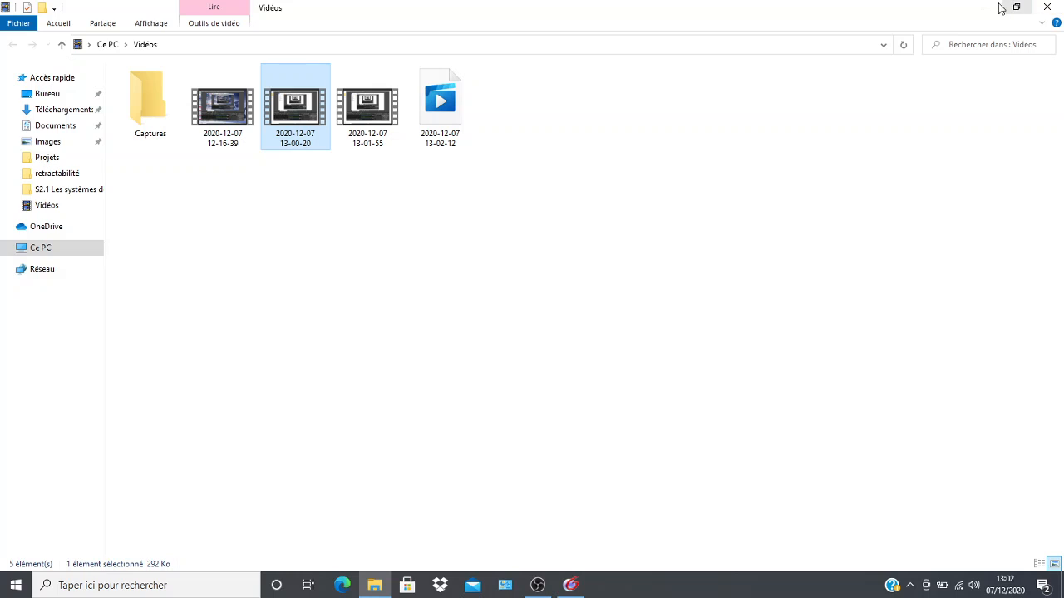
# Switch to TopSolid, look over the open sheet model and close the program without saving the modified document.
pyautogui.click(987, 8)
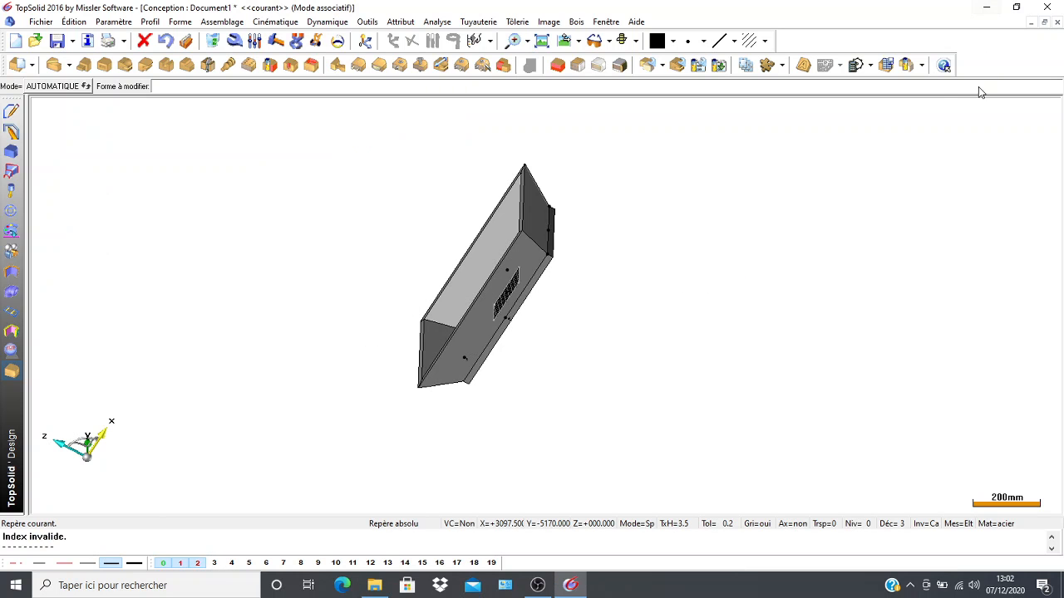
pyautogui.scroll(-4, 647, 327)
pyautogui.scroll(6, 486, 277)
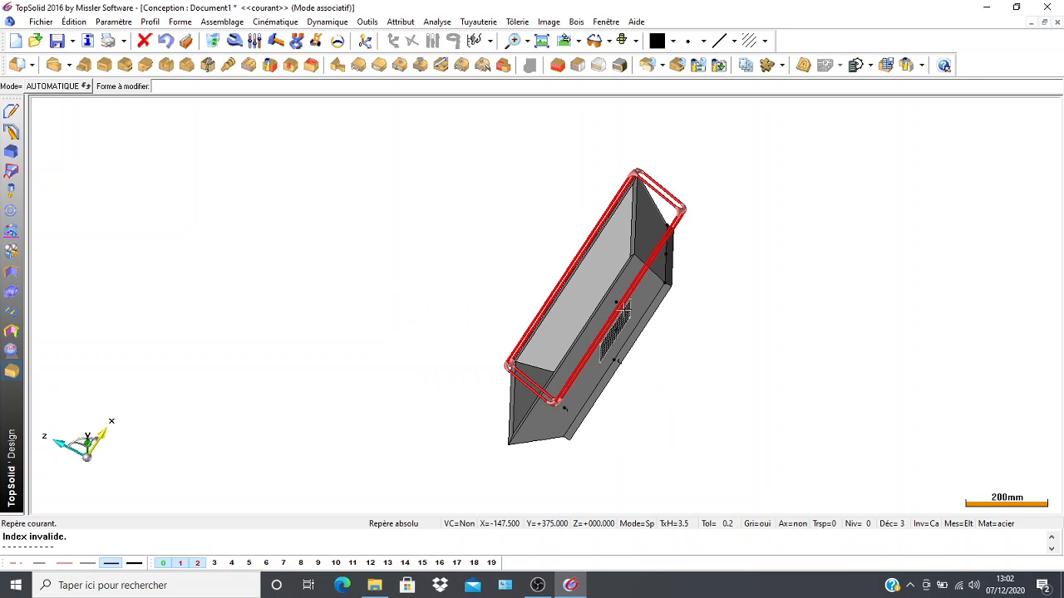
pyautogui.moveTo(510, 268); pyautogui.dragTo(359, 230, button='middle')
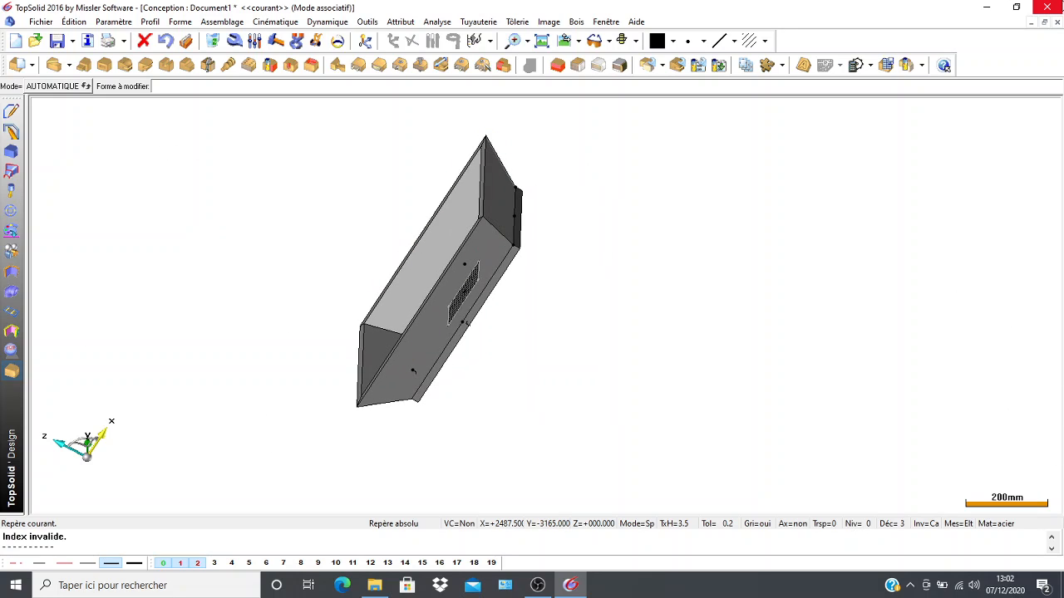
pyautogui.click(1046, 7)
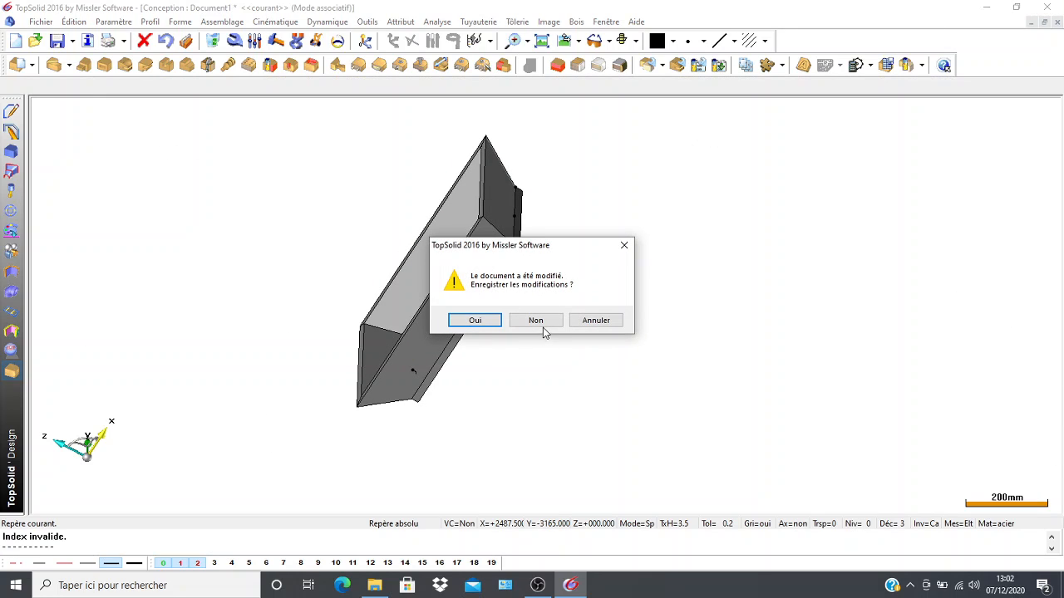
pyautogui.click(536, 321)
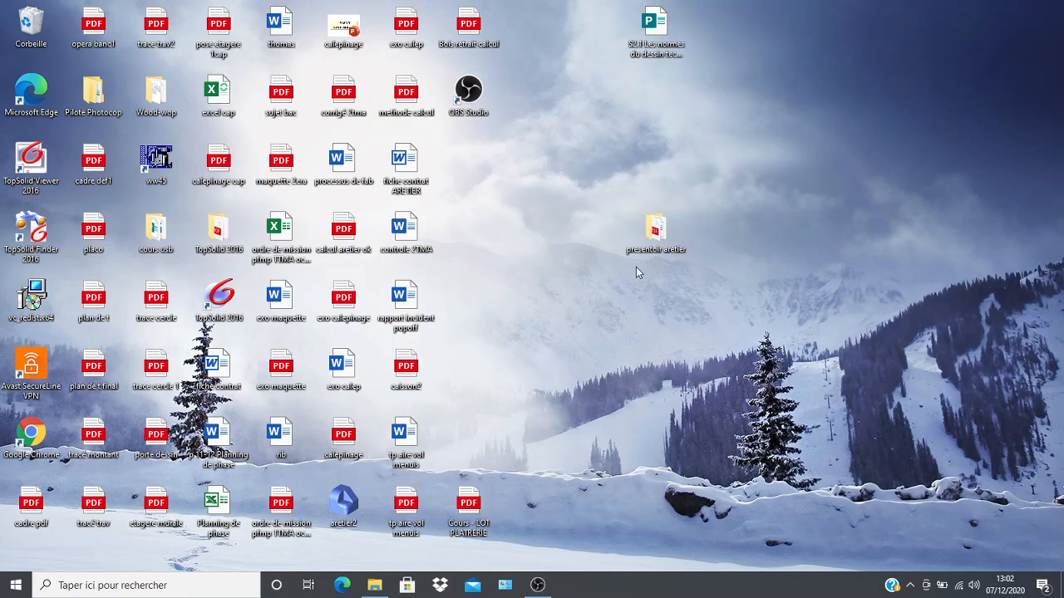
# Start TopSolid 2016 from the desktop and create a new Design document with no template model.
pyautogui.click(222, 301)
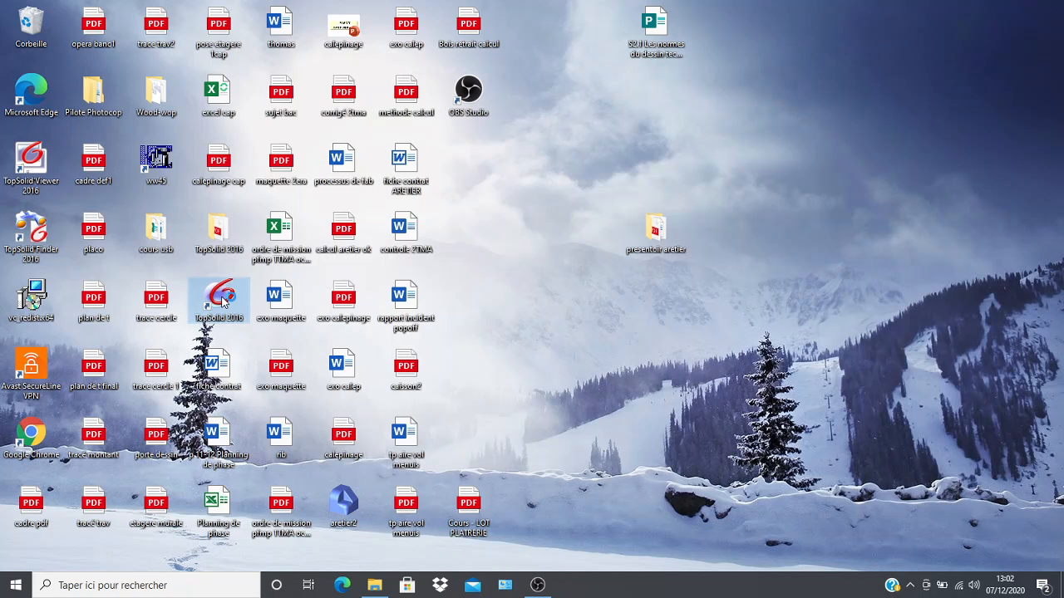
pyautogui.doubleClick(223, 301)
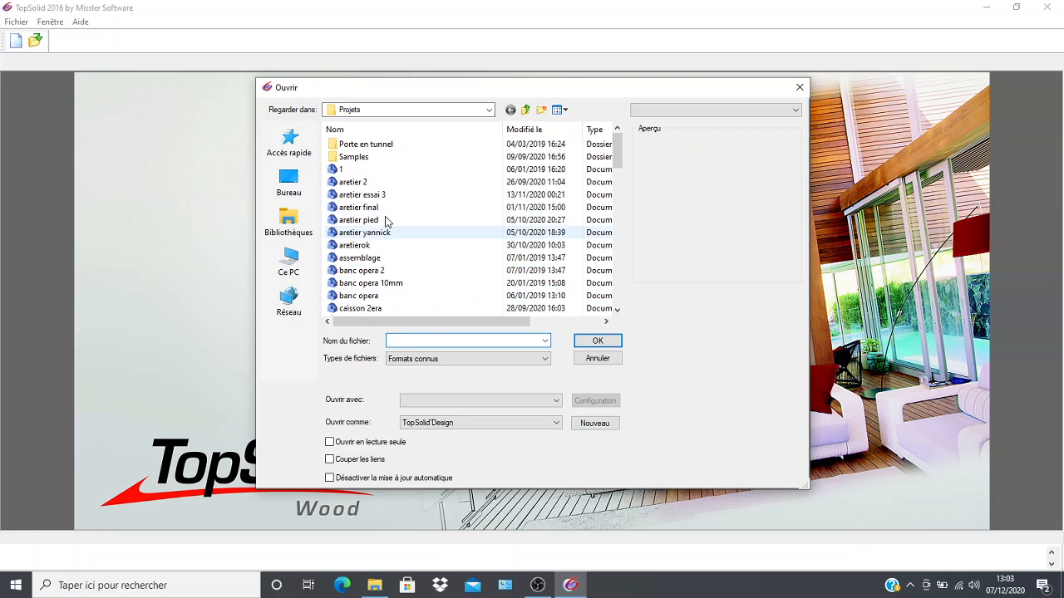
pyautogui.click(596, 425)
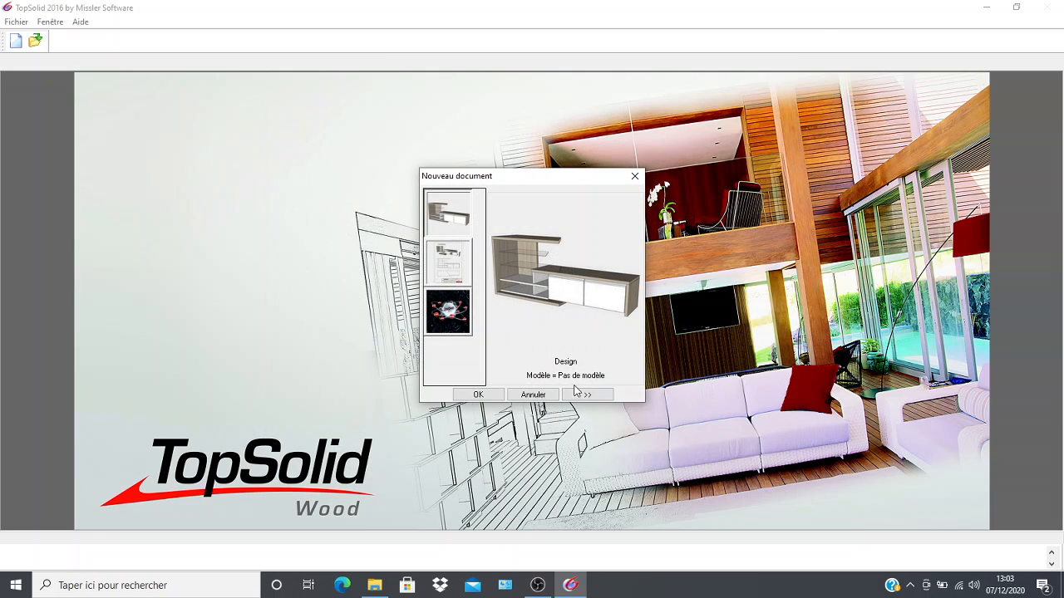
pyautogui.click(453, 264)
pyautogui.click(457, 226)
pyautogui.click(453, 268)
pyautogui.click(455, 228)
pyautogui.click(453, 273)
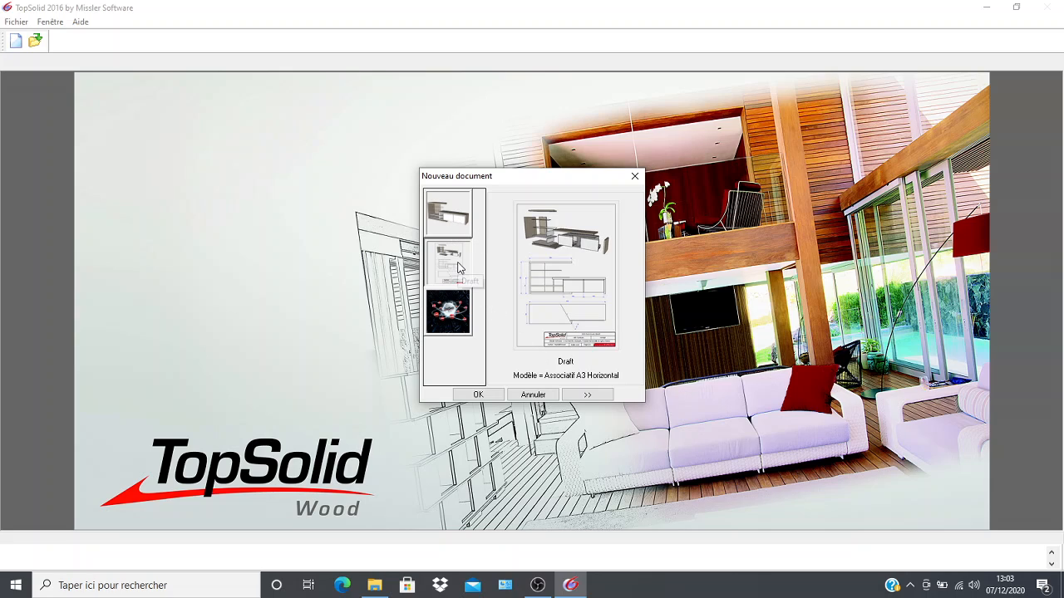
pyautogui.click(456, 213)
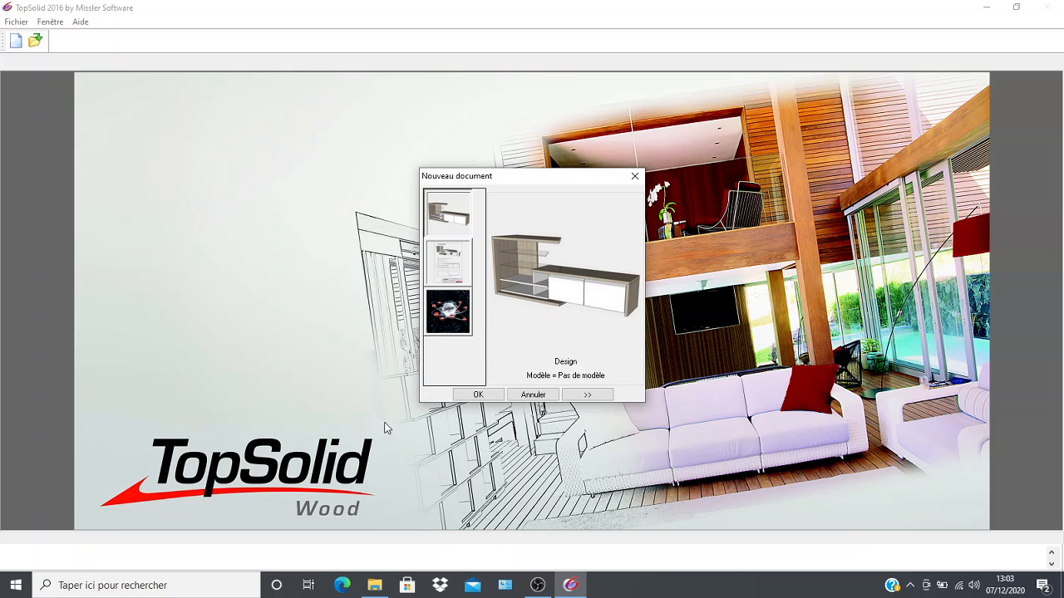
pyautogui.click(467, 396)
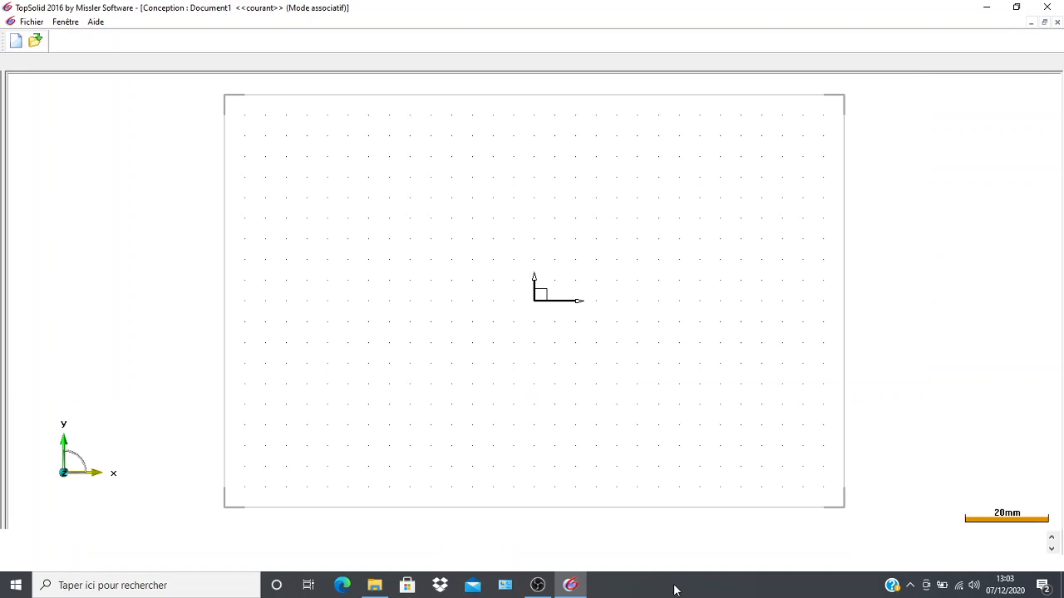
# Examine the empty work plane with its grid and origin at different zoom levels and positions.
pyautogui.scroll(-2, 367, 358)
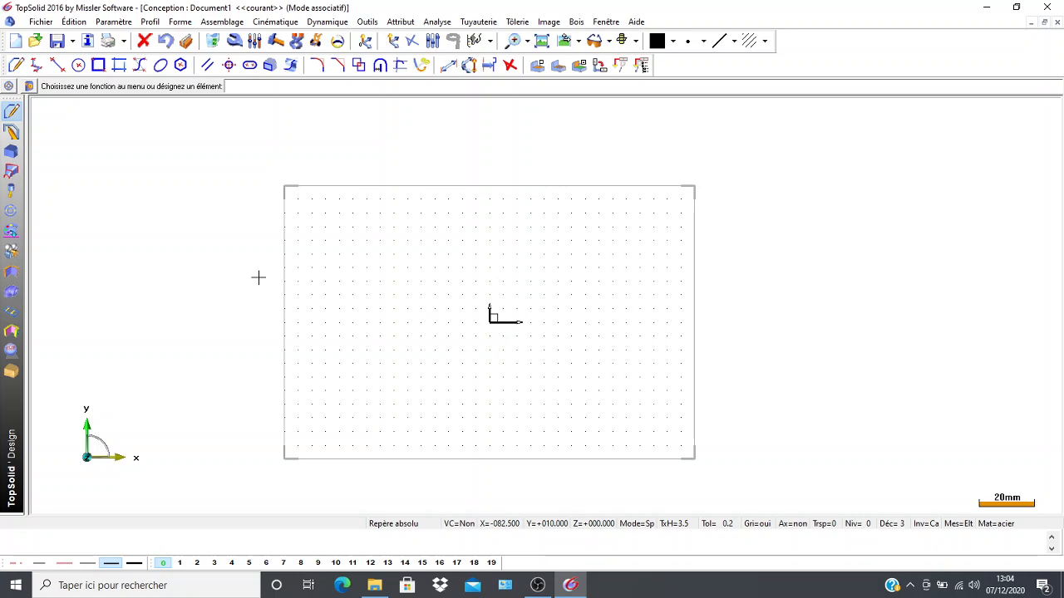
pyautogui.scroll(-2, 265, 314)
pyautogui.scroll(-2, 218, 337)
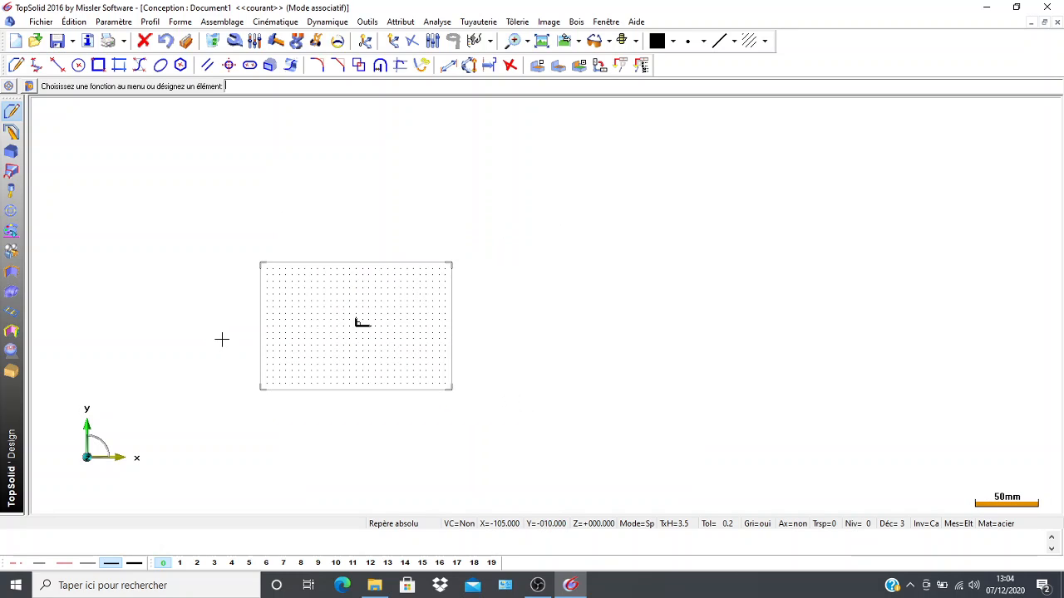
pyautogui.scroll(-2, 224, 341)
pyautogui.scroll(-3, 221, 343)
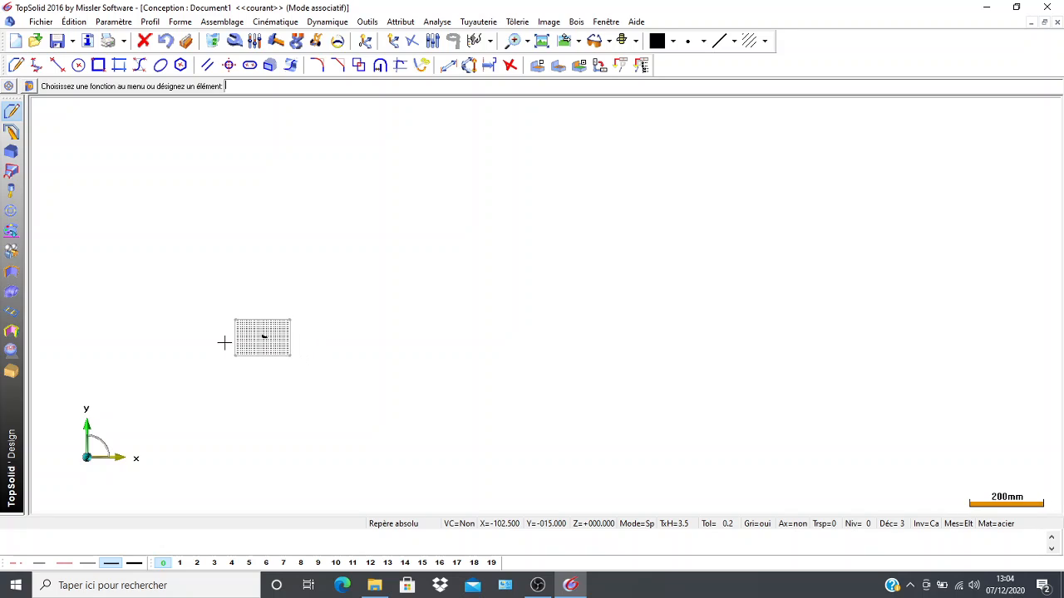
pyautogui.scroll(5, 217, 344)
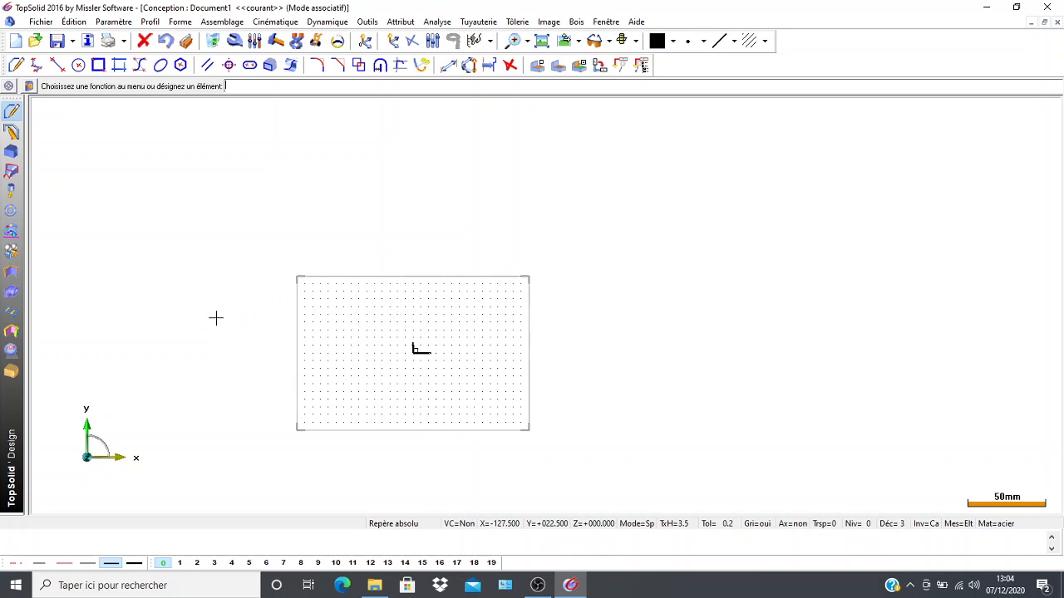
pyautogui.scroll(1, 223, 343)
pyautogui.scroll(-3, 1008, 351)
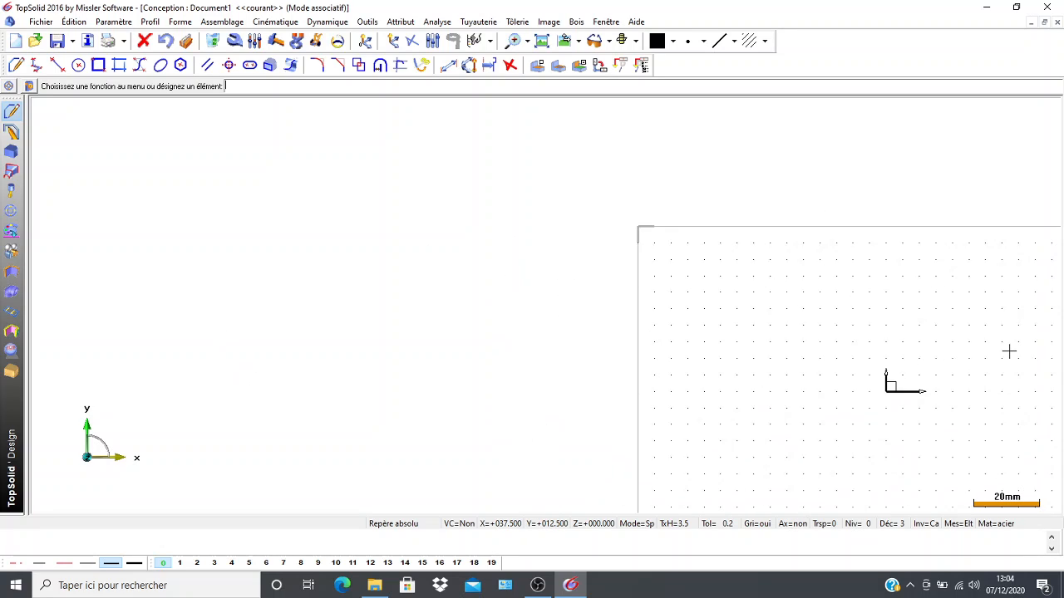
pyautogui.scroll(-1, 1009, 352)
pyautogui.scroll(-3, 190, 207)
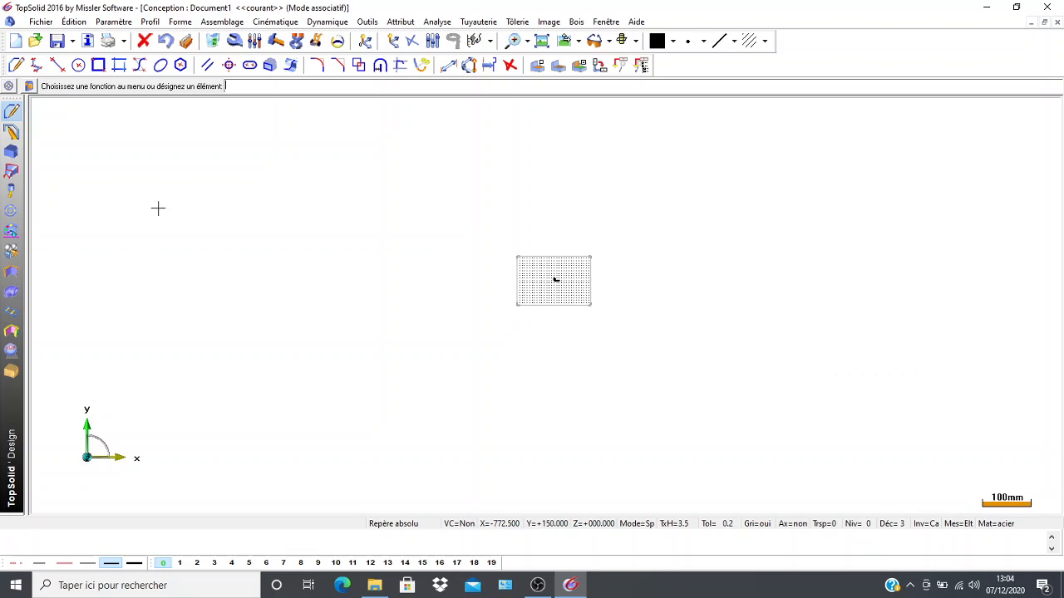
pyautogui.scroll(-1, 100, 195)
pyautogui.scroll(3, 100, 195)
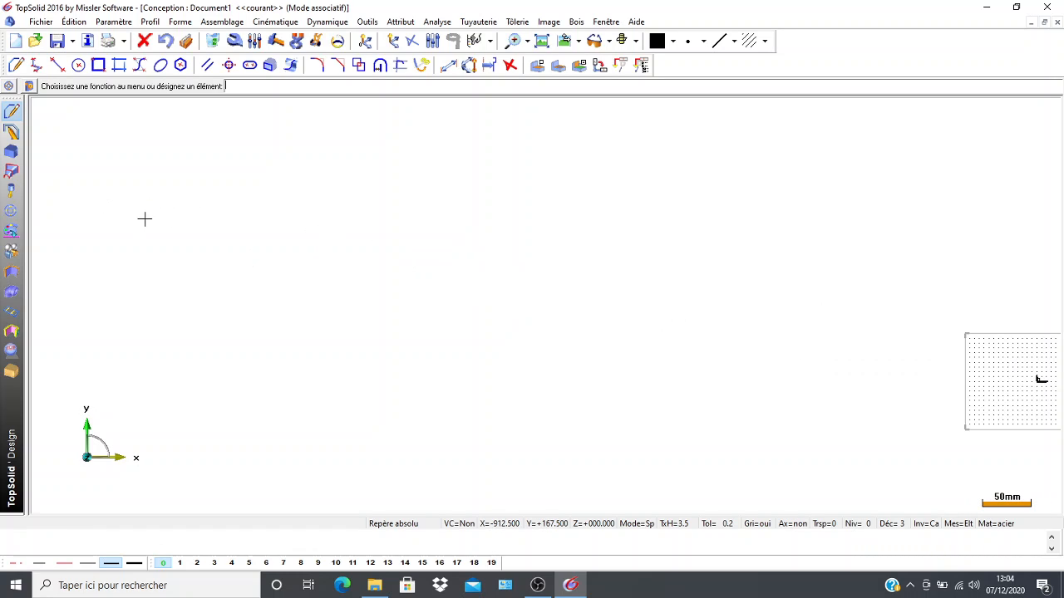
pyautogui.scroll(-2, 985, 390)
pyautogui.moveTo(792, 359); pyautogui.dragTo(266, 283, button='middle')
pyautogui.scroll(3, 481, 340)
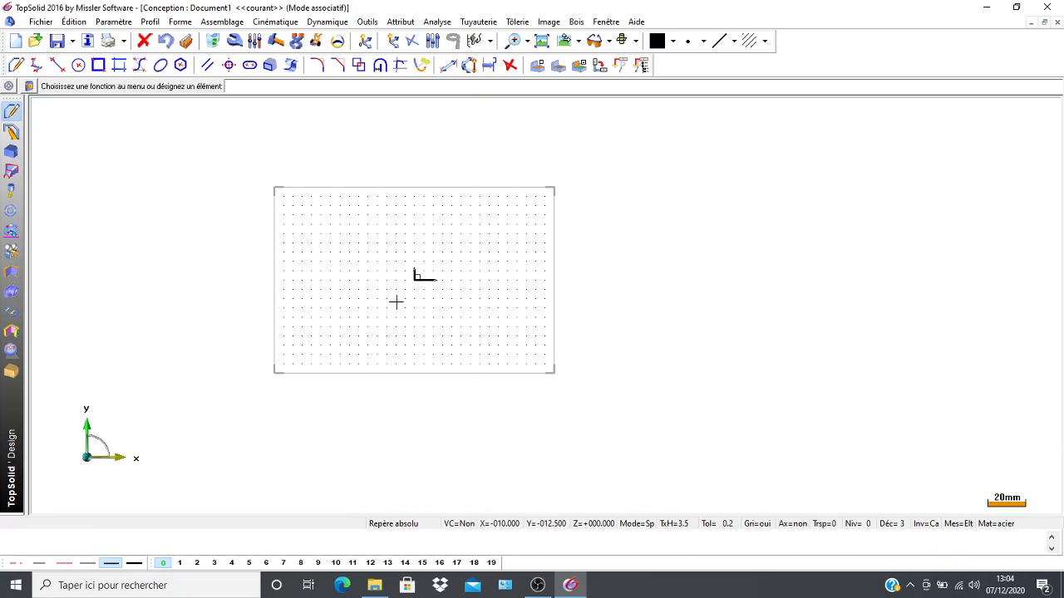
pyautogui.moveTo(396, 302); pyautogui.dragTo(487, 323, button='middle')
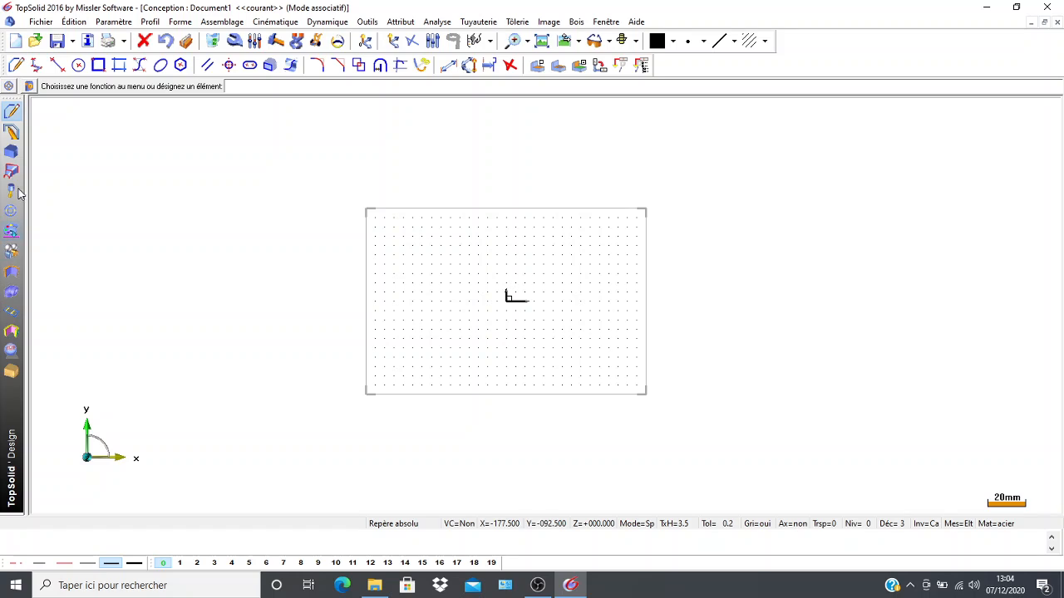
# Draw a rectangular contour about 287.5 by 172.5 mm surrounding the work plane's grid.
pyautogui.click(10, 114)
pyautogui.click(17, 64)
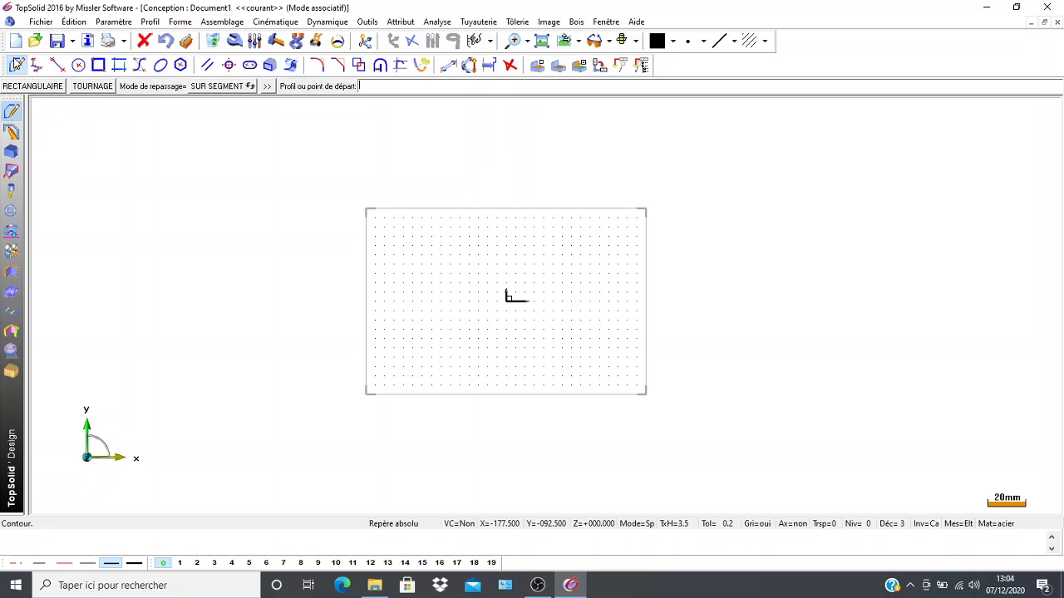
pyautogui.click(25, 86)
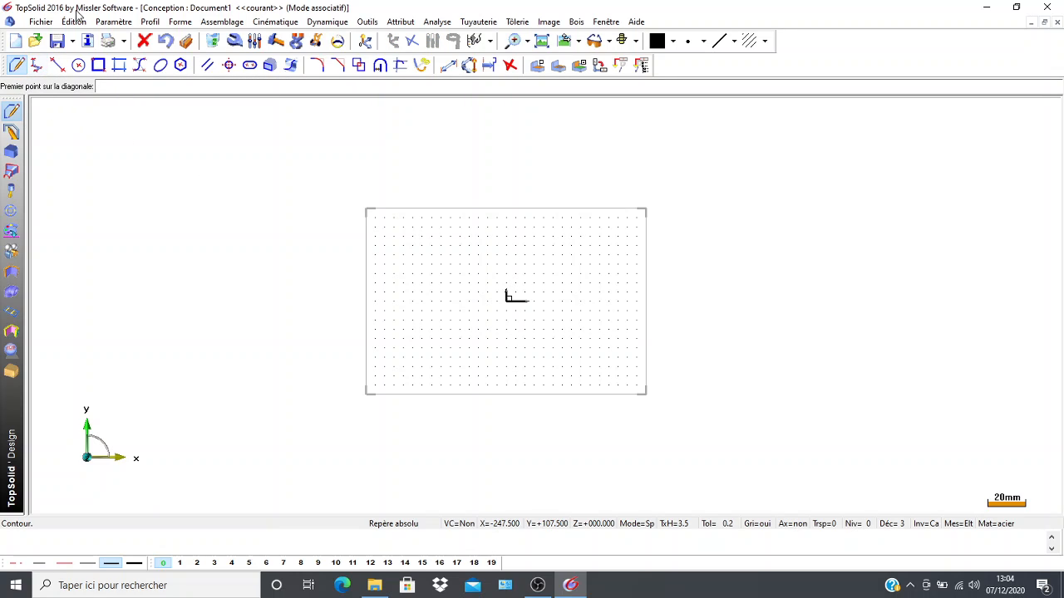
pyautogui.click(259, 134)
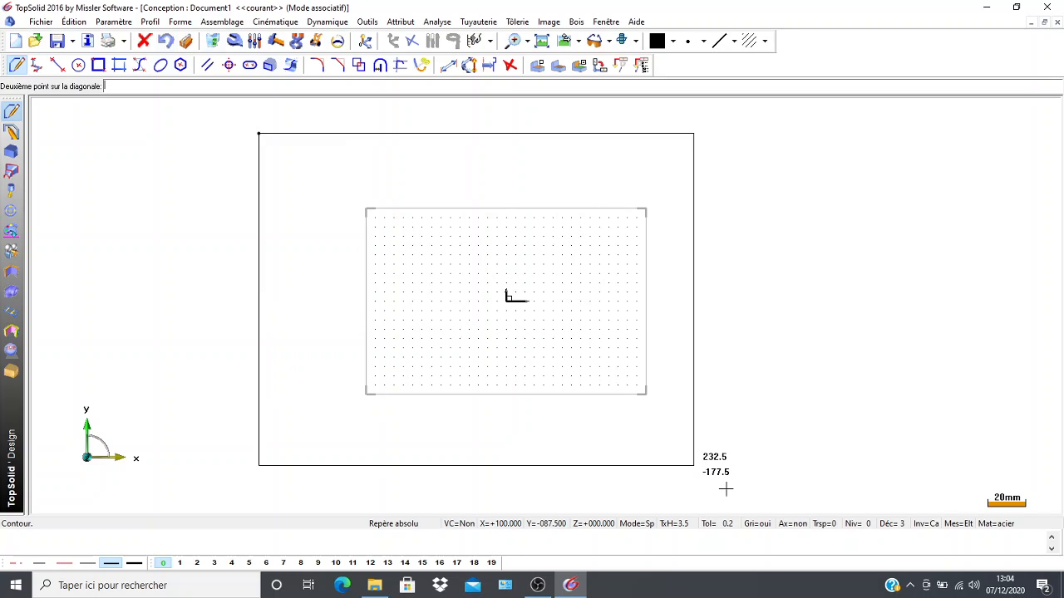
pyautogui.click(796, 455)
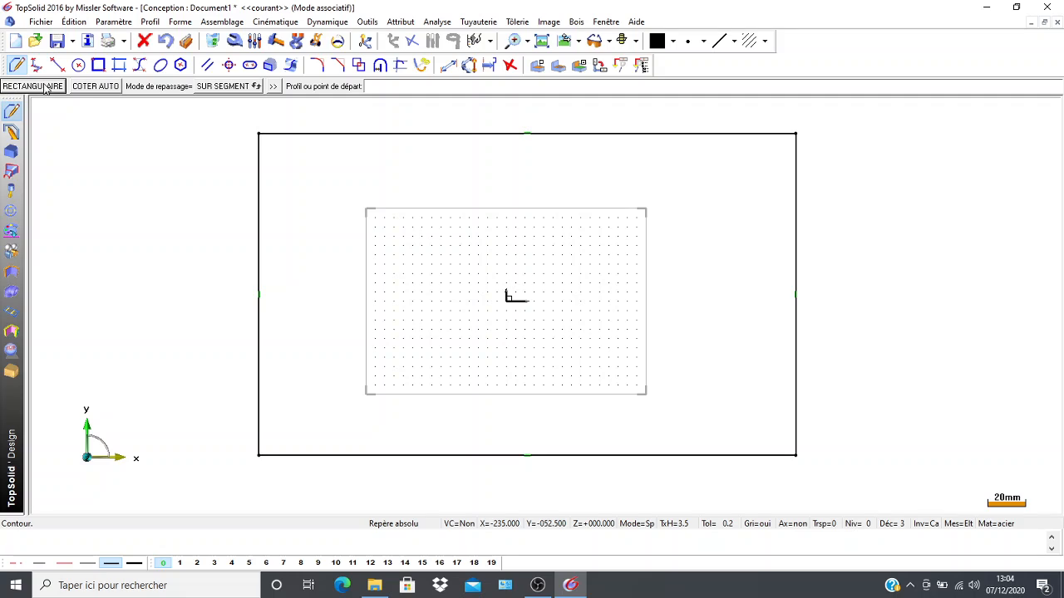
# Dimension the rectangle automatically and constrain it symmetrically about the X and Y axes.
pyautogui.click(81, 88)
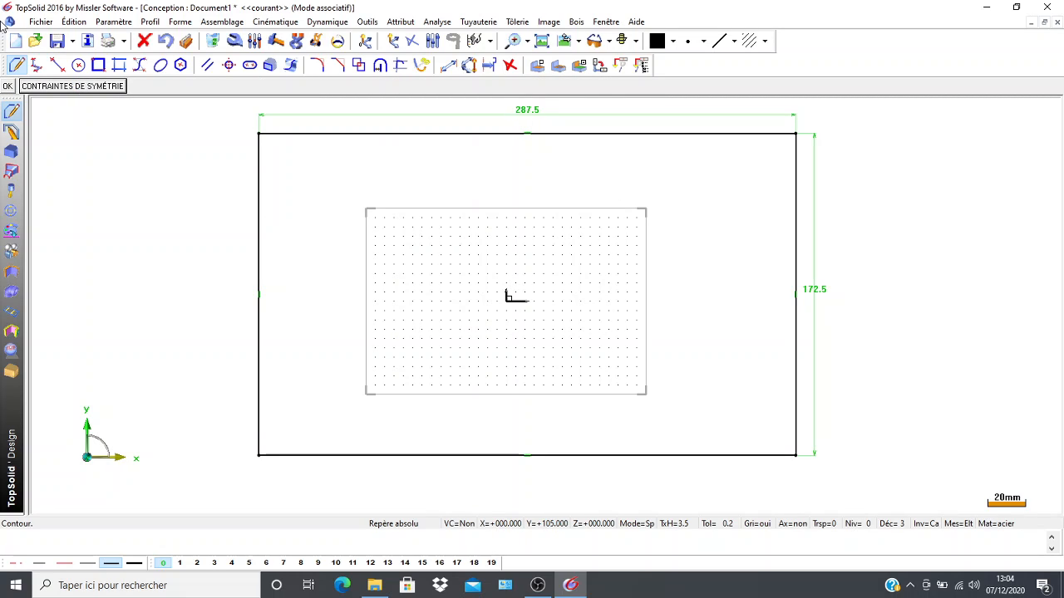
pyautogui.click(79, 87)
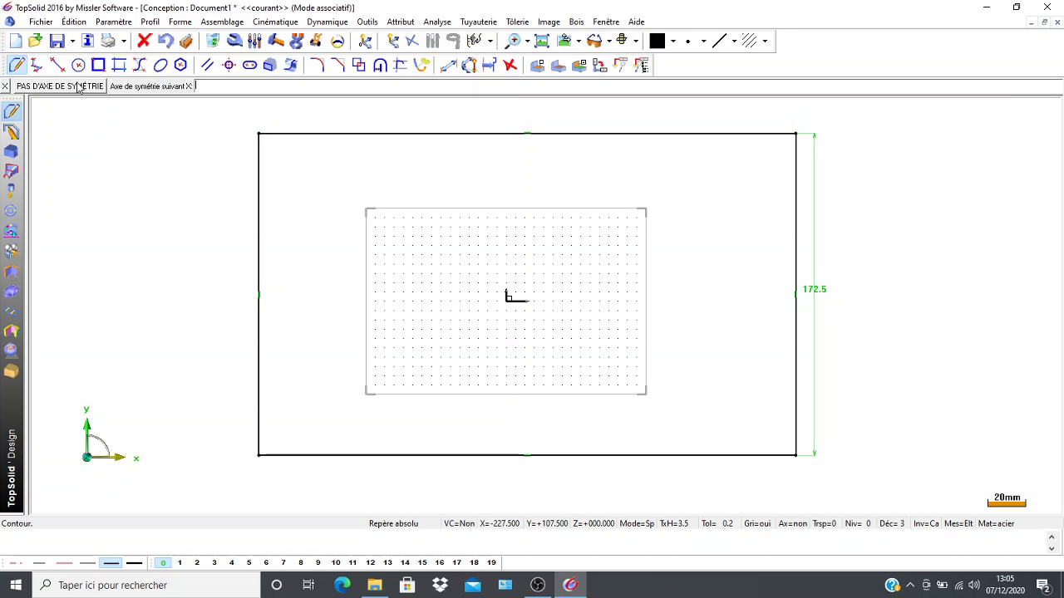
pyautogui.click(2, 90)
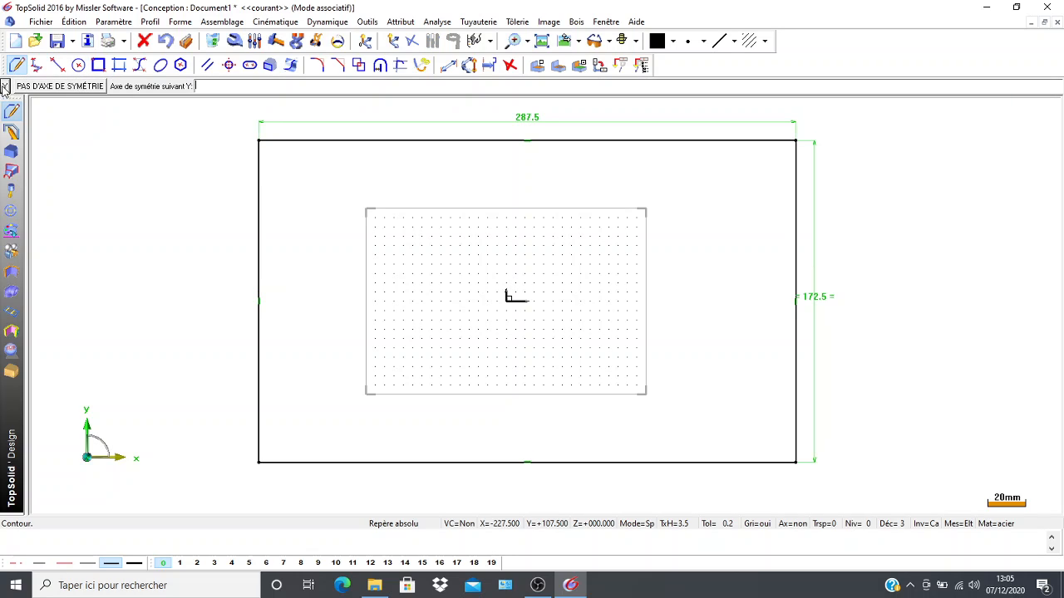
pyautogui.click(2, 87)
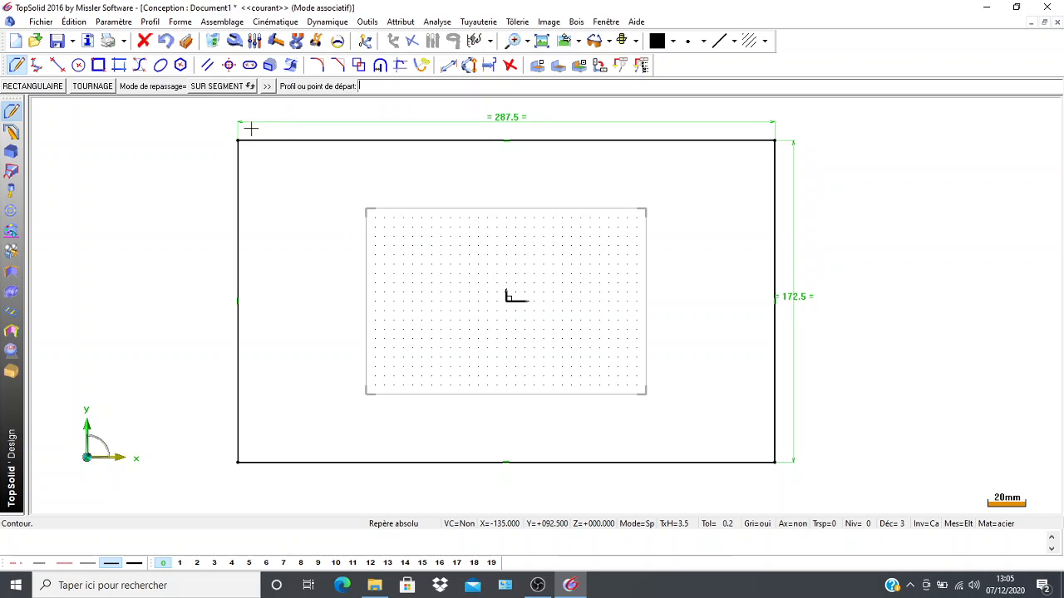
# Set the rectangle's horizontal dimension to 500 mm with the Modify Parameter command.
pyautogui.scroll(-1, 253, 150)
pyautogui.moveTo(137, 187); pyautogui.dragTo(133, 233, button='middle')
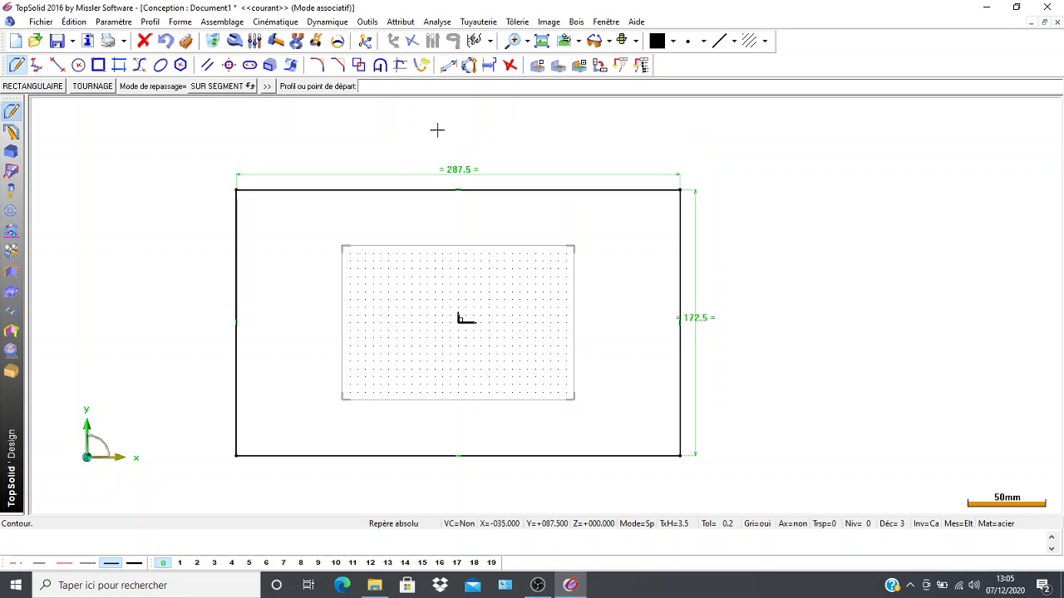
pyautogui.click(256, 41)
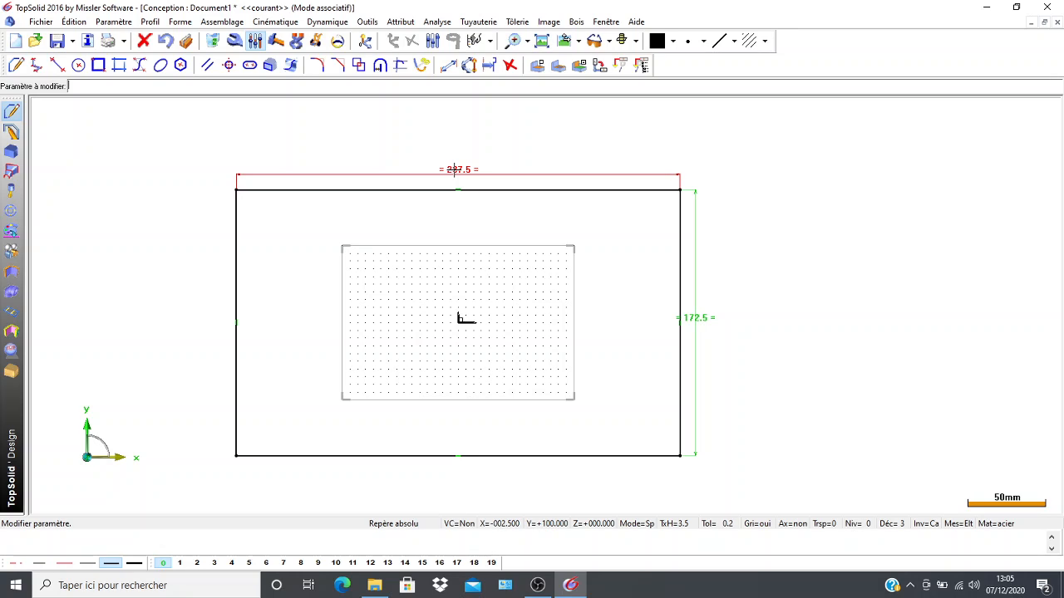
pyautogui.click(454, 170)
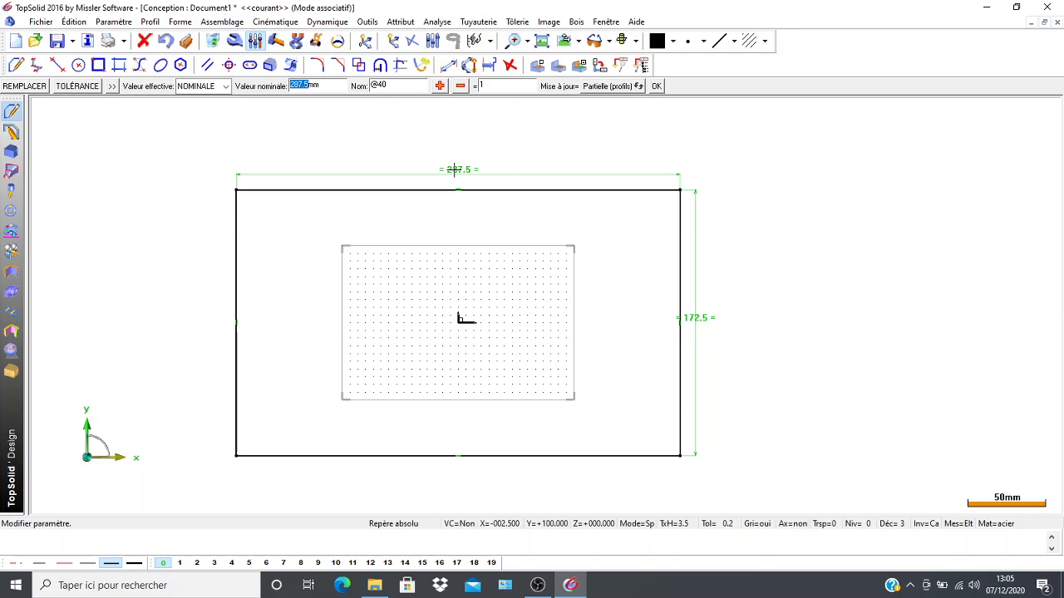
pyautogui.write('500')
pyautogui.press('Return')
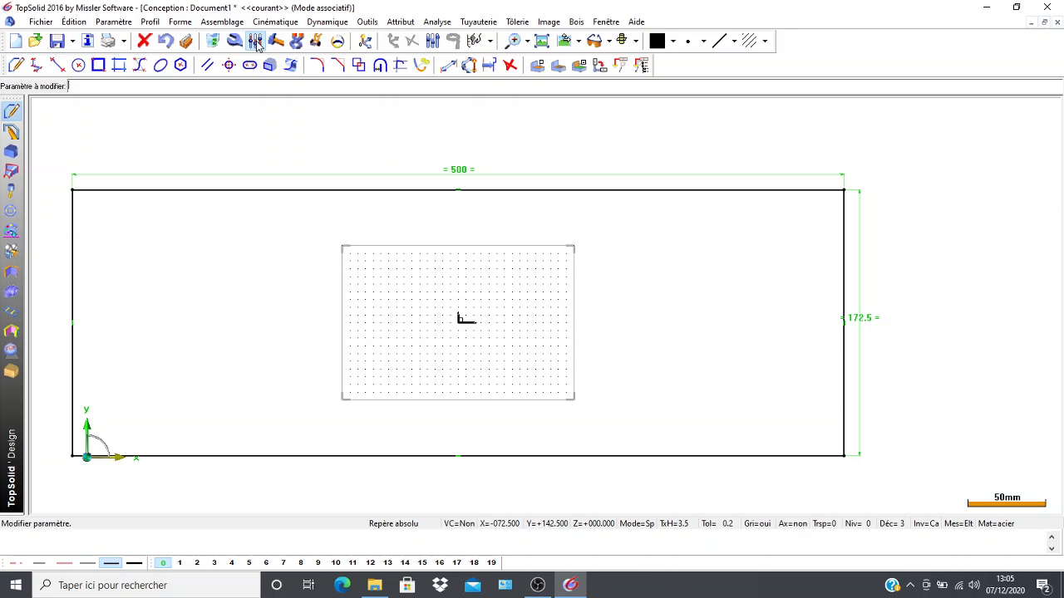
# Set the rectangle's vertical dimension to 300 mm.
pyautogui.click(864, 327)
pyautogui.click(858, 318)
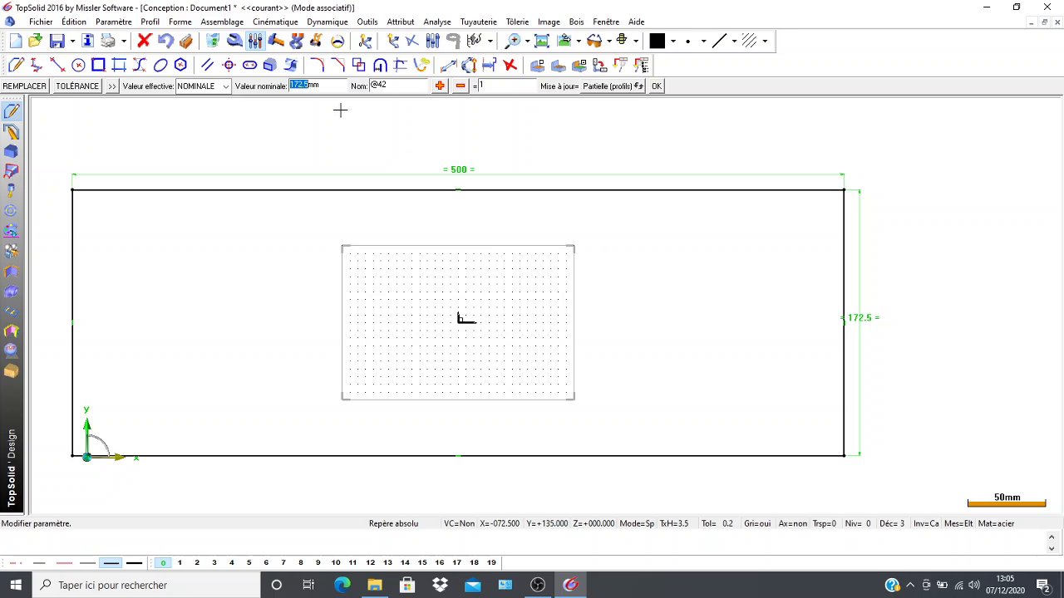
pyautogui.write('300')
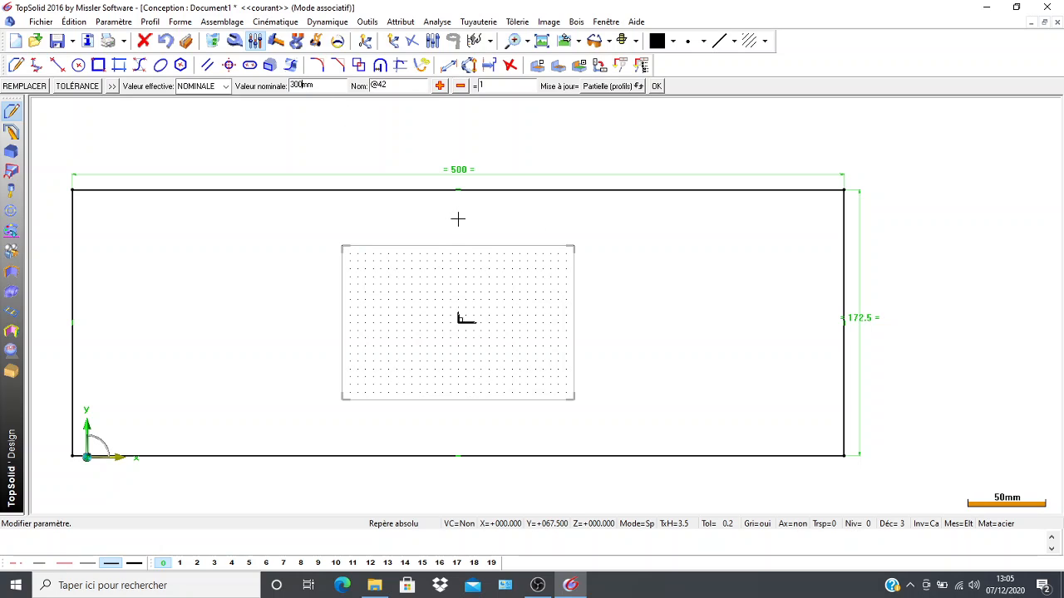
pyautogui.press('Return')
pyautogui.scroll(-2, 435, 287)
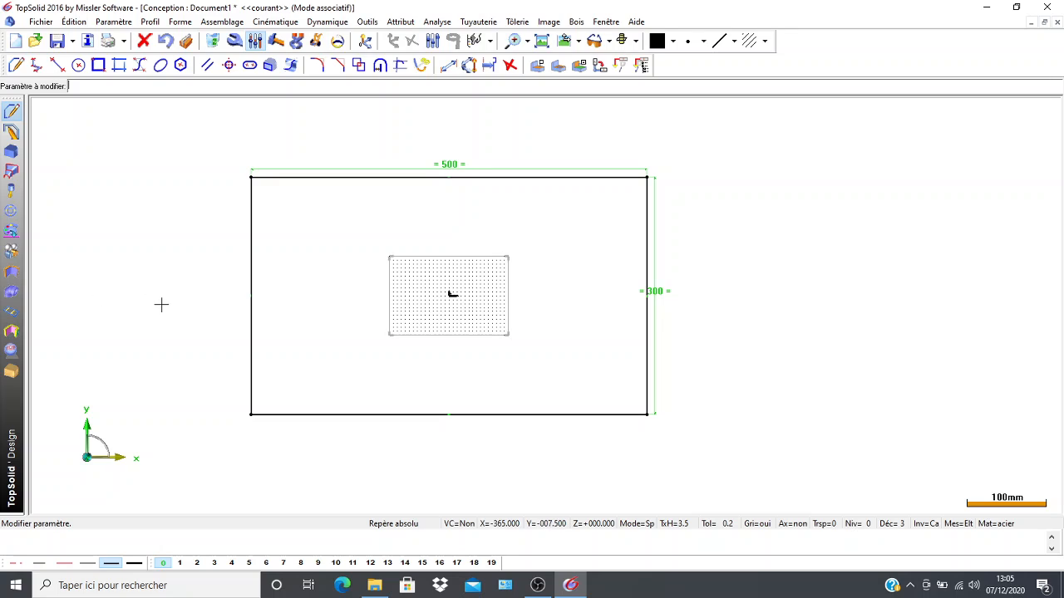
# Extrude the 500 by 300 mm rectangle downward into a solid block about 135 mm high.
pyautogui.moveTo(161, 304); pyautogui.dragTo(247, 306, button='middle')
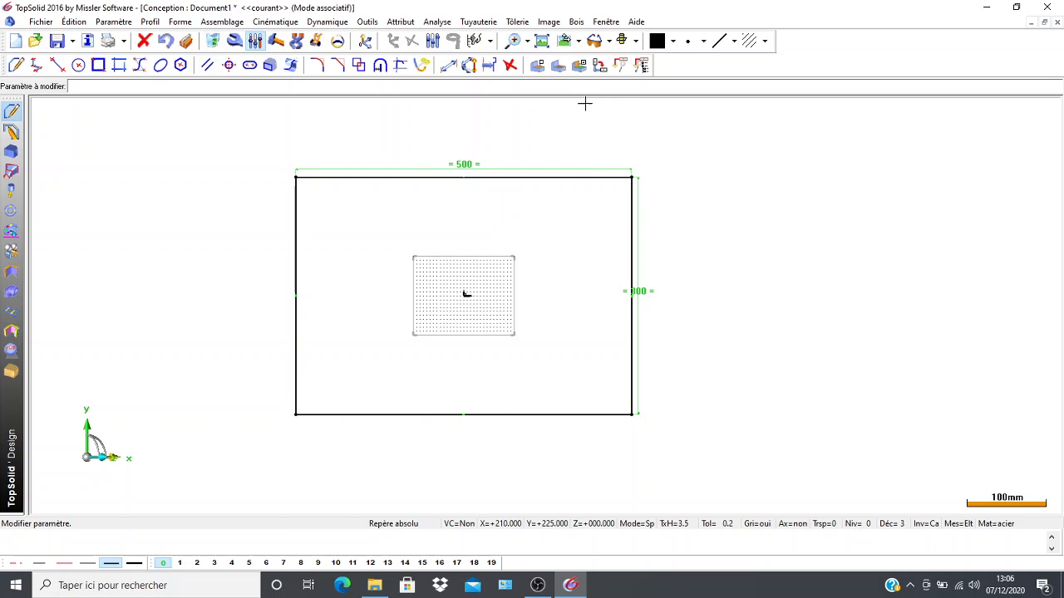
pyautogui.click(568, 41)
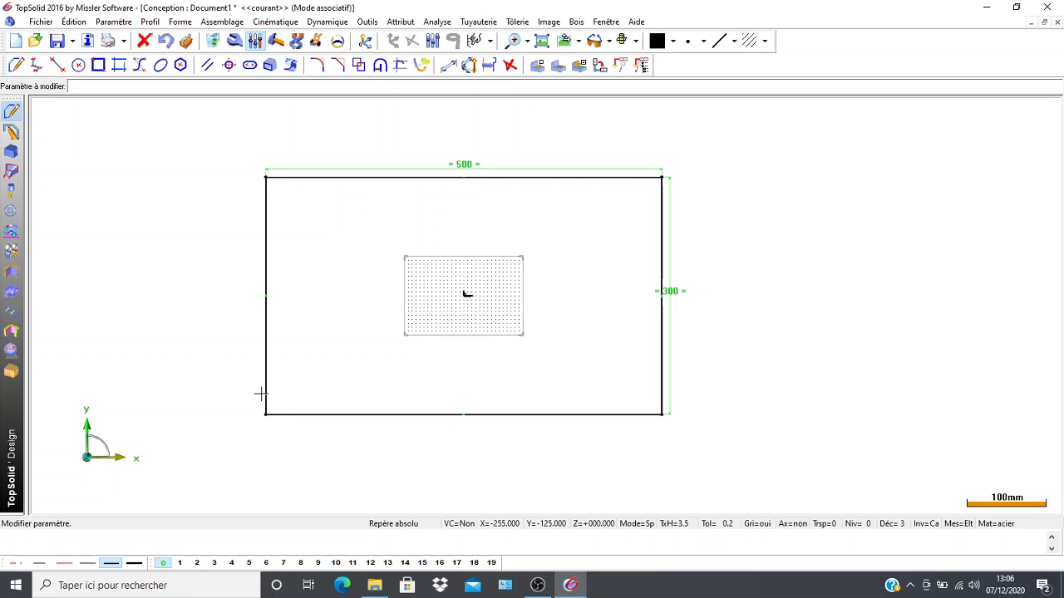
pyautogui.click(10, 152)
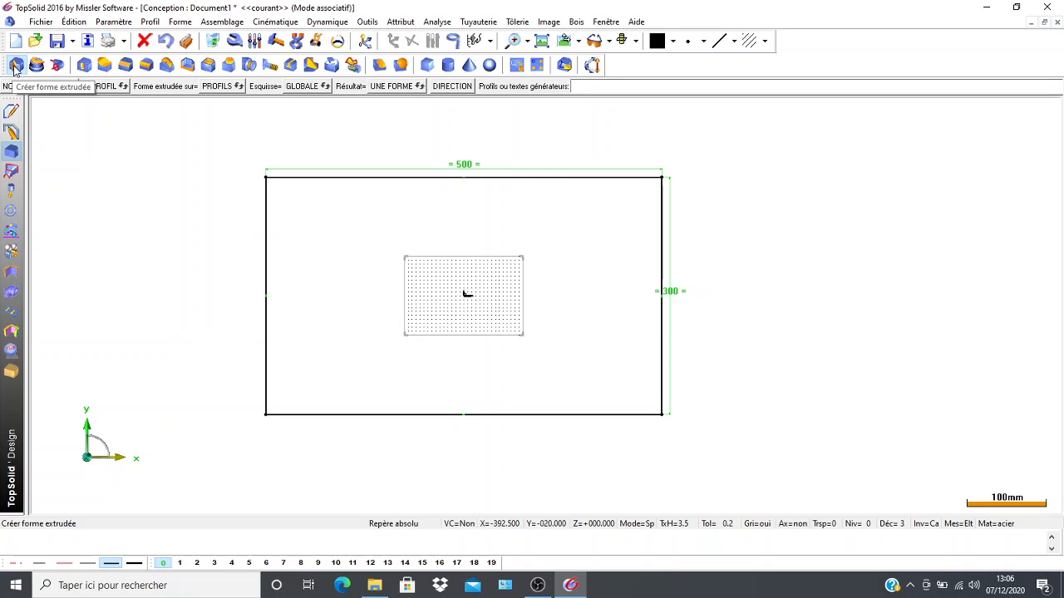
pyautogui.click(14, 69)
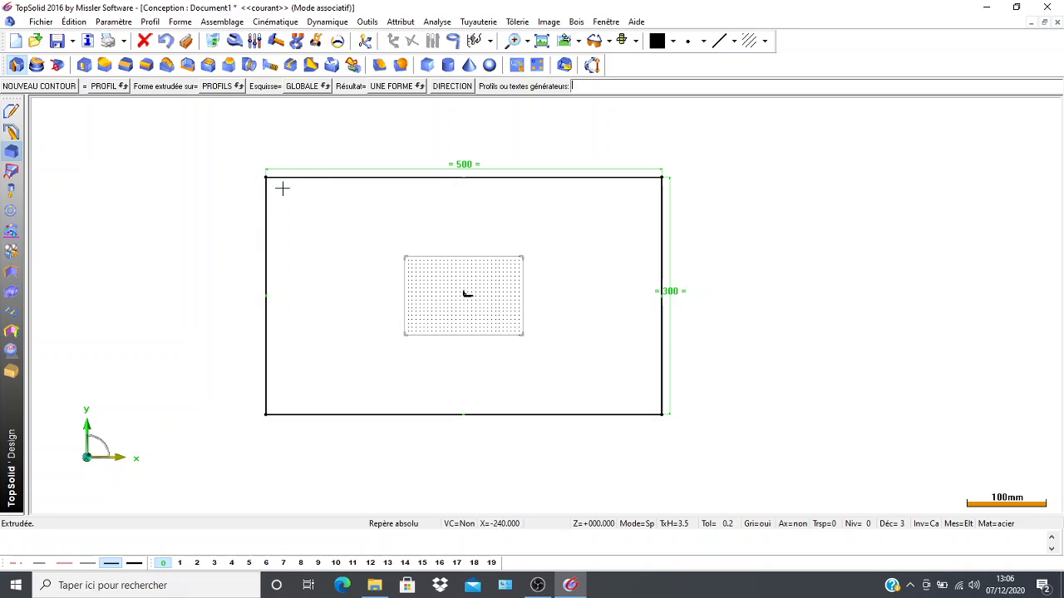
pyautogui.click(266, 351)
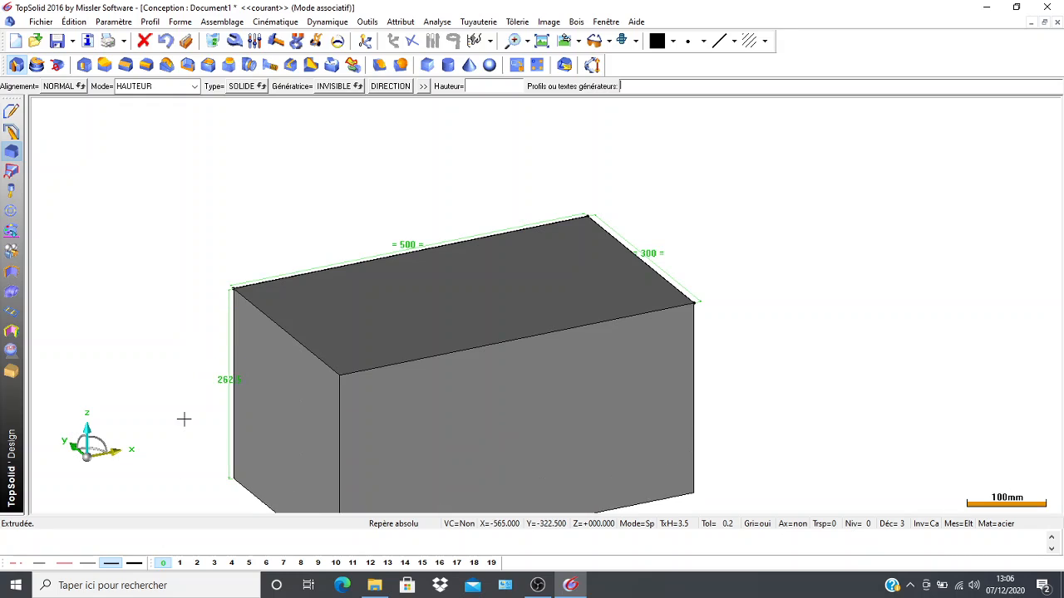
pyautogui.click(178, 385)
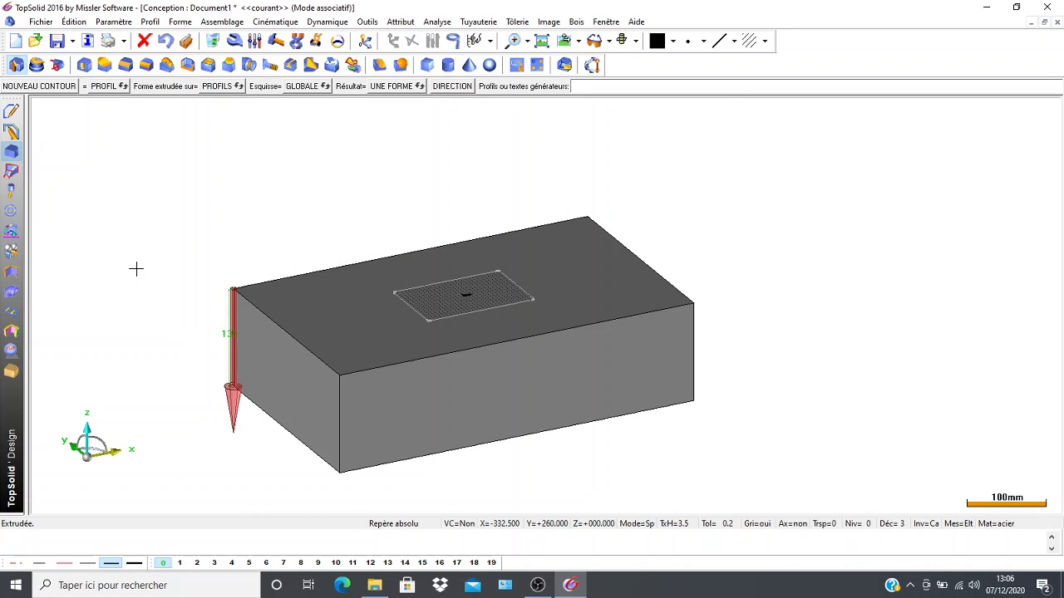
# Set the block's extrusion height to 15 mm with the Modify Parameter command.
pyautogui.click(255, 41)
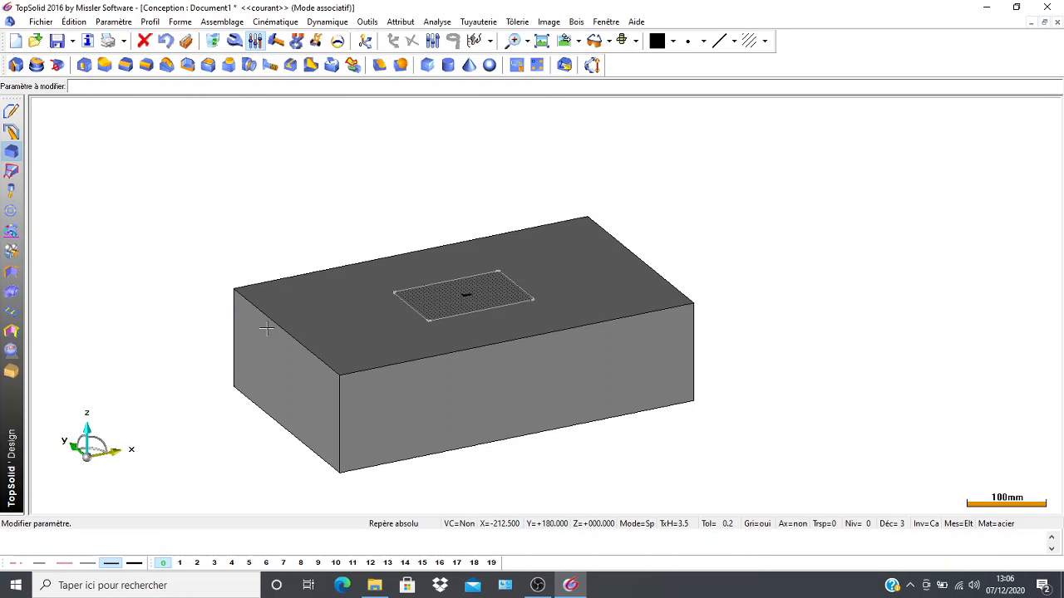
pyautogui.scroll(2, 145, 319)
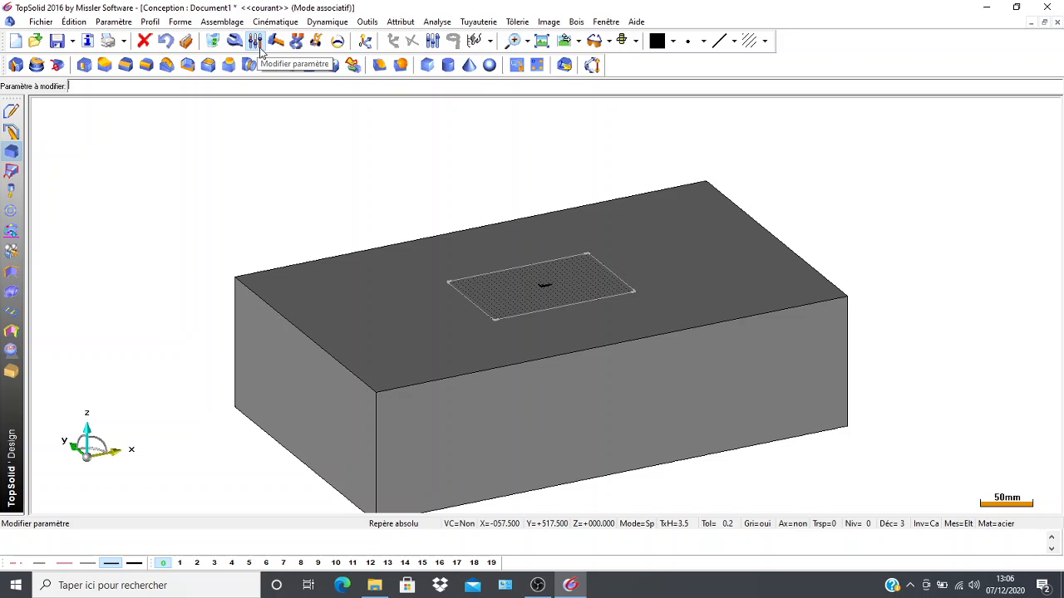
pyautogui.click(234, 350)
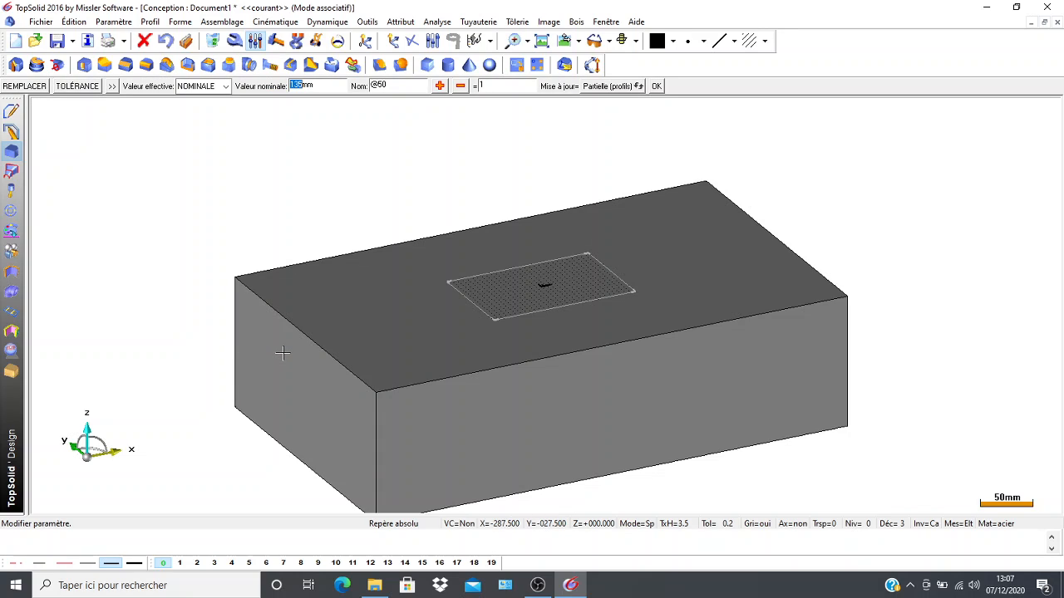
pyautogui.write('15')
pyautogui.press('Return')
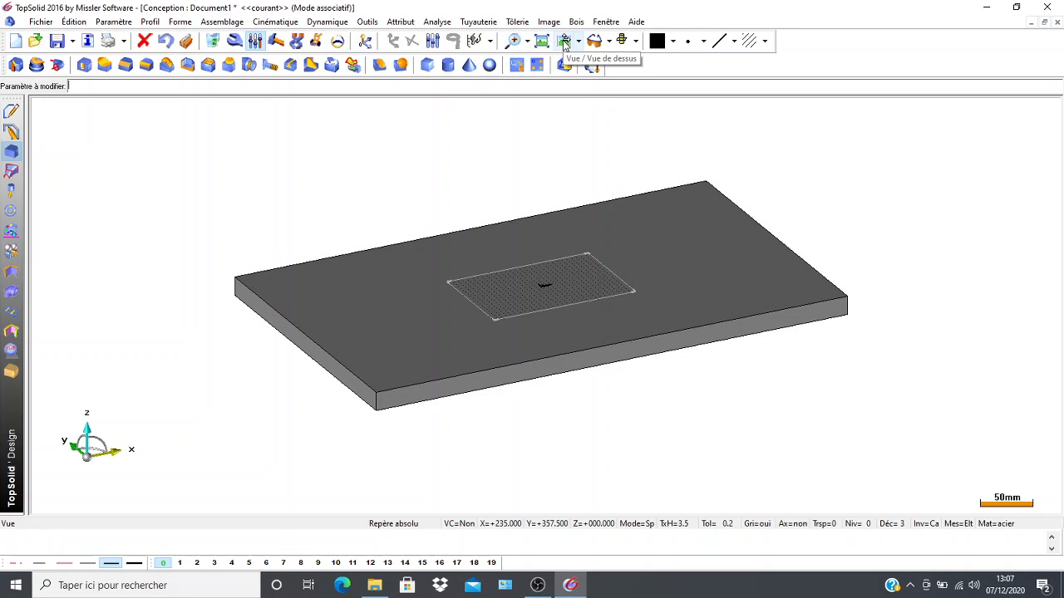
# Show the plate in the top view and examine its whole outline.
pyautogui.click(565, 40)
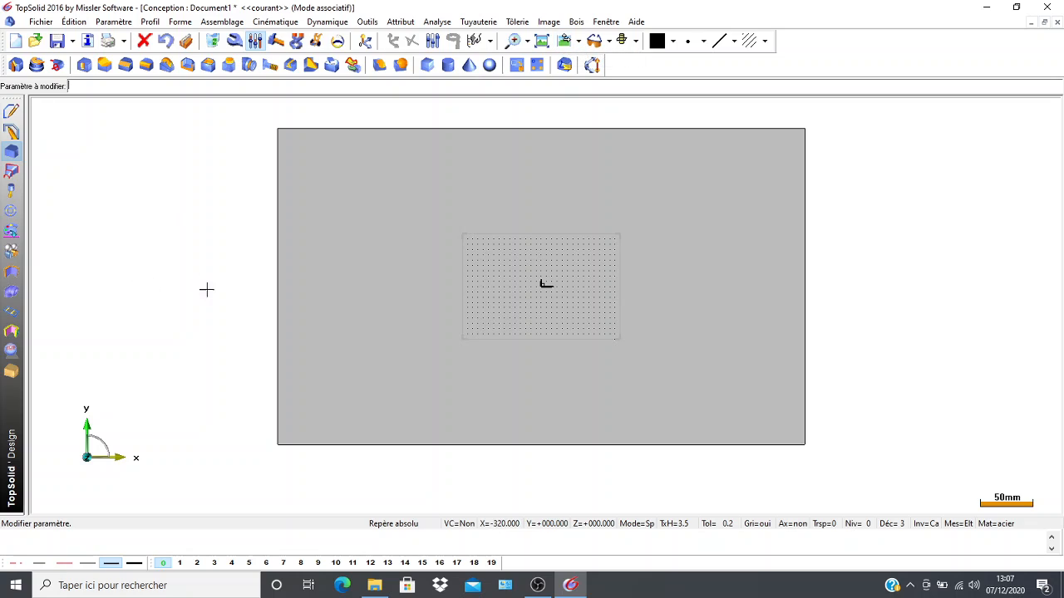
pyautogui.scroll(1, 217, 303)
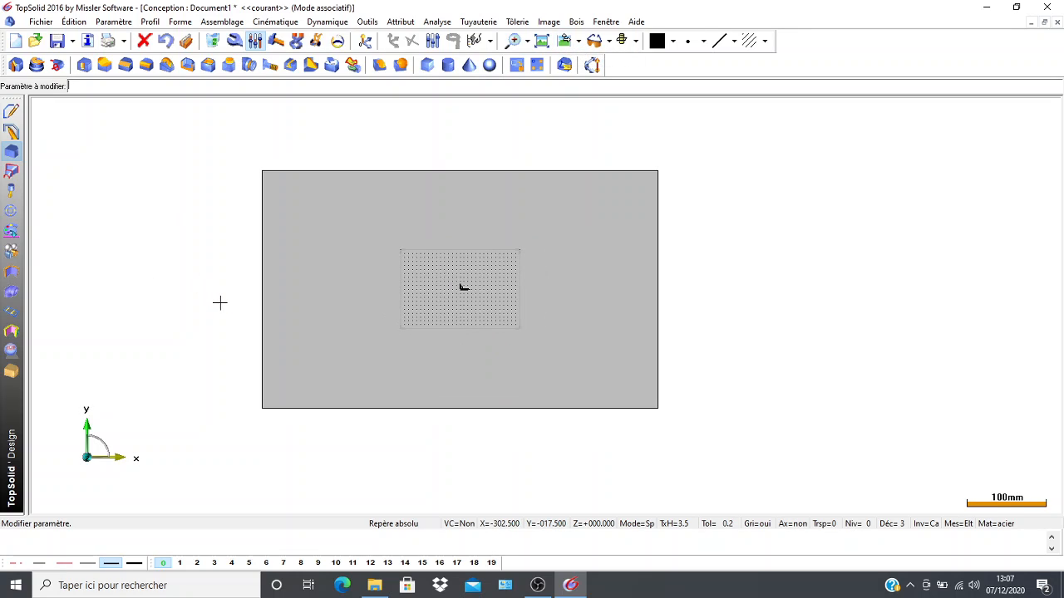
pyautogui.scroll(1, 227, 302)
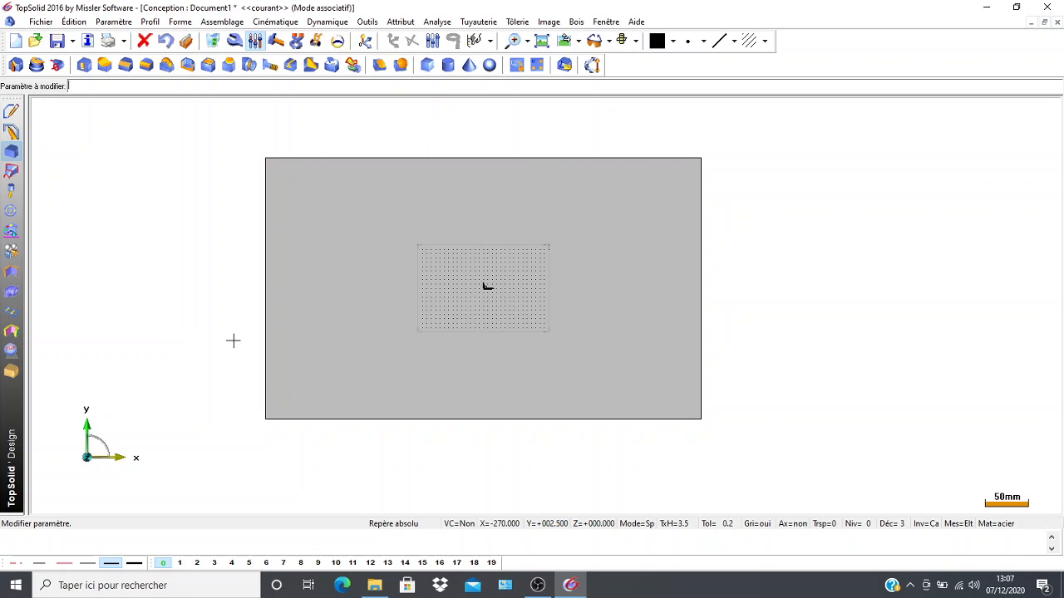
pyautogui.scroll(1, 462, 250)
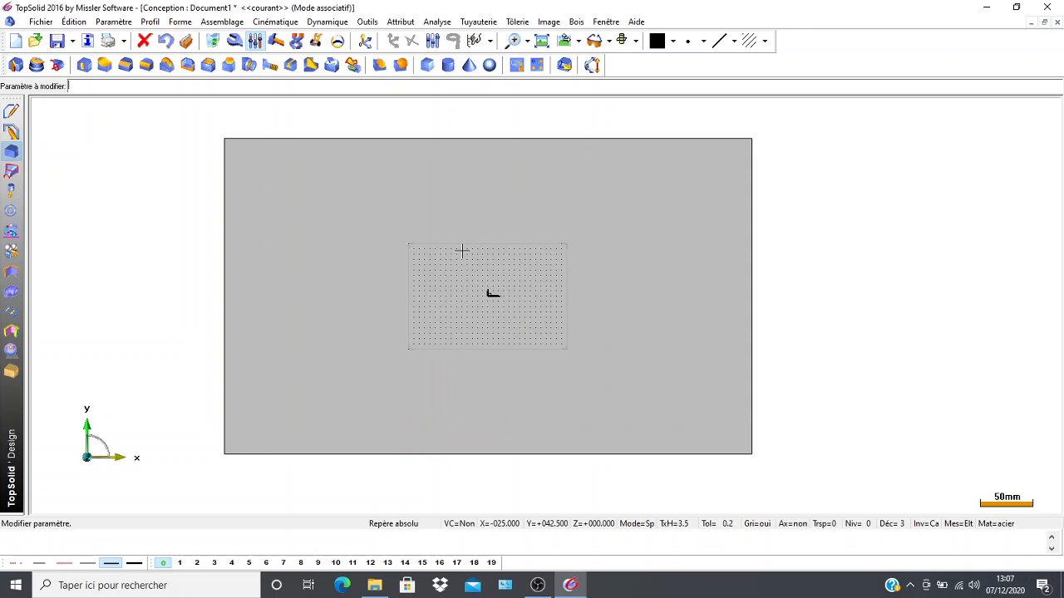
pyautogui.scroll(-1, 462, 250)
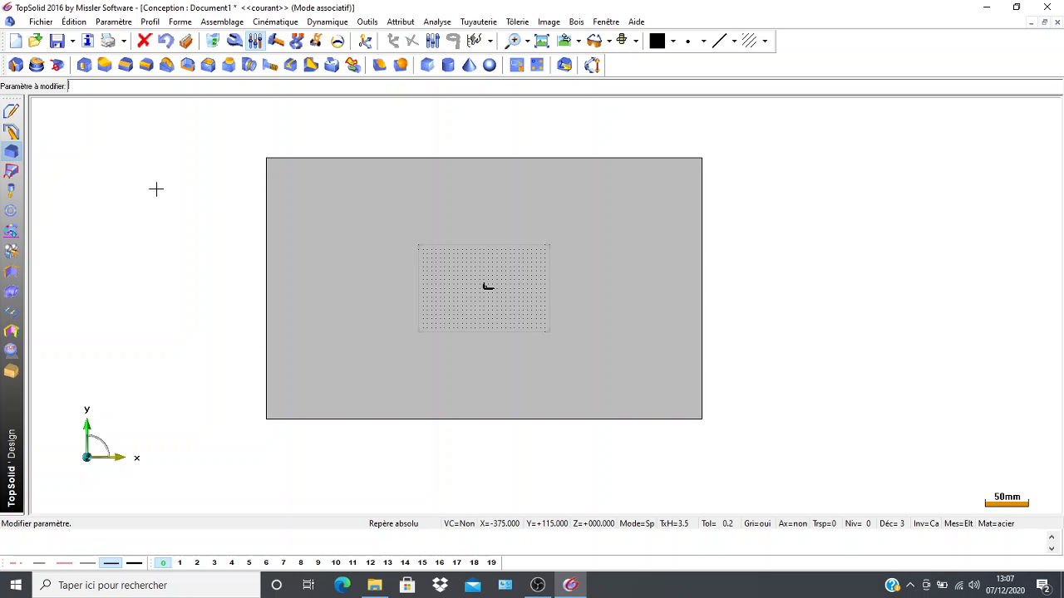
pyautogui.scroll(2, 171, 199)
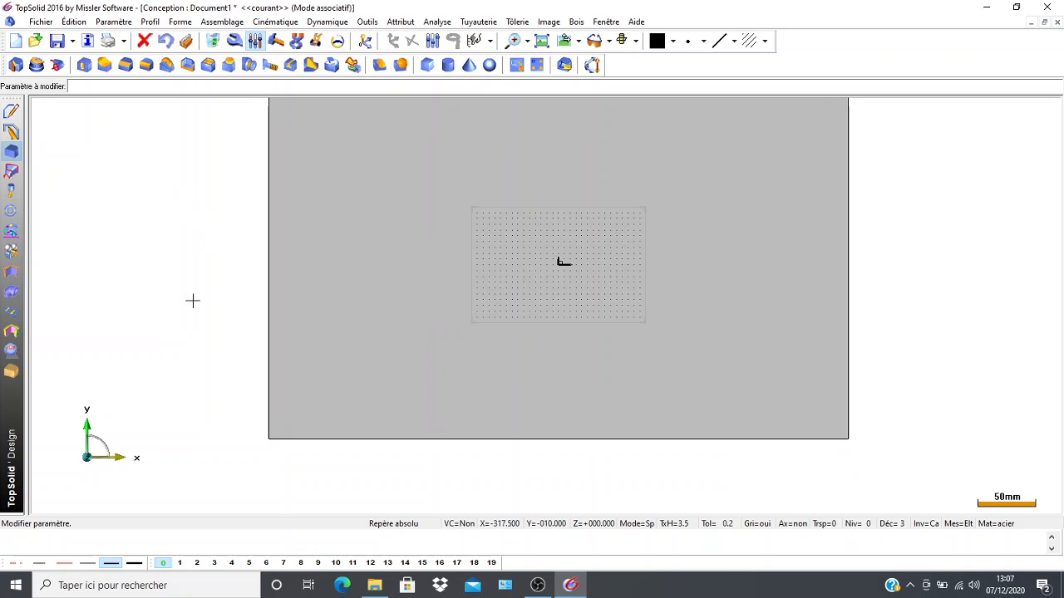
pyautogui.scroll(-1, 191, 313)
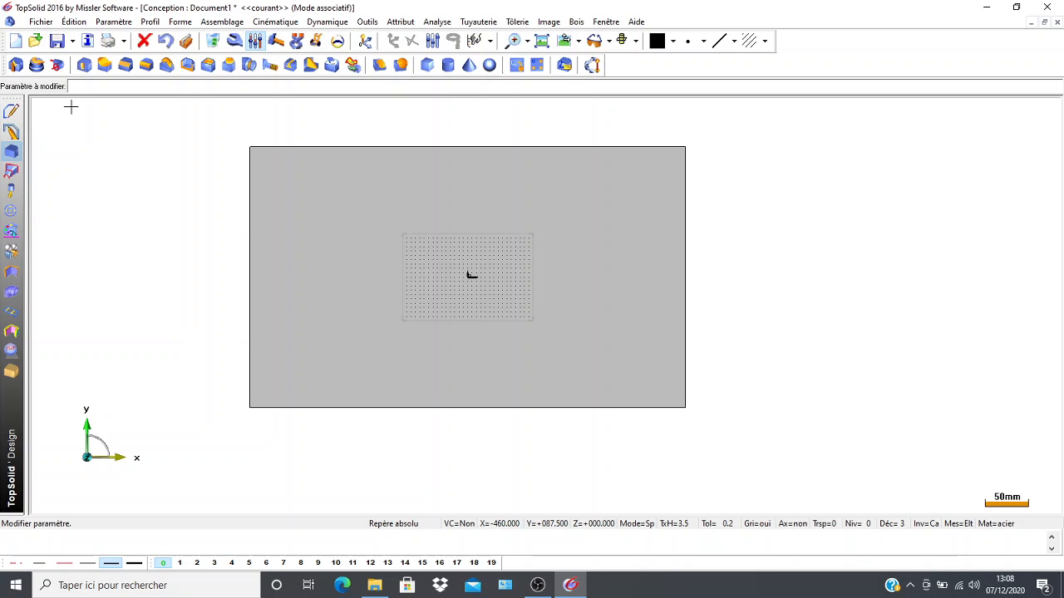
# Create a midpoint between the upper and lower corners of the plate's left edge.
pyautogui.click(11, 110)
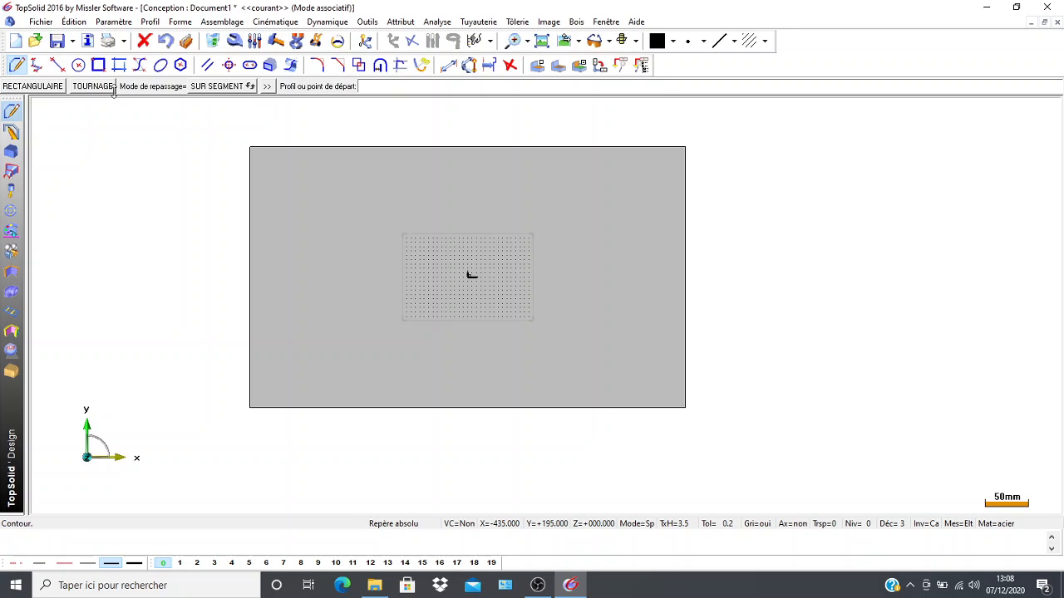
pyautogui.click(509, 66)
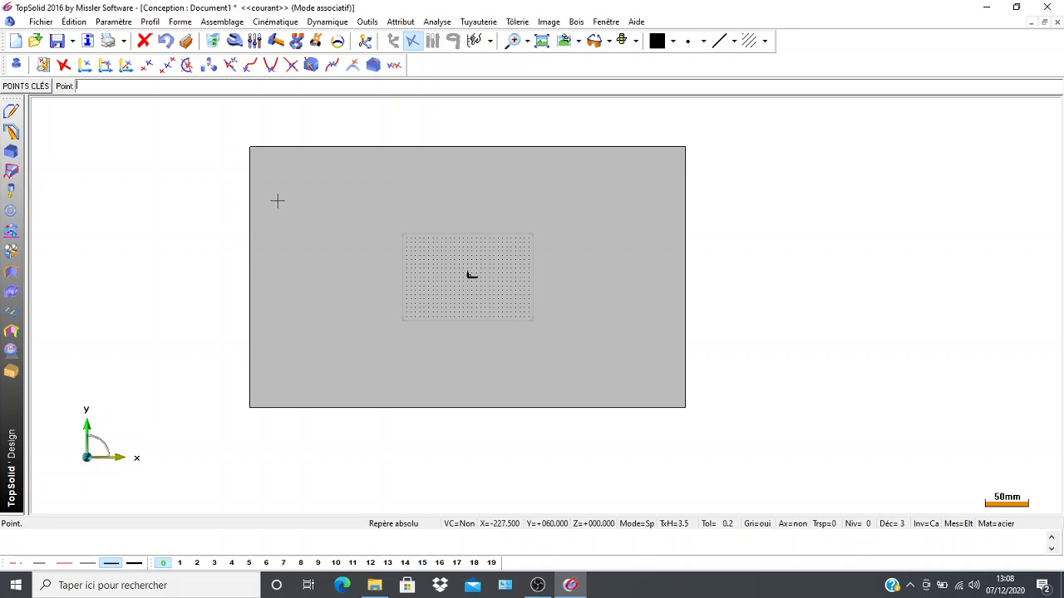
pyautogui.click(168, 66)
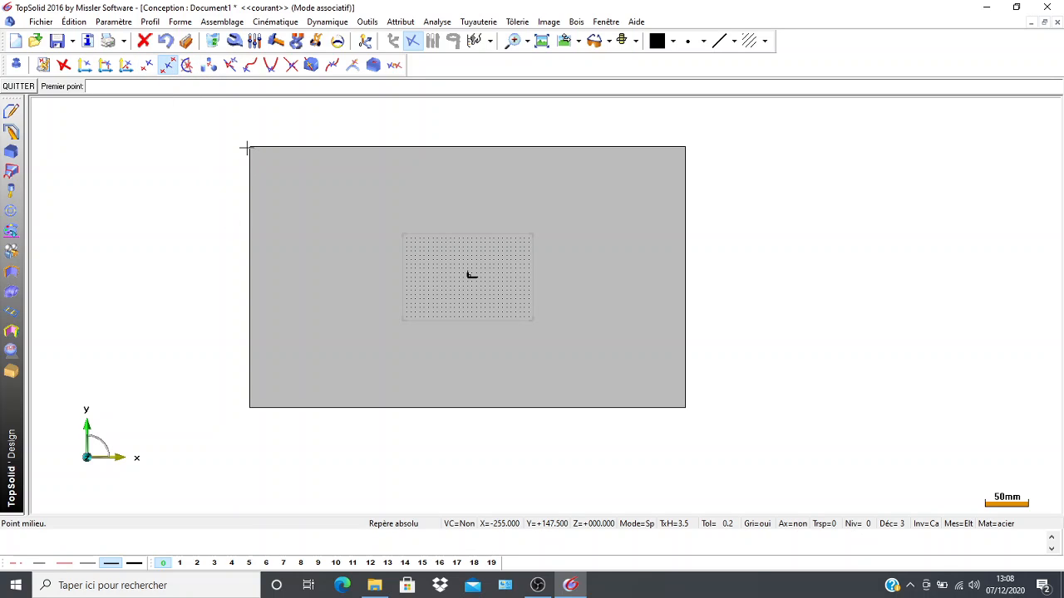
pyautogui.scroll(3, 251, 150)
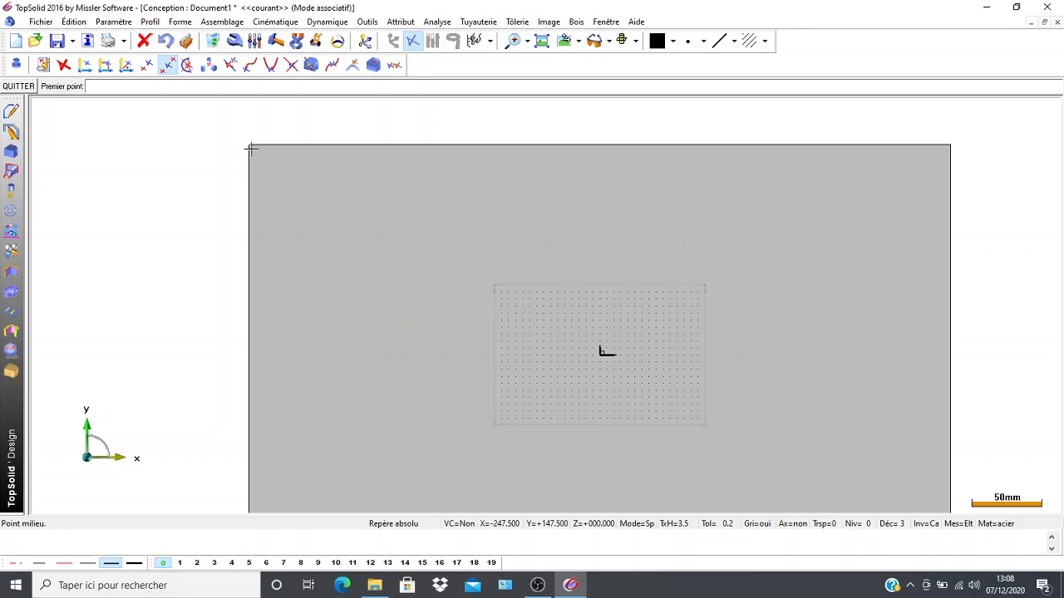
pyautogui.click(248, 143)
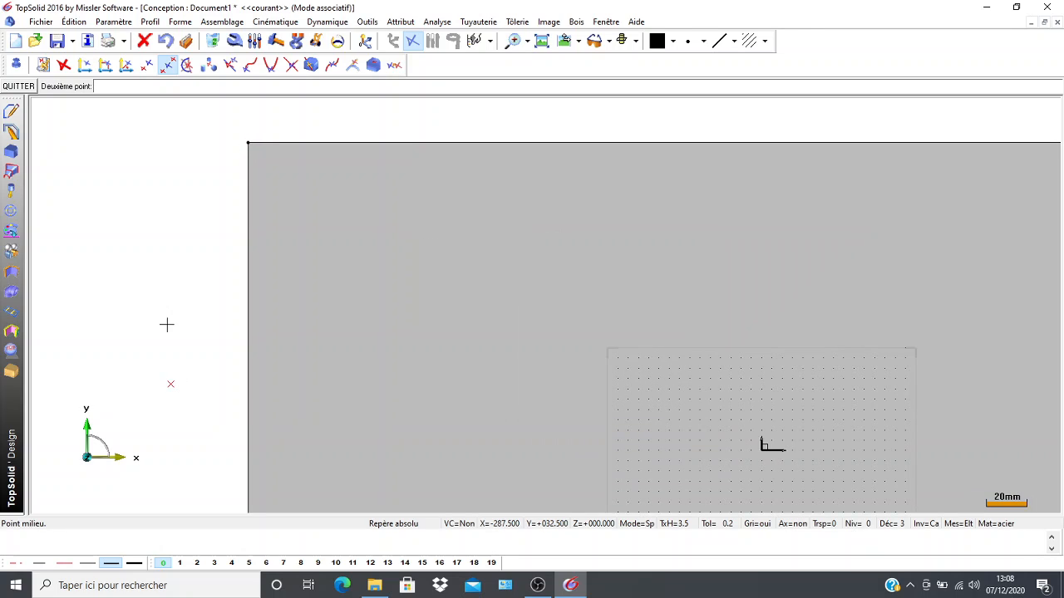
pyautogui.moveTo(167, 325); pyautogui.dragTo(172, 203, button='middle')
pyautogui.scroll(-9, 193, 443)
pyautogui.moveTo(192, 440); pyautogui.dragTo(186, 182, button='middle')
pyautogui.scroll(2, 183, 282)
pyautogui.click(216, 242)
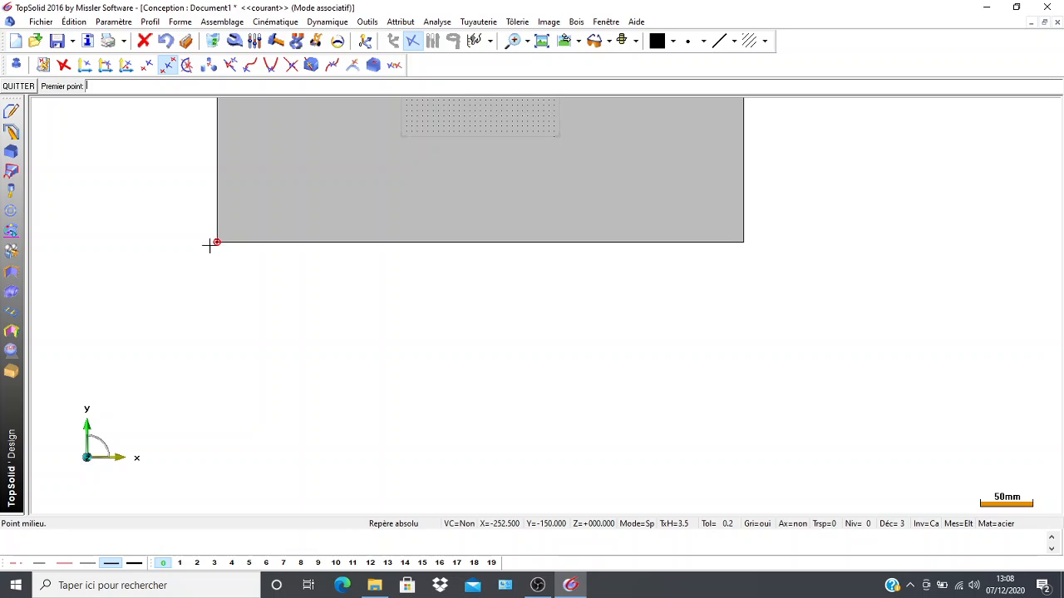
# Create midpoints between the corners of the plate's upper edge and of its right edge.
pyautogui.scroll(-2, 166, 240)
pyautogui.moveTo(171, 152); pyautogui.dragTo(167, 184, button='middle')
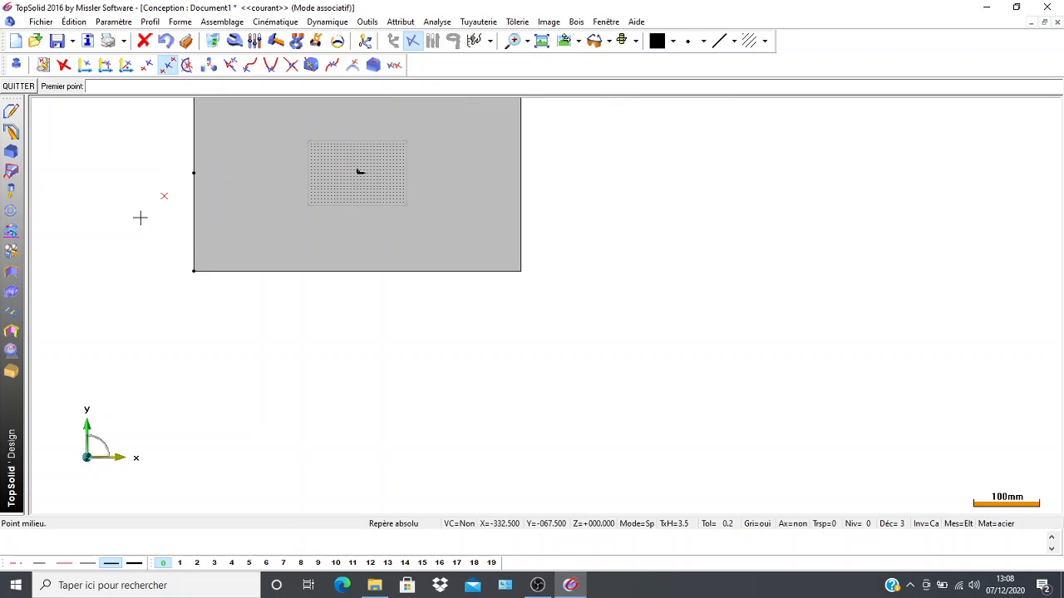
pyautogui.moveTo(141, 217); pyautogui.dragTo(99, 329, button='middle')
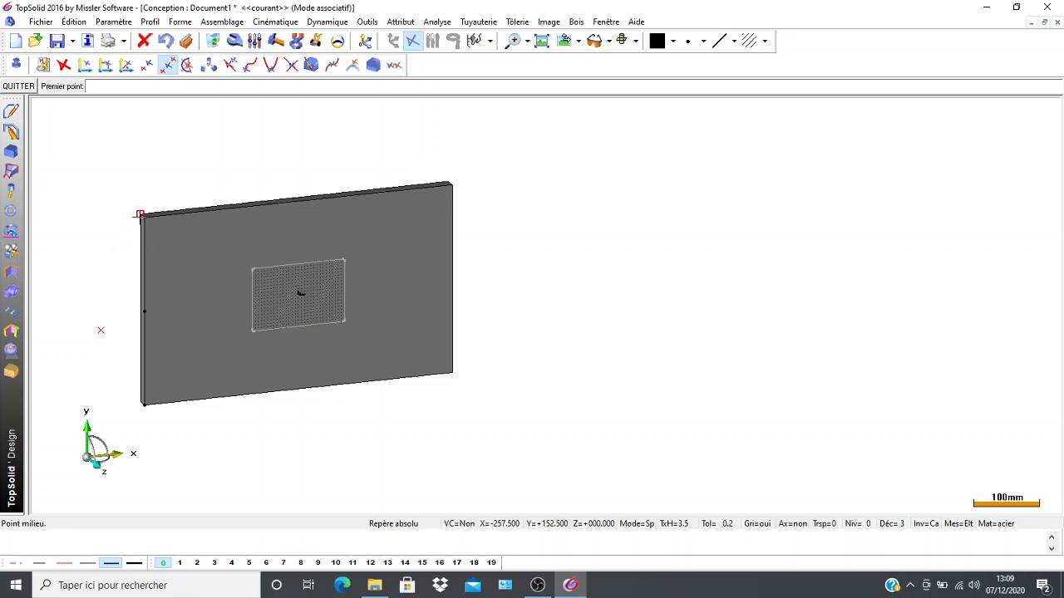
pyautogui.click(143, 217)
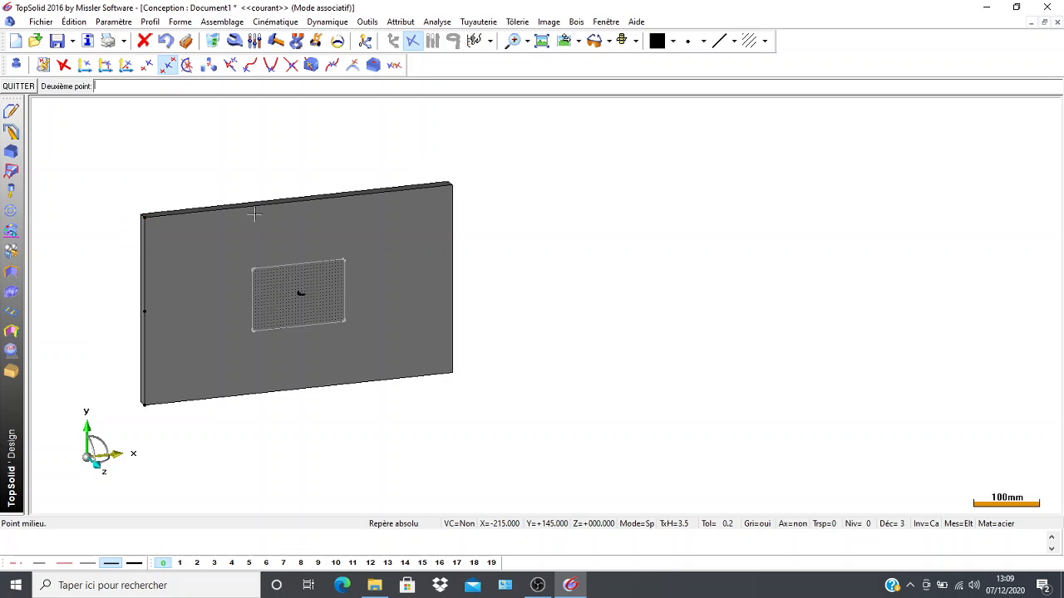
pyautogui.click(451, 184)
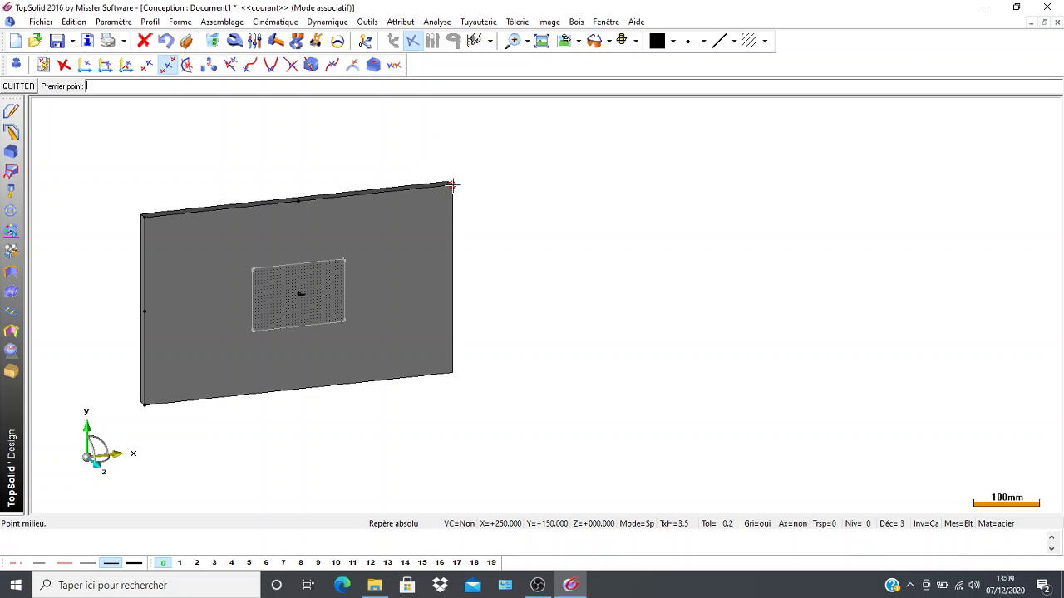
pyautogui.click(451, 184)
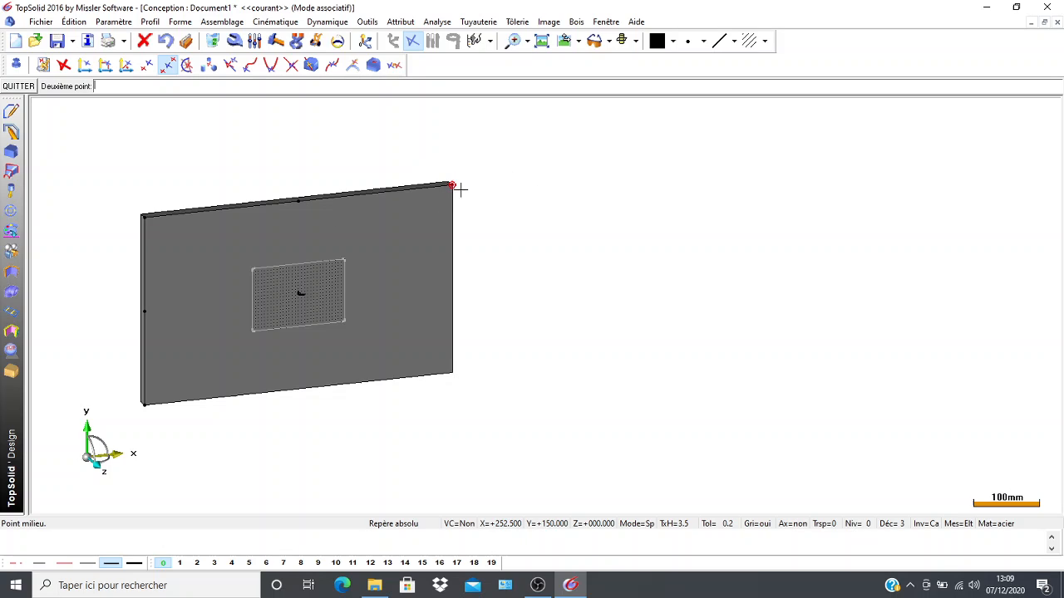
pyautogui.click(452, 373)
# Create a midpoint between the two corners of the plate's lower edge.
pyautogui.scroll(1, 490, 424)
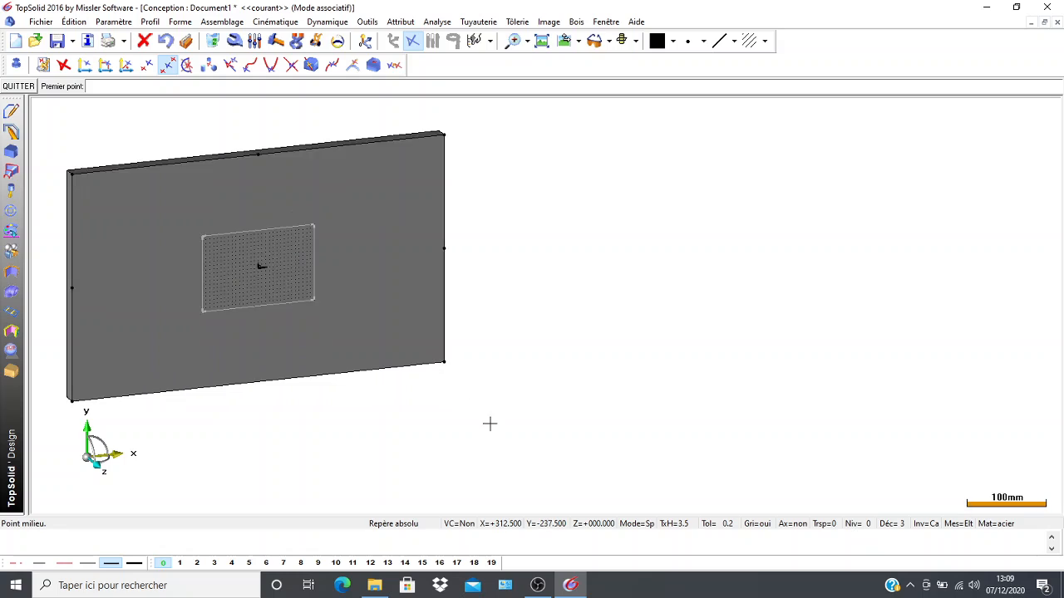
pyautogui.scroll(2, 489, 424)
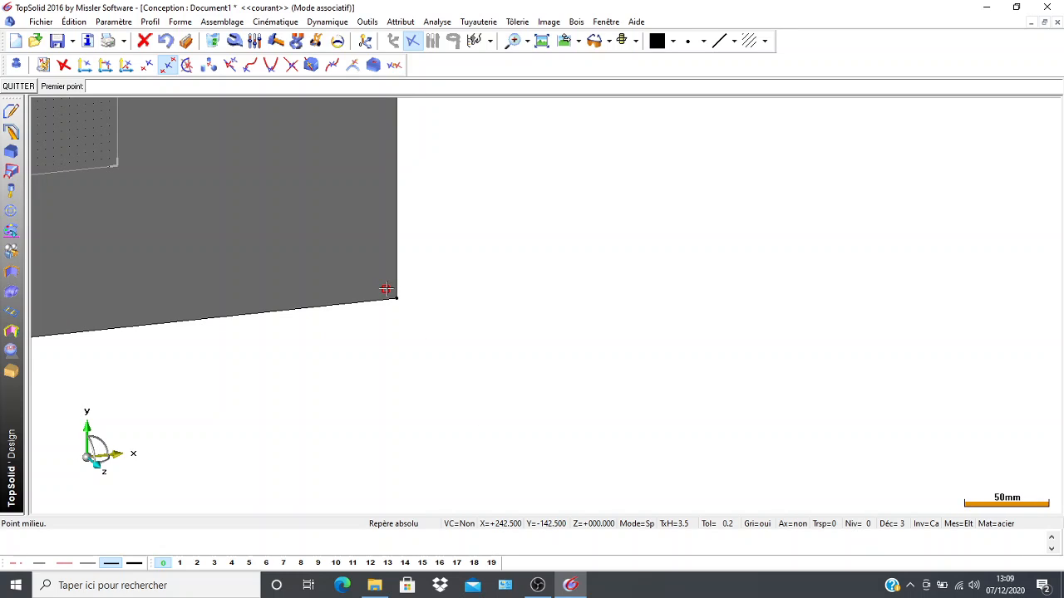
pyautogui.click(396, 299)
pyautogui.moveTo(360, 324); pyautogui.dragTo(680, 310, button='middle')
pyautogui.moveTo(405, 352); pyautogui.dragTo(607, 318, button='middle')
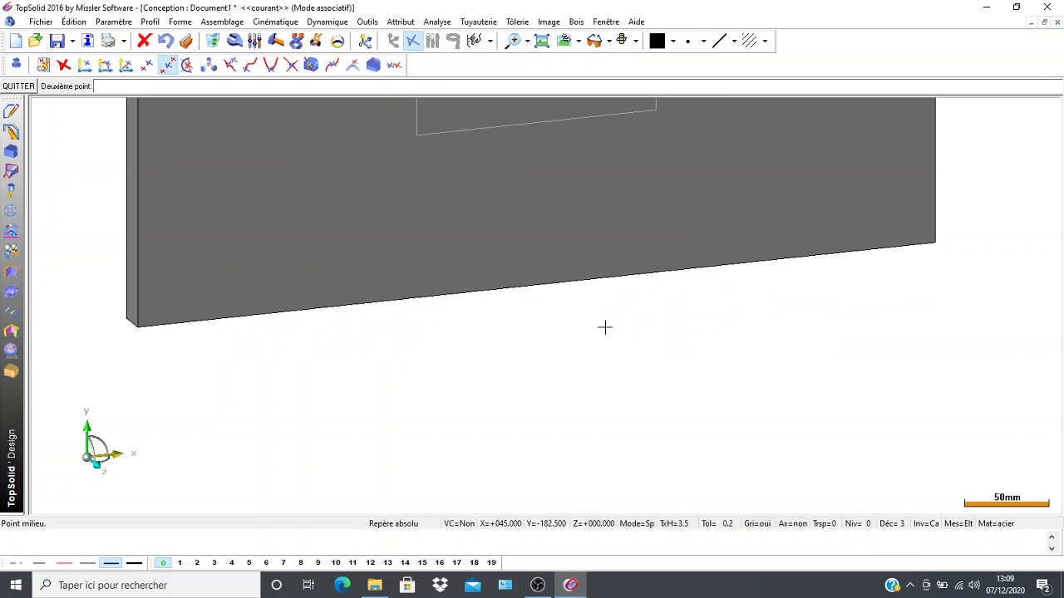
pyautogui.click(137, 325)
pyautogui.scroll(-3, 444, 340)
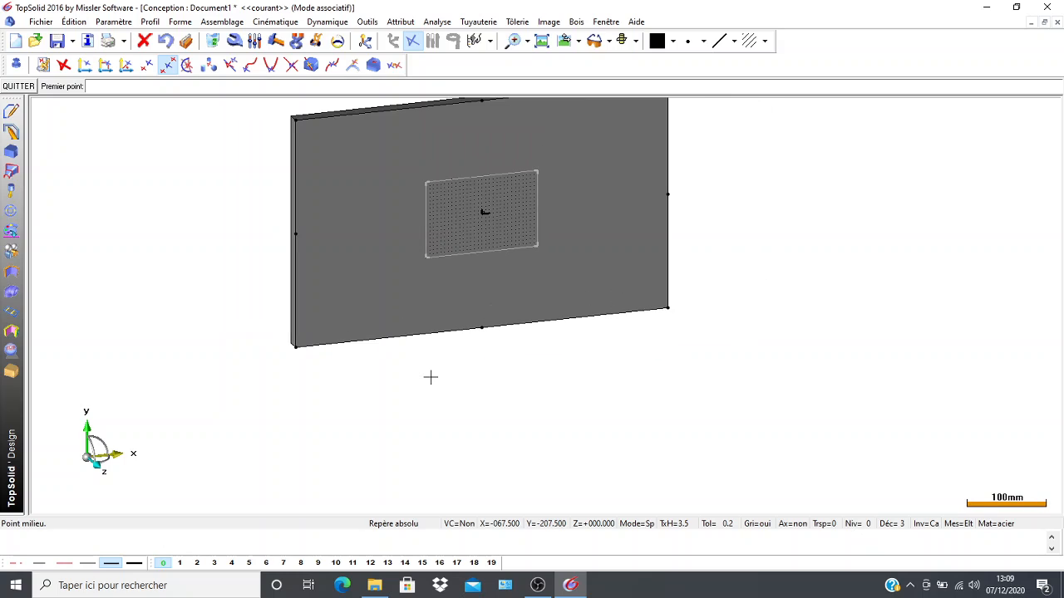
pyautogui.moveTo(402, 401); pyautogui.dragTo(349, 442, button='middle')
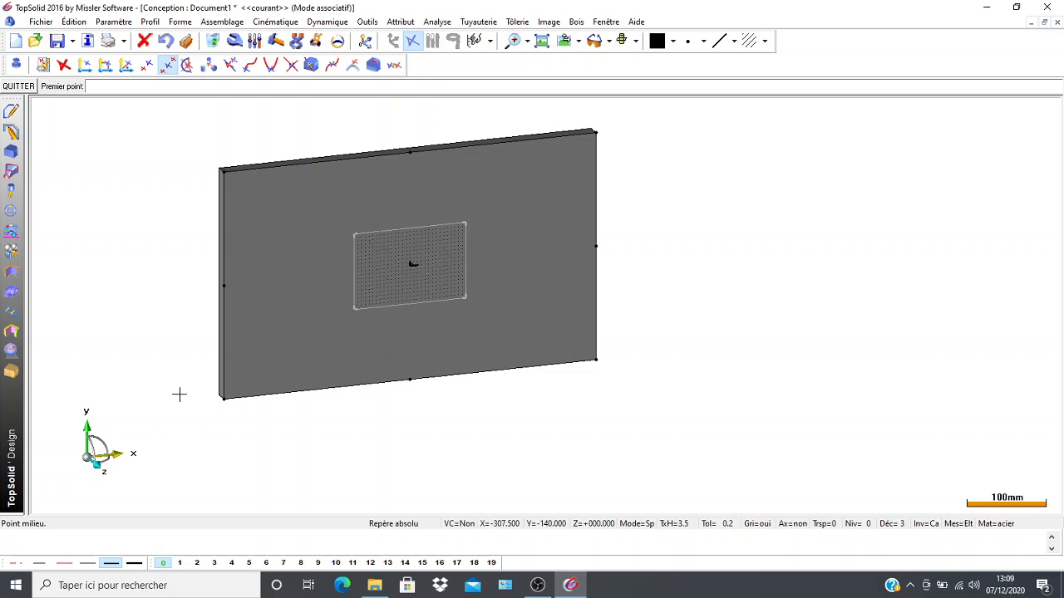
# Examine the plate from its thin long side.
pyautogui.moveTo(175, 390); pyautogui.dragTo(172, 285, button='middle')
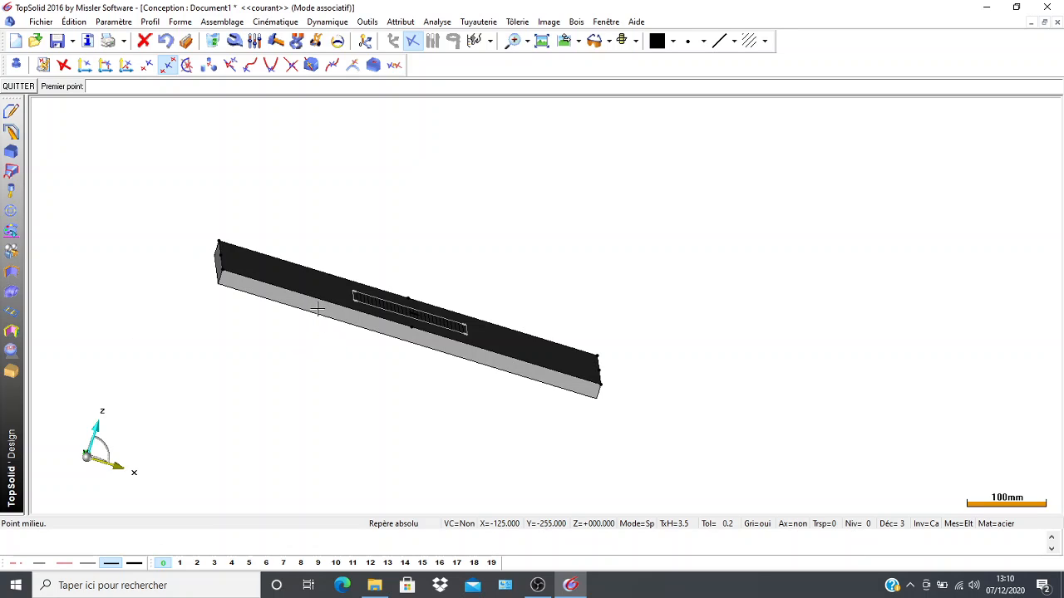
pyautogui.scroll(-2, 296, 376)
pyautogui.moveTo(294, 379); pyautogui.dragTo(246, 367, button='middle')
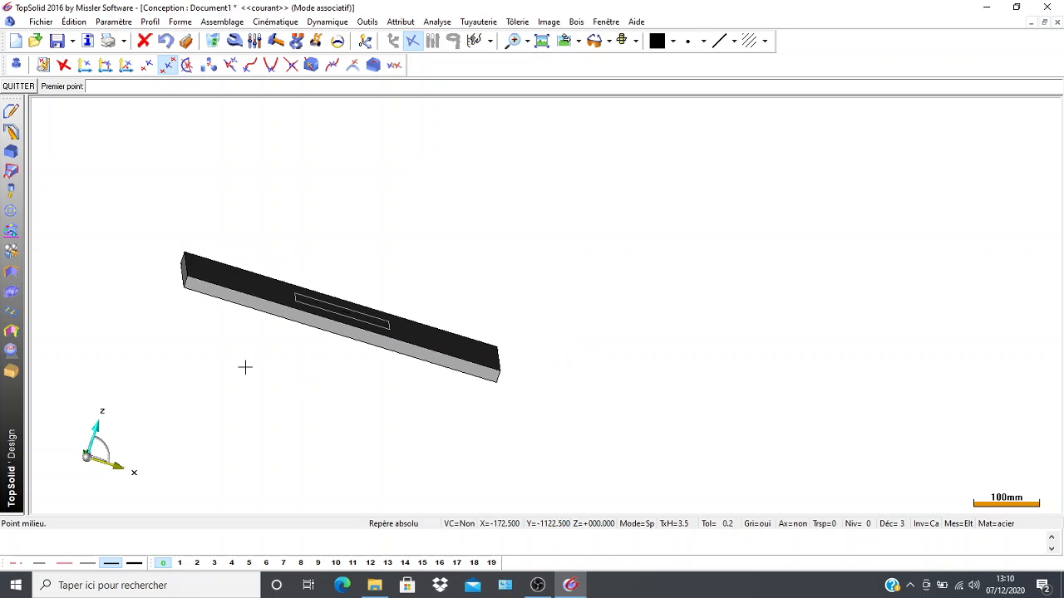
pyautogui.scroll(1, 665, 332)
pyautogui.scroll(-2, 603, 345)
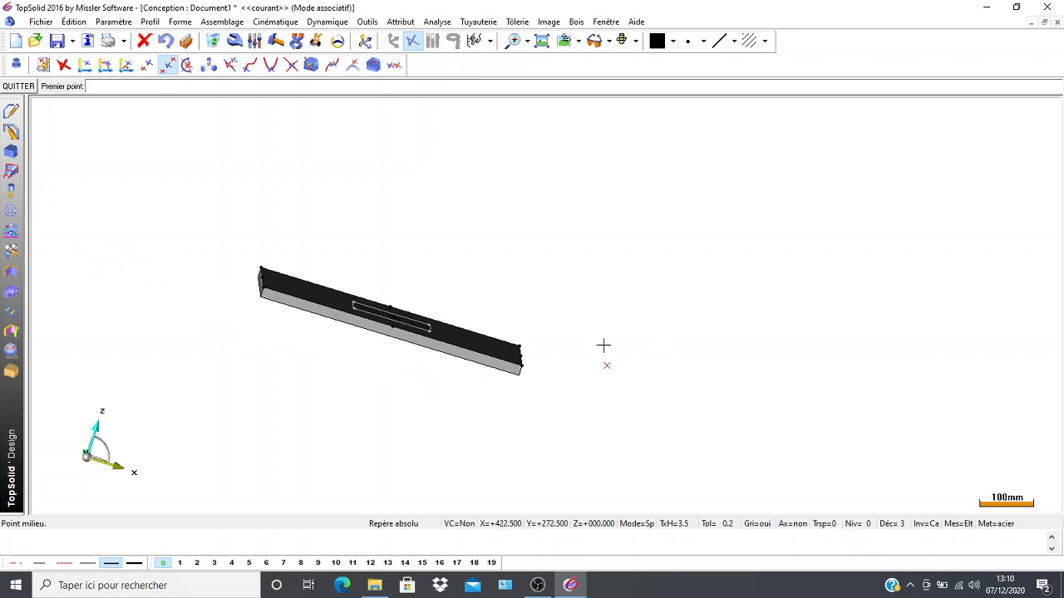
pyautogui.moveTo(603, 345); pyautogui.dragTo(600, 304, button='middle')
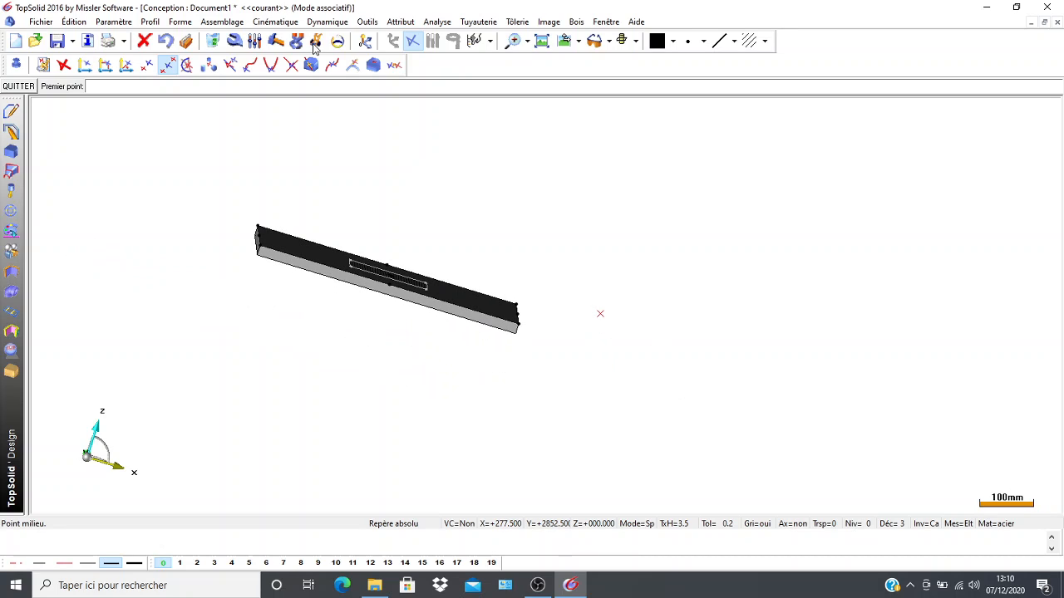
# Set the current coordinate system on the plate's thin long side face.
pyautogui.click(363, 43)
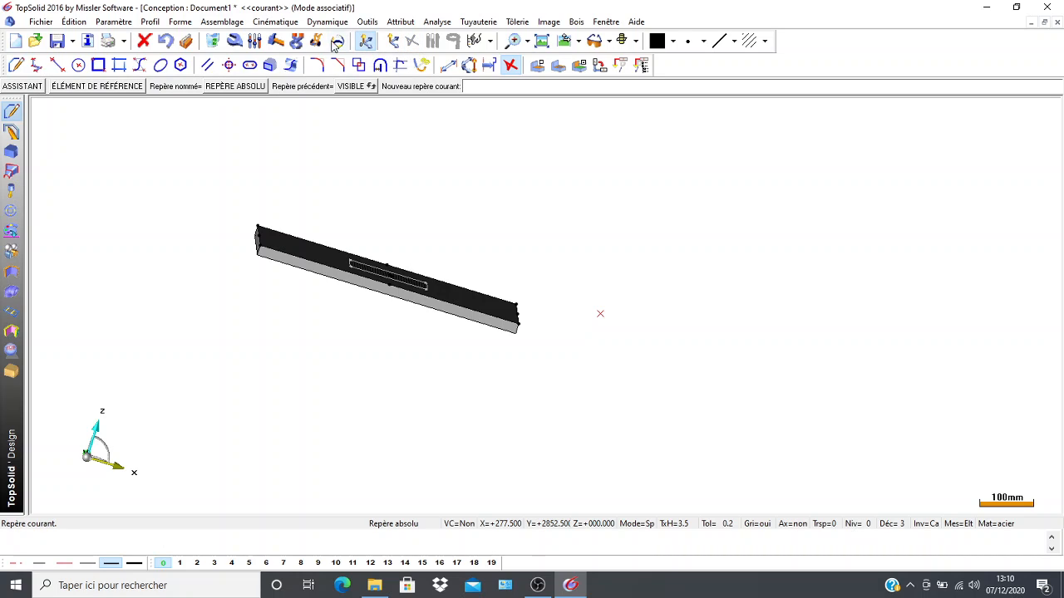
pyautogui.scroll(2, 360, 370)
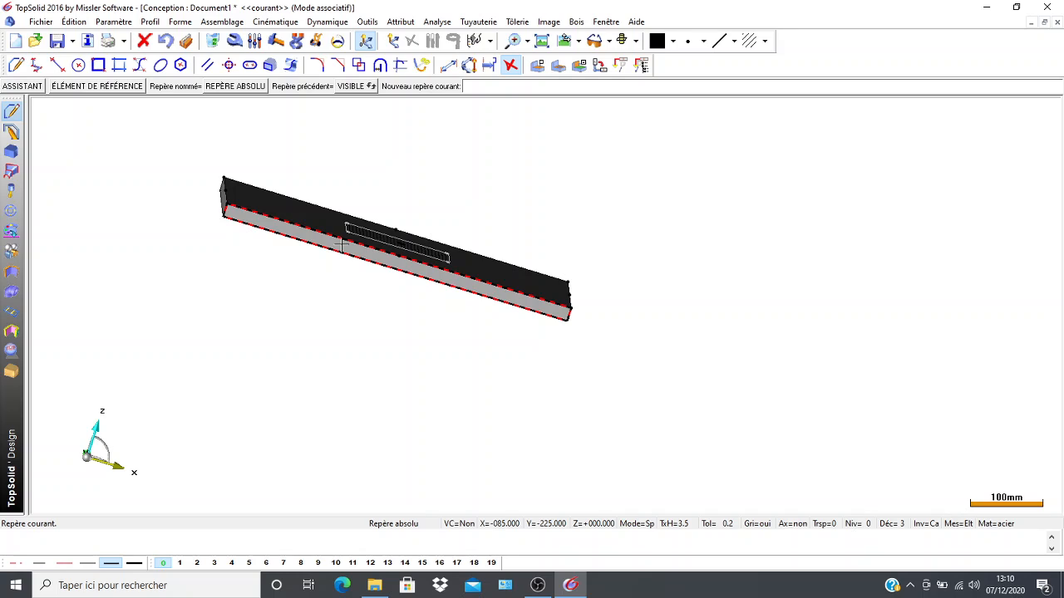
pyautogui.click(342, 247)
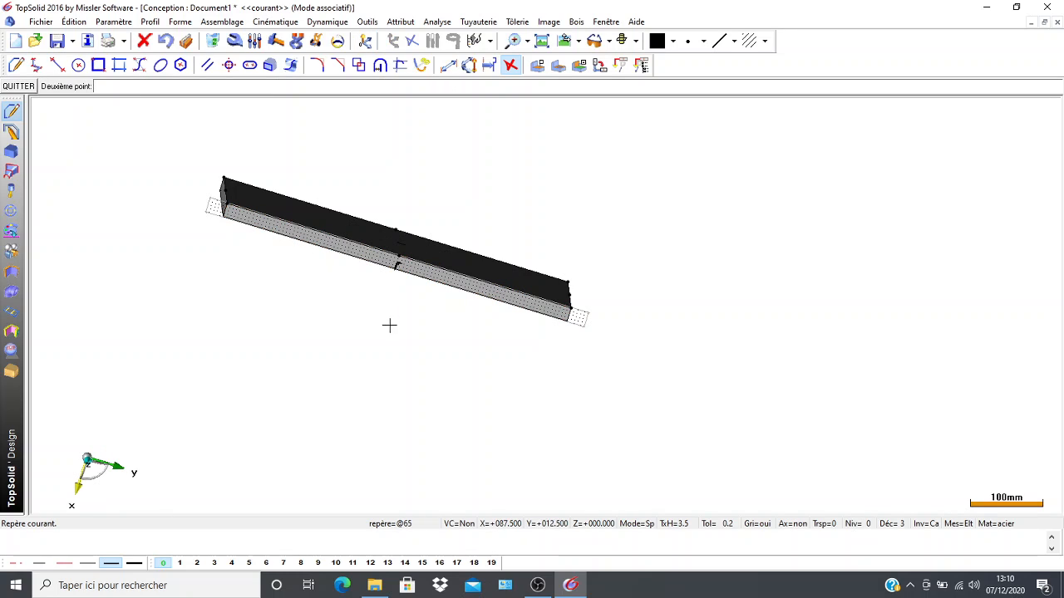
pyautogui.scroll(2, 366, 268)
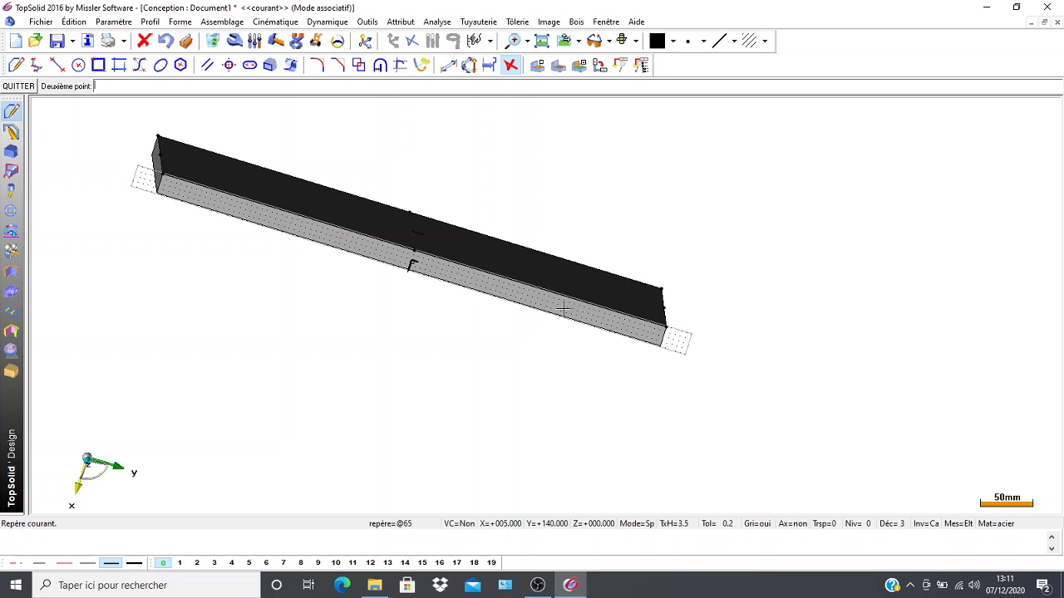
pyautogui.scroll(-2, 387, 368)
pyautogui.scroll(3, 430, 316)
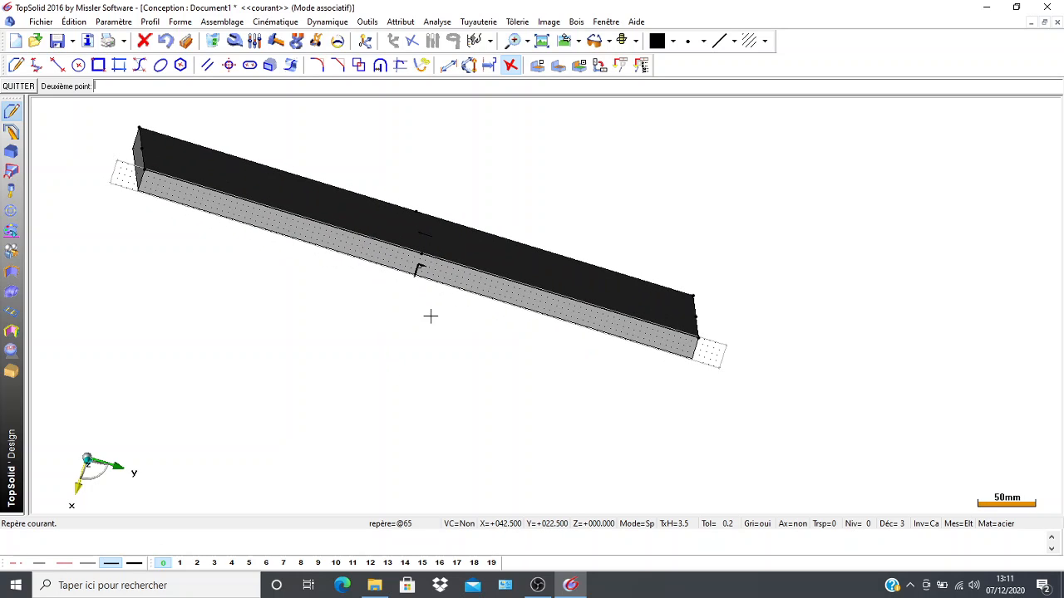
pyautogui.scroll(1, 431, 316)
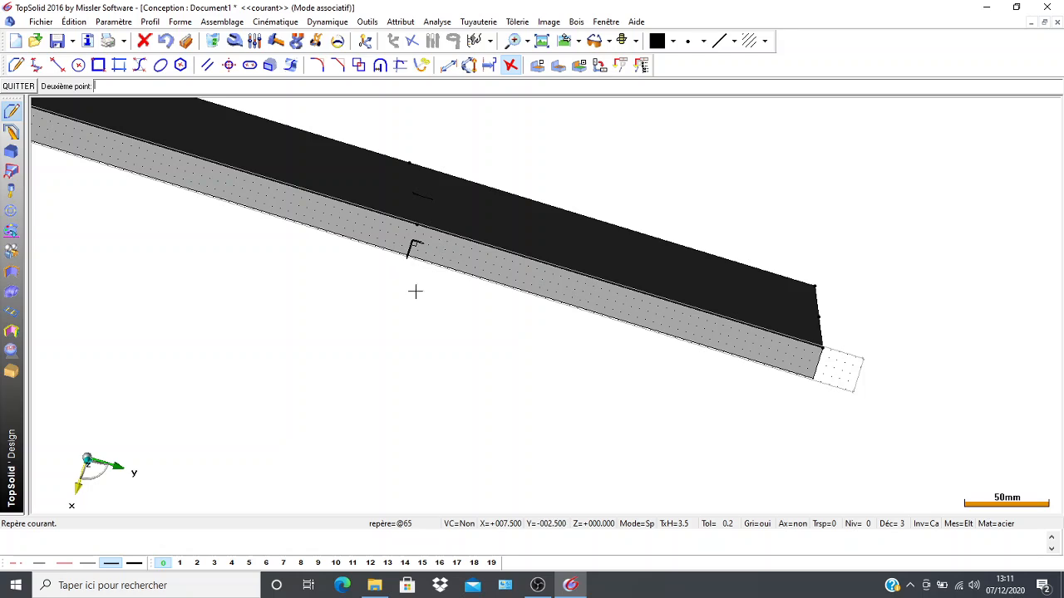
pyautogui.scroll(-3, 374, 307)
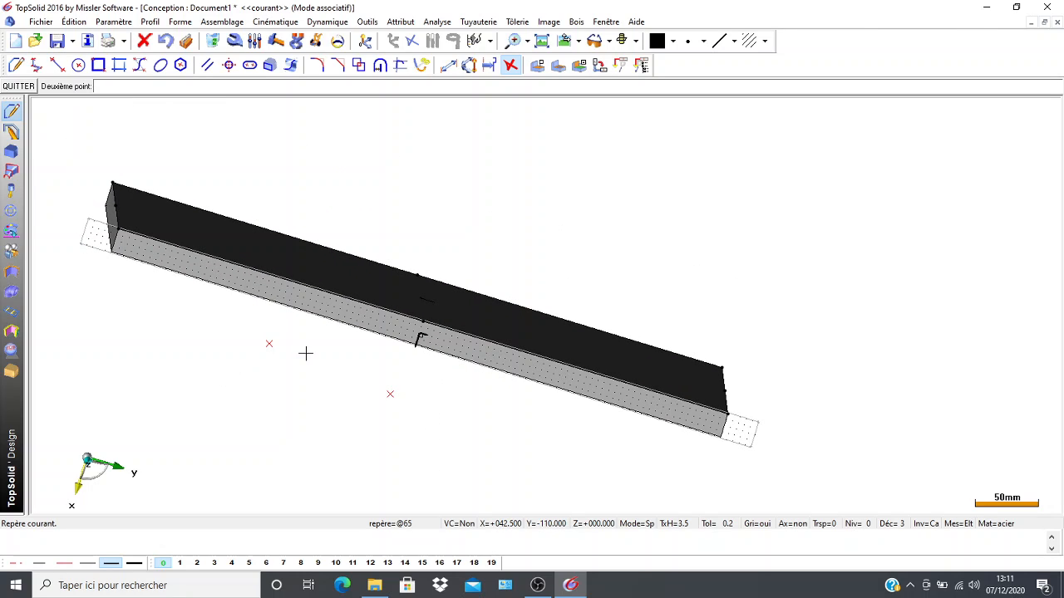
pyautogui.moveTo(306, 353); pyautogui.dragTo(347, 388, button='middle')
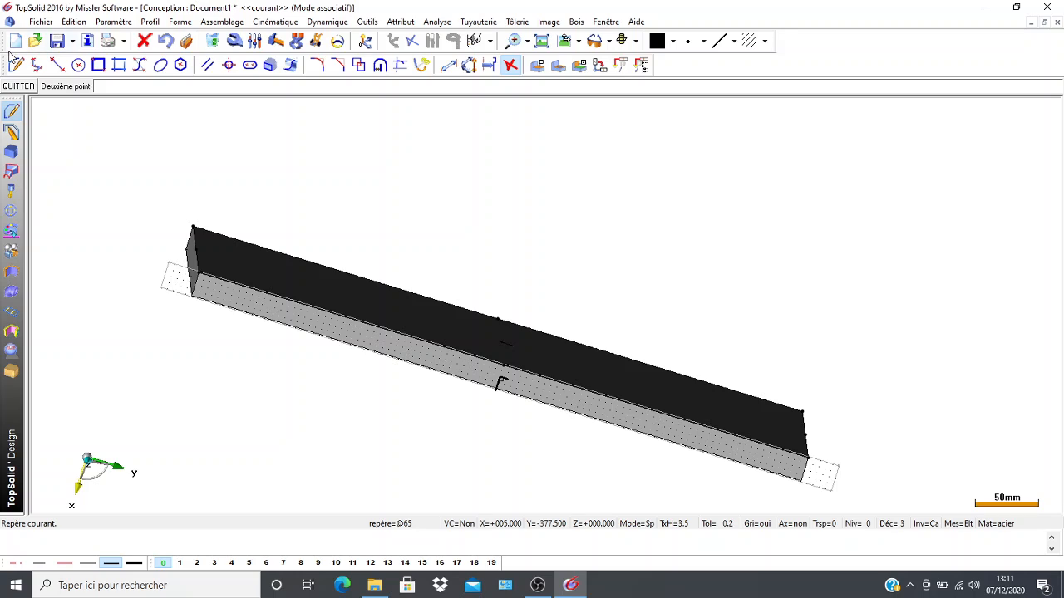
# Begin a Cartesian point with the midpoint of the plate's left edge as its origin.
pyautogui.click(12, 111)
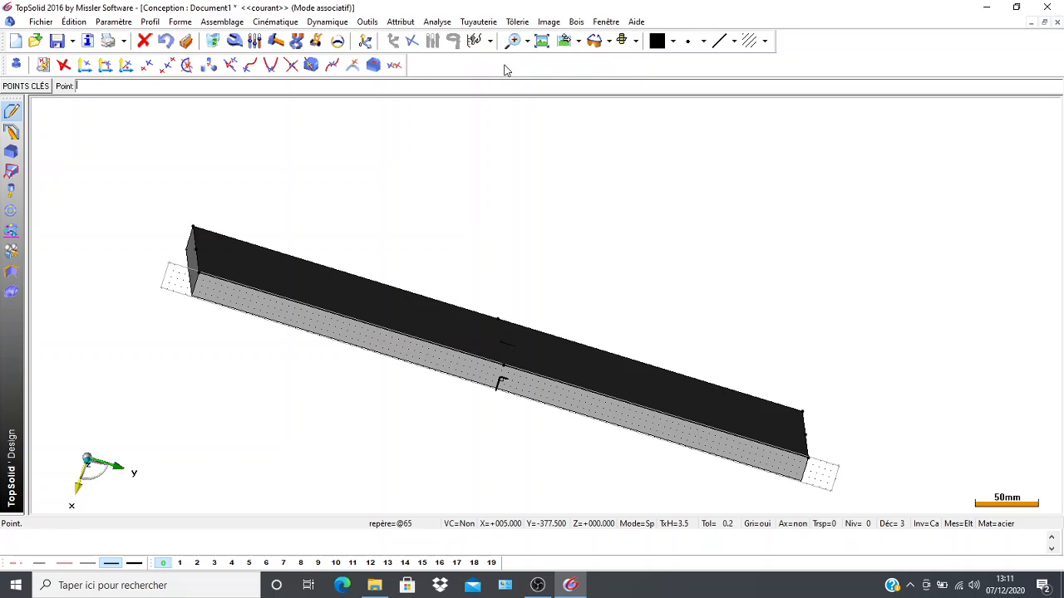
pyautogui.click(105, 66)
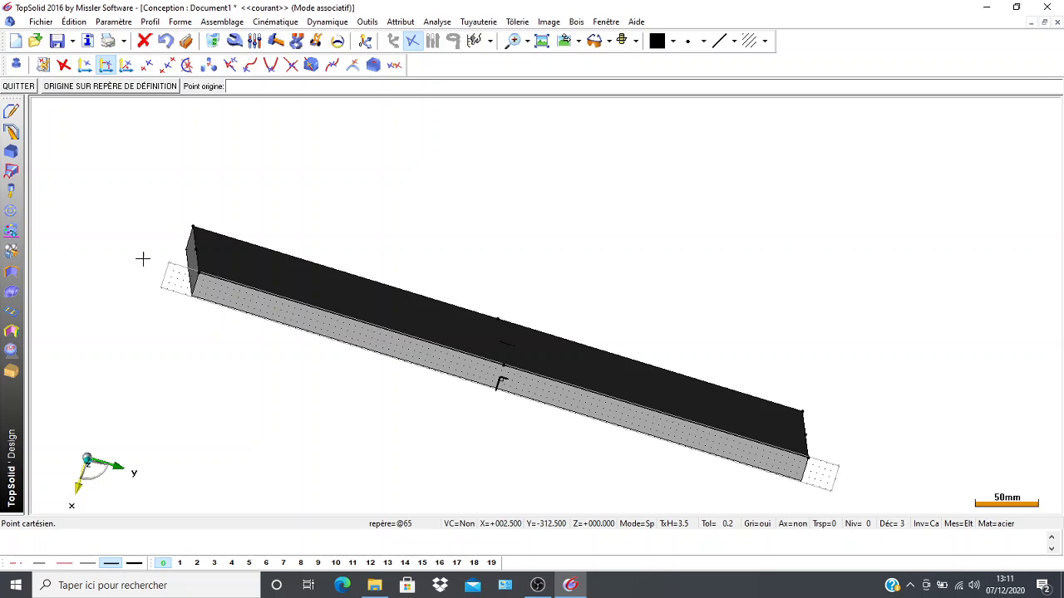
pyautogui.click(192, 249)
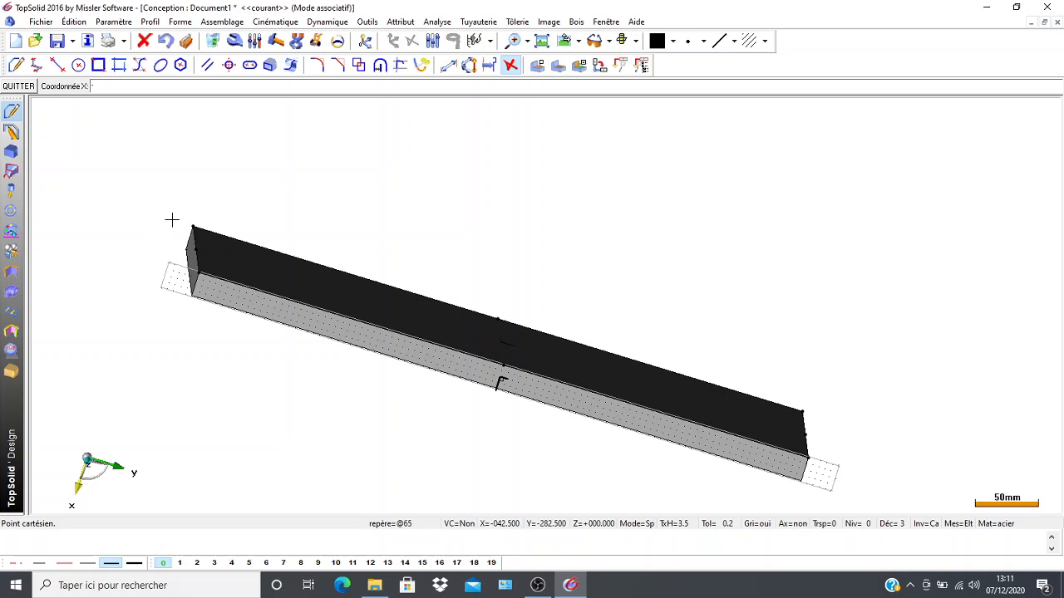
# Try to place the point at X -60 and Y -120 from the left edge's midpoint.
pyautogui.write('-60')
pyautogui.press('Return')
pyautogui.write('-120')
pyautogui.press('Return')
pyautogui.press('Return')
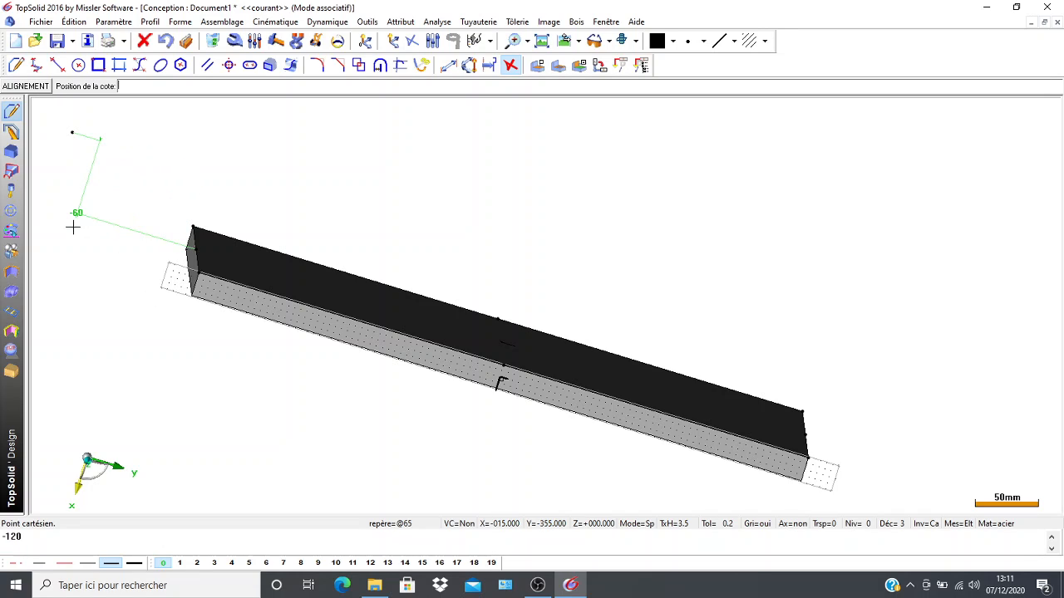
# Undo the point and its coordinate entries back to the X coordinate.
pyautogui.click(166, 45)
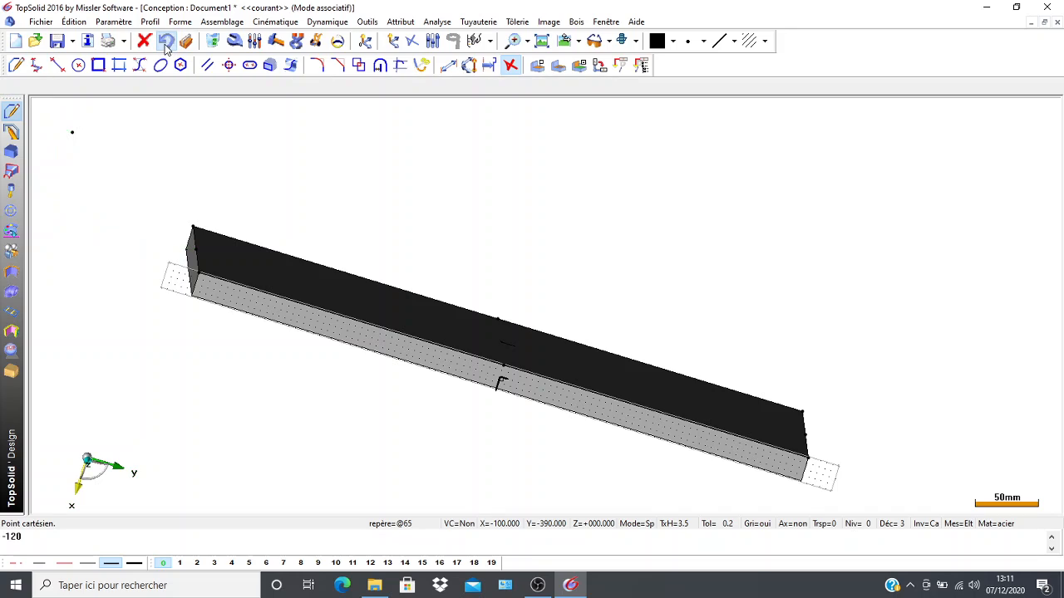
pyautogui.click(169, 43)
pyautogui.click(169, 43)
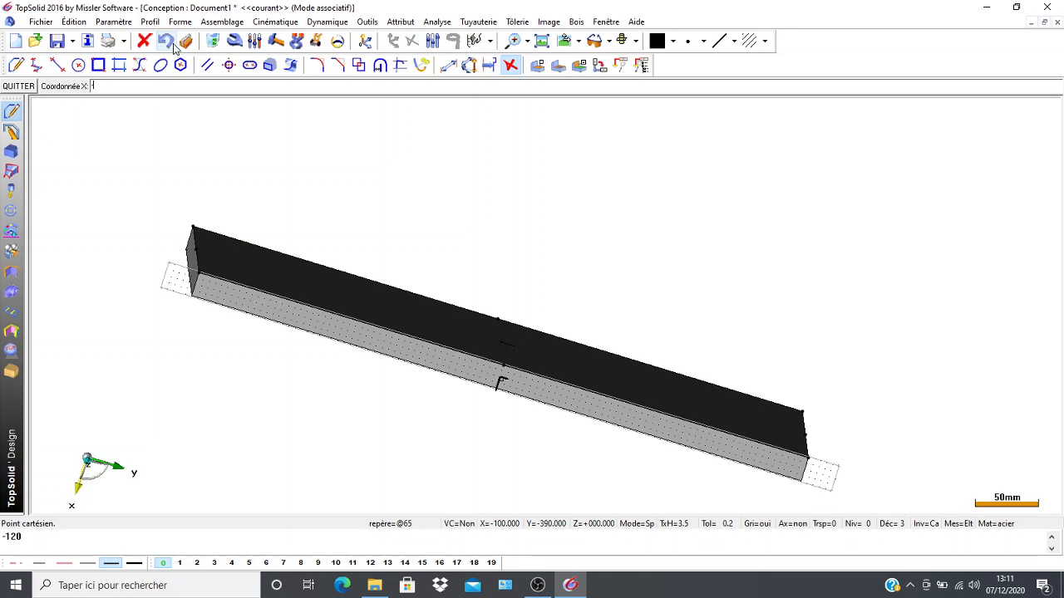
pyautogui.press('Return')
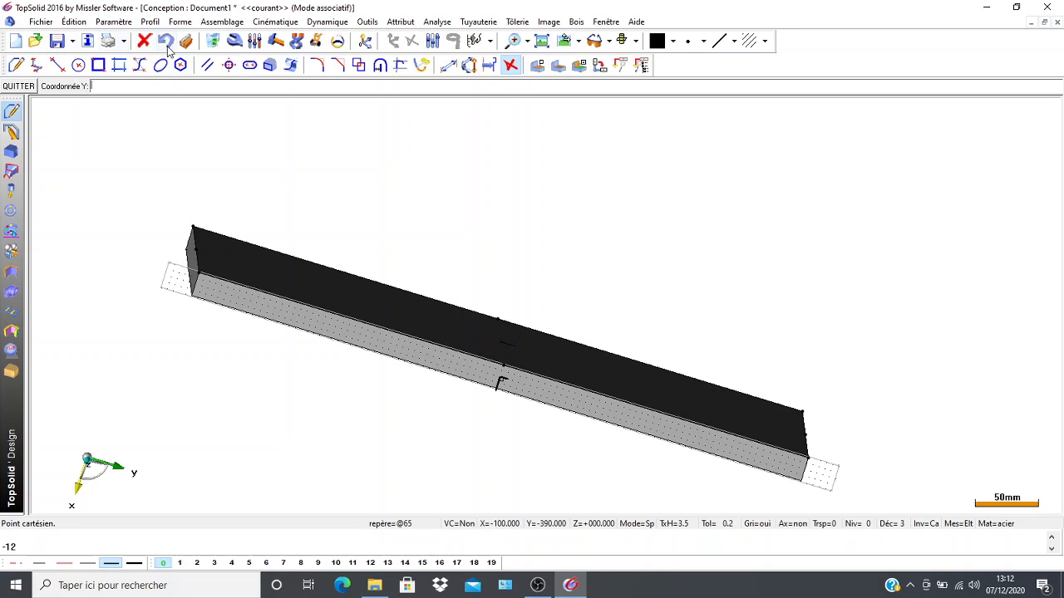
pyautogui.click(168, 46)
# Create the point at X -120 and Y -60 from the left edge's midpoint and position its dimensions.
pyautogui.write('-120')
pyautogui.press('Return')
pyautogui.write('-60')
pyautogui.press('Return')
pyautogui.scroll(-2, 129, 153)
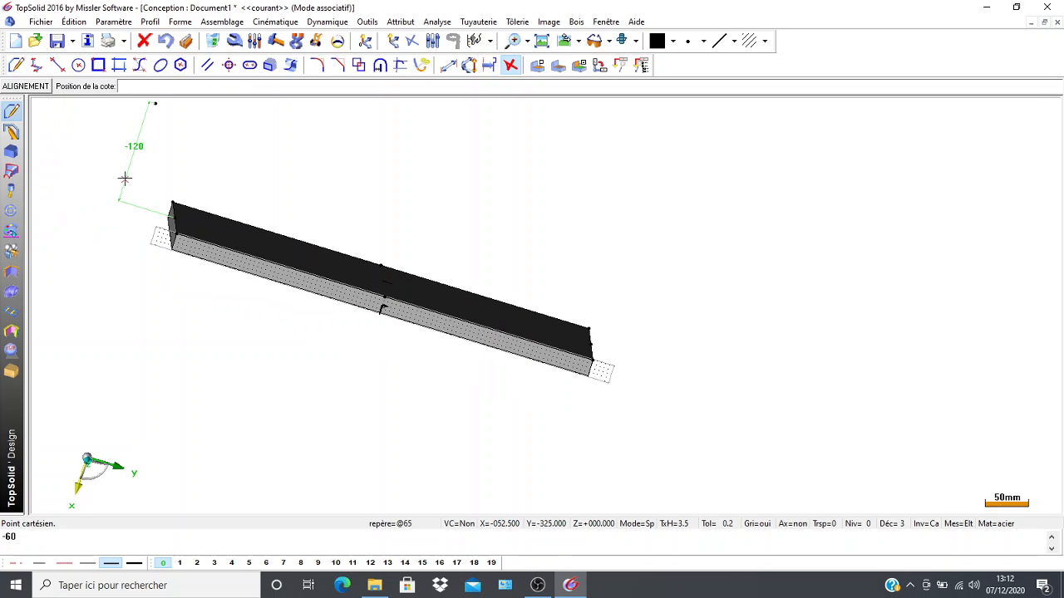
pyautogui.moveTo(125, 176); pyautogui.dragTo(122, 210, button='middle')
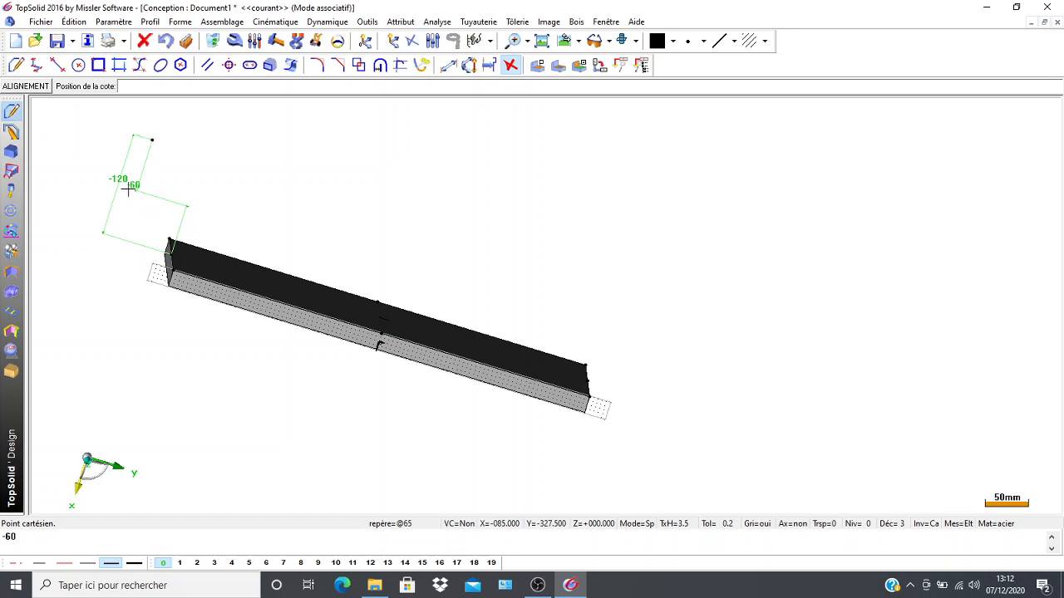
pyautogui.click(128, 189)
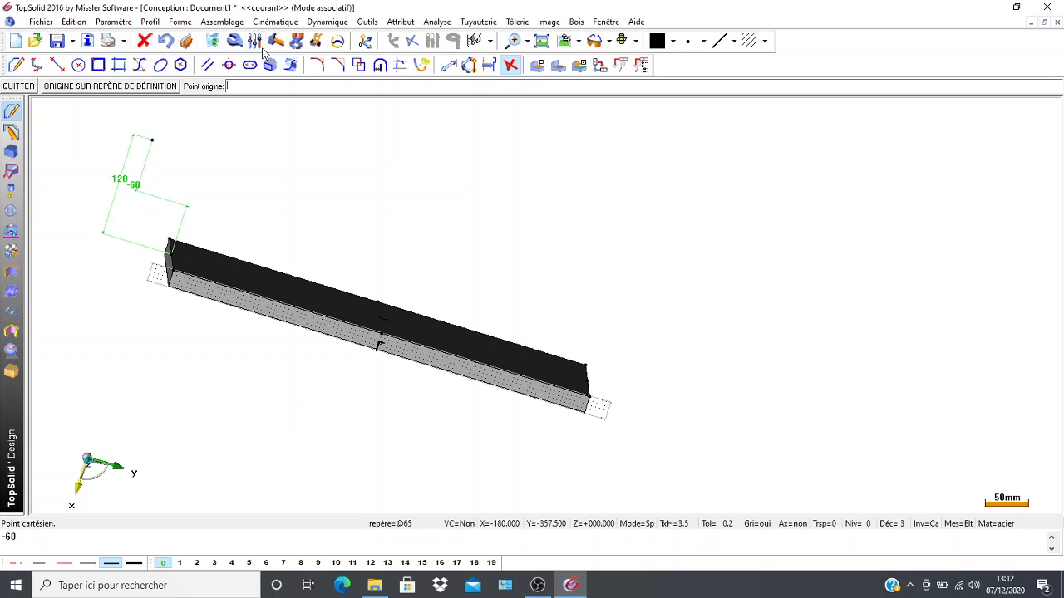
# Delete the X and Y dimensions of the new Cartesian point.
pyautogui.click(213, 40)
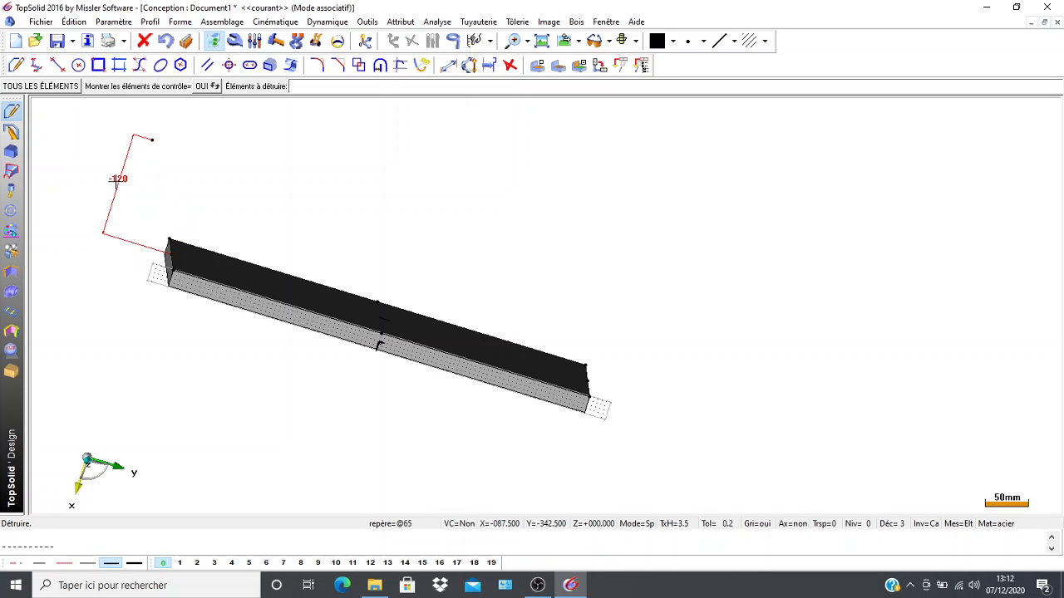
pyautogui.click(116, 182)
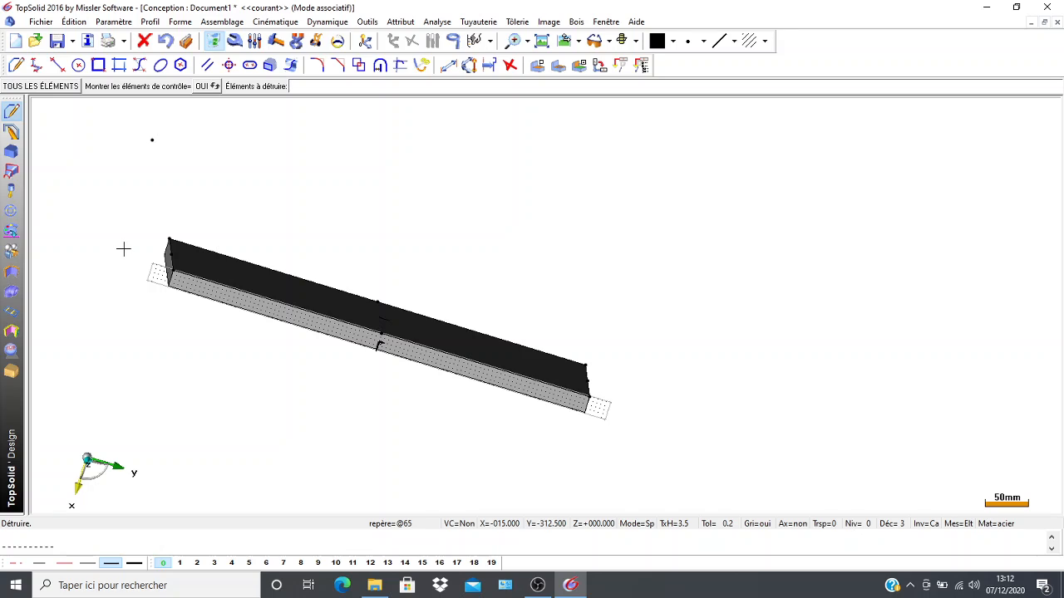
pyautogui.scroll(1, 122, 250)
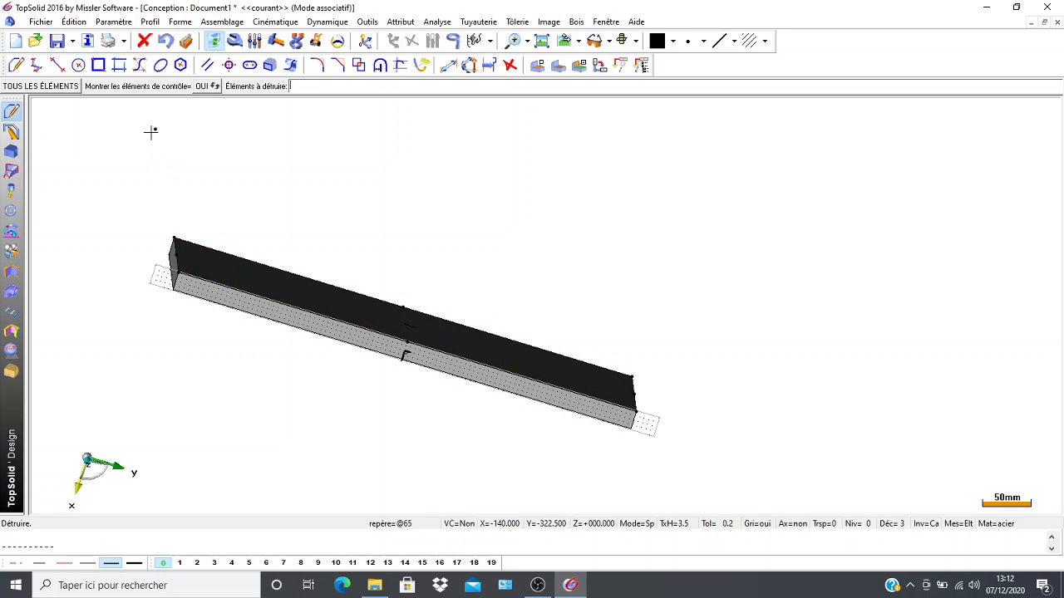
pyautogui.scroll(1, 246, 331)
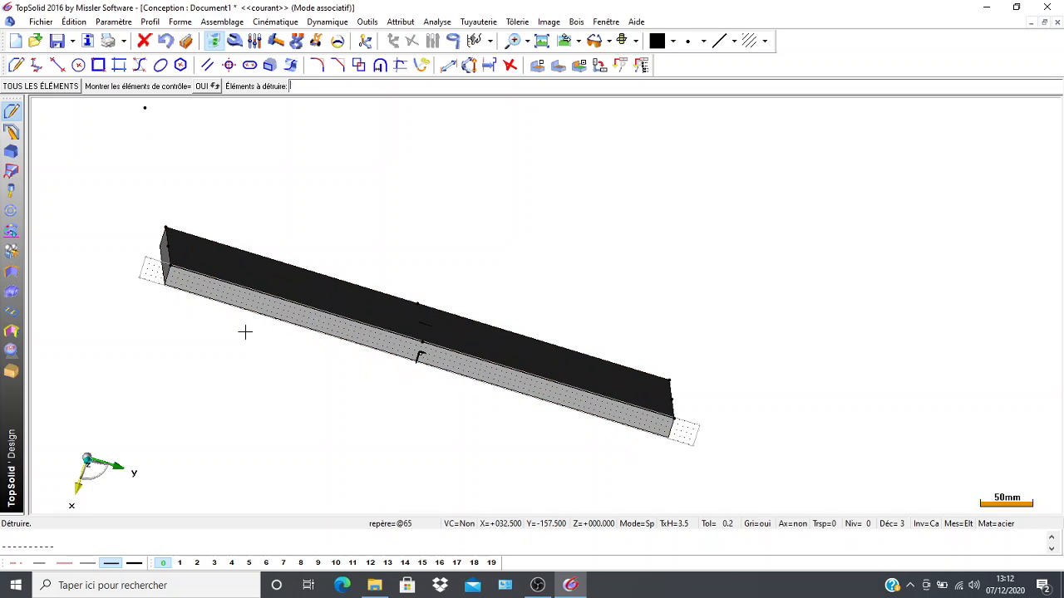
# Draw a line from the midpoint of the plate's left edge to the new Cartesian point.
pyautogui.moveTo(95, 267); pyautogui.dragTo(98, 350, button='middle')
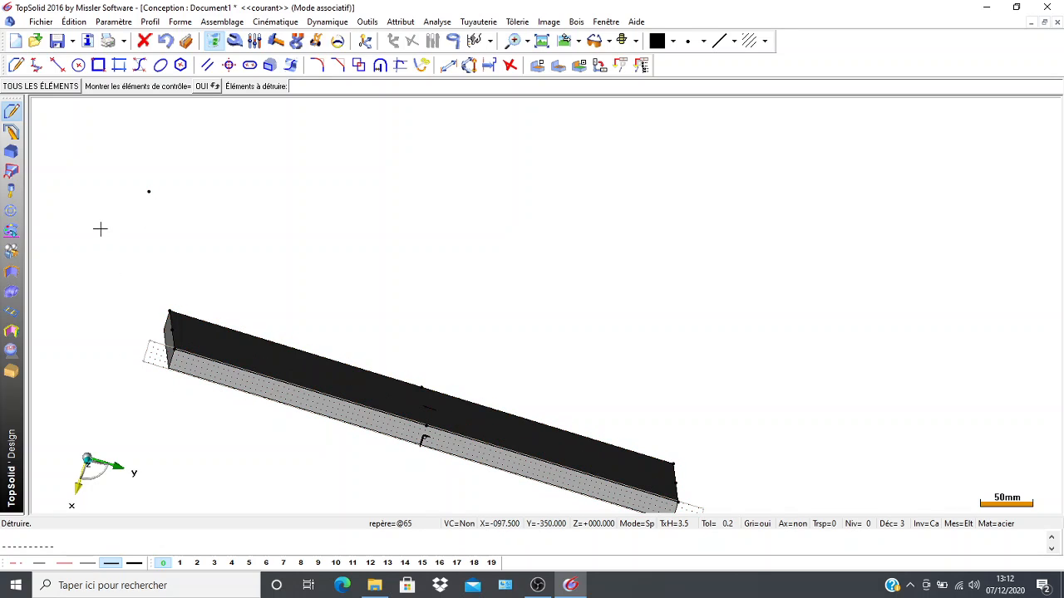
pyautogui.click(60, 68)
pyautogui.scroll(3, 109, 292)
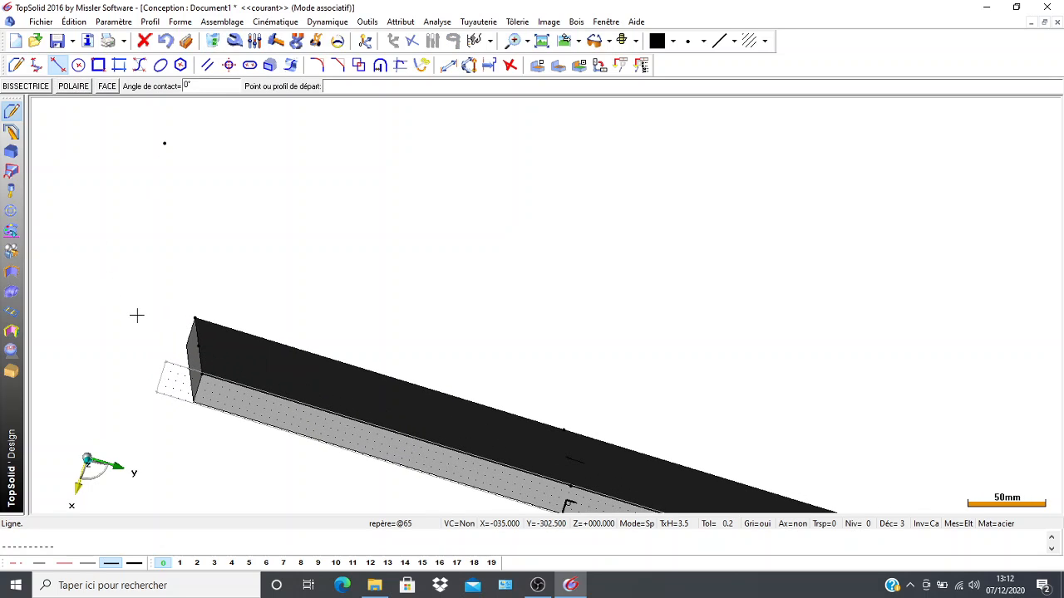
pyautogui.moveTo(130, 304); pyautogui.dragTo(140, 248, button='middle')
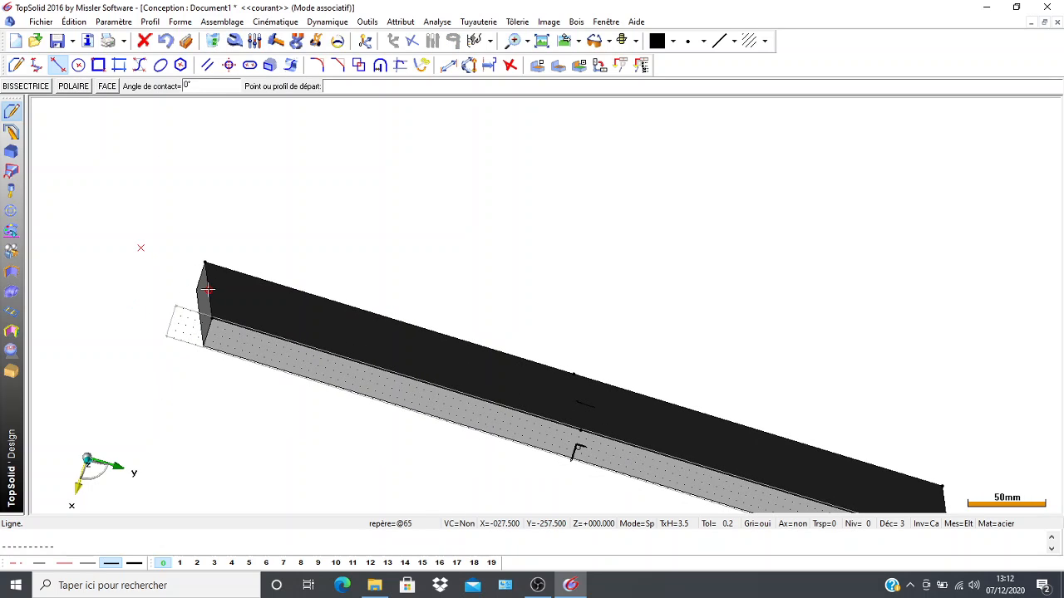
pyautogui.click(207, 290)
pyautogui.moveTo(186, 116); pyautogui.dragTo(183, 251, button='middle')
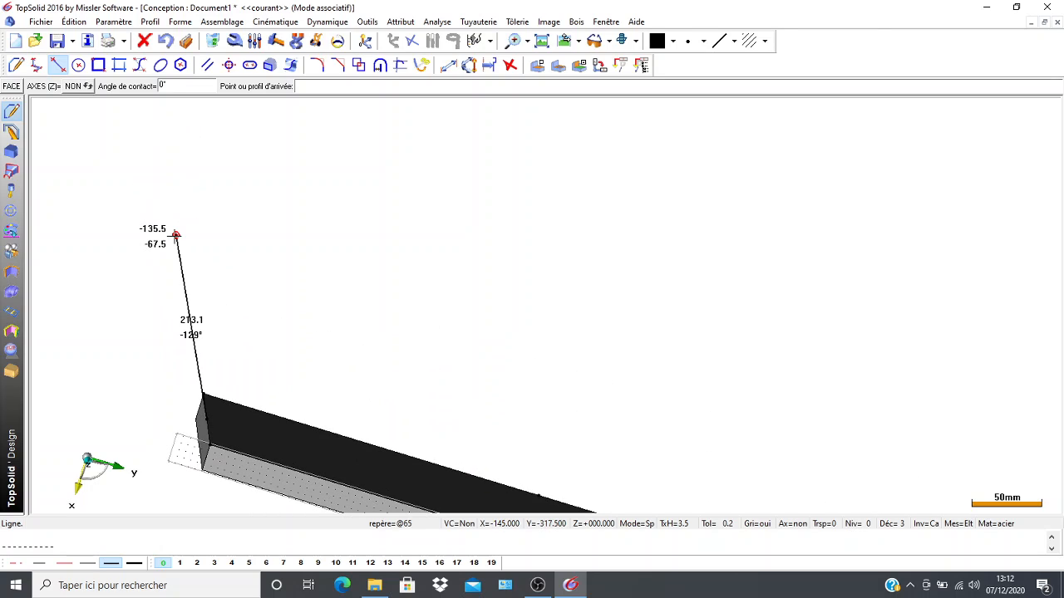
pyautogui.click(174, 236)
# Create a parallel profile offset 19 mm from the slanted line, towards the plate's middle, and position its dimension.
pyautogui.moveTo(128, 382); pyautogui.dragTo(87, 315, button='middle')
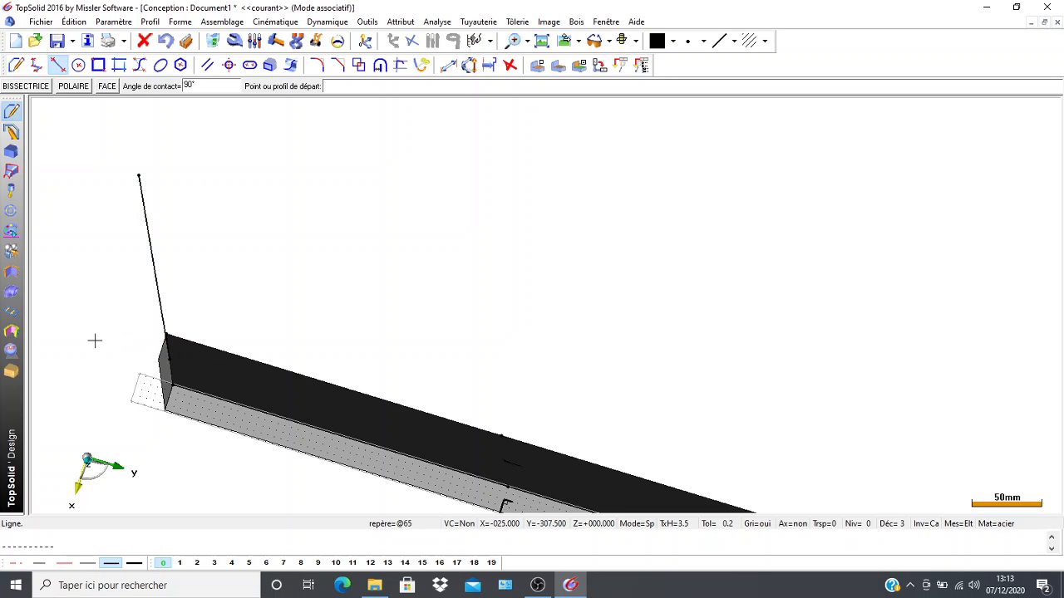
pyautogui.moveTo(97, 315)
pyautogui.mouseDown(button='middle')
pyautogui.moveTo(78, 294)
pyautogui.moveTo(97, 311)
pyautogui.mouseUp(button='middle')
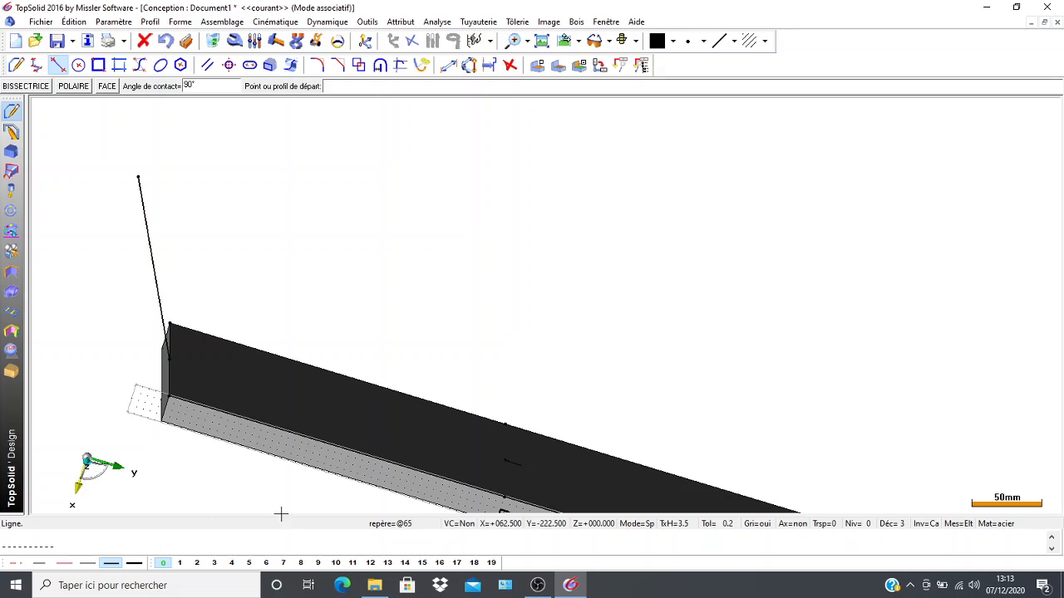
pyautogui.scroll(3, 157, 394)
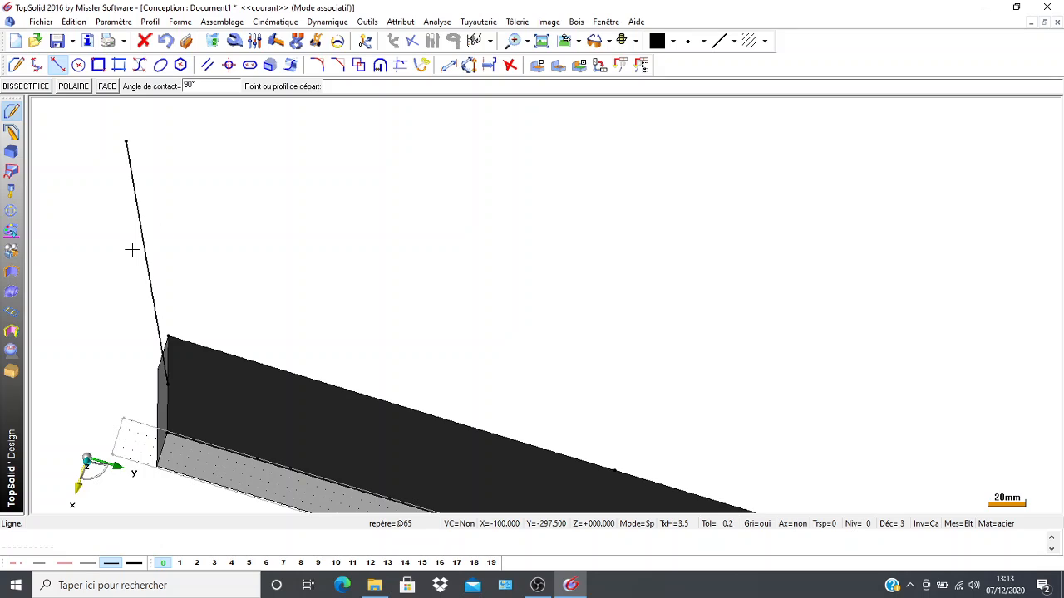
pyautogui.click(209, 65)
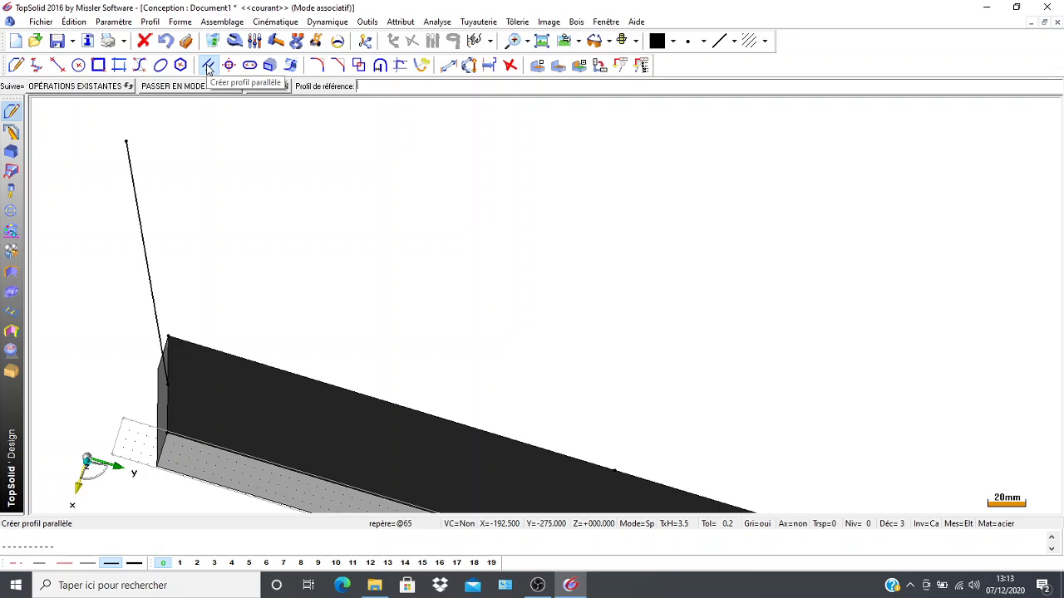
pyautogui.click(141, 234)
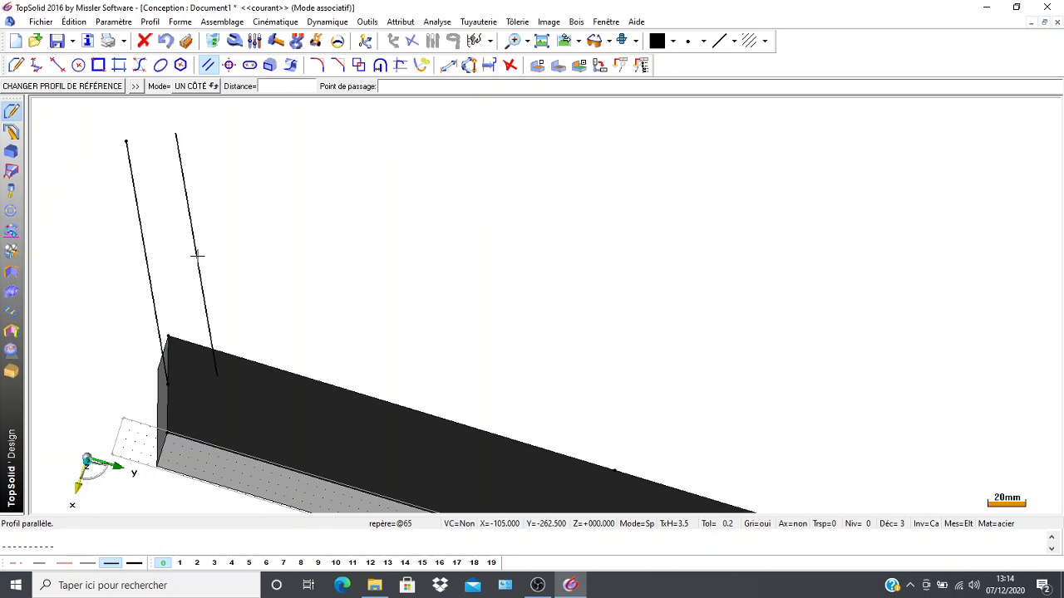
pyautogui.click(269, 84)
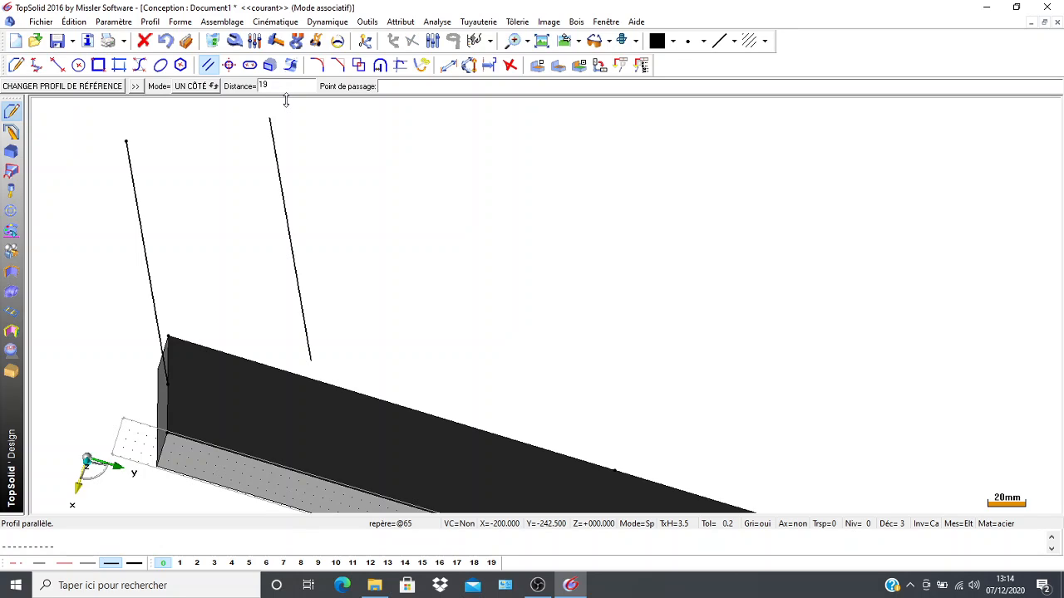
pyautogui.write('19')
pyautogui.press('Return')
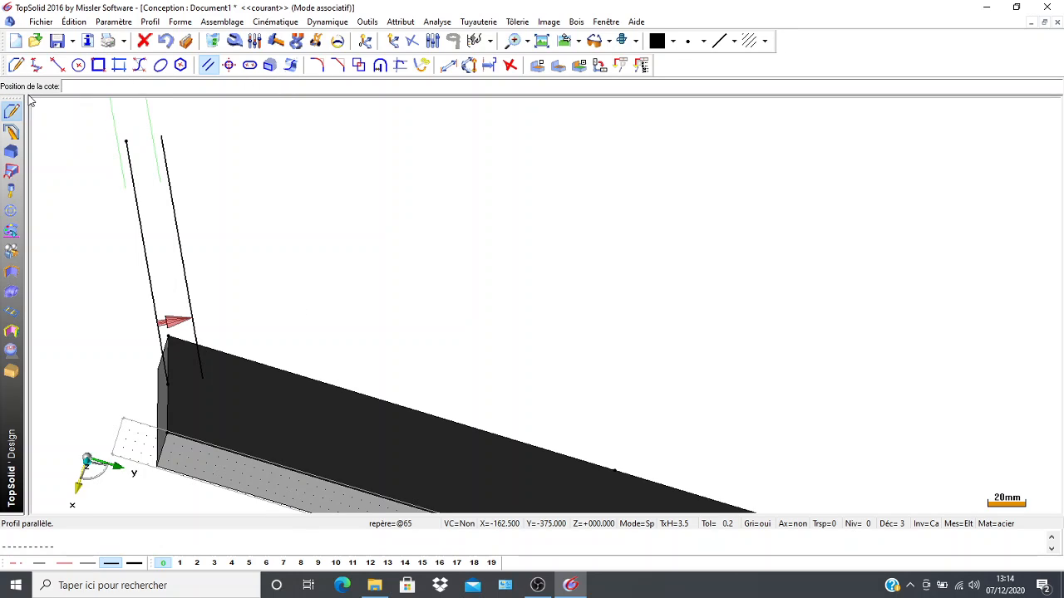
pyautogui.click(113, 143)
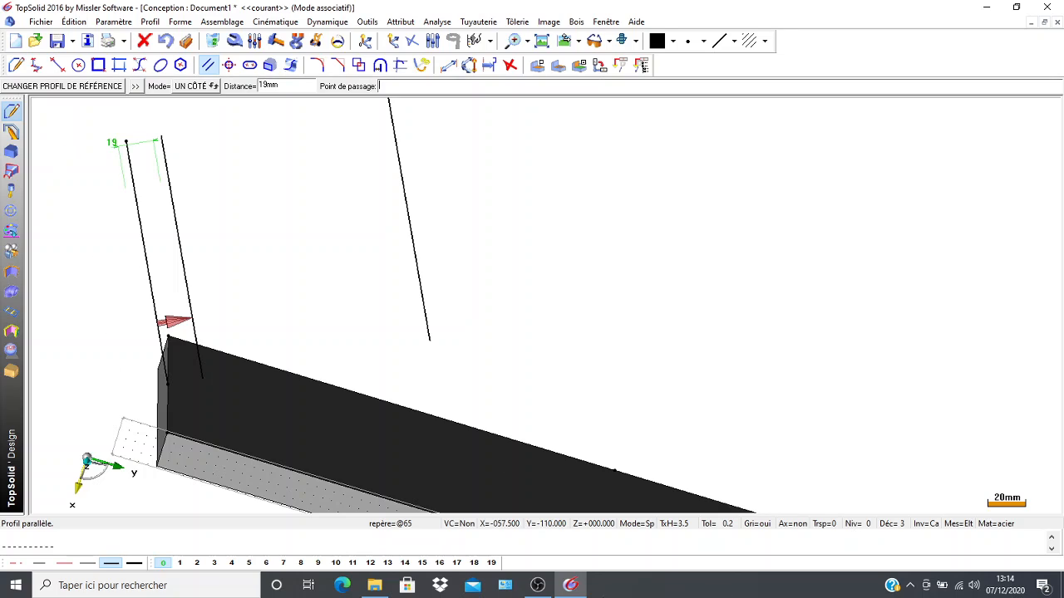
# Delete the 19 mm dimension of the parallel slanted profile.
pyautogui.click(213, 40)
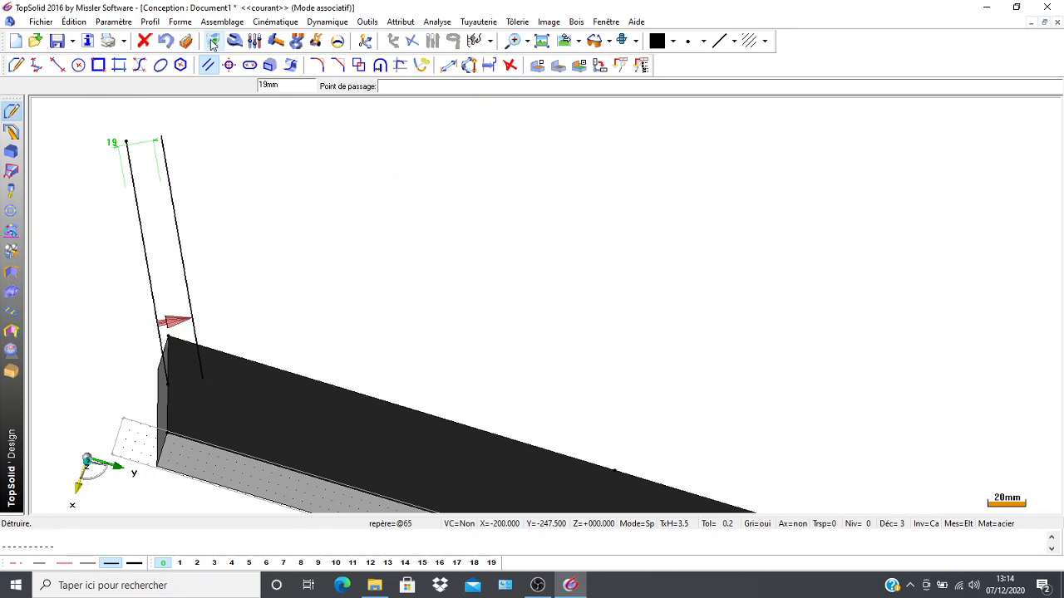
pyautogui.click(112, 143)
pyautogui.scroll(2, 152, 387)
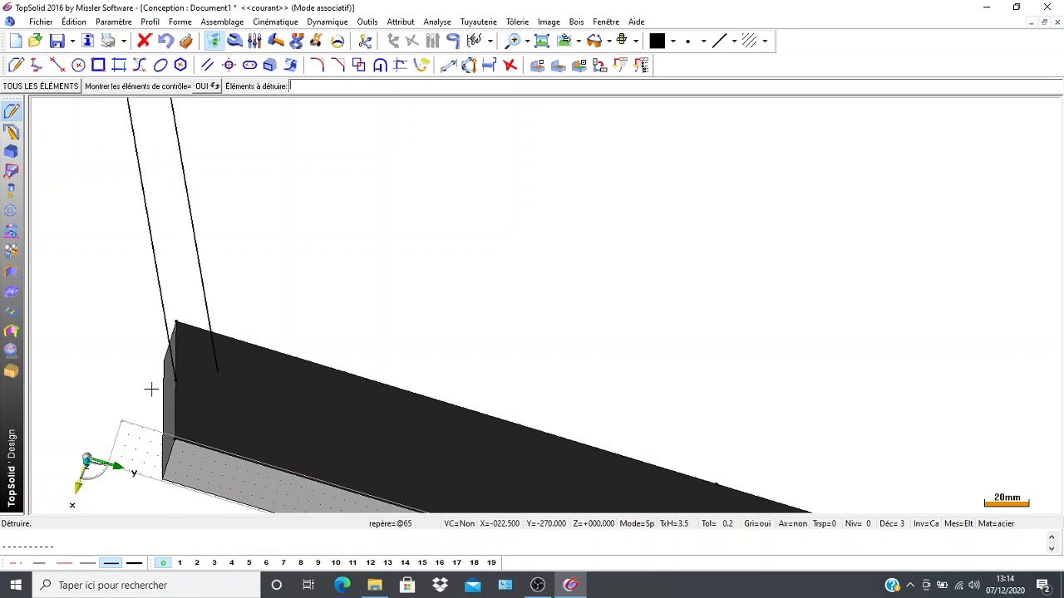
# Draw a centre line along the plate from the midpoint of its left edge to the midpoint of its right edge.
pyautogui.moveTo(141, 287); pyautogui.dragTo(96, 247, button='middle')
pyautogui.scroll(-7, 233, 324)
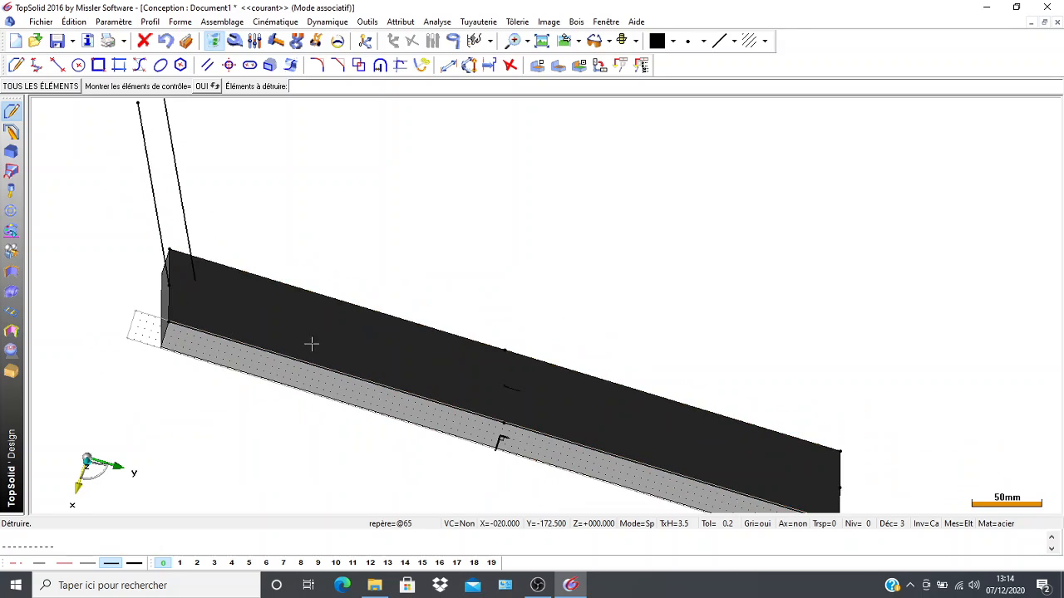
pyautogui.moveTo(411, 283); pyautogui.dragTo(358, 222, button='middle')
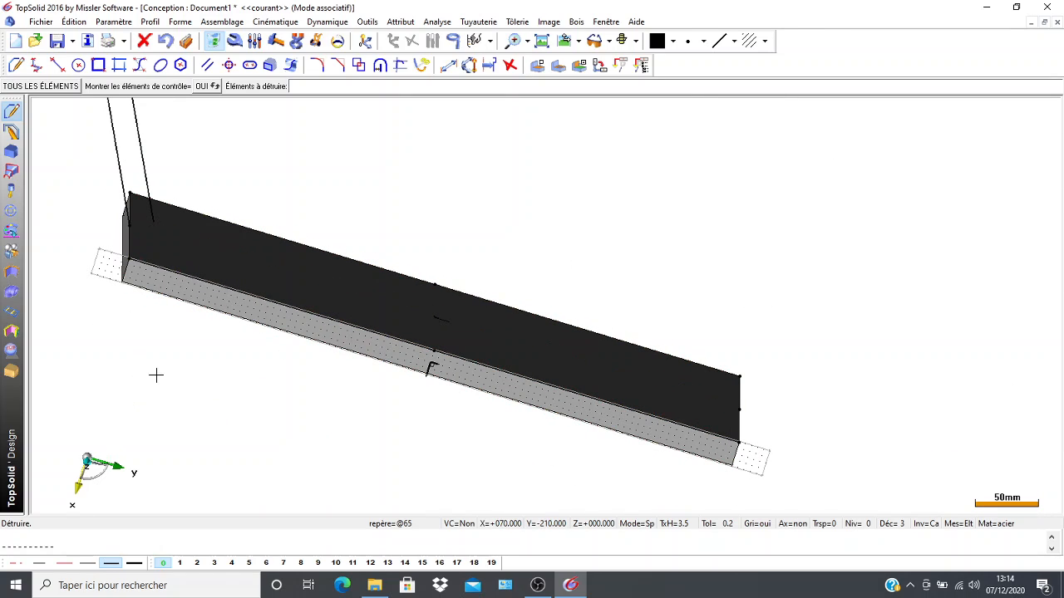
pyautogui.moveTo(155, 375); pyautogui.dragTo(159, 465, button='middle')
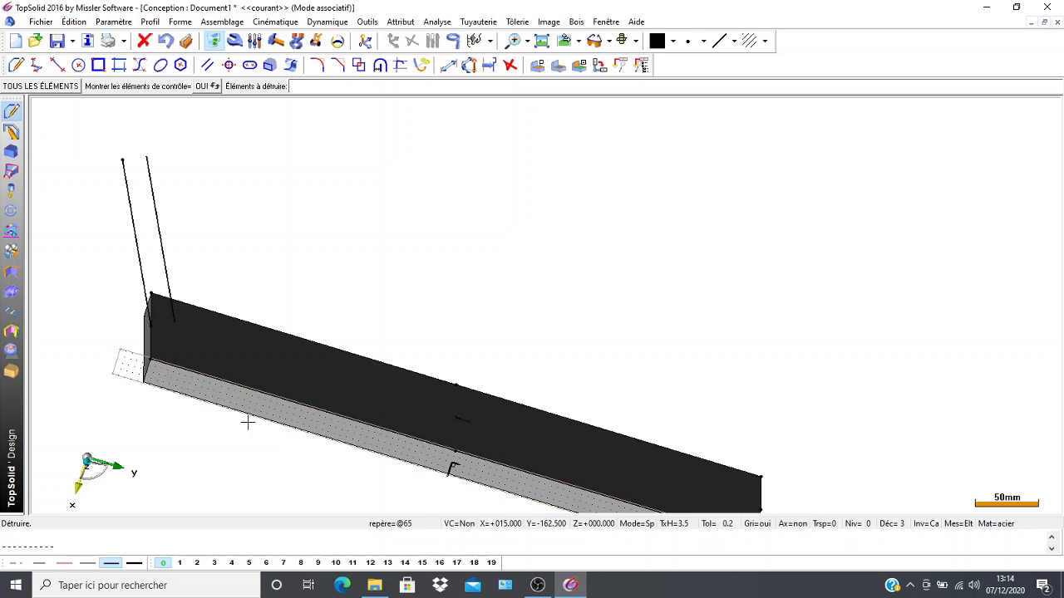
pyautogui.scroll(-2, 247, 422)
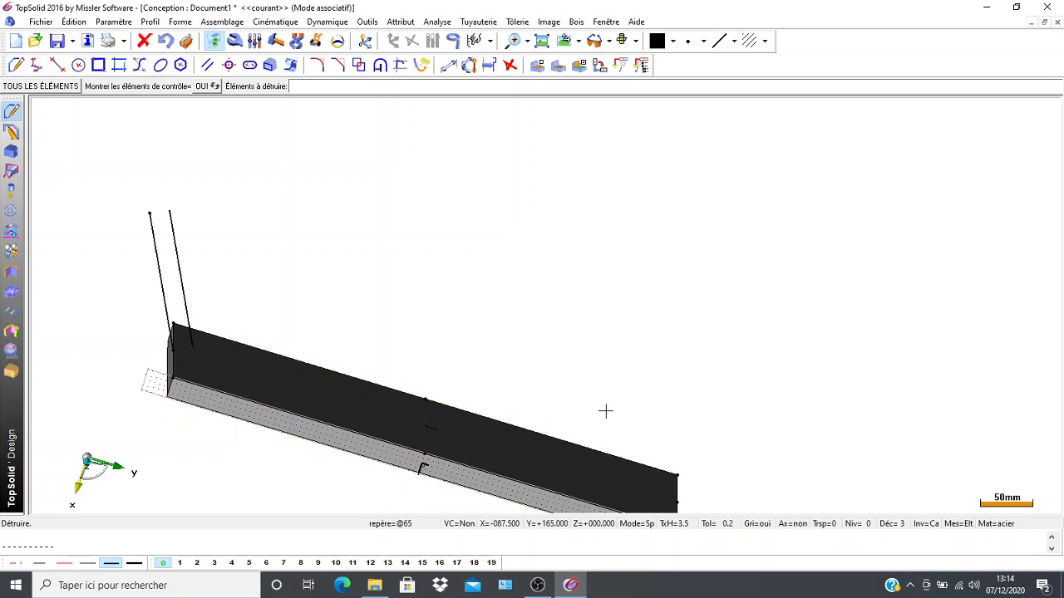
pyautogui.moveTo(605, 411); pyautogui.dragTo(573, 308, button='middle')
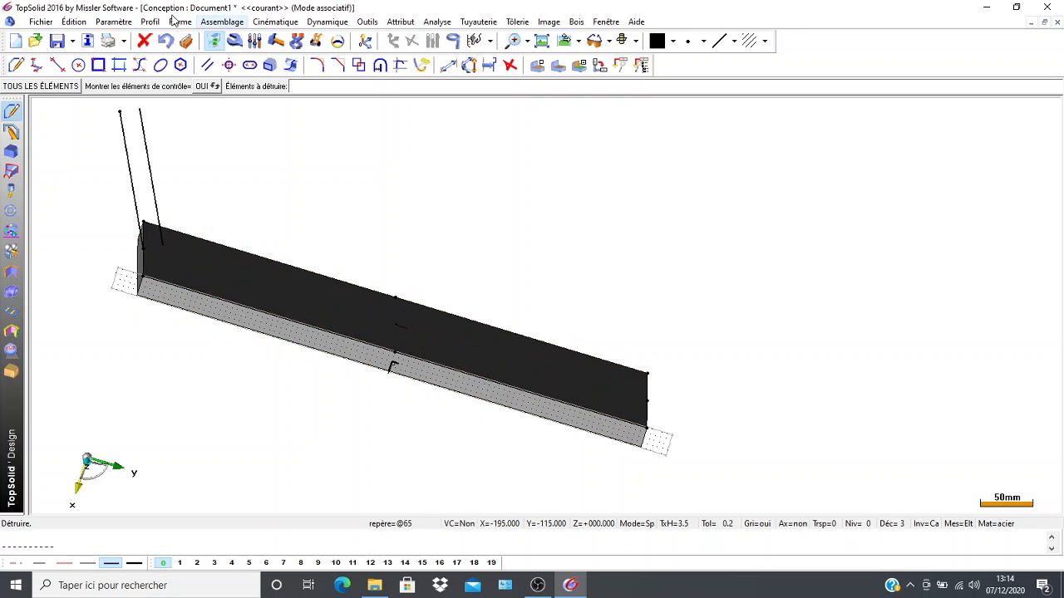
pyautogui.click(57, 66)
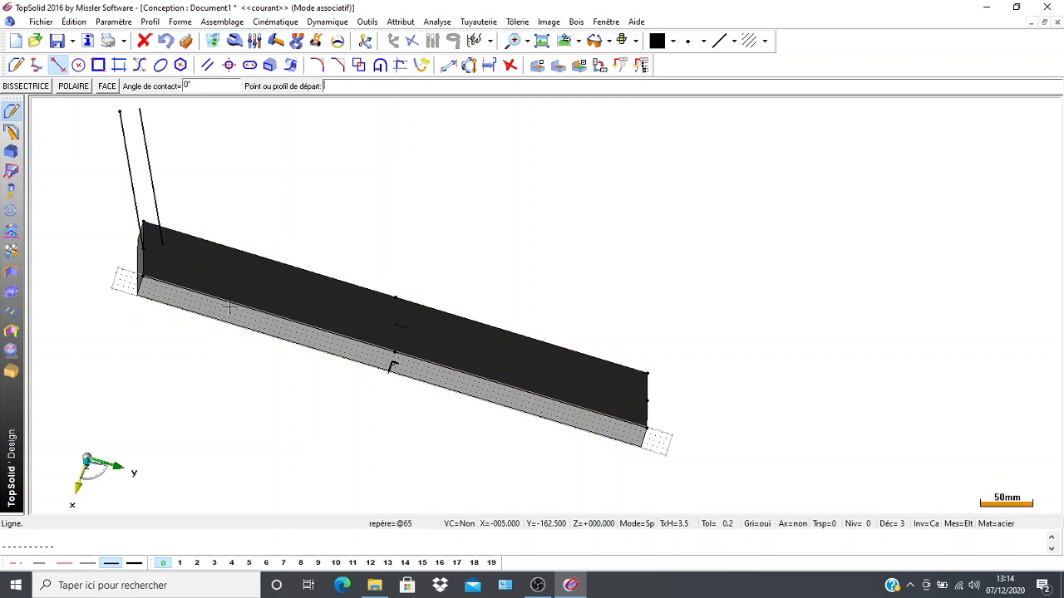
pyautogui.click(143, 248)
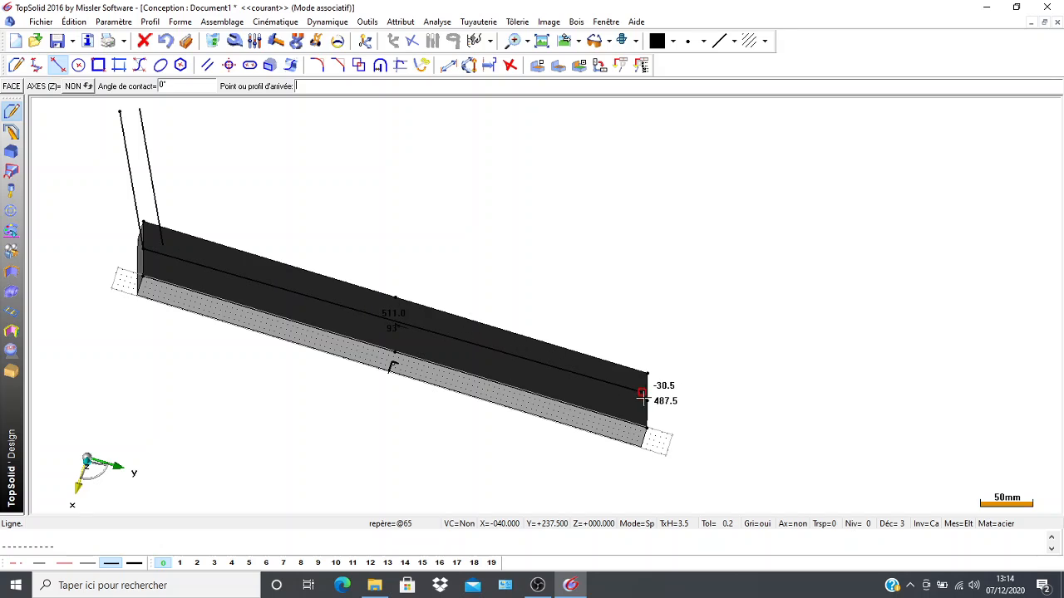
pyautogui.click(647, 400)
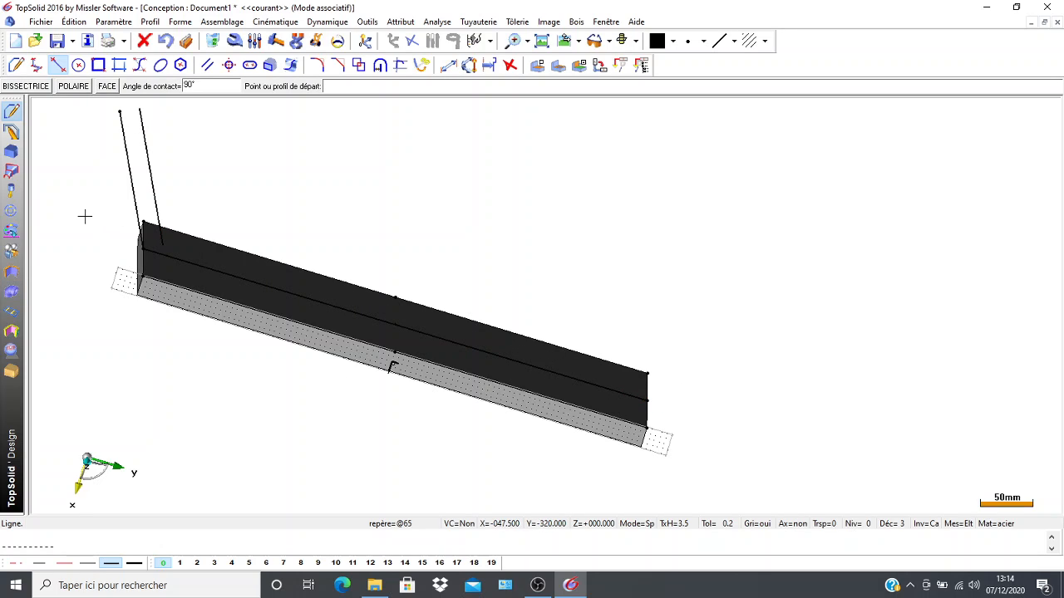
# Create a parallel of the plate's centre line passing through the slanted line's upper endpoint, and delete its dimension.
pyautogui.moveTo(101, 226); pyautogui.dragTo(138, 269, button='middle')
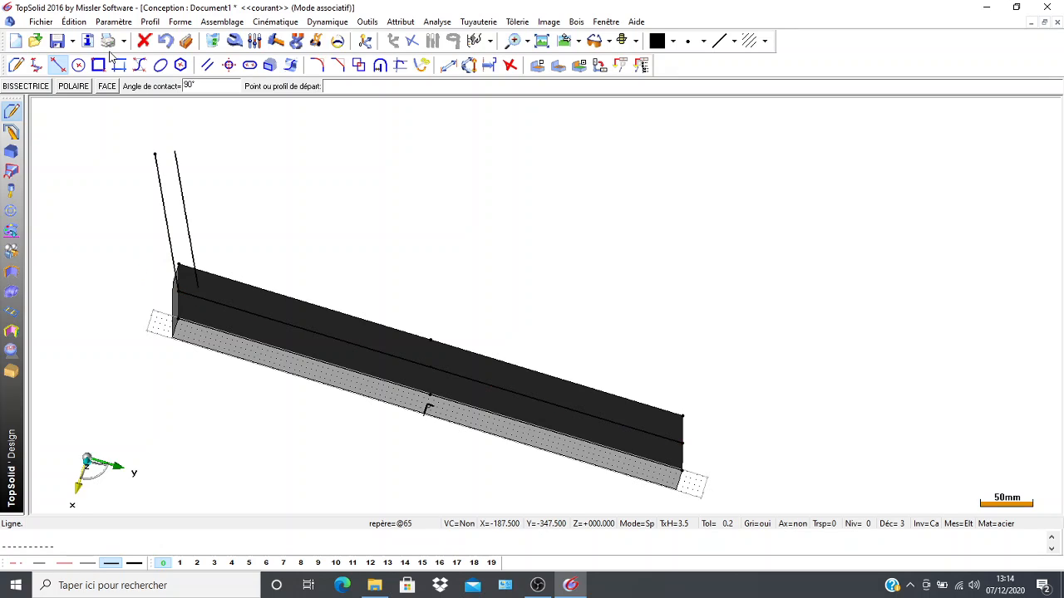
pyautogui.click(207, 69)
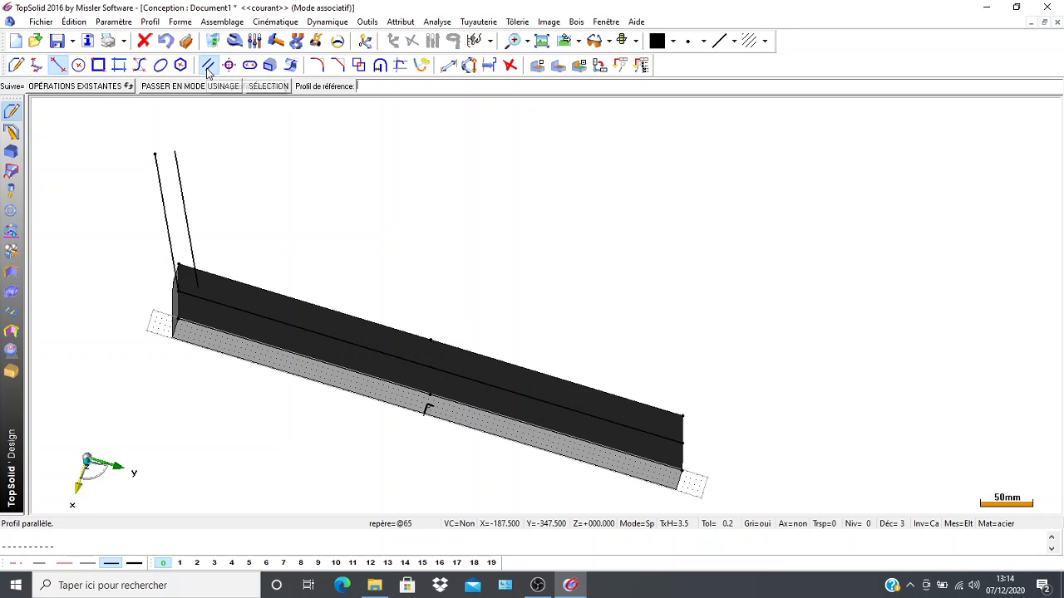
pyautogui.click(204, 300)
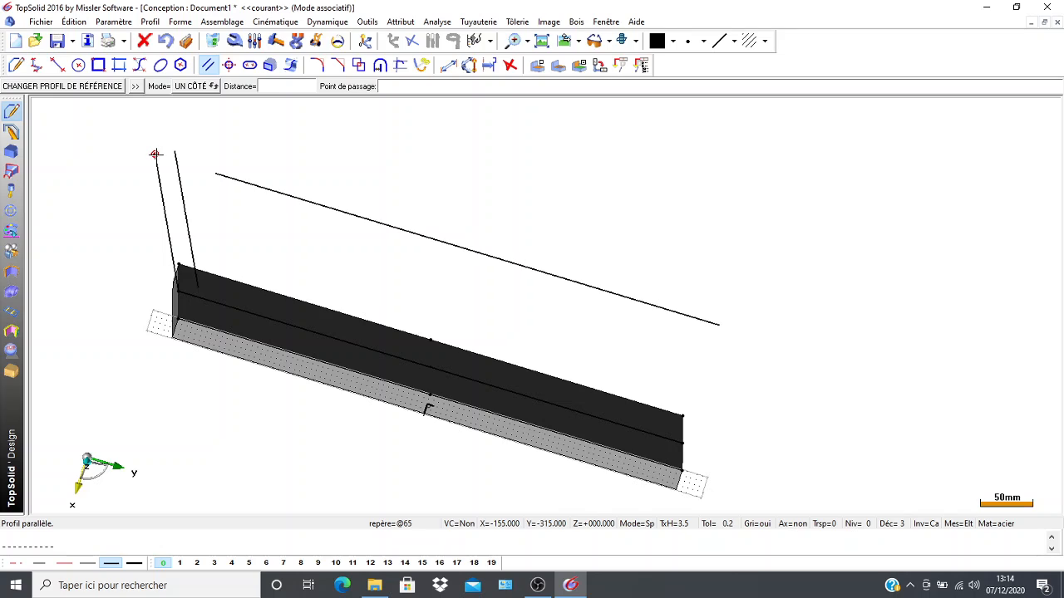
pyautogui.click(156, 155)
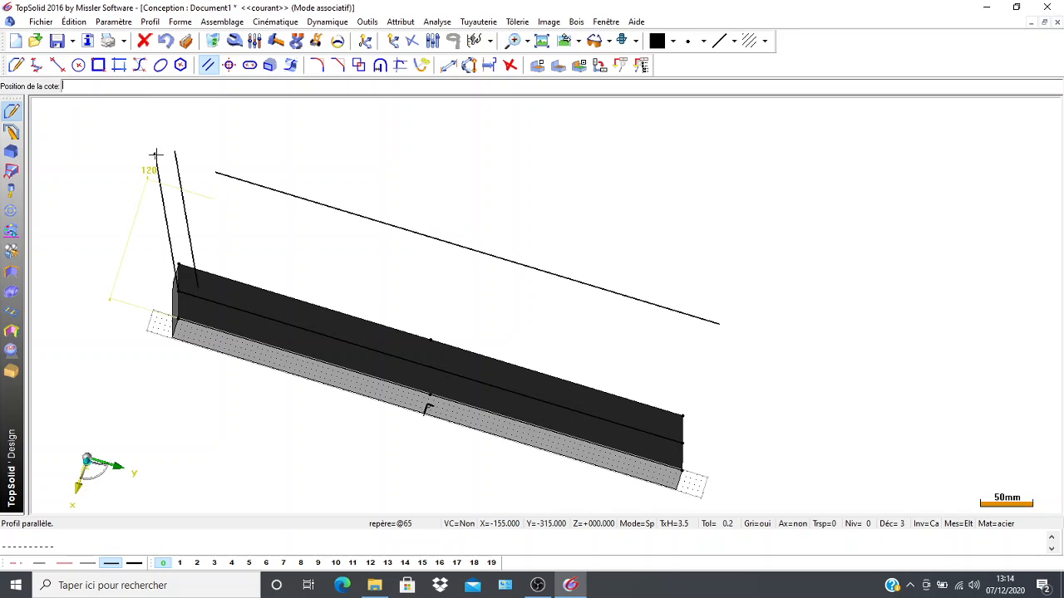
pyautogui.click(122, 184)
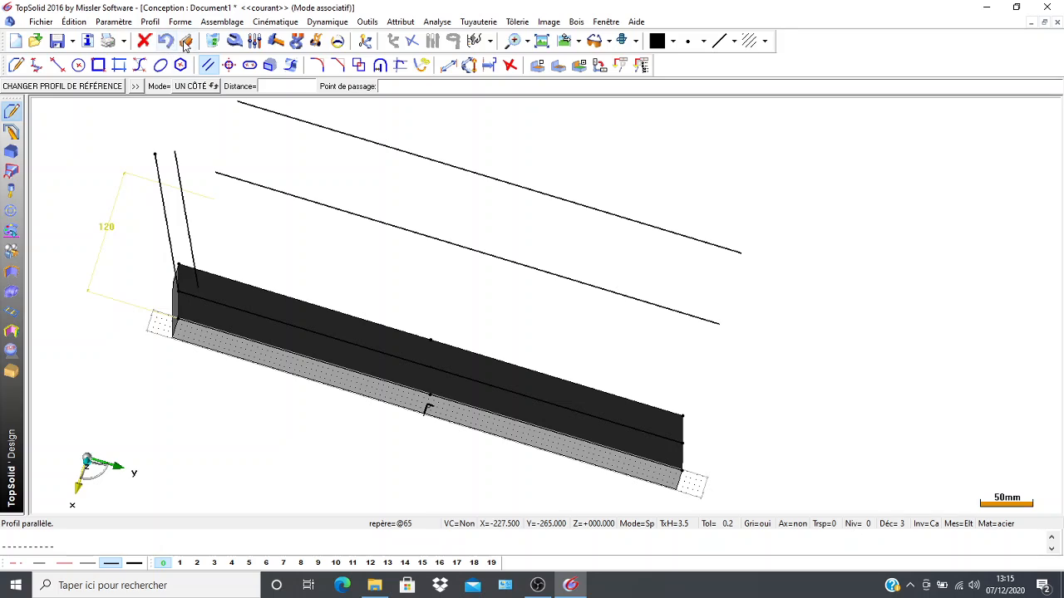
pyautogui.click(211, 42)
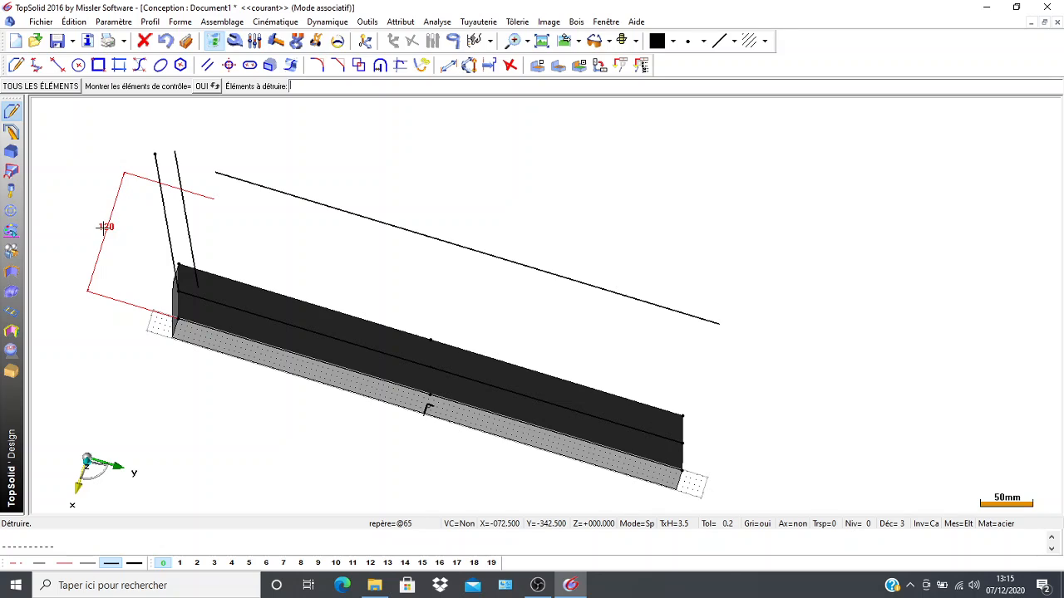
pyautogui.click(105, 226)
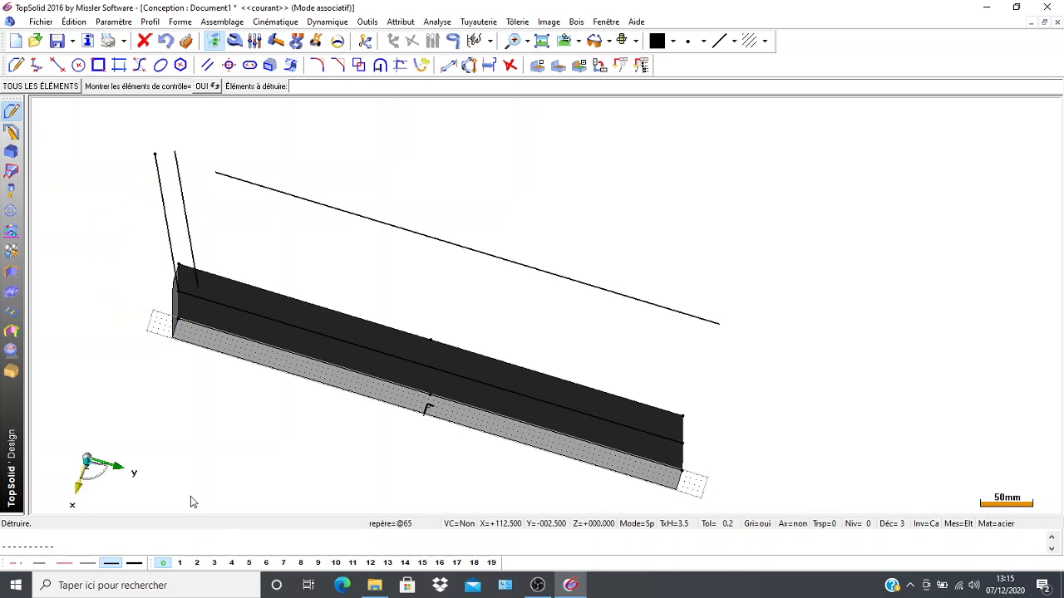
# Create a profile-profile intersection point between the offset slanted line and the plate's centre line.
pyautogui.scroll(1, 114, 338)
pyautogui.scroll(-1, 158, 308)
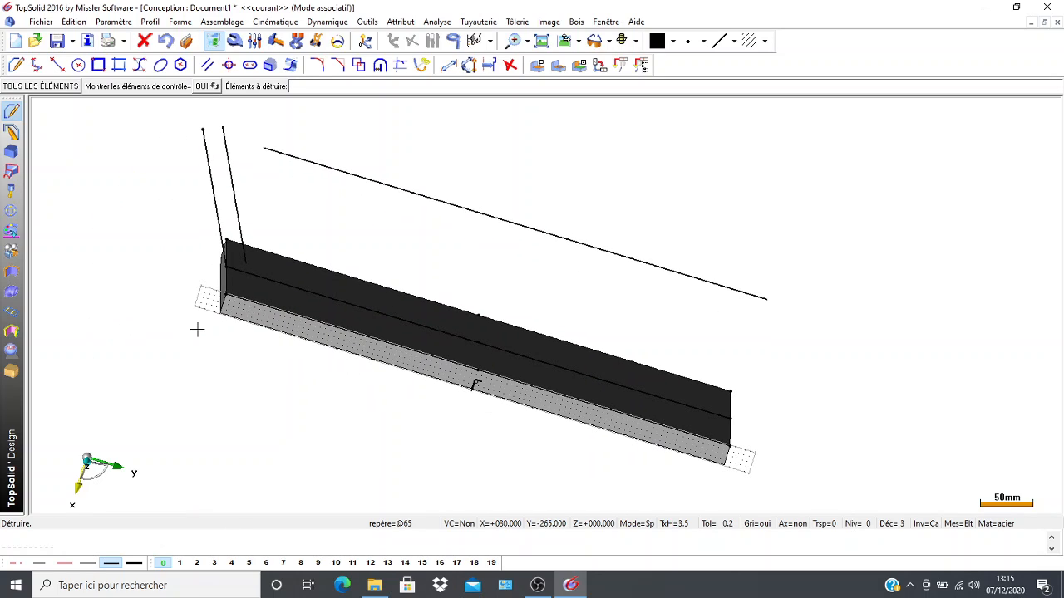
pyautogui.scroll(2, 156, 271)
pyautogui.scroll(1, 157, 273)
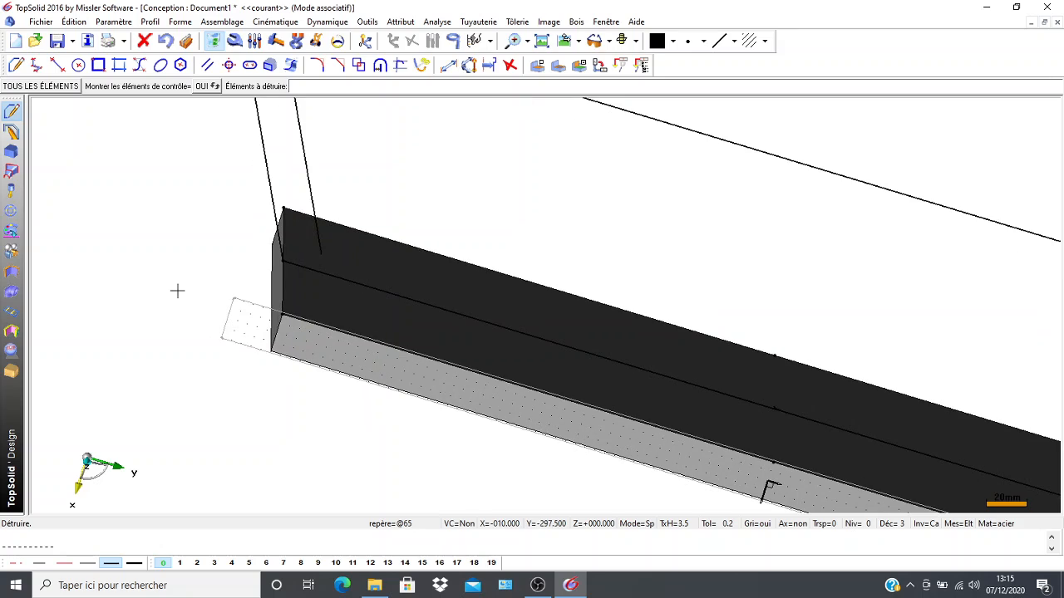
pyautogui.scroll(1, 171, 293)
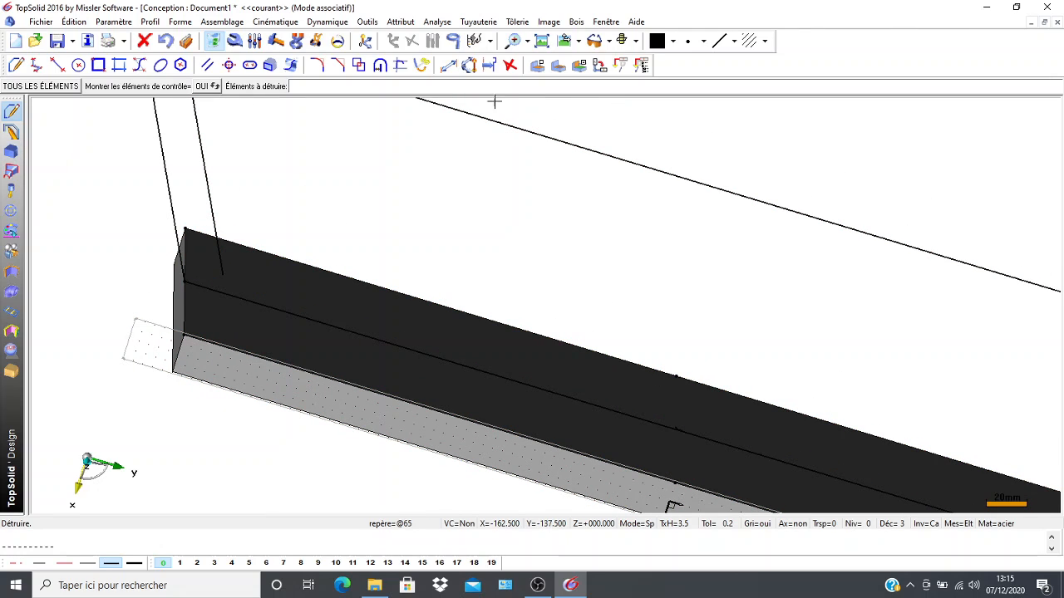
pyautogui.click(510, 65)
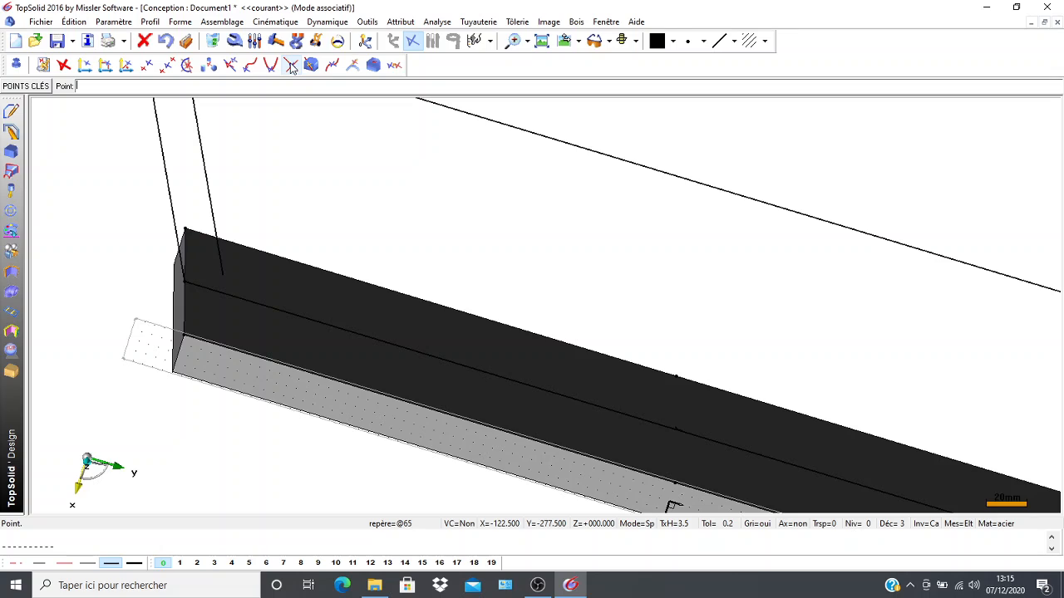
pyautogui.click(291, 67)
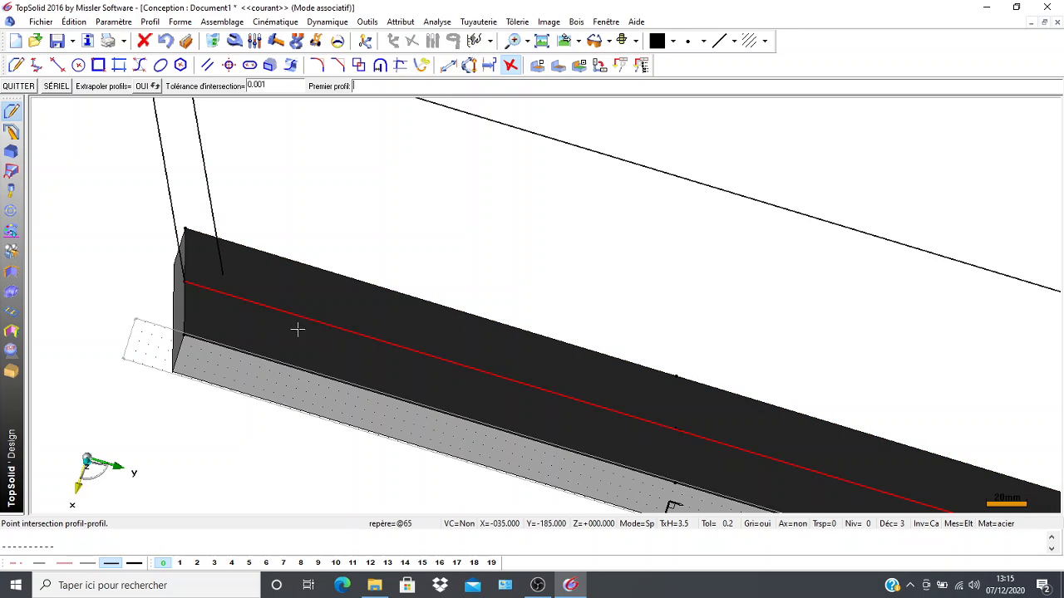
pyautogui.click(212, 216)
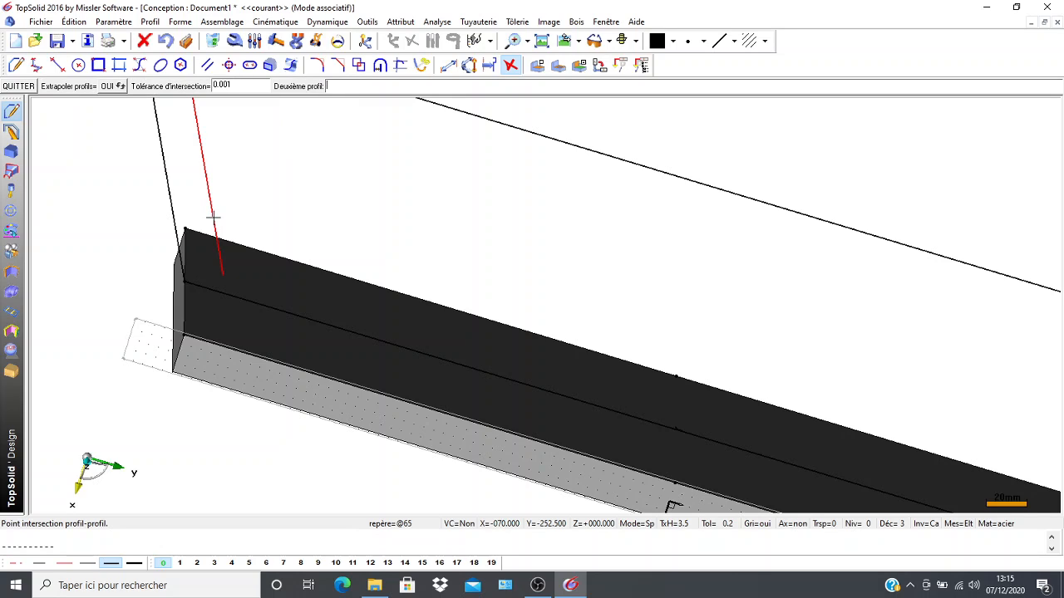
pyautogui.click(258, 305)
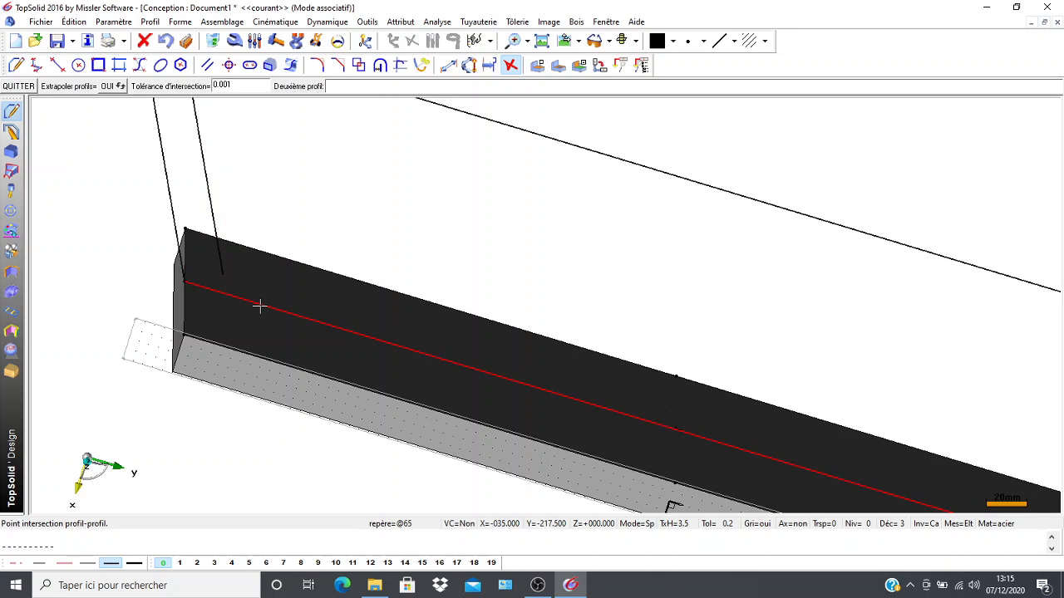
# Create a second intersection point between the offset slanted line and the upper parallel of the centre line.
pyautogui.scroll(2, 238, 307)
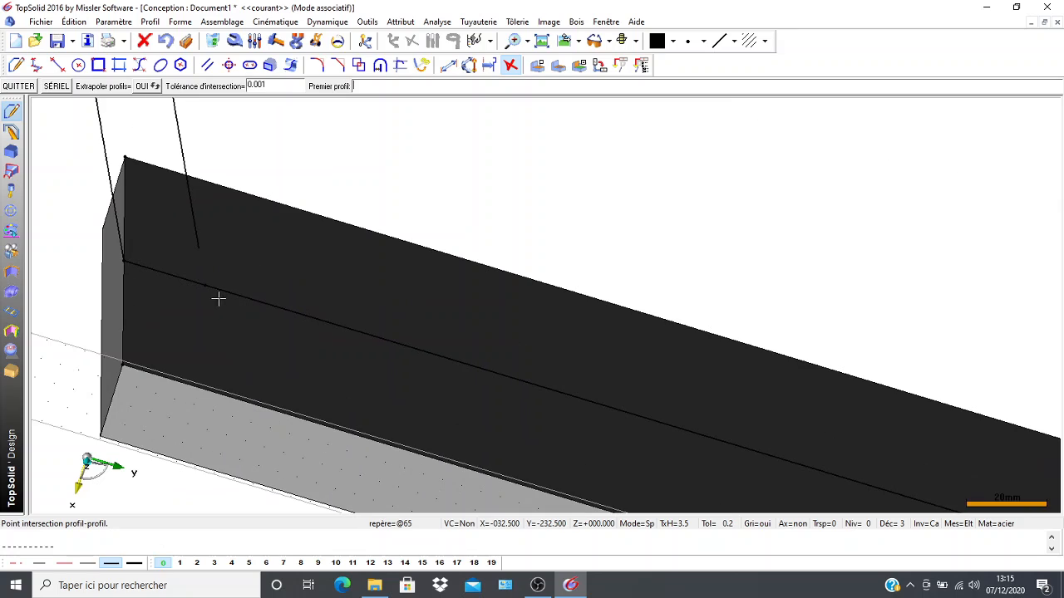
pyautogui.moveTo(223, 294); pyautogui.dragTo(262, 298, button='middle')
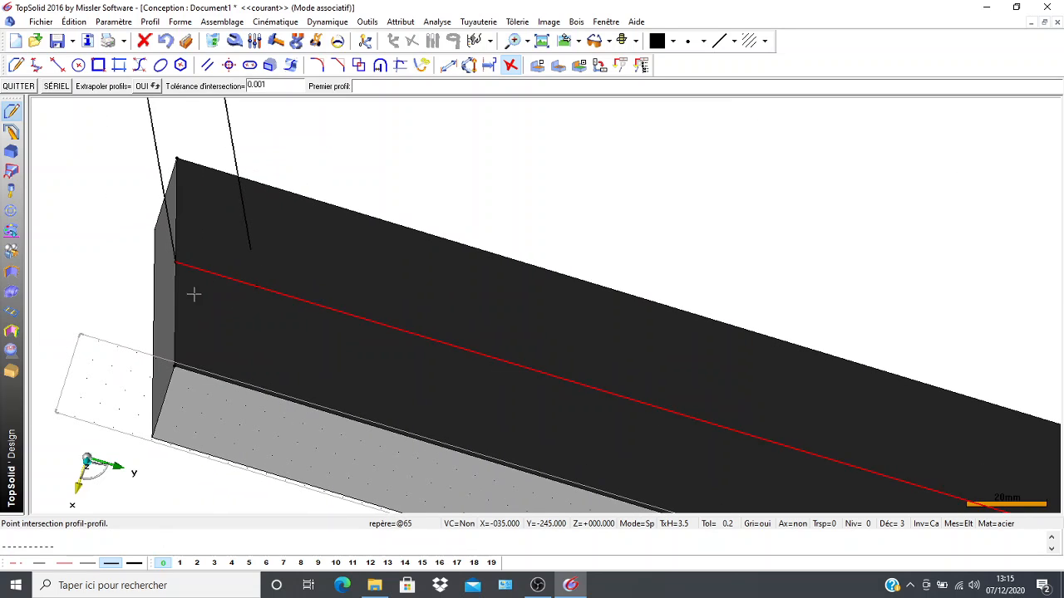
pyautogui.scroll(-2, 108, 259)
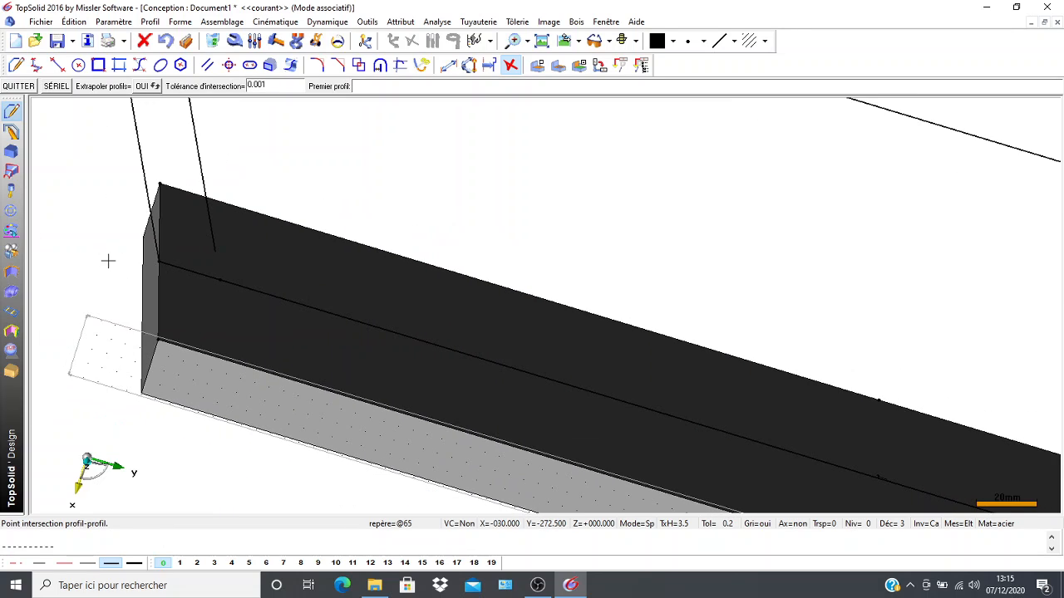
pyautogui.moveTo(123, 193); pyautogui.dragTo(206, 311, button='middle')
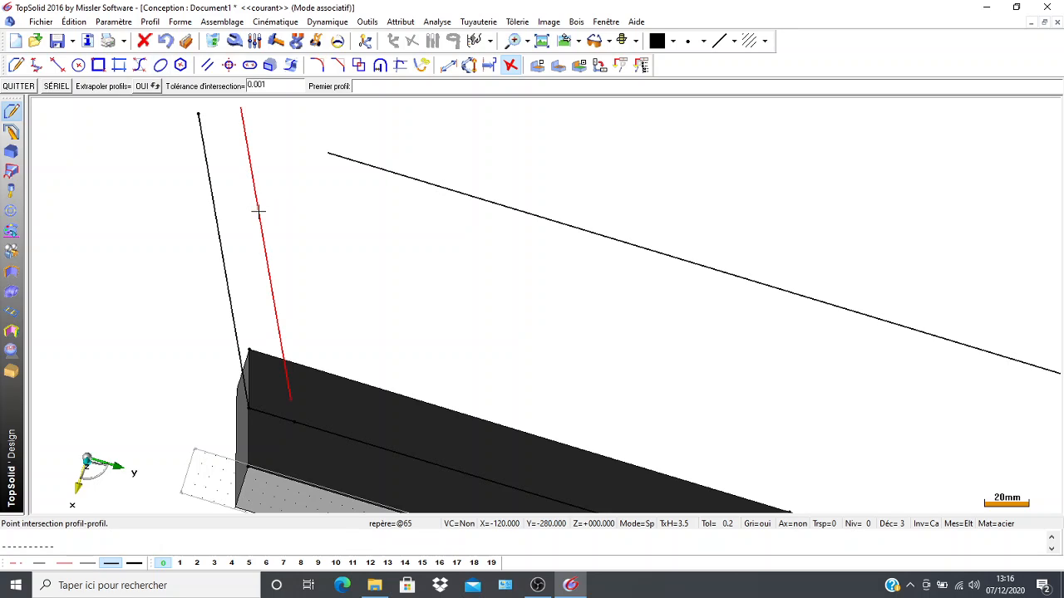
pyautogui.click(382, 168)
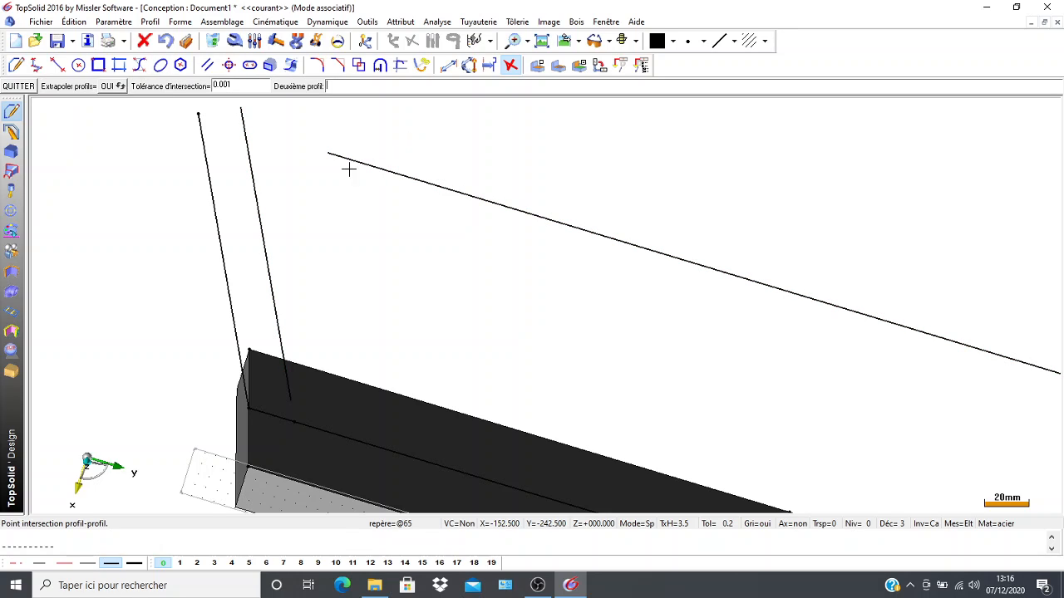
pyautogui.click(247, 153)
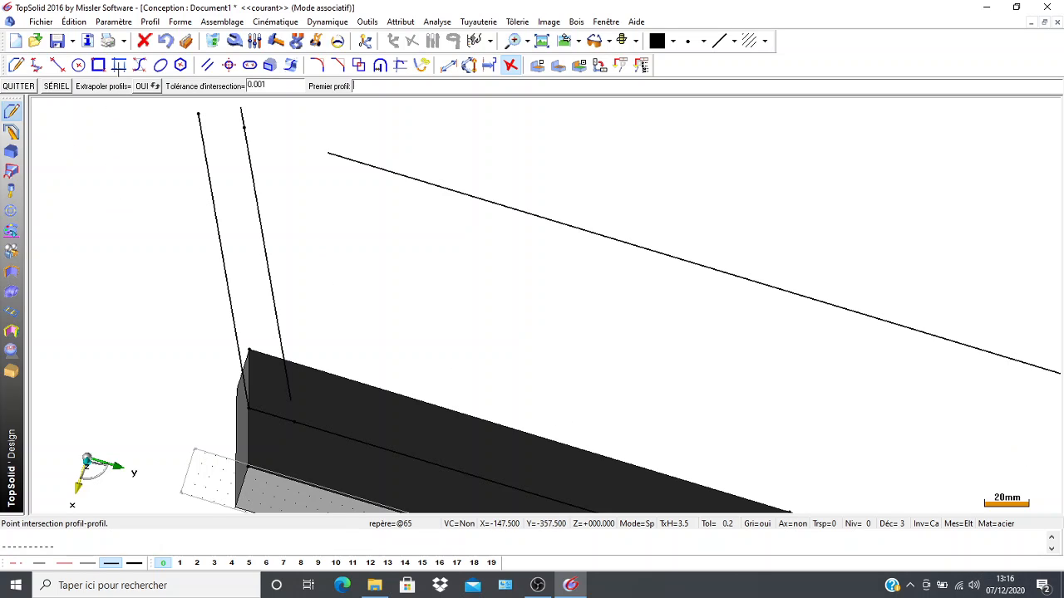
# Delete the offset slanted line, leaving its two intersection points in place.
pyautogui.click(215, 42)
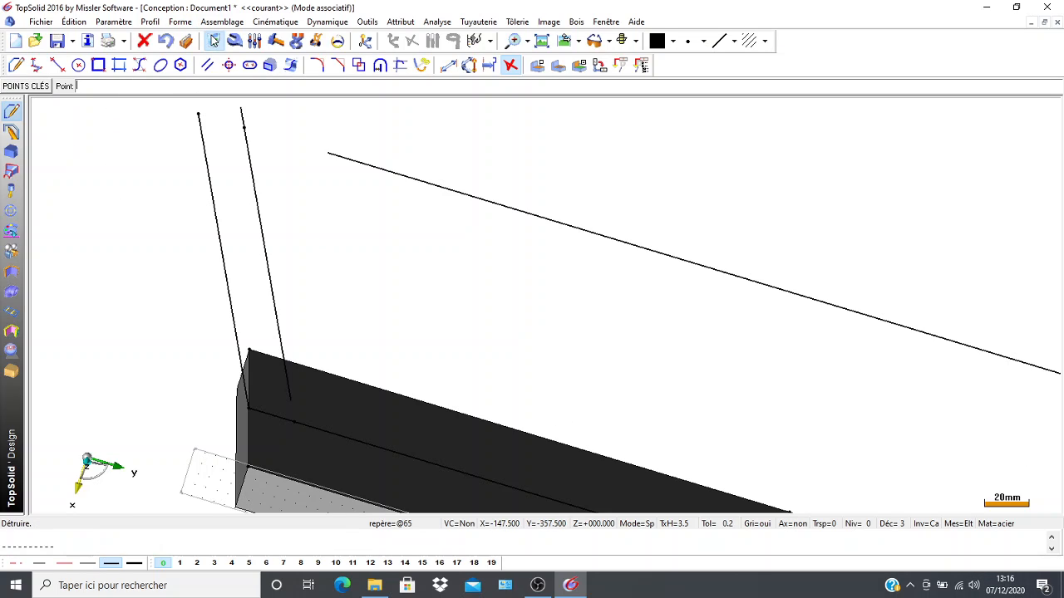
pyautogui.click(249, 174)
pyautogui.scroll(-2, 187, 282)
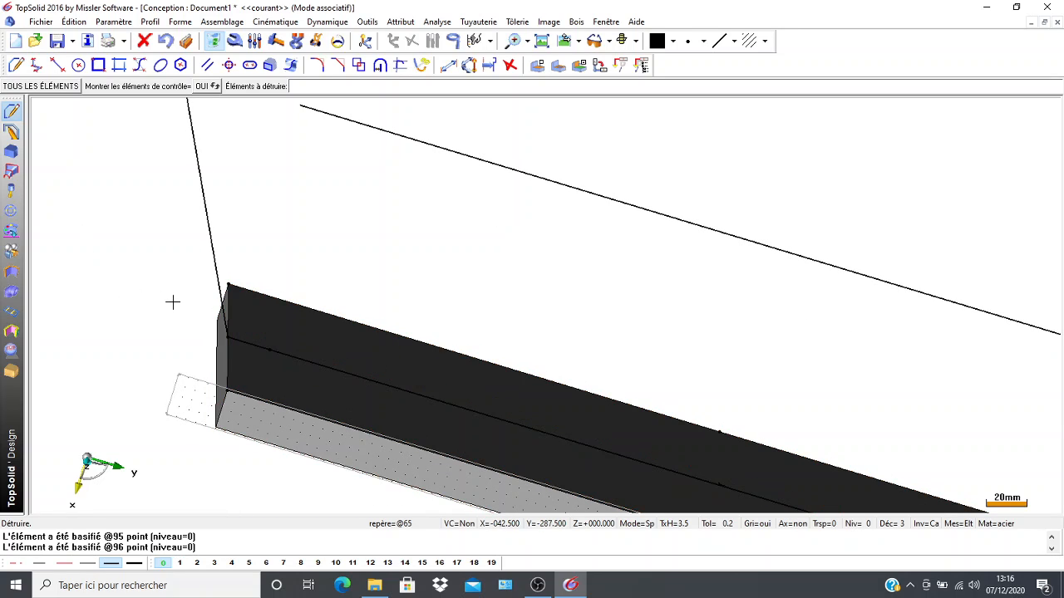
# Draw a closed contour through the slanted line's two endpoints and the two intersection points at the plate's left end.
pyautogui.moveTo(158, 298); pyautogui.dragTo(128, 351, button='middle')
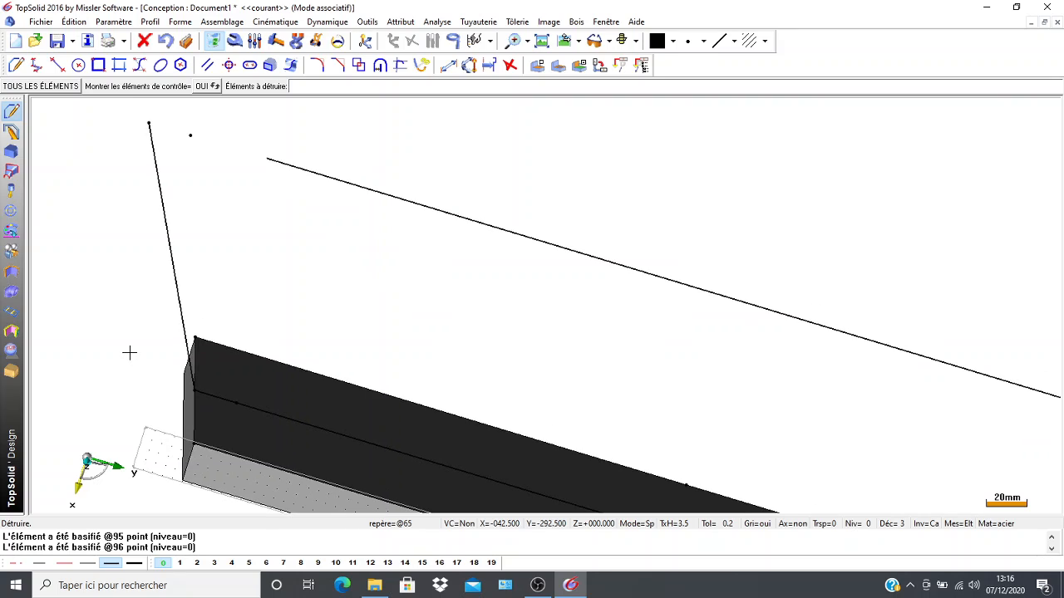
pyautogui.click(15, 65)
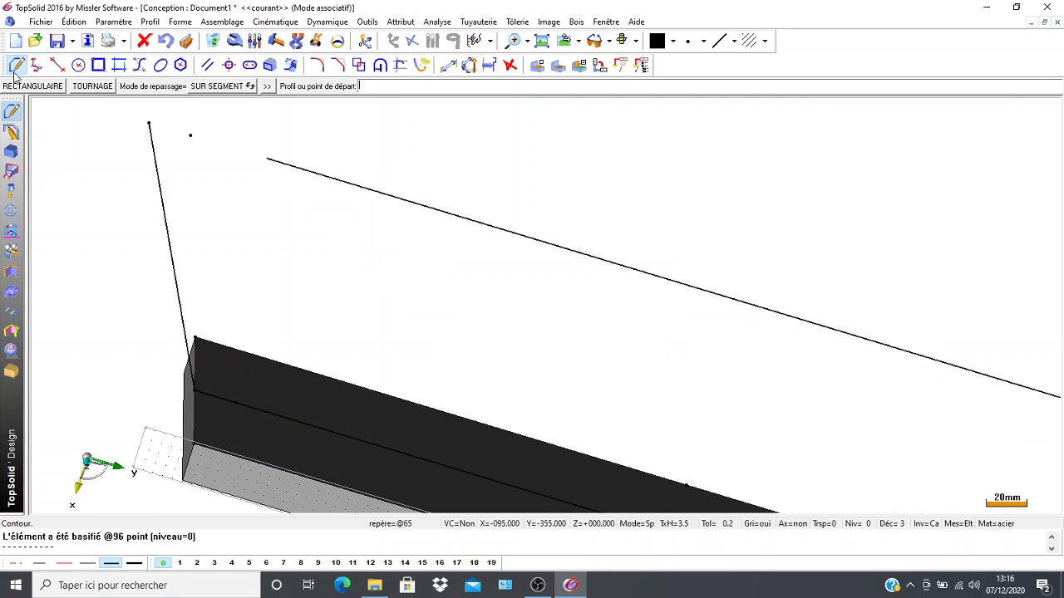
pyautogui.click(149, 123)
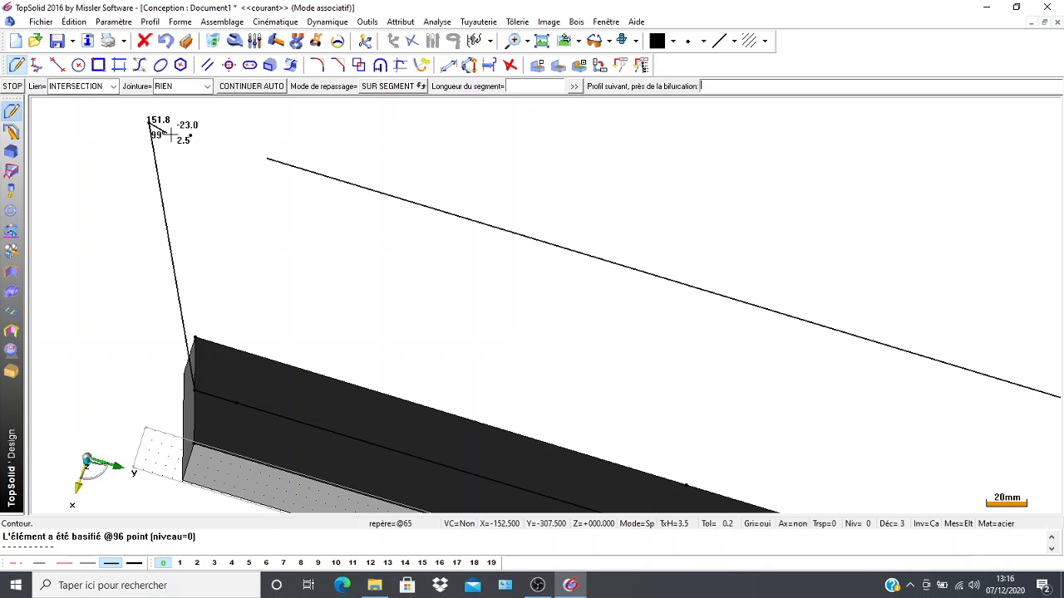
pyautogui.click(190, 135)
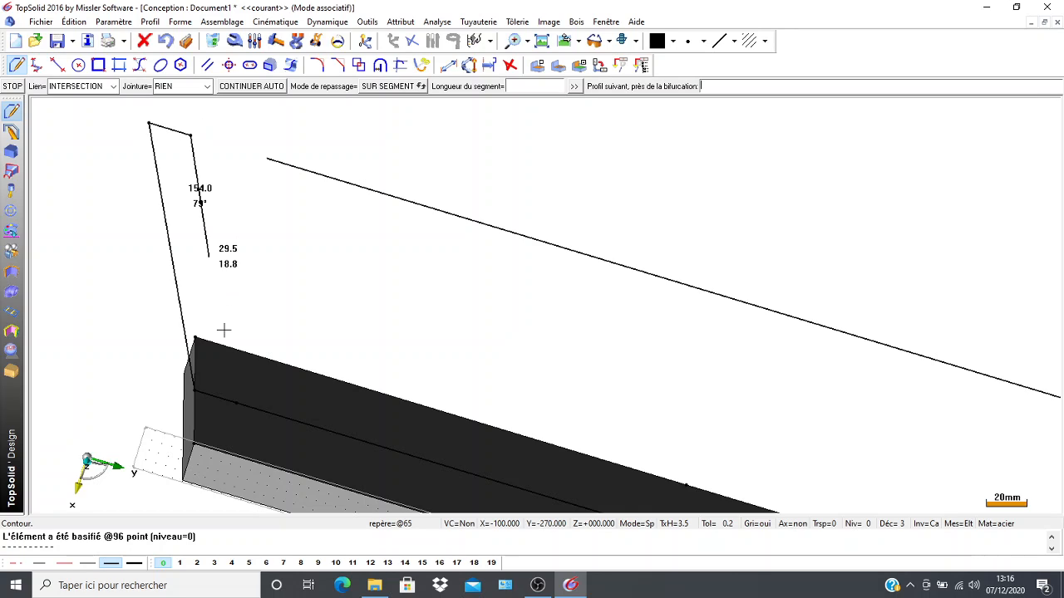
pyautogui.click(119, 366)
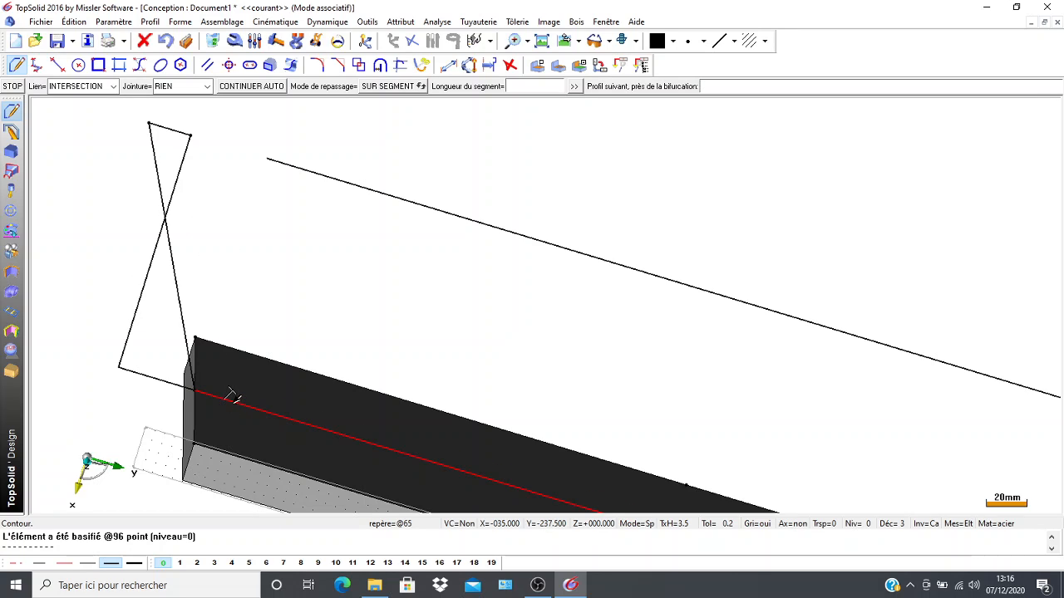
pyautogui.click(236, 403)
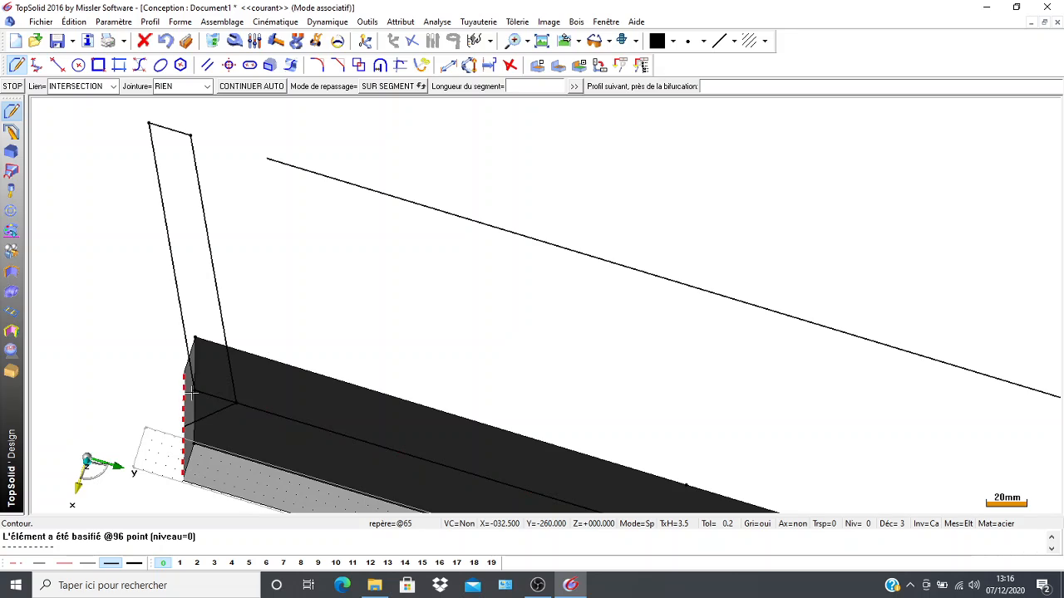
pyautogui.click(193, 389)
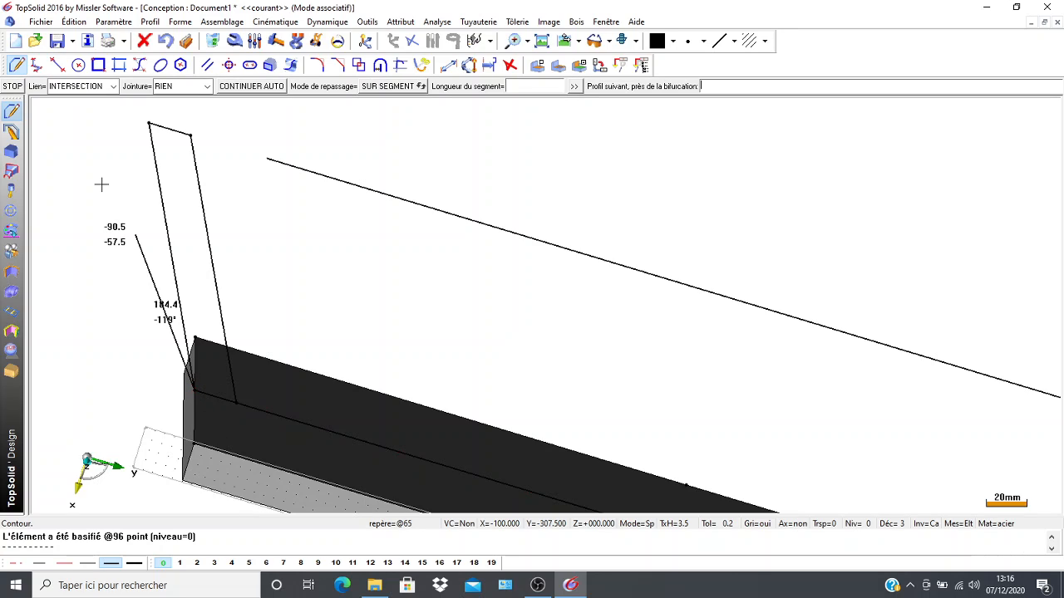
pyautogui.click(148, 123)
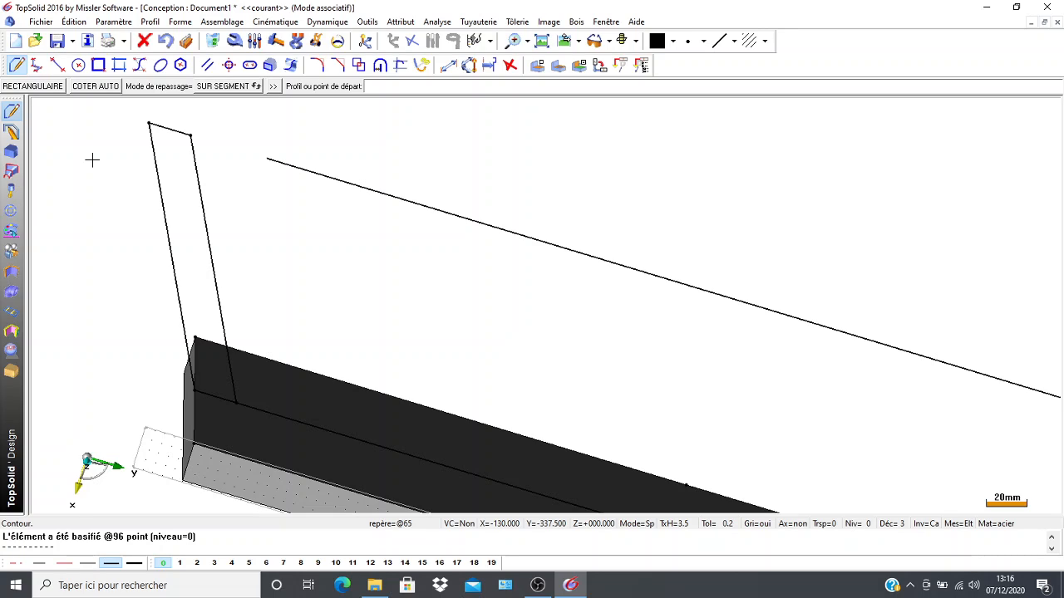
# Extrude the closed slanted contour as a solid with centred alignment, to a height of about 485 mm.
pyautogui.click(11, 152)
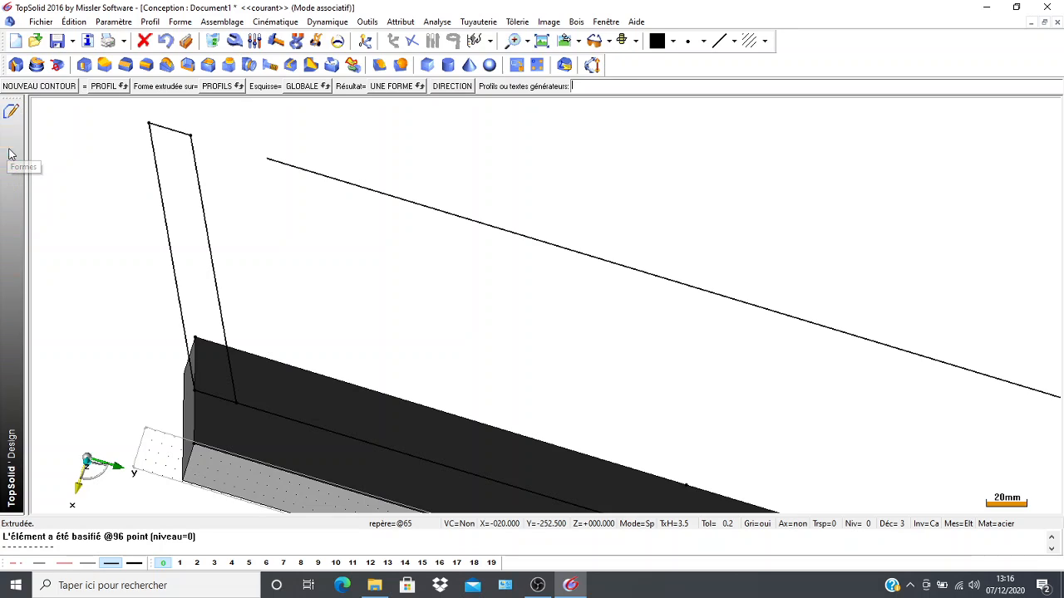
pyautogui.click(15, 66)
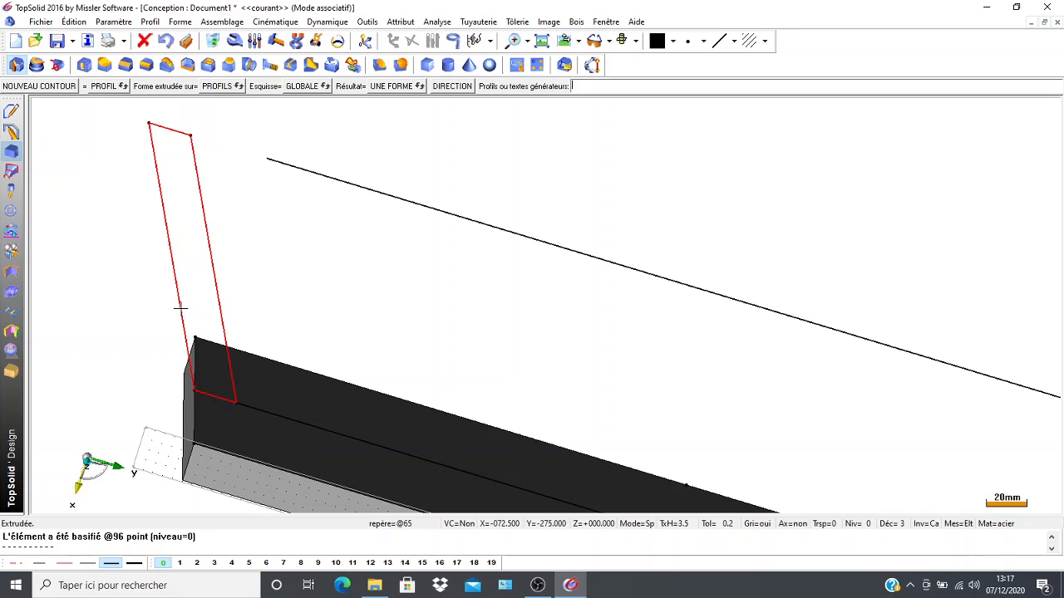
pyautogui.click(180, 310)
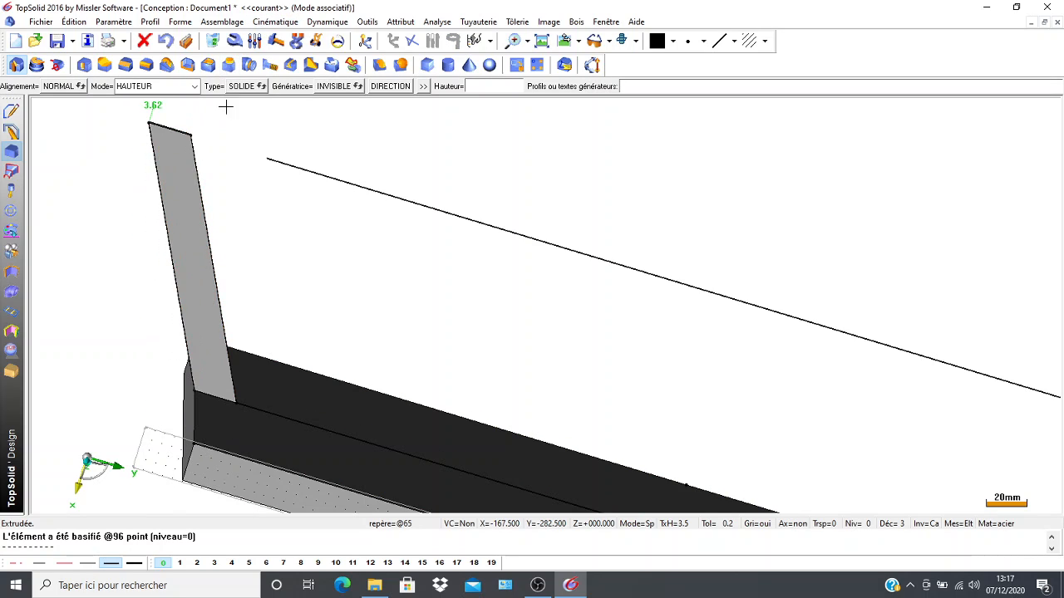
pyautogui.scroll(-3, 209, 168)
pyautogui.scroll(-1, 202, 193)
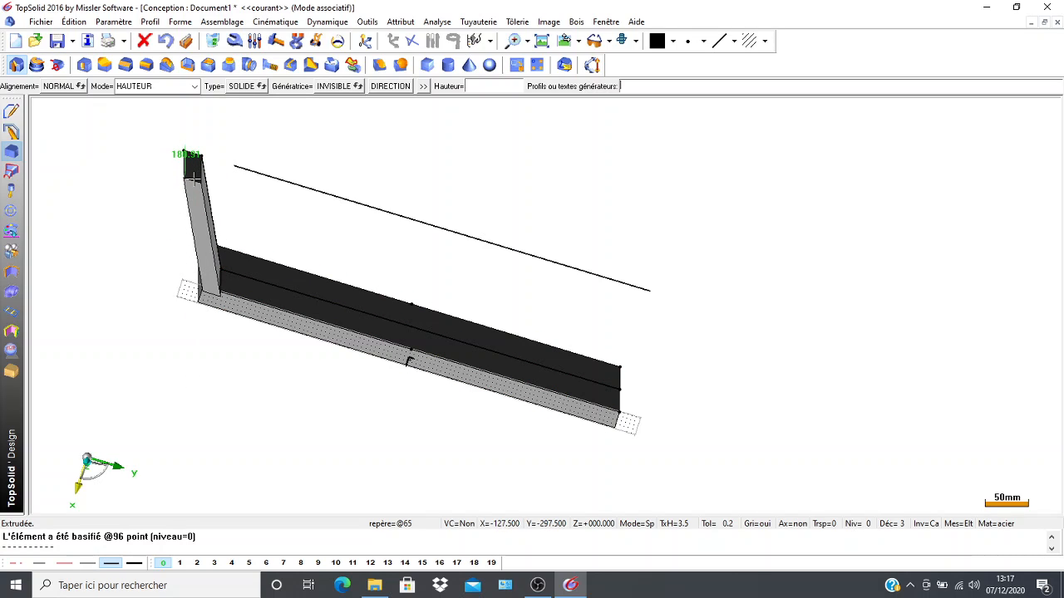
pyautogui.middleClick(194, 179)
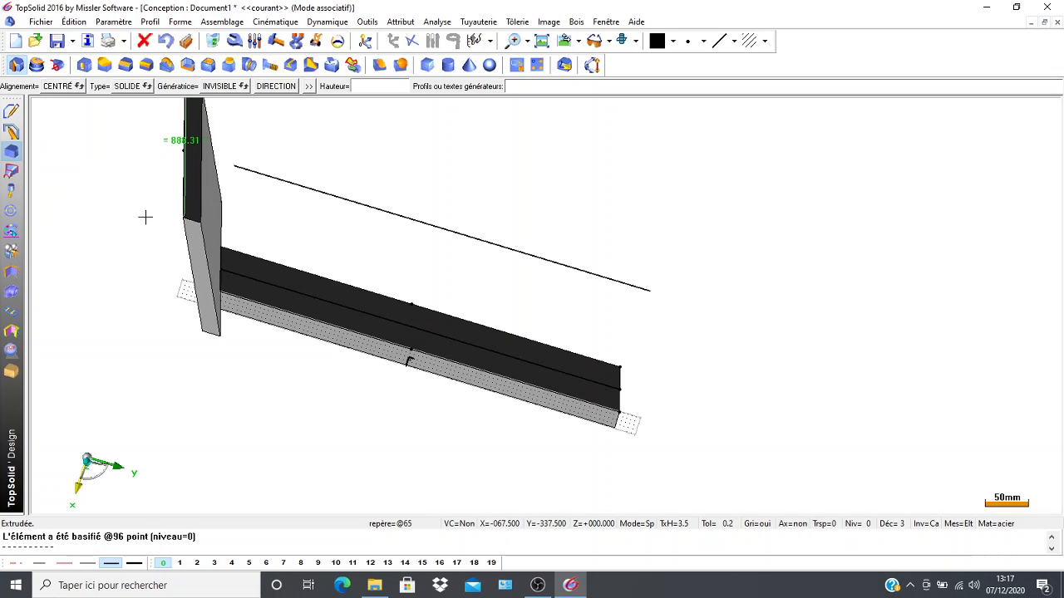
pyautogui.moveTo(140, 190); pyautogui.dragTo(143, 253, button='middle')
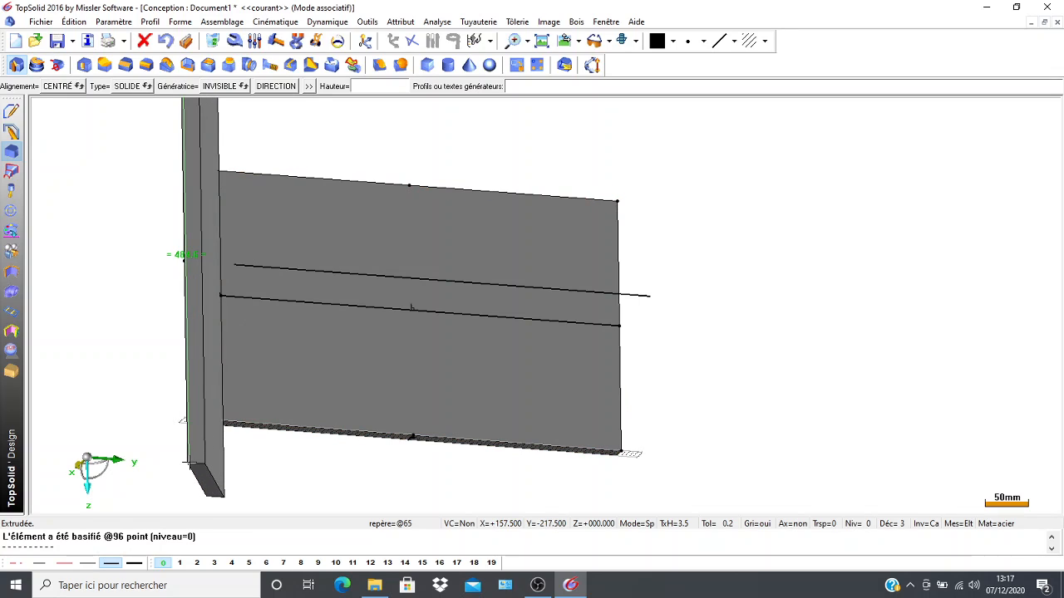
pyautogui.click(189, 463)
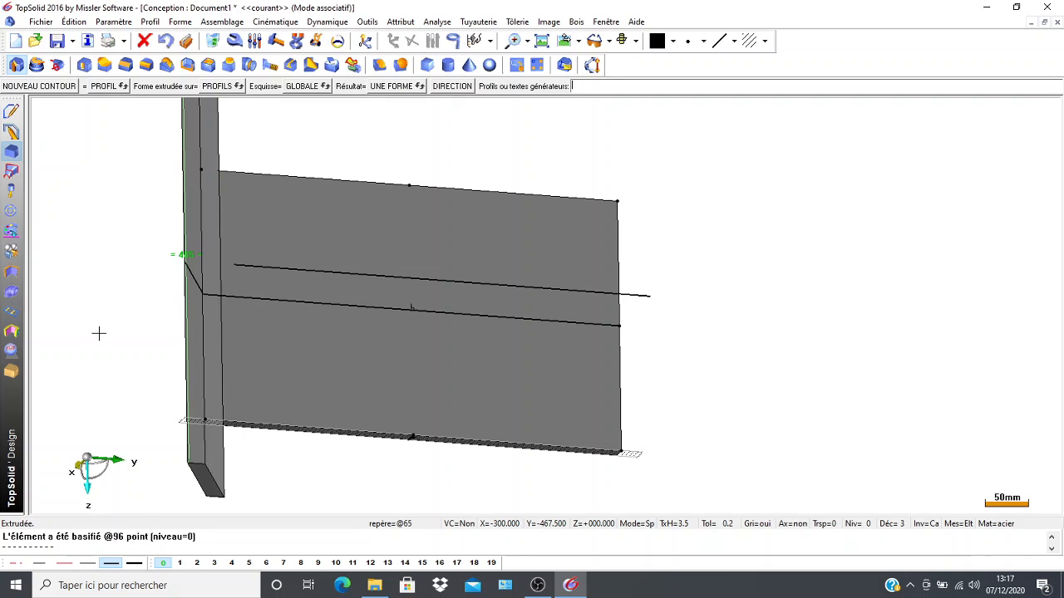
# Begin a Cartesian point with its origin at the right endpoint of the plate's centre line.
pyautogui.moveTo(126, 314); pyautogui.dragTo(147, 262, button='middle')
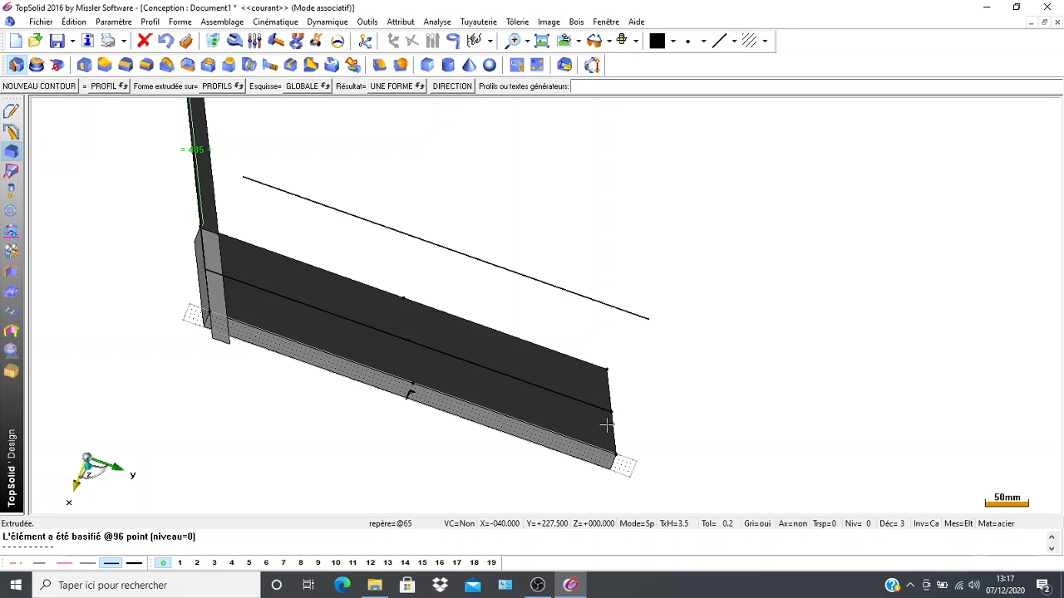
pyautogui.moveTo(373, 458); pyautogui.dragTo(238, 420, button='middle')
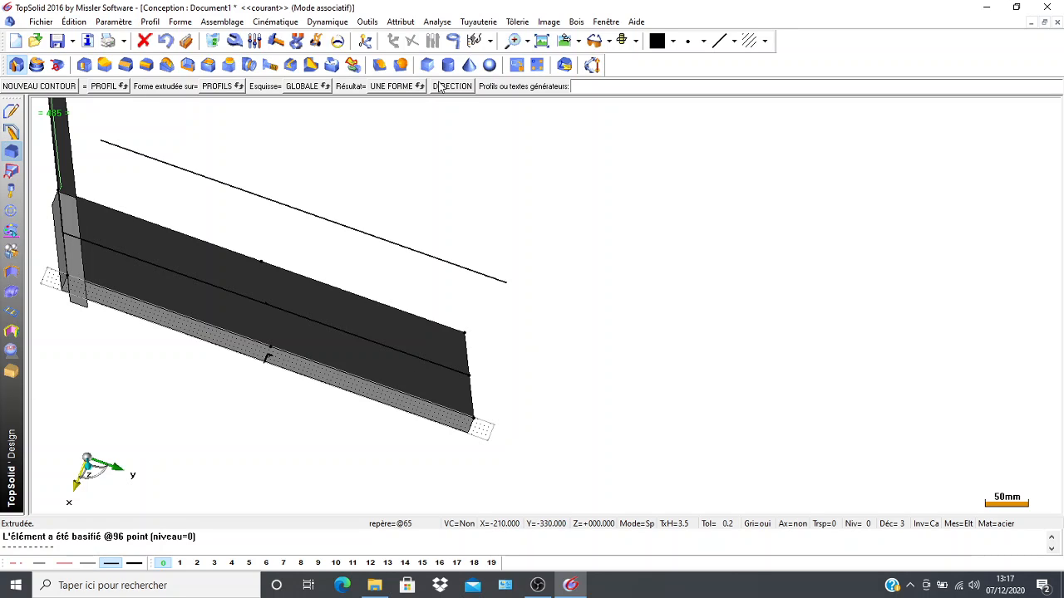
pyautogui.click(12, 110)
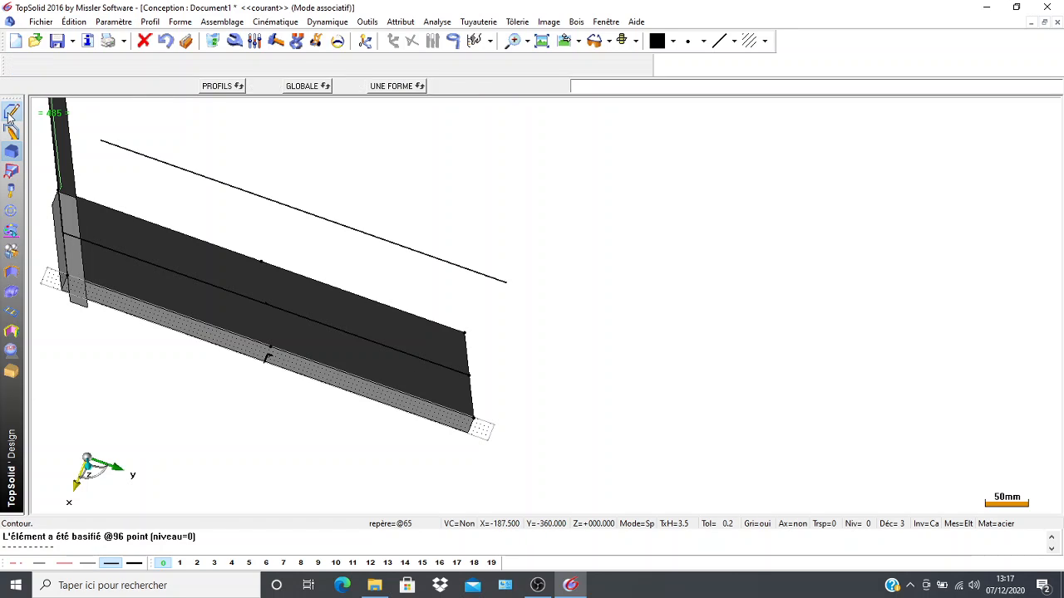
pyautogui.click(512, 65)
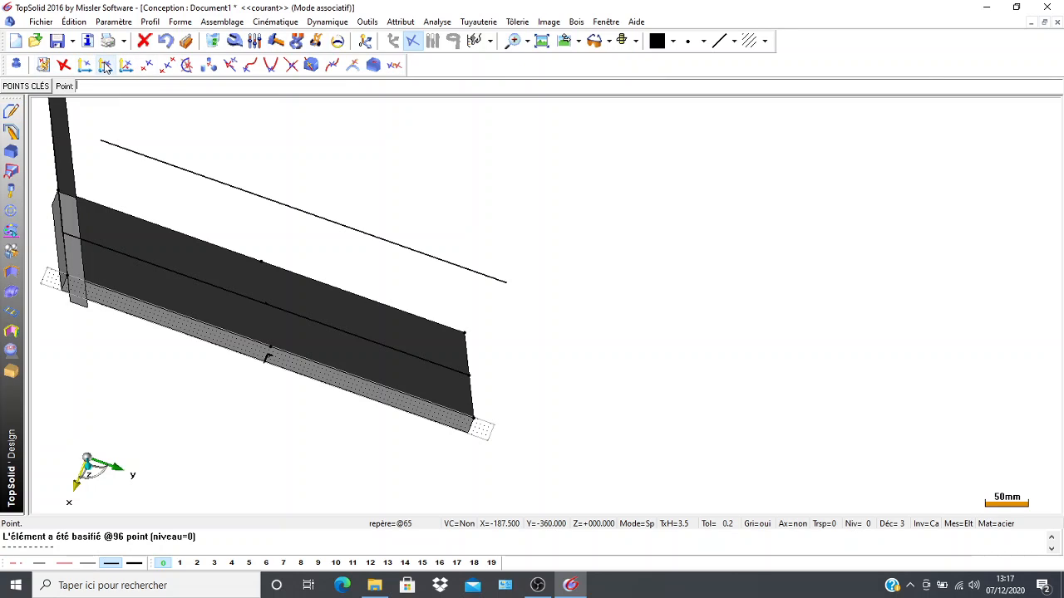
pyautogui.click(106, 66)
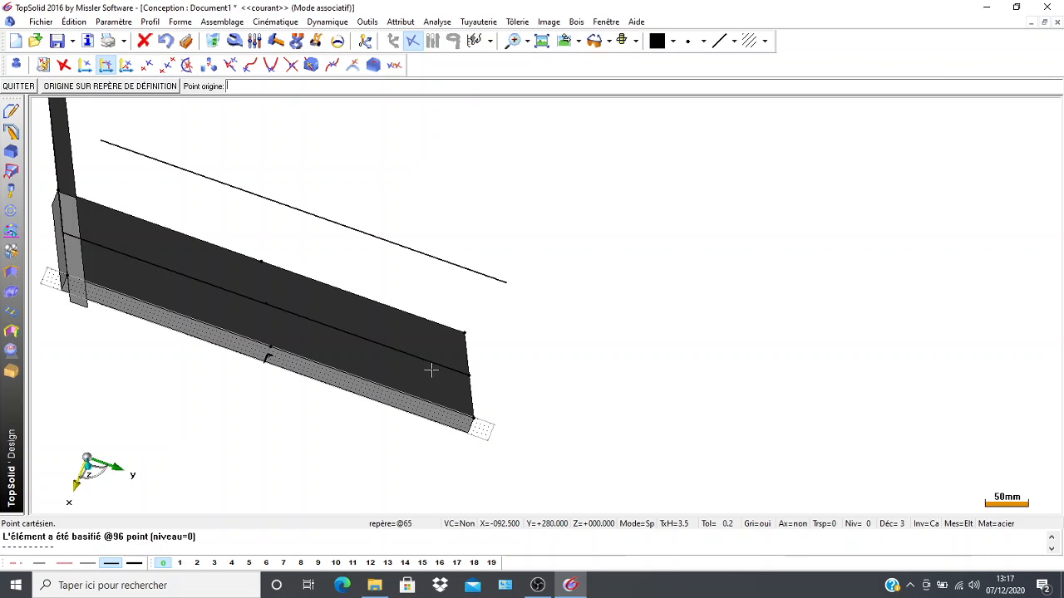
pyautogui.click(468, 375)
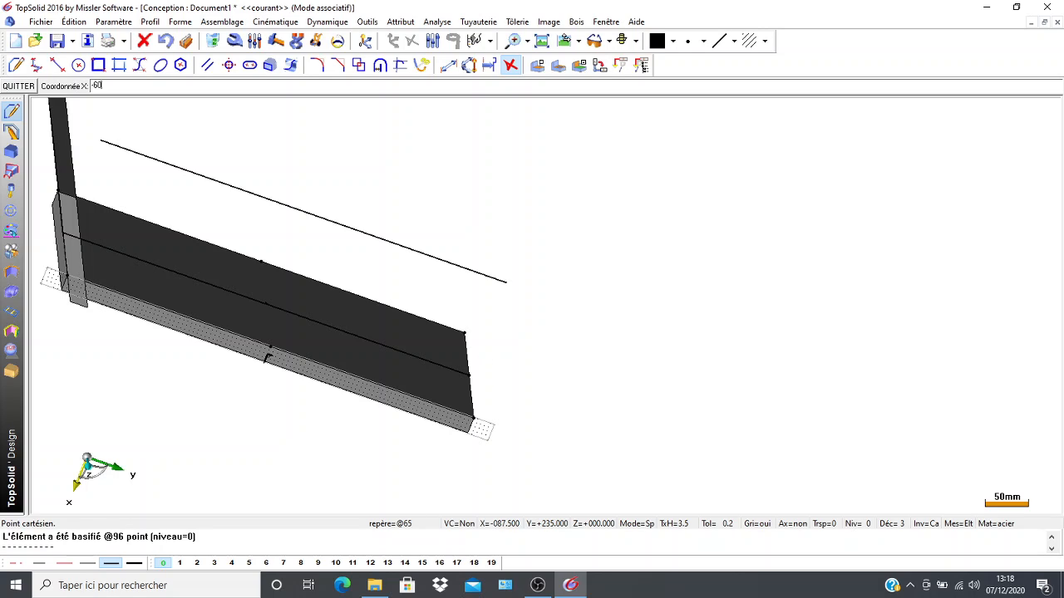
pyautogui.press('Return')
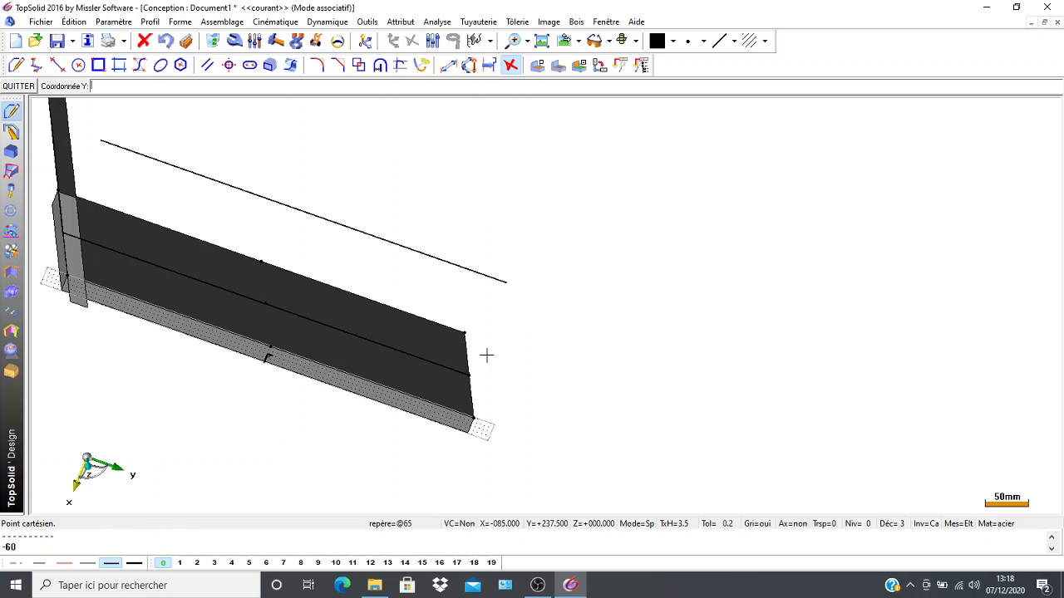
pyautogui.write('120')
pyautogui.press('Return')
pyautogui.press('Return')
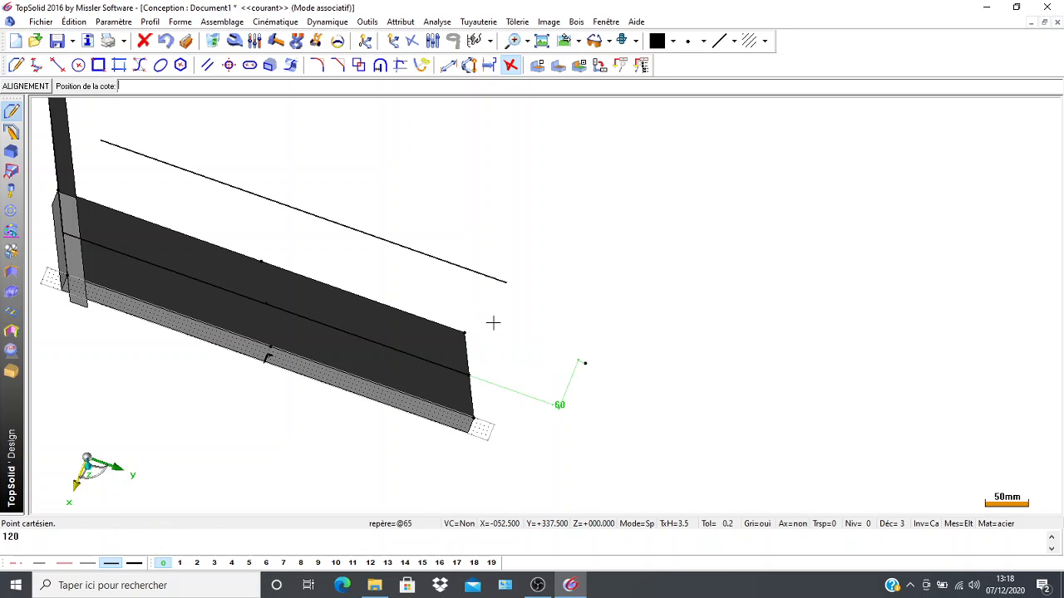
pyautogui.click(167, 48)
pyautogui.click(166, 47)
pyautogui.click(166, 47)
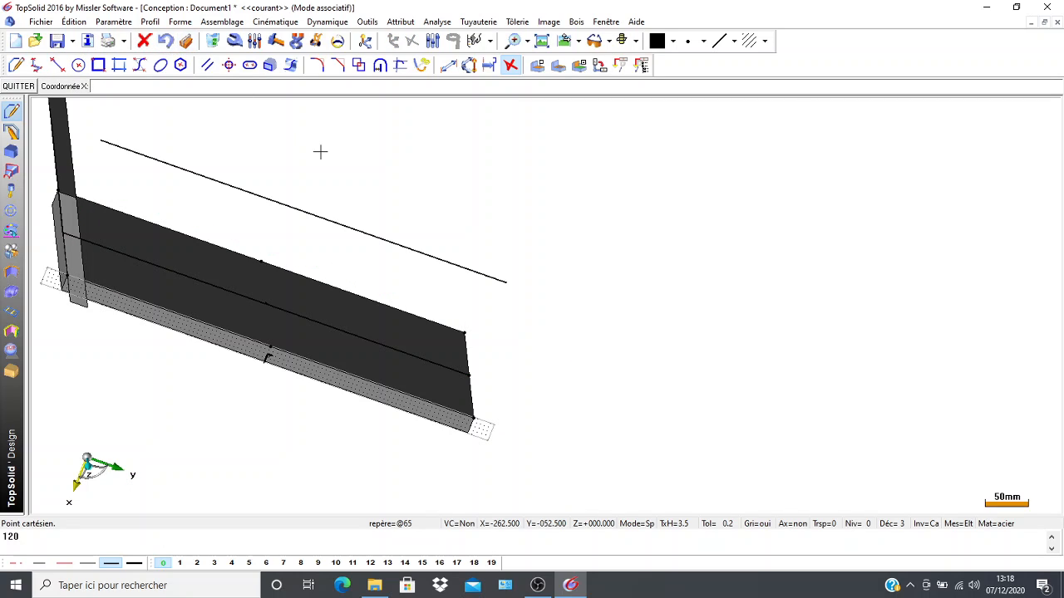
# Set the Cartesian point's coordinates to X -120 and Y 60, and place both coordinate dimensions beside the point.
pyautogui.write('-120')
pyautogui.press('Return')
pyautogui.press('Return')
pyautogui.press('Return')
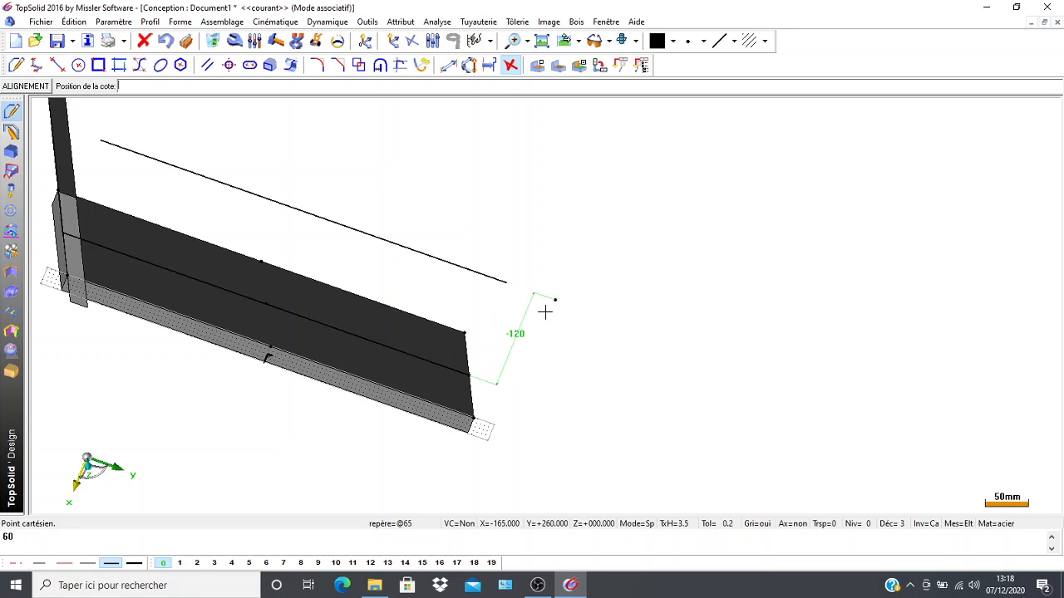
pyautogui.click(577, 364)
pyautogui.click(589, 287)
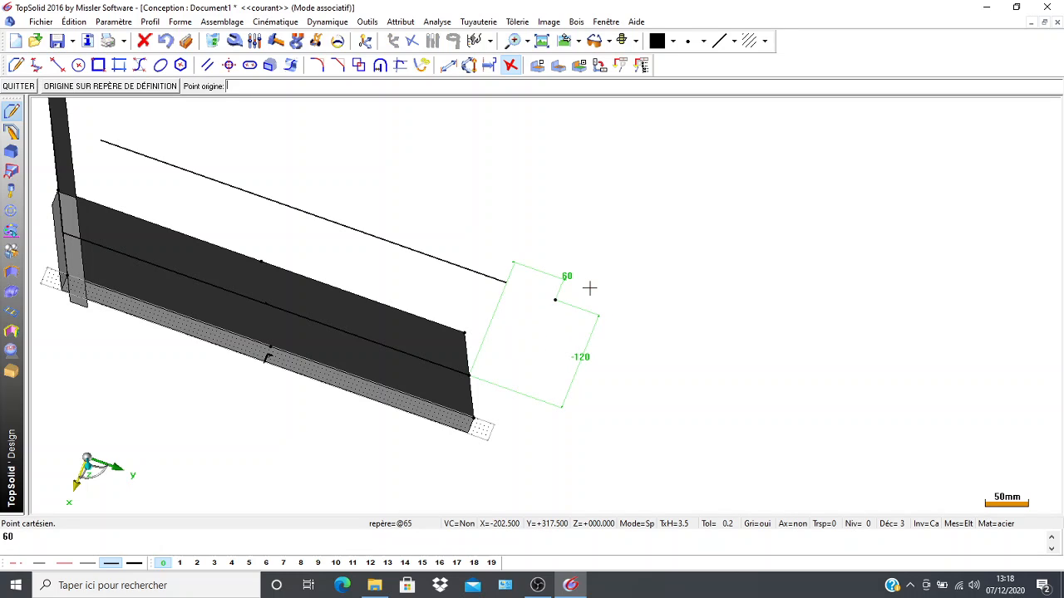
# Delete the 60 and -120 dimensions of the new Cartesian point, keeping the point itself.
pyautogui.scroll(5, 227, 427)
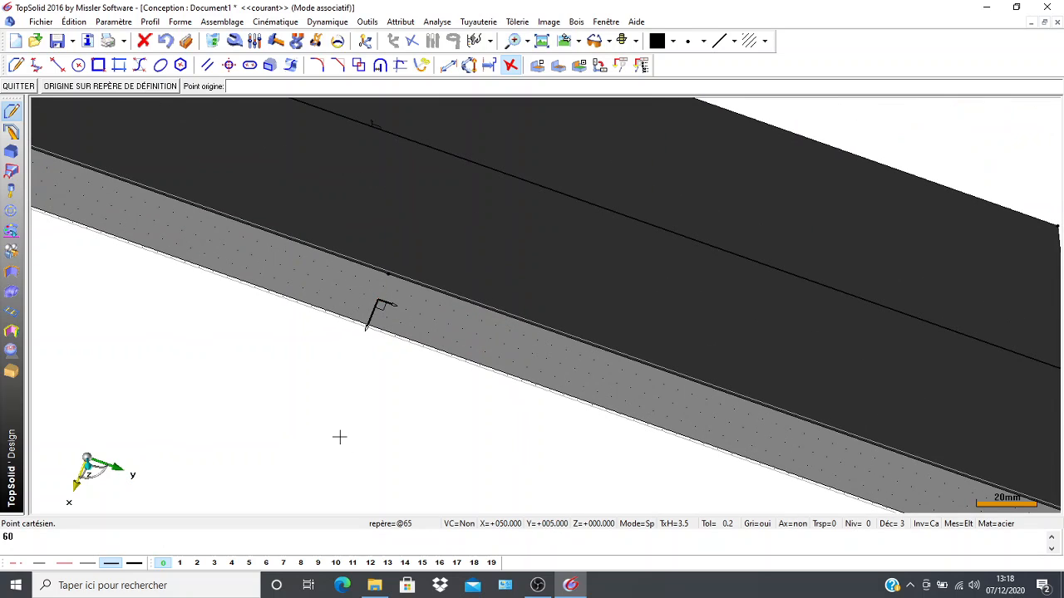
pyautogui.scroll(-4, 395, 459)
pyautogui.moveTo(621, 507); pyautogui.dragTo(554, 441, button='middle')
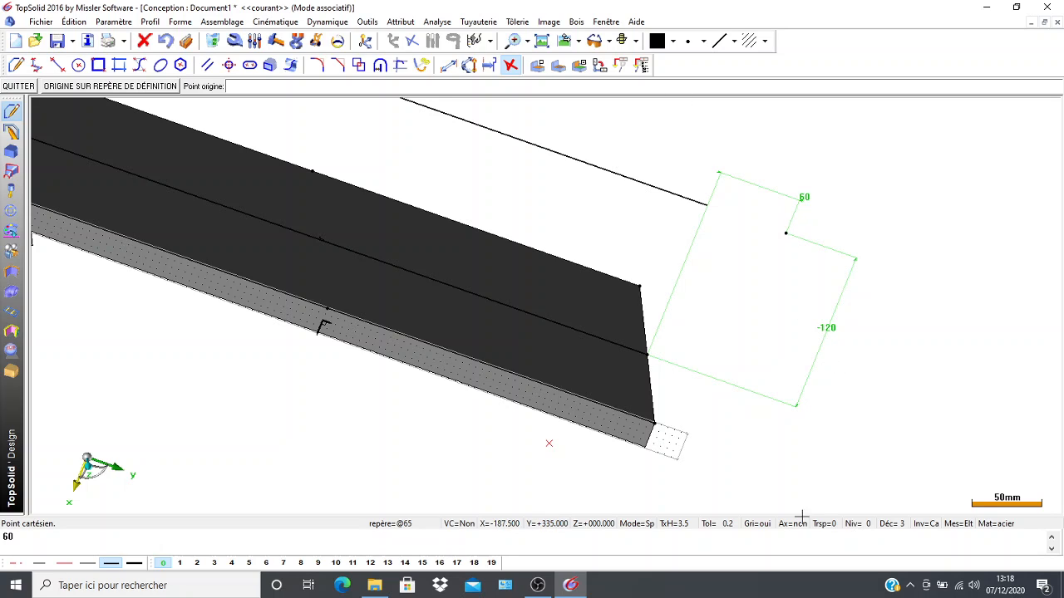
pyautogui.scroll(-1, 599, 293)
pyautogui.scroll(-1, 130, 204)
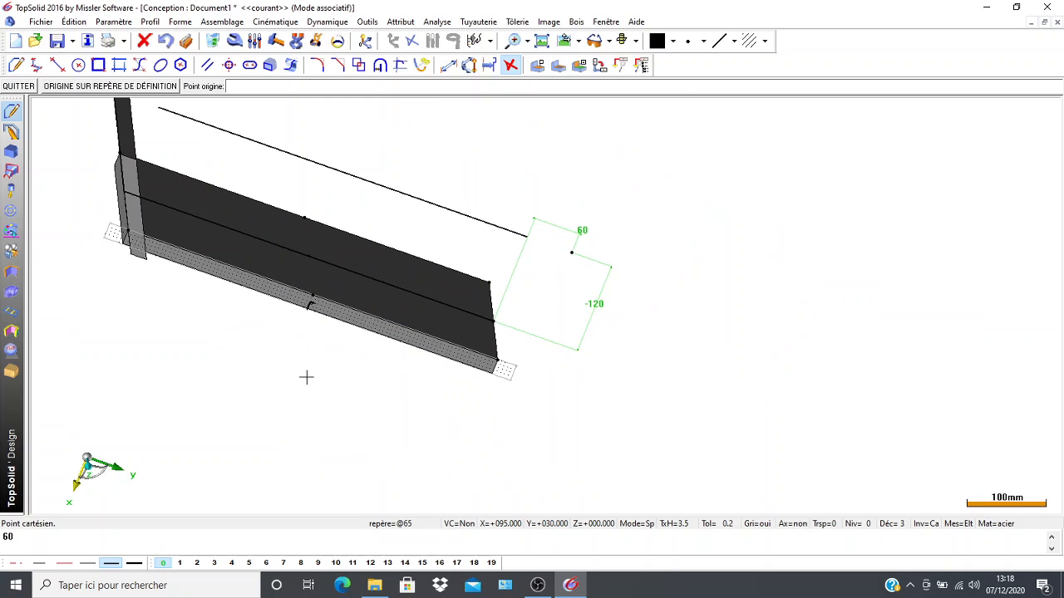
pyautogui.moveTo(306, 373); pyautogui.dragTo(390, 465, button='middle')
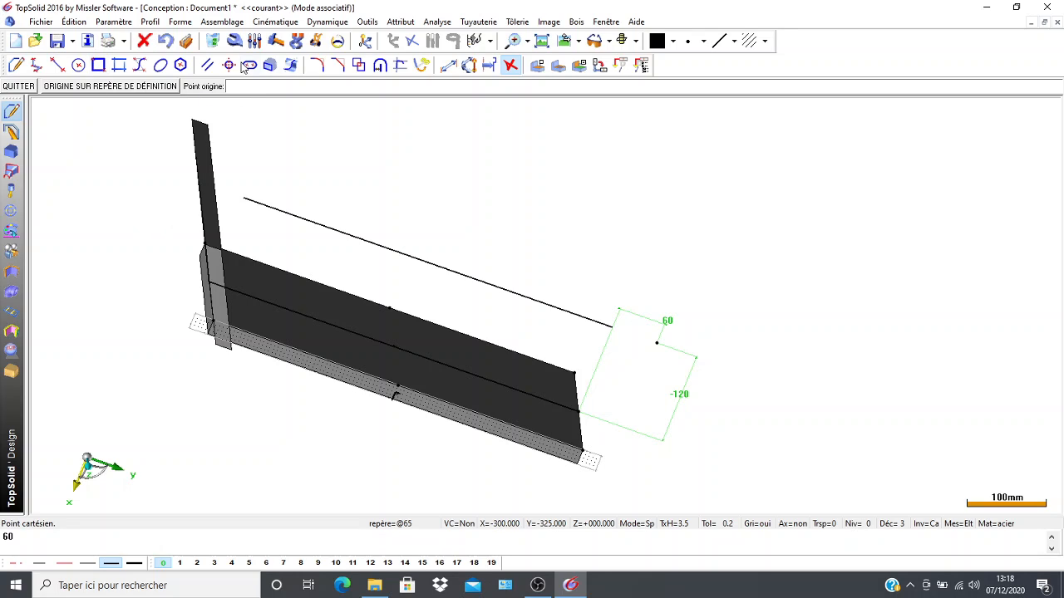
pyautogui.click(216, 41)
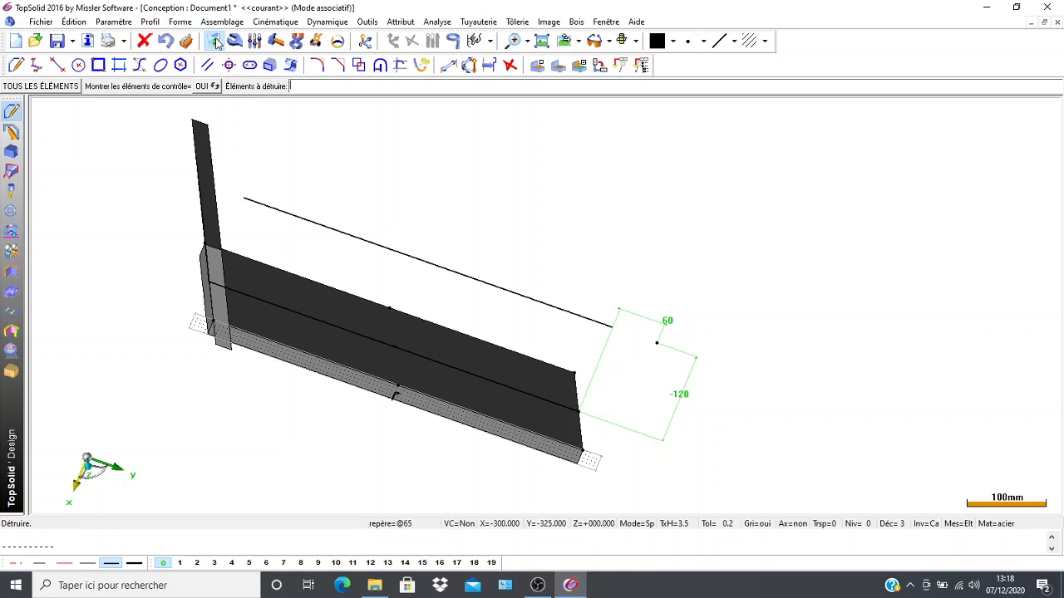
pyautogui.click(658, 322)
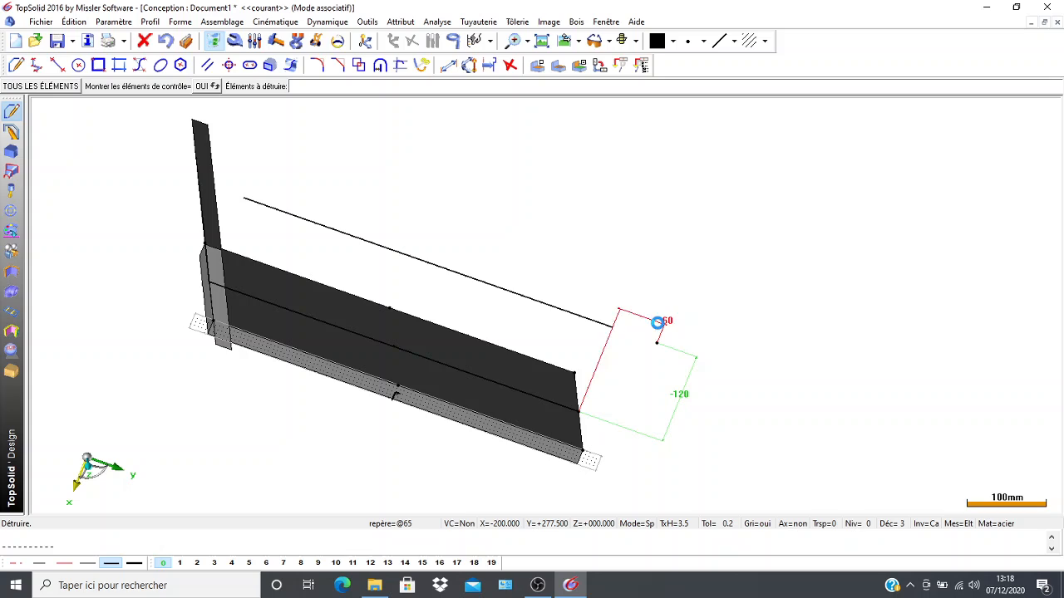
pyautogui.click(695, 400)
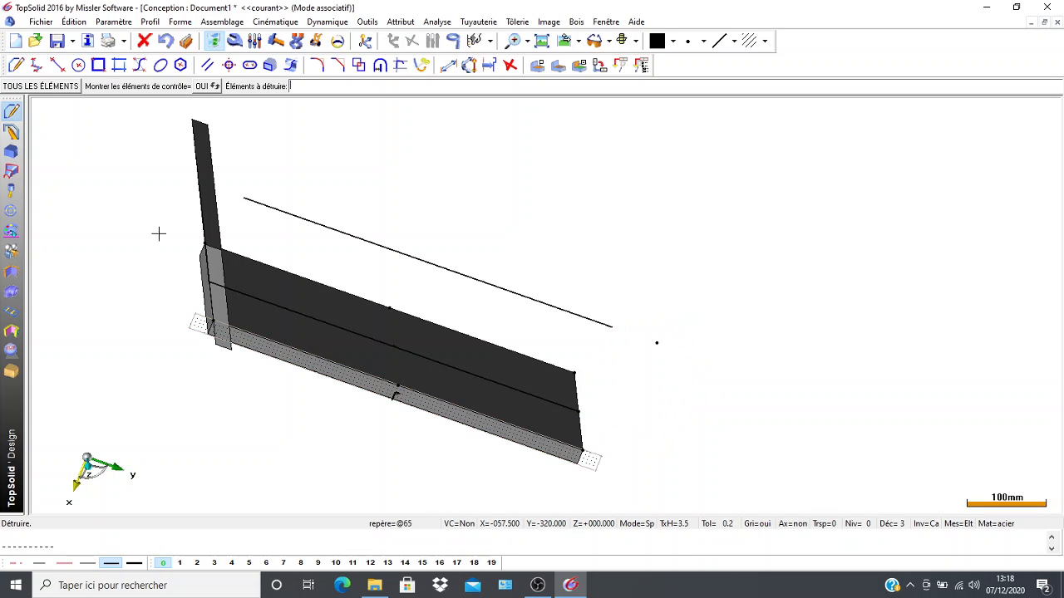
# Draw a line from the right endpoint of the plate's centre line to the new Cartesian point.
pyautogui.click(56, 65)
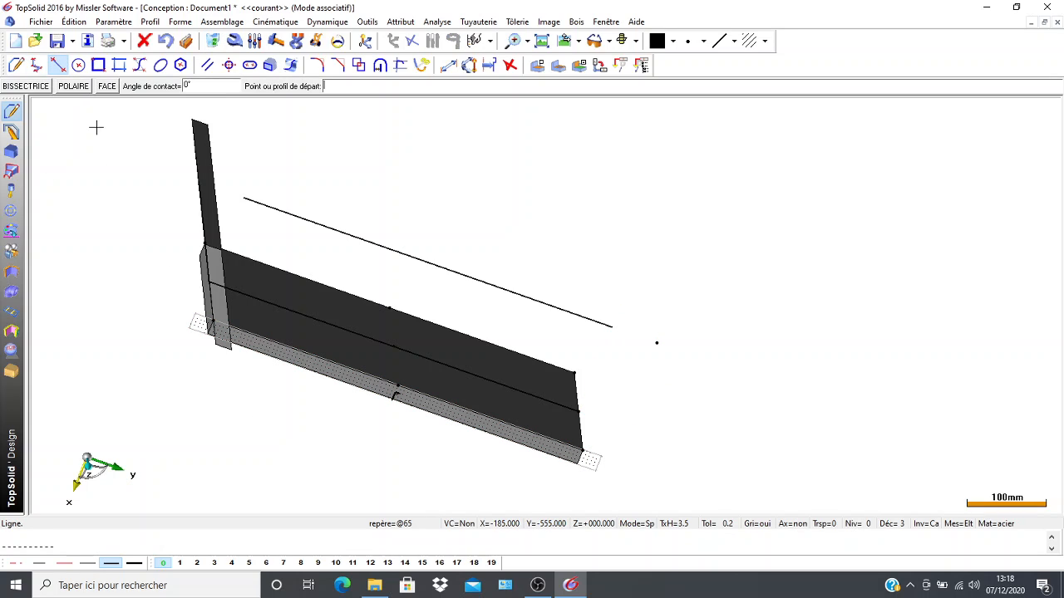
pyautogui.click(579, 411)
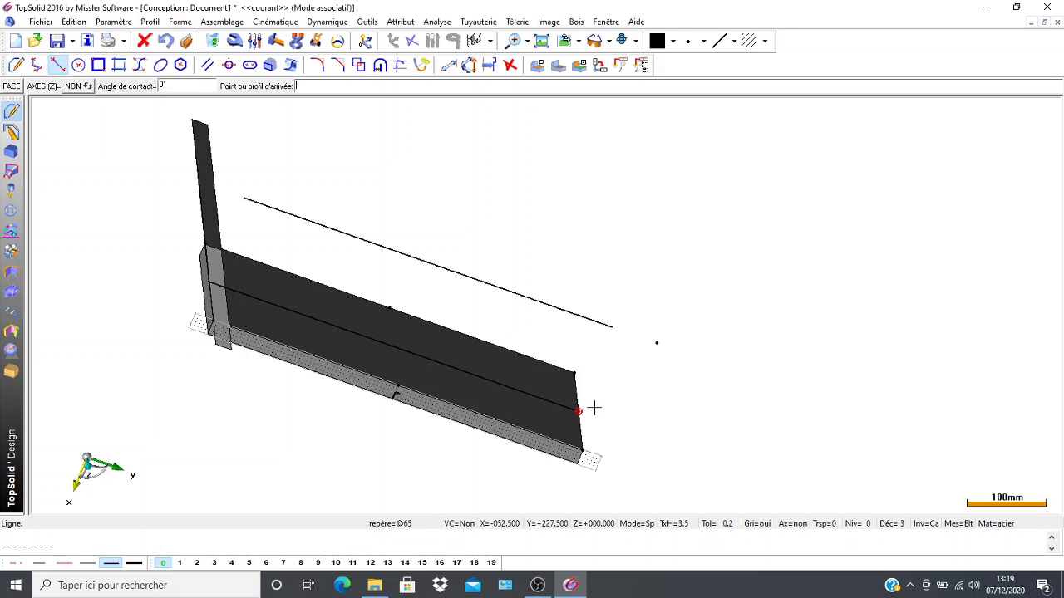
pyautogui.click(657, 343)
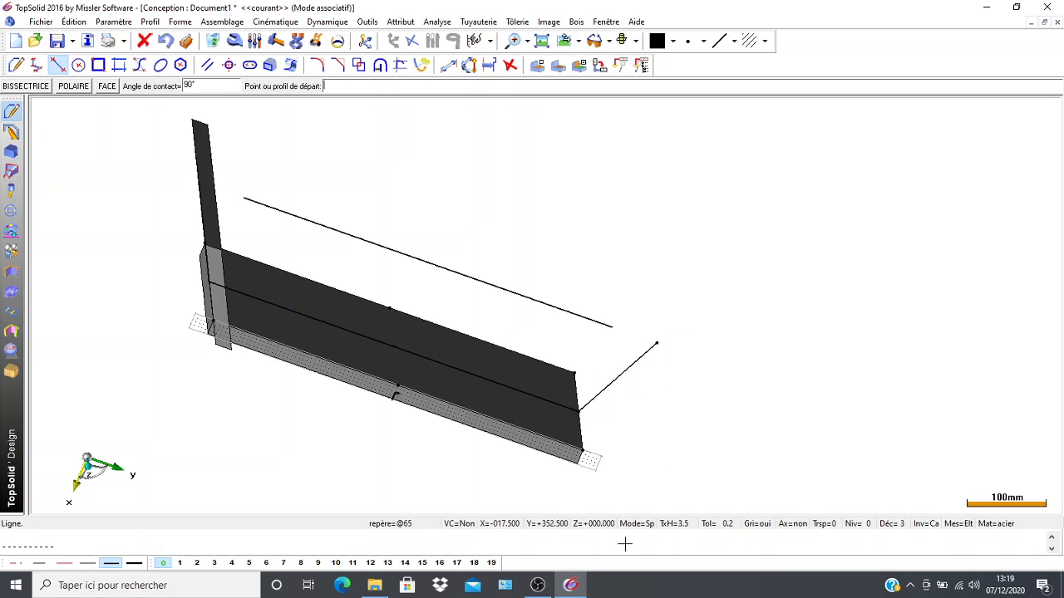
# Create a parallel 19 mm from the right slanted line, on its inner side, and delete the parallel's dimension.
pyautogui.scroll(2, 428, 424)
pyautogui.scroll(1, 498, 431)
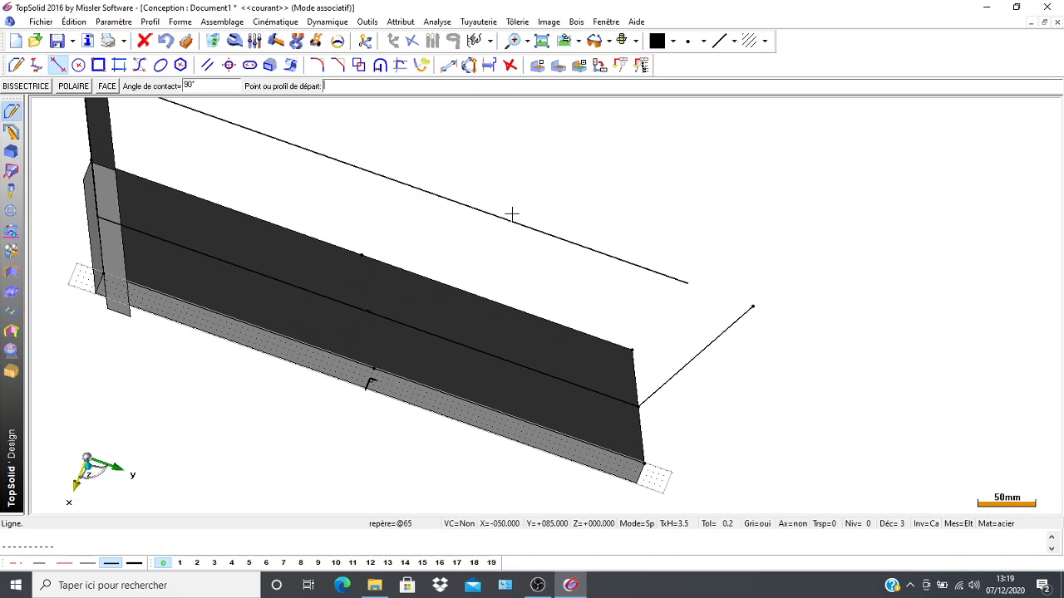
pyautogui.click(208, 66)
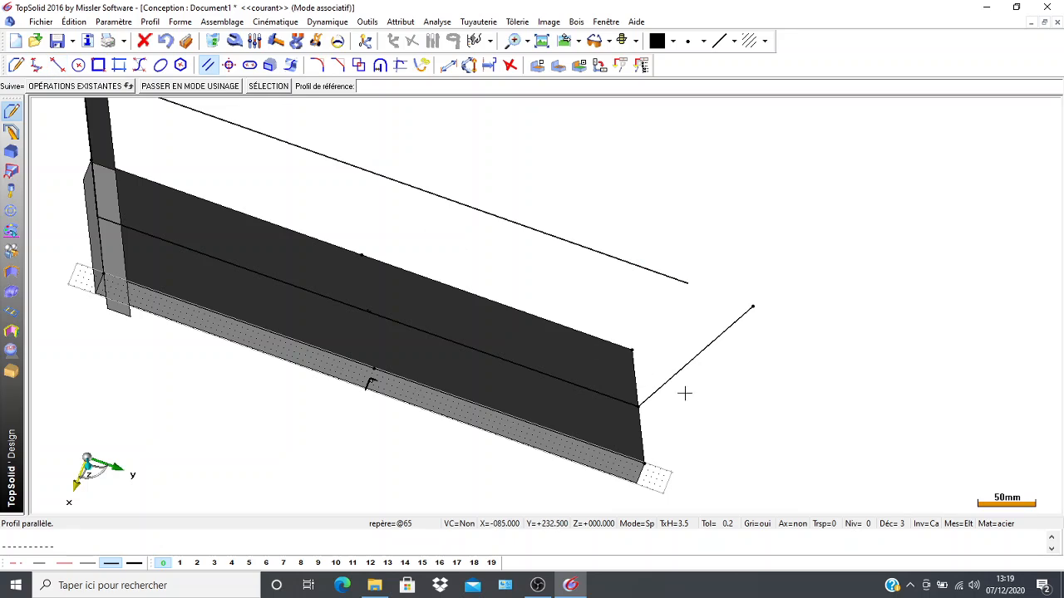
pyautogui.click(684, 366)
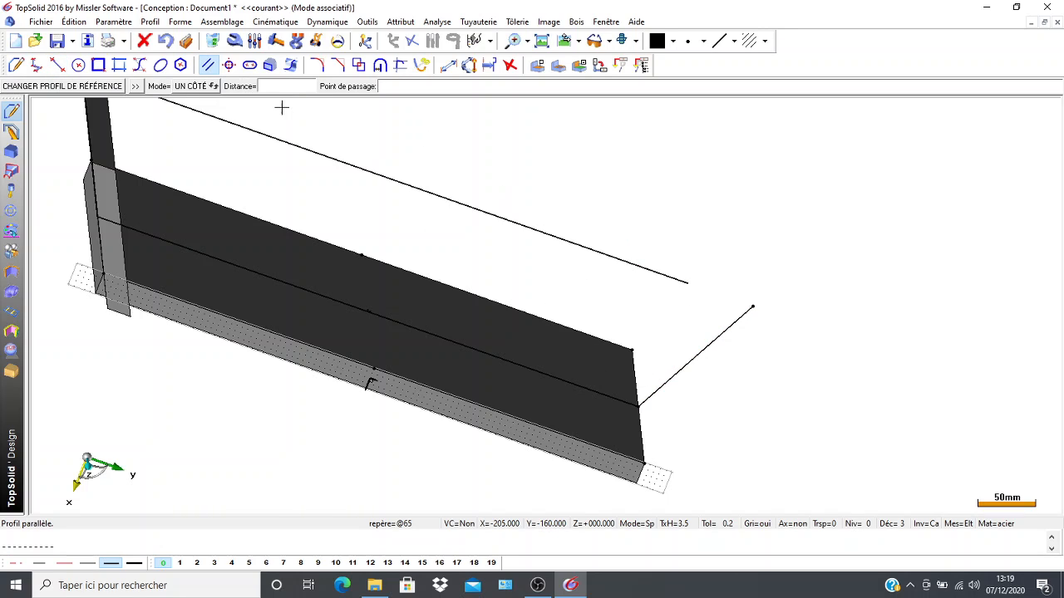
pyautogui.click(445, 188)
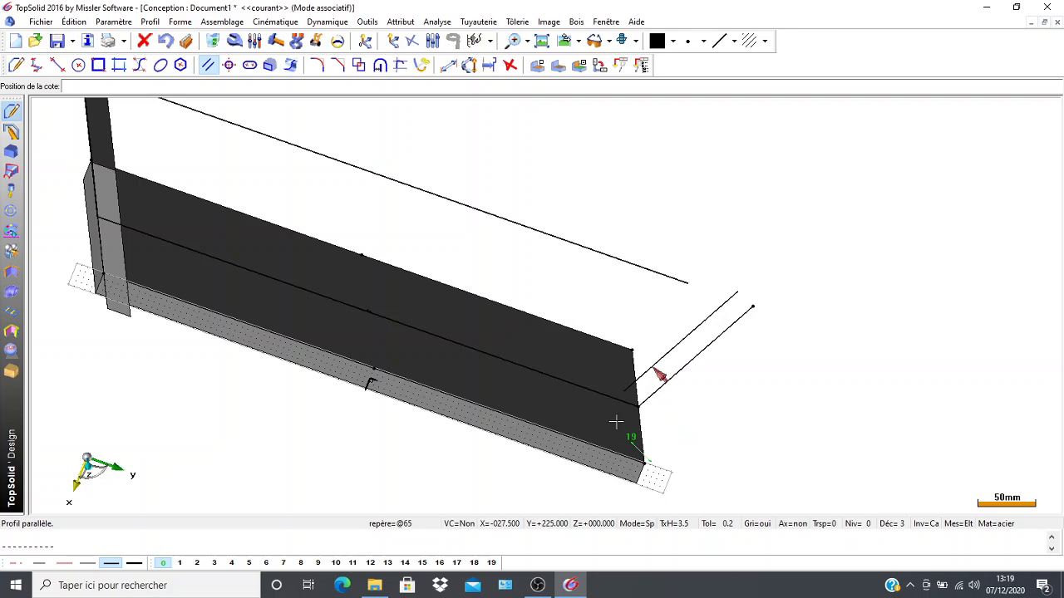
pyautogui.click(830, 313)
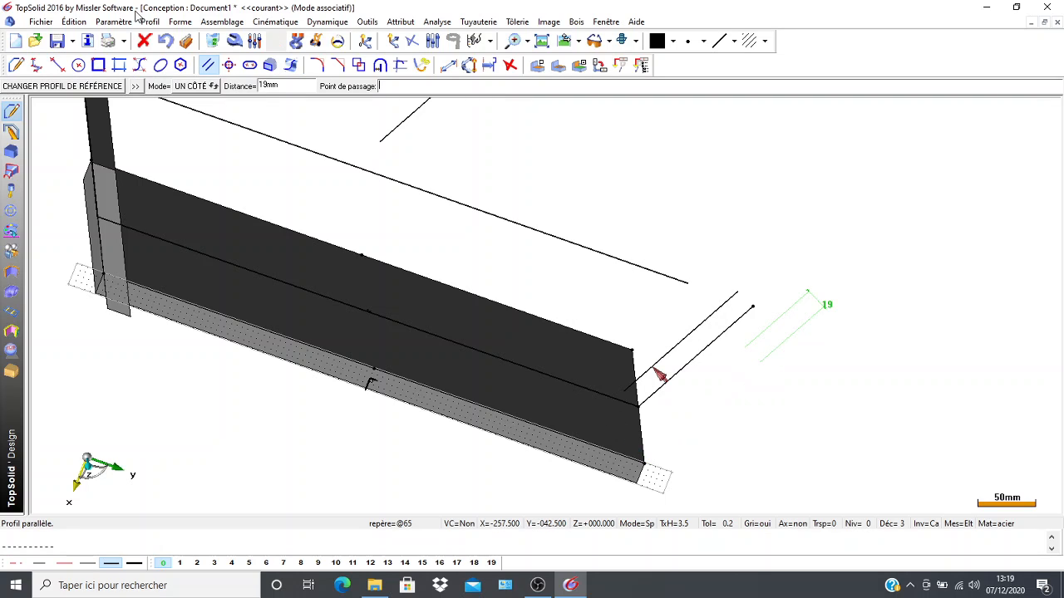
pyautogui.click(213, 40)
pyautogui.click(786, 325)
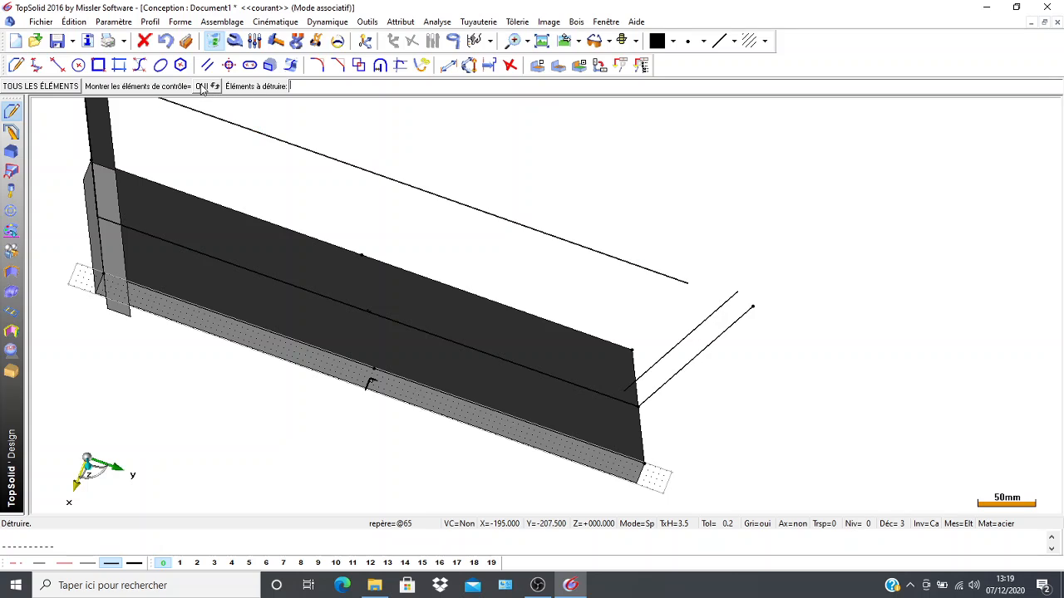
# Create intersection points of the parallel with the upper construction line and the plate's centre line, and delete the parallel.
pyautogui.click(510, 68)
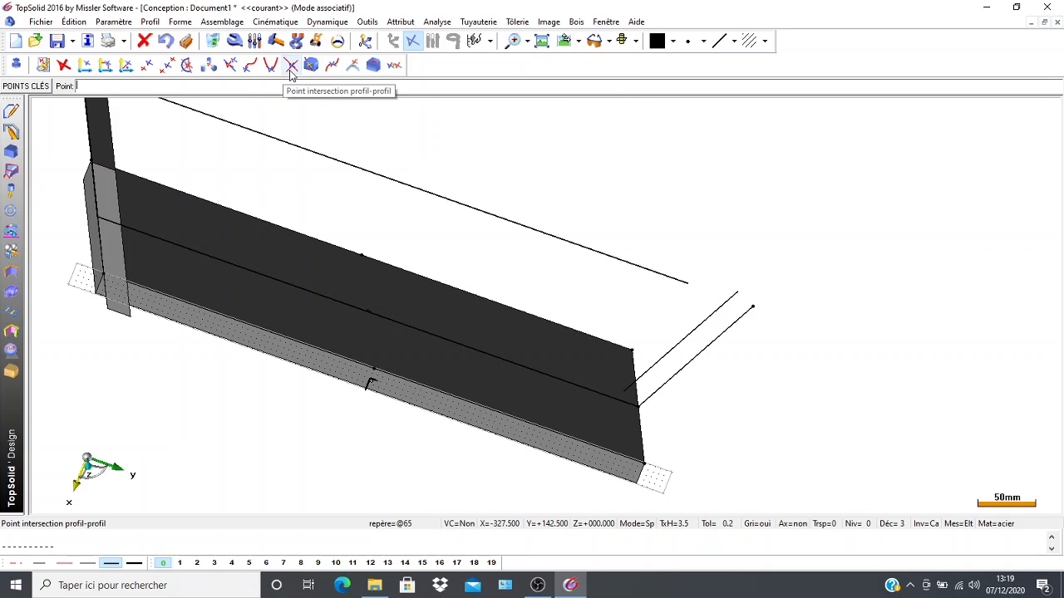
pyautogui.click(290, 68)
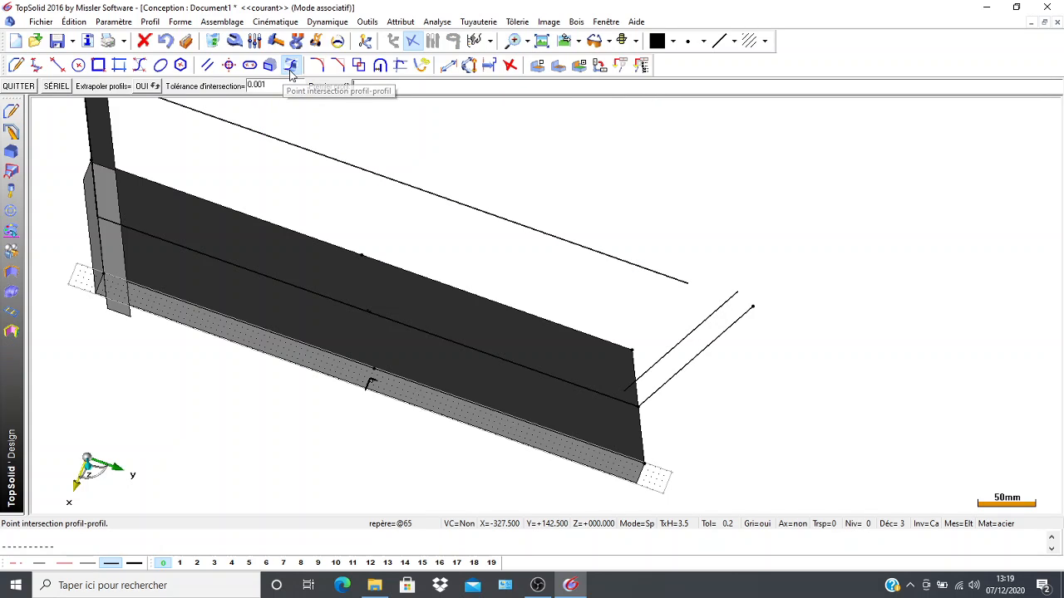
pyautogui.click(645, 268)
pyautogui.click(693, 315)
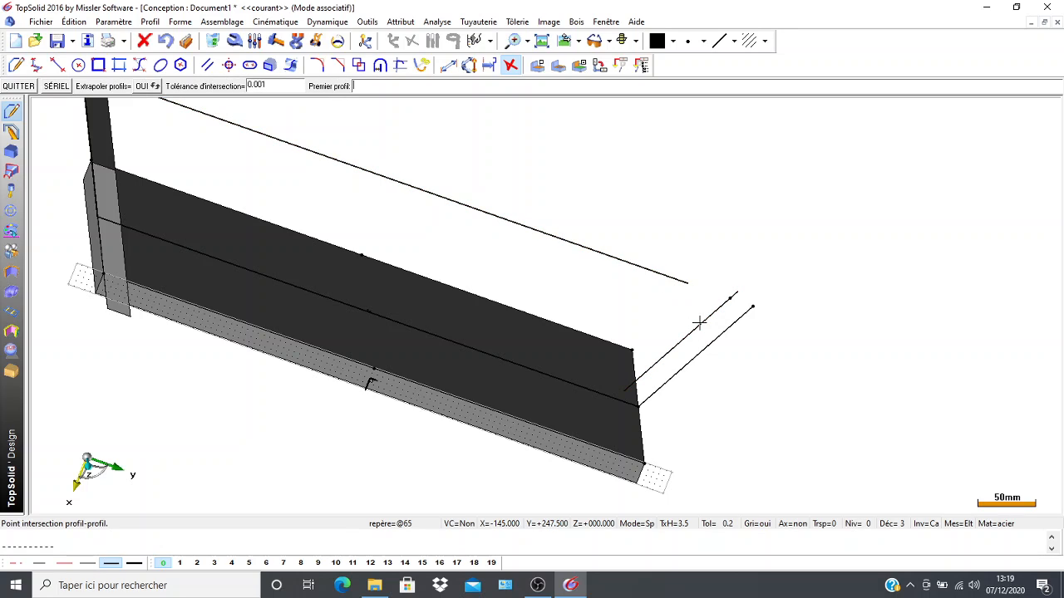
pyautogui.click(670, 353)
pyautogui.click(599, 390)
pyautogui.click(211, 41)
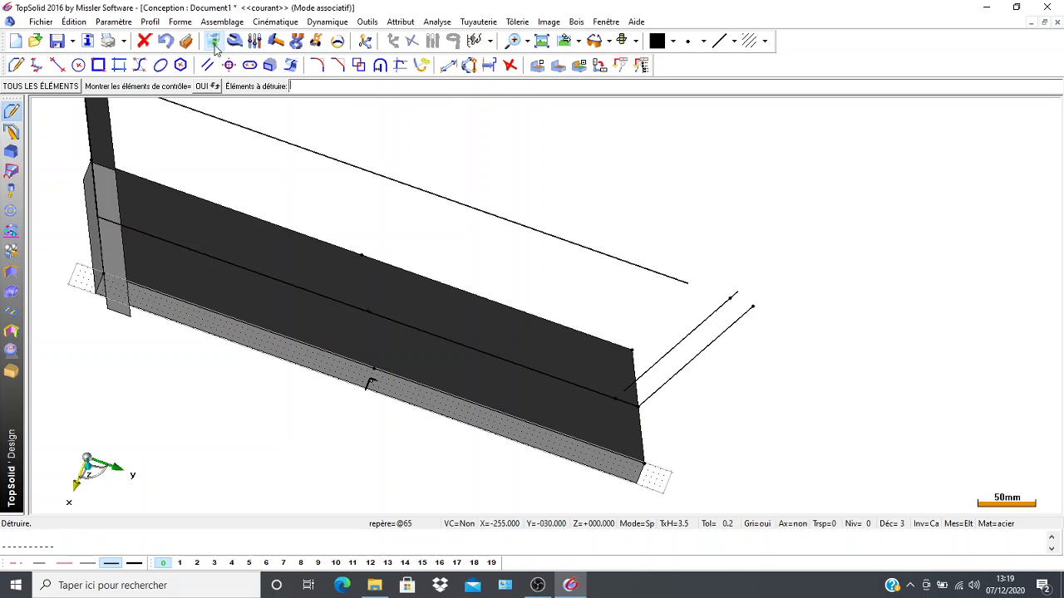
pyautogui.click(677, 341)
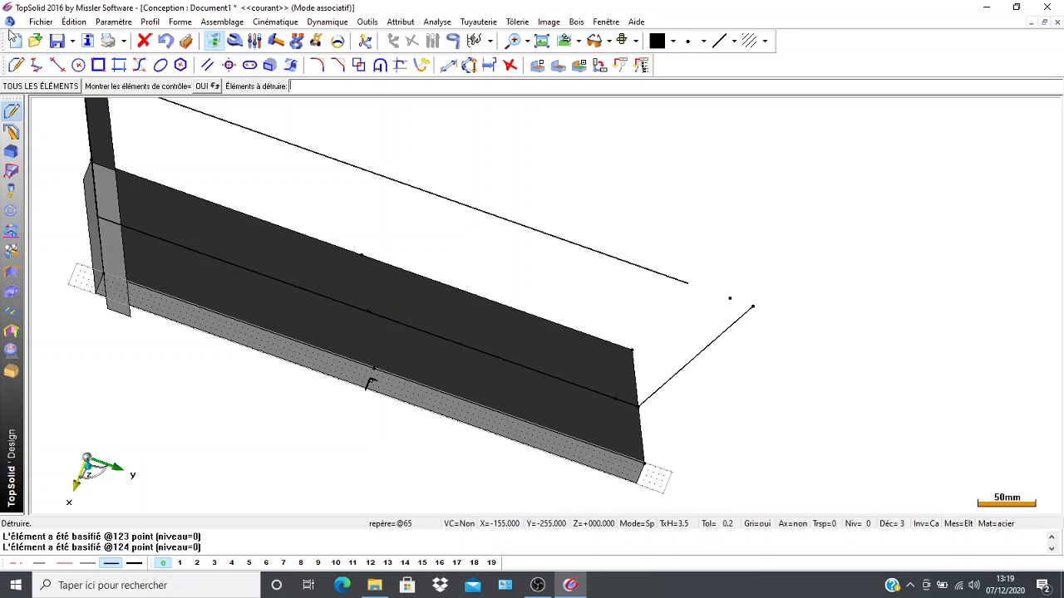
# Draw a closed contour through the two ends of the right slanted line and the two intersection points.
pyautogui.click(15, 67)
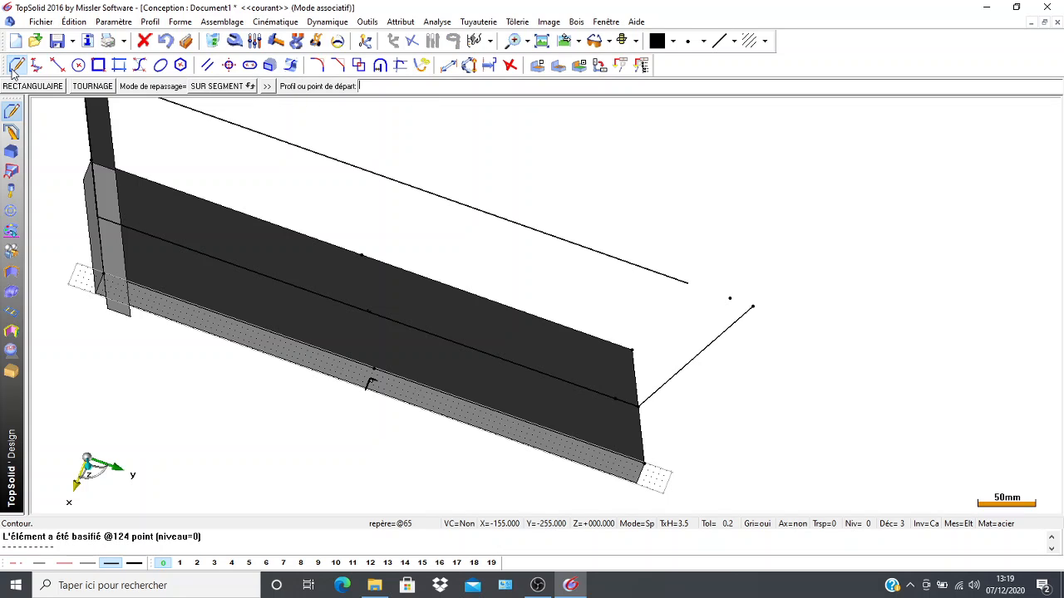
pyautogui.click(752, 306)
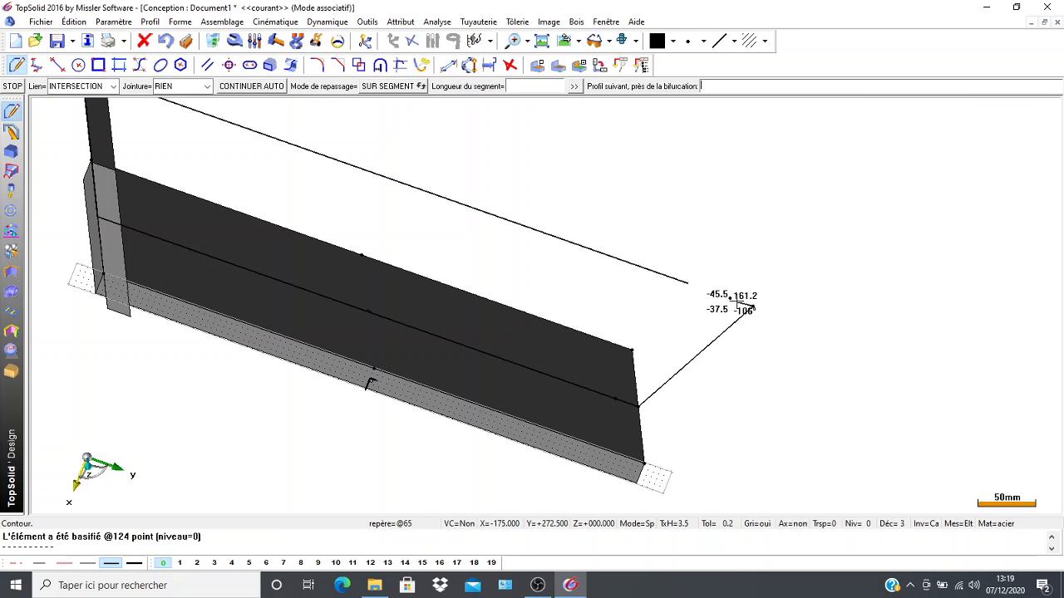
pyautogui.click(633, 410)
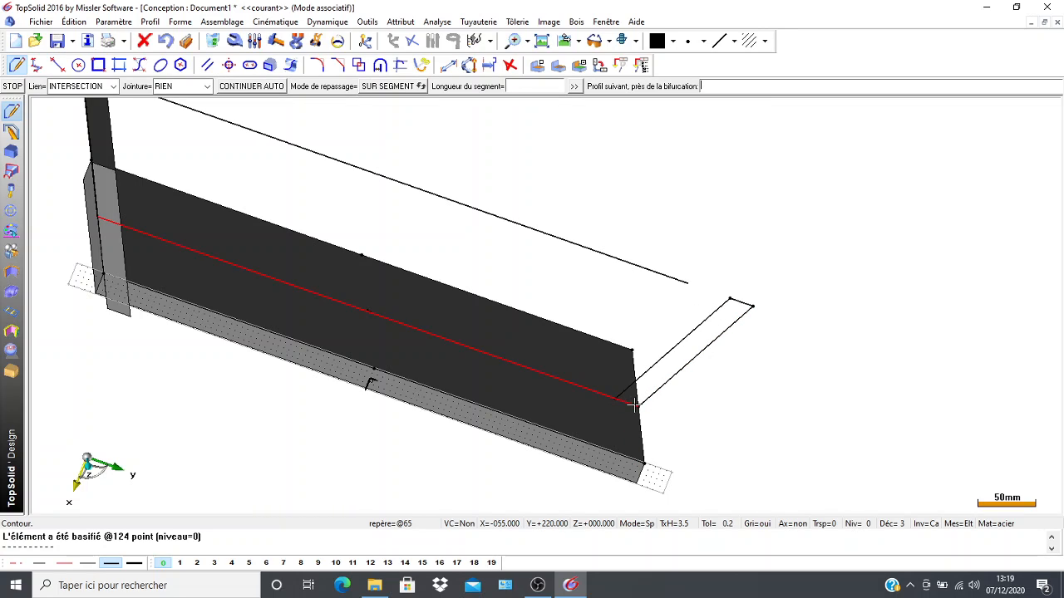
pyautogui.click(752, 306)
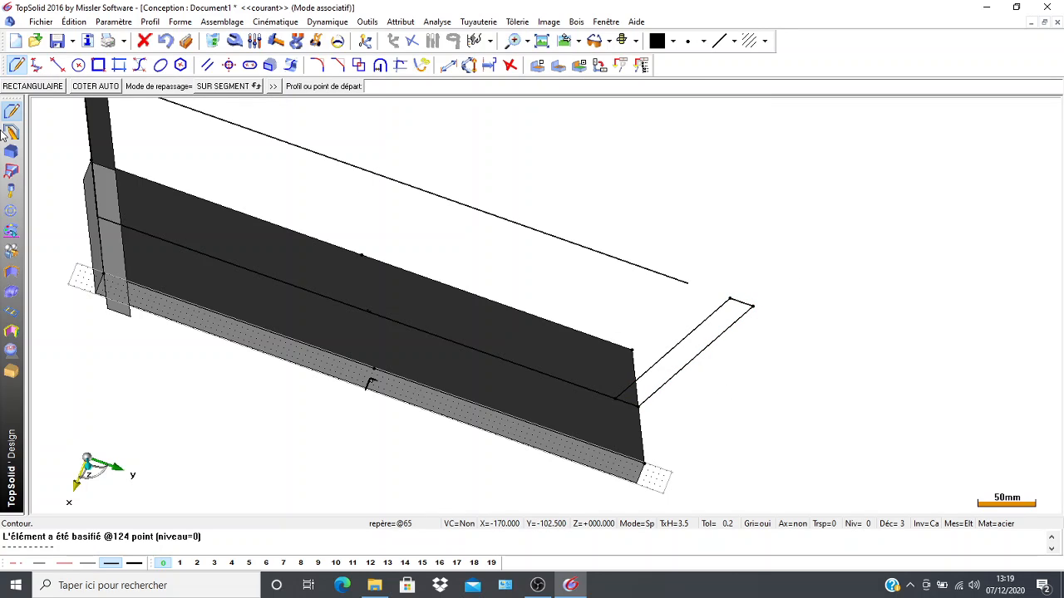
# Extrude the right slanted contour as a solid with centred alignment, to a height of about 645 mm.
pyautogui.click(11, 151)
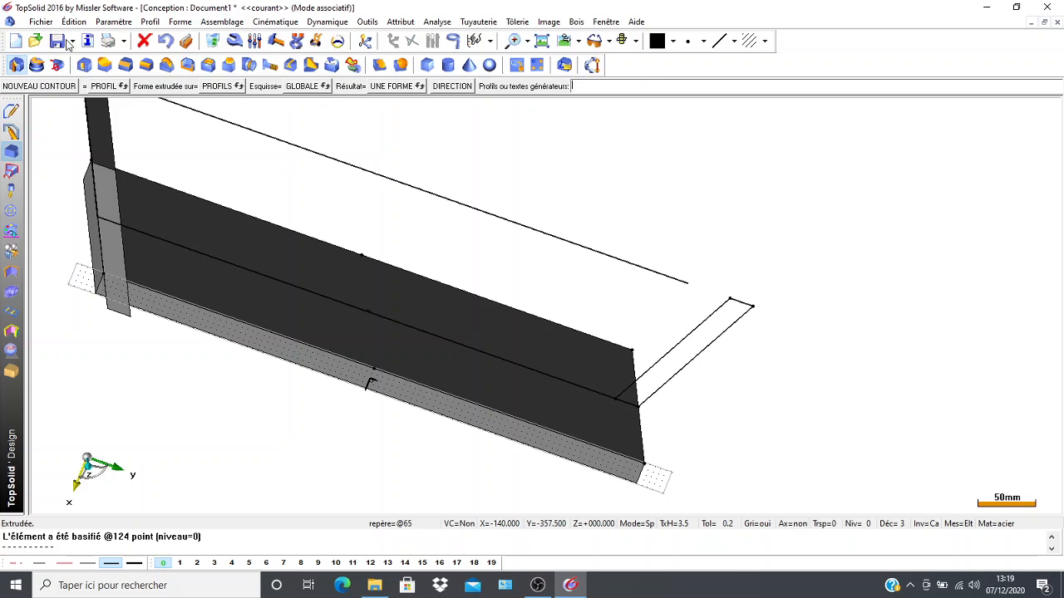
pyautogui.click(17, 64)
pyautogui.click(680, 342)
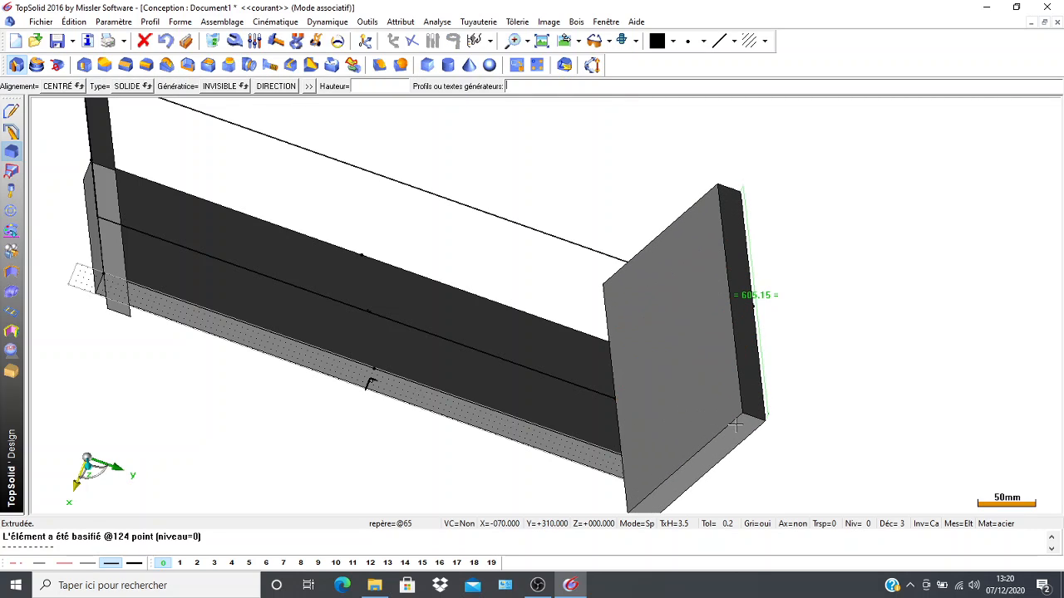
pyautogui.click(735, 431)
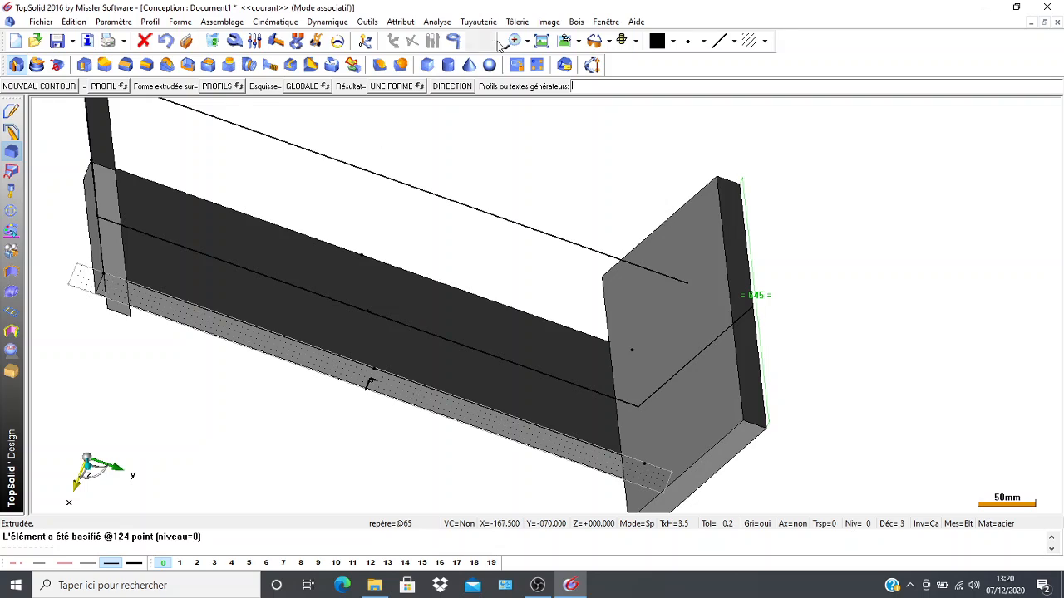
# Delete the construction line above the plate.
pyautogui.scroll(-2, 244, 275)
pyautogui.moveTo(223, 386); pyautogui.dragTo(218, 472, button='middle')
pyautogui.click(218, 44)
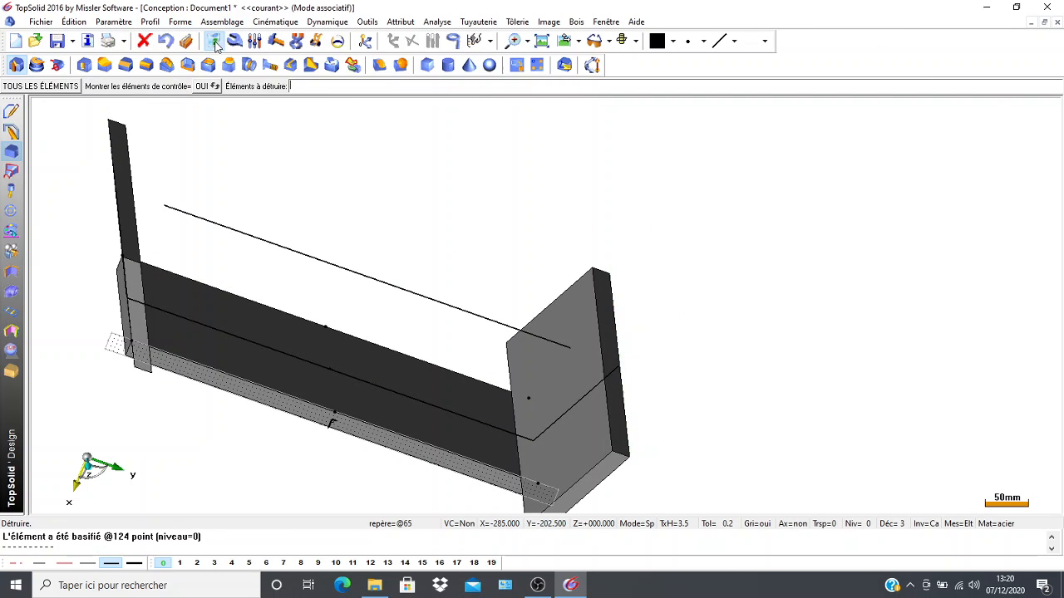
pyautogui.click(250, 237)
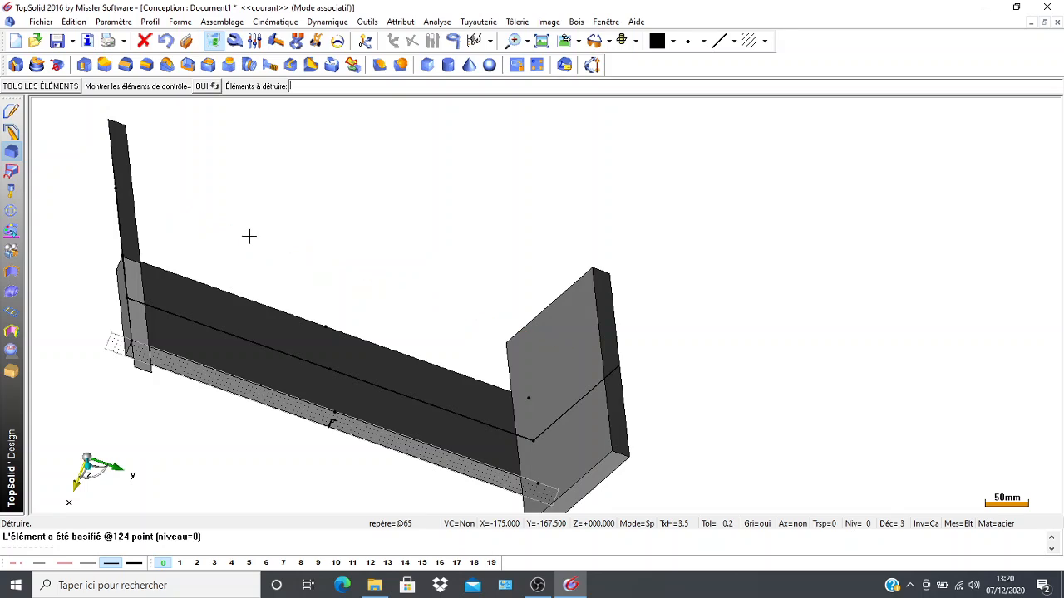
# Put both slanted walls on level 1, and test the level by showing and hiding it.
pyautogui.scroll(-4, 193, 397)
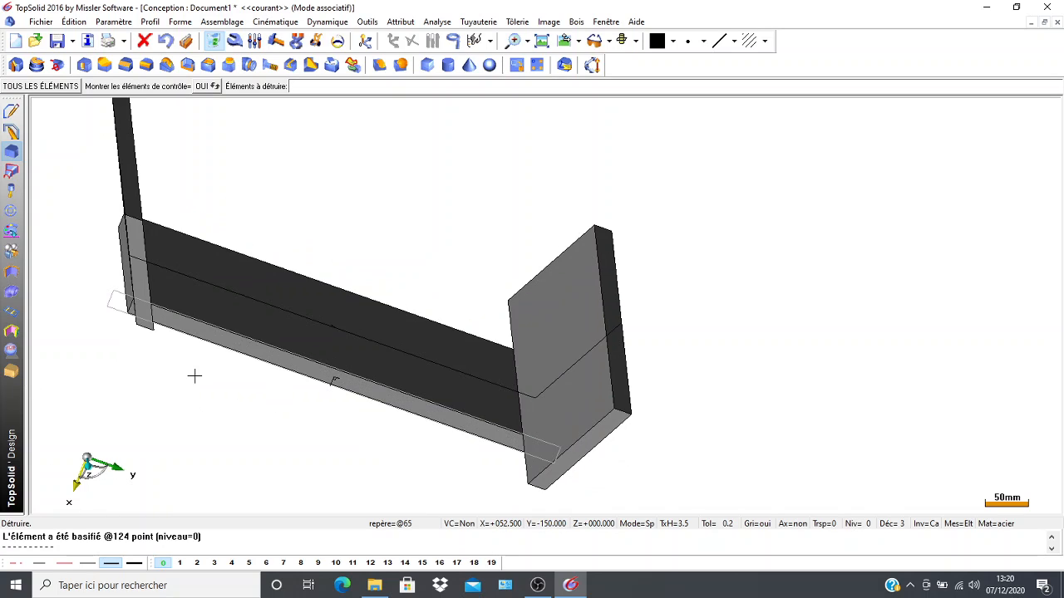
pyautogui.moveTo(191, 375); pyautogui.dragTo(132, 341, button='middle')
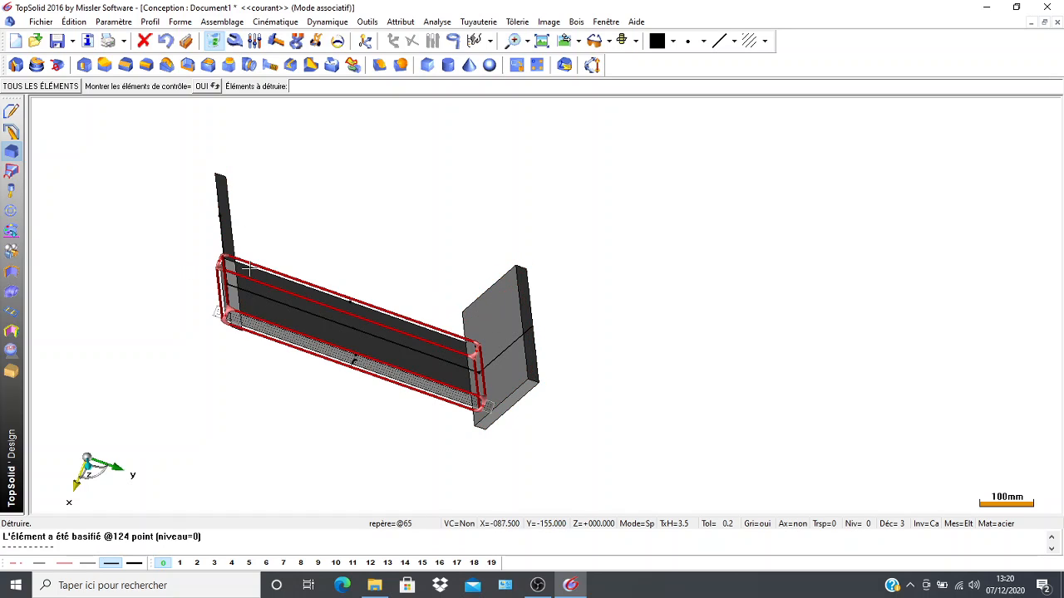
pyautogui.rightClick(181, 563)
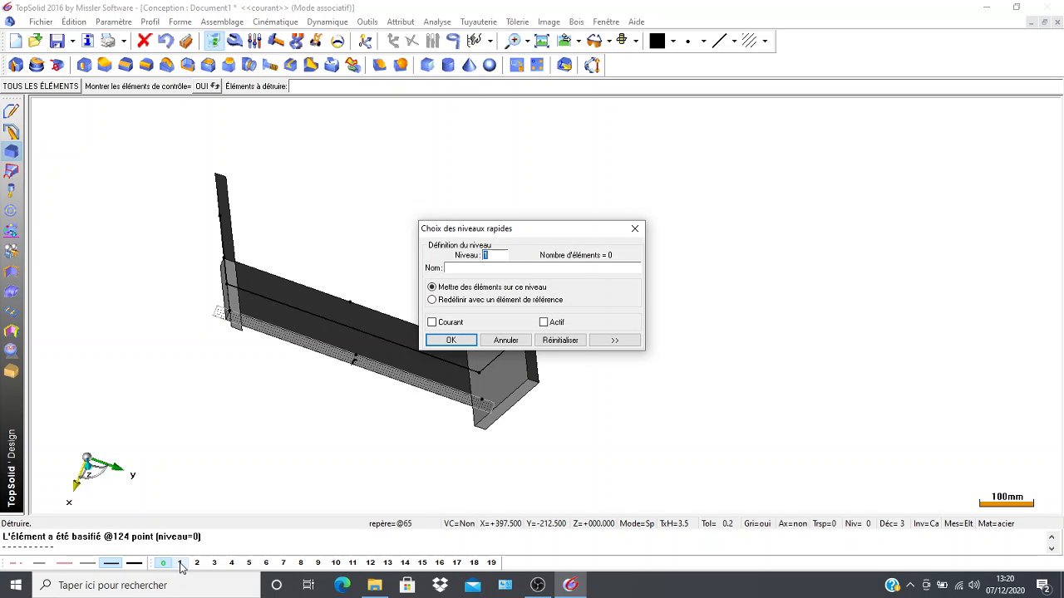
pyautogui.click(235, 226)
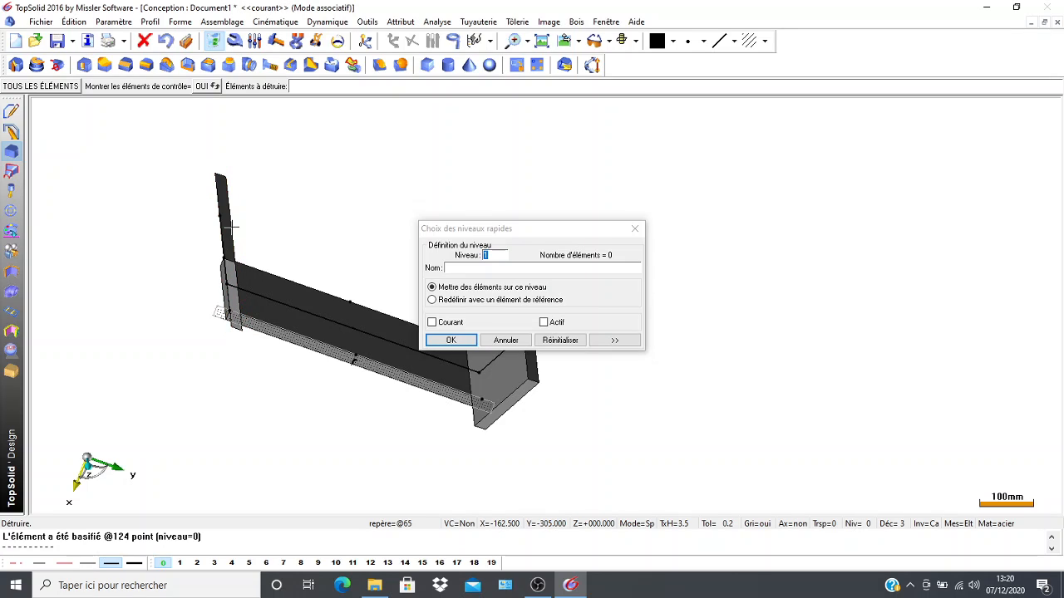
pyautogui.click(502, 379)
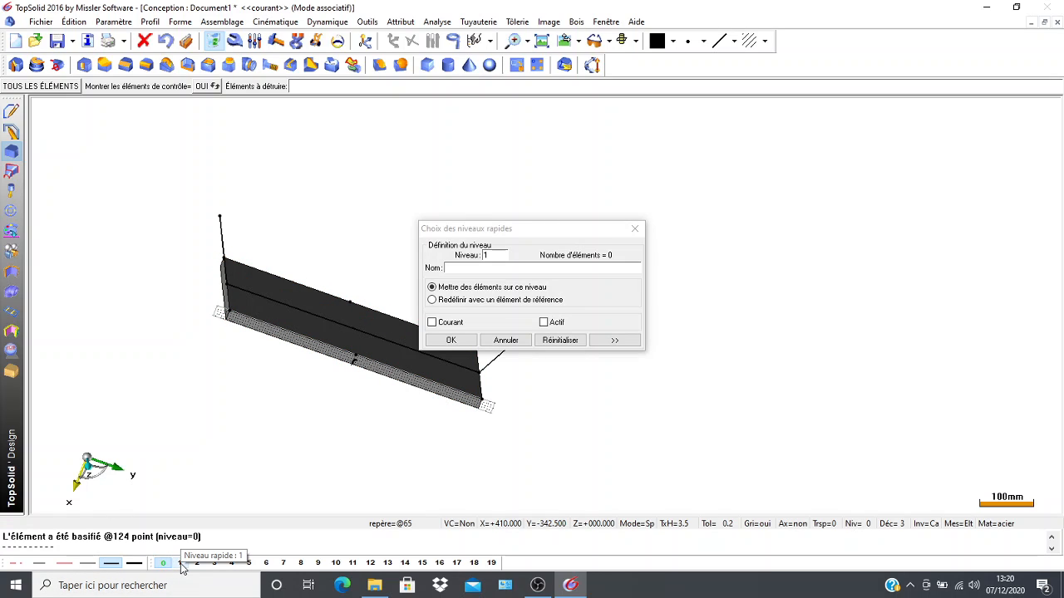
pyautogui.click(454, 339)
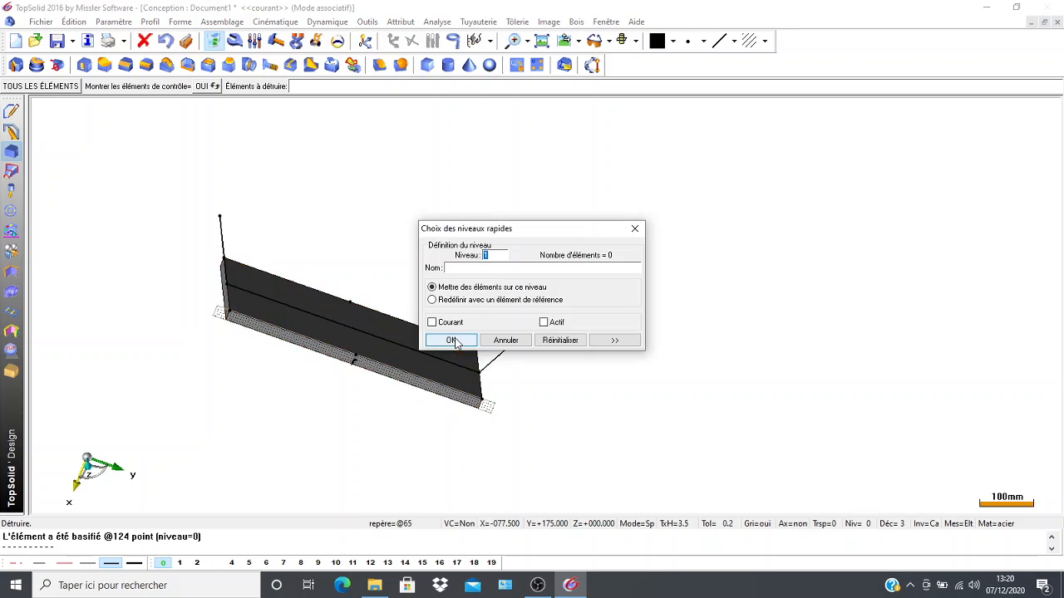
pyautogui.click(453, 341)
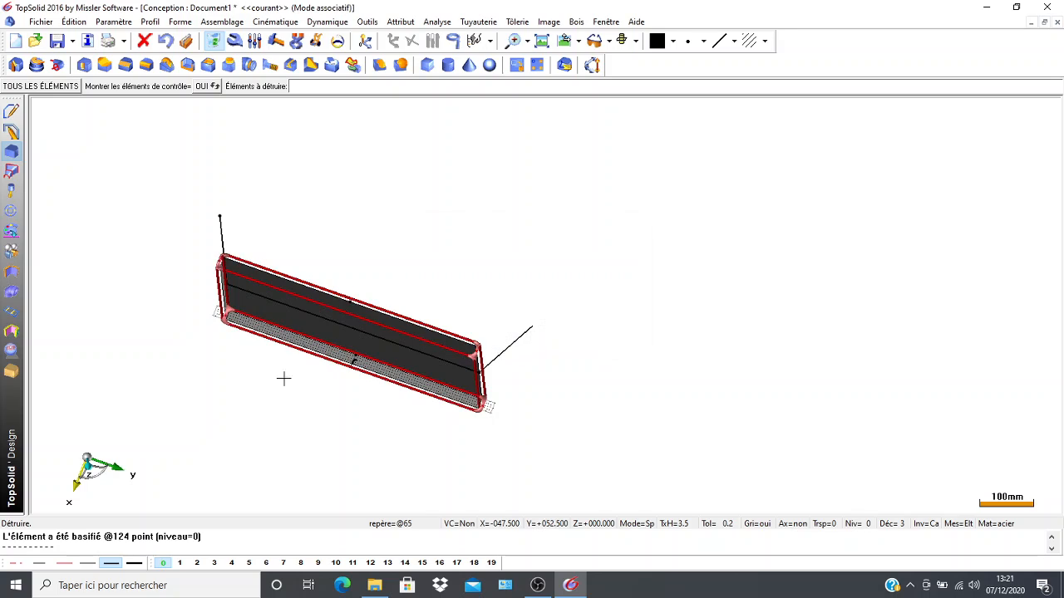
pyautogui.click(181, 565)
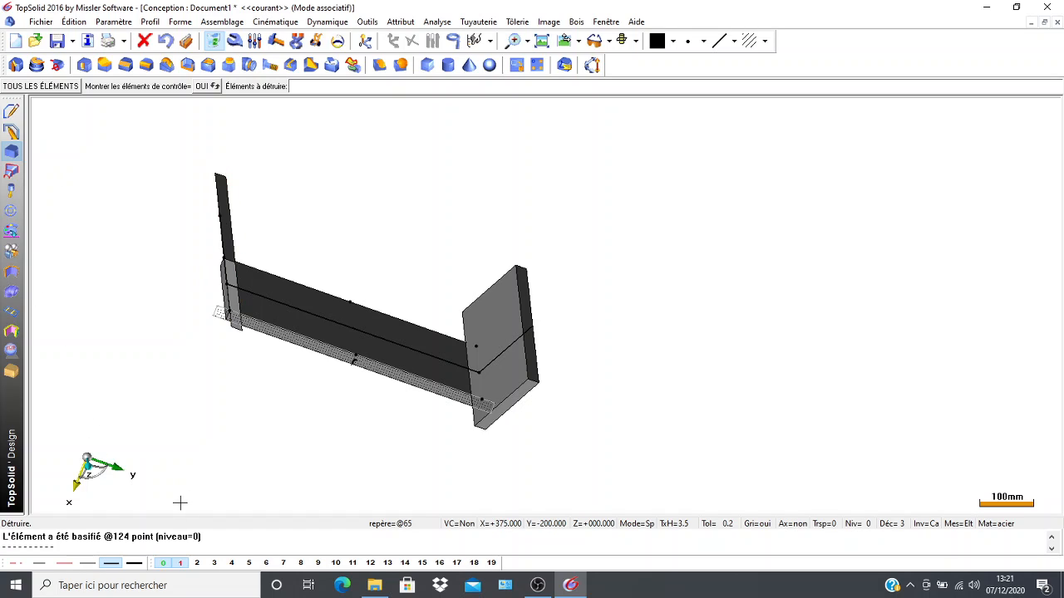
pyautogui.click(181, 565)
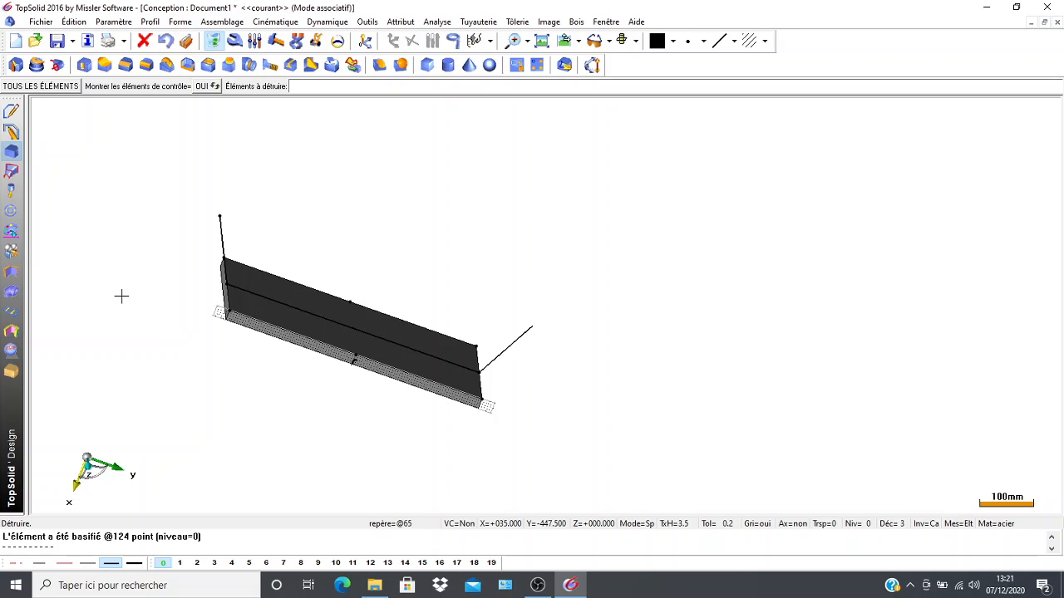
# Set the current coordinate system on the 300 mm end face of the plate.
pyautogui.moveTo(128, 216); pyautogui.dragTo(353, 256, button='middle')
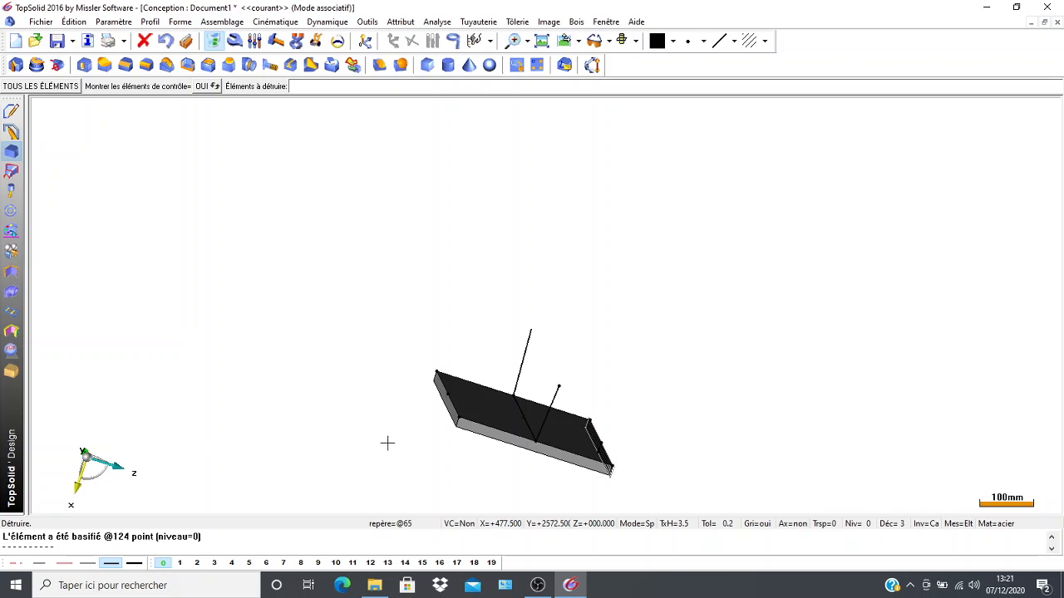
pyautogui.moveTo(377, 434); pyautogui.dragTo(252, 367, button='middle')
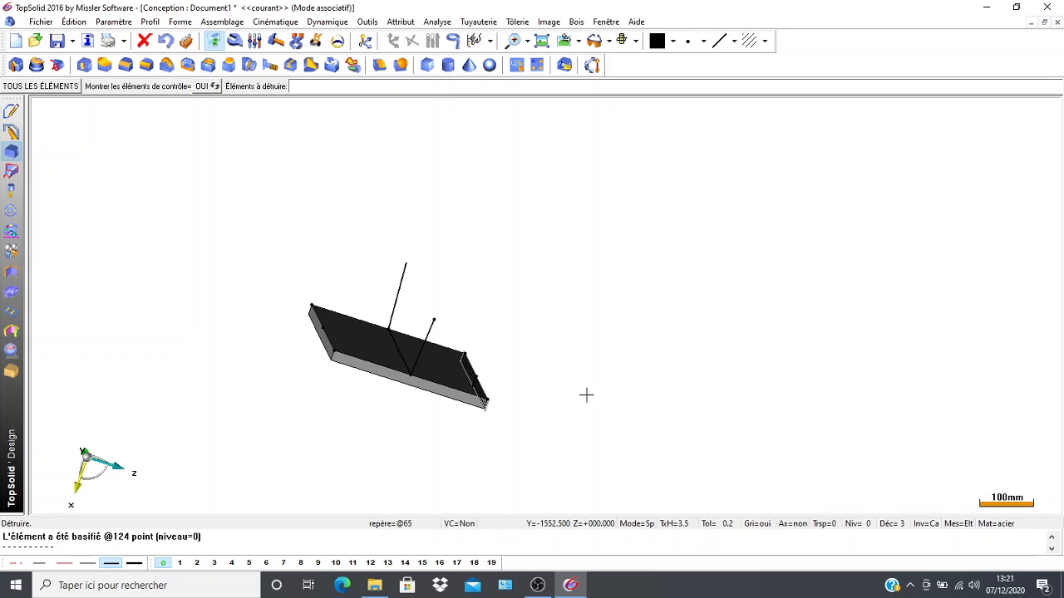
pyautogui.click(366, 42)
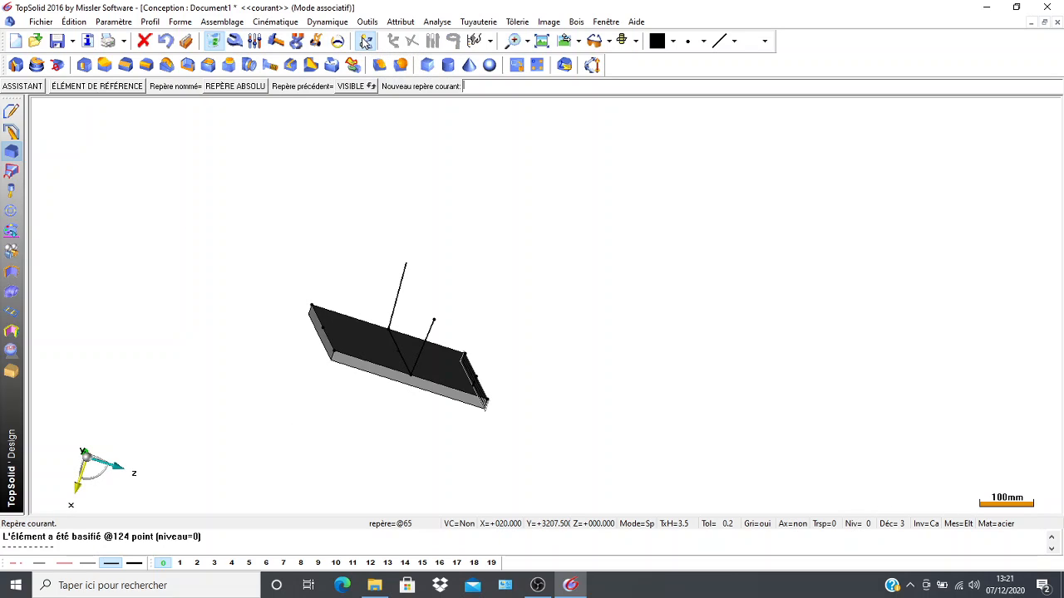
pyautogui.click(384, 372)
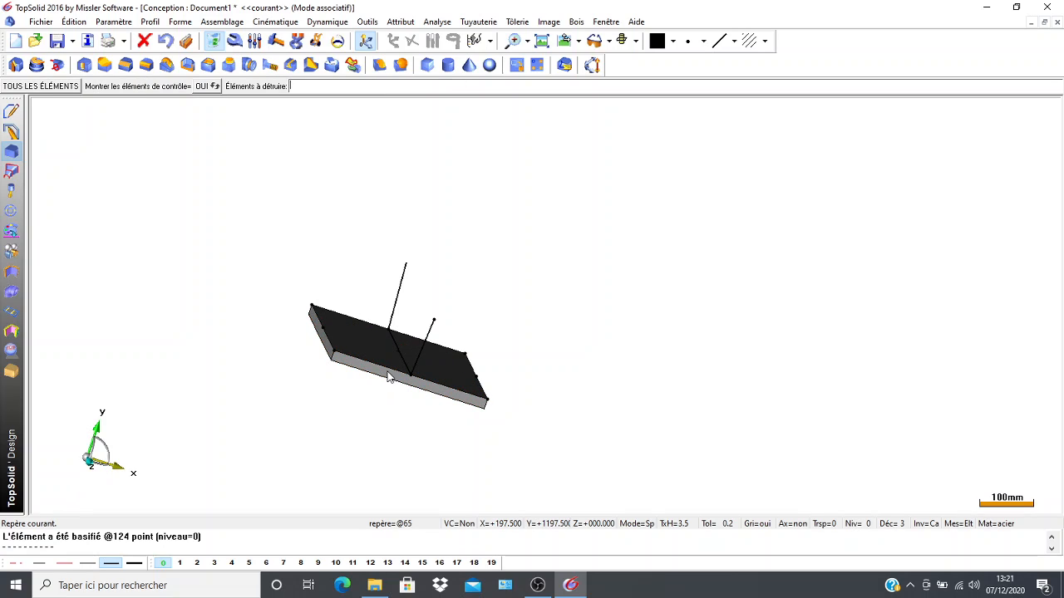
pyautogui.scroll(2, 403, 415)
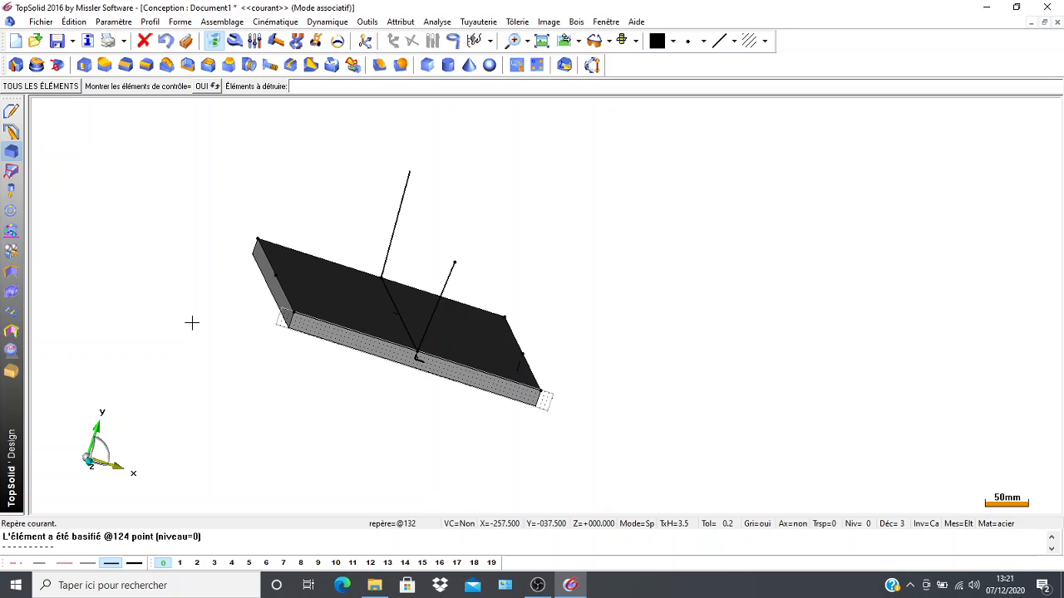
pyautogui.moveTo(192, 320); pyautogui.dragTo(124, 369, button='middle')
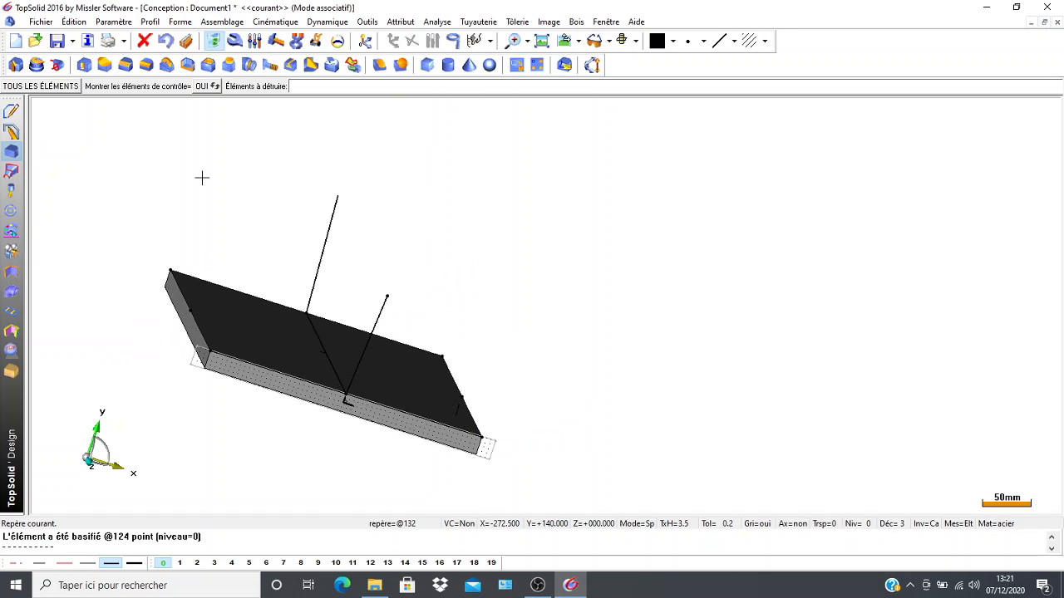
# Create a Cartesian point at X -60 and Y 120 from the midpoint of the plate's left long edge, and place its two dimensions.
pyautogui.click(563, 43)
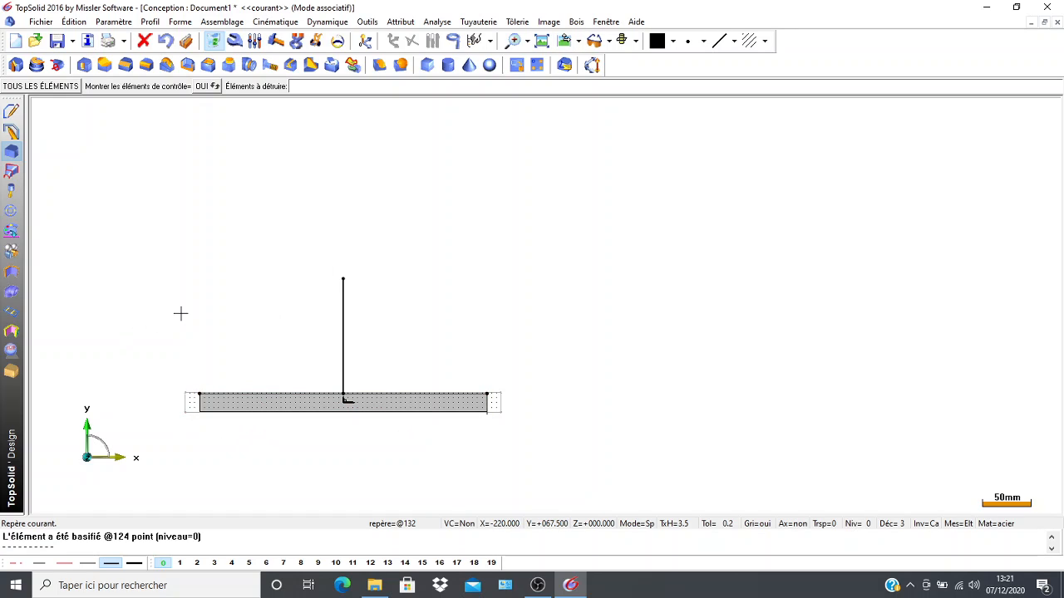
pyautogui.moveTo(180, 313); pyautogui.dragTo(230, 313, button='middle')
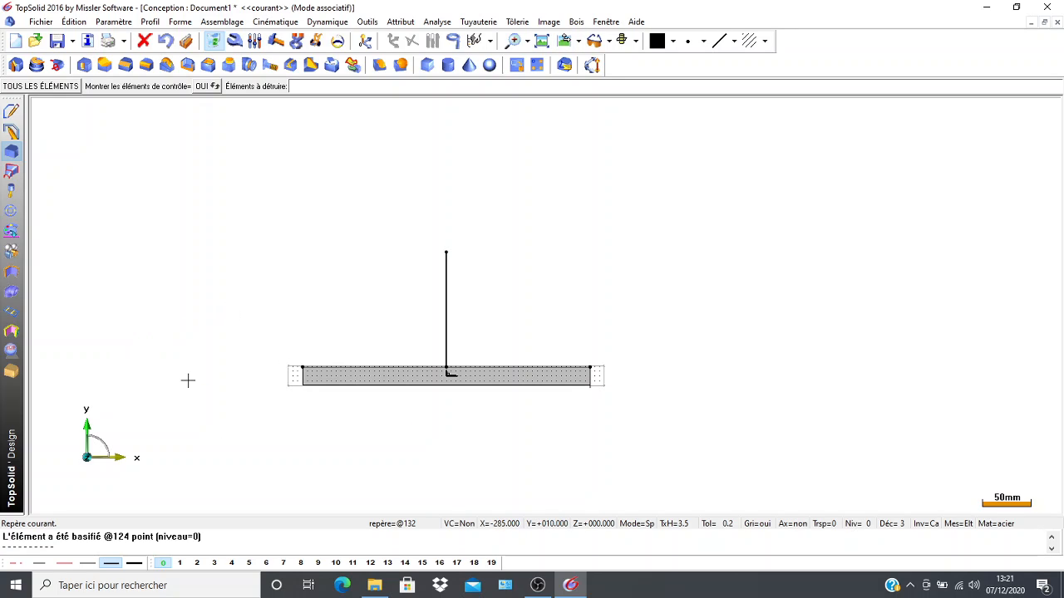
pyautogui.moveTo(195, 357)
pyautogui.mouseDown(button='middle')
pyautogui.moveTo(216, 358)
pyautogui.moveTo(205, 365)
pyautogui.mouseUp(button='middle')
pyautogui.scroll(-4, 192, 355)
pyautogui.scroll(6, 199, 303)
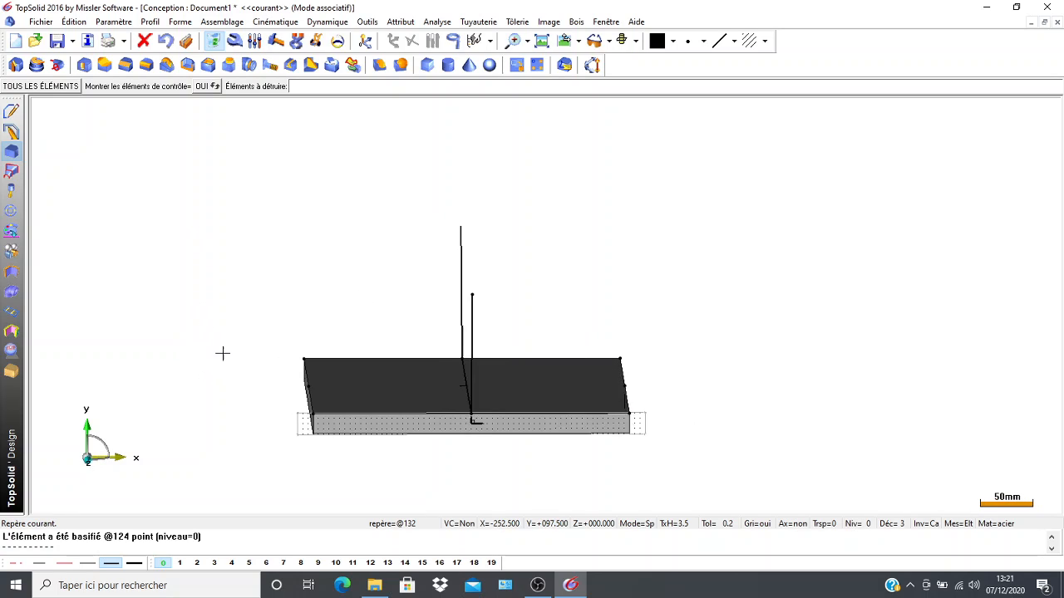
pyautogui.moveTo(281, 251); pyautogui.dragTo(200, 199, button='middle')
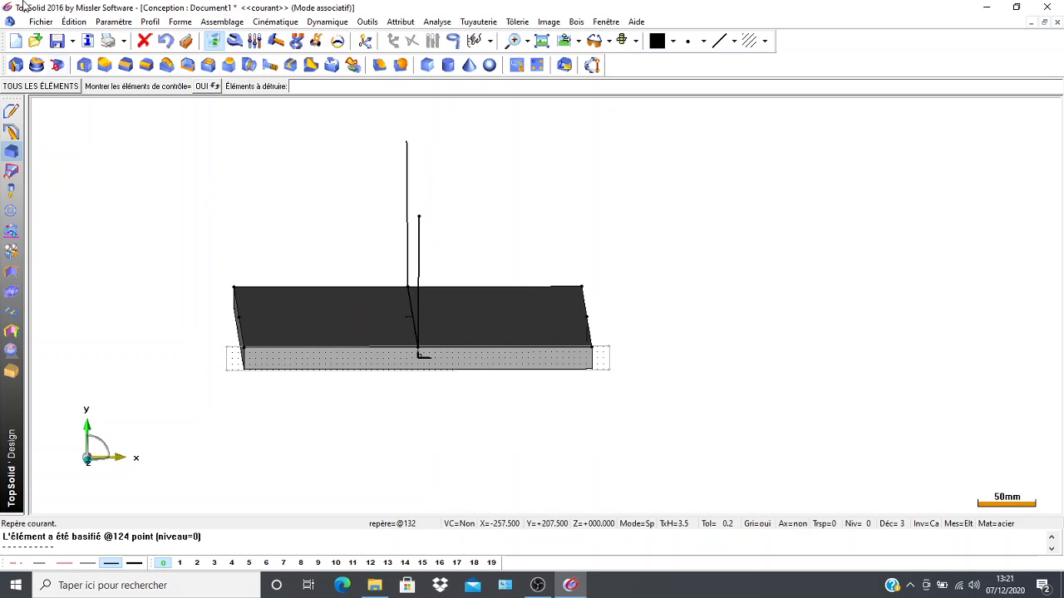
pyautogui.click(10, 113)
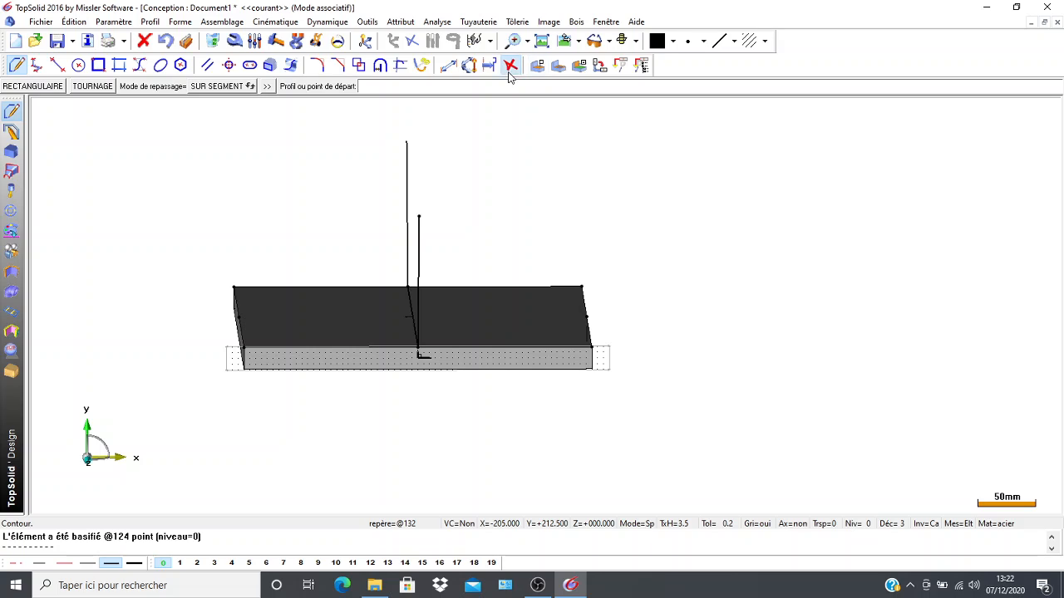
pyautogui.click(412, 41)
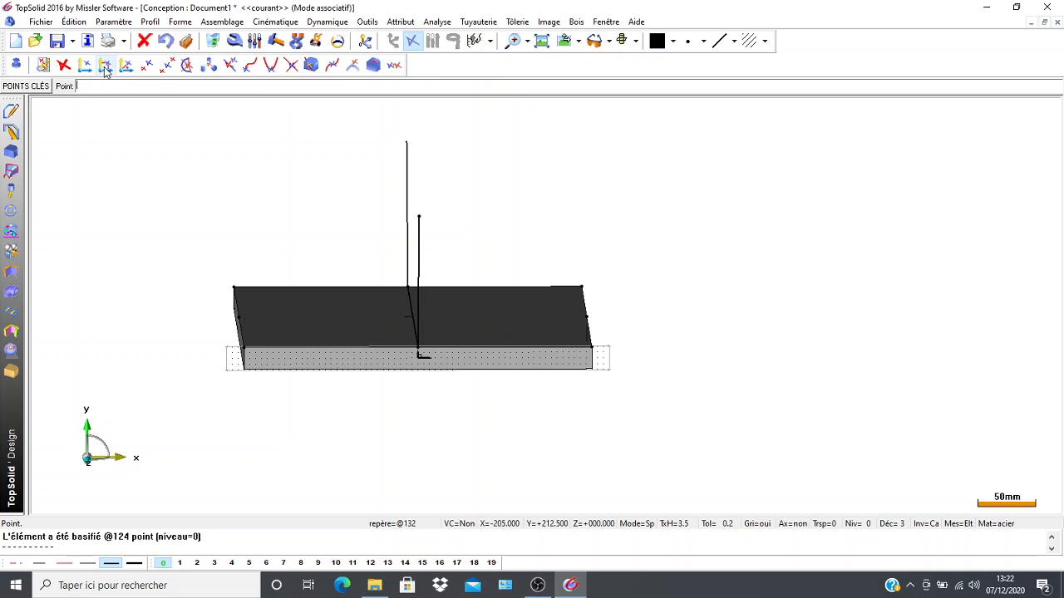
pyautogui.click(105, 66)
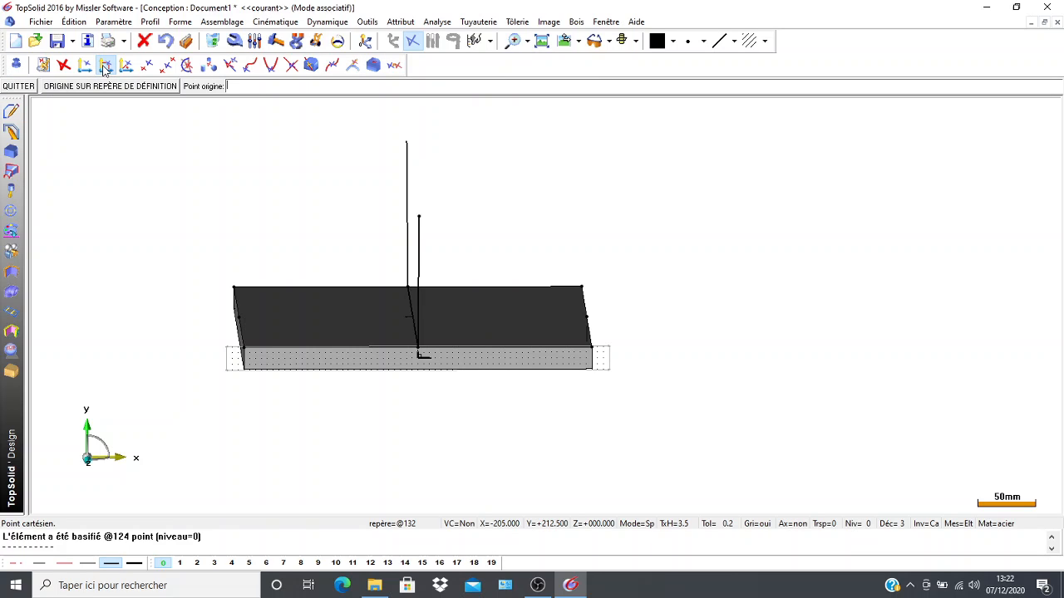
pyautogui.click(239, 318)
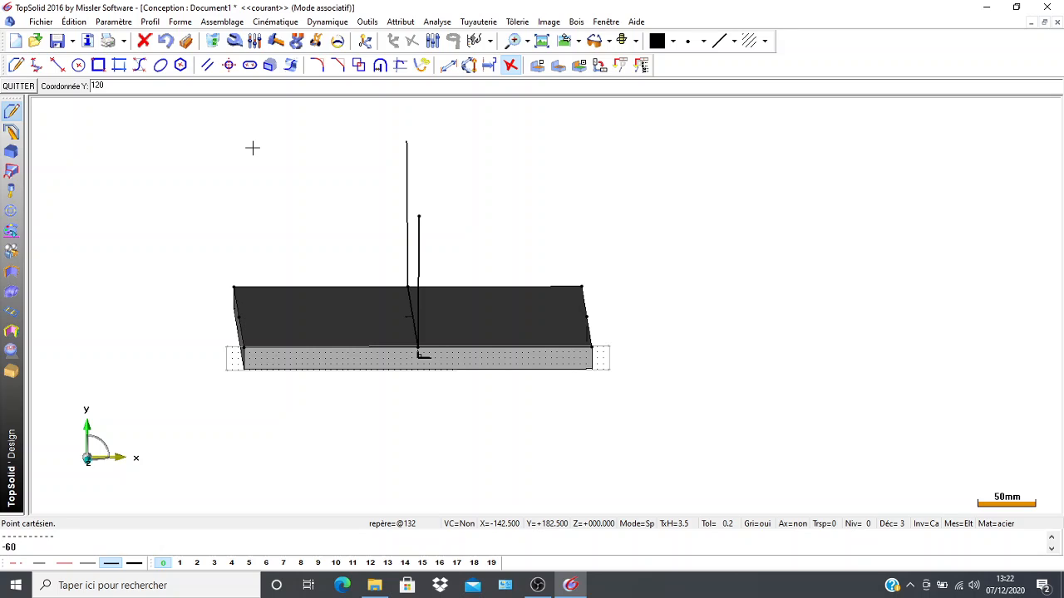
pyautogui.press('Return')
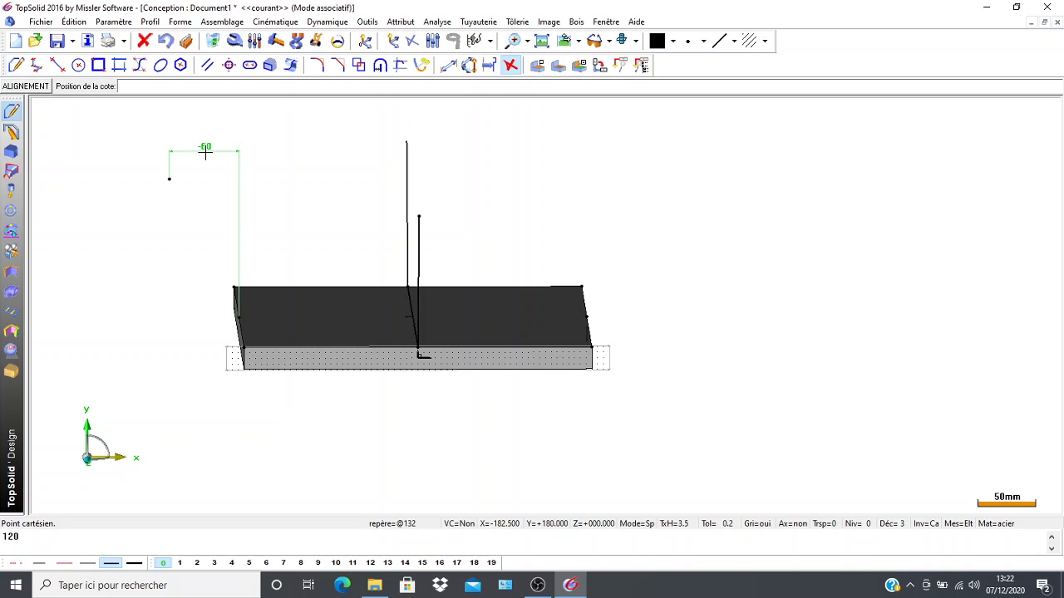
pyautogui.click(192, 228)
pyautogui.click(131, 251)
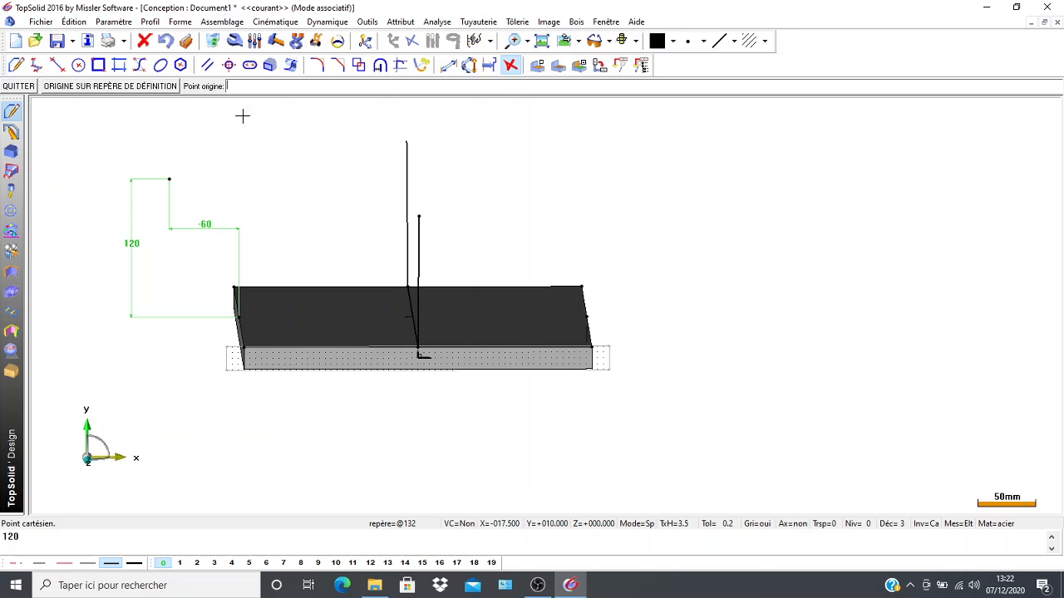
# Delete the -60 and 120 dimensions of the Cartesian point.
pyautogui.click(214, 43)
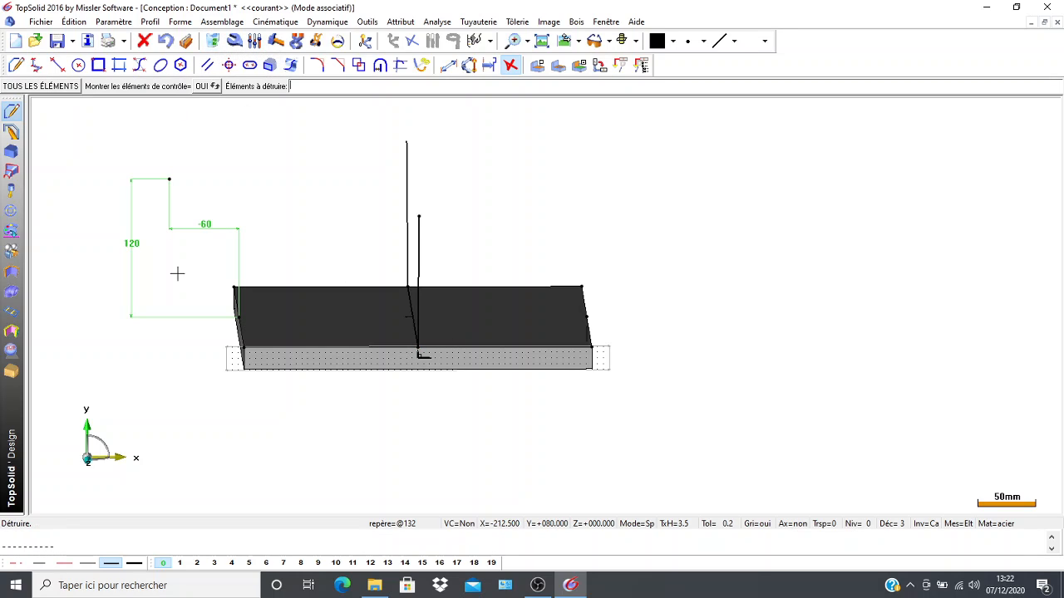
pyautogui.click(205, 231)
pyautogui.click(127, 241)
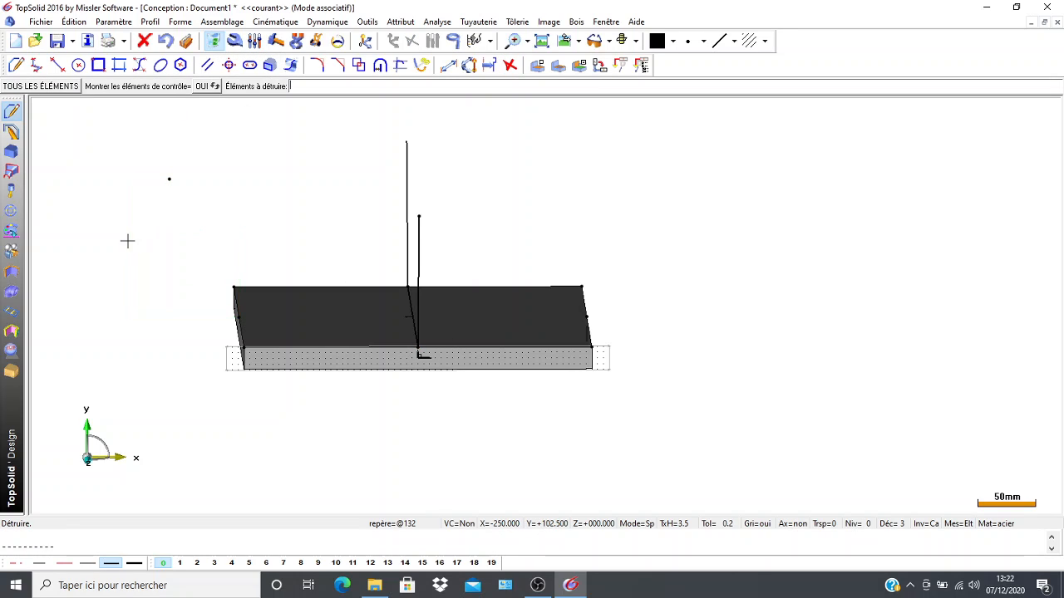
# Draw a line from the Cartesian point to the midpoint of the plate's left long edge.
pyautogui.click(57, 65)
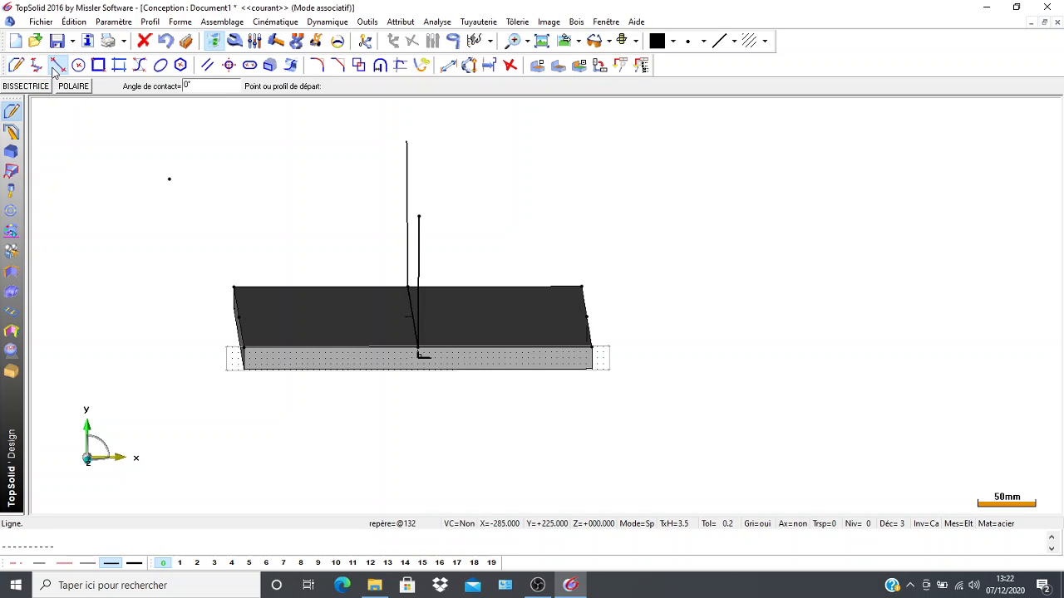
pyautogui.click(169, 179)
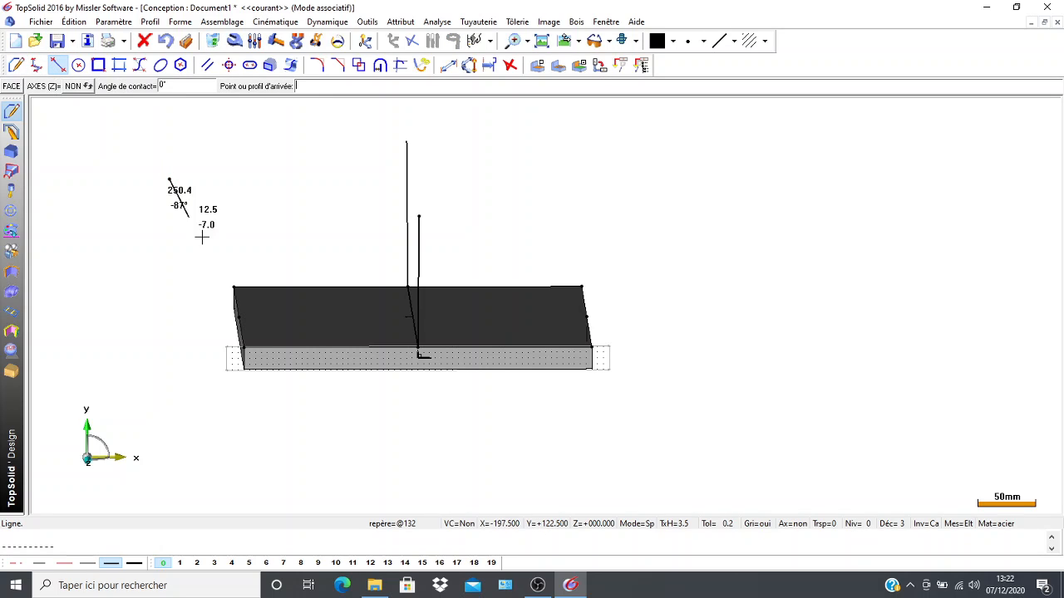
pyautogui.click(239, 317)
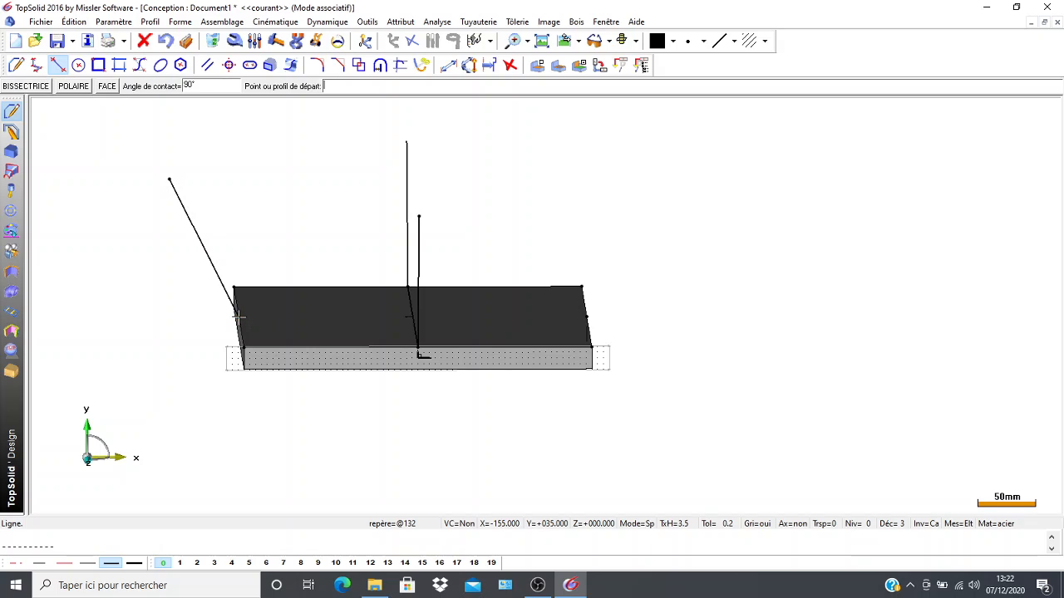
# Create a parallel of the slanted line at a distance of 19 mm towards the plate, and delete its dimension.
pyautogui.click(208, 65)
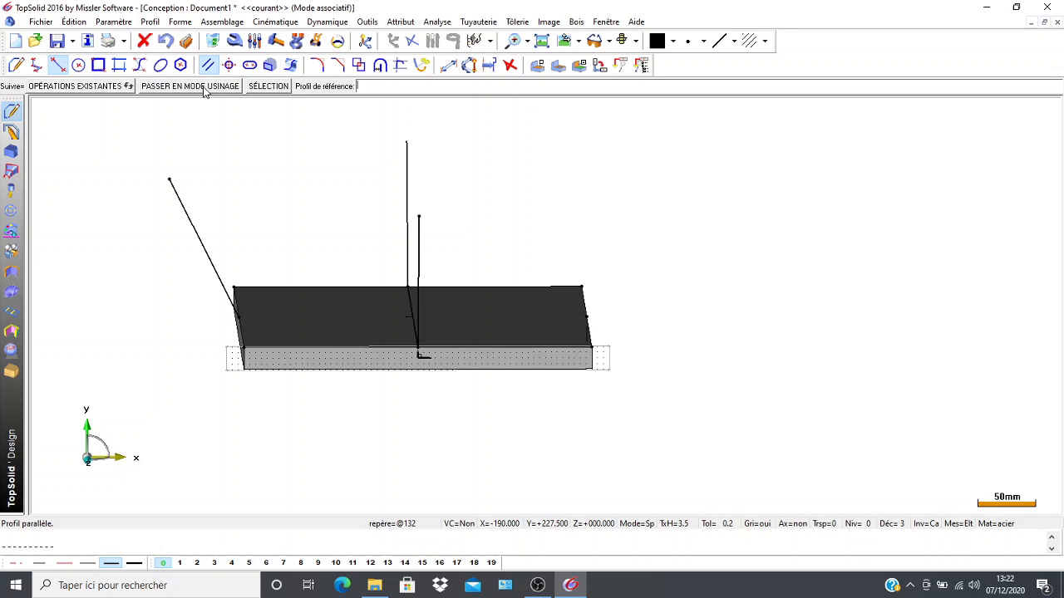
pyautogui.click(192, 233)
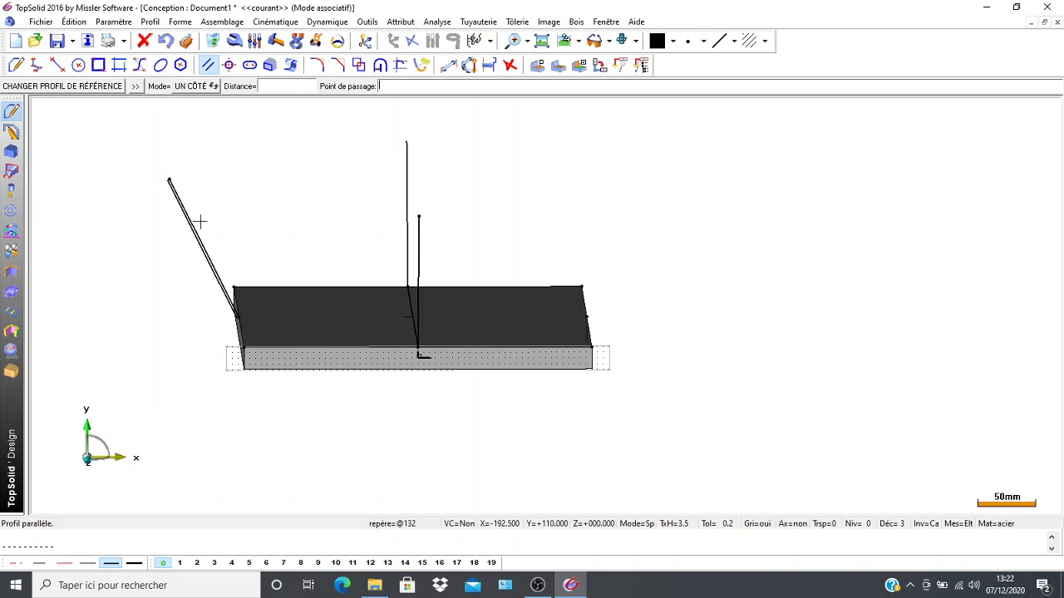
pyautogui.click(274, 88)
pyautogui.write('19')
pyautogui.press('Return')
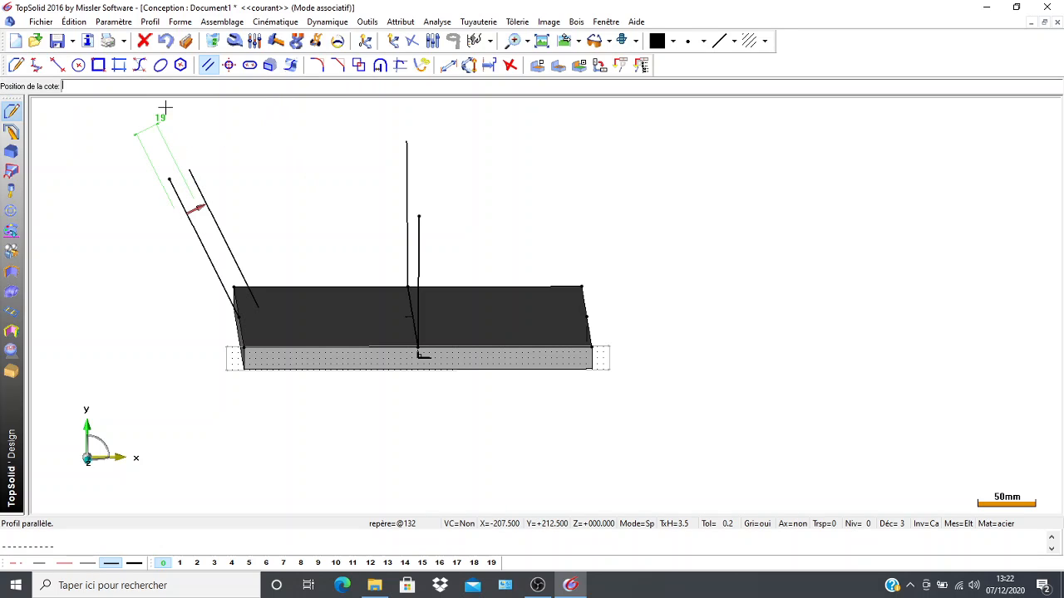
pyautogui.click(213, 40)
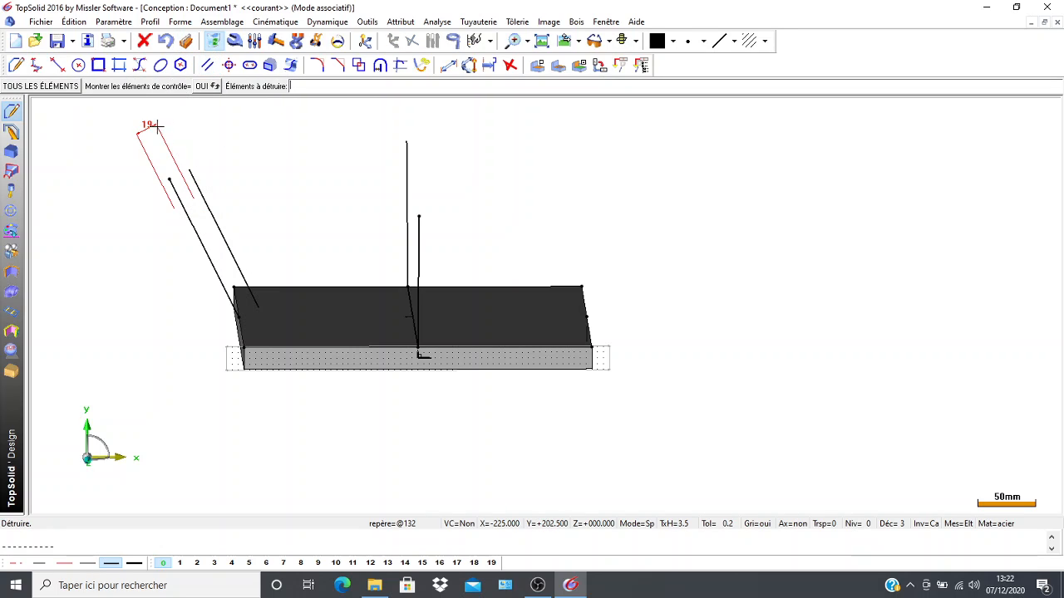
pyautogui.scroll(2, 150, 277)
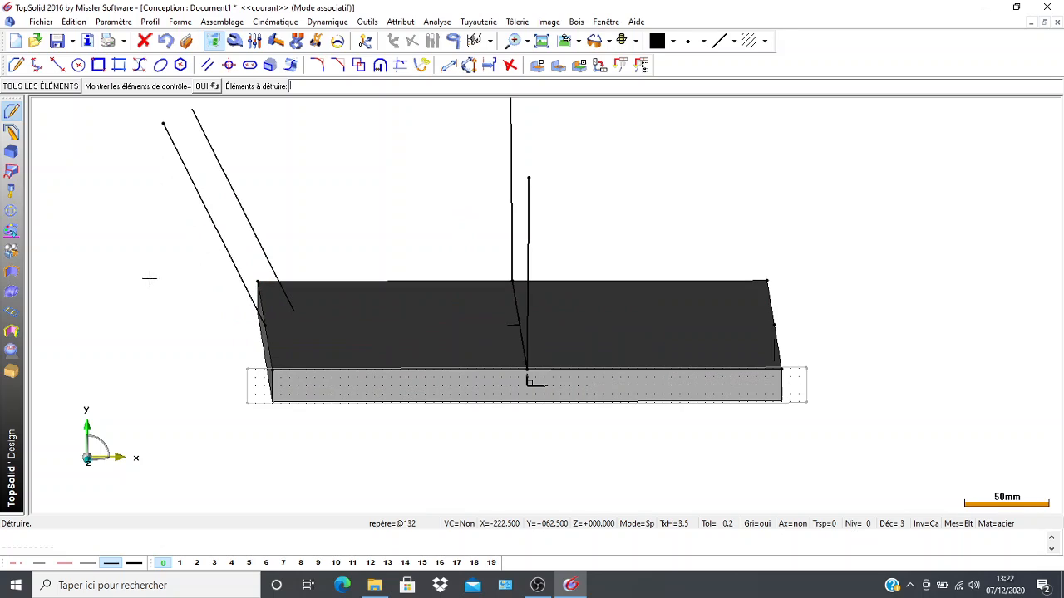
# Draw a line across the plate's upper face between the midpoints of its two long edges.
pyautogui.moveTo(146, 268); pyautogui.dragTo(86, 240, button='middle')
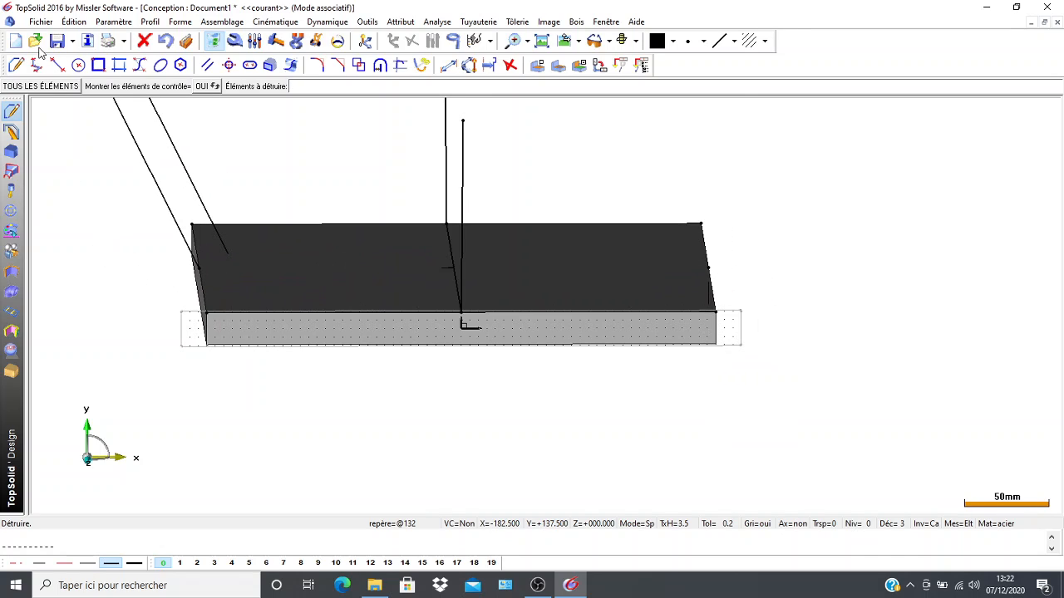
pyautogui.click(58, 65)
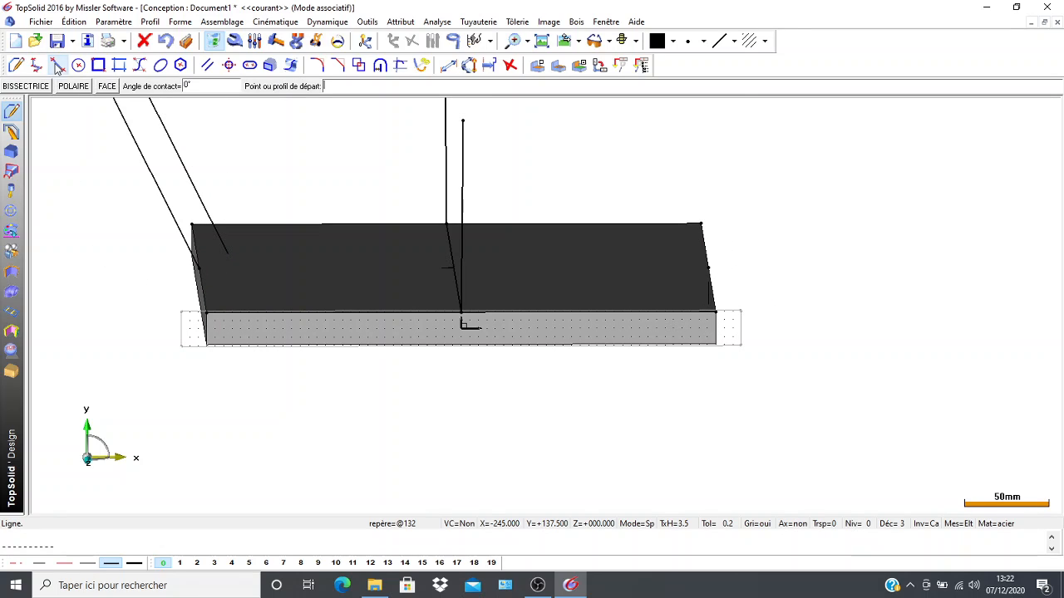
pyautogui.click(200, 267)
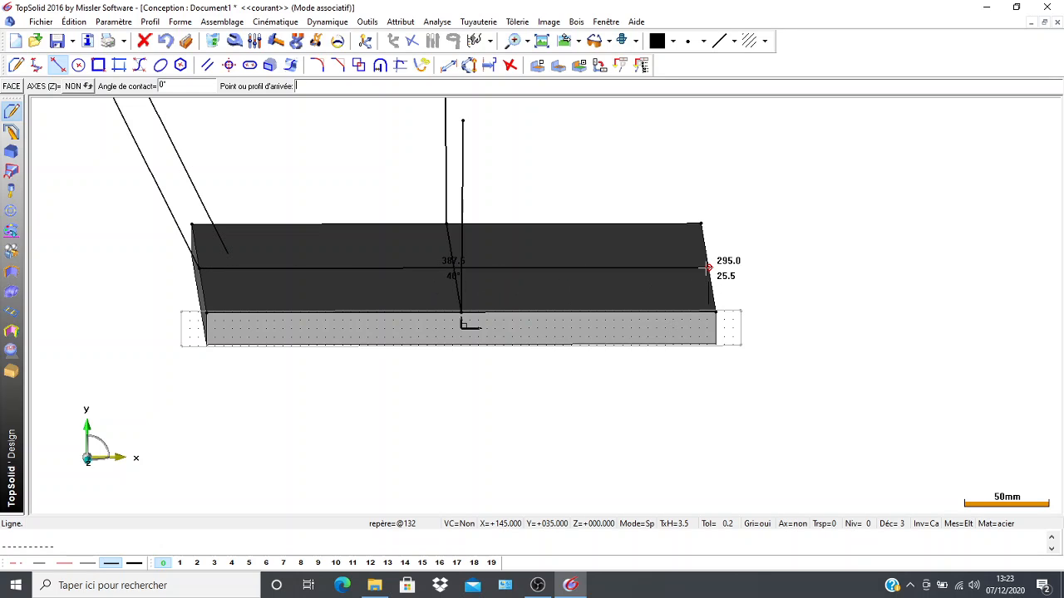
pyautogui.click(708, 268)
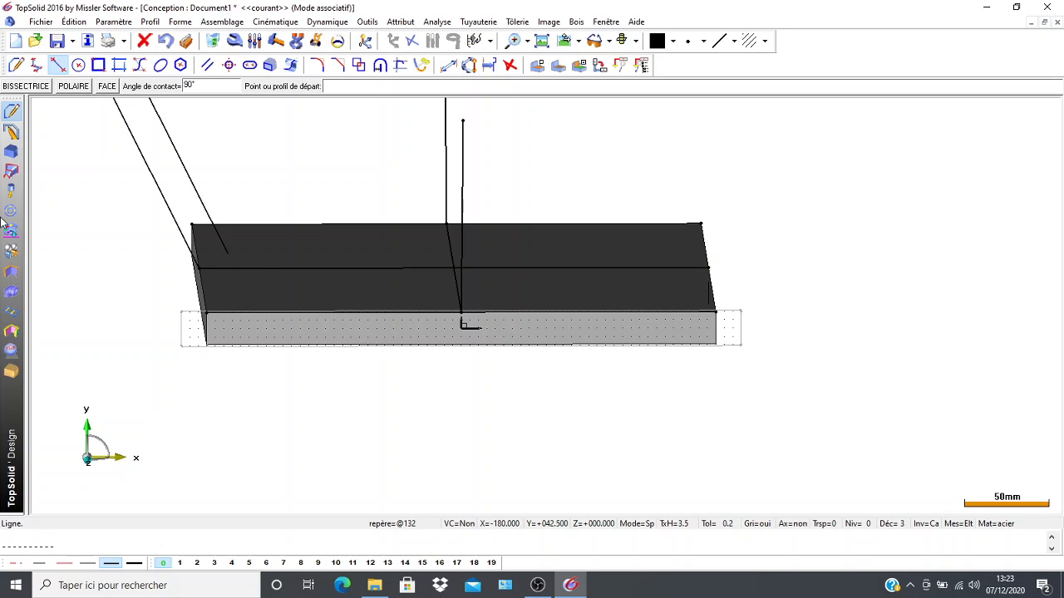
# Create a profile-profile intersection point between the 19 mm slanted parallel and the line across the plate.
pyautogui.scroll(2, 140, 353)
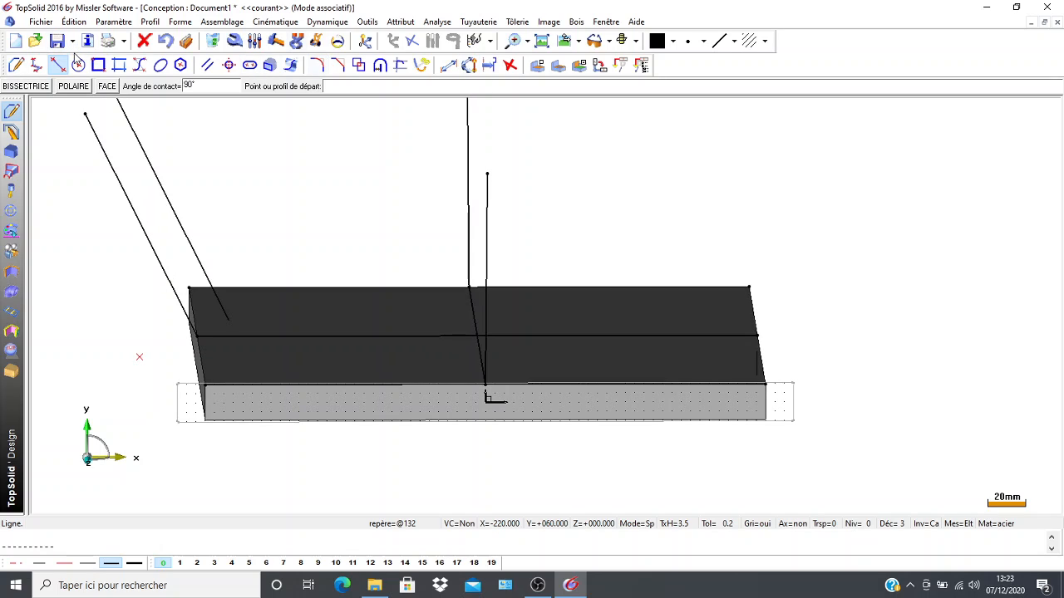
pyautogui.click(509, 66)
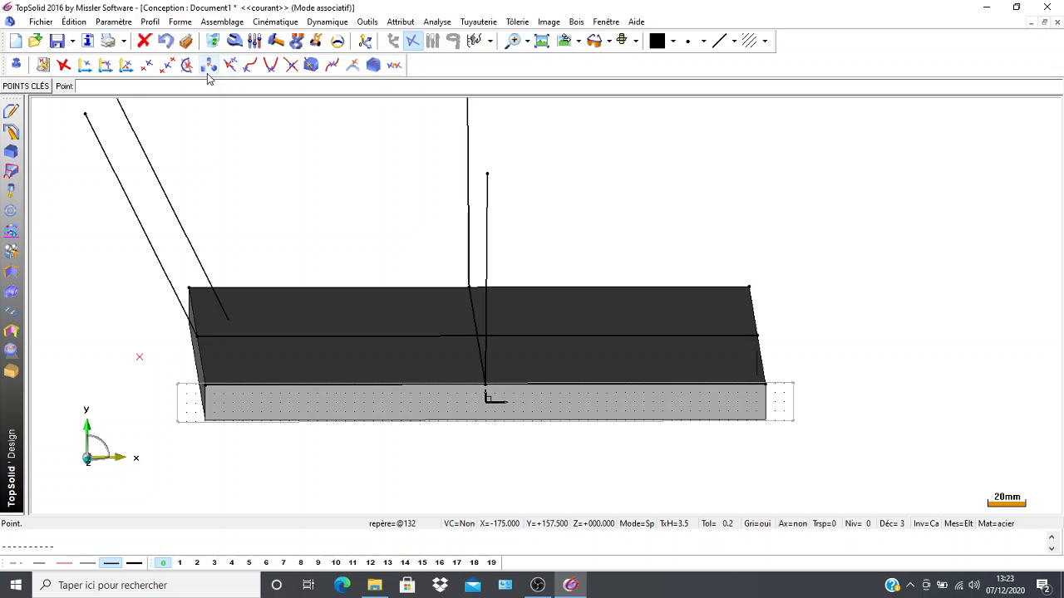
pyautogui.click(291, 65)
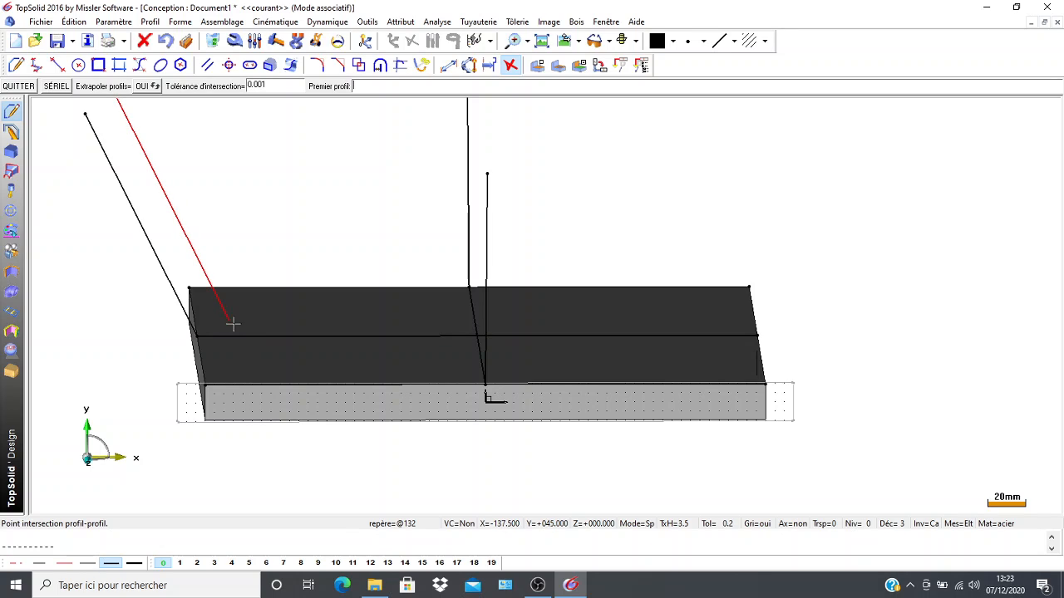
pyautogui.click(207, 281)
pyautogui.click(231, 338)
# Create a parallel of the line across the plate passing through the Cartesian point, and delete its 120 dimension.
pyautogui.scroll(-3, 89, 203)
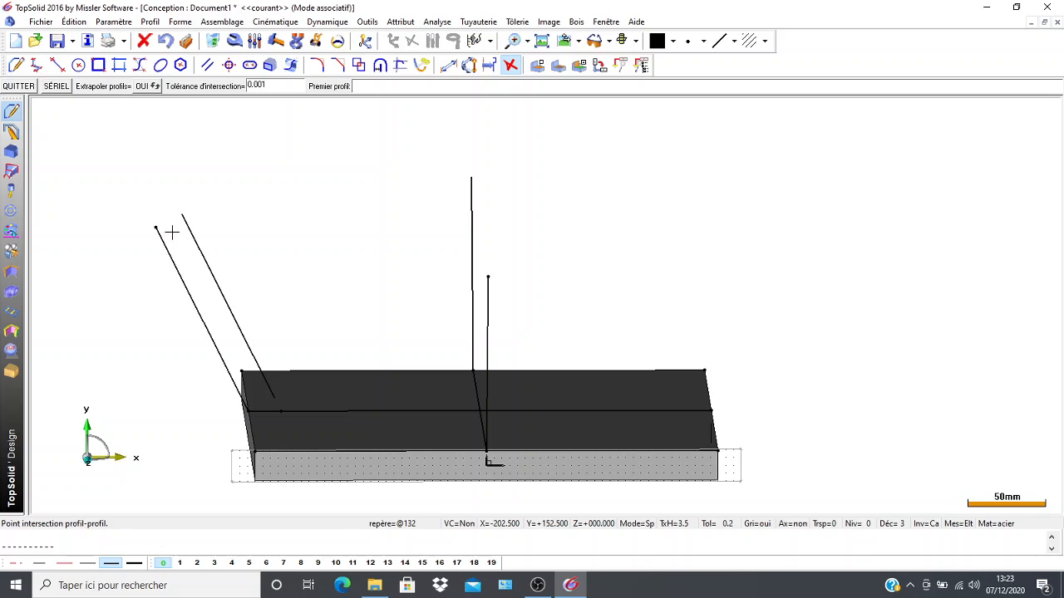
pyautogui.click(208, 66)
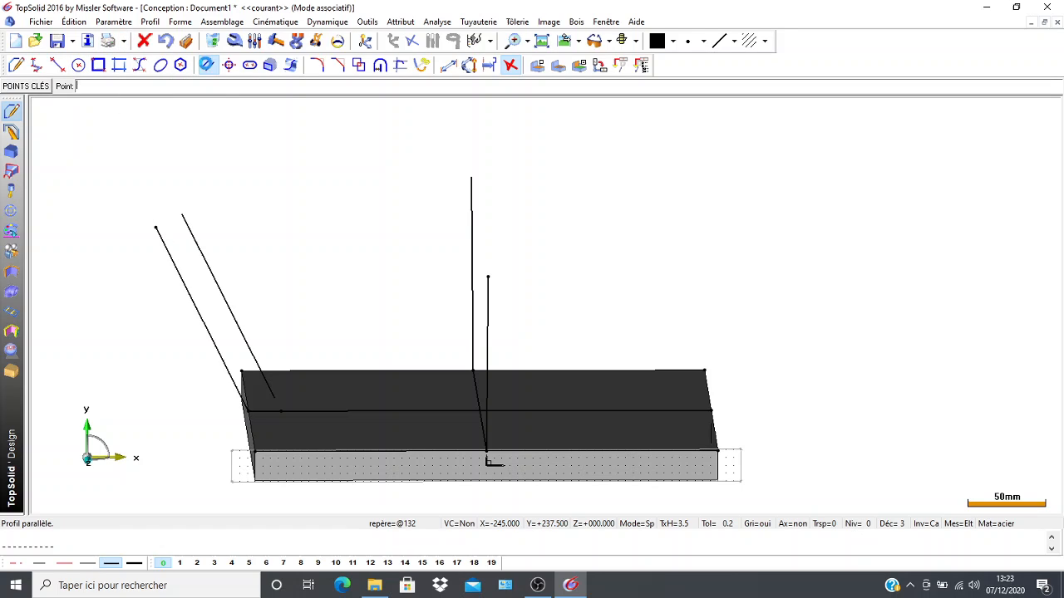
pyautogui.click(370, 411)
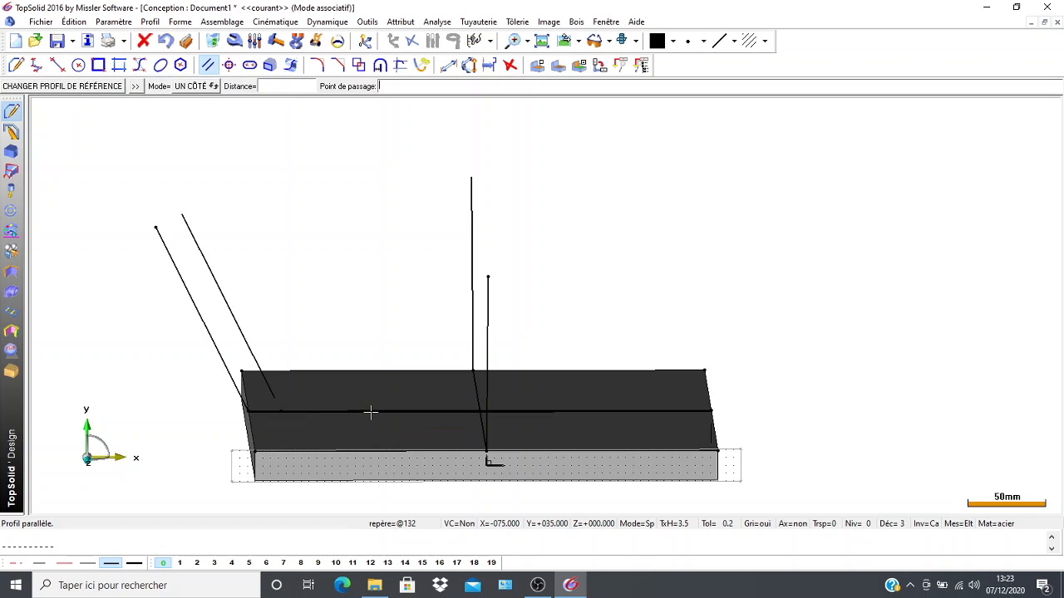
pyautogui.click(154, 226)
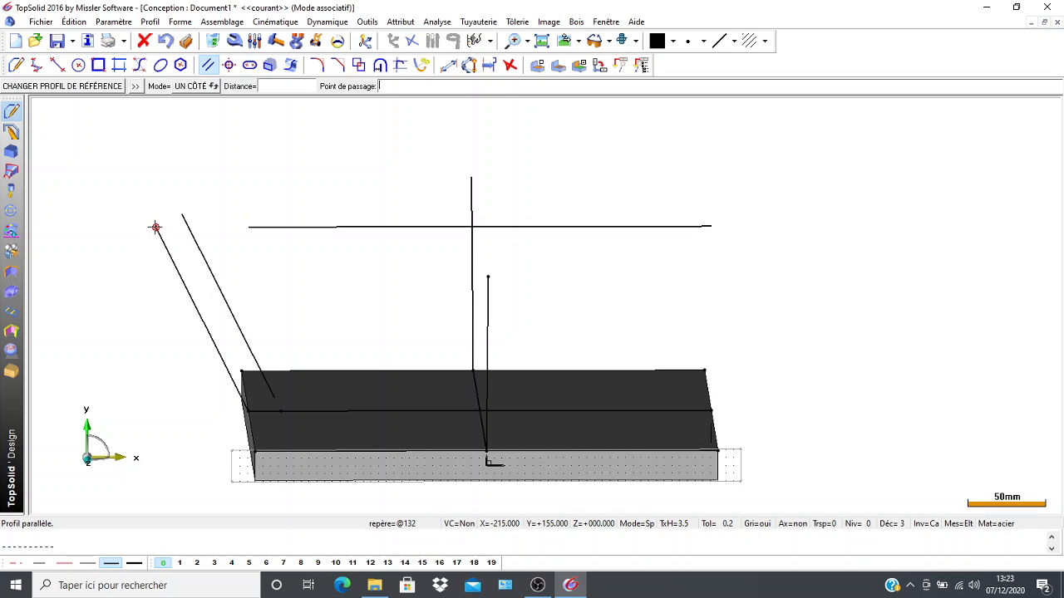
pyautogui.click(87, 172)
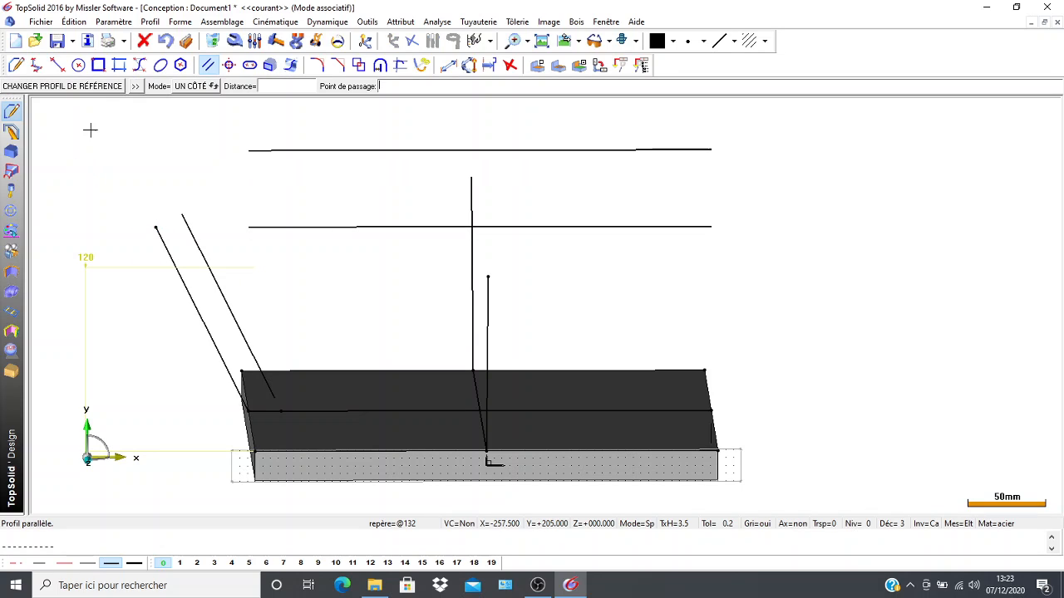
pyautogui.click(213, 41)
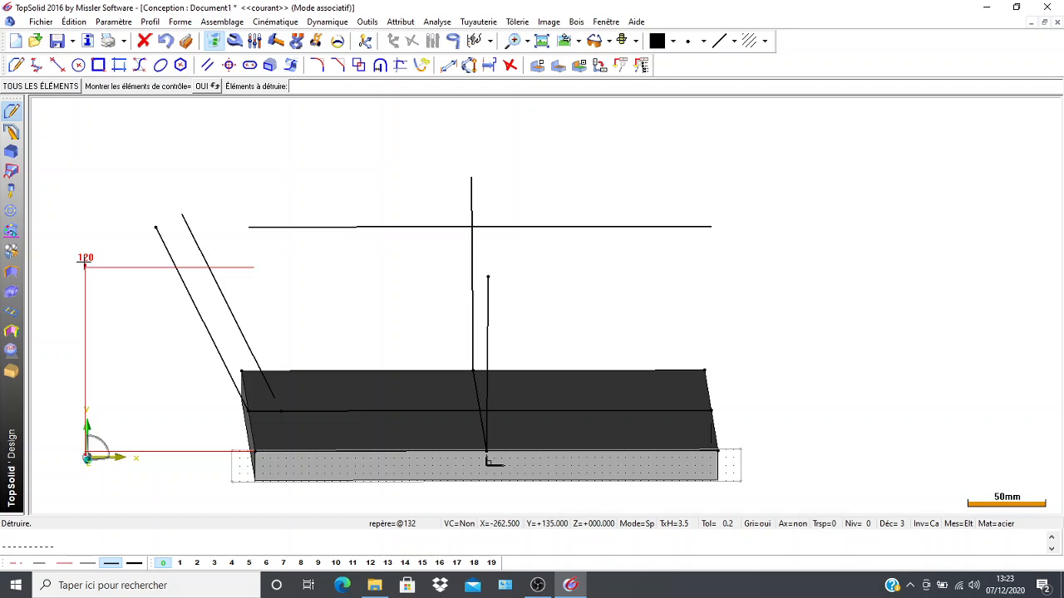
pyautogui.click(85, 263)
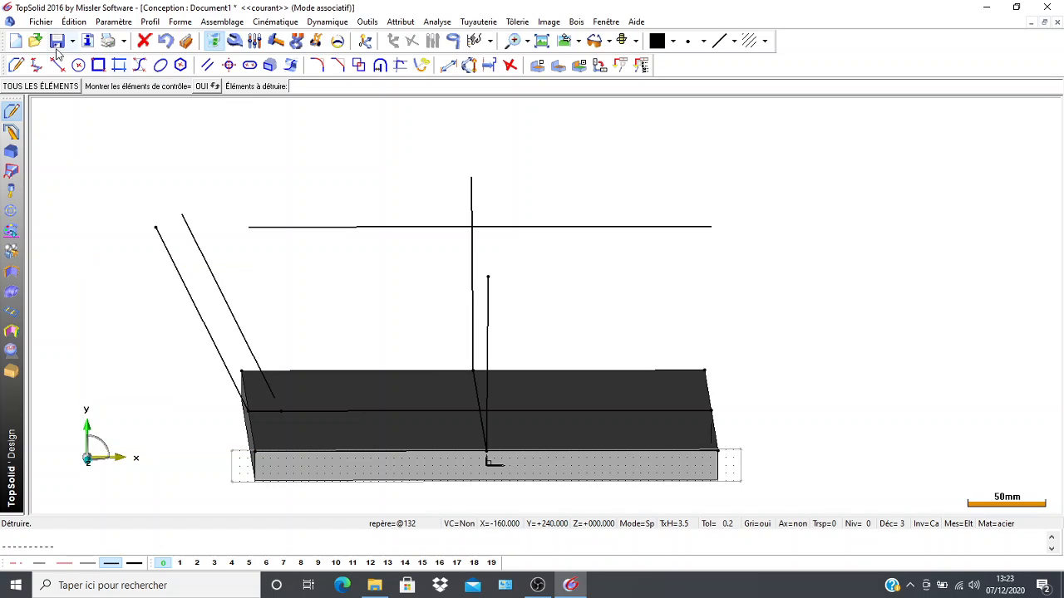
# Create the intersection point of the raised horizontal line and the slanted parallel, and delete the slanted parallel.
pyautogui.click(413, 42)
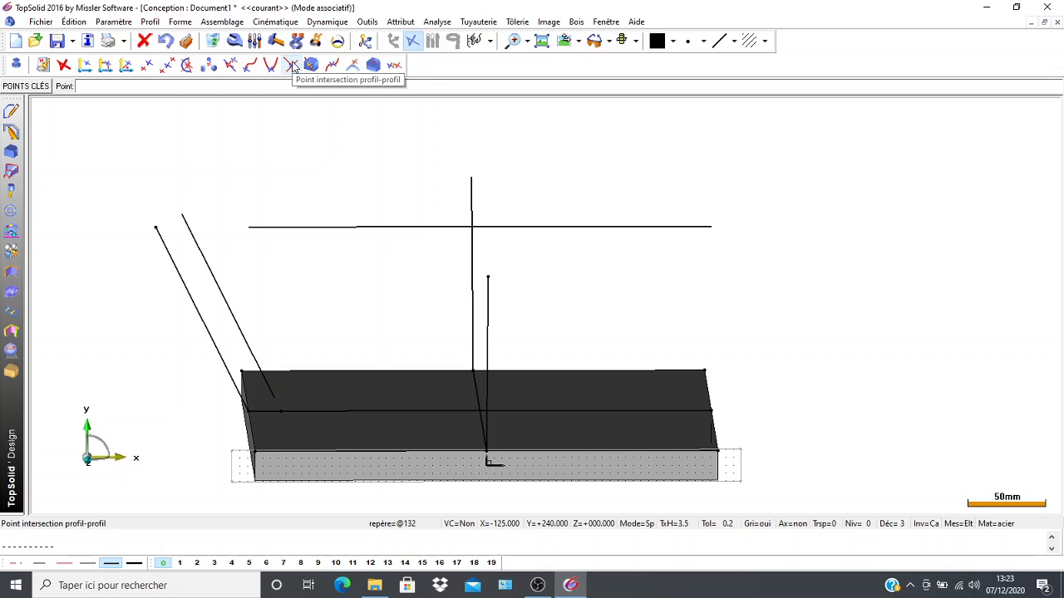
pyautogui.click(291, 67)
pyautogui.click(293, 226)
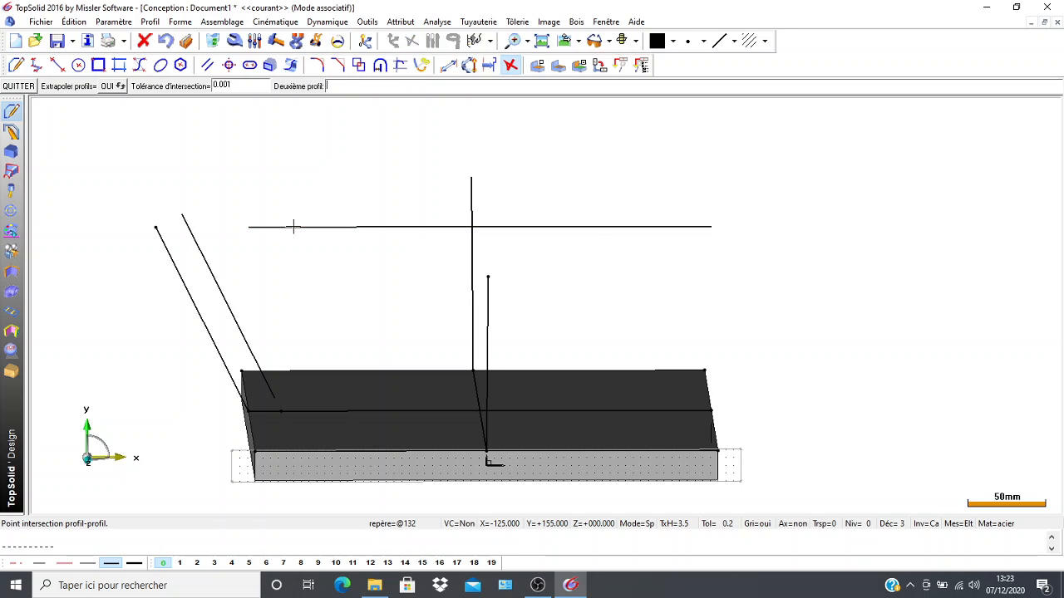
pyautogui.click(192, 232)
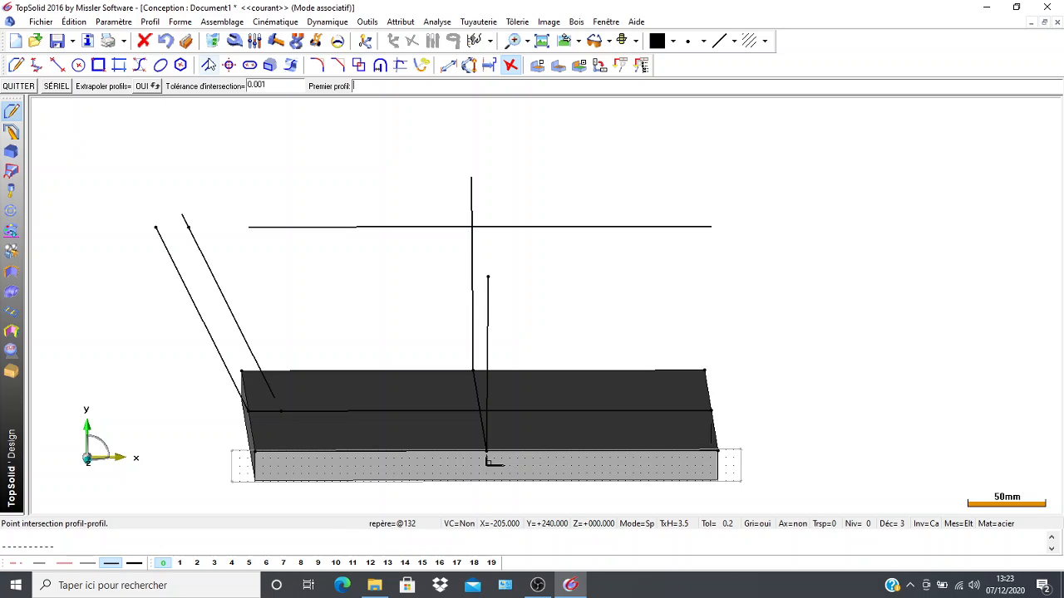
pyautogui.click(213, 40)
pyautogui.click(206, 262)
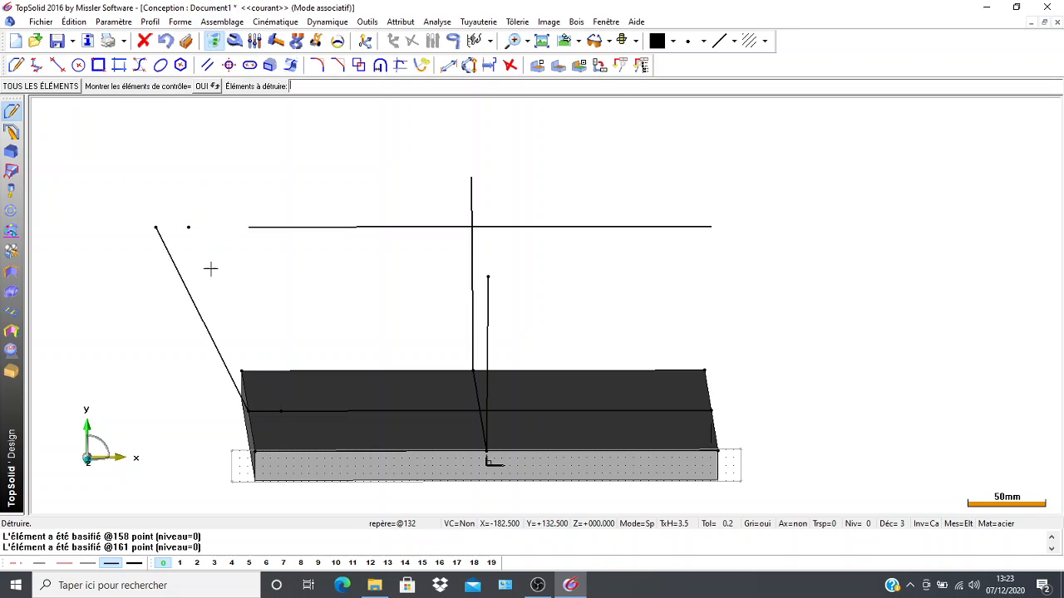
# Draw a closed four-sided contour for the slanted wall through the Cartesian point, both intersection points and the left edge midpoint.
pyautogui.scroll(1, 495, 391)
pyautogui.moveTo(161, 317); pyautogui.dragTo(102, 261, button='middle')
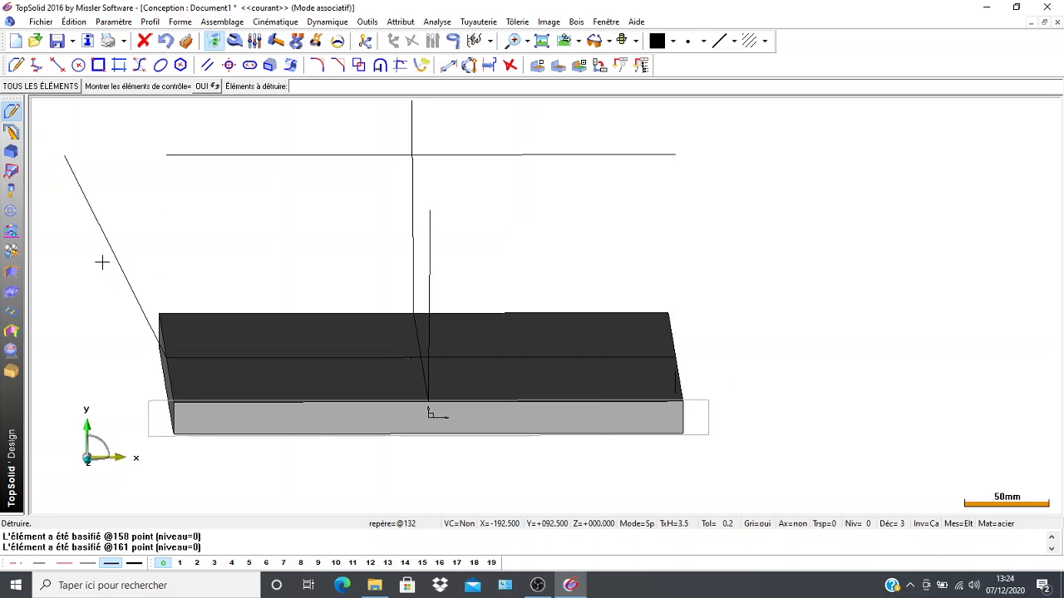
pyautogui.moveTo(52, 289); pyautogui.dragTo(141, 300, button='middle')
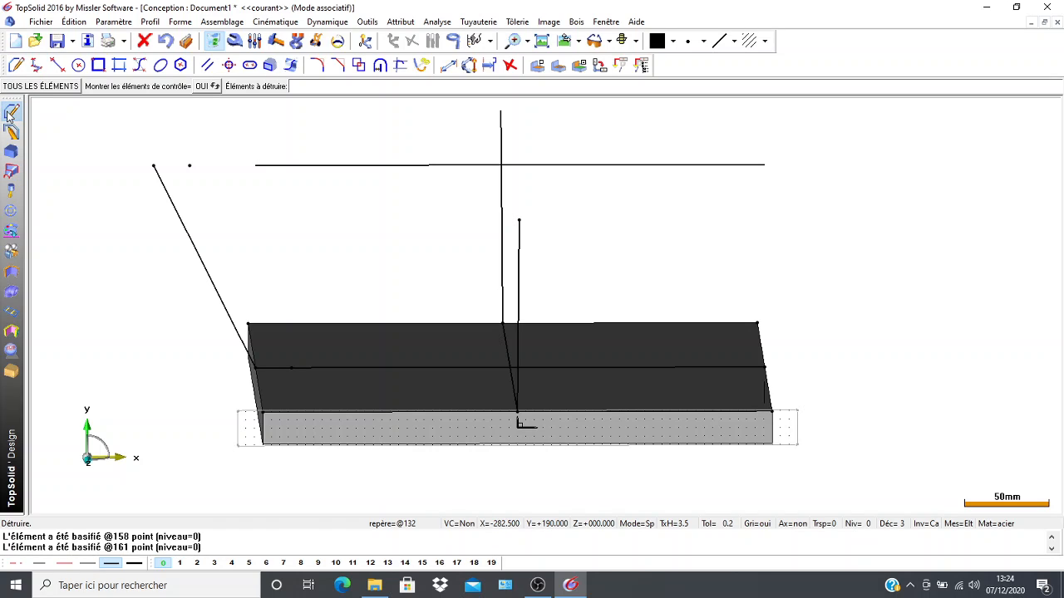
pyautogui.click(20, 64)
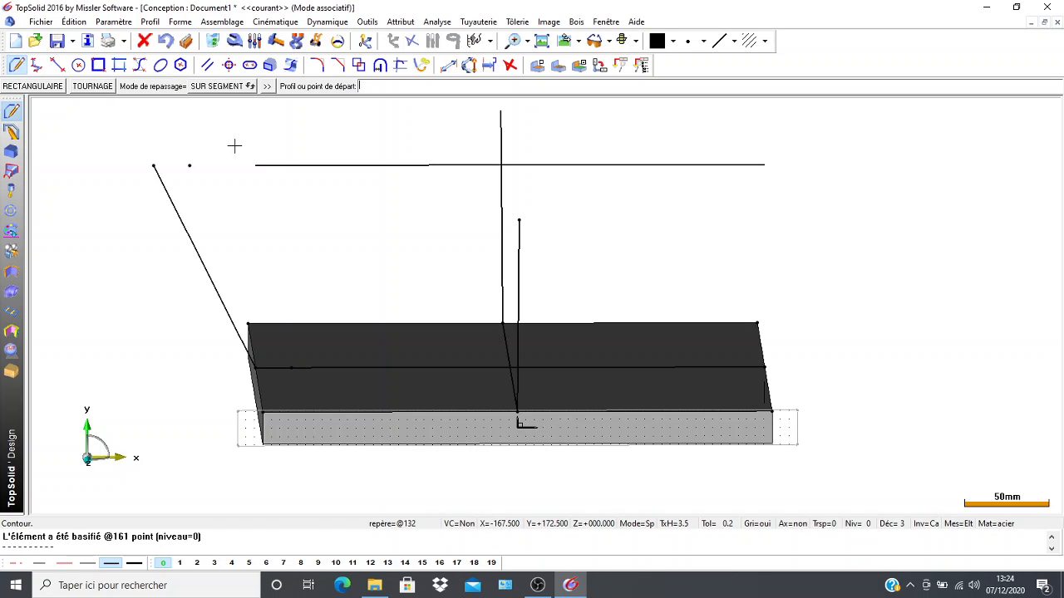
pyautogui.click(153, 165)
pyautogui.click(189, 165)
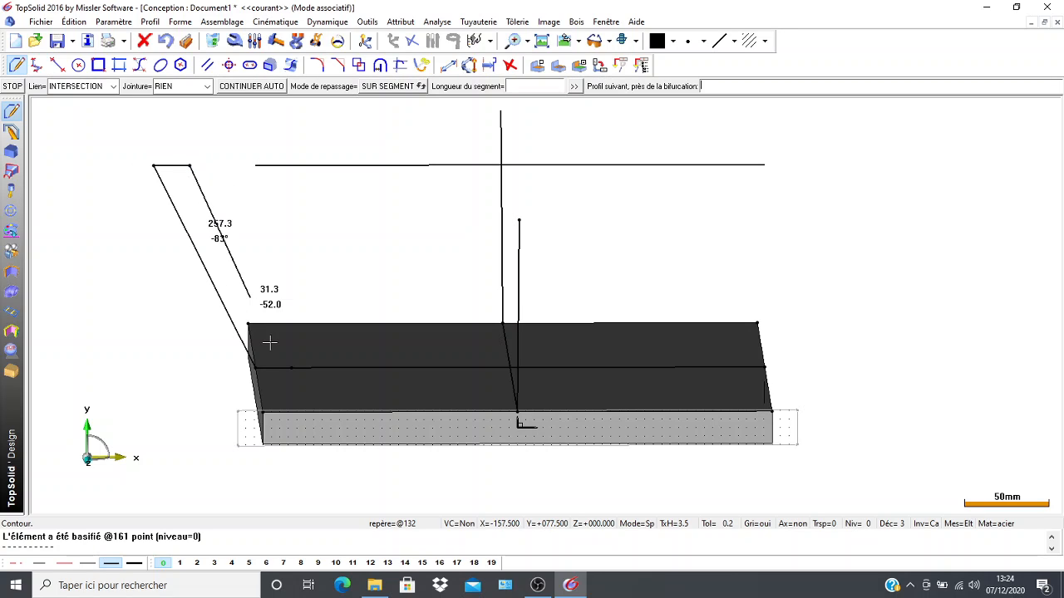
pyautogui.click(291, 367)
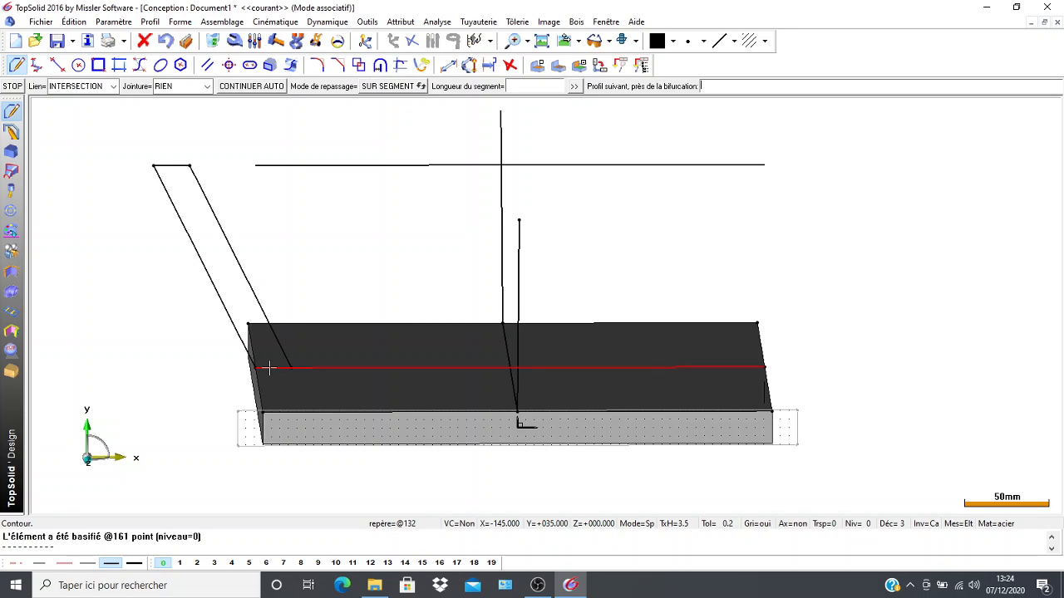
pyautogui.click(254, 367)
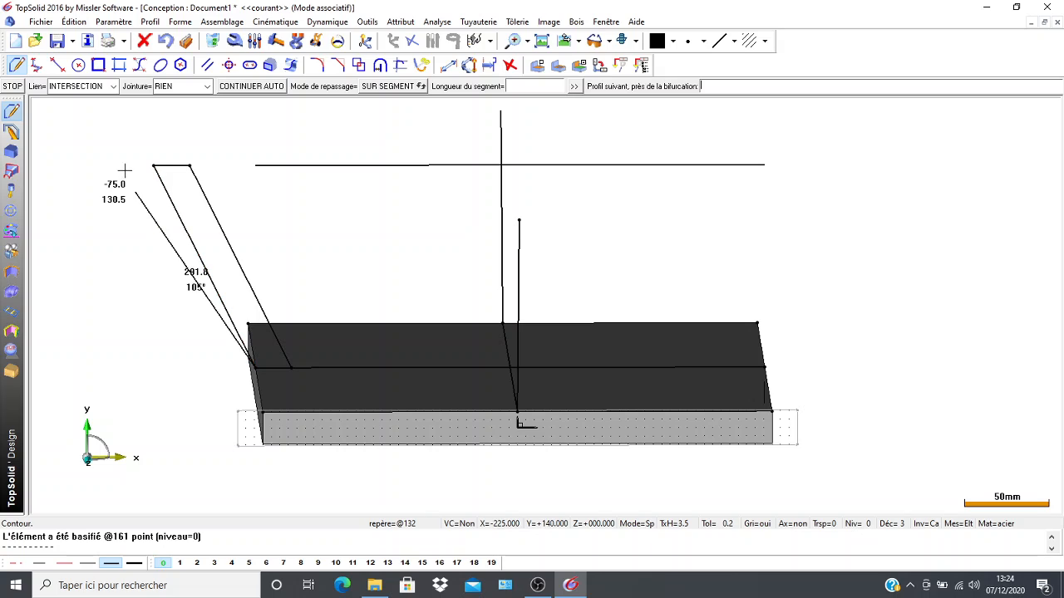
pyautogui.click(153, 165)
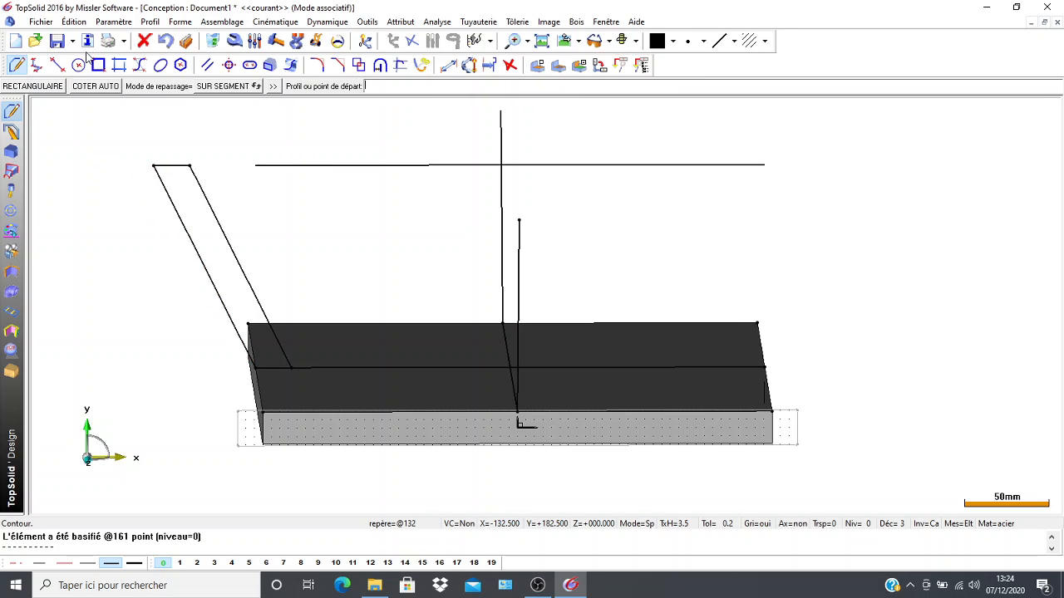
# Extrude the left slanted wall contour as a solid with centred alignment, about 1710 mm long.
pyautogui.click(10, 151)
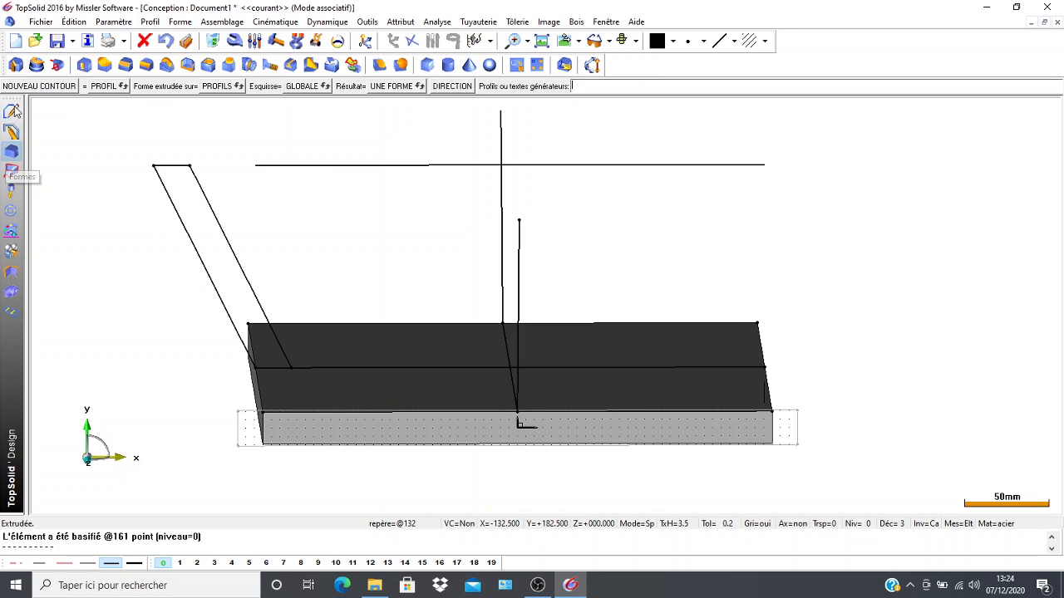
pyautogui.click(15, 66)
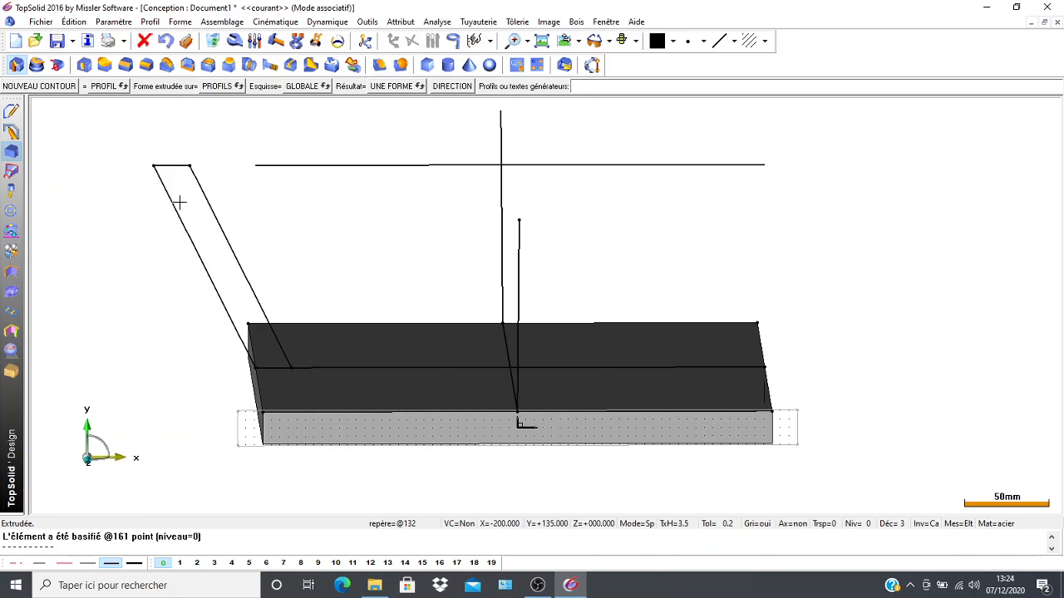
pyautogui.click(169, 202)
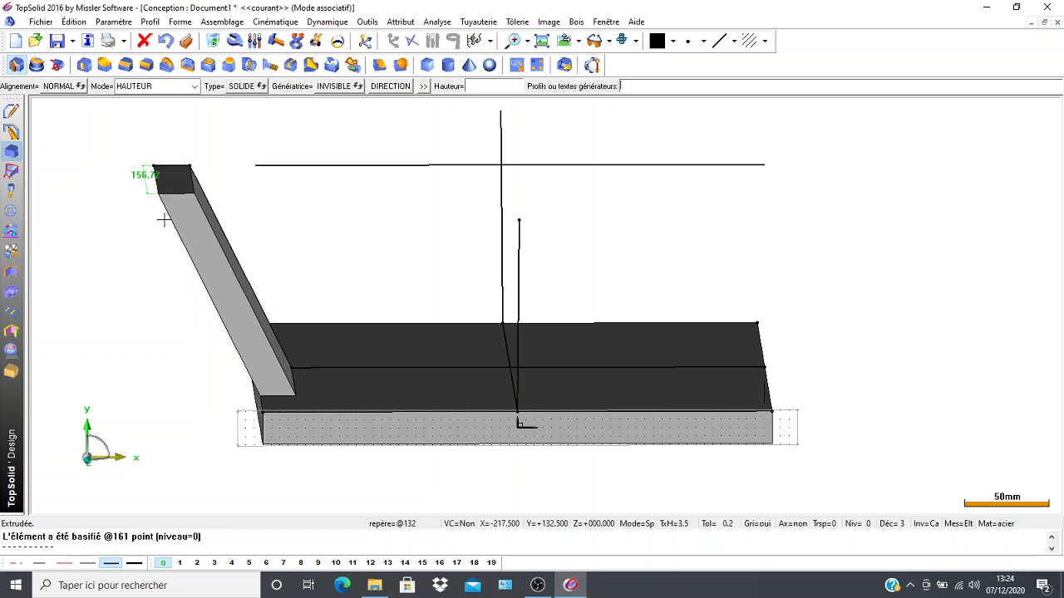
pyautogui.middleClick(166, 224)
pyautogui.scroll(-1, 177, 261)
pyautogui.scroll(-2, 177, 261)
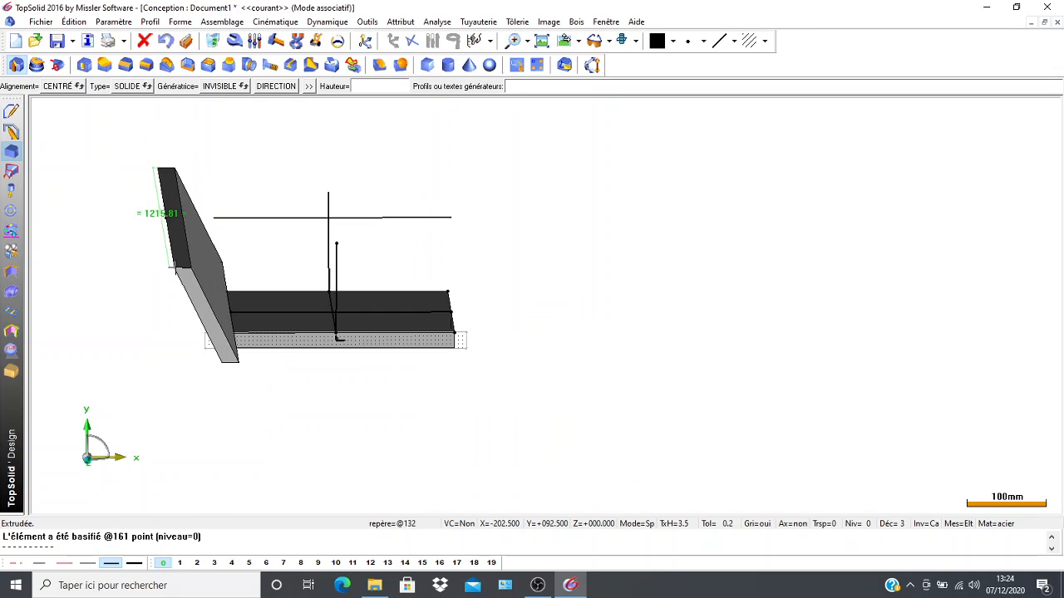
pyautogui.click(174, 290)
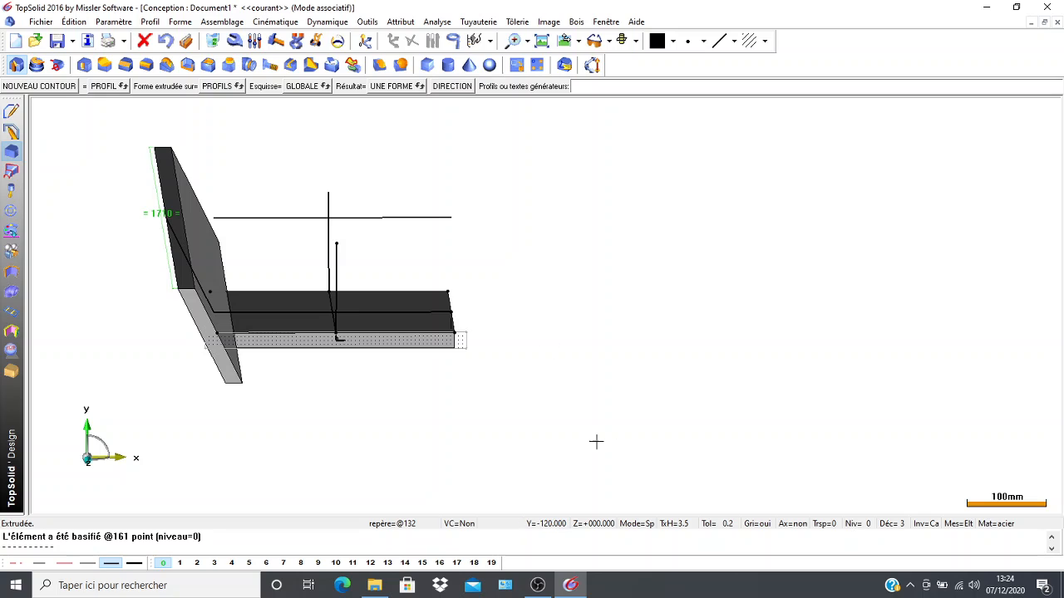
# Create a Cartesian point at X 60 and Y 120 from the midpoint of the plate's right edge, and place its dimensions.
pyautogui.scroll(-2, 336, 430)
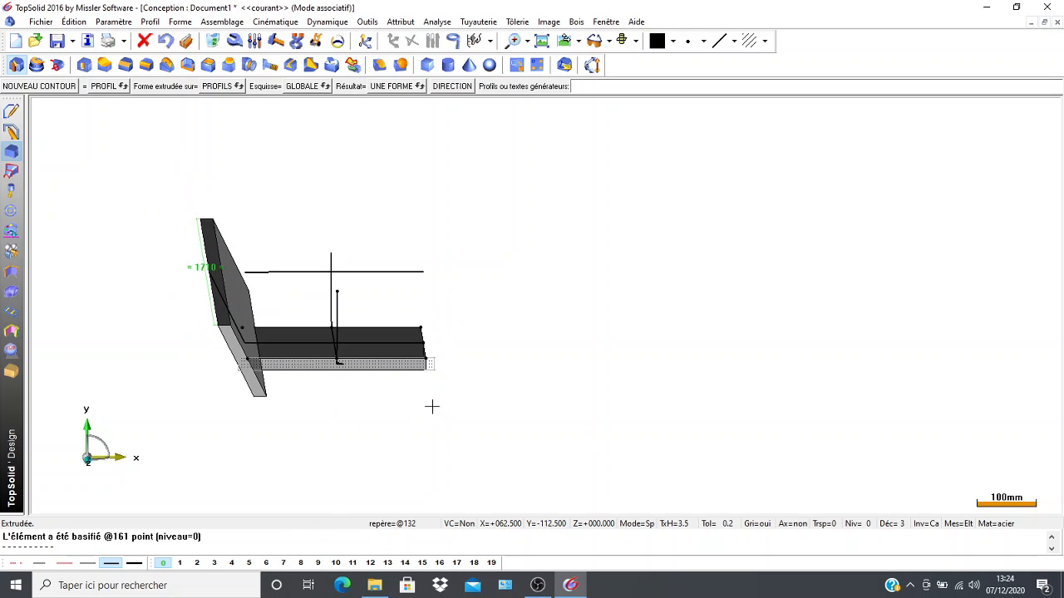
pyautogui.moveTo(450, 393); pyautogui.dragTo(404, 205, button='middle')
pyautogui.scroll(5, 373, 276)
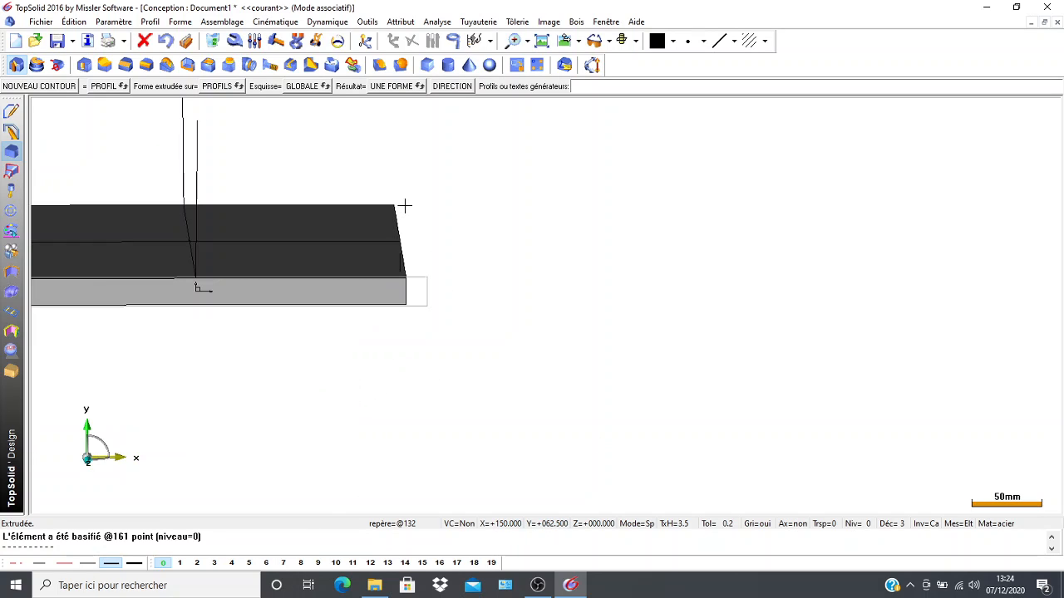
pyautogui.scroll(-2, 334, 291)
pyautogui.moveTo(334, 292); pyautogui.dragTo(340, 321, button='middle')
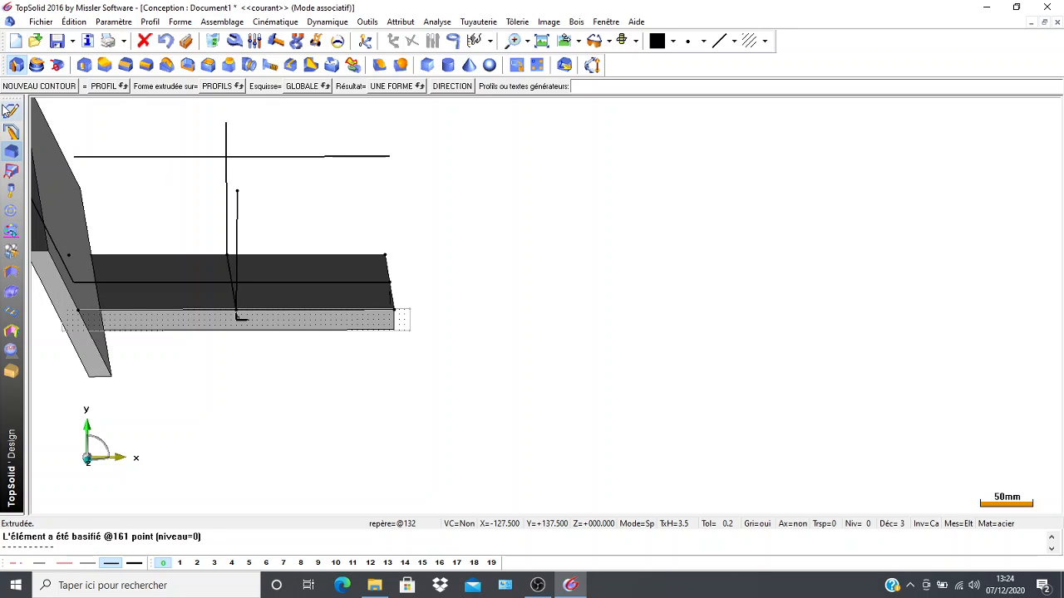
pyautogui.click(11, 111)
pyautogui.click(505, 66)
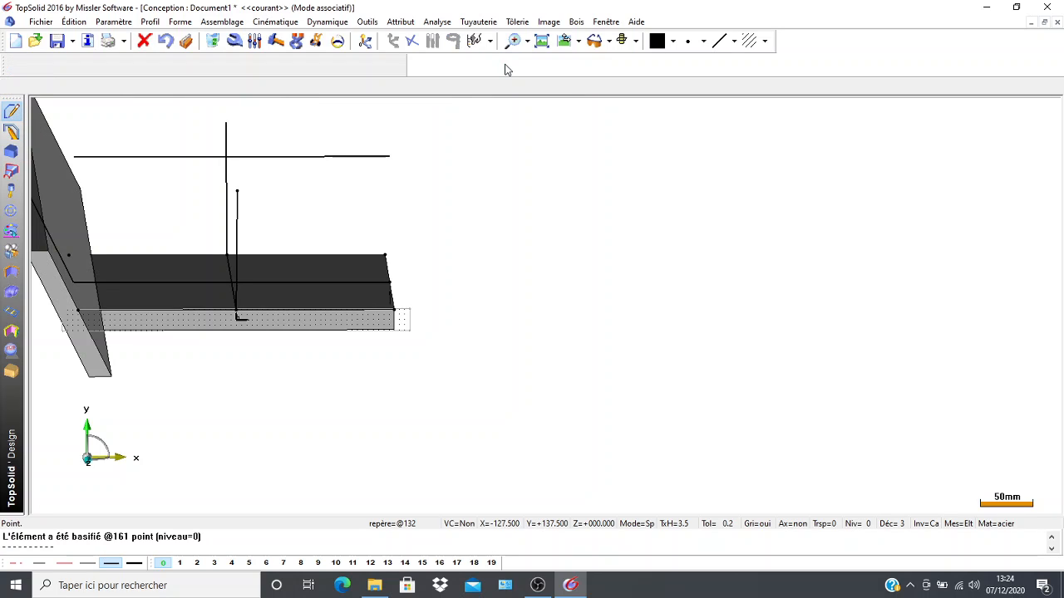
pyautogui.click(412, 40)
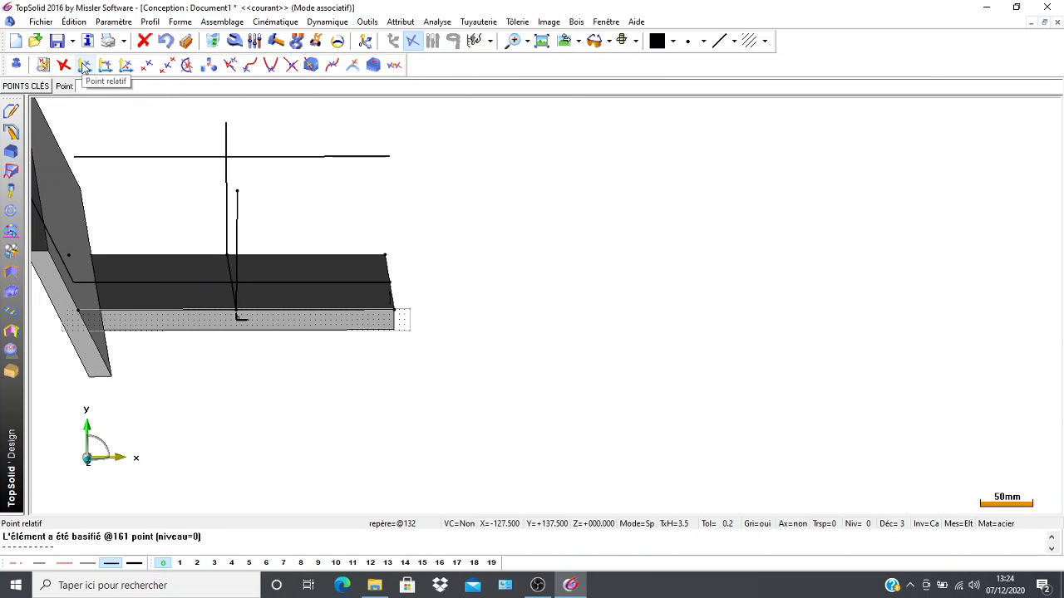
pyautogui.click(104, 64)
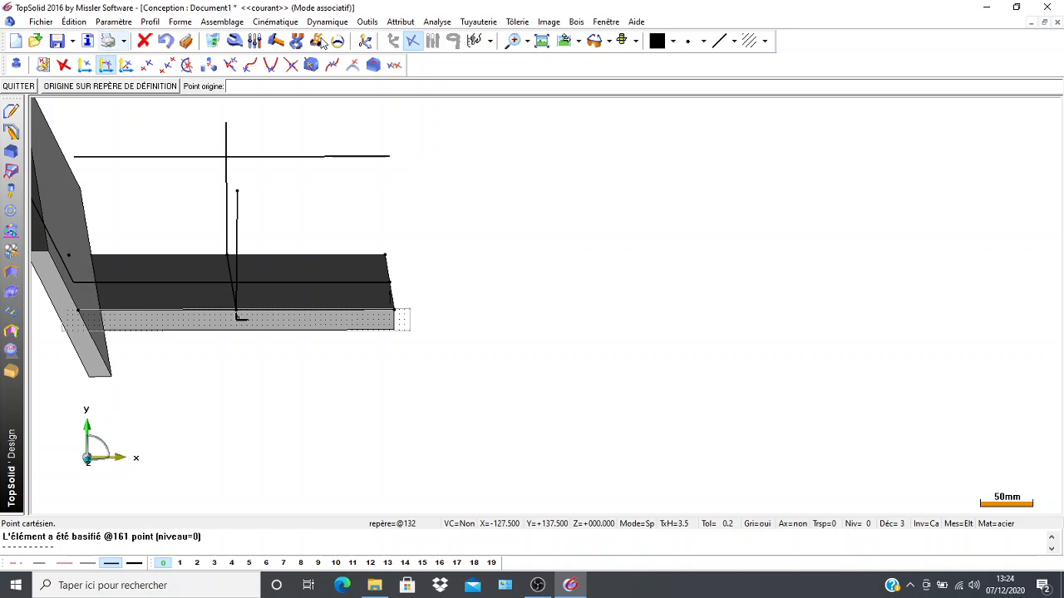
pyautogui.click(389, 281)
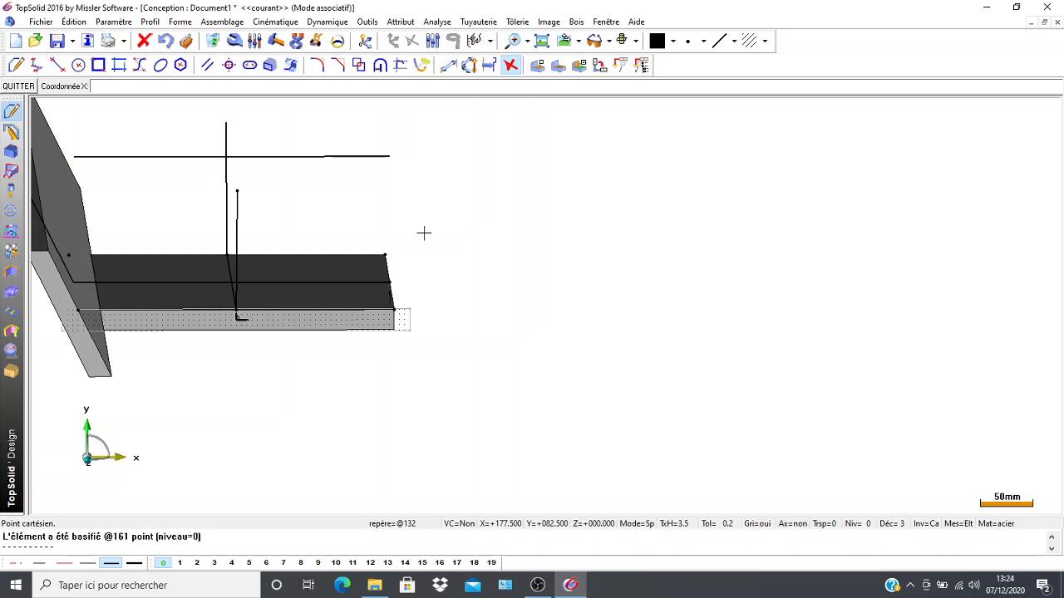
pyautogui.press('Return')
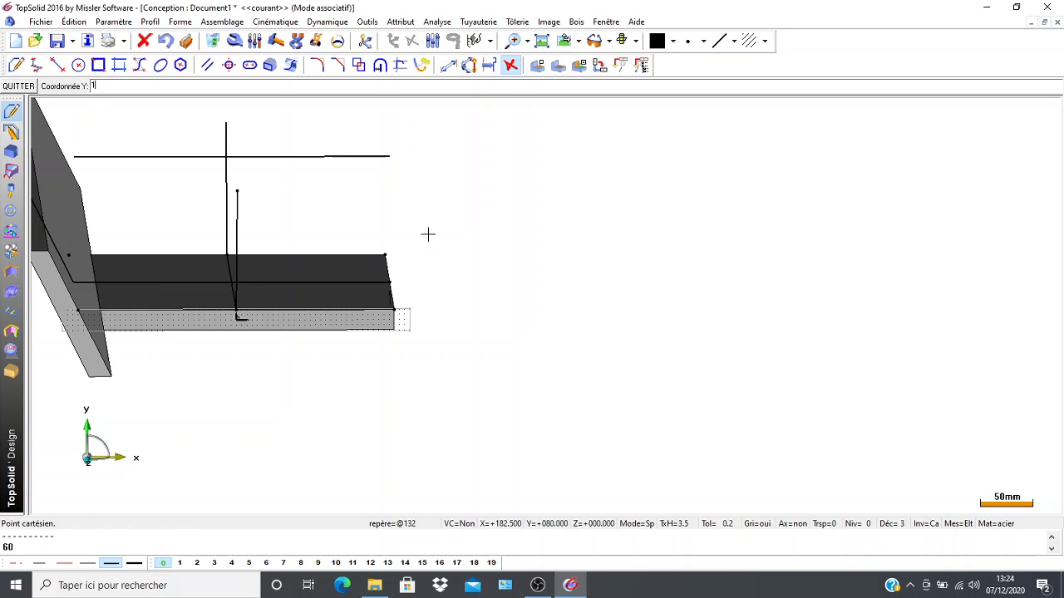
pyautogui.write('120')
pyautogui.press('Return')
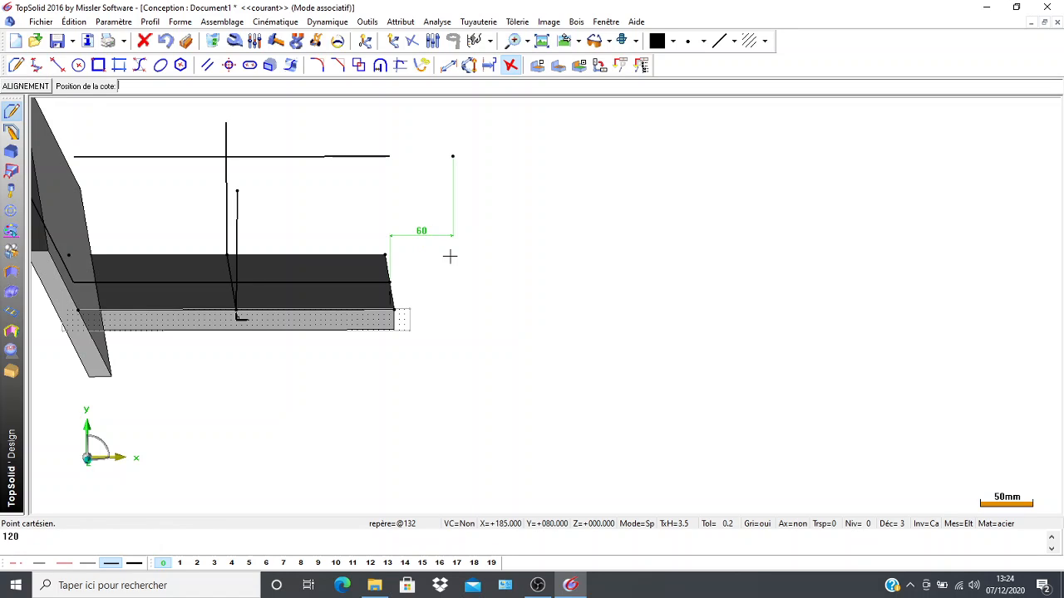
pyautogui.click(471, 241)
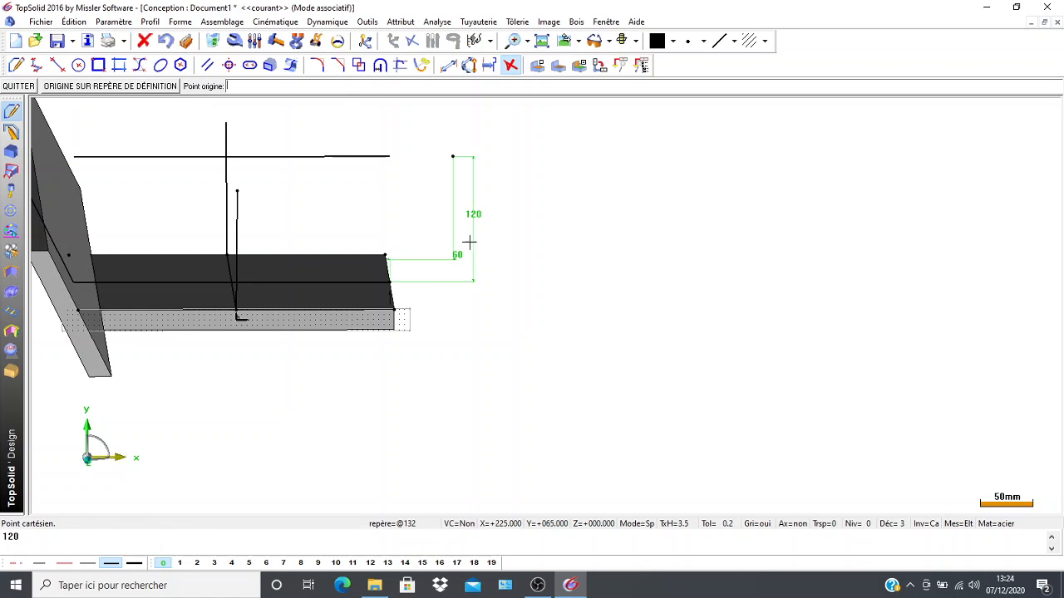
# Delete the 60 and 120 dimensions of the new Cartesian point.
pyautogui.click(213, 41)
pyautogui.click(456, 254)
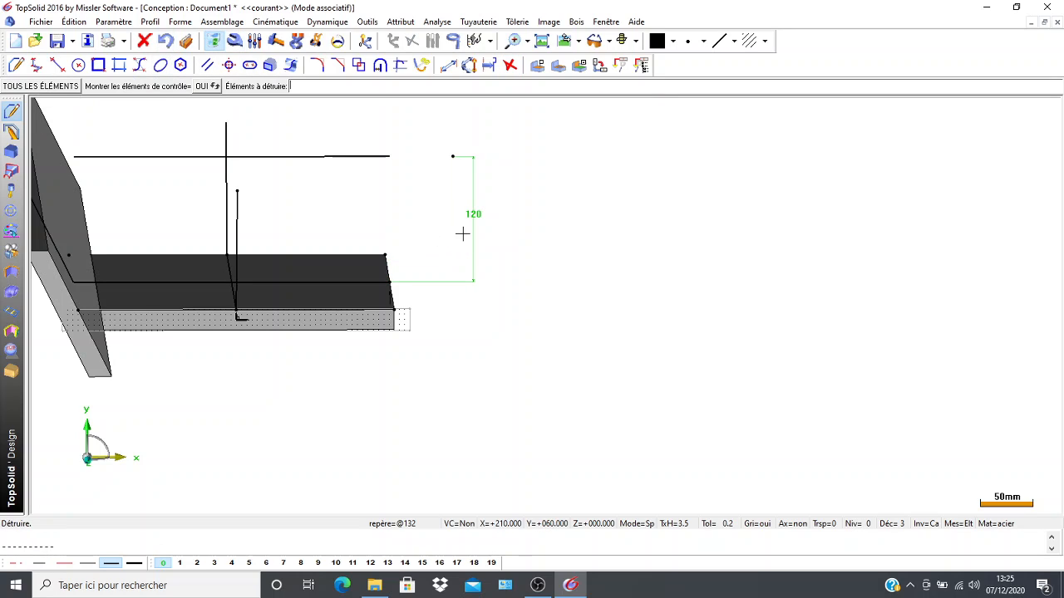
pyautogui.click(473, 218)
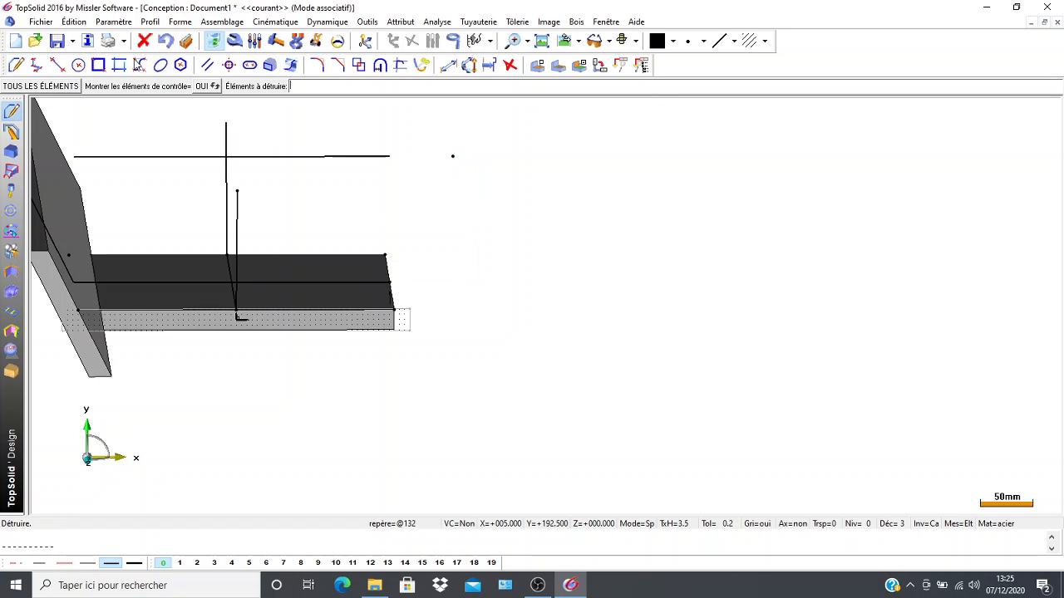
# Draw a slanted line from the plate's right edge midpoint to the new Cartesian point.
pyautogui.click(57, 64)
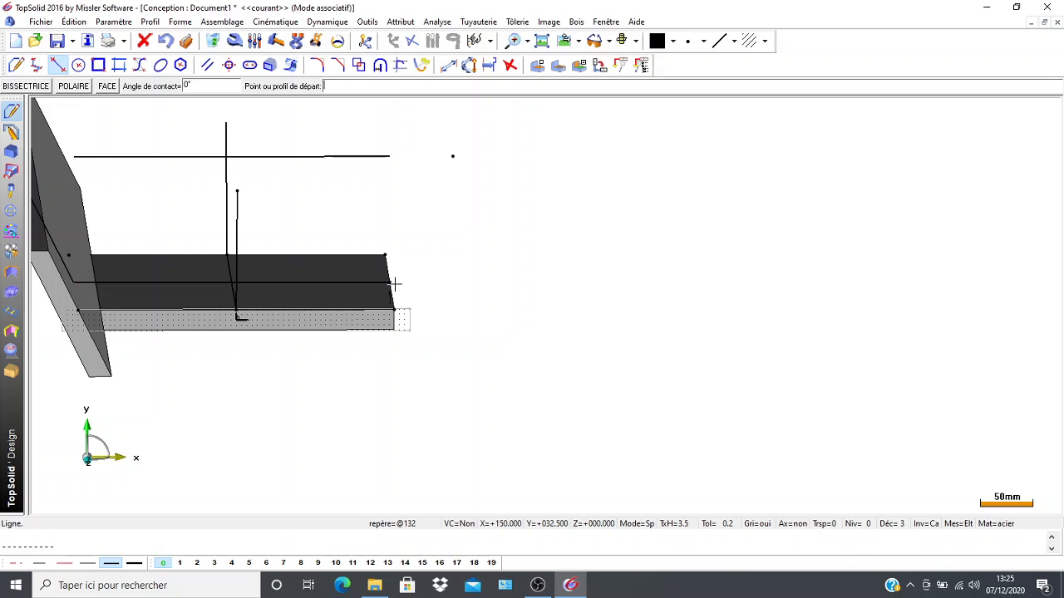
pyautogui.click(389, 282)
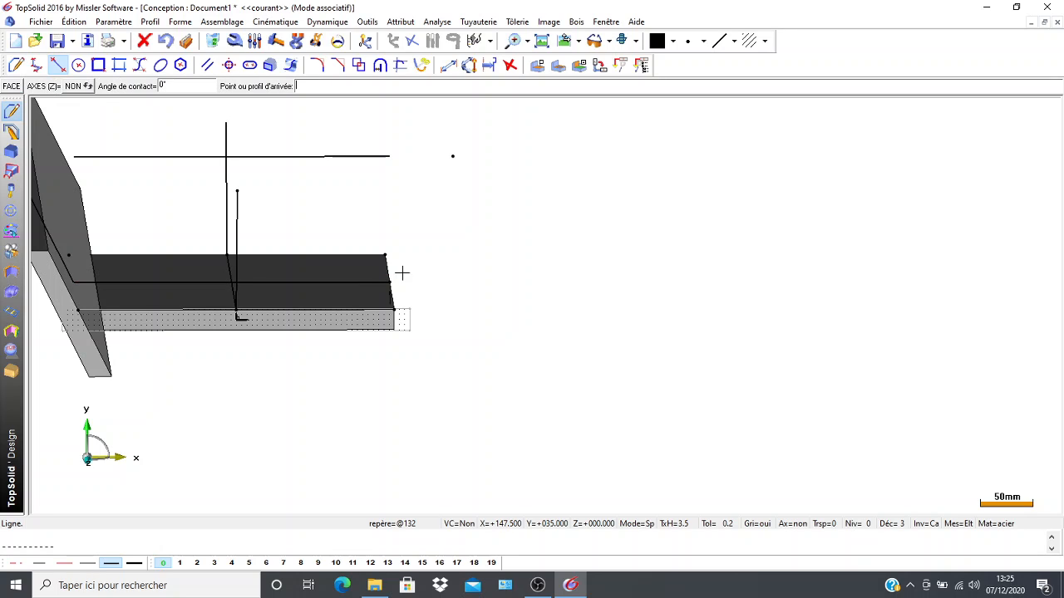
pyautogui.click(453, 157)
# Create a 19 mm parallel of the right slanted line on its inner side and delete its dimension.
pyautogui.click(208, 65)
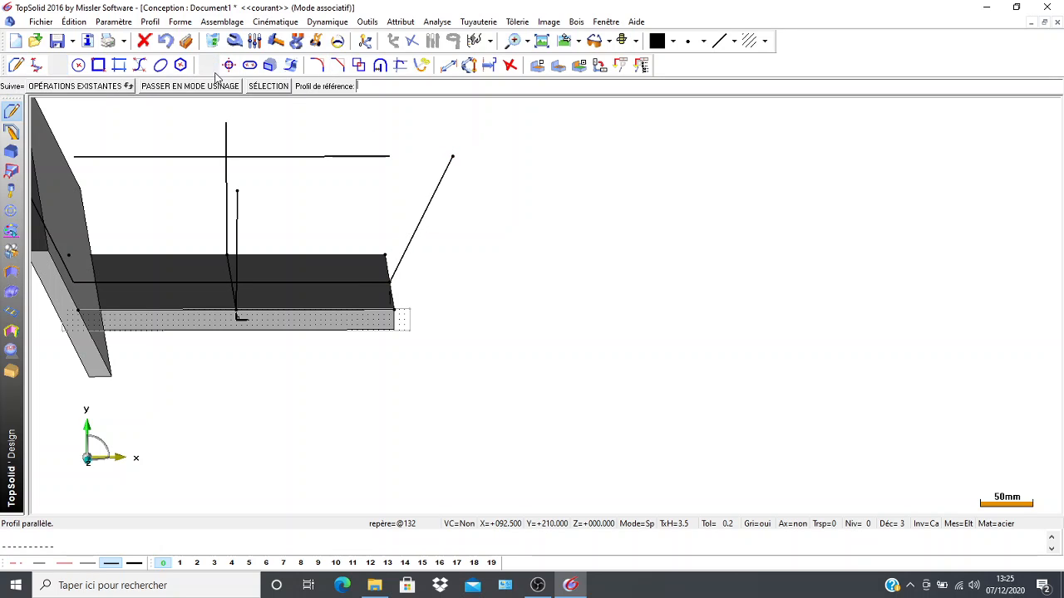
pyautogui.click(416, 228)
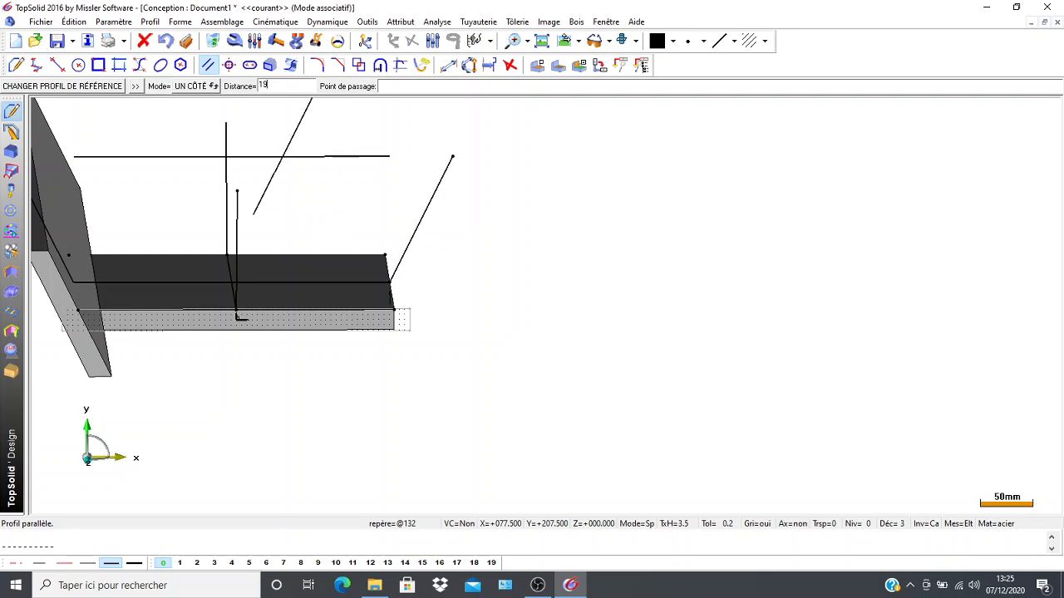
pyautogui.press('Return')
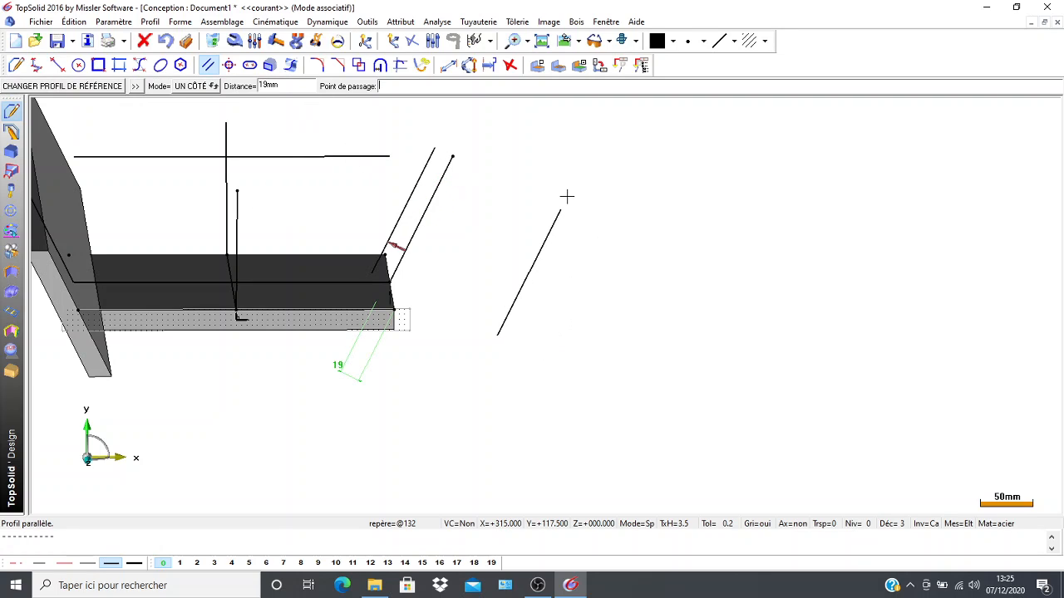
pyautogui.click(213, 40)
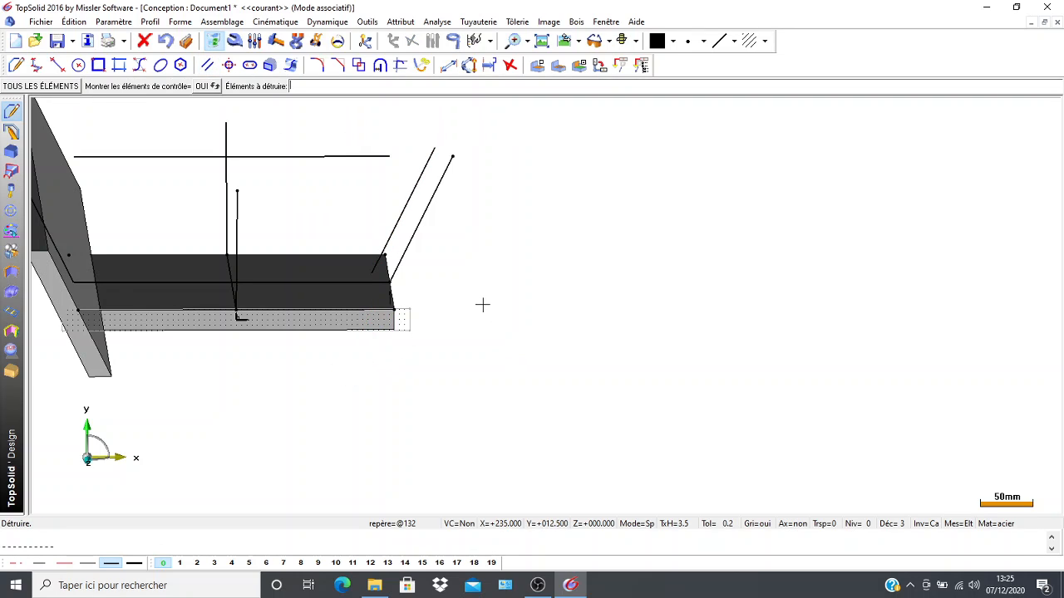
# Create the slanted parallel's intersection points with the raised horizontal line and the line across the plate, and delete the parallel.
pyautogui.scroll(-1, 482, 305)
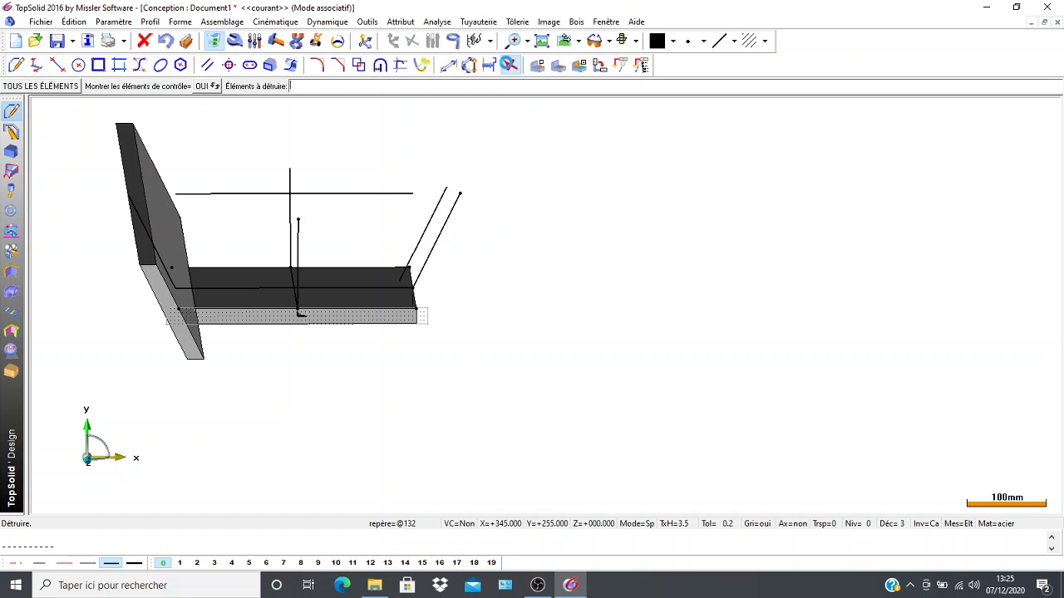
pyautogui.click(411, 40)
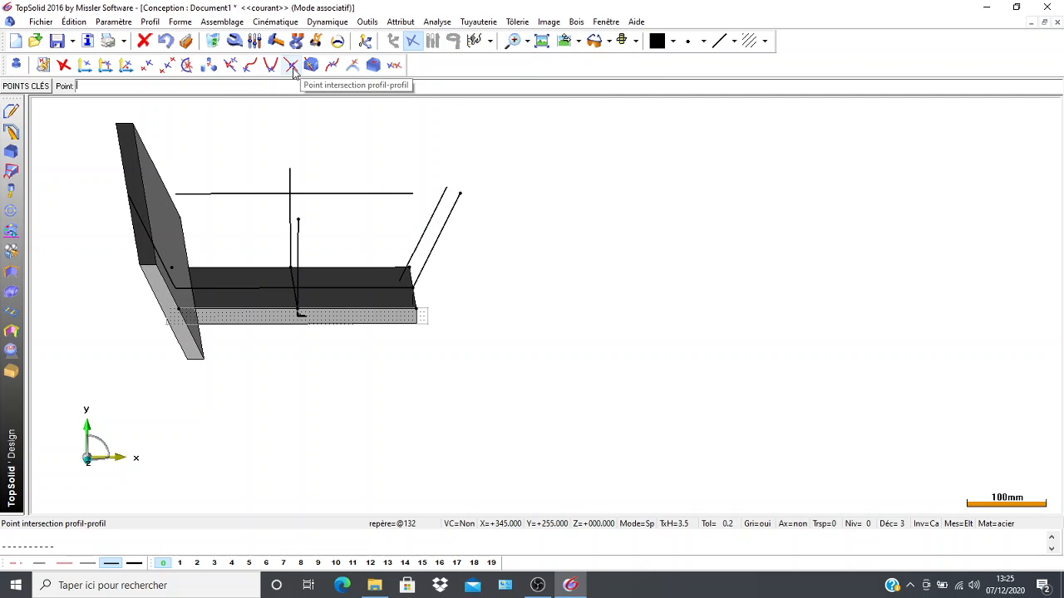
pyautogui.click(304, 68)
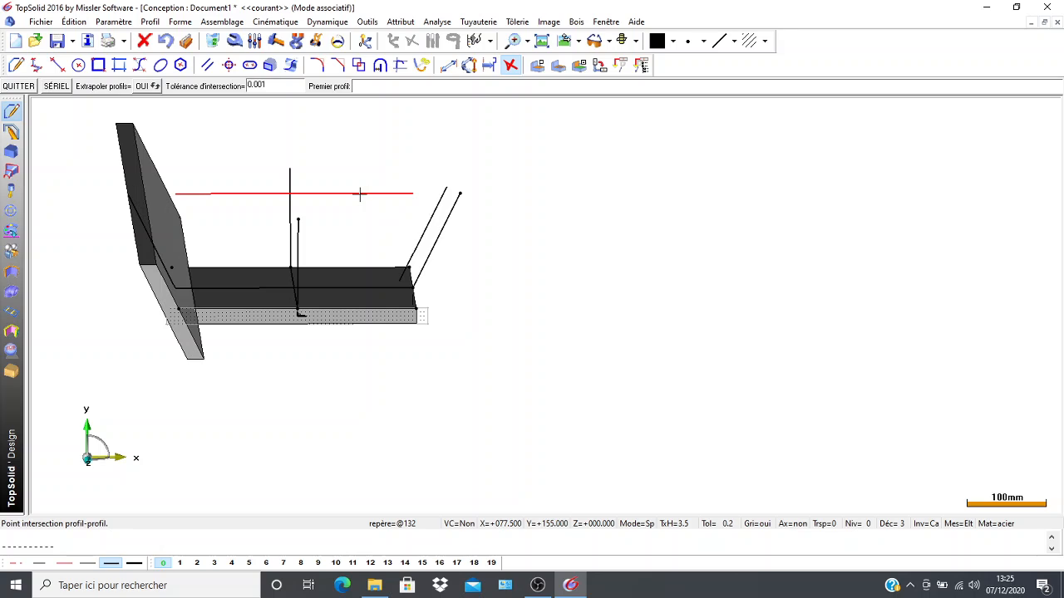
pyautogui.click(359, 193)
pyautogui.click(434, 213)
pyautogui.click(379, 286)
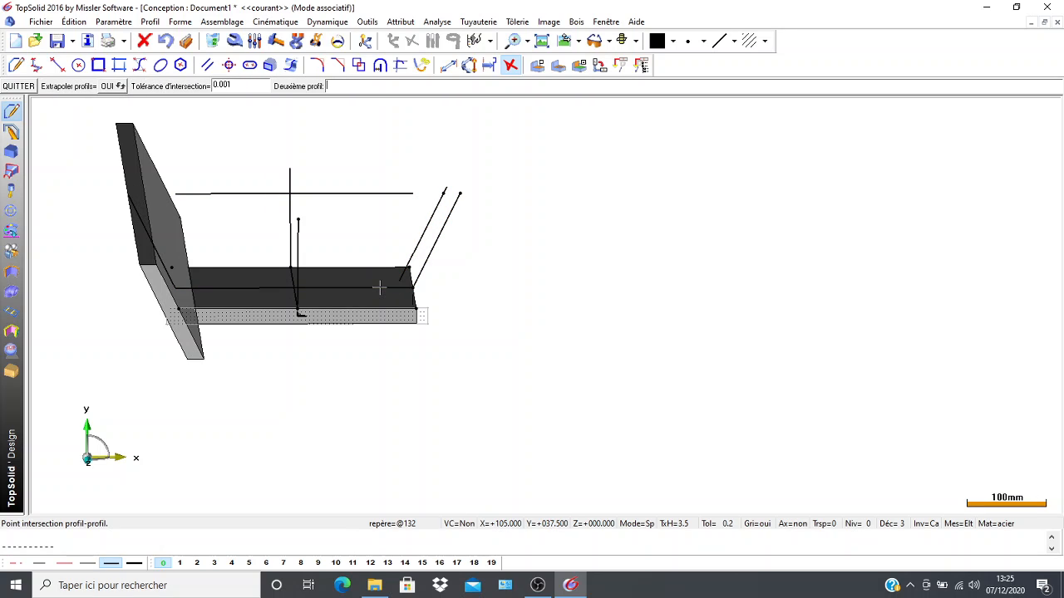
pyautogui.click(418, 248)
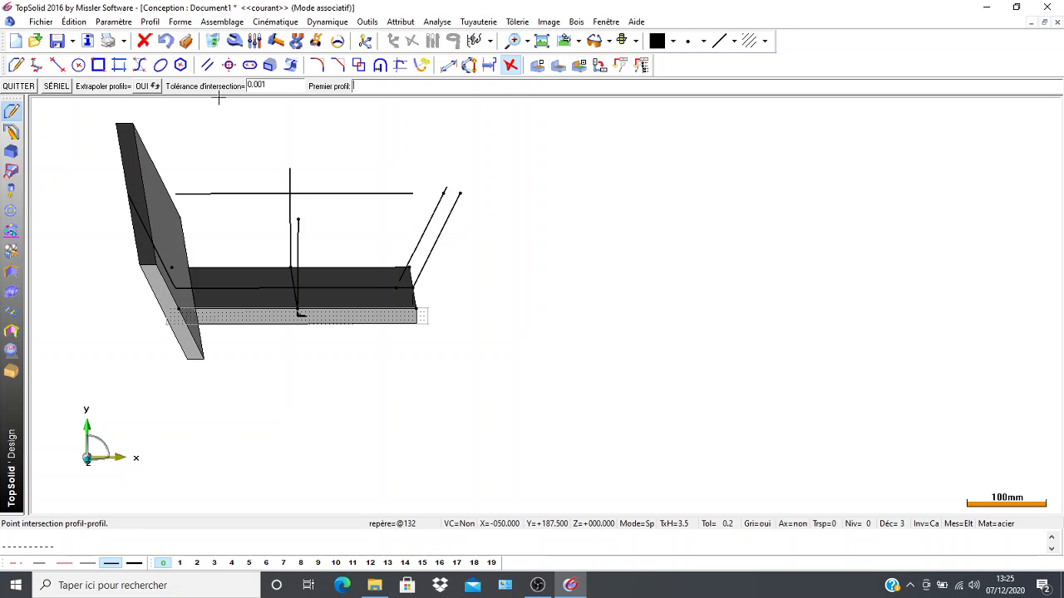
pyautogui.click(213, 41)
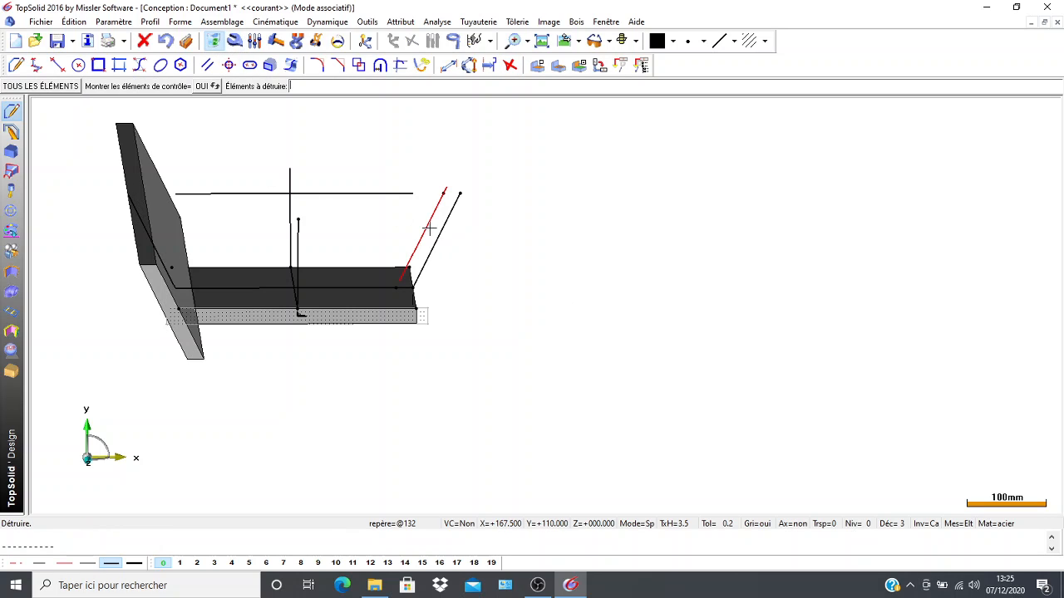
pyautogui.click(428, 233)
# Draw a closed four-sided contour for the right slanted wall through the right edge midpoint, both intersection points and the Cartesian point.
pyautogui.scroll(5, 474, 316)
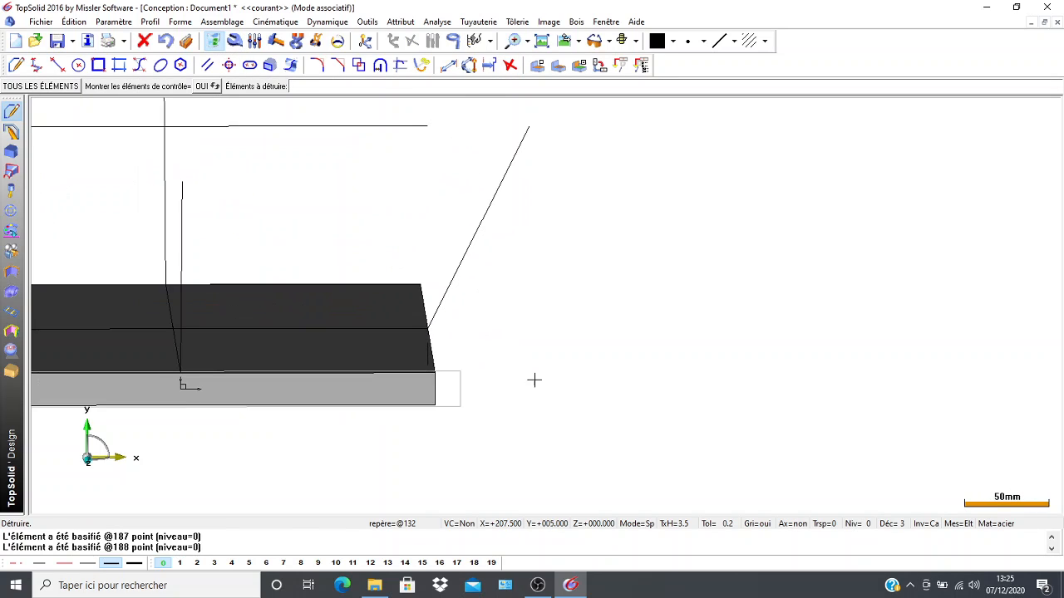
pyautogui.click(16, 64)
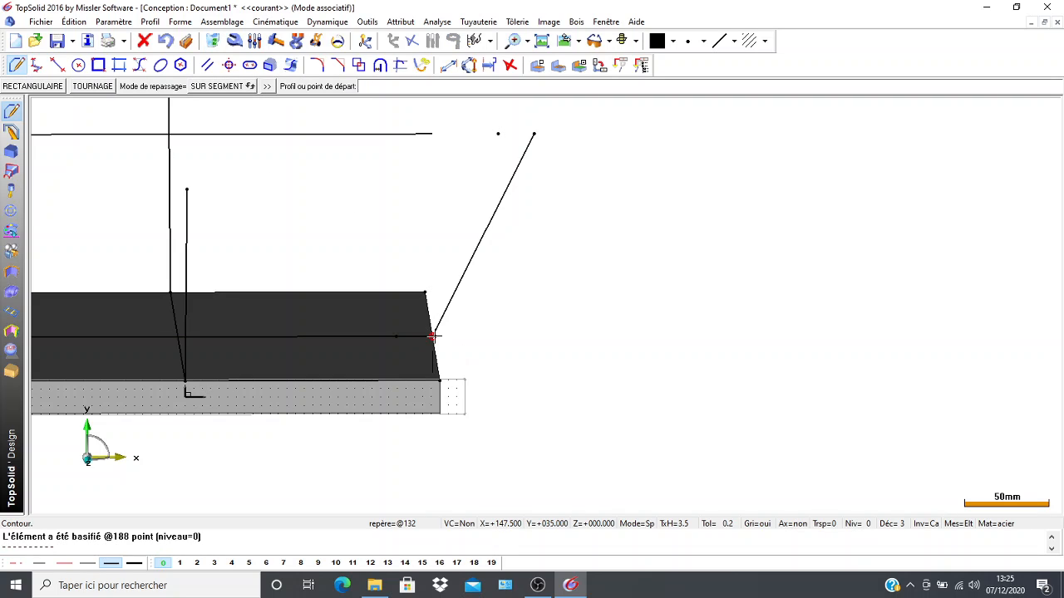
pyautogui.click(432, 336)
pyautogui.click(397, 337)
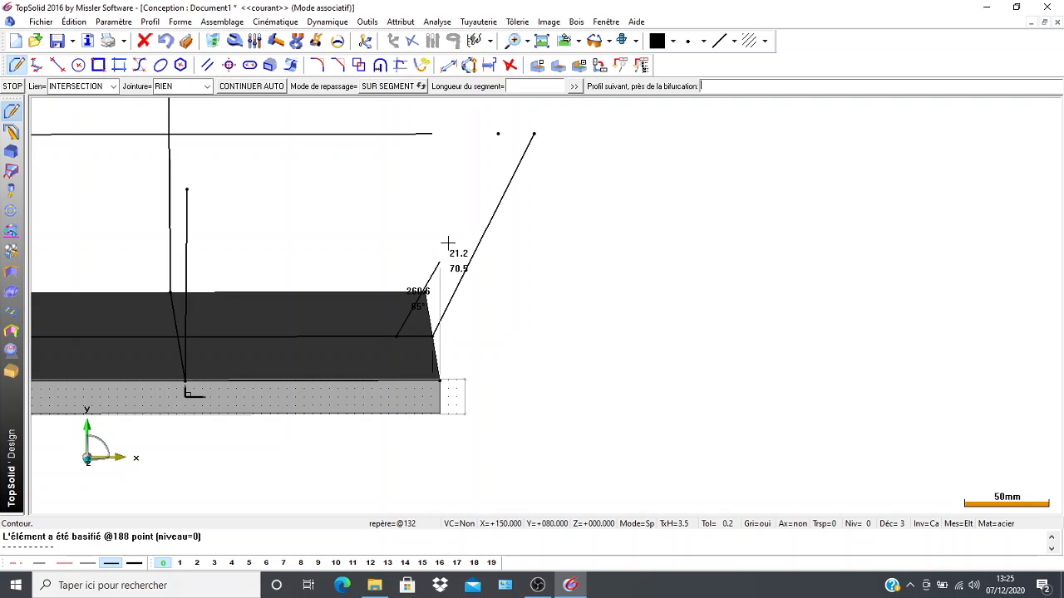
pyautogui.click(497, 133)
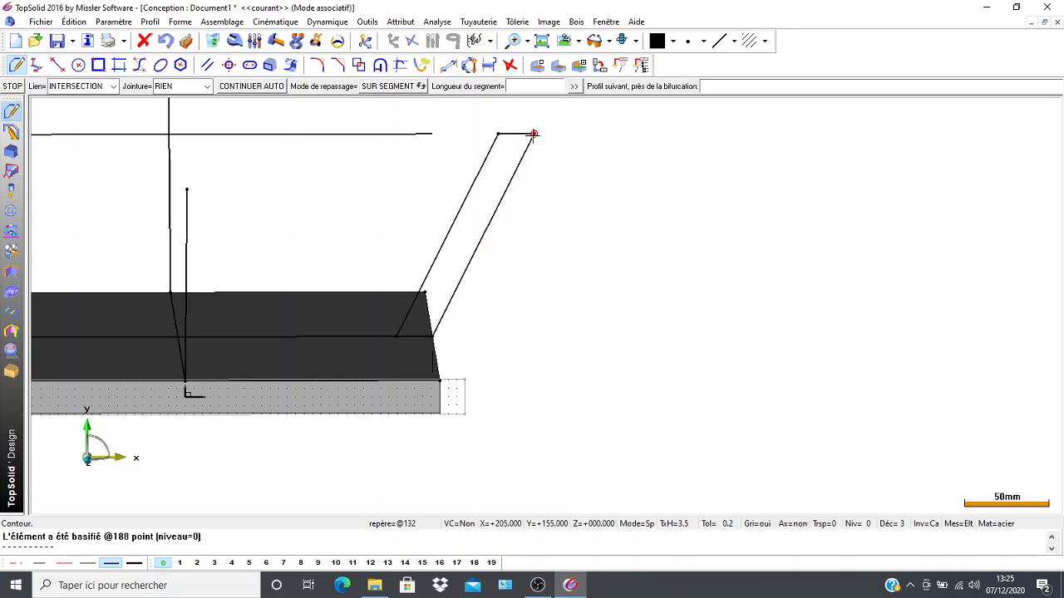
pyautogui.click(534, 133)
pyautogui.click(432, 336)
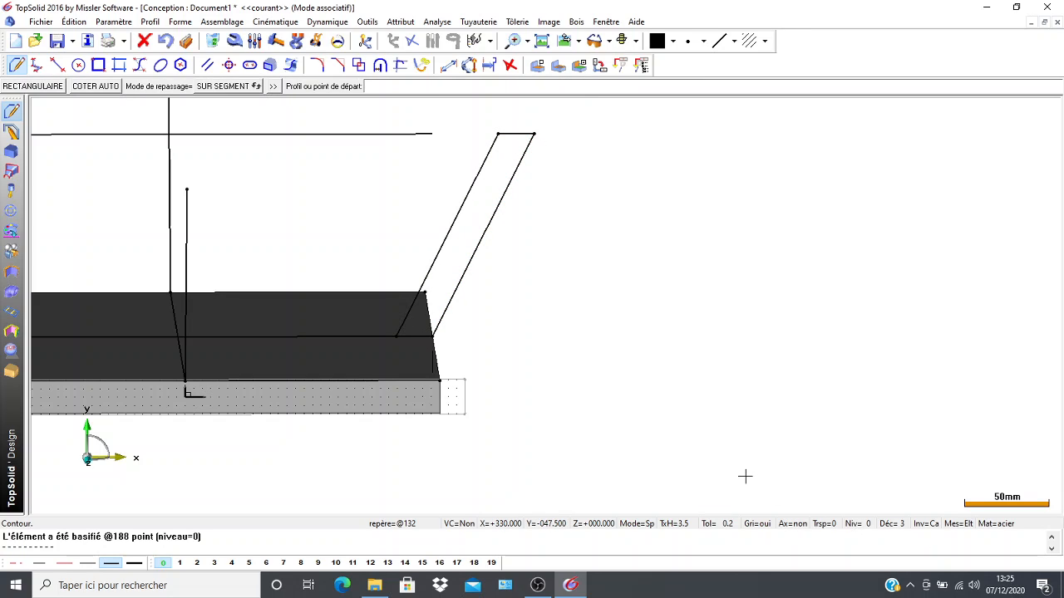
pyautogui.scroll(-4, 738, 444)
pyautogui.scroll(-1, 445, 277)
pyautogui.moveTo(445, 278); pyautogui.dragTo(345, 241, button='middle')
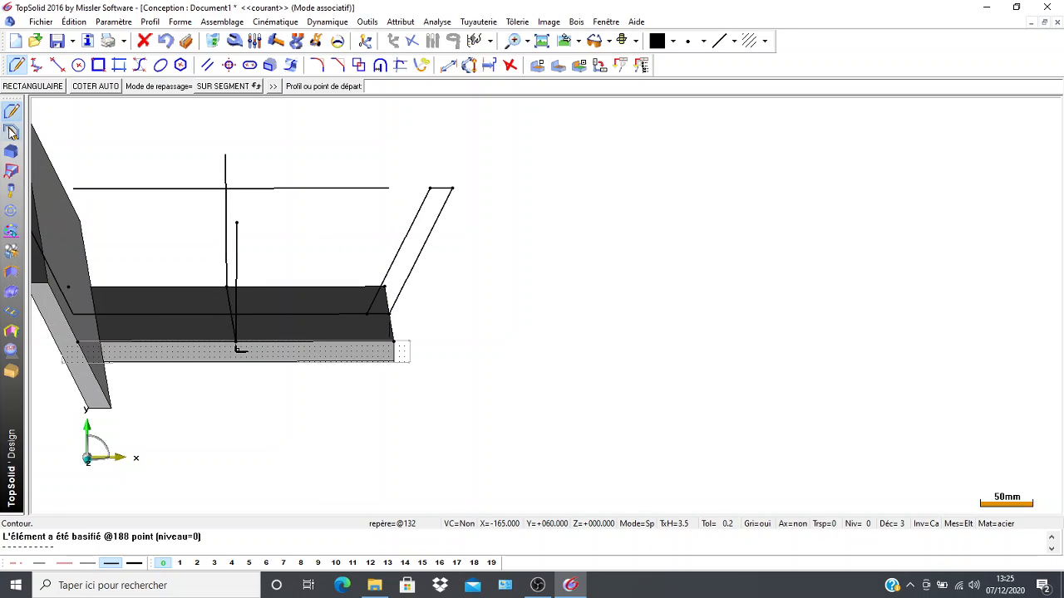
# Extrude the right slanted wall contour as a solid with centred alignment so it extends past both ends of the plate's side.
pyautogui.click(11, 152)
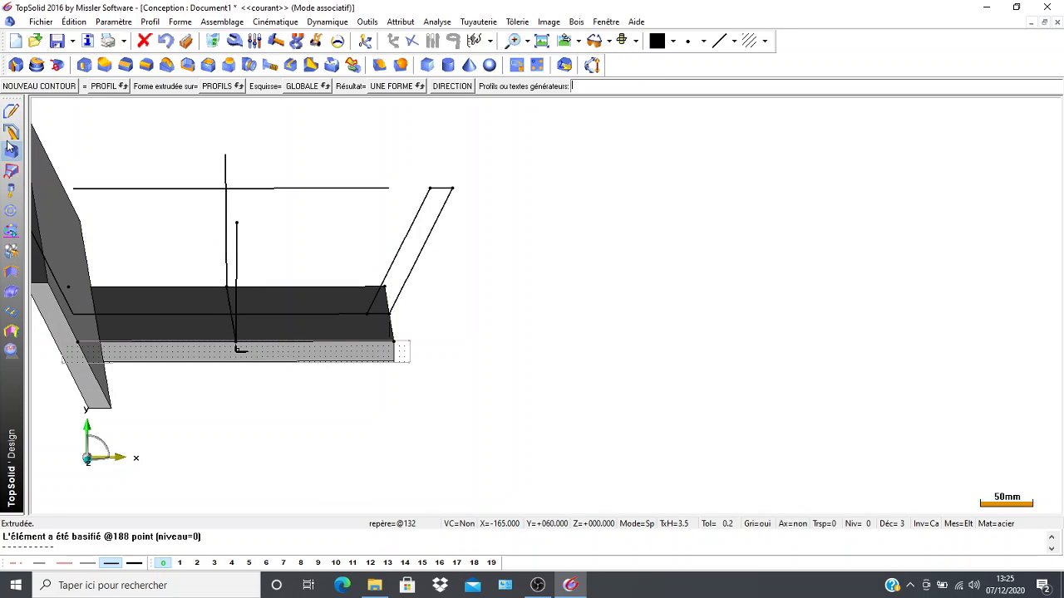
pyautogui.click(20, 67)
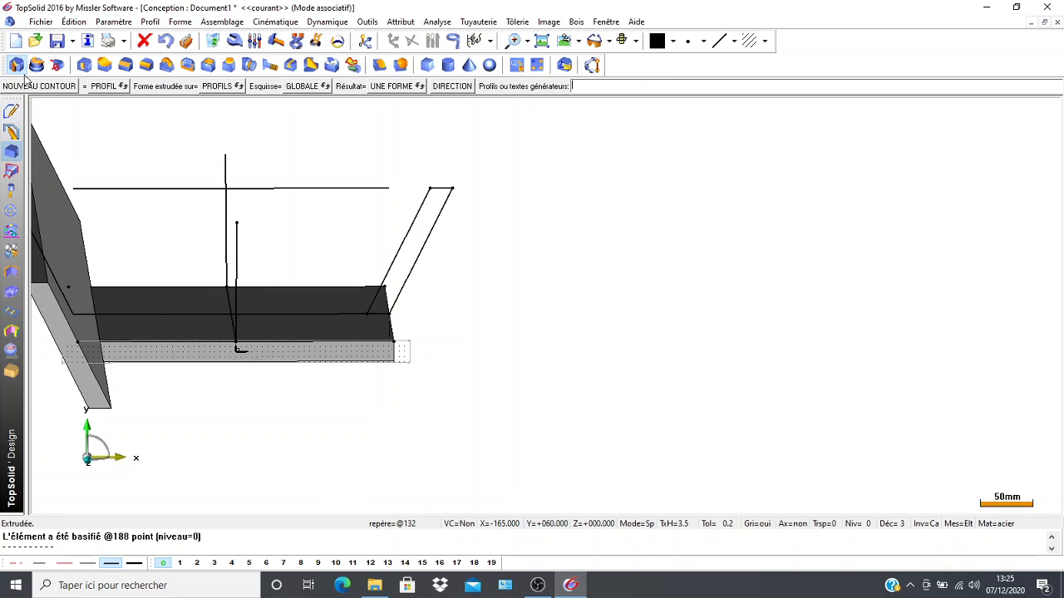
pyautogui.click(399, 247)
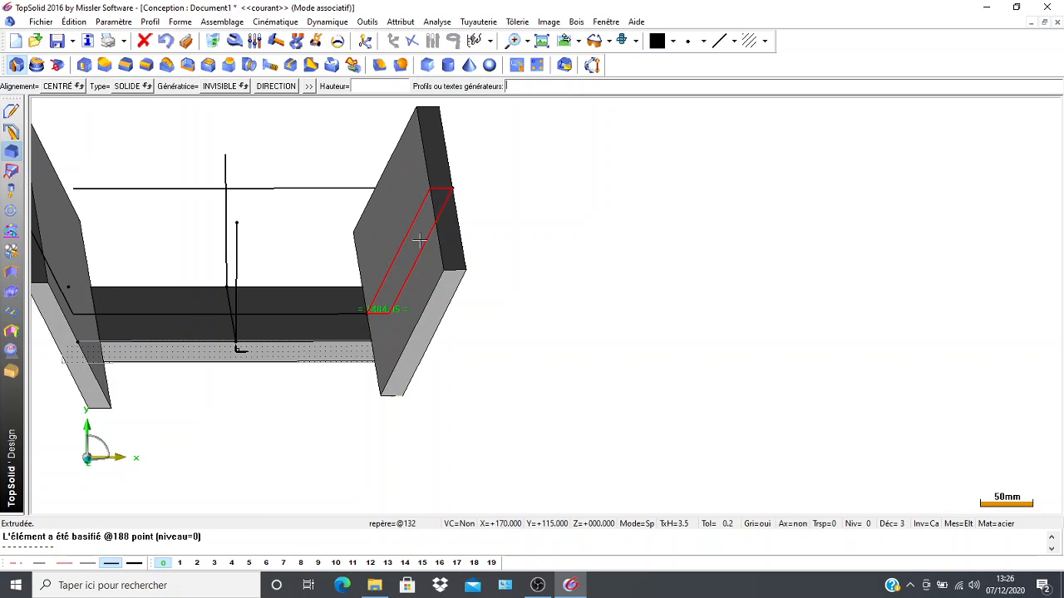
pyautogui.click(401, 173)
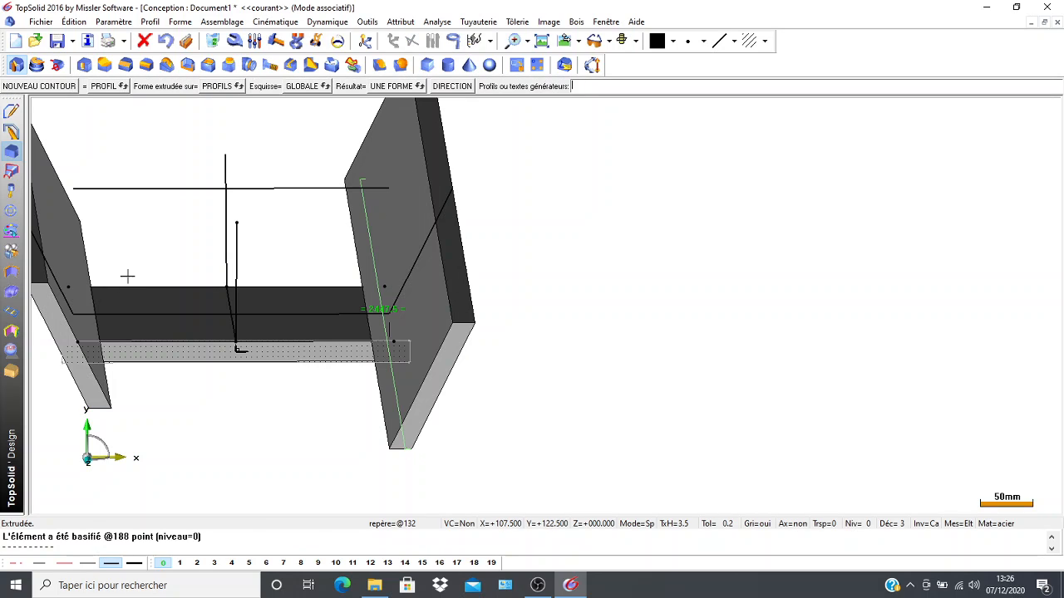
pyautogui.scroll(-2, 216, 404)
pyautogui.moveTo(230, 411); pyautogui.dragTo(295, 331, button='middle')
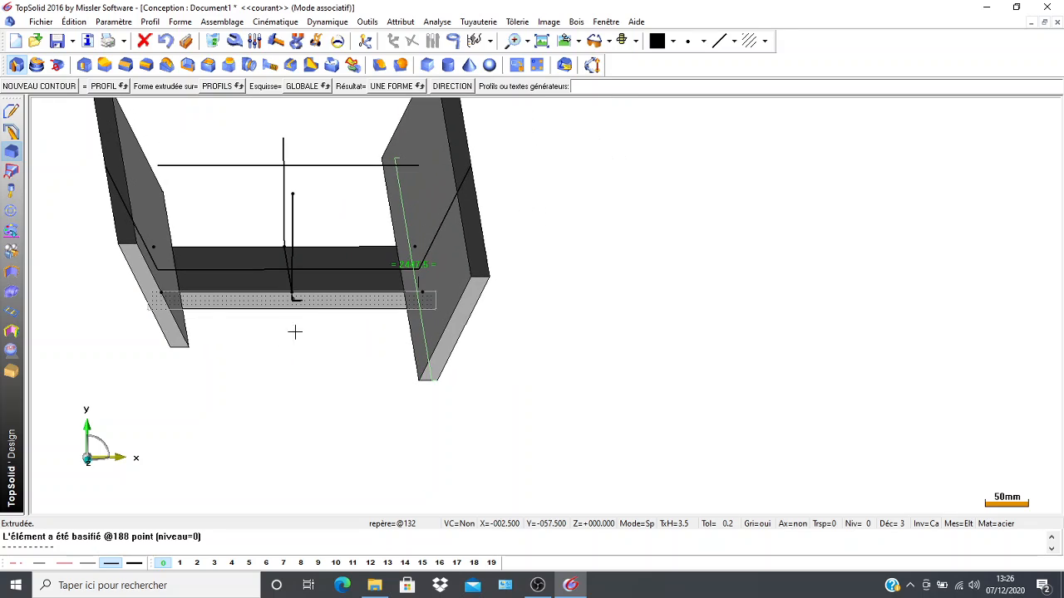
# Activate levels 2 and 1 to display the front and rear walls together with the two side walls.
pyautogui.click(213, 41)
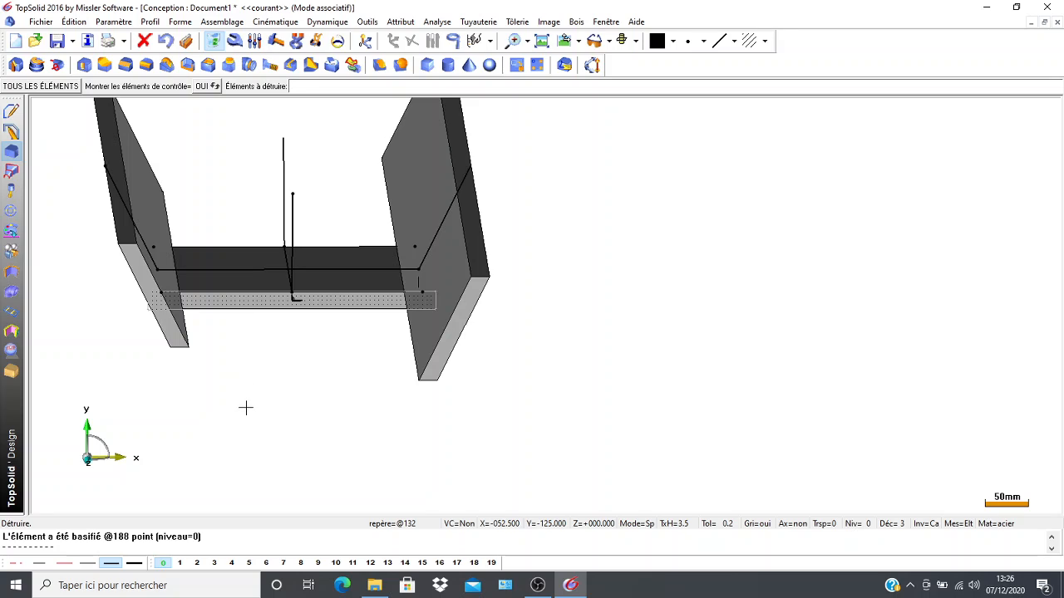
pyautogui.moveTo(244, 407); pyautogui.dragTo(257, 375, button='middle')
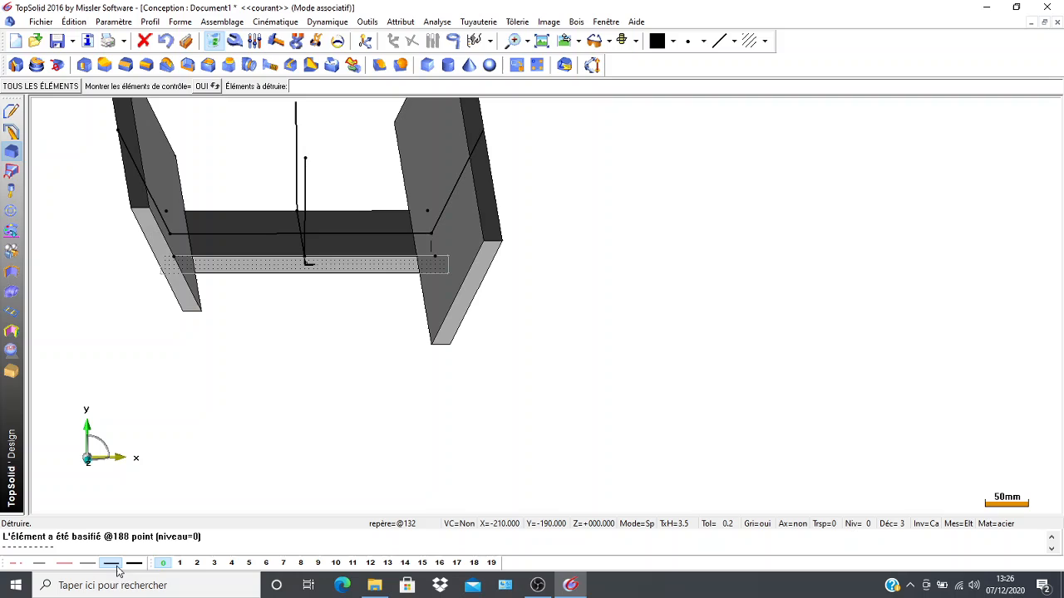
pyautogui.click(197, 565)
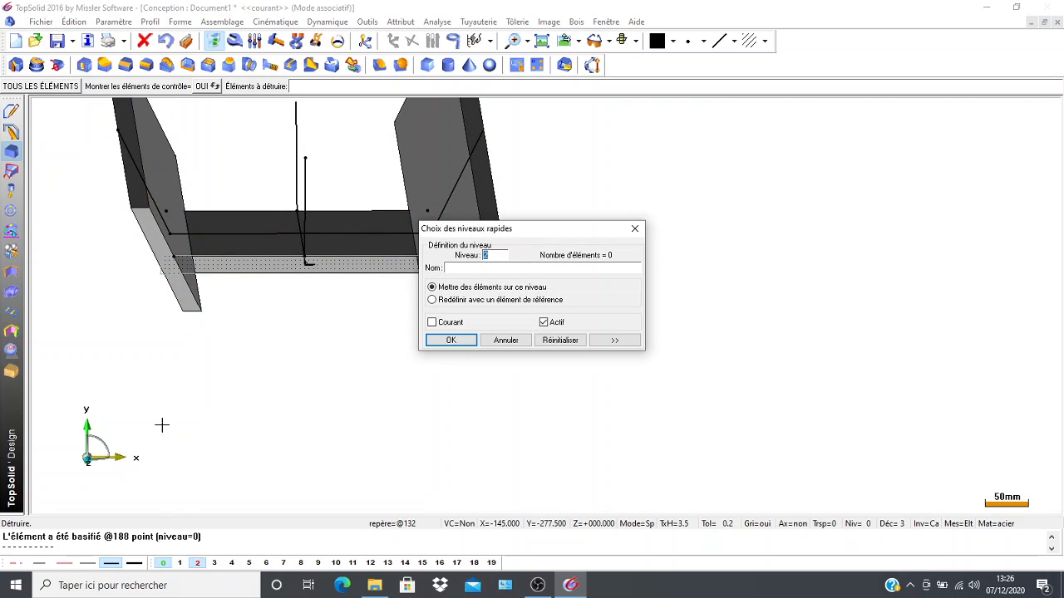
pyautogui.click(156, 223)
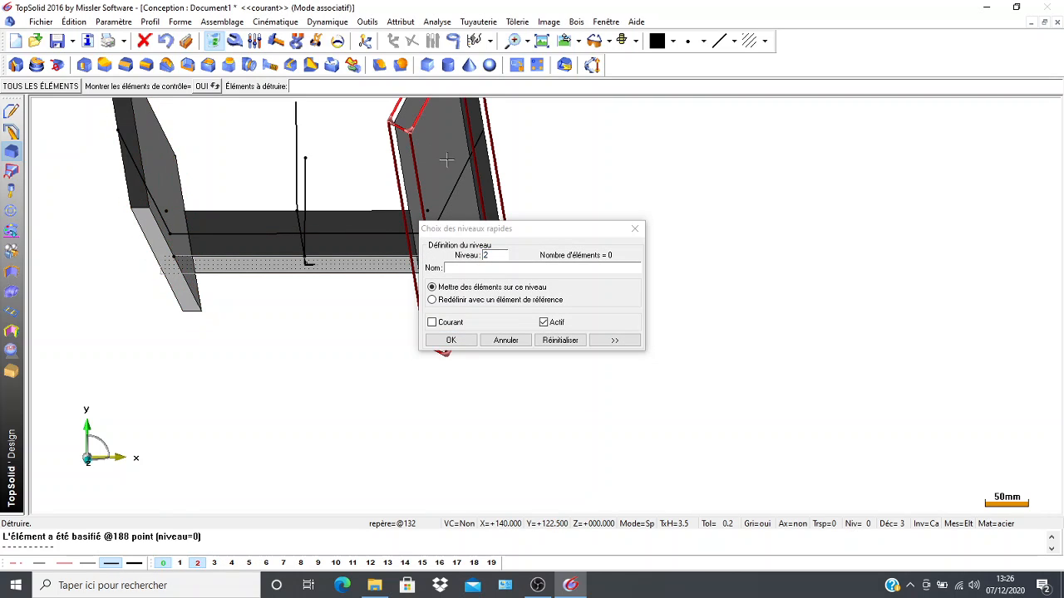
pyautogui.click(450, 340)
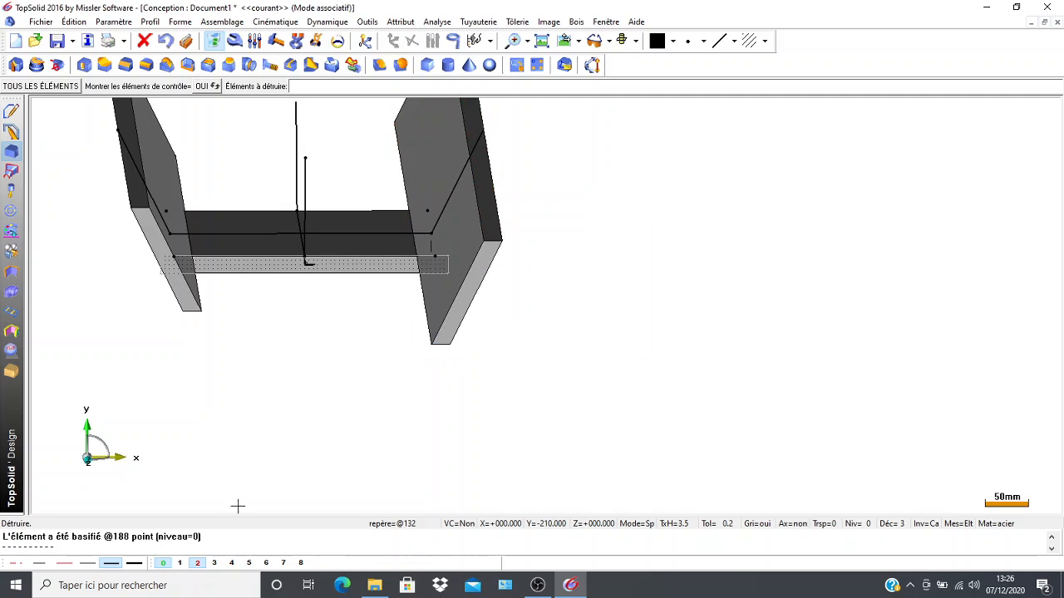
pyautogui.click(179, 563)
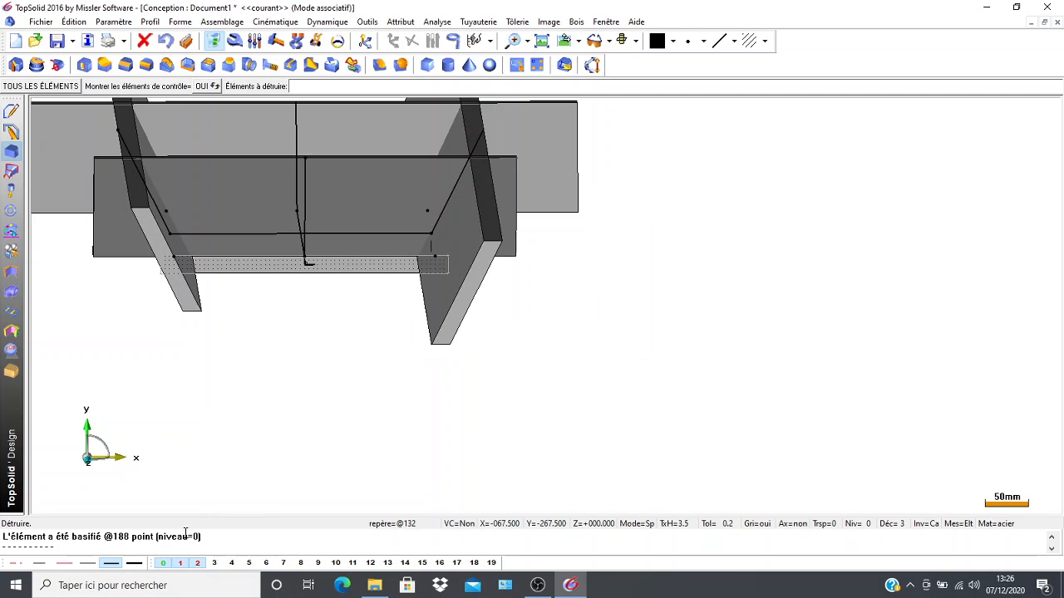
# Examine how the front and rear walls cross the slanted side walls and overhang beyond them.
pyautogui.scroll(-2, 151, 430)
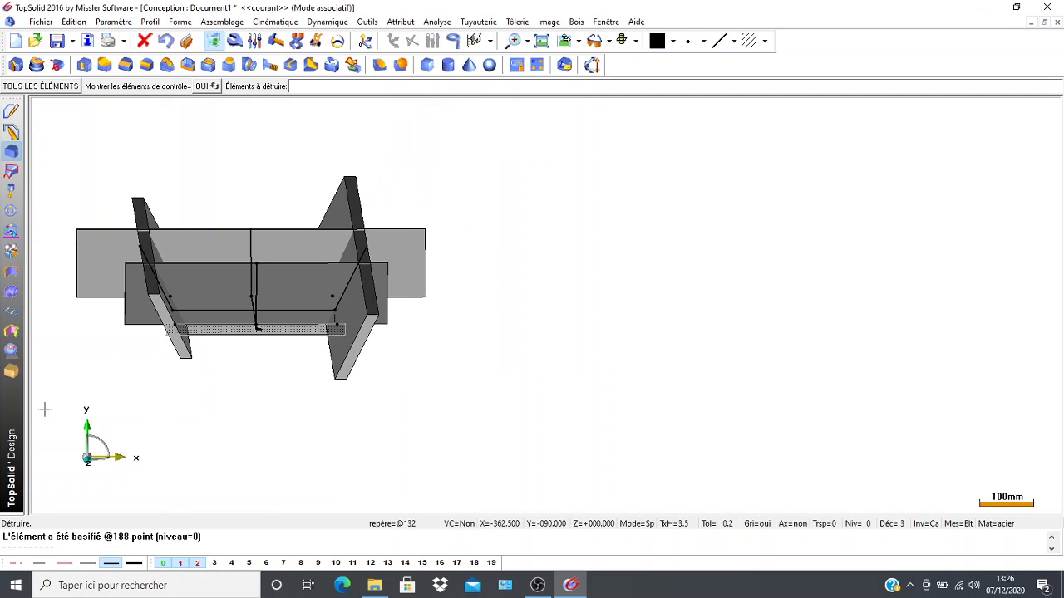
pyautogui.moveTo(42, 326); pyautogui.dragTo(166, 326, button='middle')
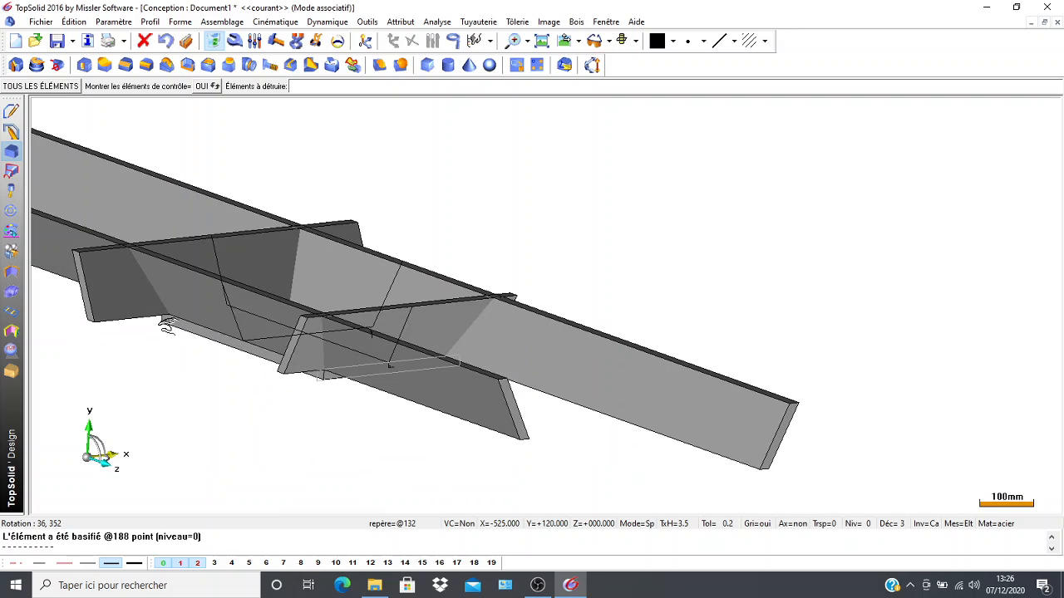
pyautogui.scroll(-2, 166, 403)
pyautogui.scroll(-1, 207, 399)
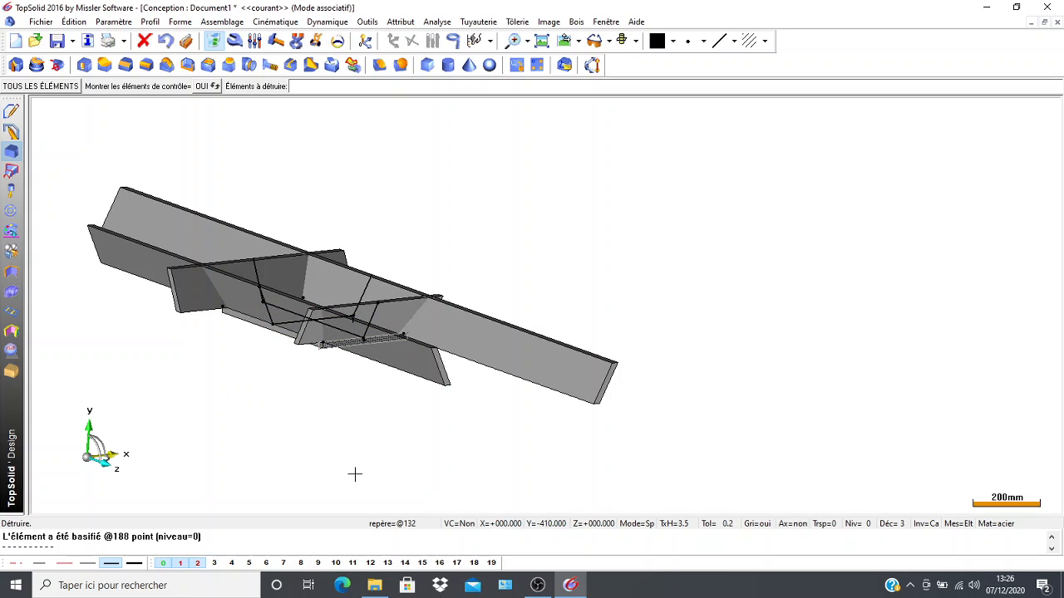
pyautogui.moveTo(363, 407); pyautogui.dragTo(283, 409, button='middle')
pyautogui.scroll(5, 337, 380)
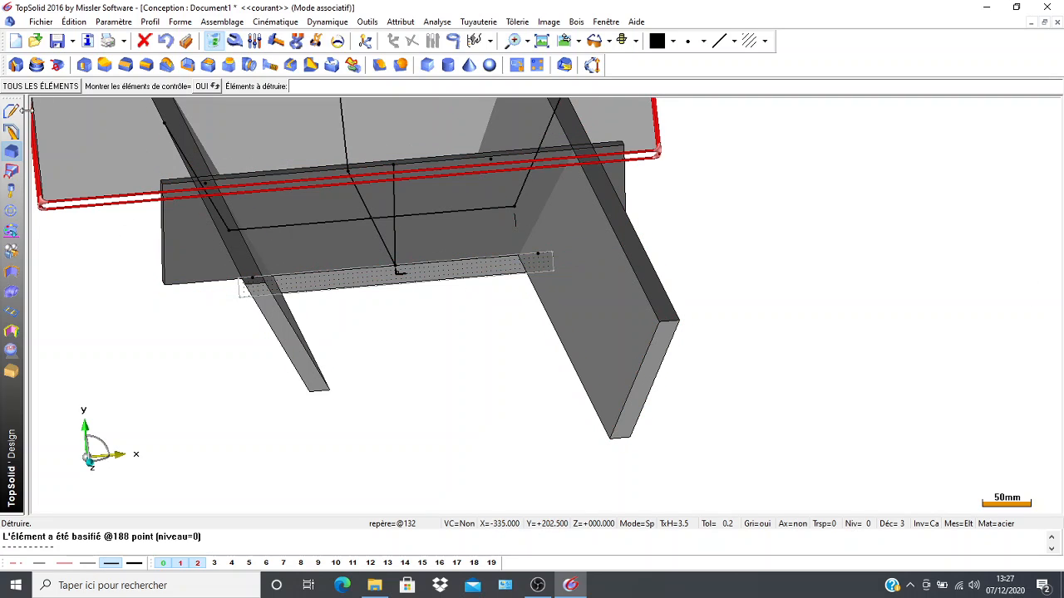
pyautogui.scroll(-1, 157, 328)
pyautogui.moveTo(156, 328); pyautogui.dragTo(195, 391, button='middle')
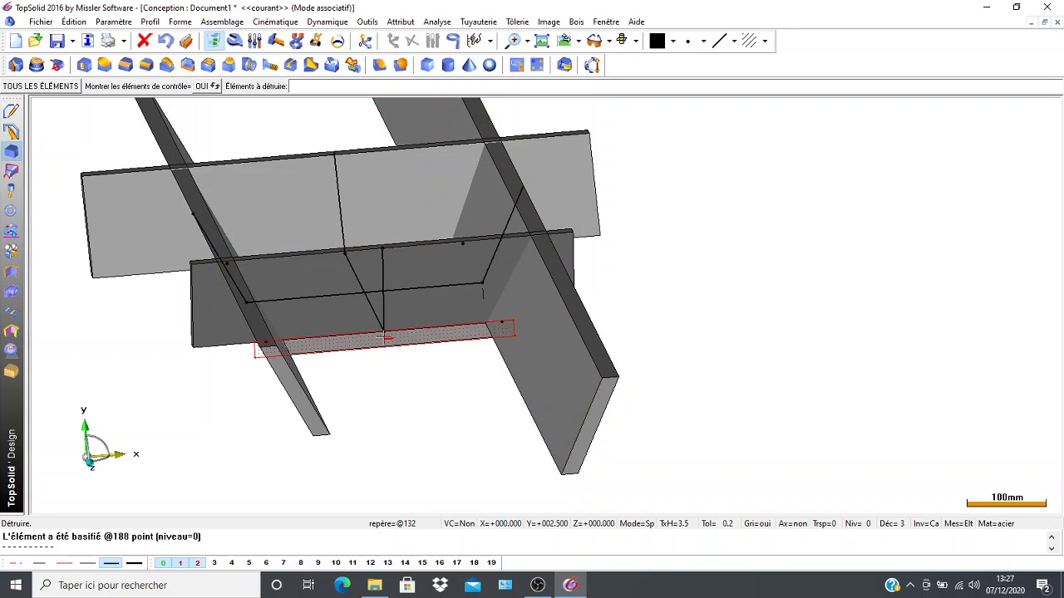
pyautogui.click(385, 337)
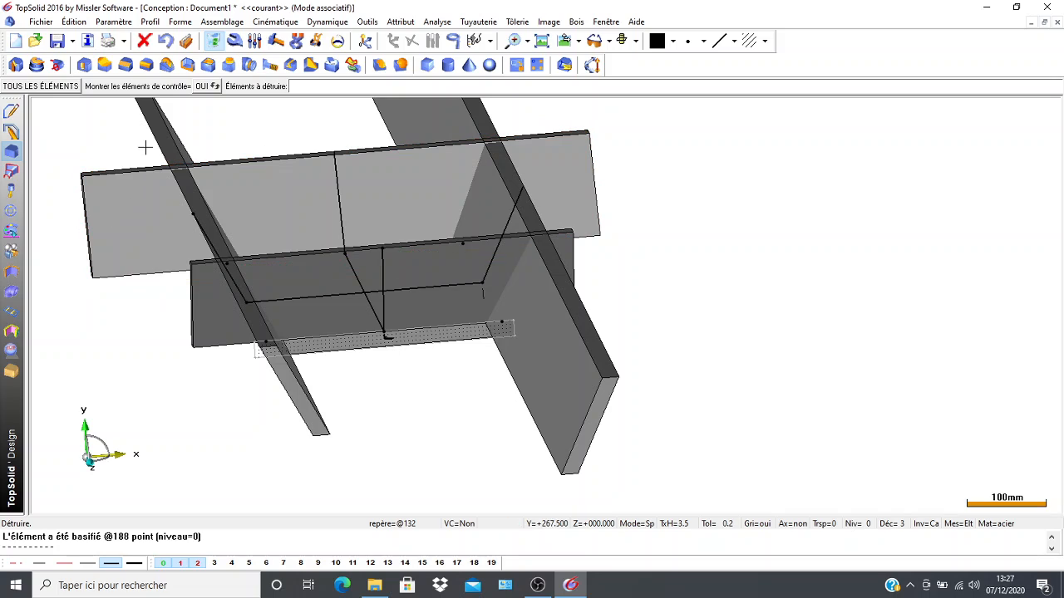
# Saw the front wall along the left side wall's outer slanted line, reversing the waste direction to discard the overhanging left end.
pyautogui.click(11, 374)
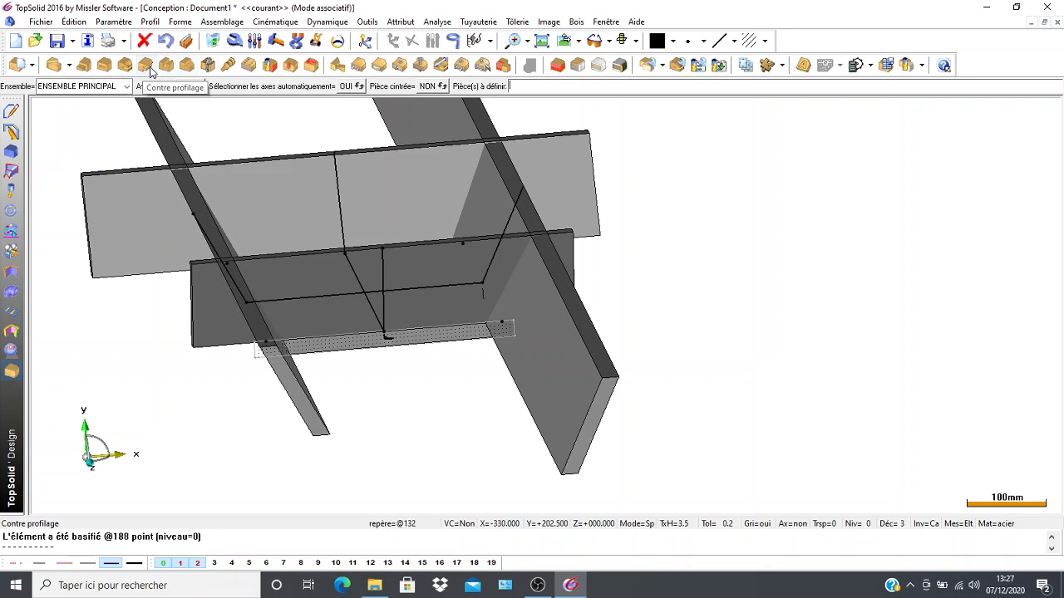
pyautogui.click(208, 64)
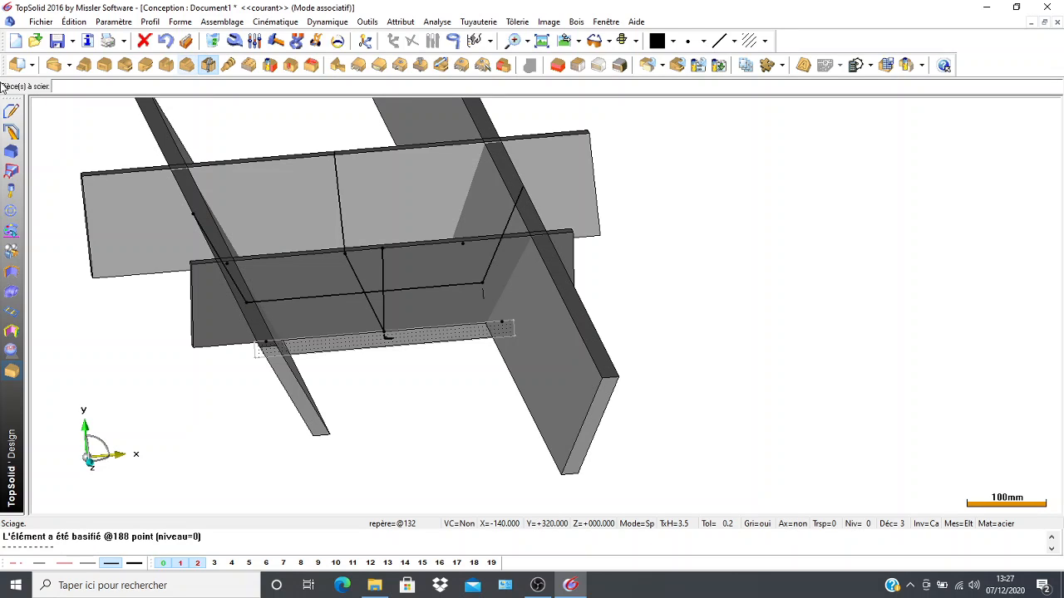
pyautogui.click(315, 295)
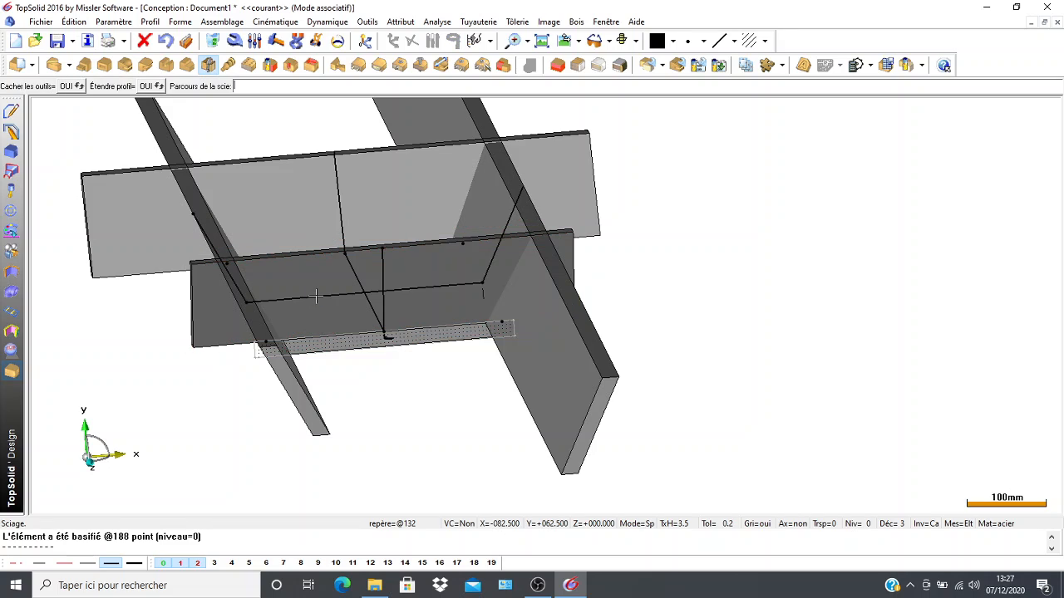
pyautogui.scroll(2, 153, 350)
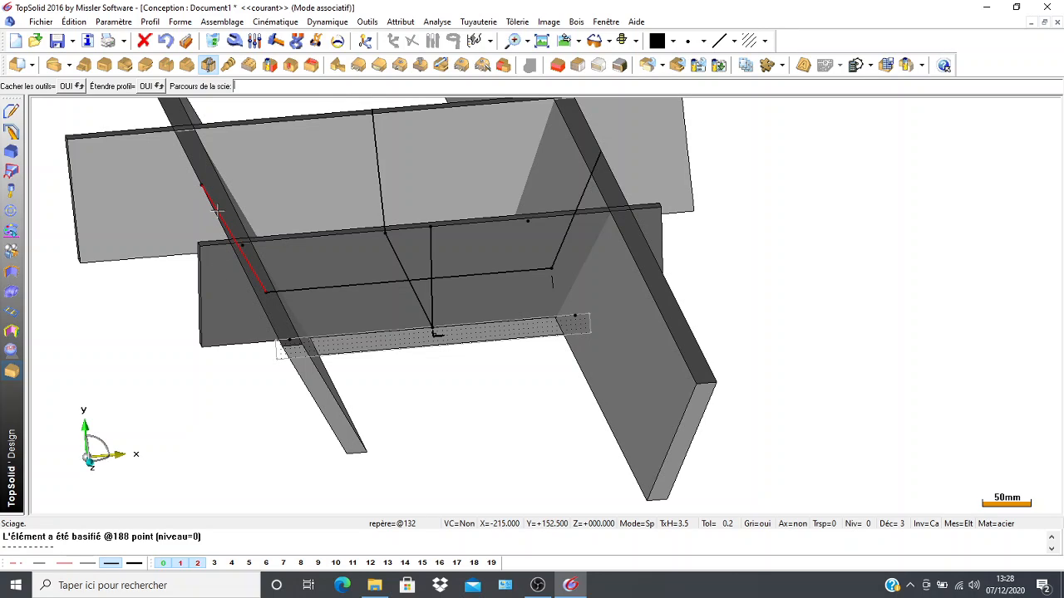
pyautogui.click(220, 216)
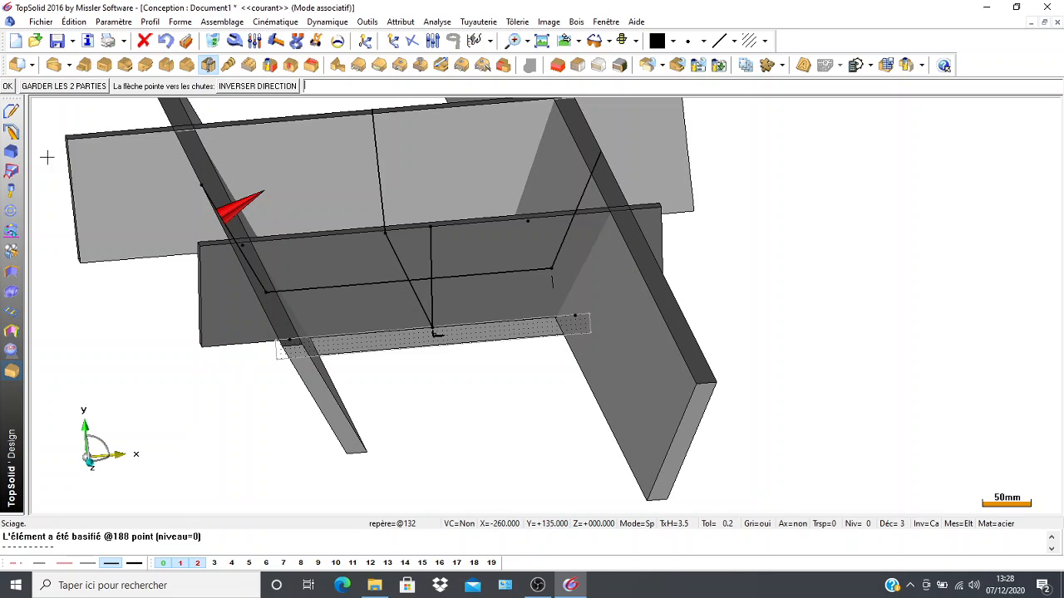
pyautogui.click(7, 87)
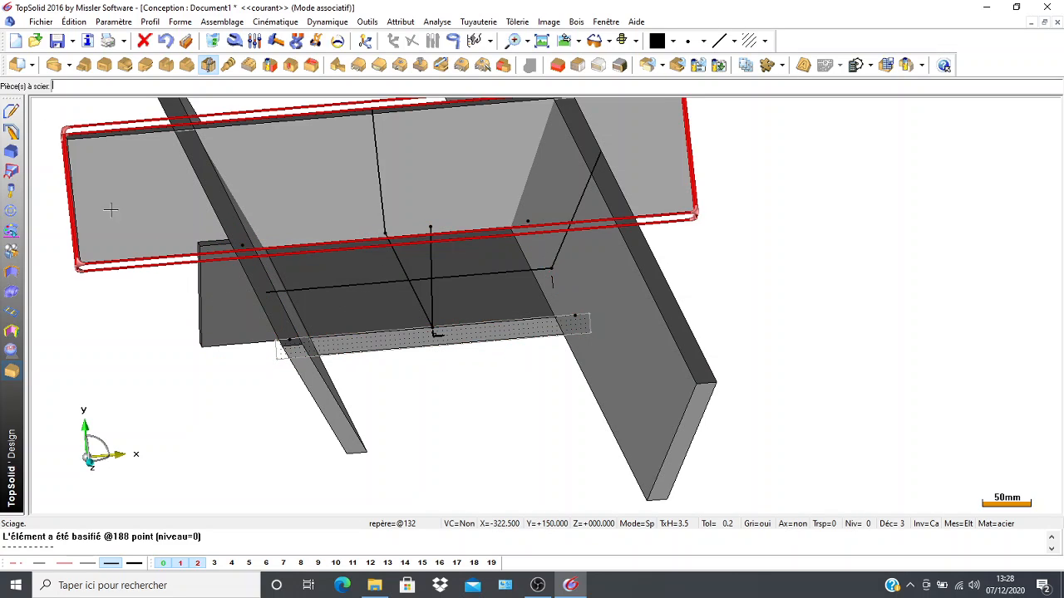
pyautogui.click(167, 45)
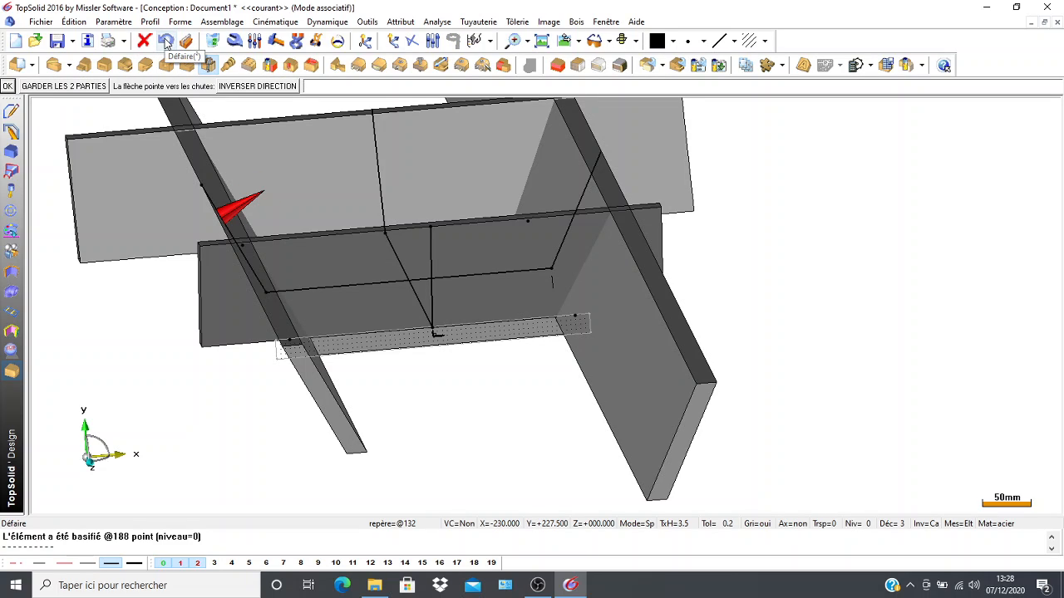
pyautogui.click(225, 213)
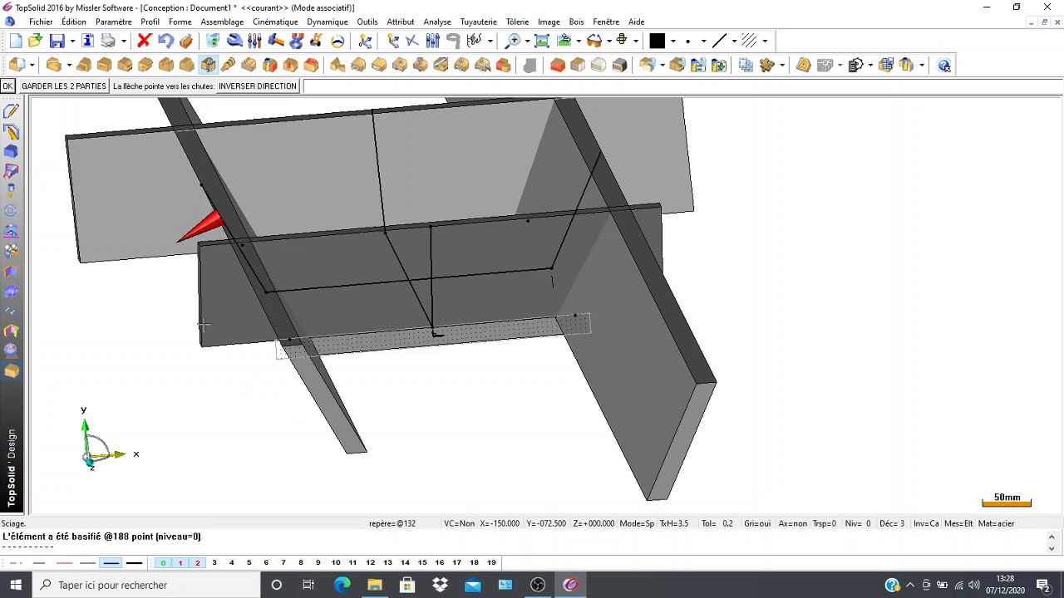
pyautogui.click(7, 87)
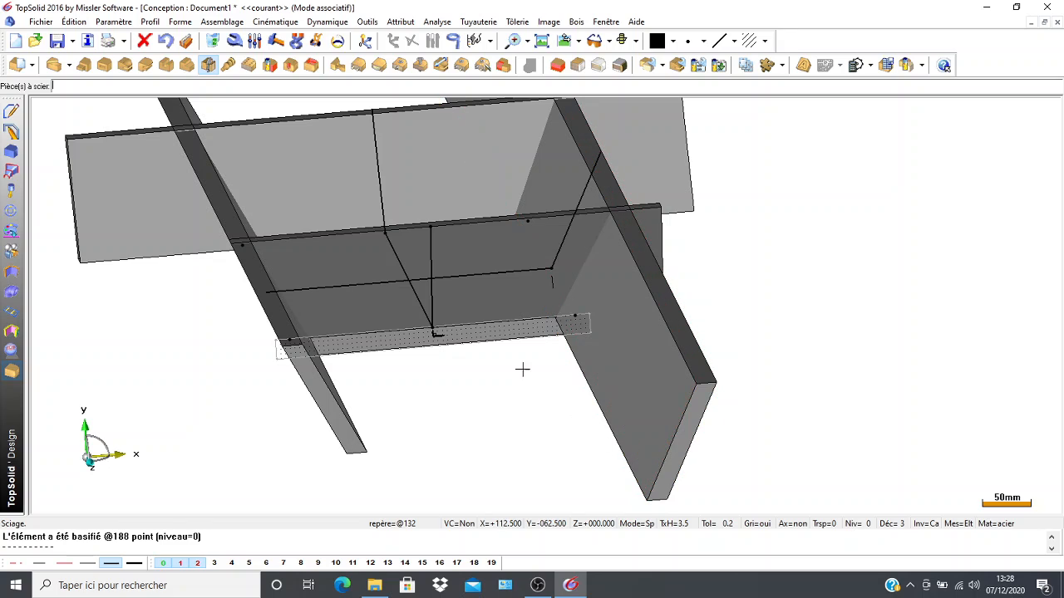
# Saw the front wall along the right side wall's outer slanted line, discarding the overhanging right end.
pyautogui.moveTo(485, 366); pyautogui.dragTo(213, 364, button='middle')
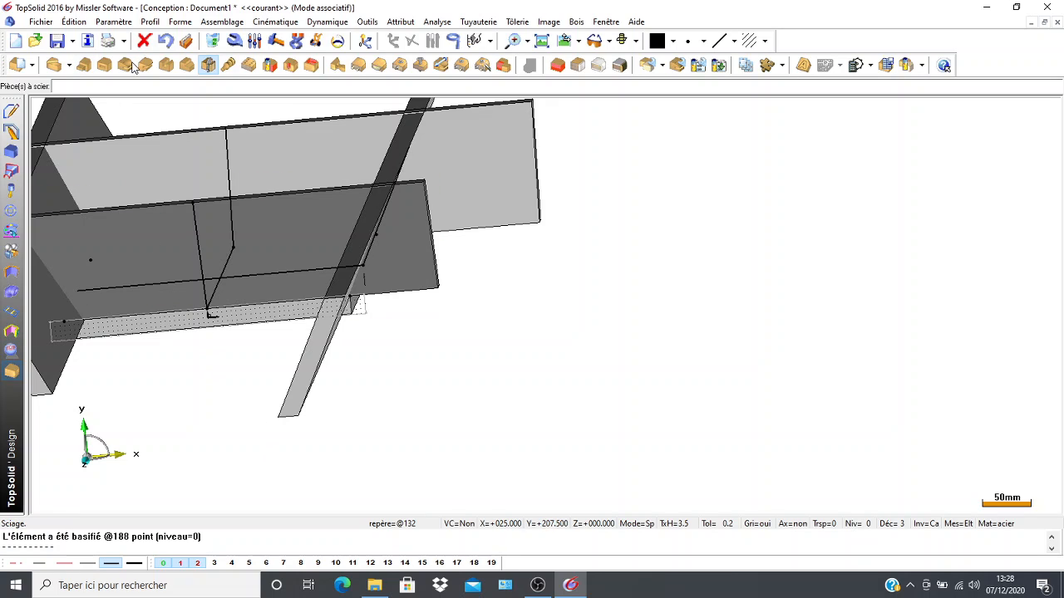
pyautogui.click(286, 258)
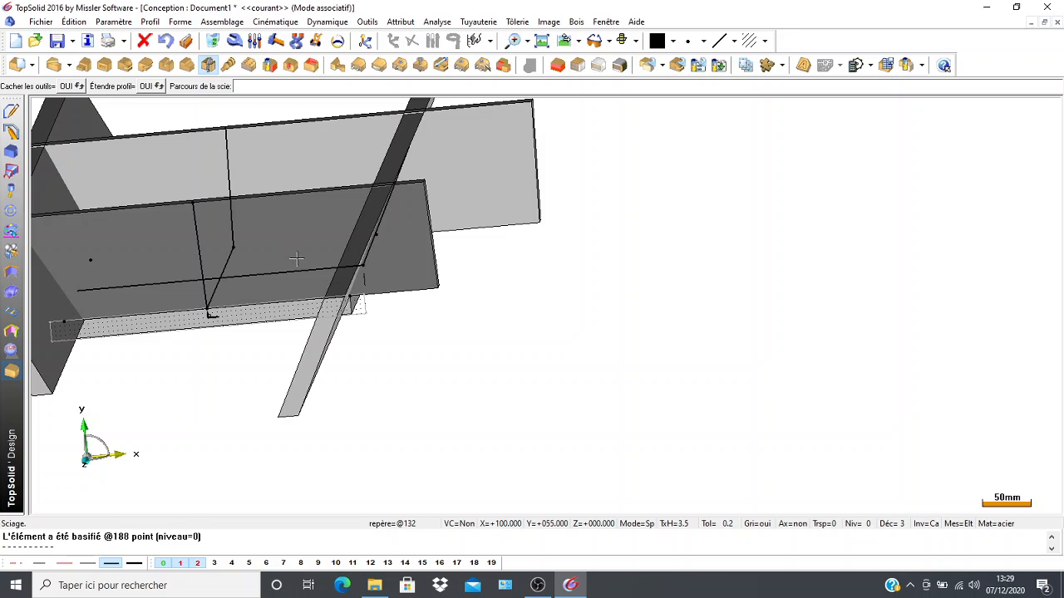
pyautogui.click(385, 209)
pyautogui.click(378, 200)
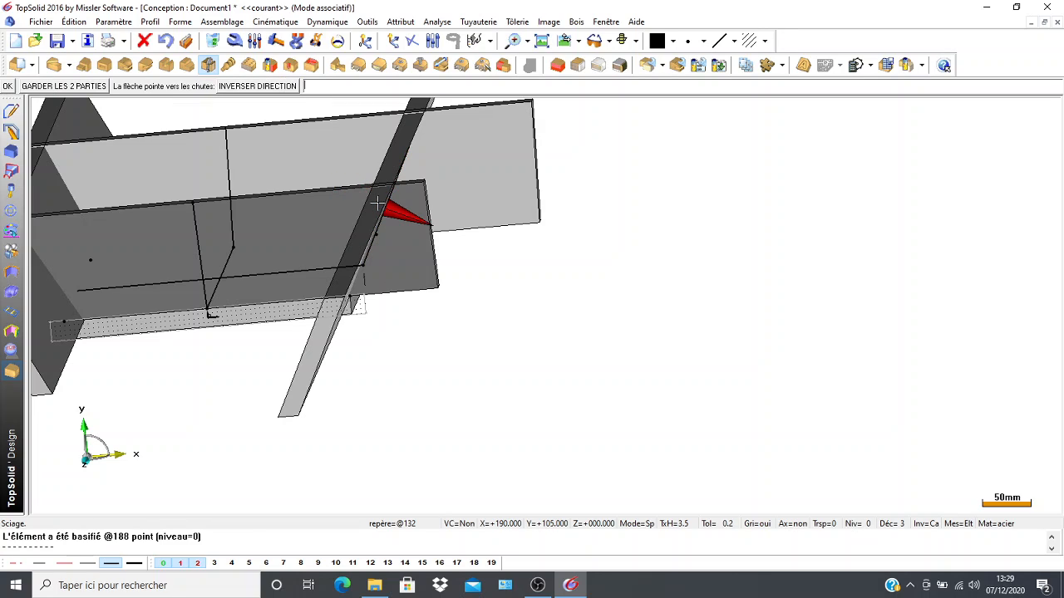
pyautogui.click(8, 87)
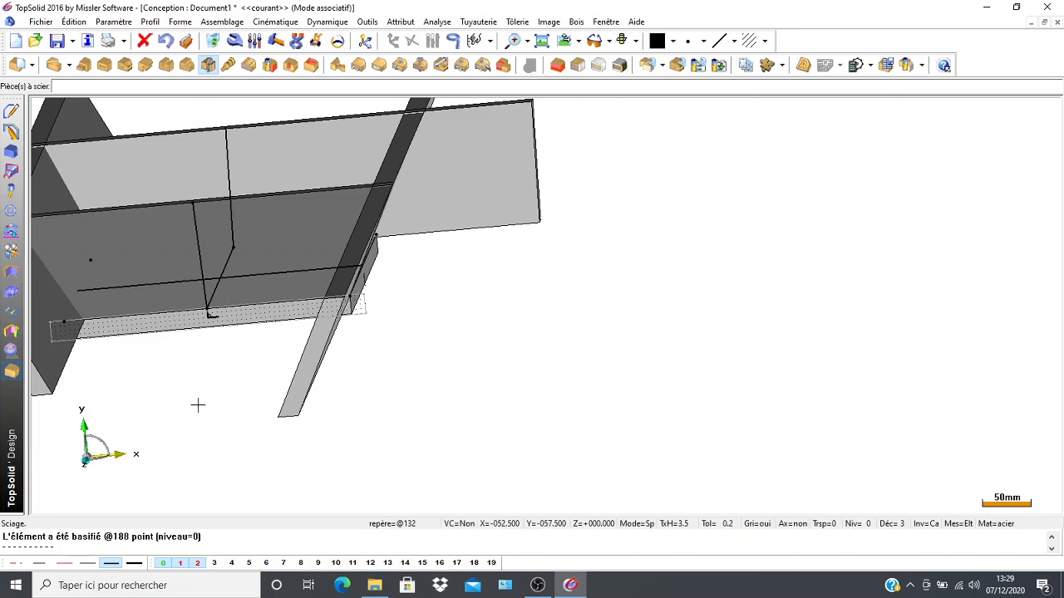
# Examine the rear wall's overhanging ends and the slanted outer edges of the side walls that could guide the next saw cut.
pyautogui.scroll(-2, 194, 387)
pyautogui.moveTo(268, 386); pyautogui.dragTo(454, 384, button='middle')
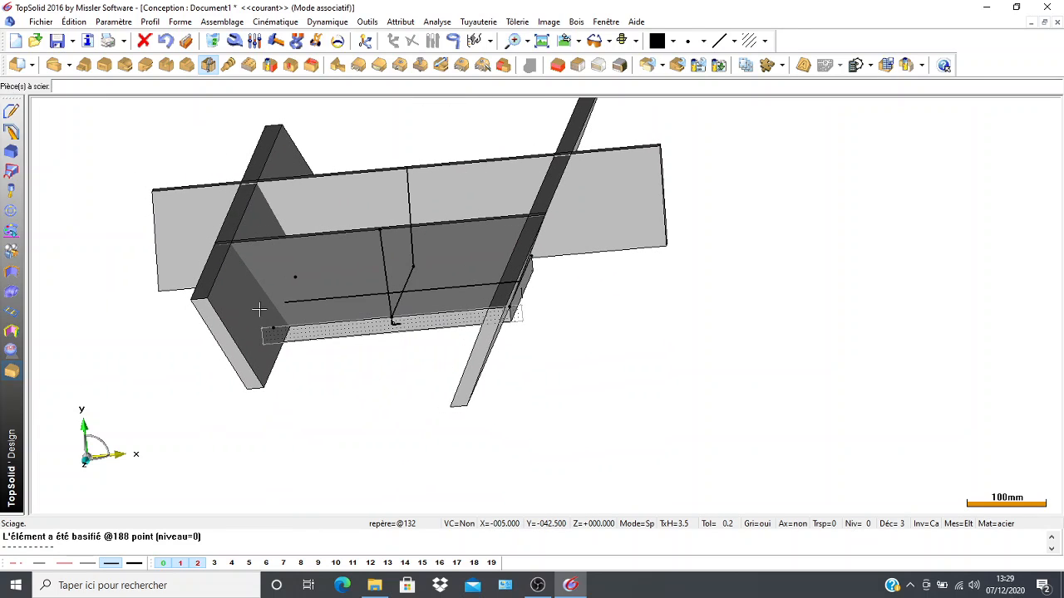
pyautogui.moveTo(77, 202); pyautogui.dragTo(128, 191, button='middle')
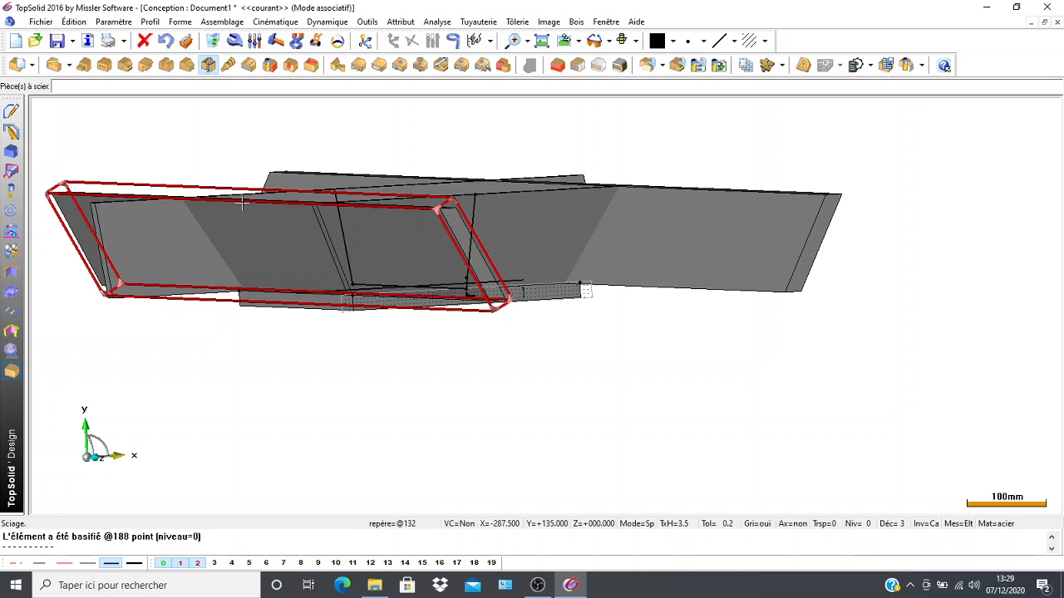
pyautogui.scroll(-2, 236, 370)
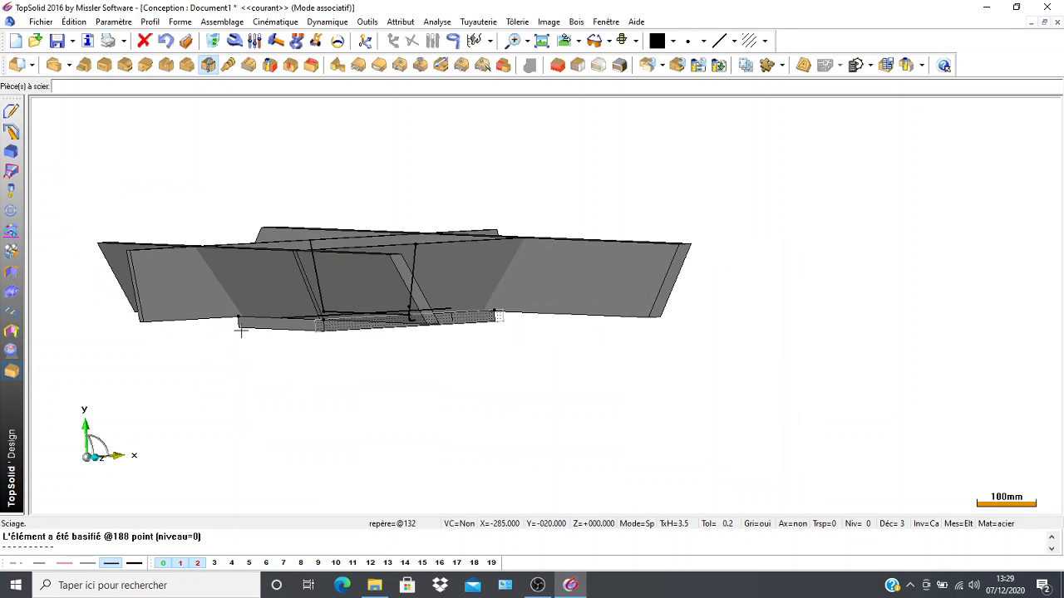
pyautogui.moveTo(233, 368); pyautogui.dragTo(208, 388, button='middle')
pyautogui.moveTo(103, 254); pyautogui.dragTo(551, 269, button='middle')
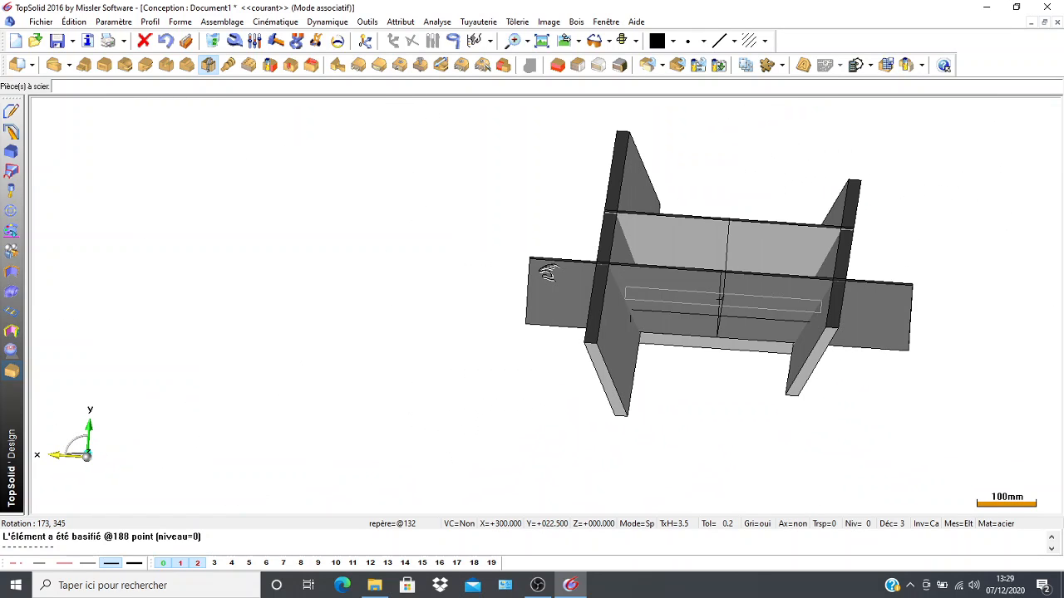
pyautogui.click(703, 282)
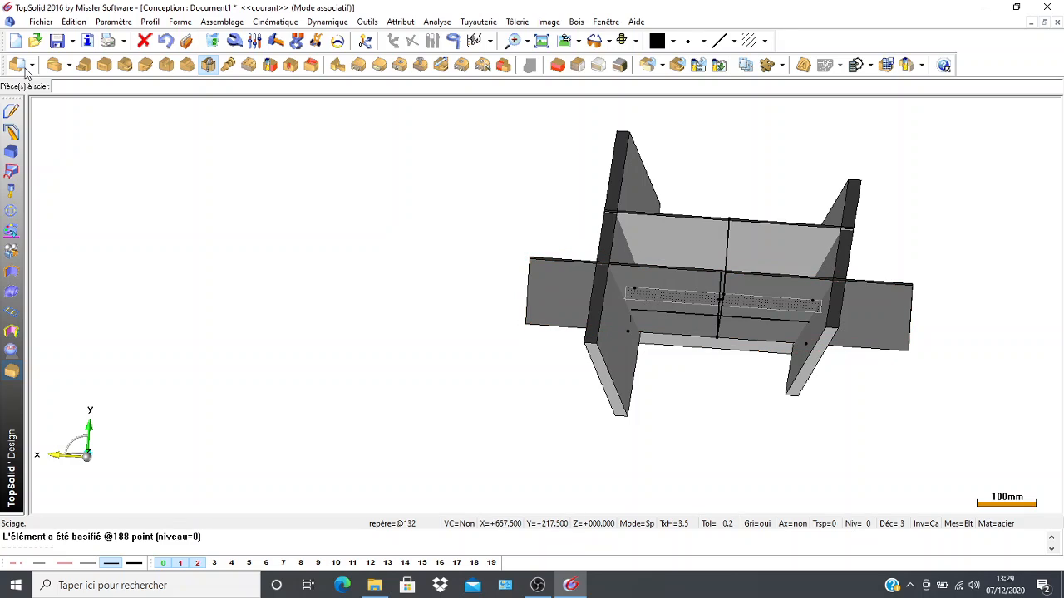
pyautogui.click(557, 294)
pyautogui.scroll(-1, 507, 287)
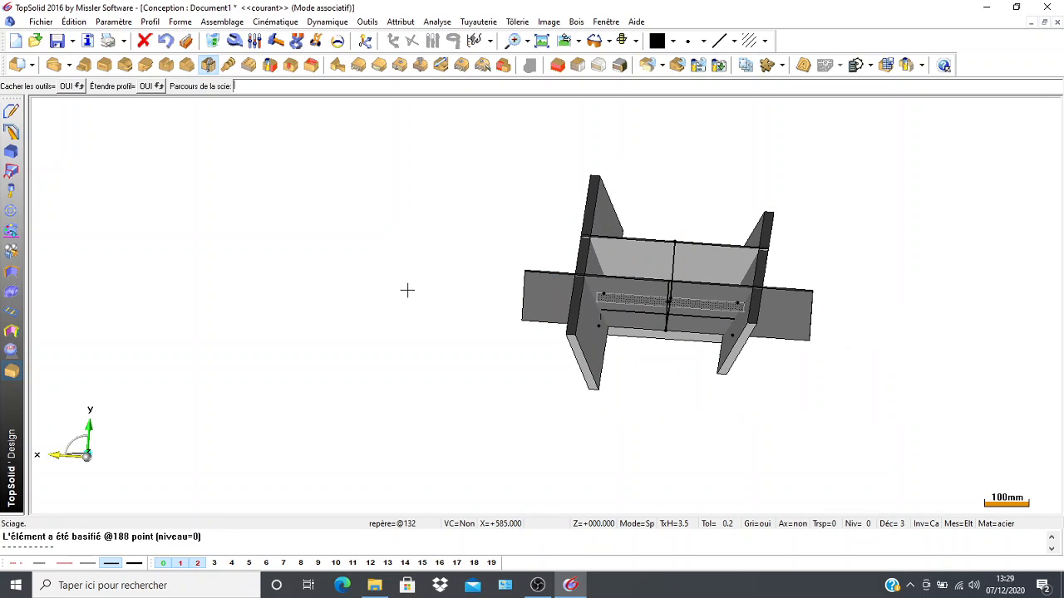
pyautogui.moveTo(407, 290); pyautogui.dragTo(433, 292, button='middle')
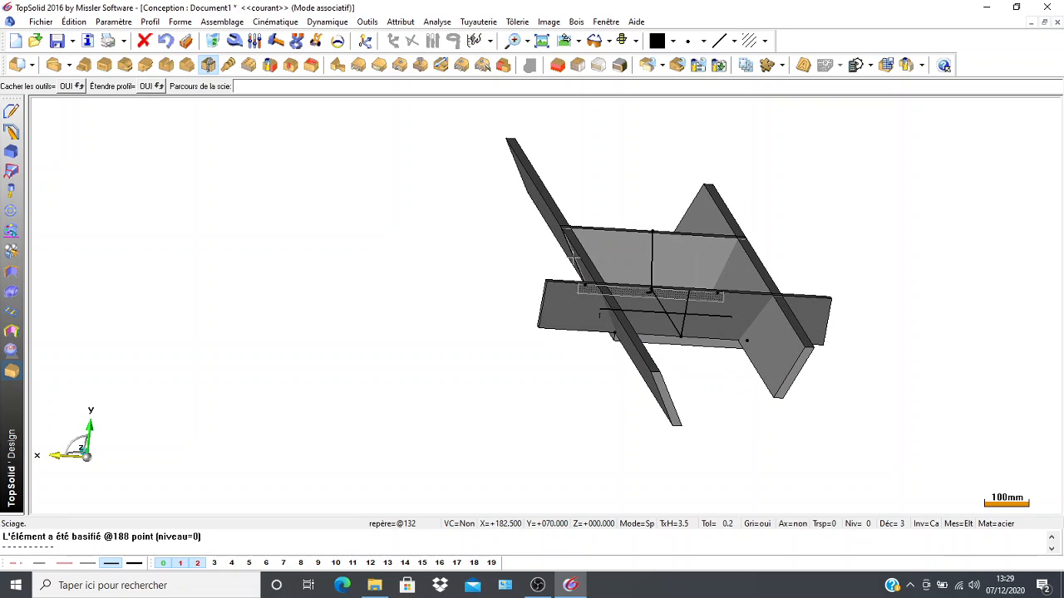
pyautogui.scroll(6, 571, 260)
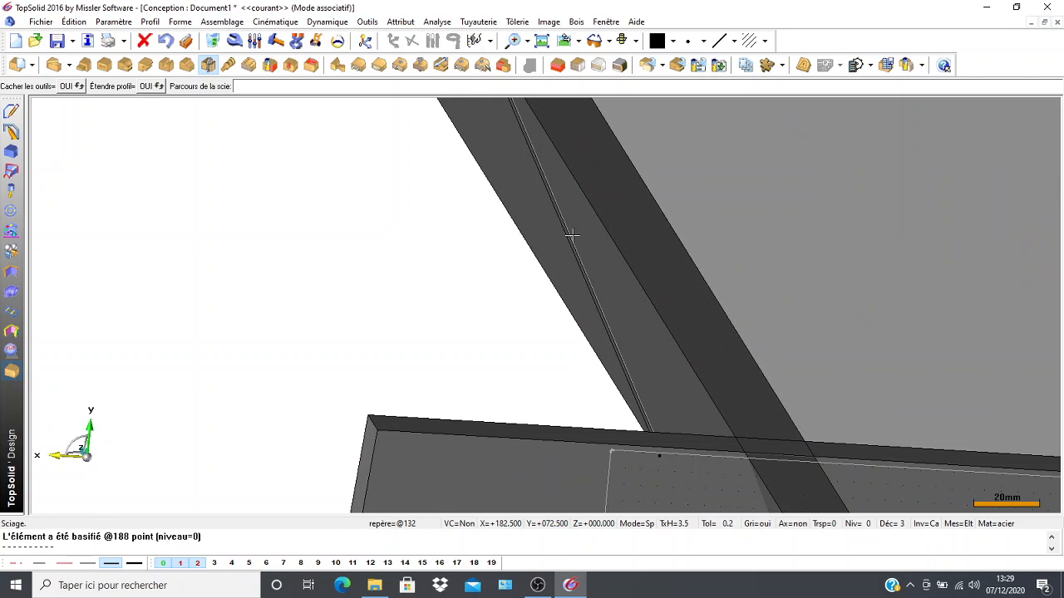
pyautogui.scroll(-6, 548, 195)
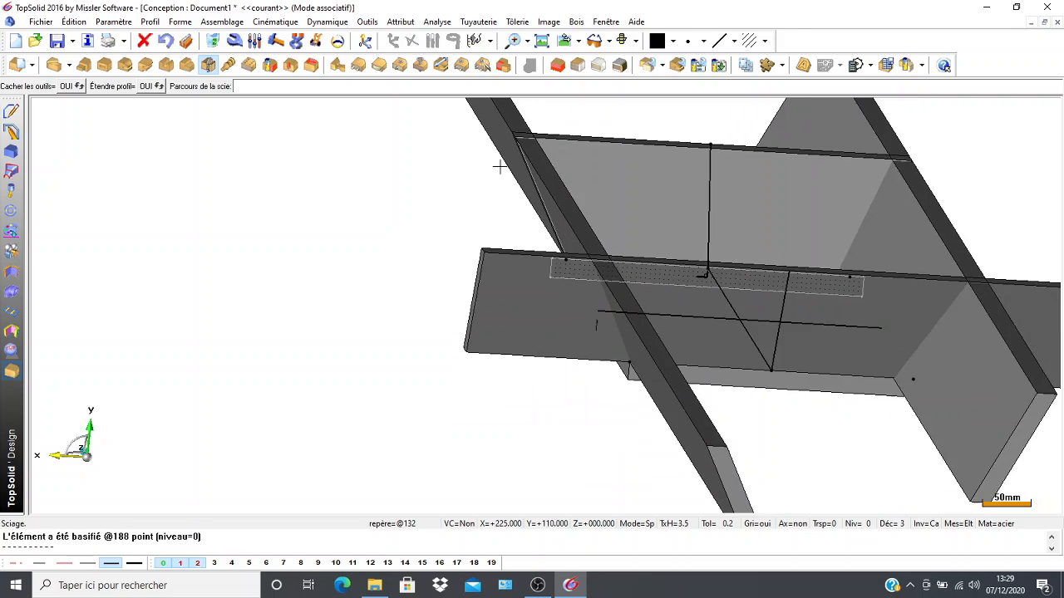
pyautogui.scroll(-1, 432, 177)
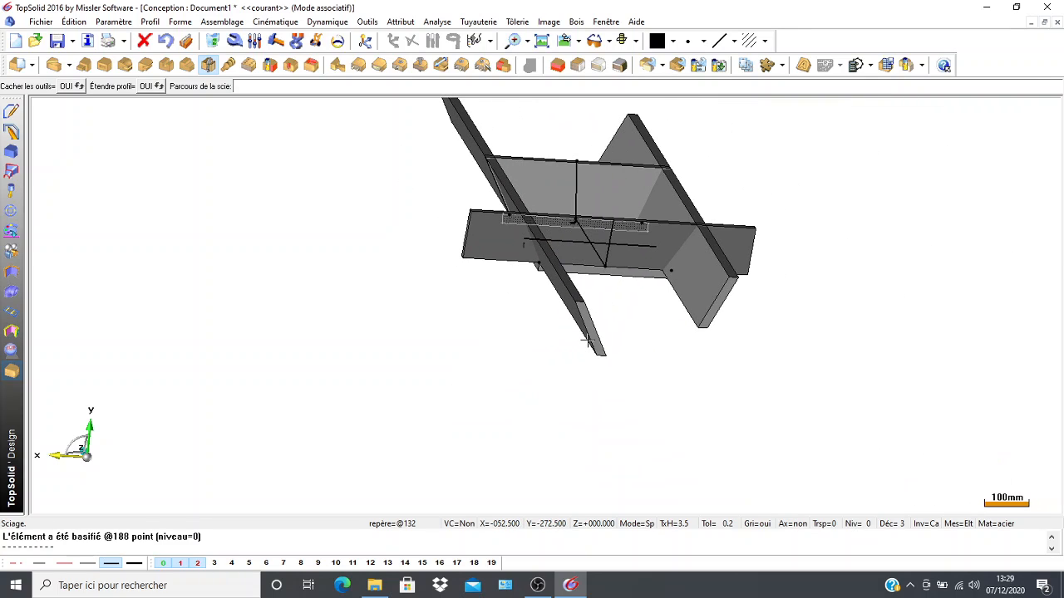
pyautogui.scroll(1, 585, 326)
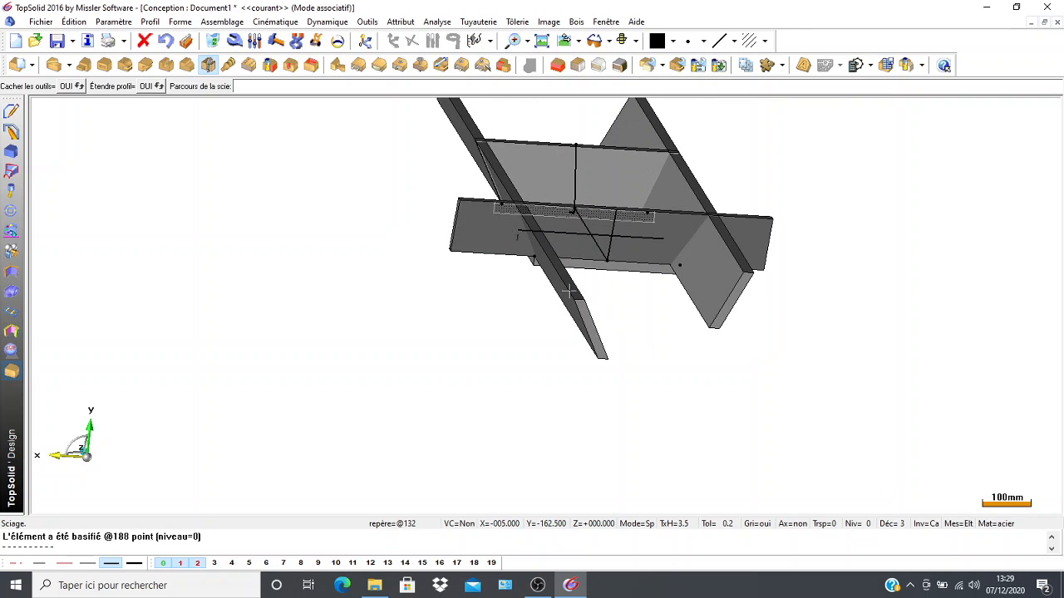
pyautogui.scroll(5, 604, 336)
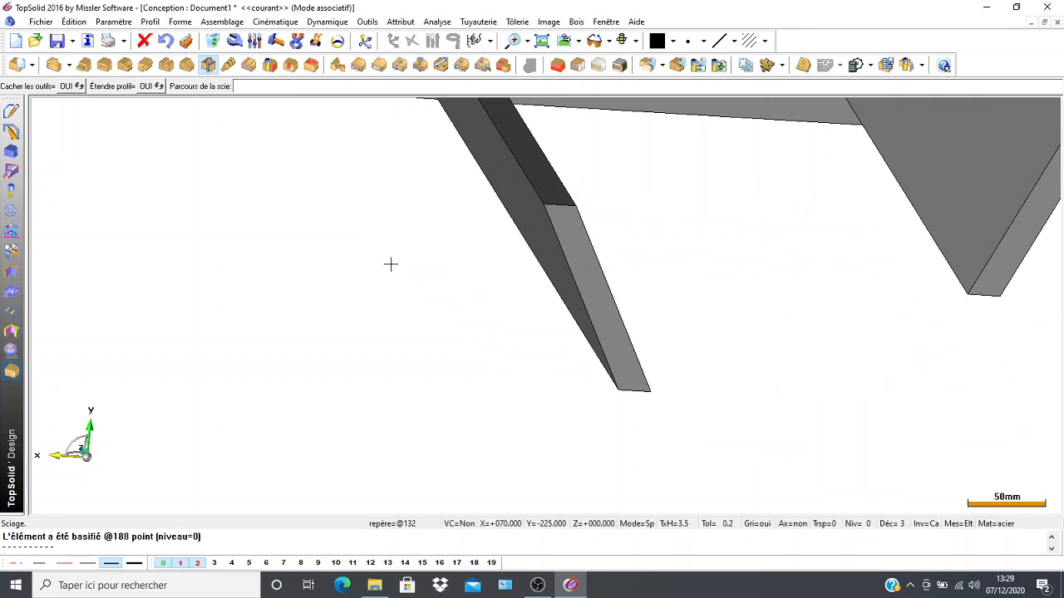
pyautogui.scroll(-5, 277, 258)
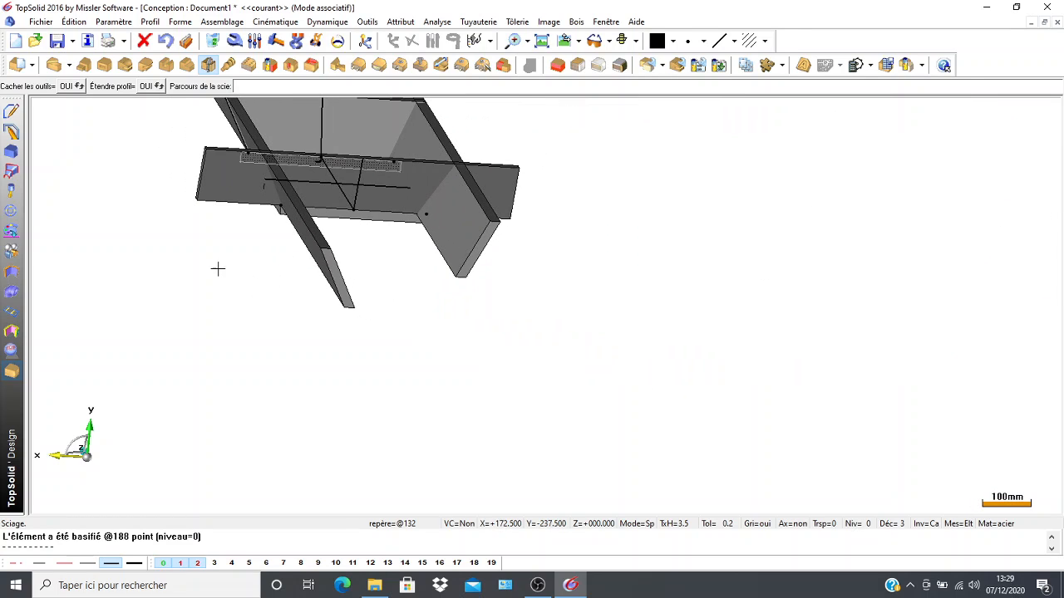
# Place points at both ends of the slanted outer edge on the +X side wall's rear end face.
pyautogui.click(9, 112)
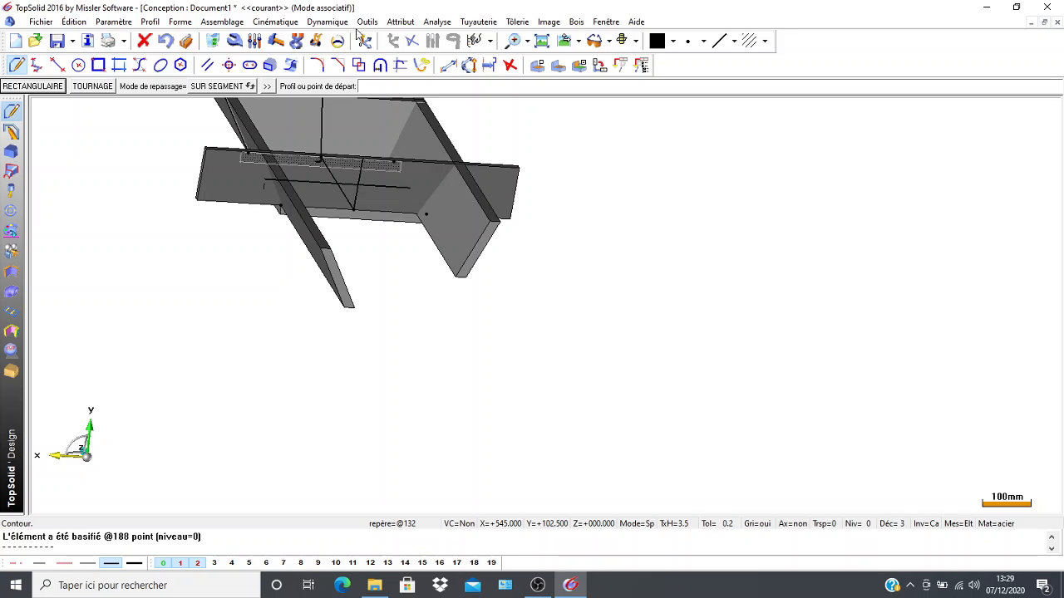
pyautogui.click(510, 68)
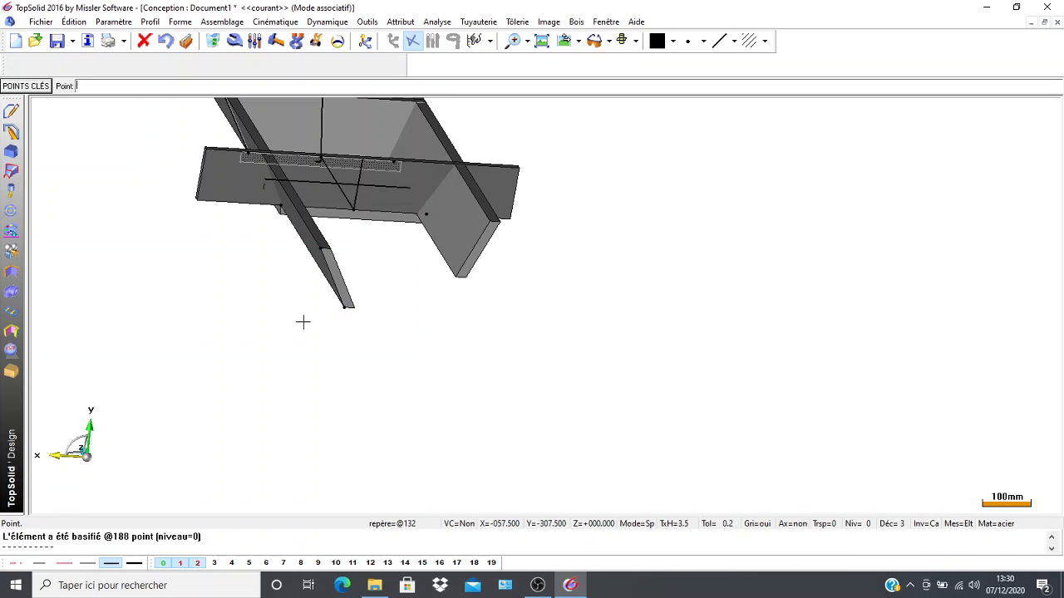
pyautogui.click(27, 88)
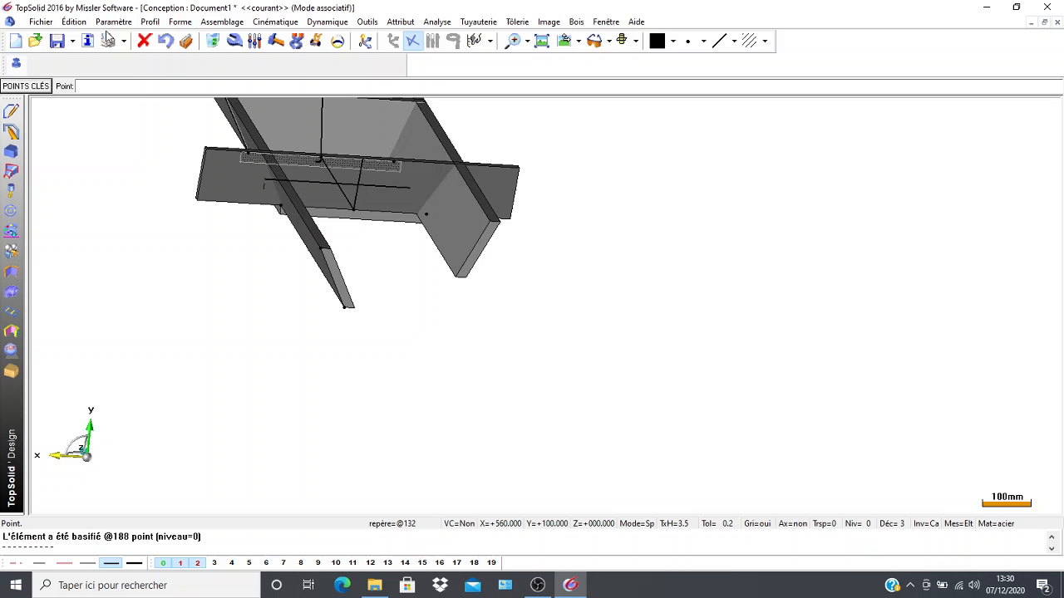
# Draw a line between the two points on the +X side wall's slanted outer edge.
pyautogui.click(11, 110)
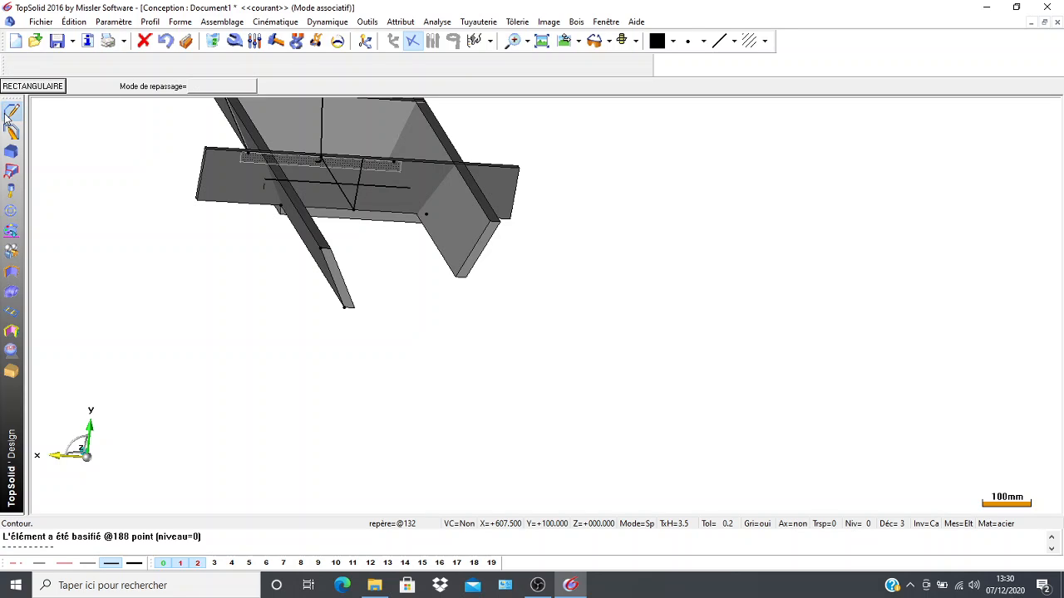
pyautogui.click(57, 65)
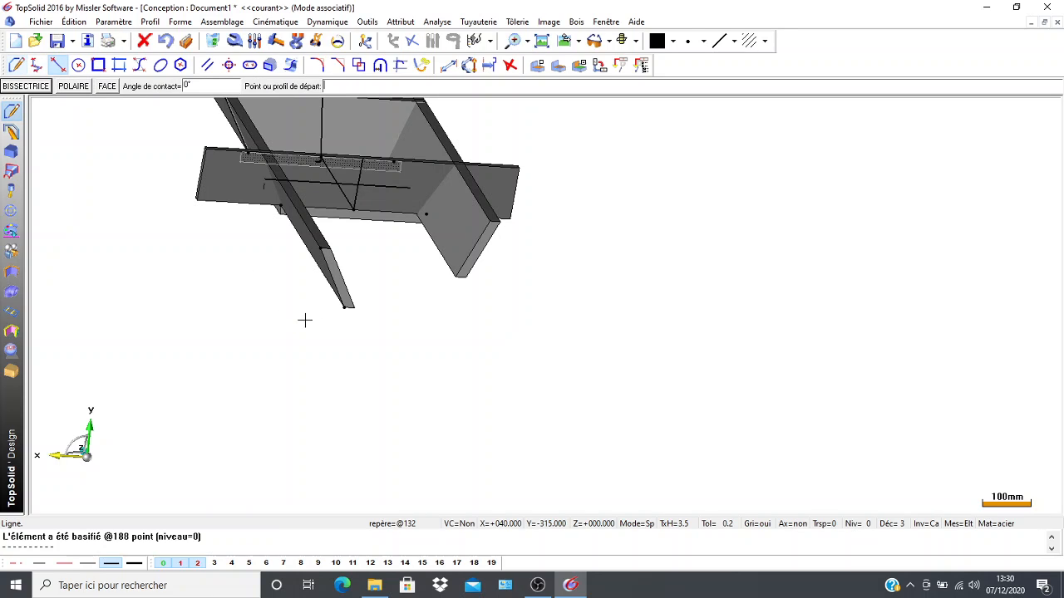
pyautogui.click(322, 249)
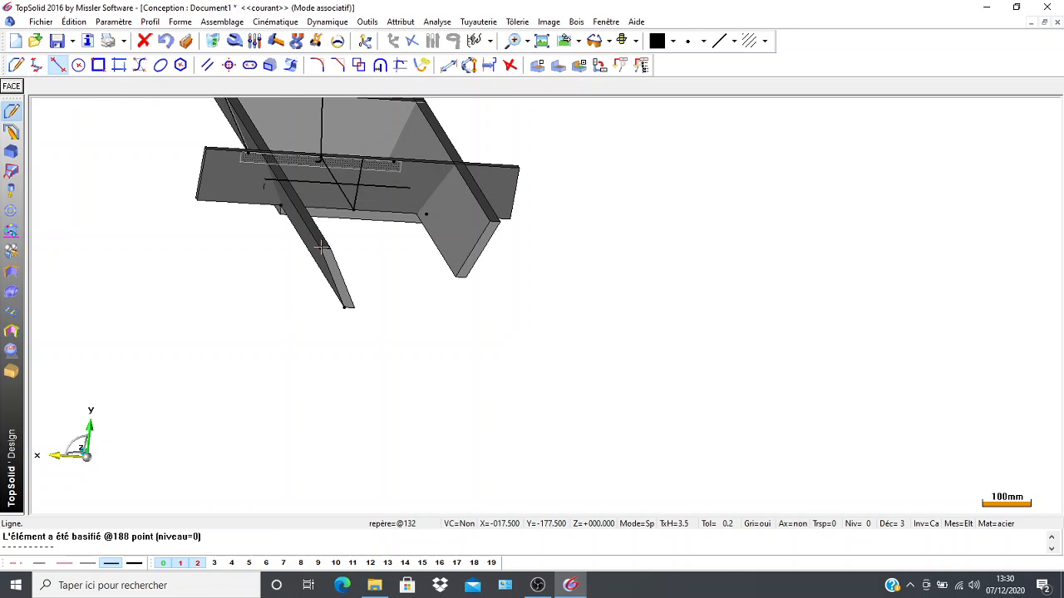
pyautogui.click(345, 306)
pyautogui.scroll(-1, 238, 320)
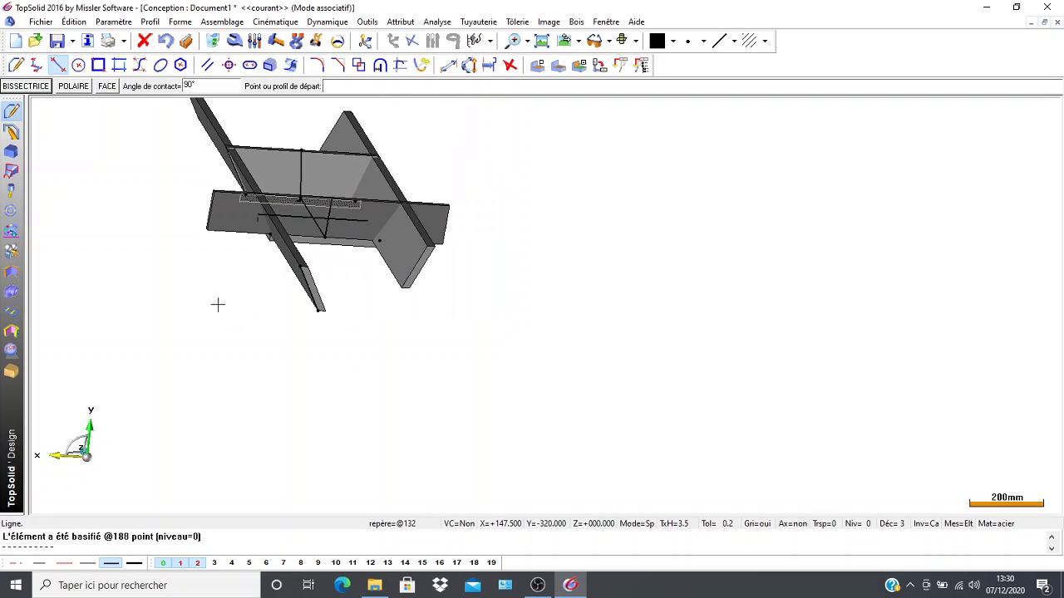
# Saw the rear wall along the line on the +X side wall's outer edge, discarding the overhanging end.
pyautogui.click(13, 373)
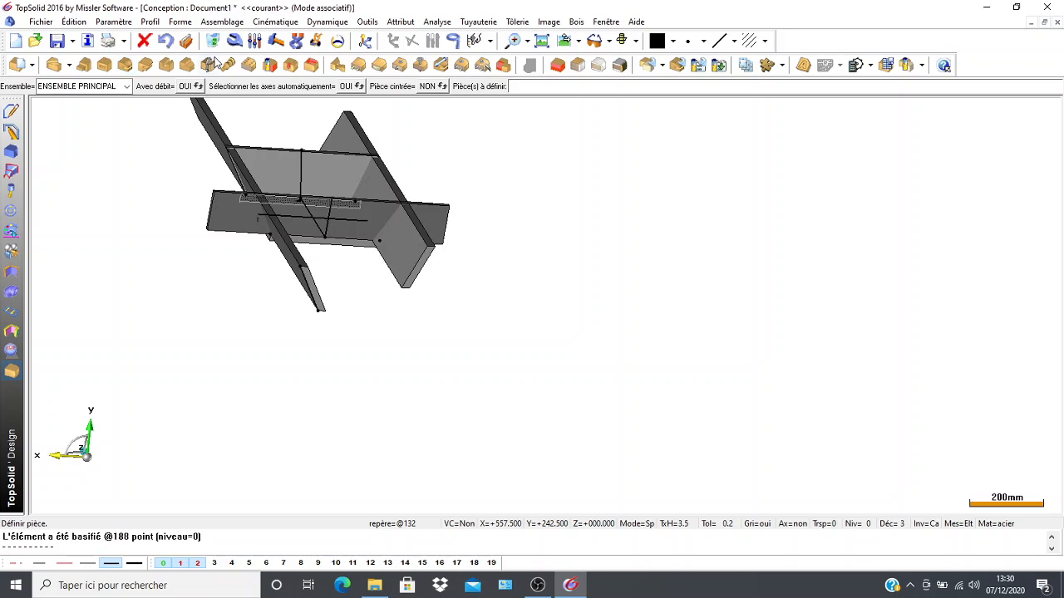
pyautogui.click(210, 64)
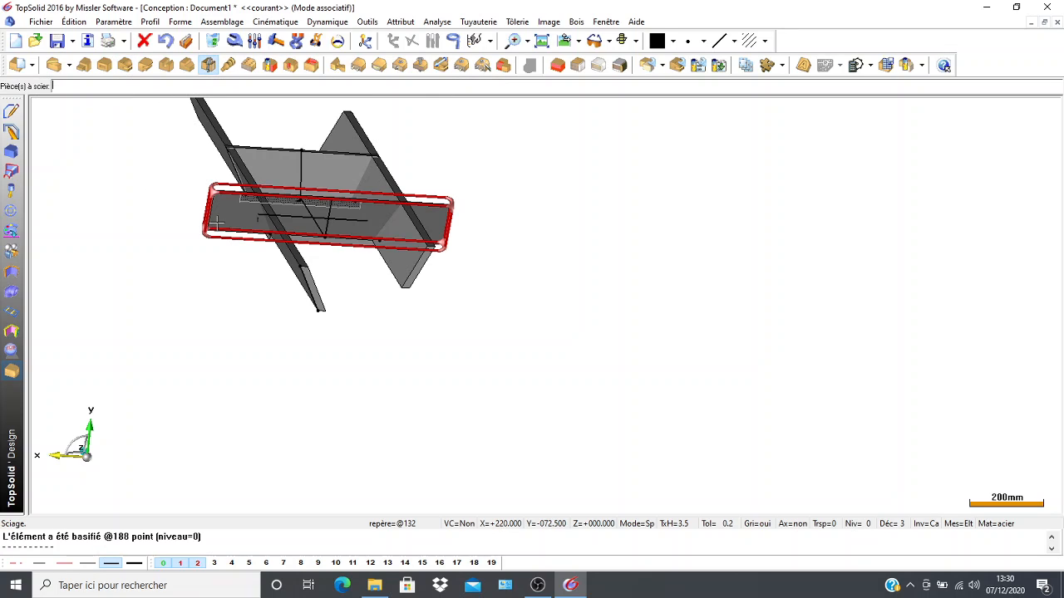
pyautogui.click(215, 221)
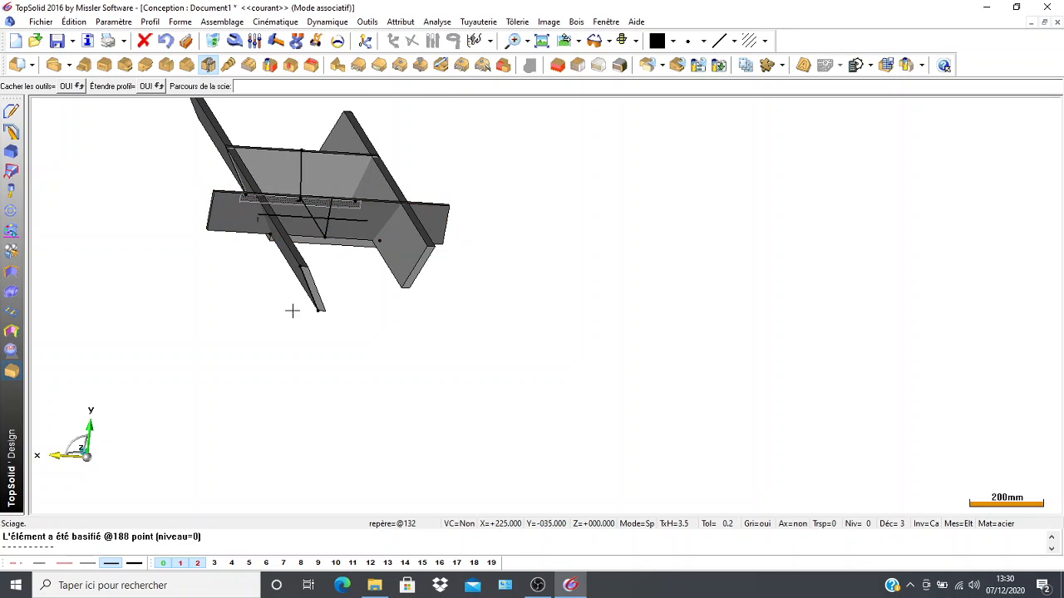
pyautogui.click(313, 294)
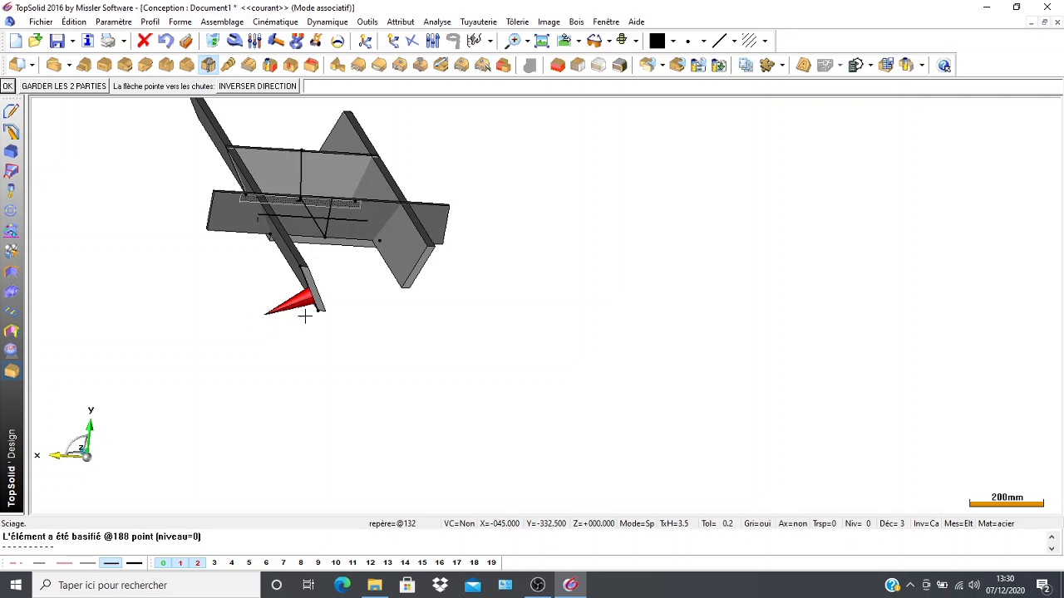
pyautogui.click(7, 86)
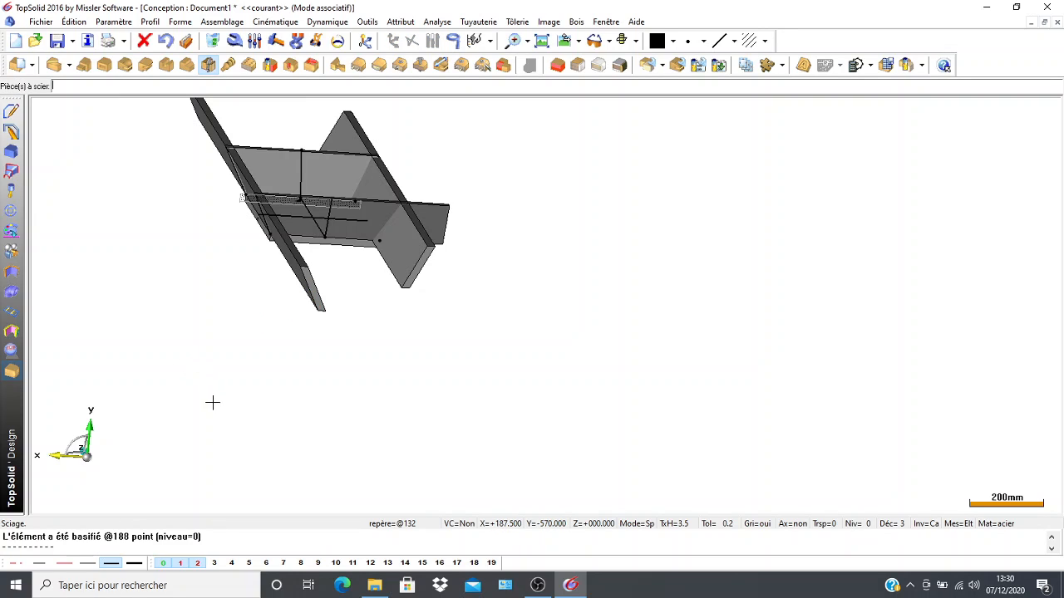
# Place points at both ends of the slanted outer edge on the -X side wall's rear end face.
pyautogui.moveTo(192, 290); pyautogui.dragTo(168, 271, button='middle')
pyautogui.moveTo(383, 399)
pyautogui.mouseDown(button='middle')
pyautogui.moveTo(391, 387)
pyautogui.moveTo(385, 396)
pyautogui.mouseUp(button='middle')
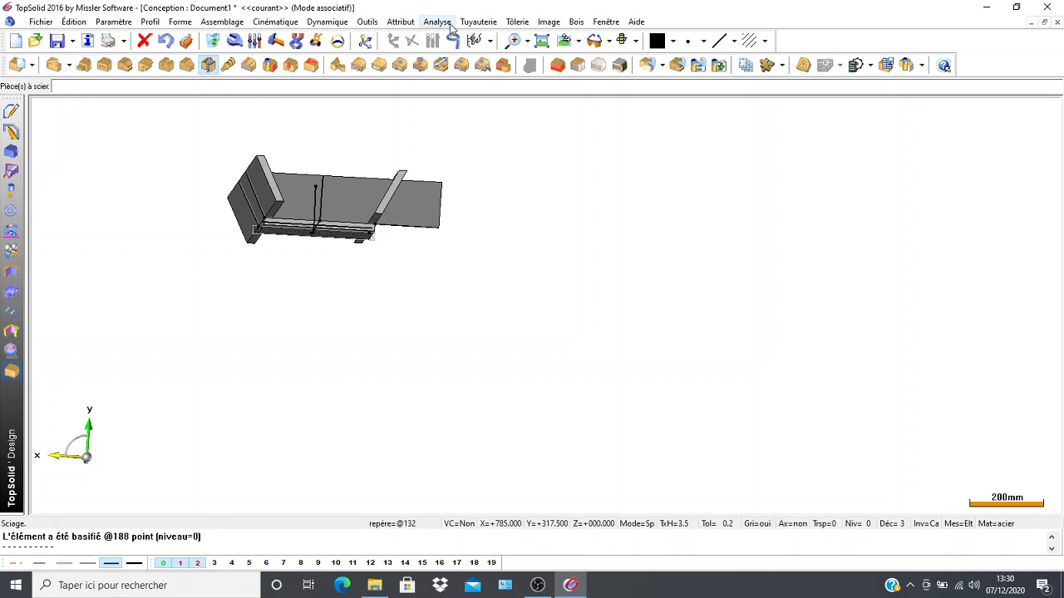
pyautogui.click(11, 110)
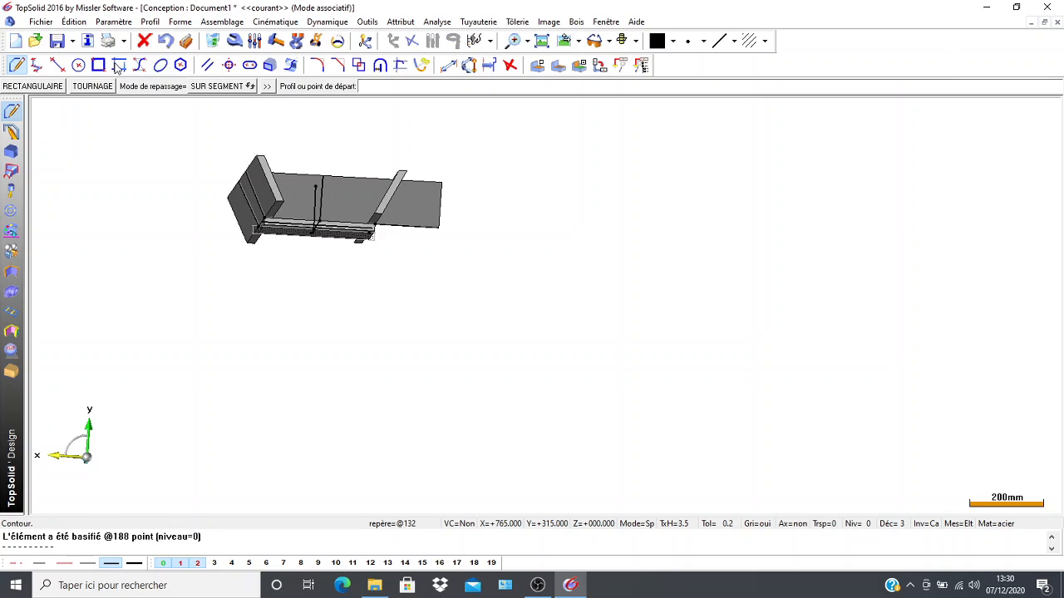
pyautogui.click(506, 66)
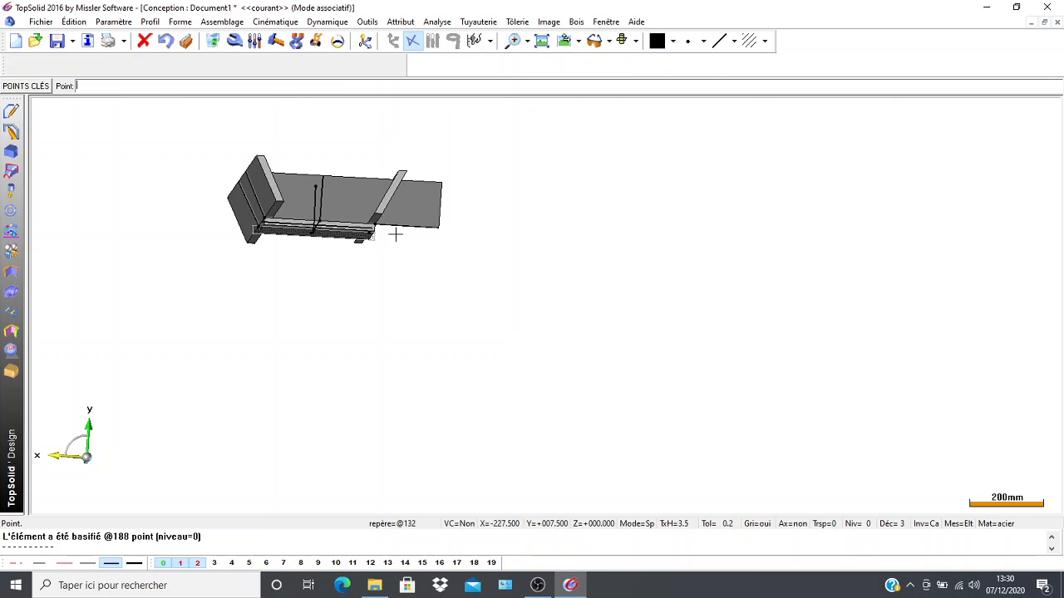
pyautogui.scroll(5, 380, 213)
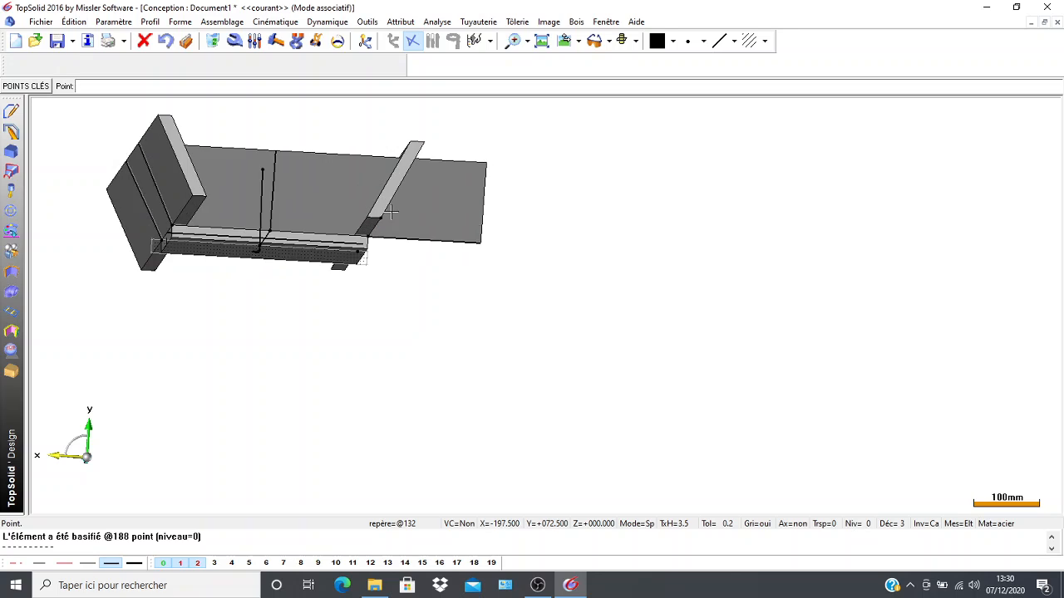
pyautogui.moveTo(431, 175); pyautogui.dragTo(422, 263, button='middle')
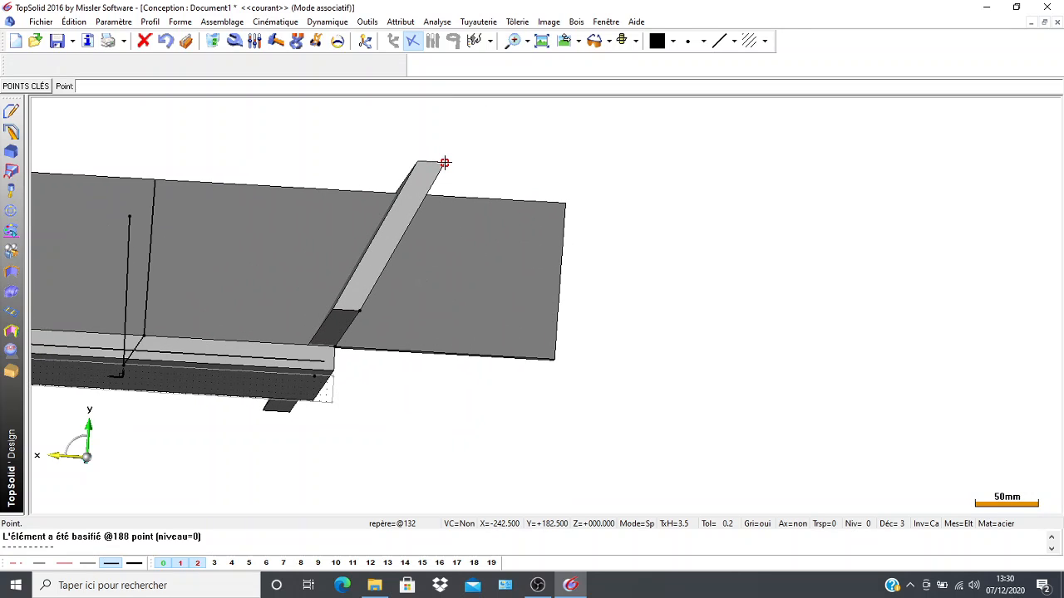
pyautogui.click(445, 163)
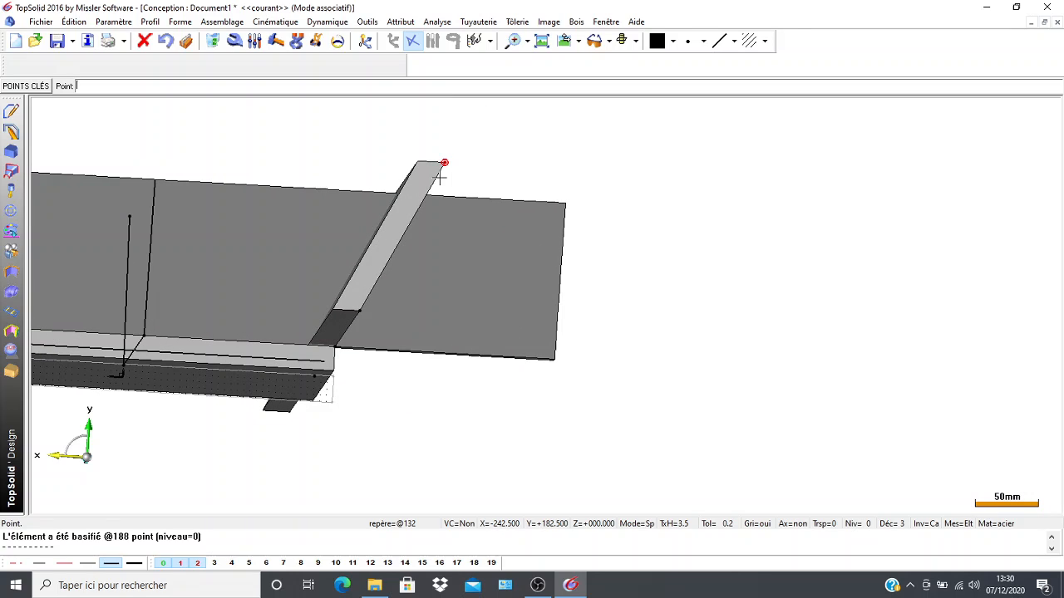
# Draw a line between the two points on the -X side wall's slanted outer edge.
pyautogui.click(11, 110)
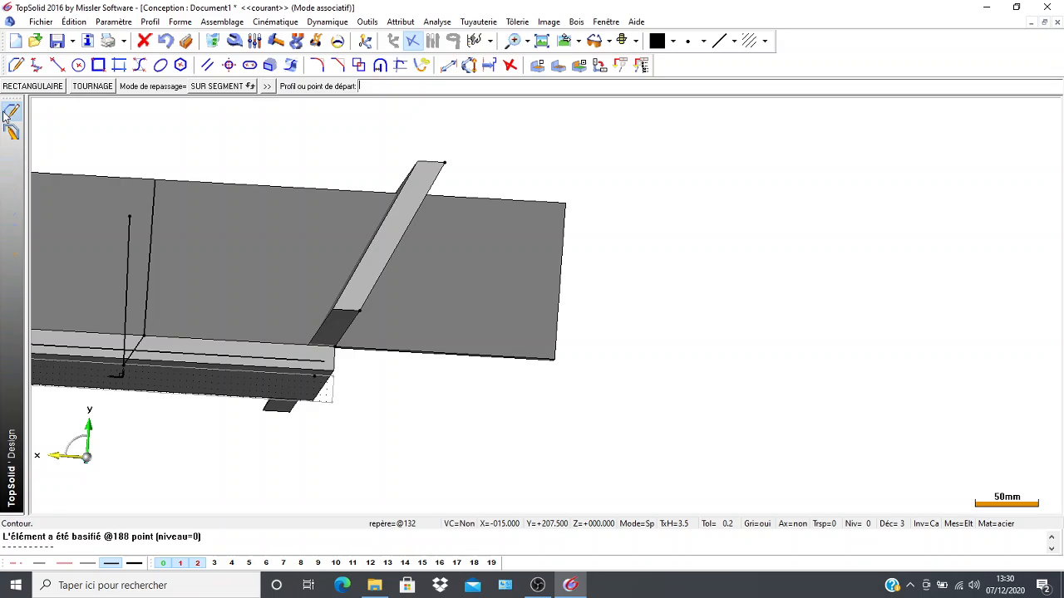
pyautogui.click(58, 65)
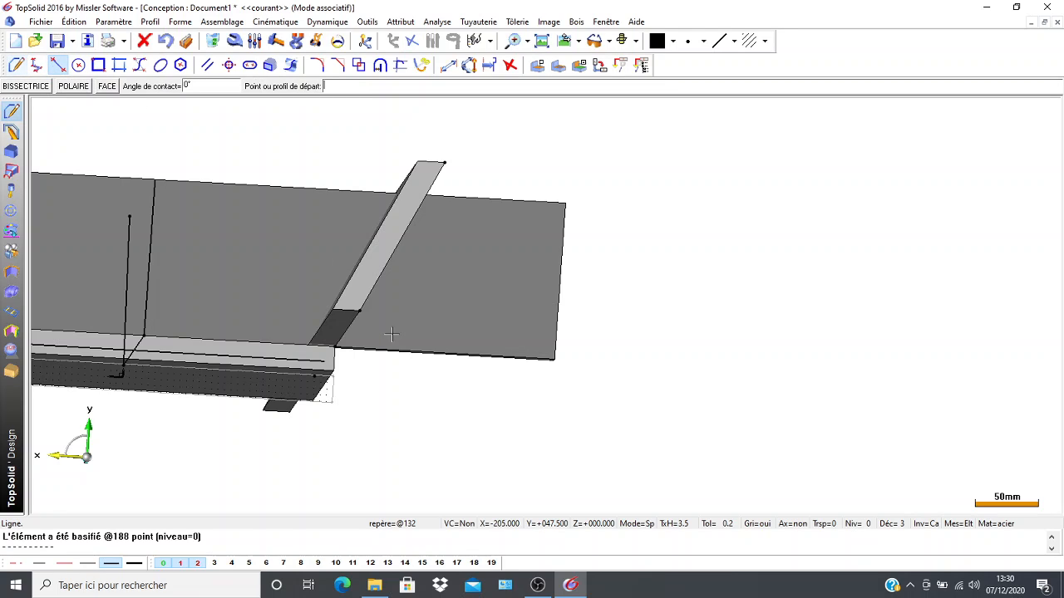
pyautogui.click(357, 310)
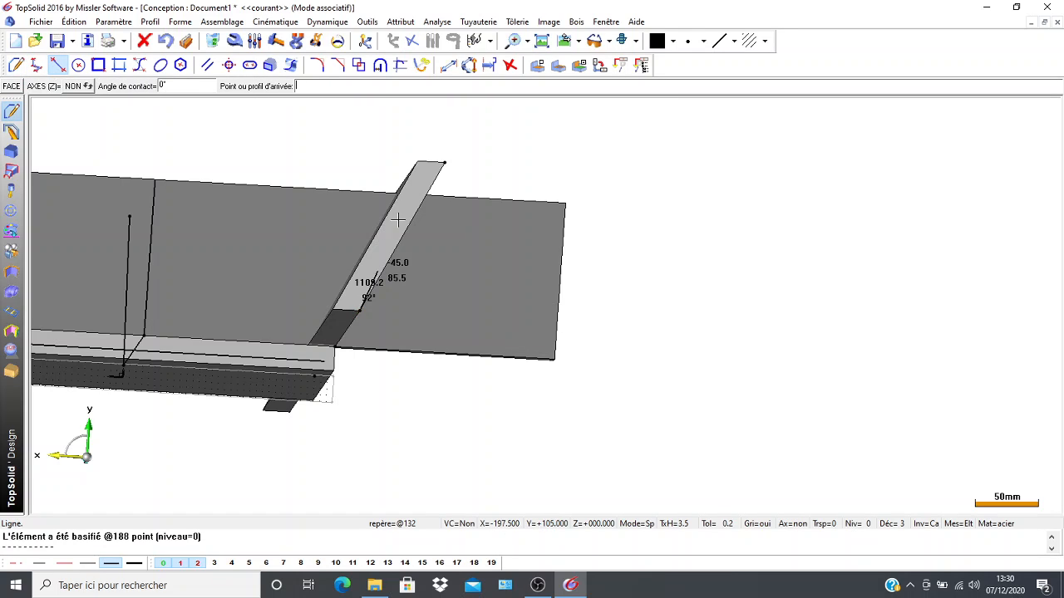
pyautogui.click(443, 163)
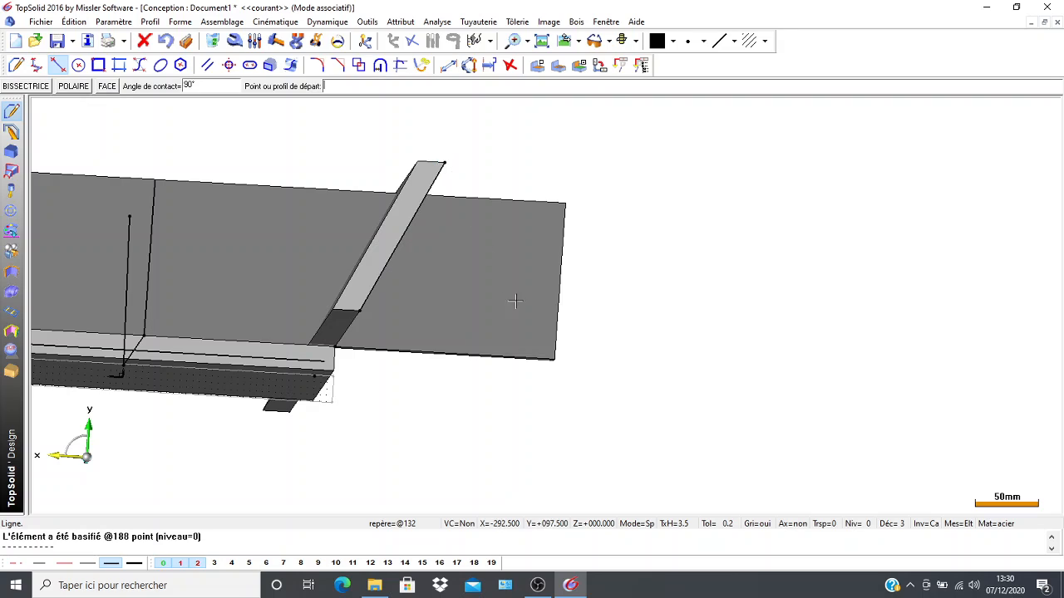
# Saw the rear wall along the line on the -X side wall's slanted outer edge, discarding the overhanging end.
pyautogui.click(8, 371)
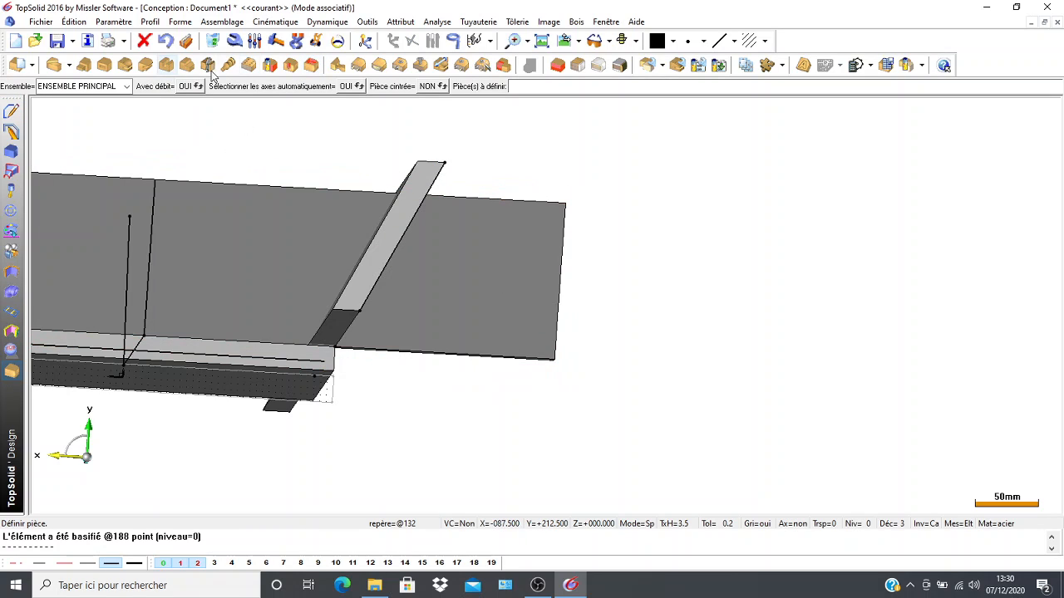
pyautogui.click(209, 65)
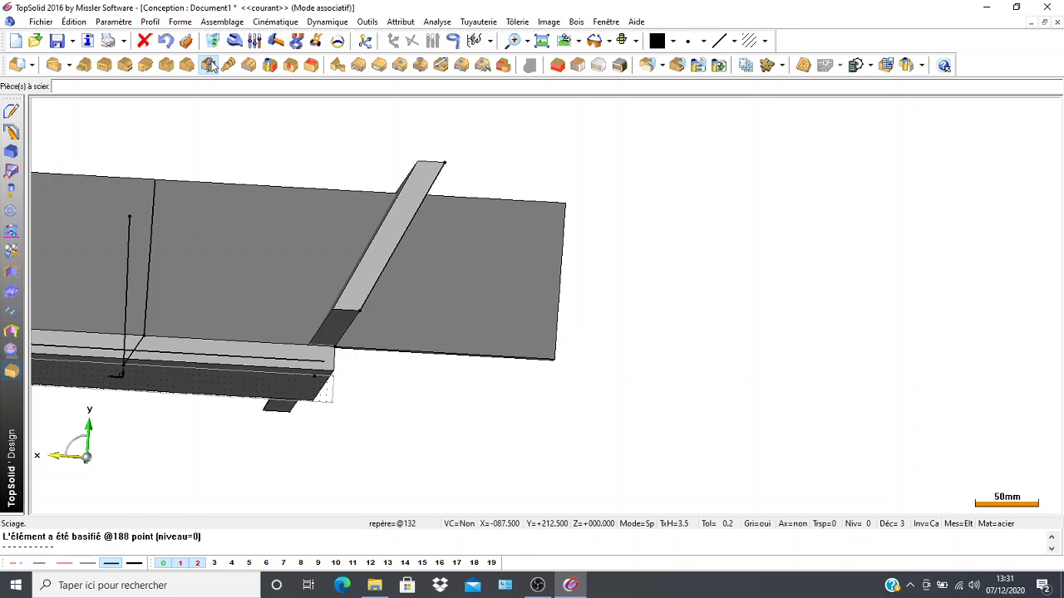
pyautogui.click(254, 264)
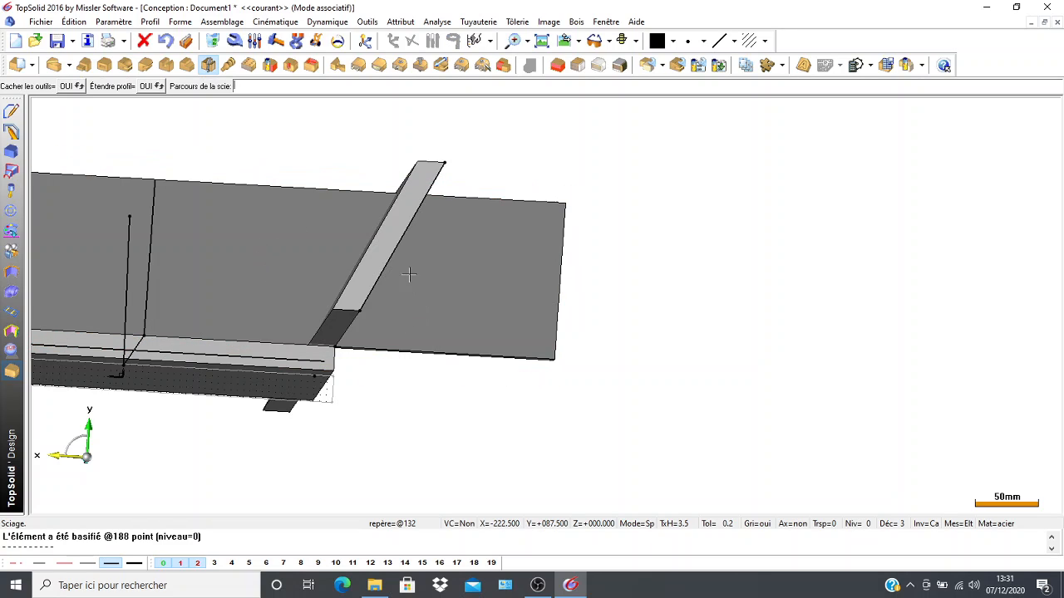
pyautogui.click(390, 250)
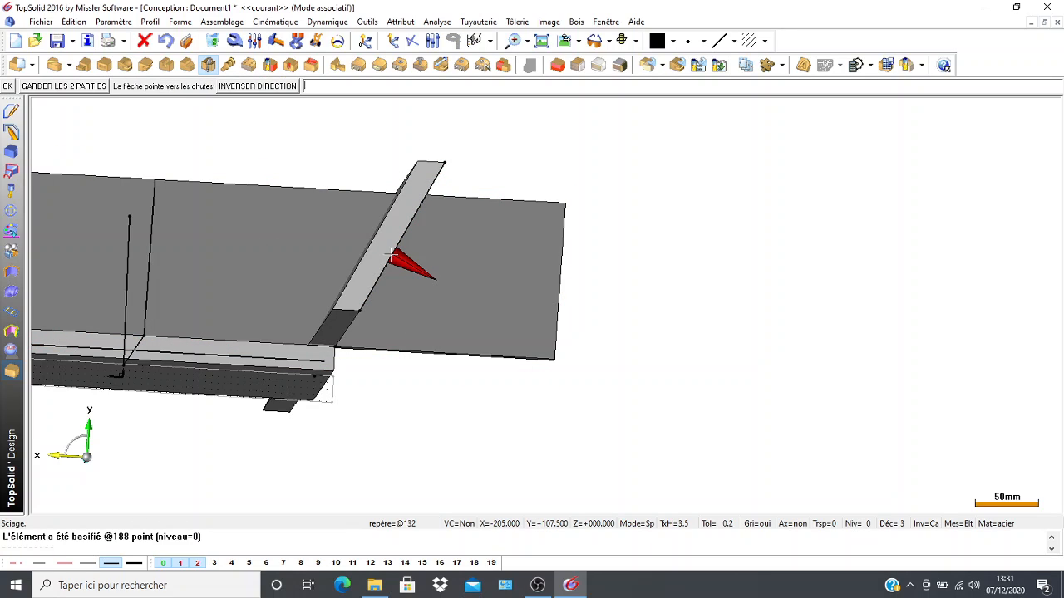
pyautogui.click(9, 87)
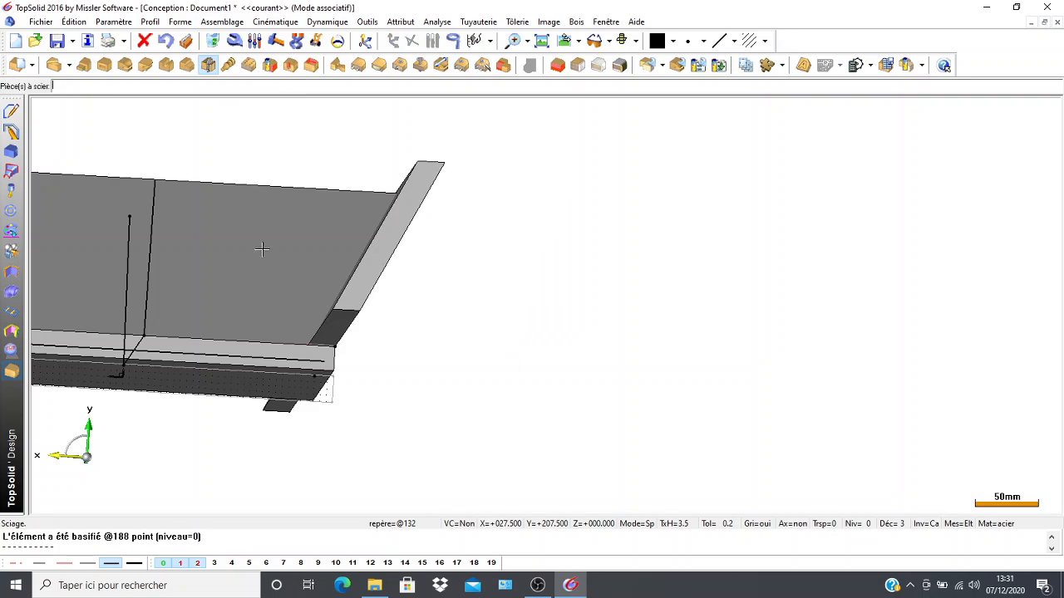
# Make the coordinate system on the plate's long edge face the current one.
pyautogui.moveTo(180, 427); pyautogui.dragTo(176, 442, button='middle')
pyautogui.scroll(-2, 210, 347)
pyautogui.moveTo(254, 329); pyautogui.dragTo(360, 302, button='middle')
pyautogui.moveTo(109, 318); pyautogui.dragTo(159, 304, button='middle')
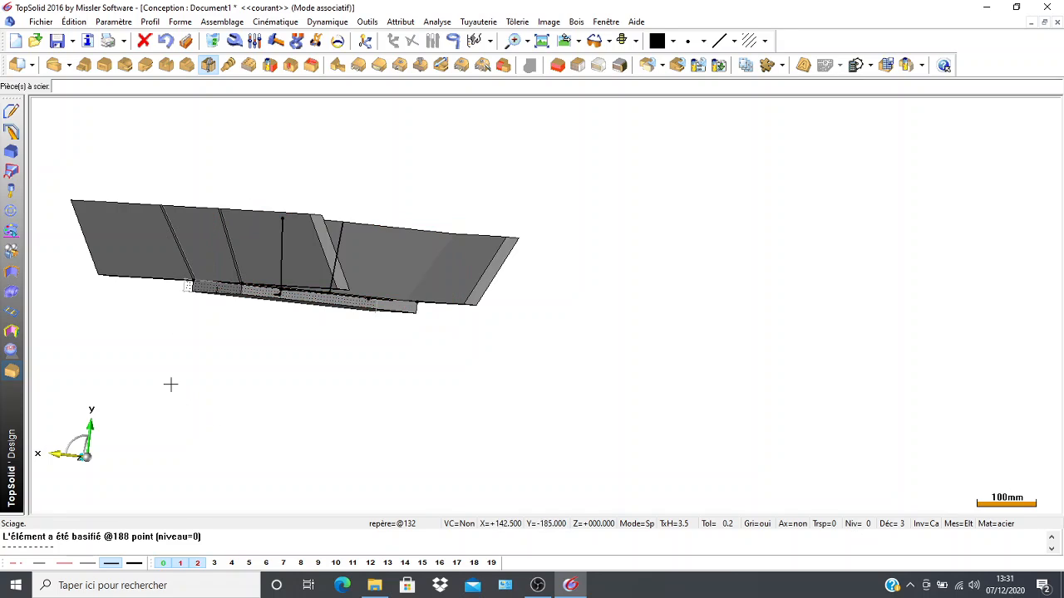
pyautogui.moveTo(172, 379); pyautogui.dragTo(328, 396, button='middle')
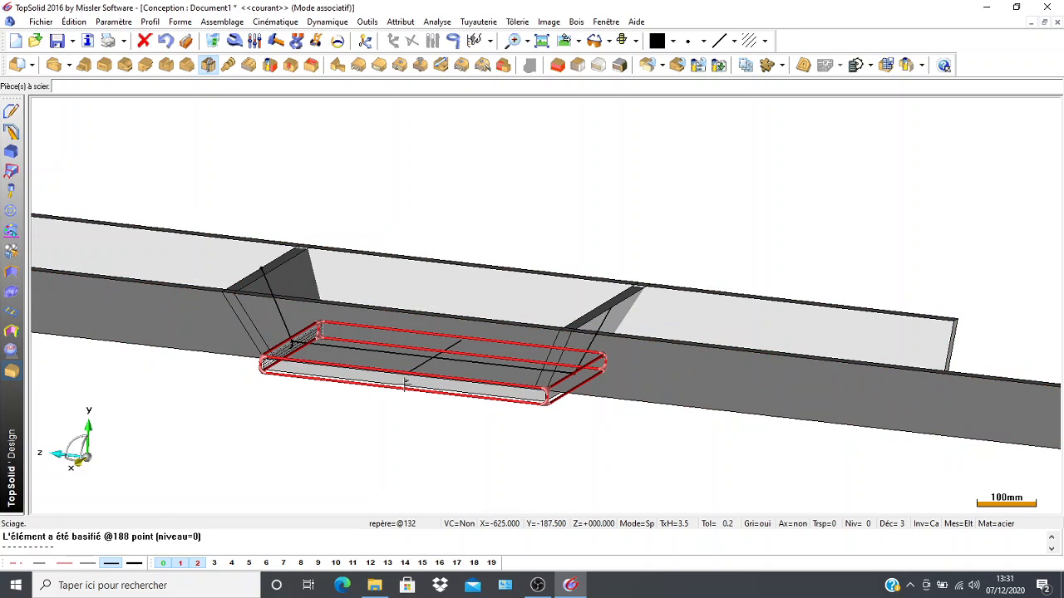
pyautogui.click(366, 41)
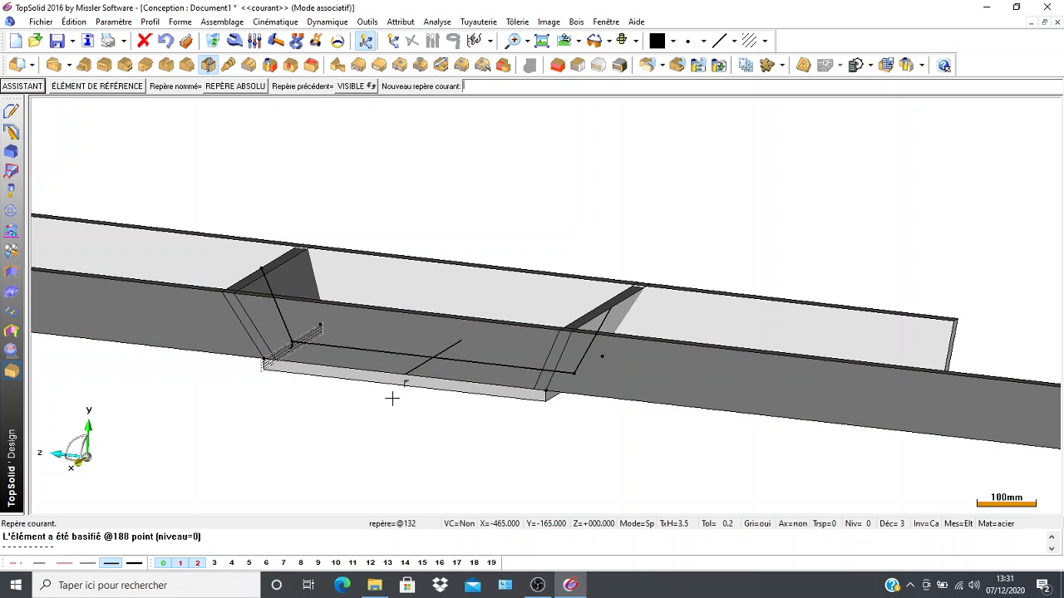
pyautogui.scroll(2, 398, 407)
pyautogui.click(410, 314)
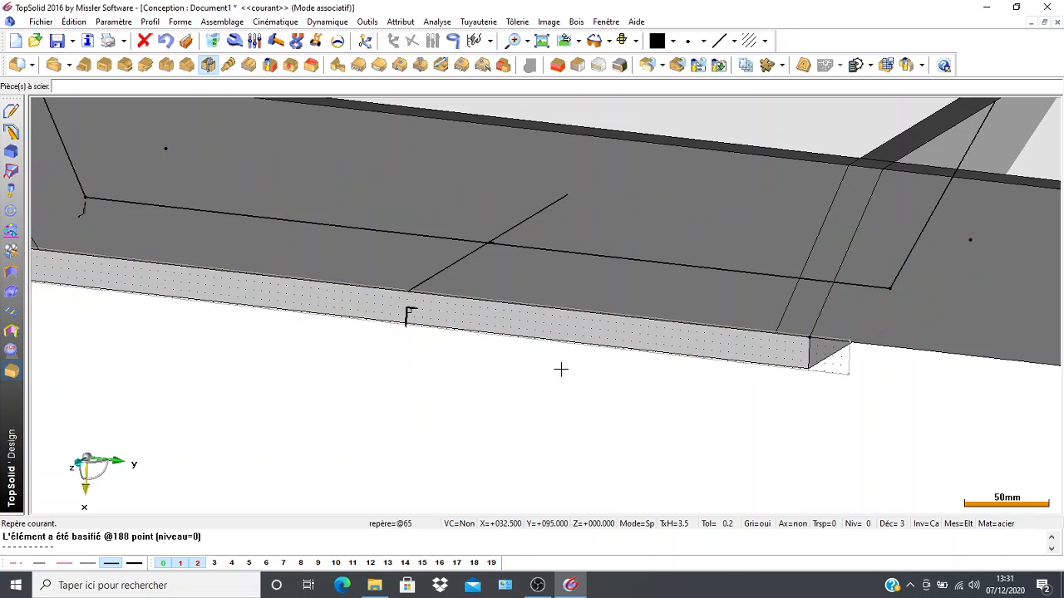
# Saw the near long wall along the slanted line at its -Y end, discarding the overhang.
pyautogui.scroll(-4, 396, 386)
pyautogui.moveTo(403, 398); pyautogui.dragTo(478, 421, button='middle')
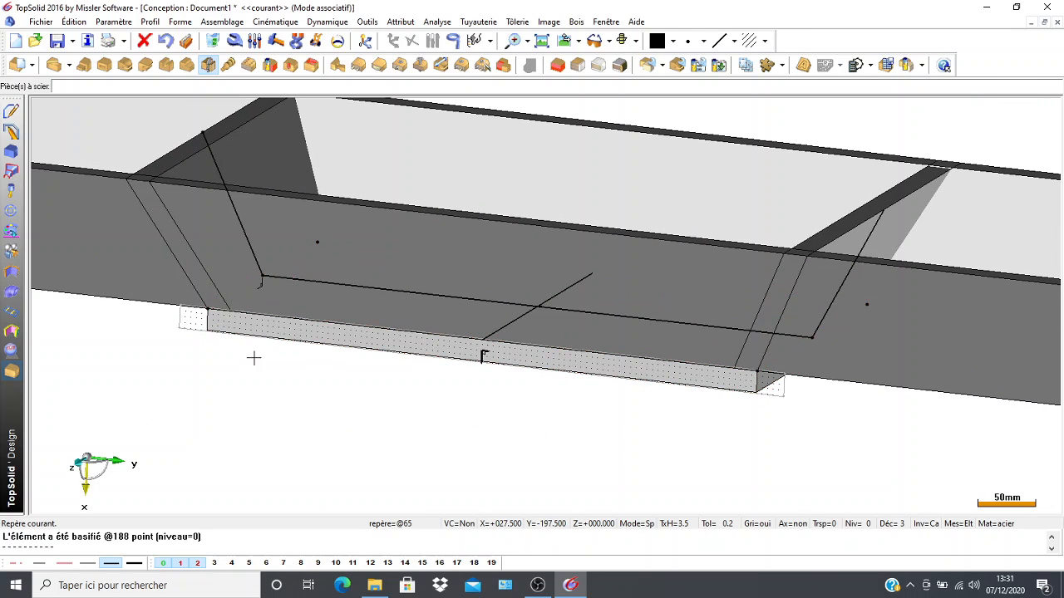
pyautogui.moveTo(249, 426); pyautogui.dragTo(294, 440, button='middle')
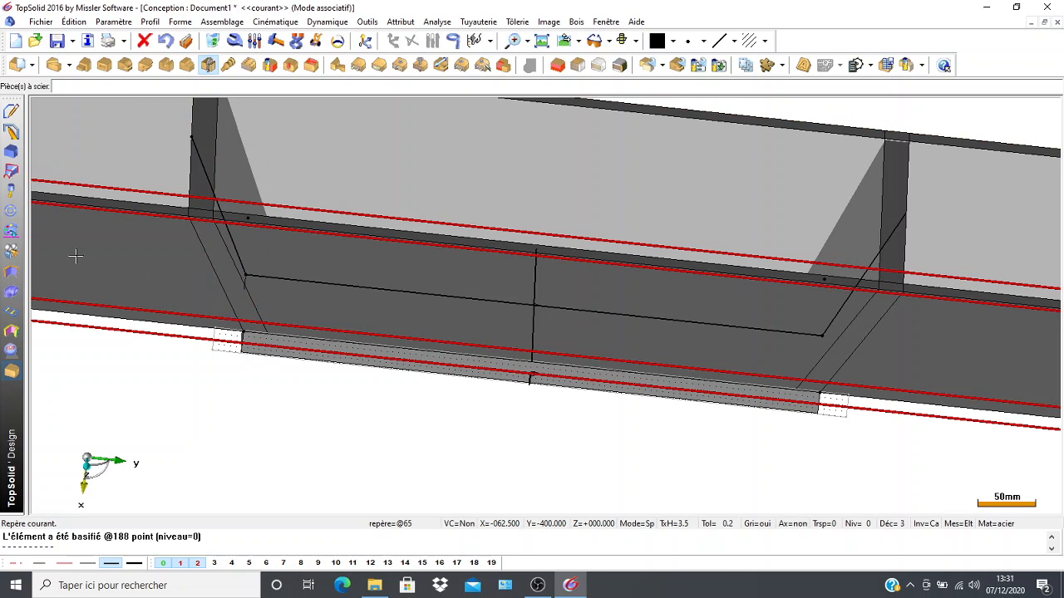
pyautogui.click(176, 283)
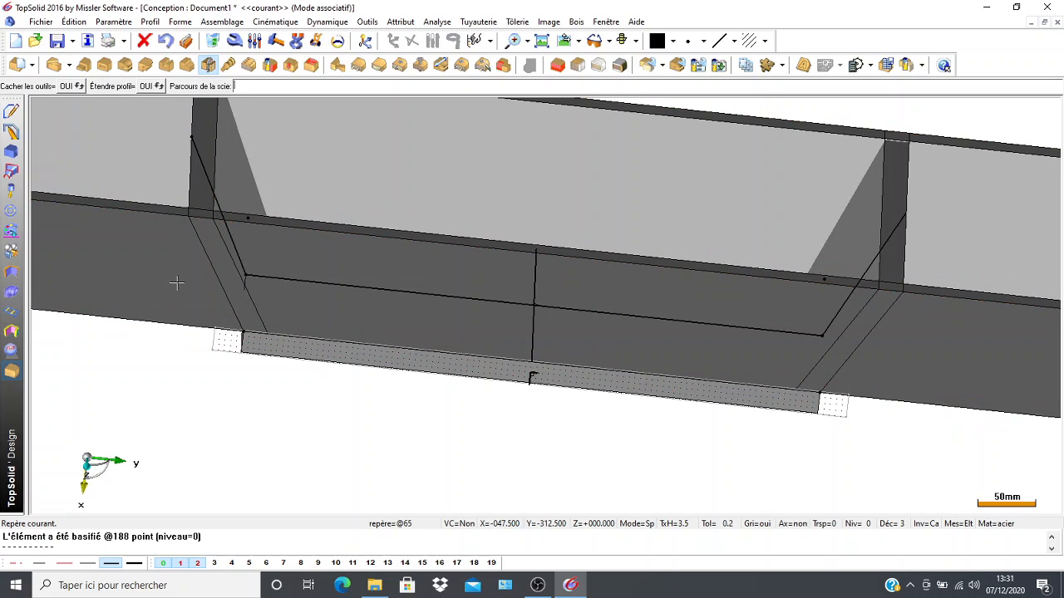
pyautogui.click(207, 189)
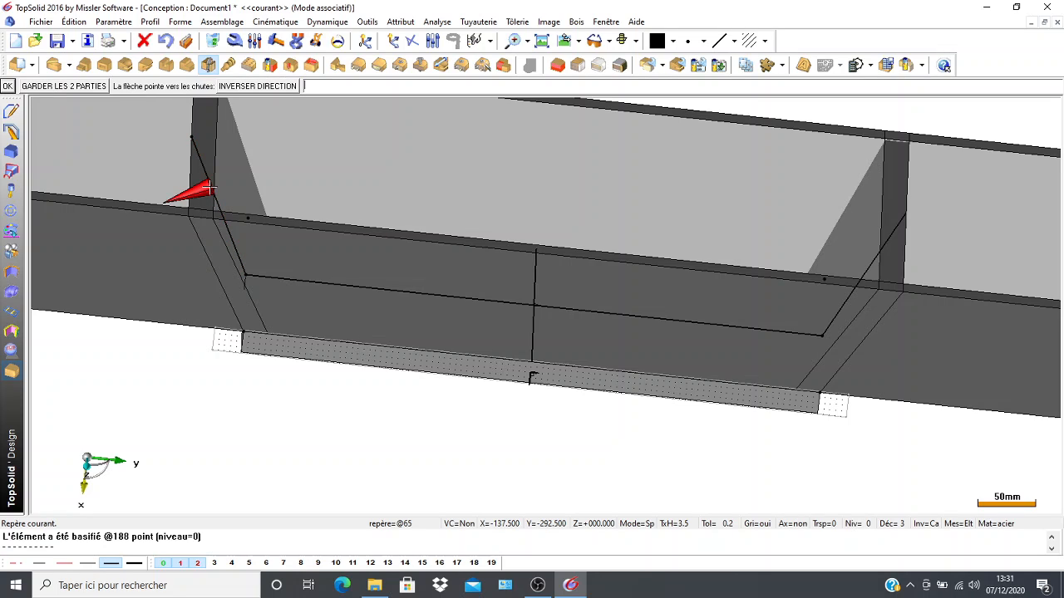
pyautogui.click(5, 85)
# Saw the near long wall along the slanted line at its +Y end, discarding the overhang.
pyautogui.scroll(-2, 343, 323)
pyautogui.moveTo(345, 333); pyautogui.dragTo(193, 313, button='middle')
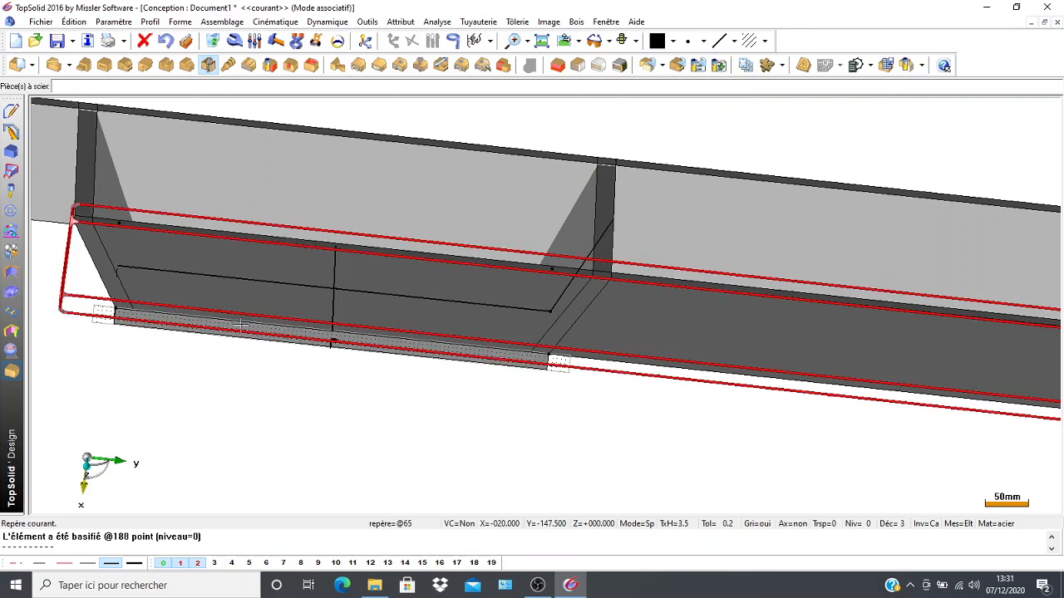
pyautogui.click(686, 322)
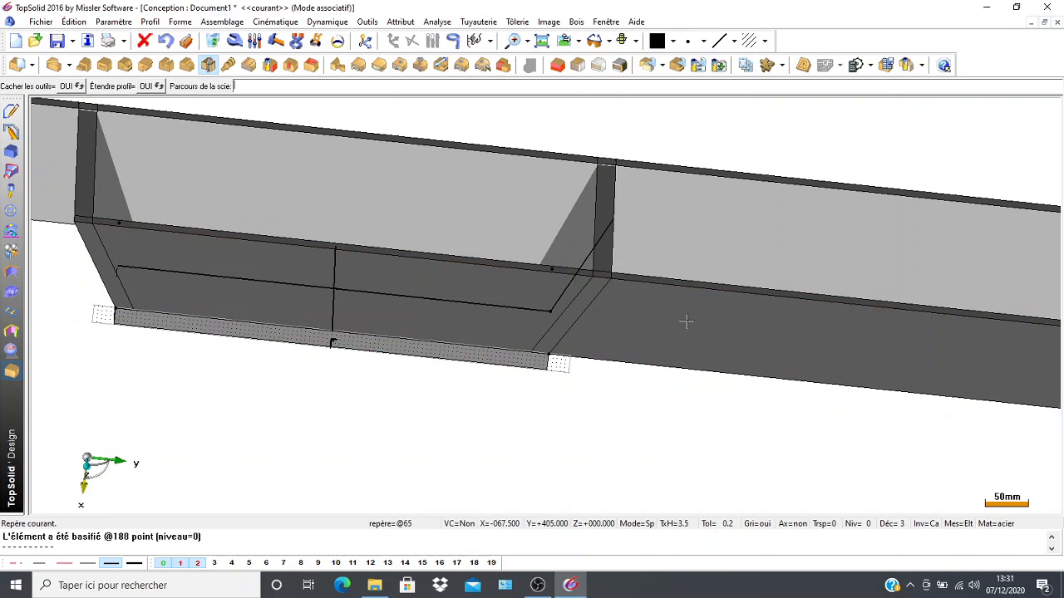
pyautogui.click(587, 257)
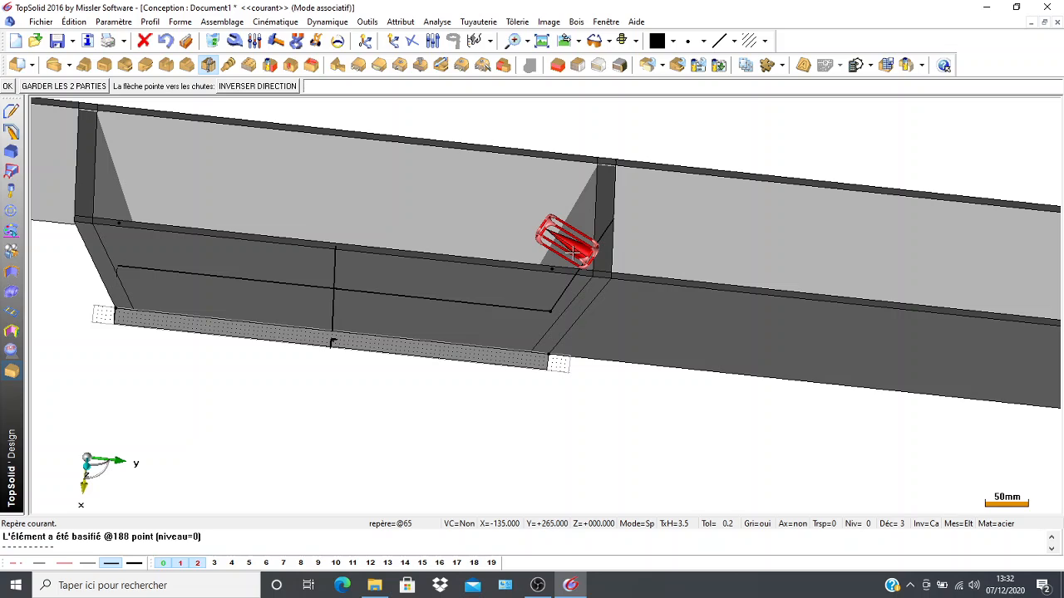
pyautogui.click(5, 87)
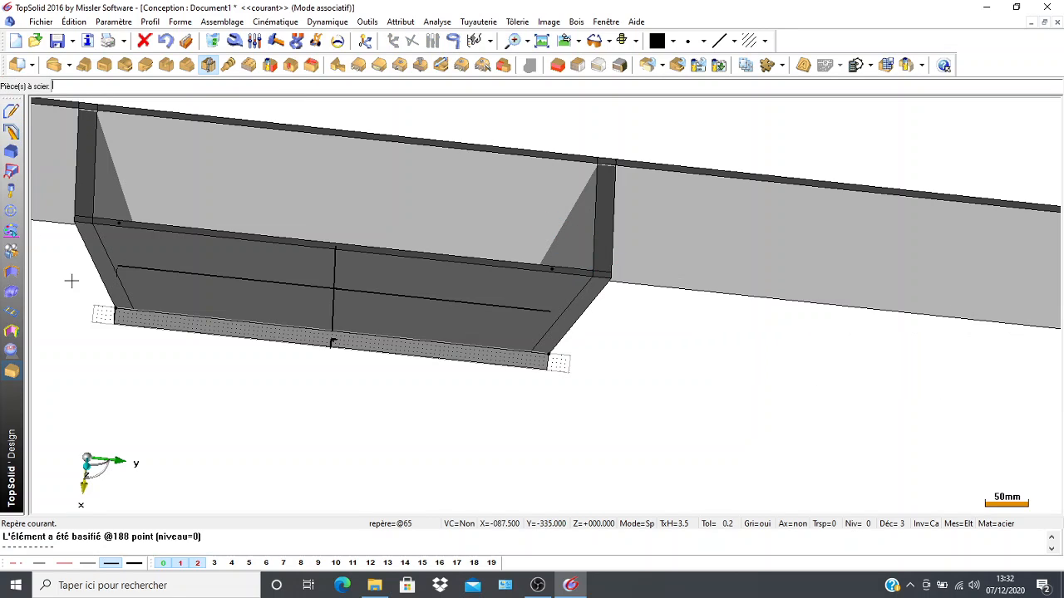
# Place a point at the upper corner of the near long wall's slanted outer edge at the -Y end.
pyautogui.scroll(-1, 228, 450)
pyautogui.moveTo(227, 450); pyautogui.dragTo(299, 379, button='middle')
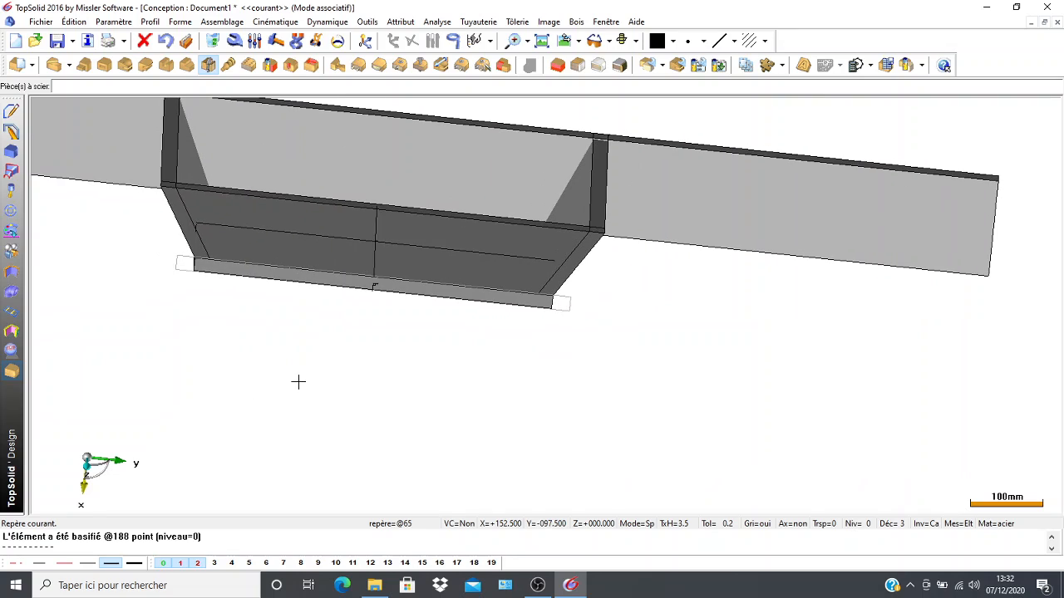
pyautogui.click(12, 111)
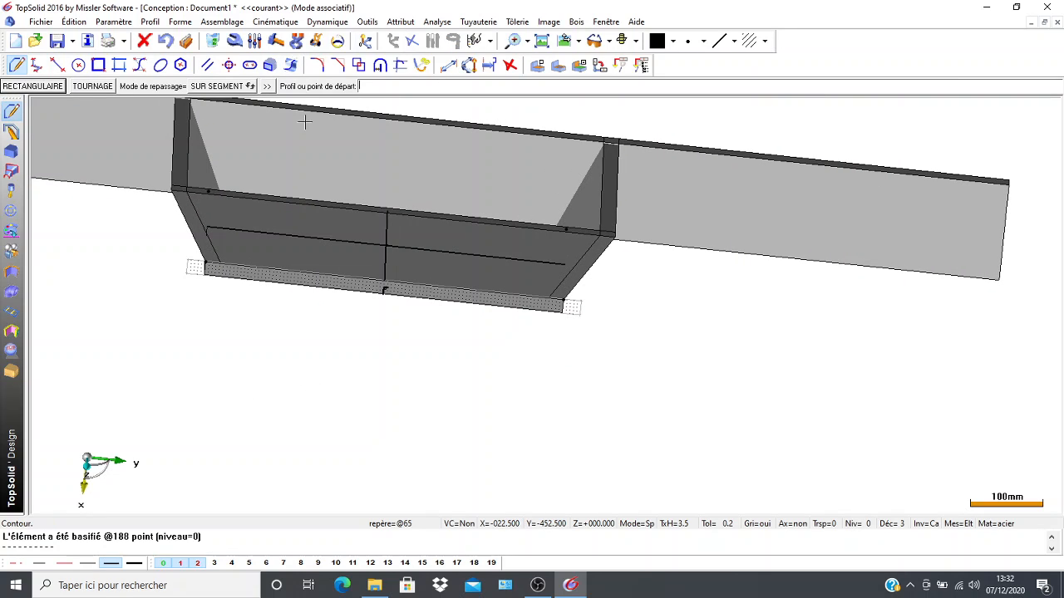
pyautogui.click(490, 67)
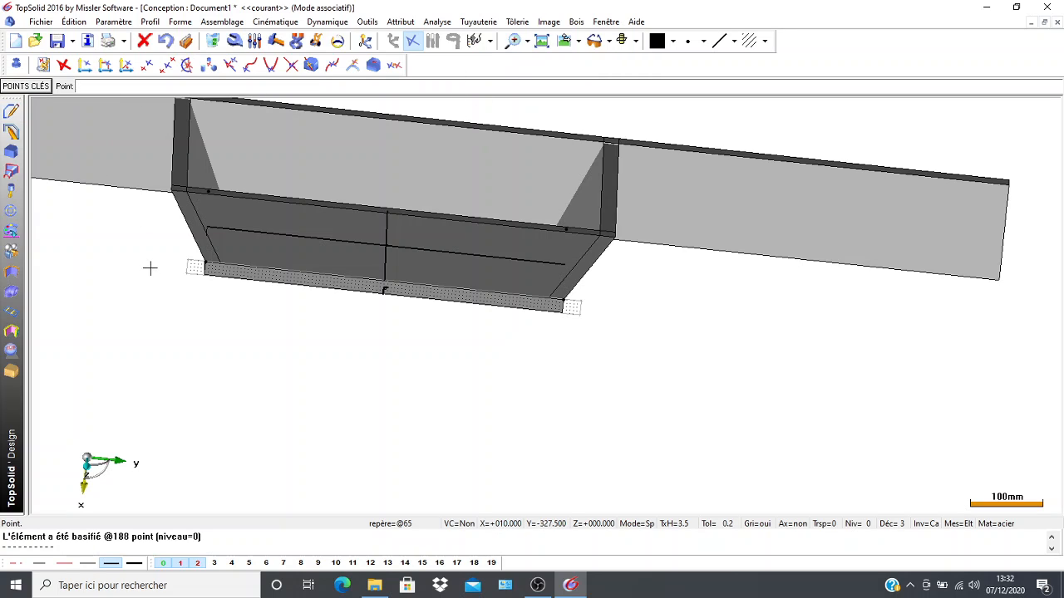
pyautogui.moveTo(142, 252); pyautogui.dragTo(152, 221, button='middle')
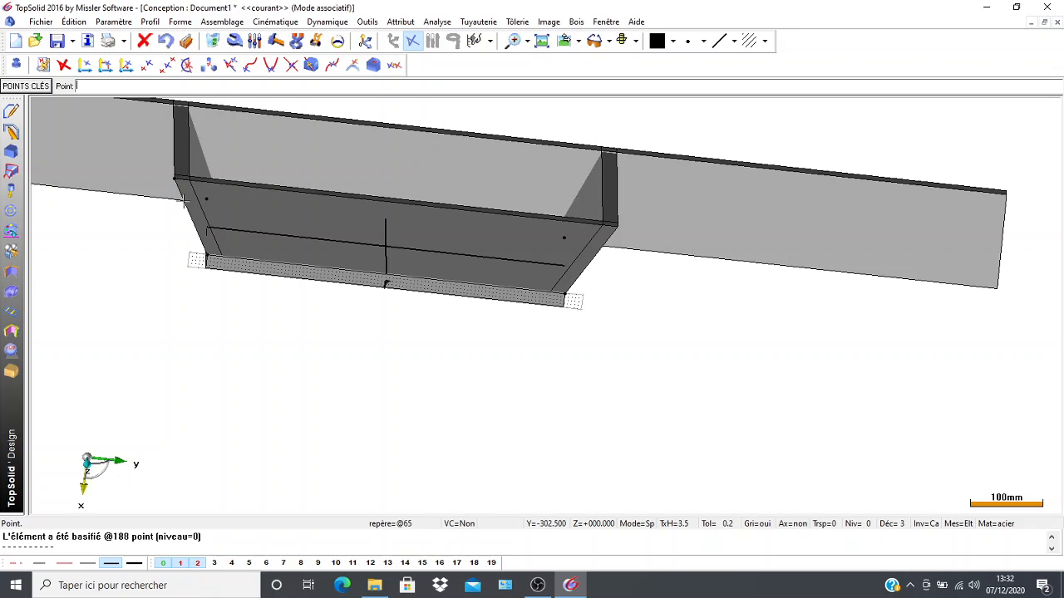
pyautogui.scroll(5, 208, 257)
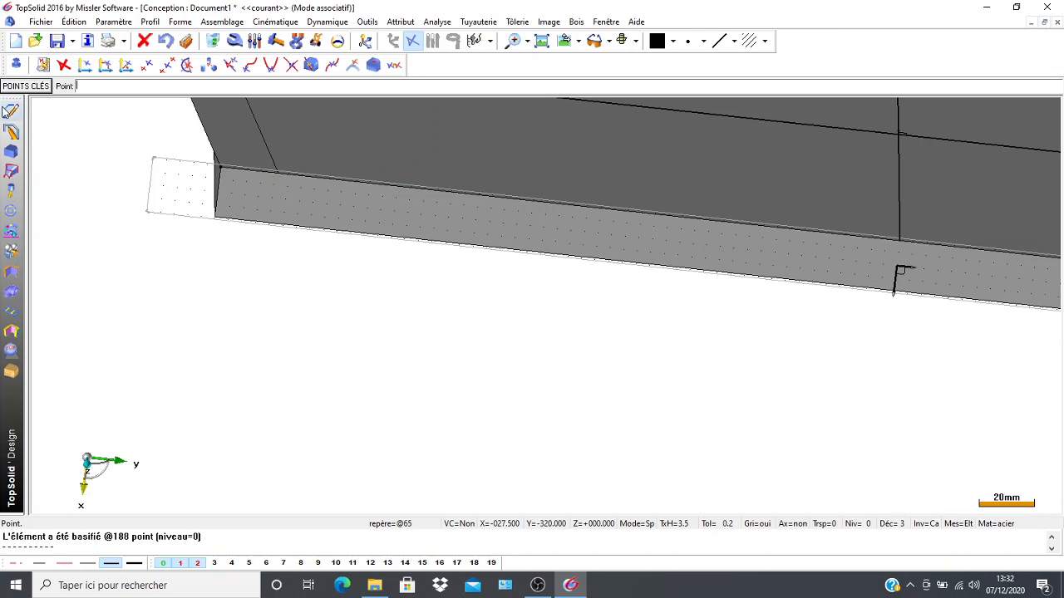
# Draw a line along the slanted outer edge at the near long wall's -Y end, from the upper corner to the plate corner.
pyautogui.click(11, 112)
pyautogui.click(55, 66)
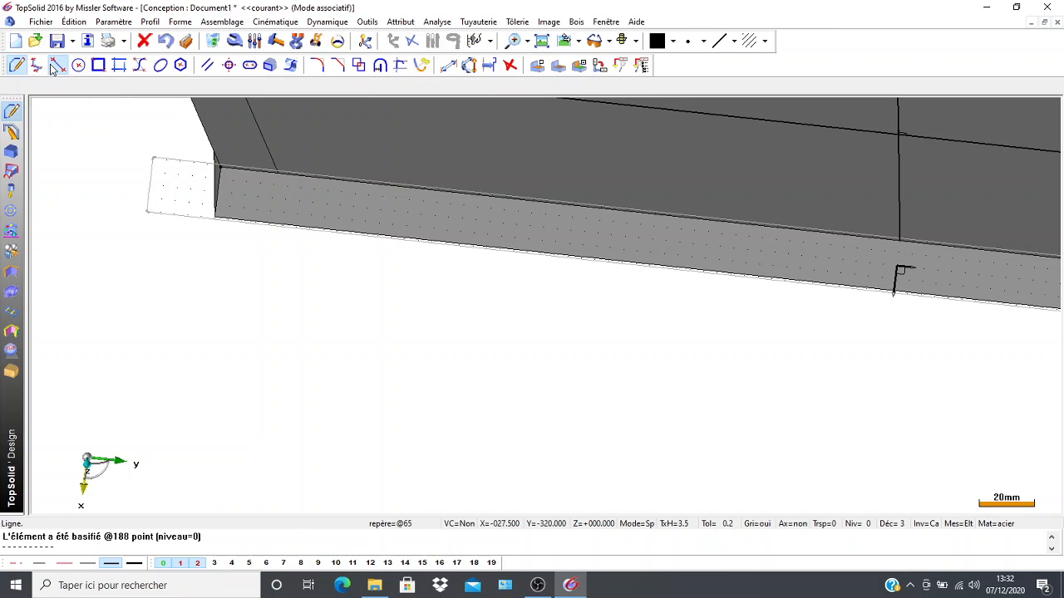
pyautogui.scroll(-4, 154, 191)
pyautogui.moveTo(155, 192); pyautogui.dragTo(200, 386, button='middle')
pyautogui.scroll(-1, 202, 391)
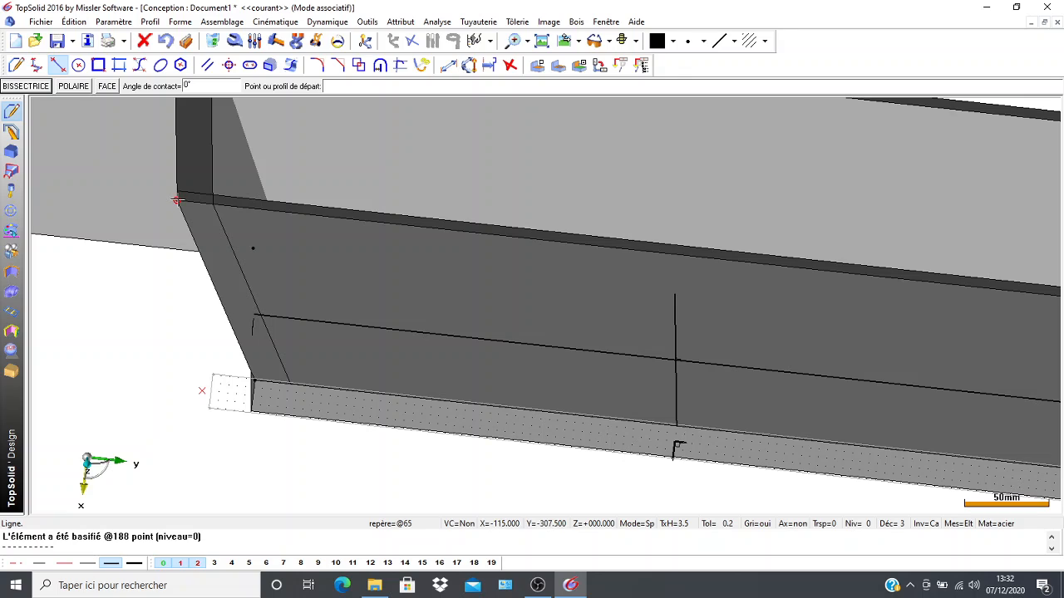
pyautogui.click(177, 201)
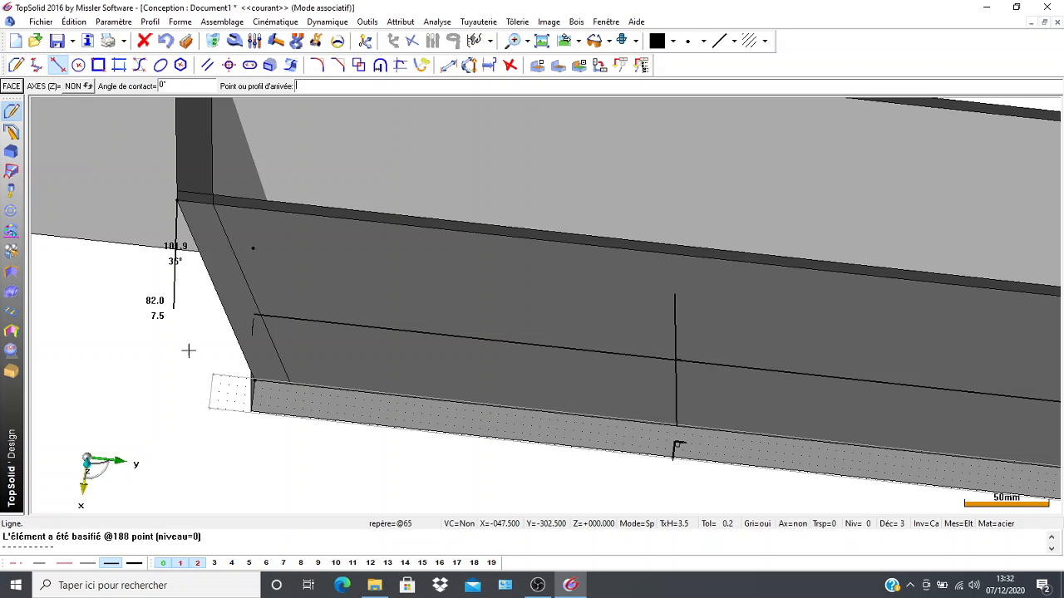
pyautogui.click(253, 380)
# Saw the far long wall along the line on the near wall's -Y edge, discarding the overhanging end.
pyautogui.scroll(-1, 170, 367)
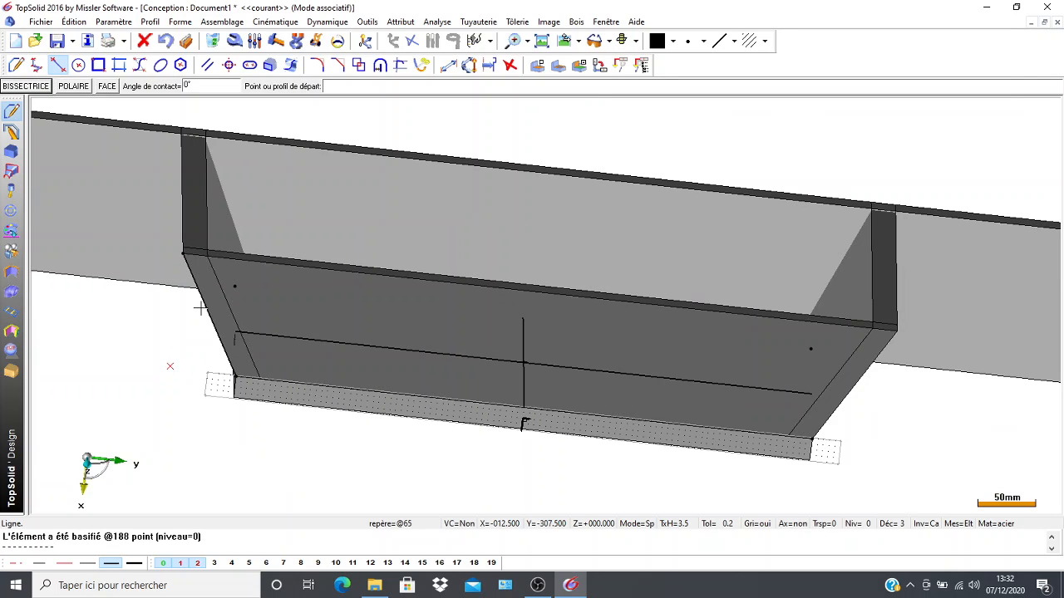
pyautogui.moveTo(200, 308); pyautogui.dragTo(164, 334, button='middle')
pyautogui.scroll(-2, 169, 375)
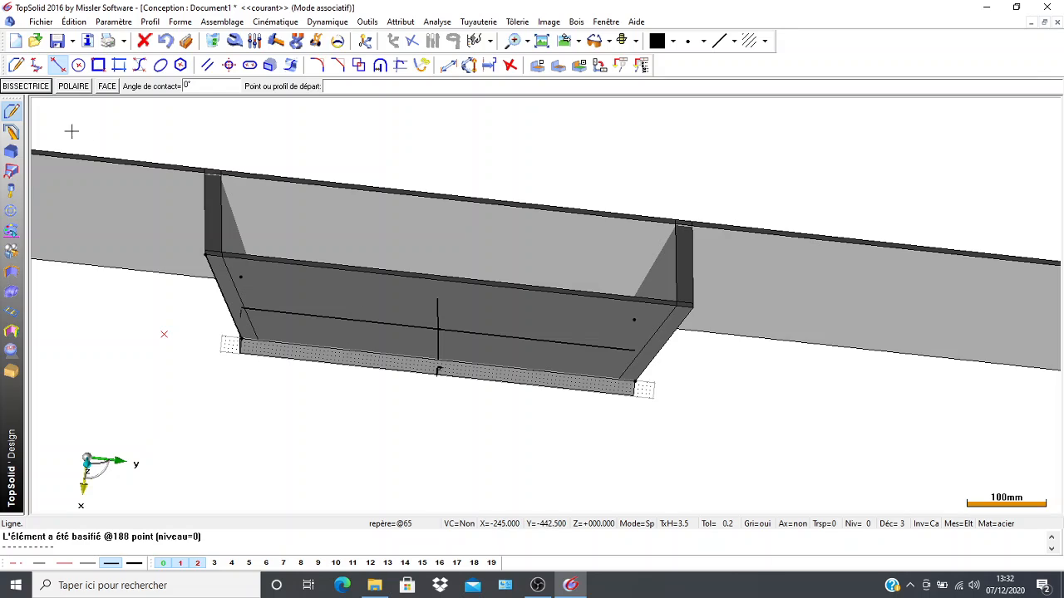
pyautogui.click(9, 372)
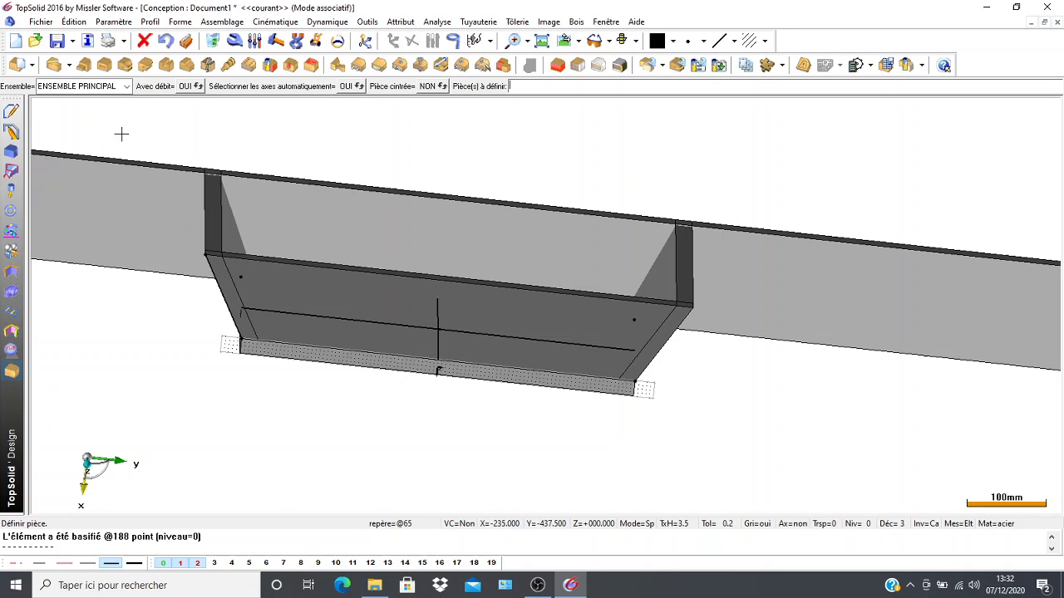
pyautogui.click(207, 67)
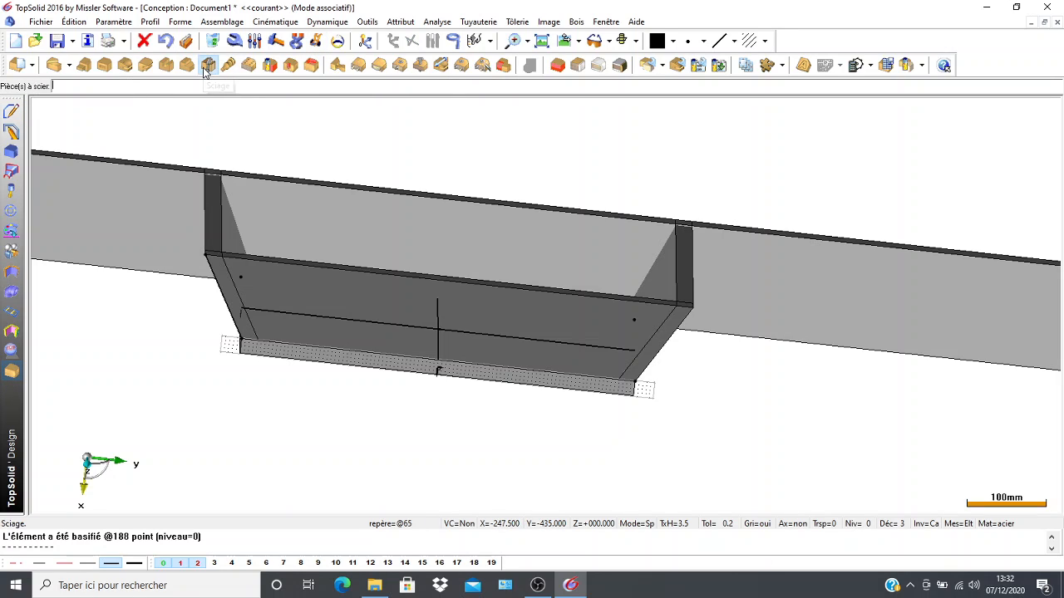
pyautogui.click(128, 204)
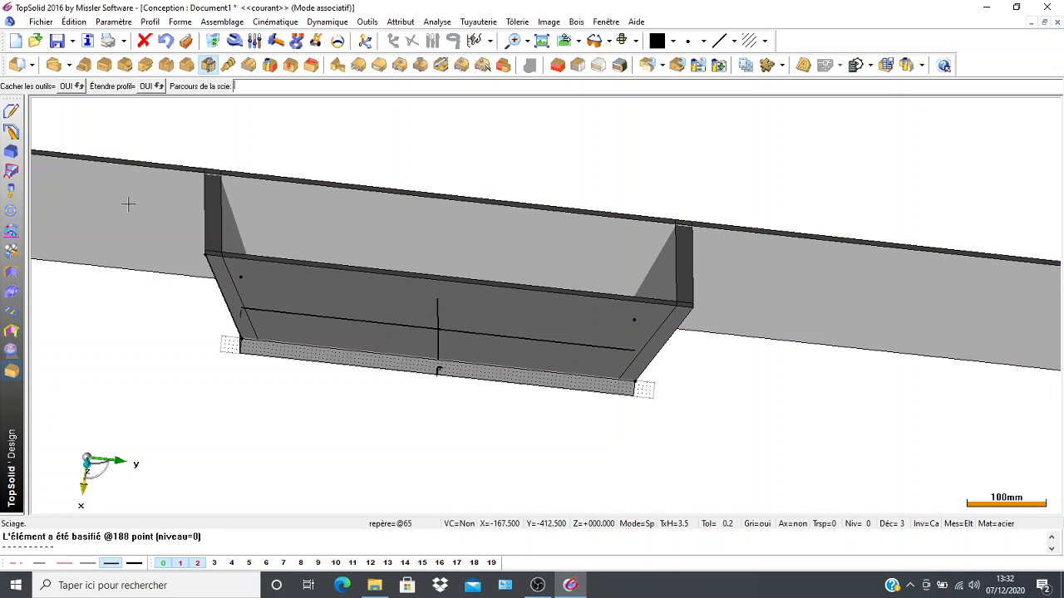
pyautogui.click(216, 287)
pyautogui.click(224, 287)
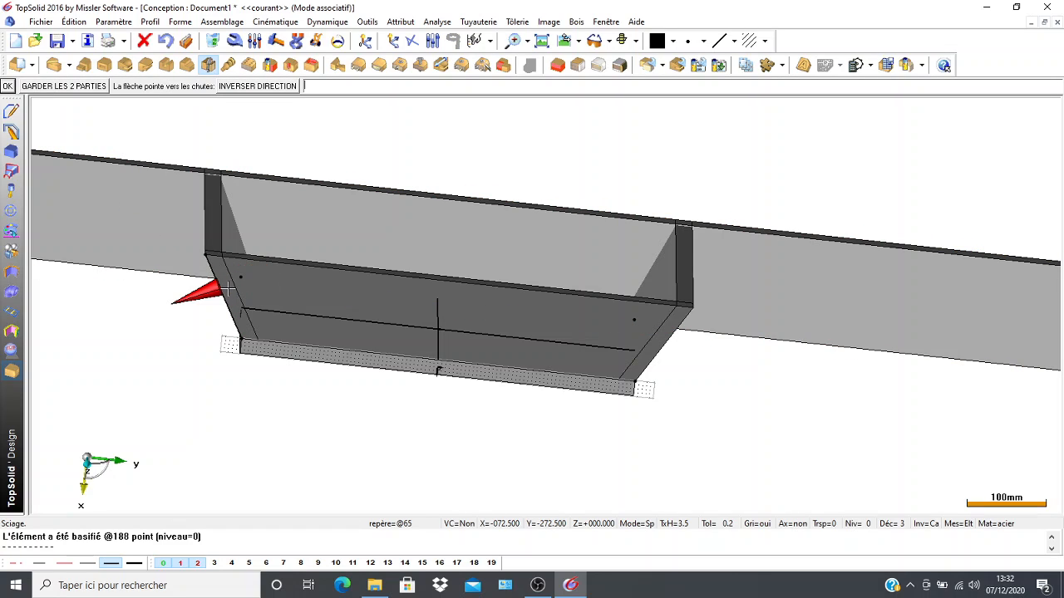
pyautogui.click(6, 87)
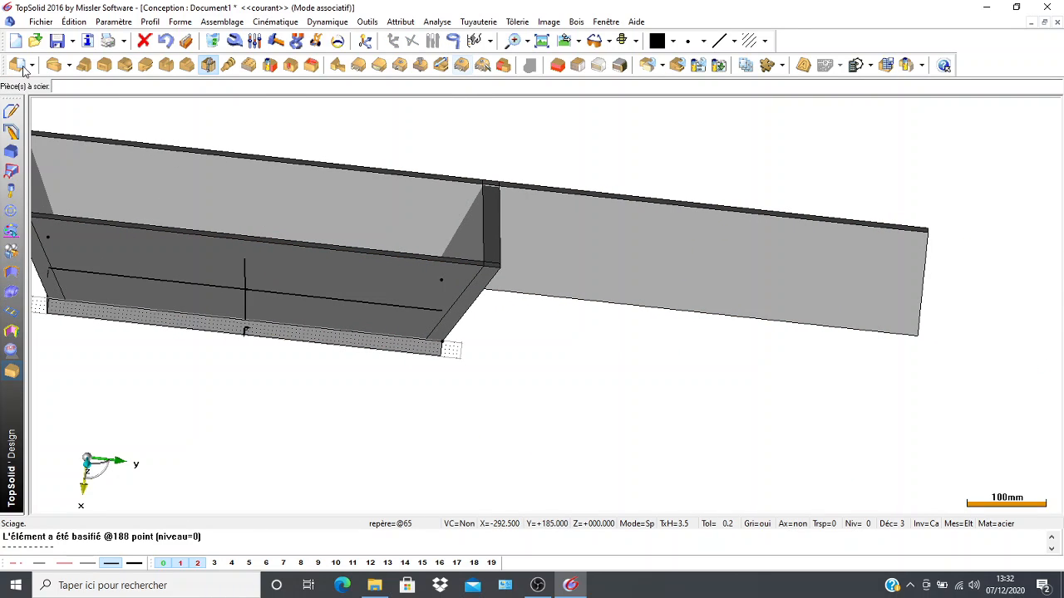
# Place a point at the near long wall's upper +Y corner and draw a line along its slanted outer edge from the plate corner to it.
pyautogui.click(11, 112)
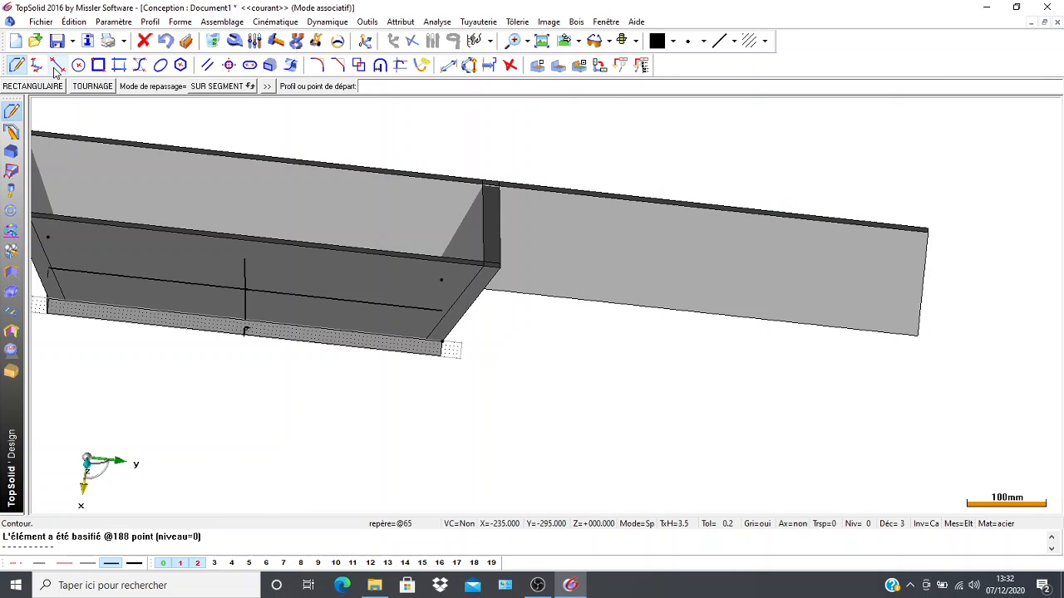
pyautogui.click(55, 70)
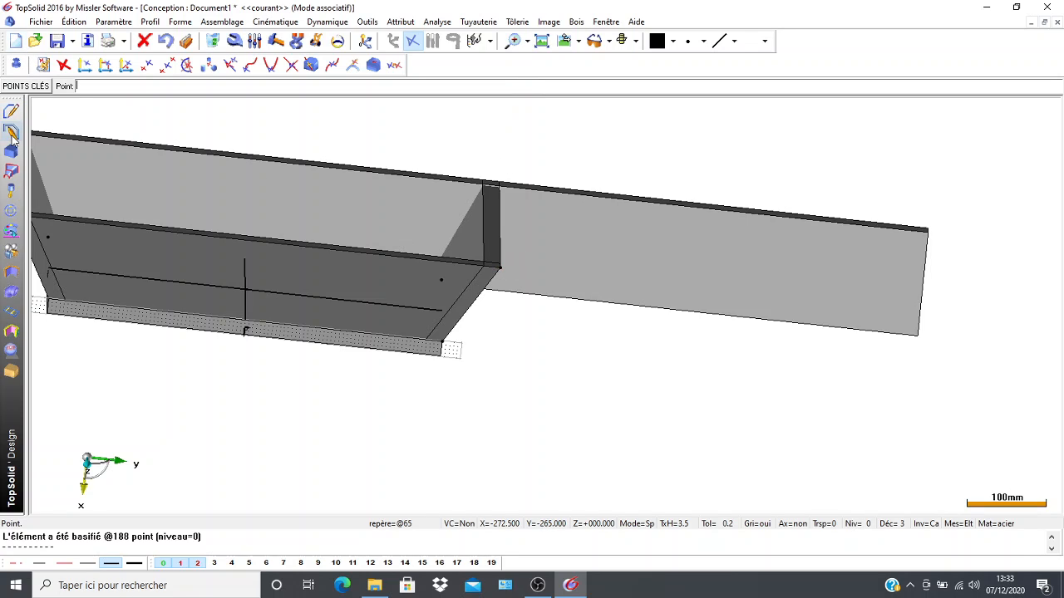
pyautogui.click(14, 110)
pyautogui.click(57, 65)
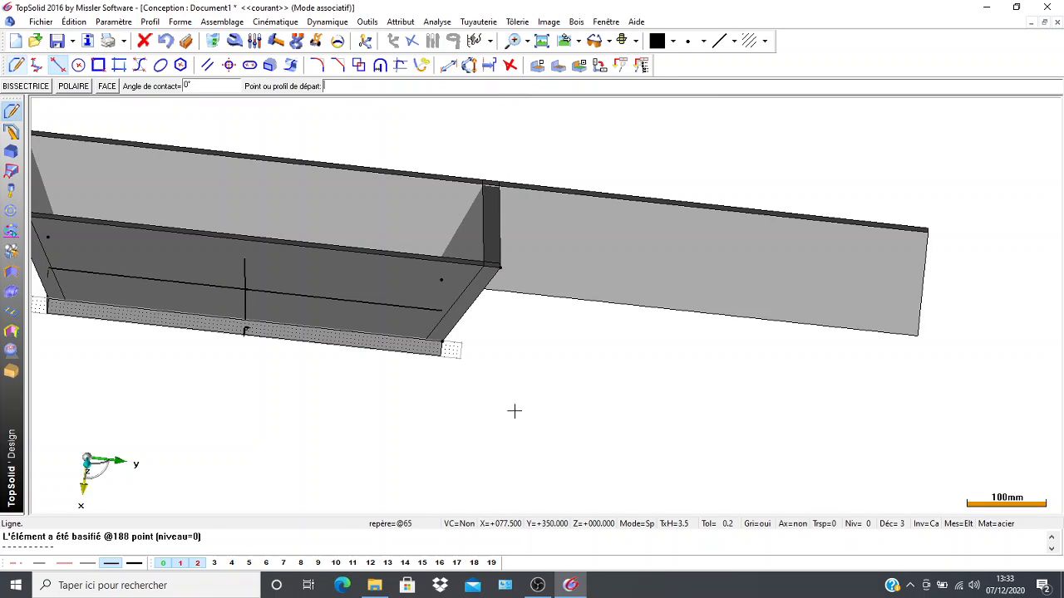
pyautogui.click(442, 342)
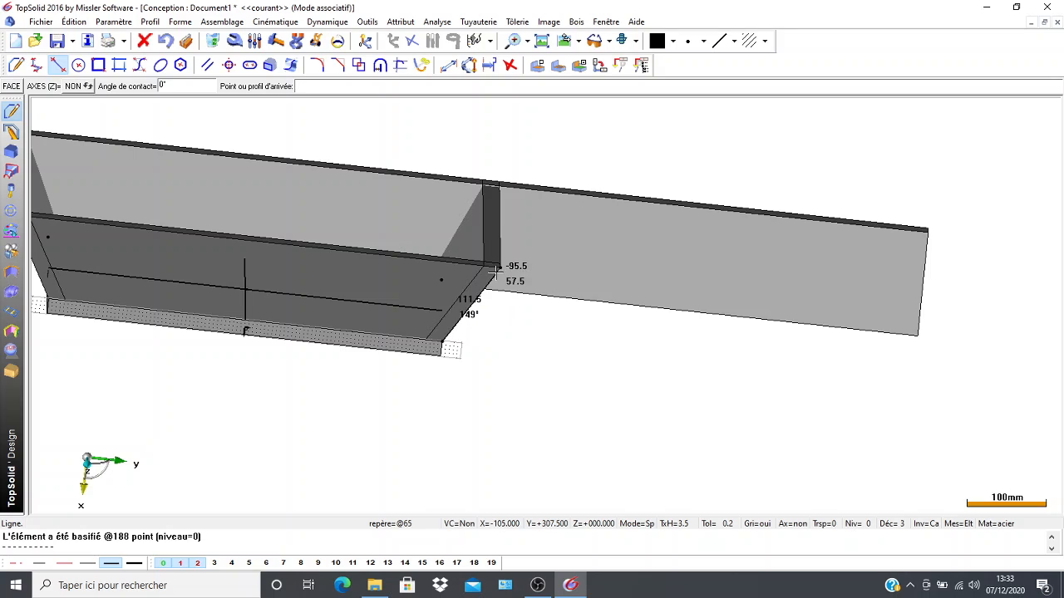
pyautogui.click(497, 267)
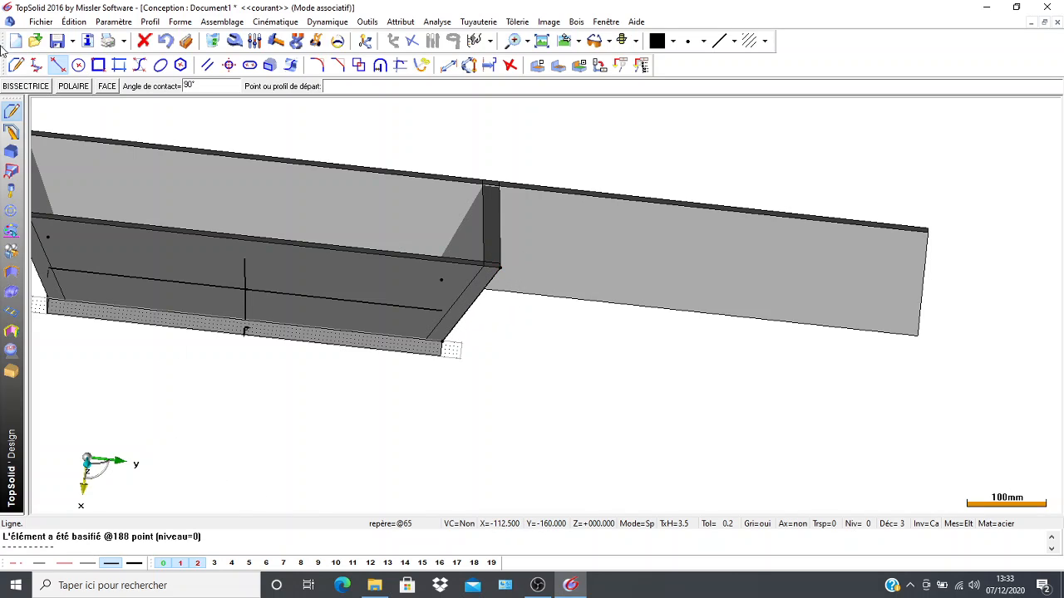
# Saw the far long wall along the slanted line at the near wall's +Y end, discarding the overhanging end.
pyautogui.click(10, 372)
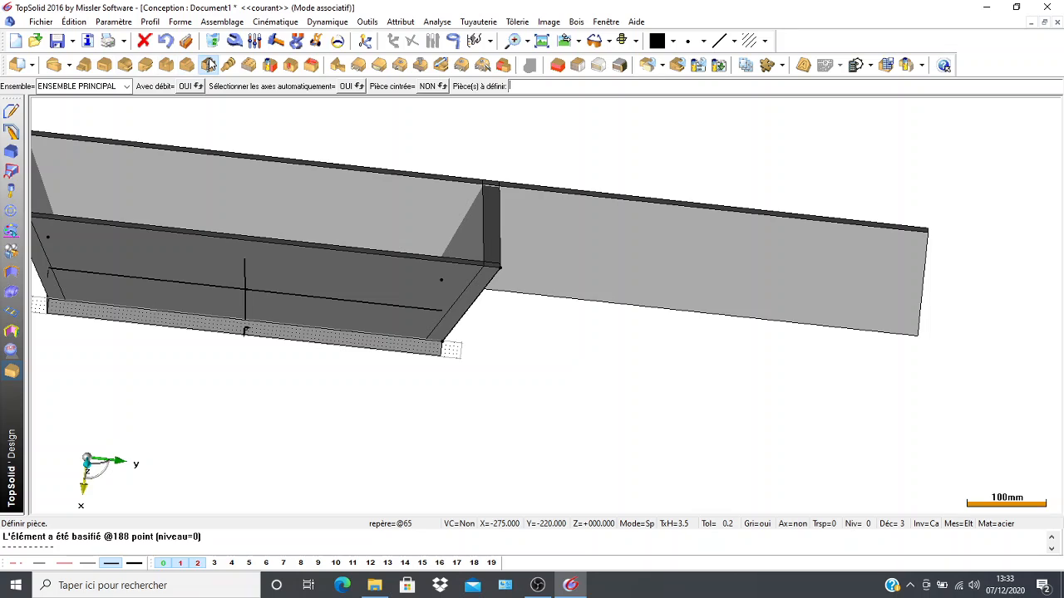
pyautogui.click(208, 65)
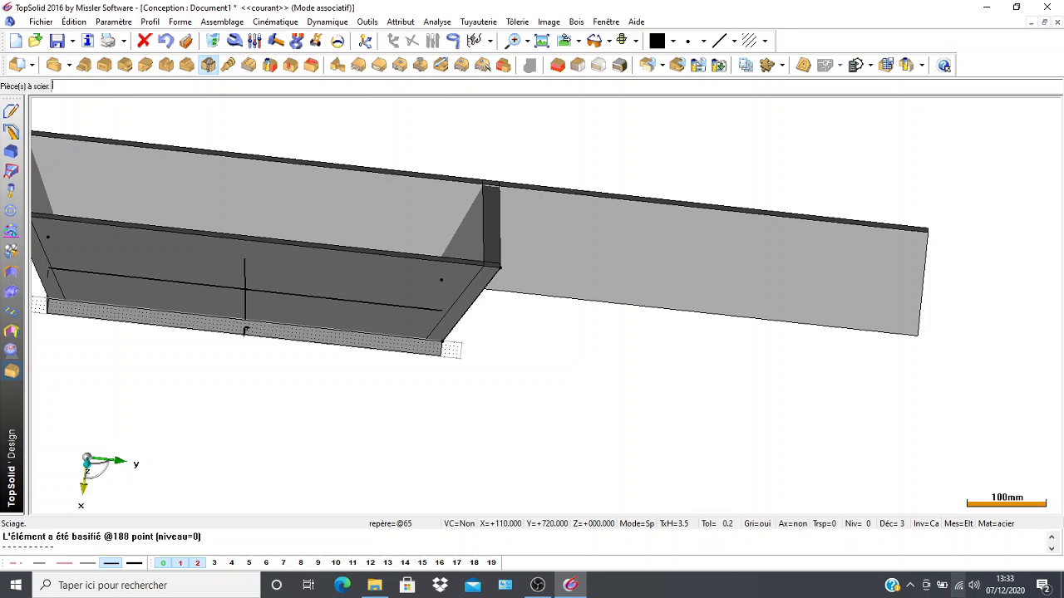
pyautogui.click(559, 244)
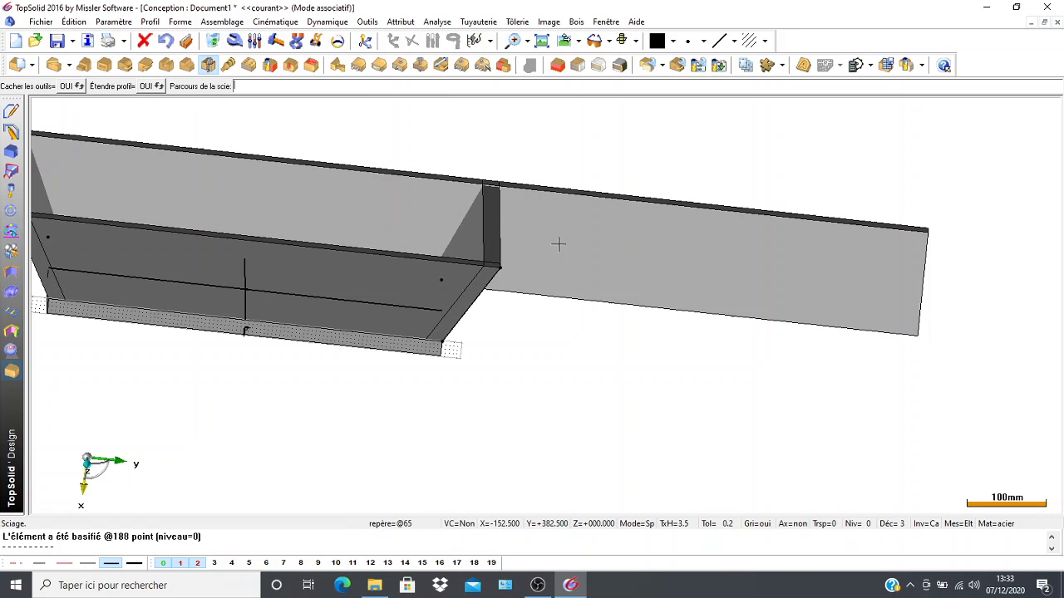
pyautogui.click(472, 310)
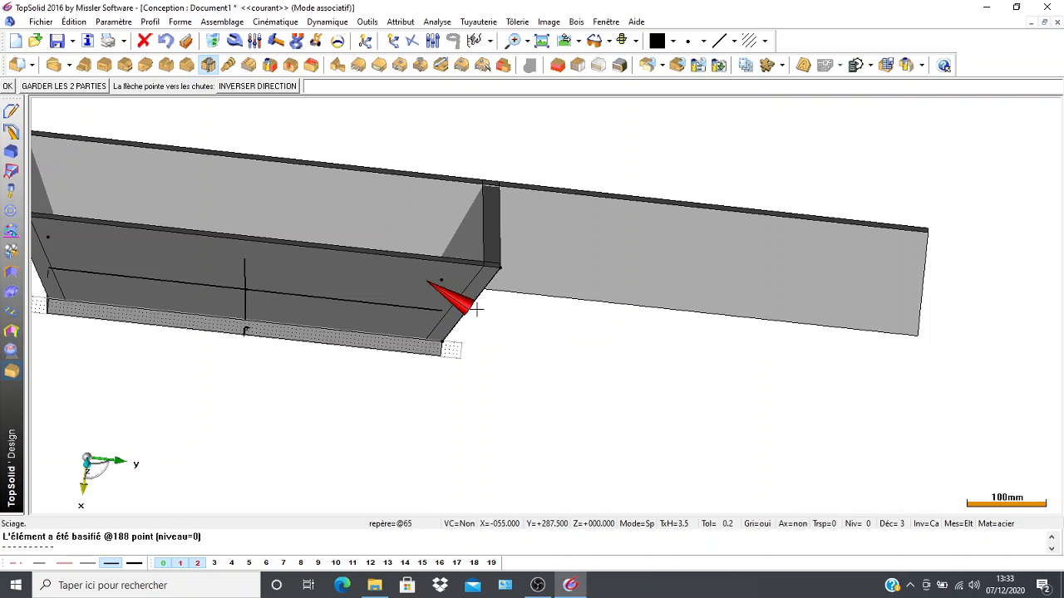
pyautogui.click(8, 87)
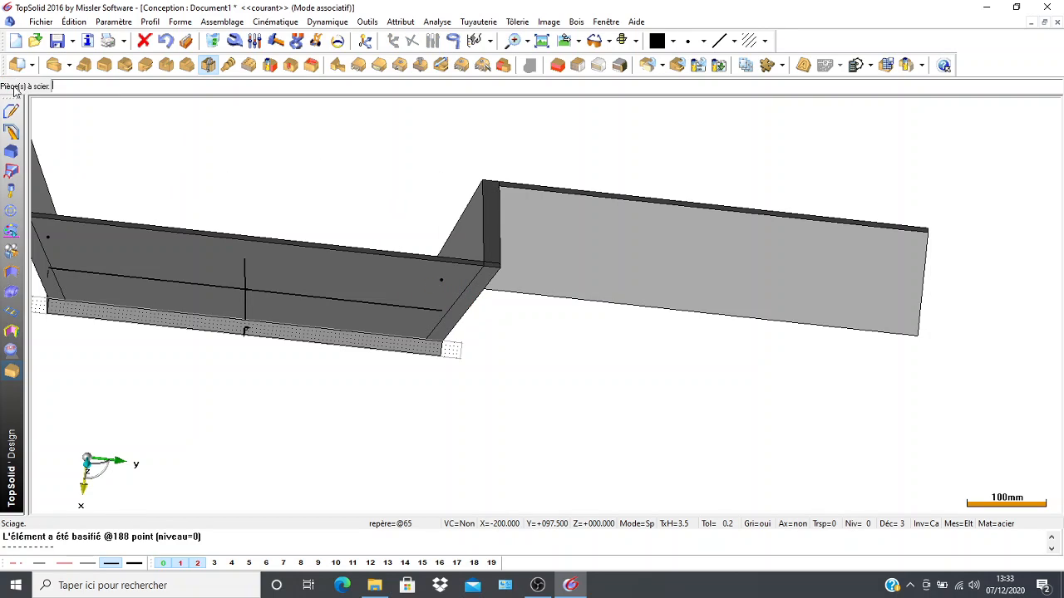
pyautogui.click(166, 45)
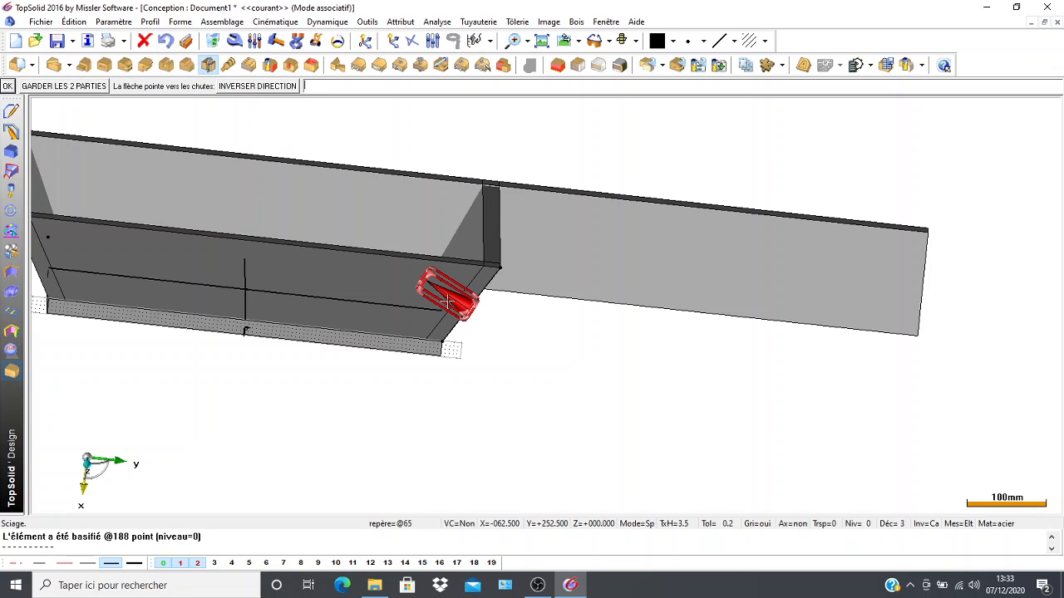
pyautogui.click(447, 299)
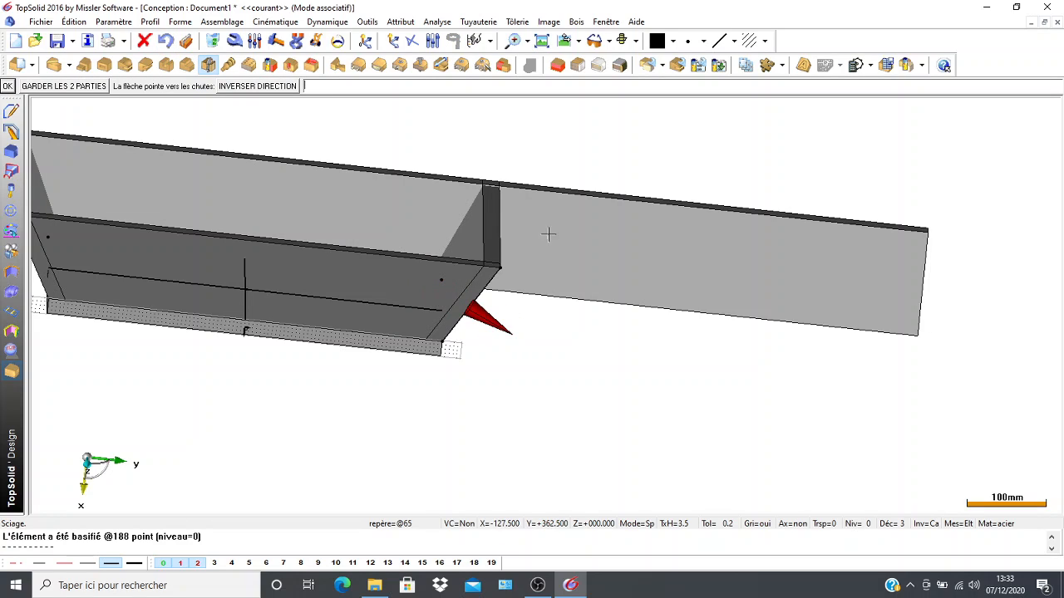
pyautogui.click(7, 87)
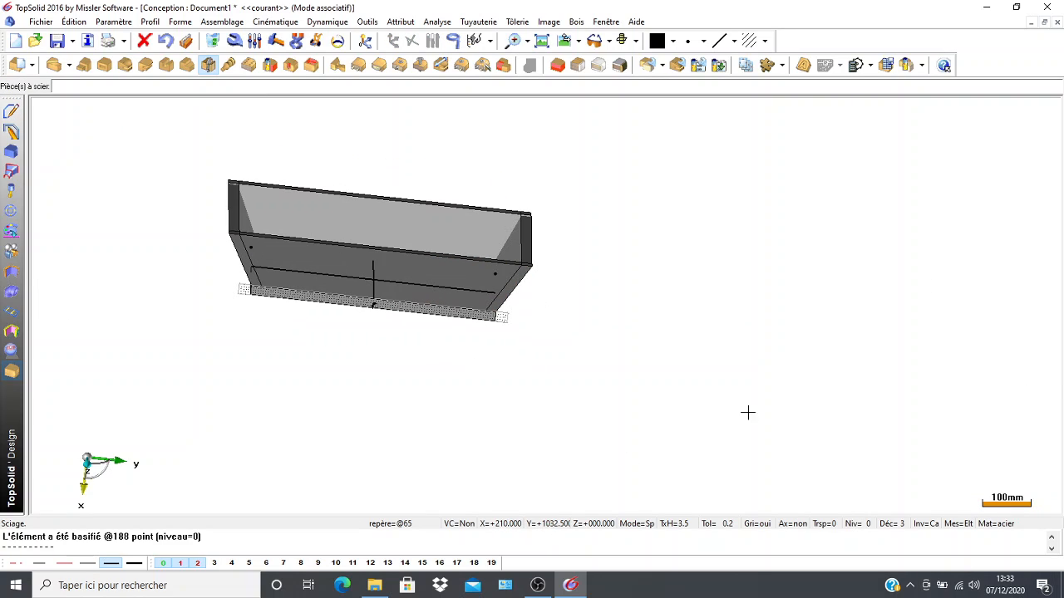
# Delete the two construction lines crossing at the middle of the plate.
pyautogui.moveTo(216, 286); pyautogui.dragTo(190, 358, button='middle')
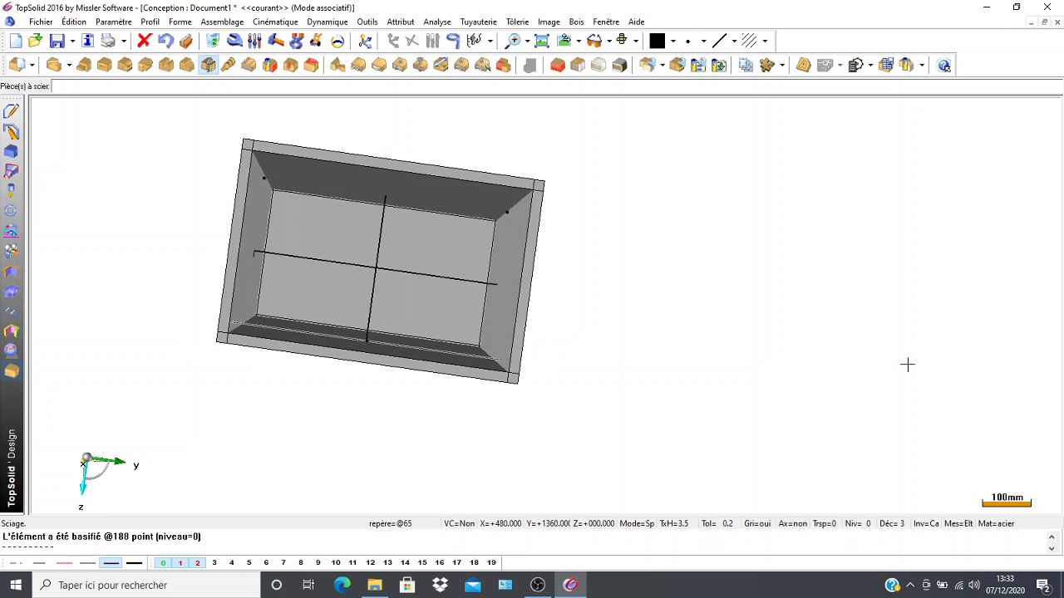
pyautogui.click(215, 41)
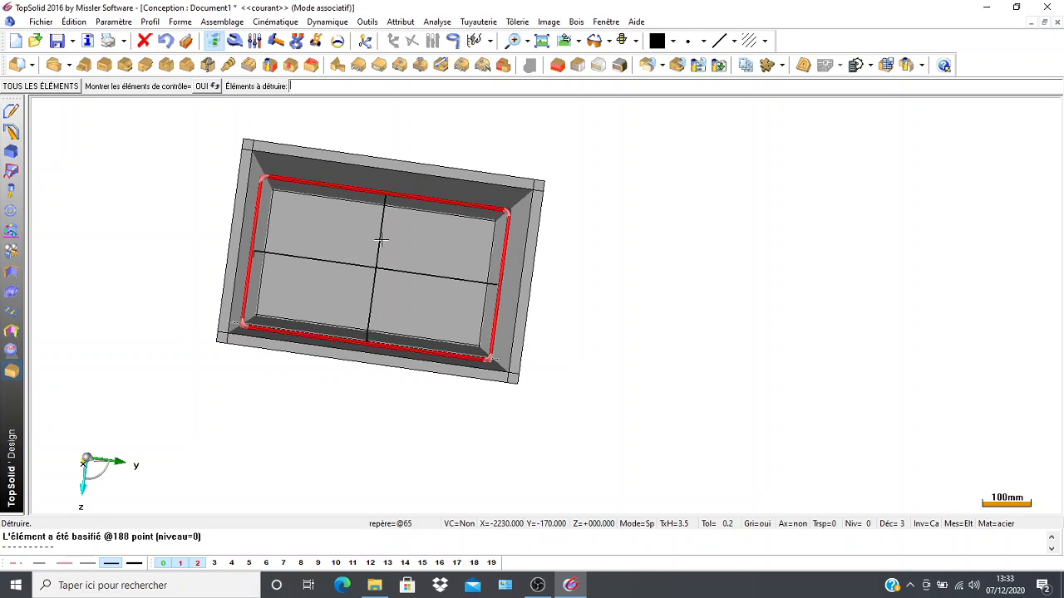
pyautogui.click(376, 258)
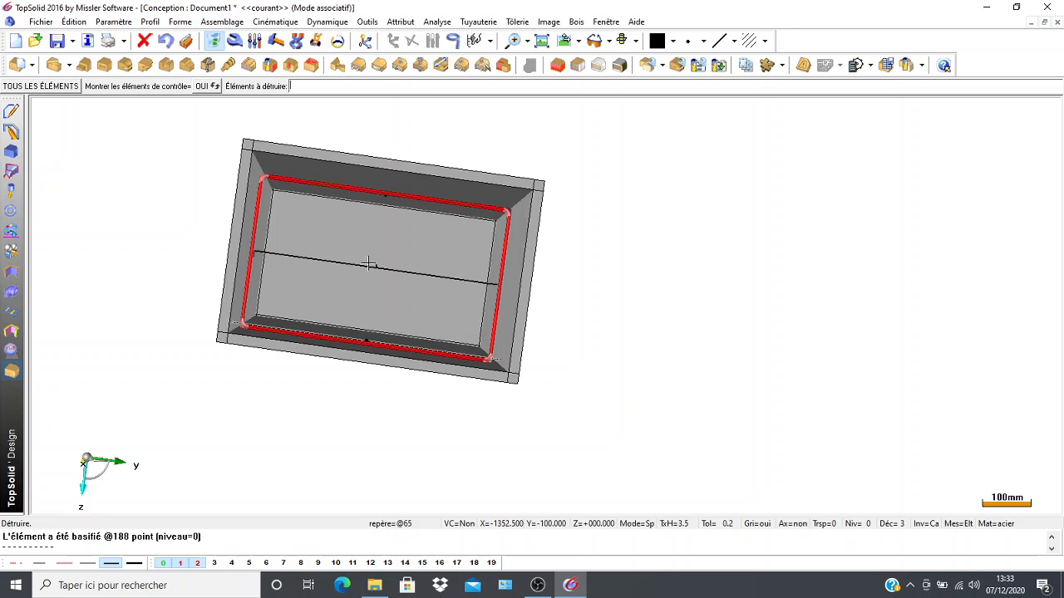
pyautogui.click(374, 264)
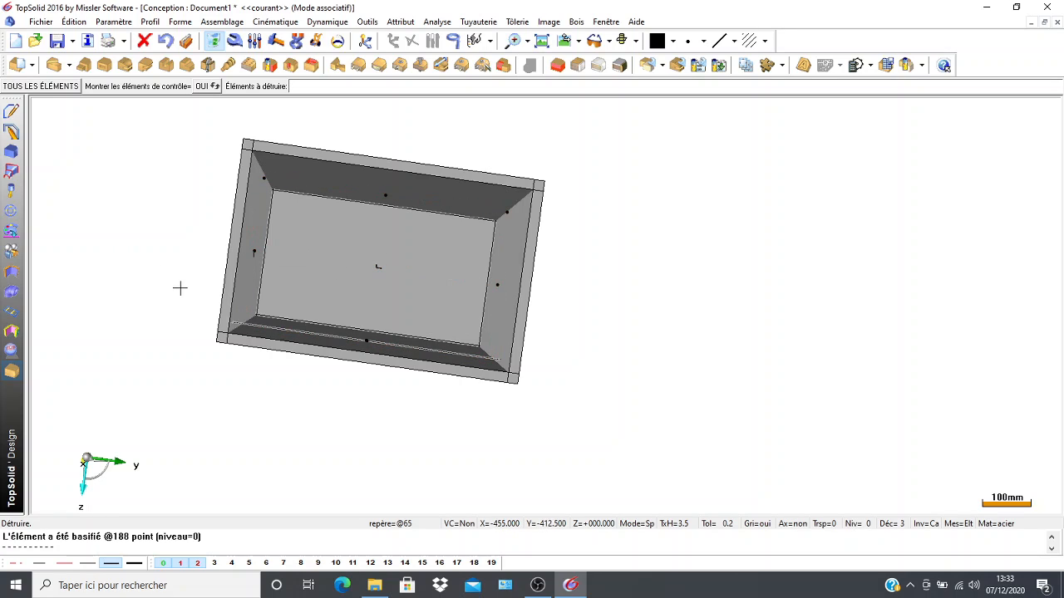
# Examine the box from several sides, checking how the trimmed walls meet at the corners.
pyautogui.moveTo(84, 407); pyautogui.dragTo(201, 415, button='middle')
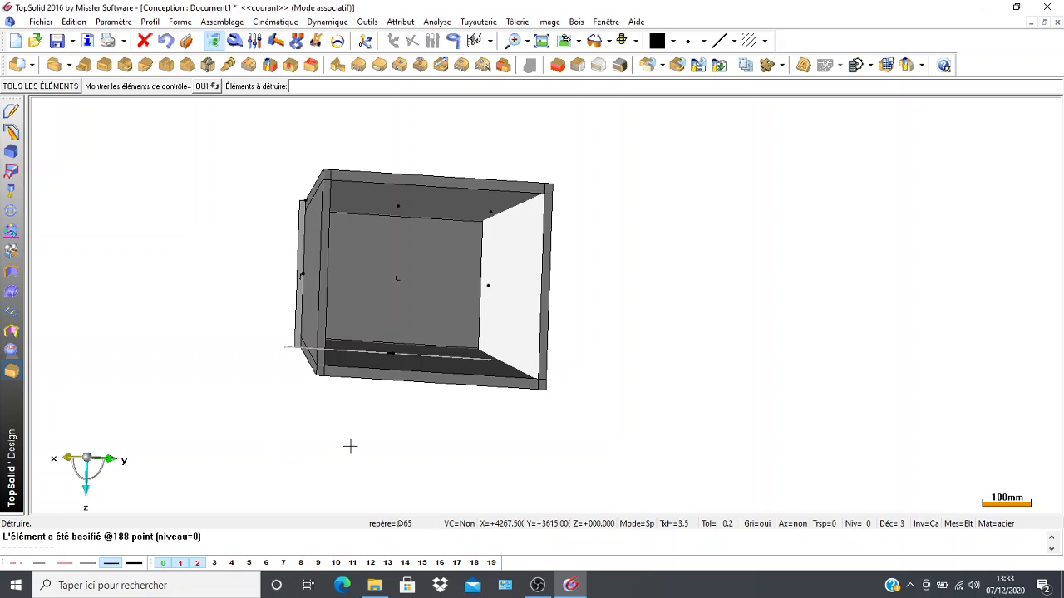
pyautogui.moveTo(349, 444); pyautogui.dragTo(325, 373, button='middle')
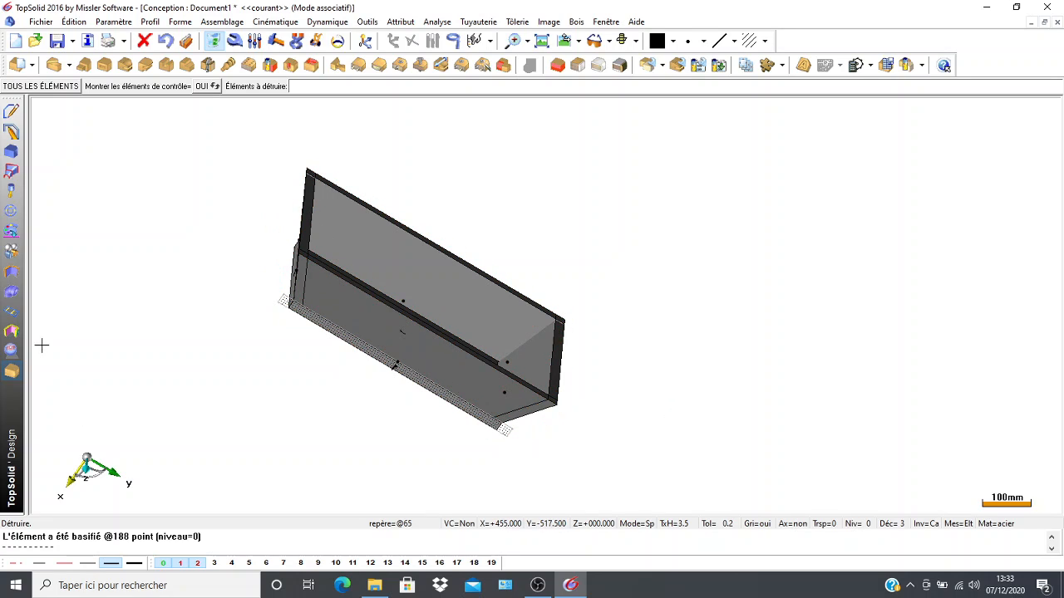
pyautogui.moveTo(169, 341); pyautogui.dragTo(95, 373, button='middle')
pyautogui.scroll(-1, 163, 363)
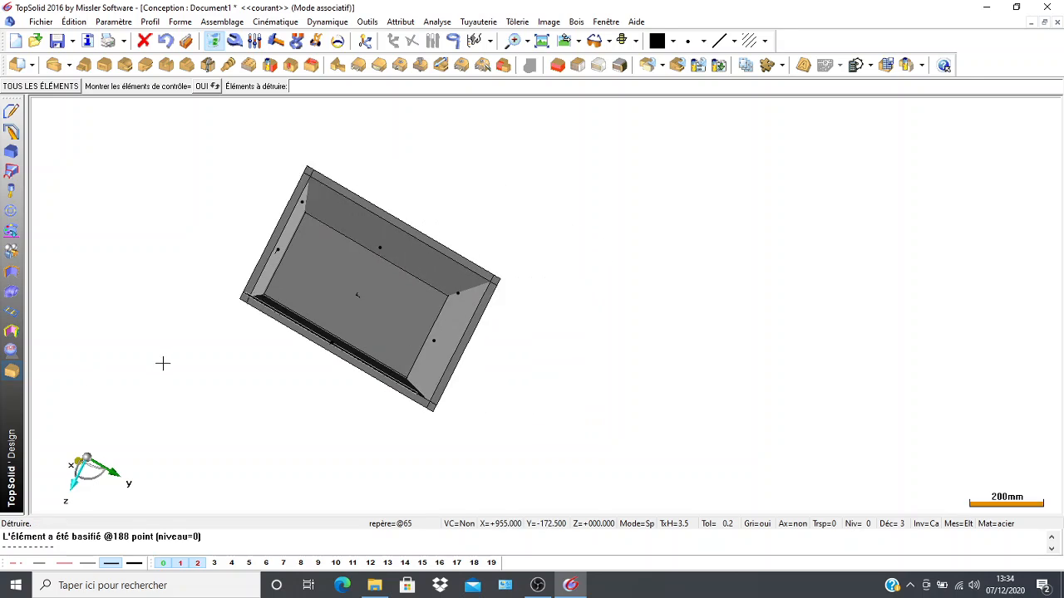
pyautogui.scroll(-1, 163, 363)
pyautogui.moveTo(150, 271); pyautogui.dragTo(226, 309, button='middle')
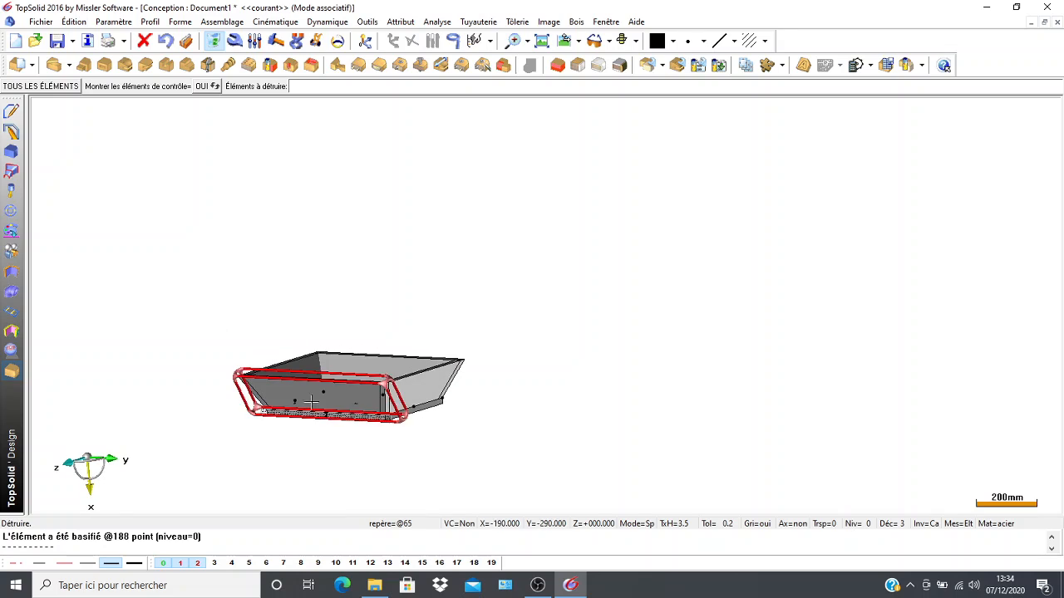
pyautogui.scroll(5, 406, 418)
pyautogui.moveTo(407, 419); pyautogui.dragTo(296, 359, button='middle')
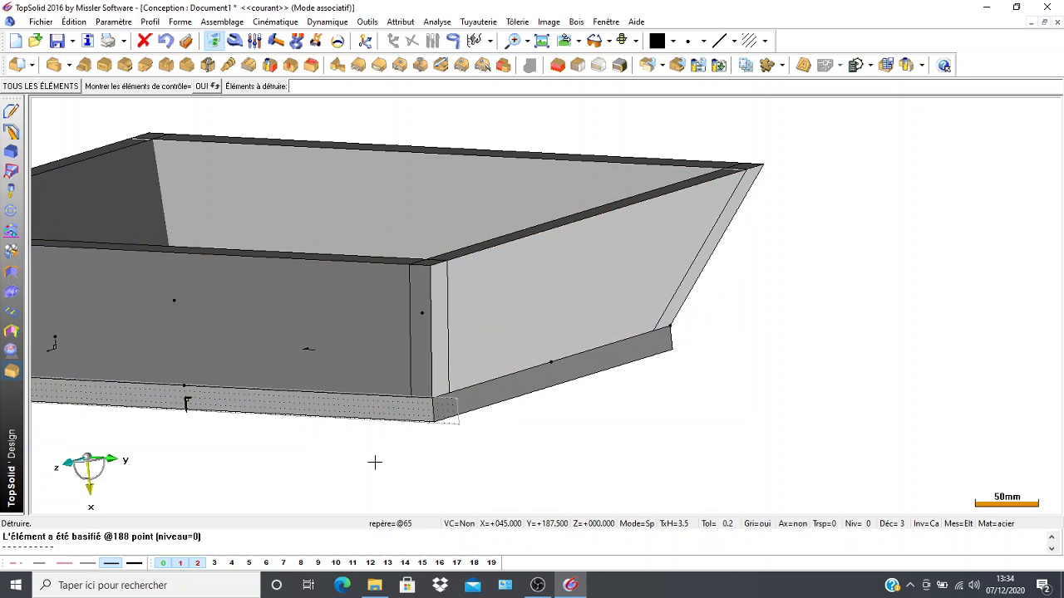
pyautogui.moveTo(386, 451); pyautogui.dragTo(416, 465, button='middle')
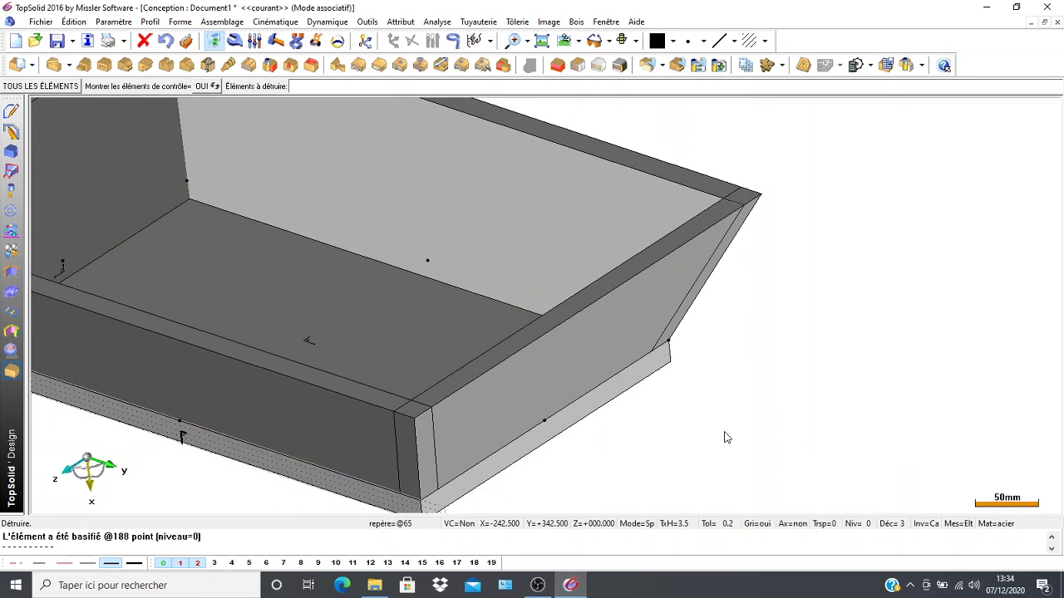
# Mitre the corner between the near long wall and the +Y short wall with a 0 mm offset.
pyautogui.click(51, 67)
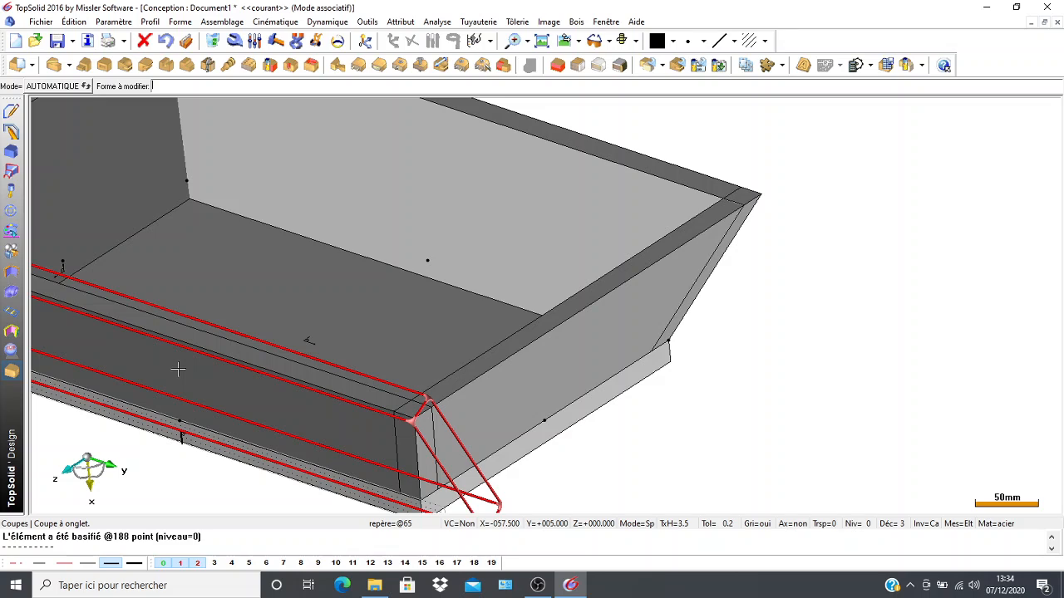
pyautogui.click(179, 368)
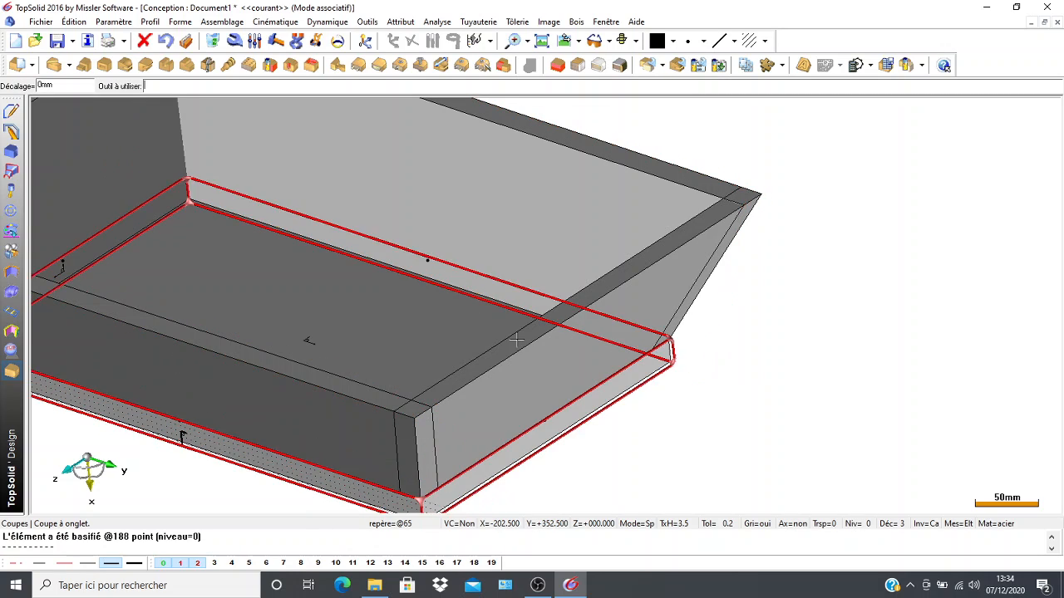
pyautogui.click(516, 381)
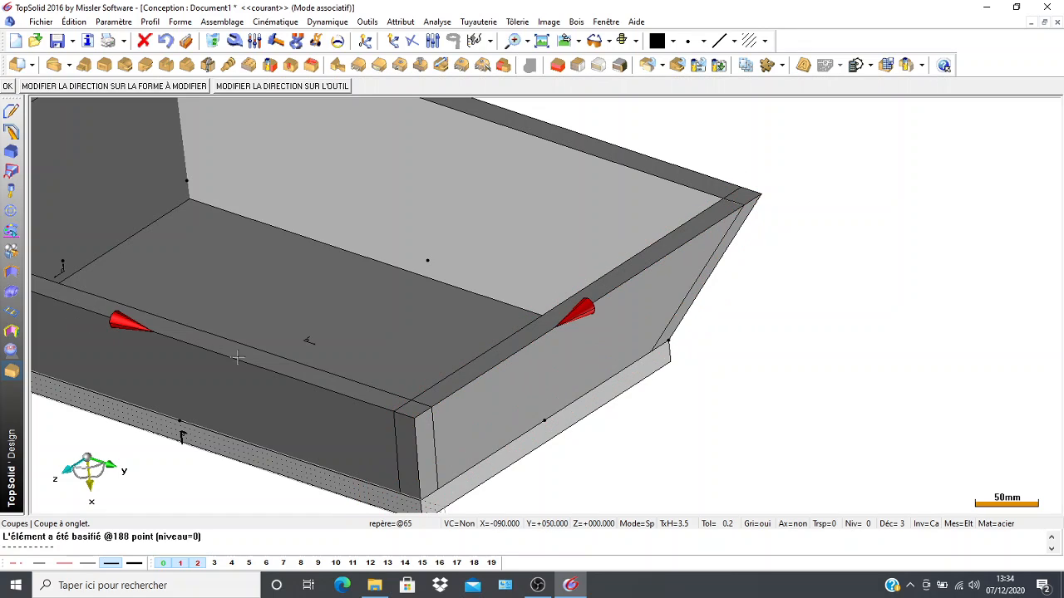
pyautogui.click(6, 87)
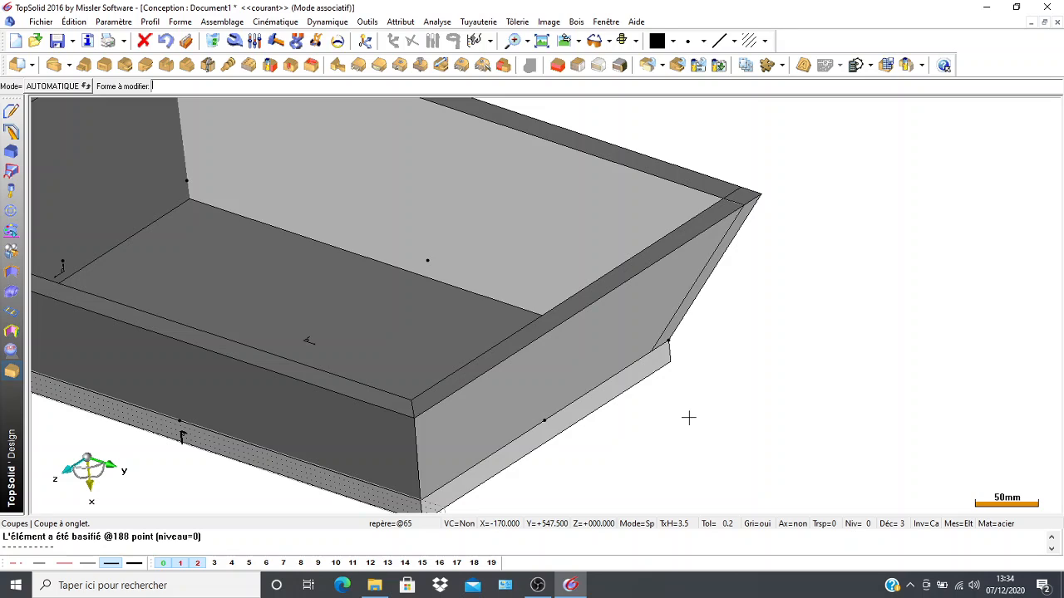
# Mitre the corner between the +Y short wall and the far long wall with a 0 mm offset.
pyautogui.moveTo(696, 415); pyautogui.dragTo(532, 452, button='middle')
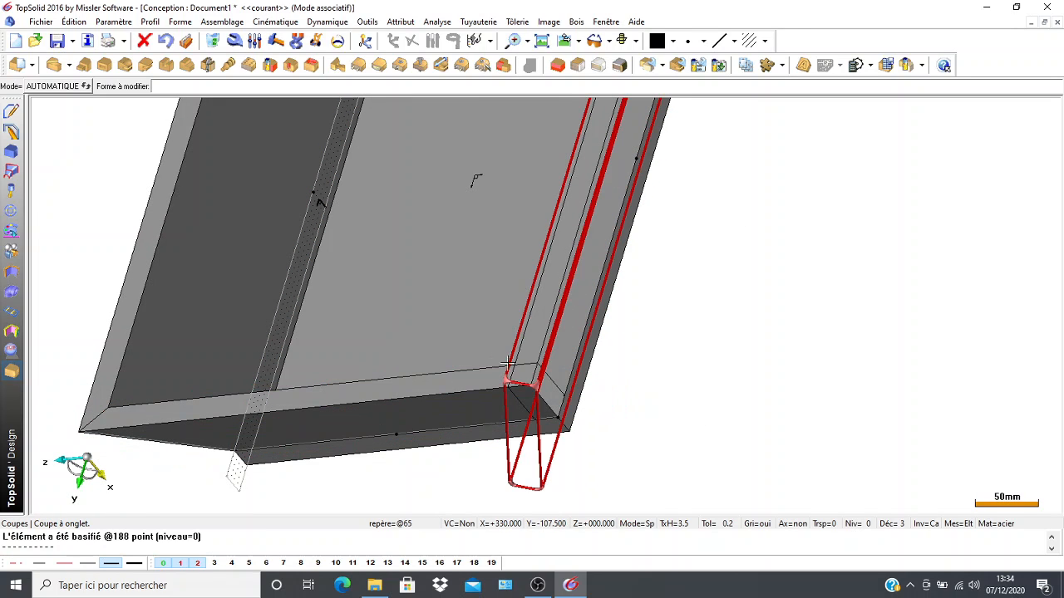
pyautogui.click(427, 390)
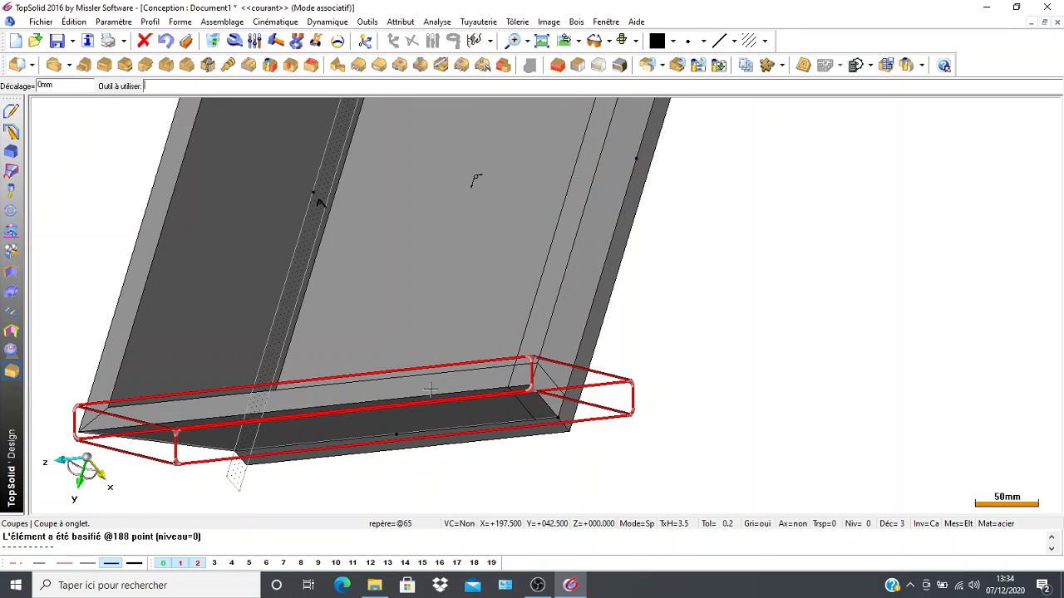
pyautogui.click(570, 274)
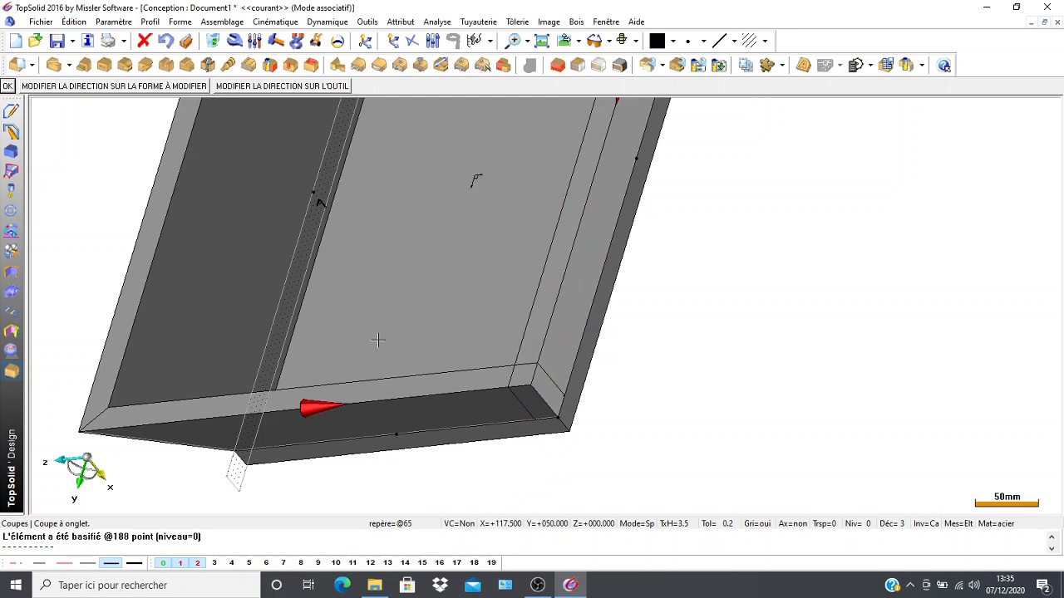
pyautogui.scroll(-3, 378, 340)
pyautogui.click(9, 86)
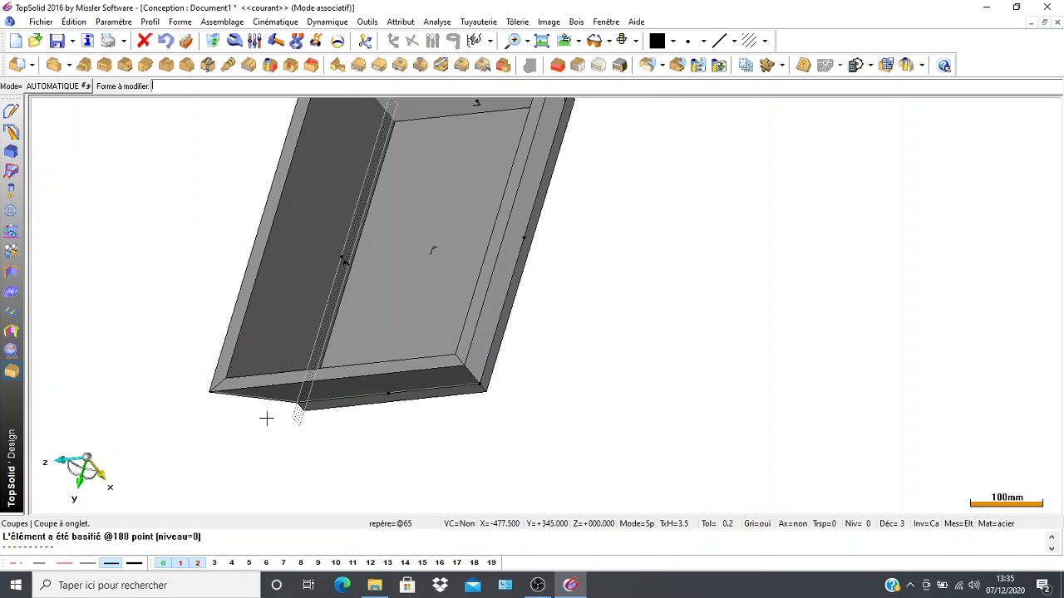
# Mitre the corner between the near long wall and the -Y short wall with a 0 mm offset.
pyautogui.moveTo(130, 244); pyautogui.dragTo(190, 313, button='middle')
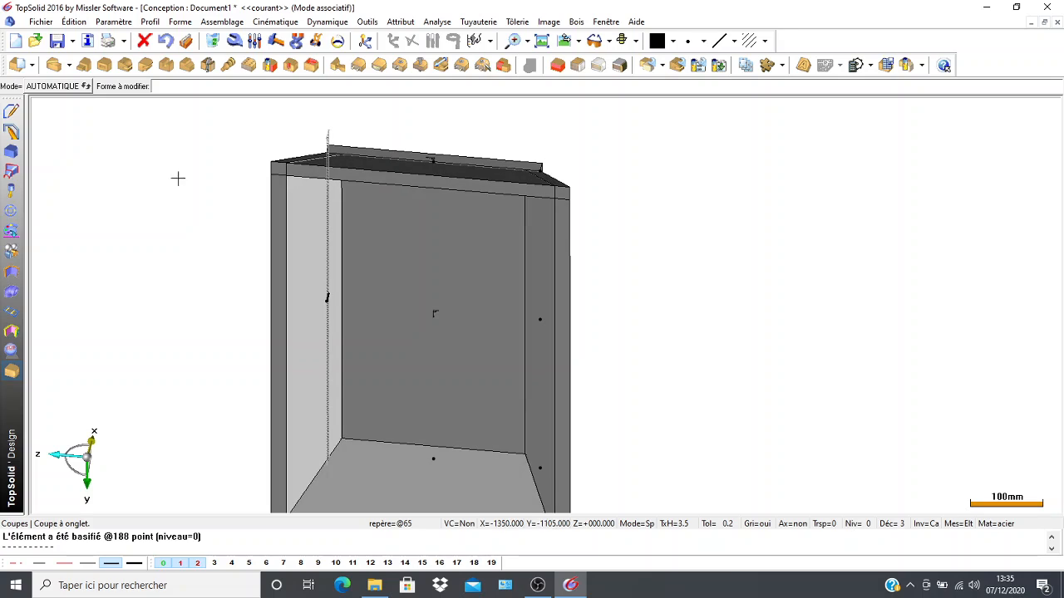
pyautogui.click(275, 298)
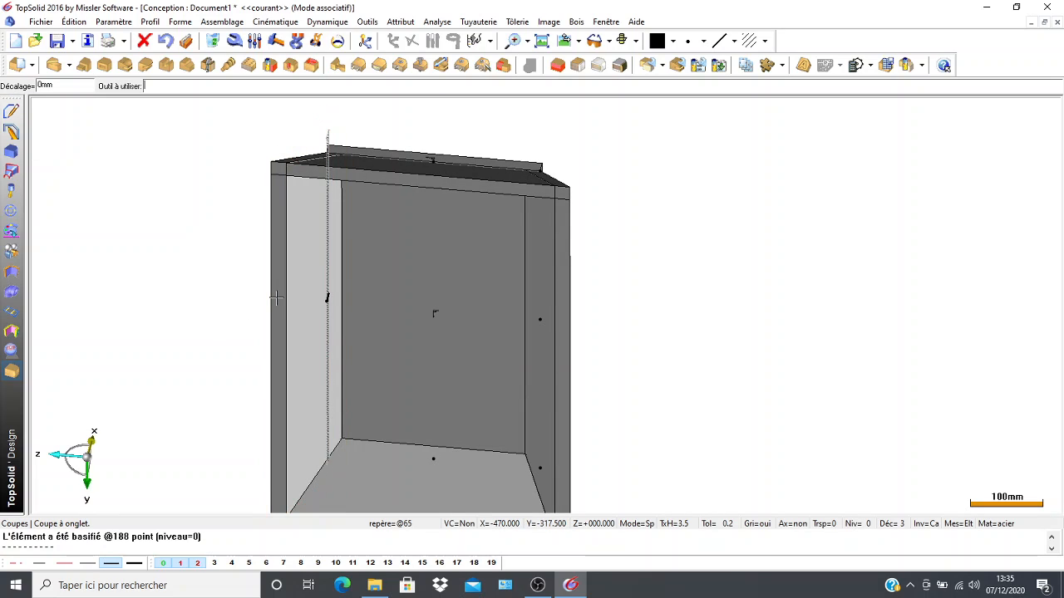
pyautogui.click(376, 176)
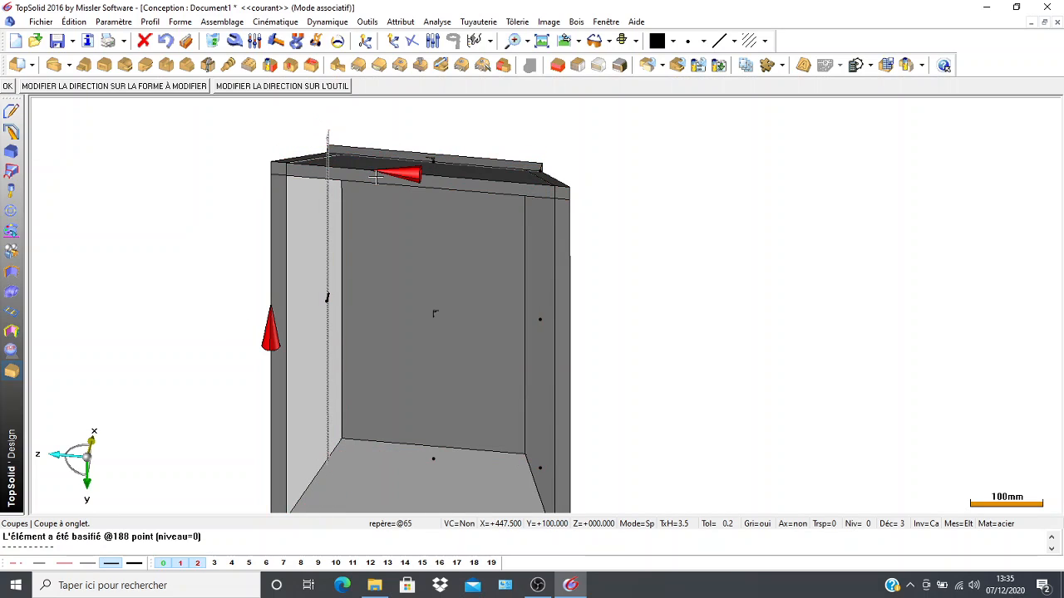
pyautogui.click(8, 87)
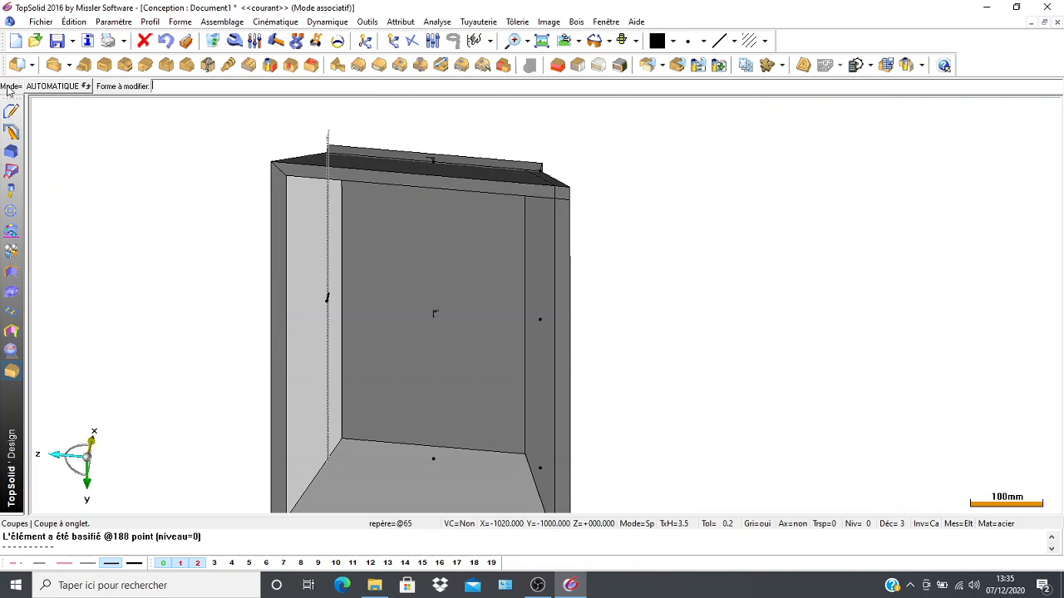
# Mitre the corner between the far long wall and the -Y short wall with a 0 mm offset.
pyautogui.click(540, 386)
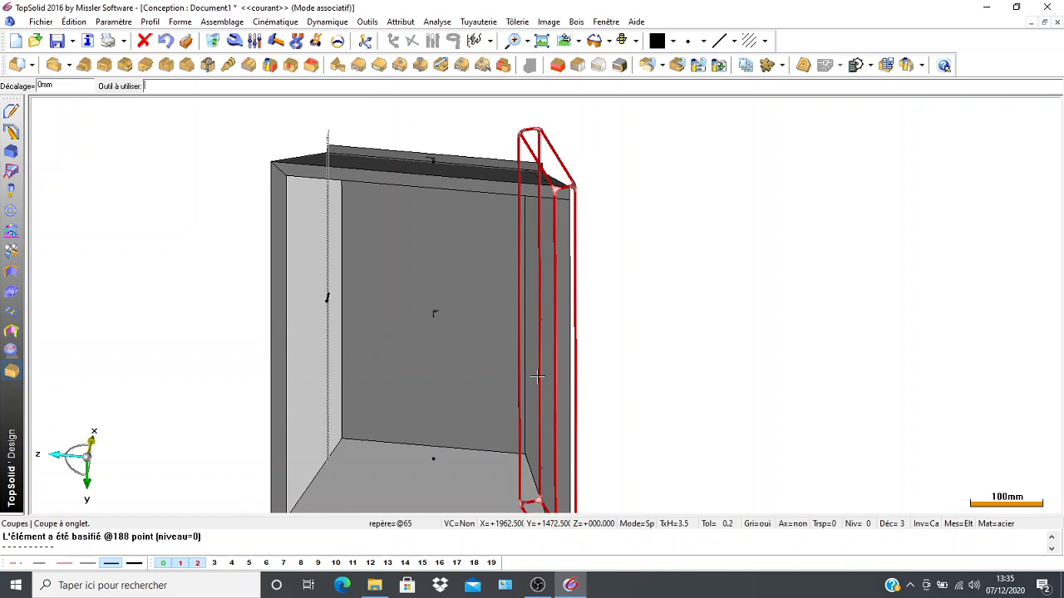
pyautogui.click(404, 150)
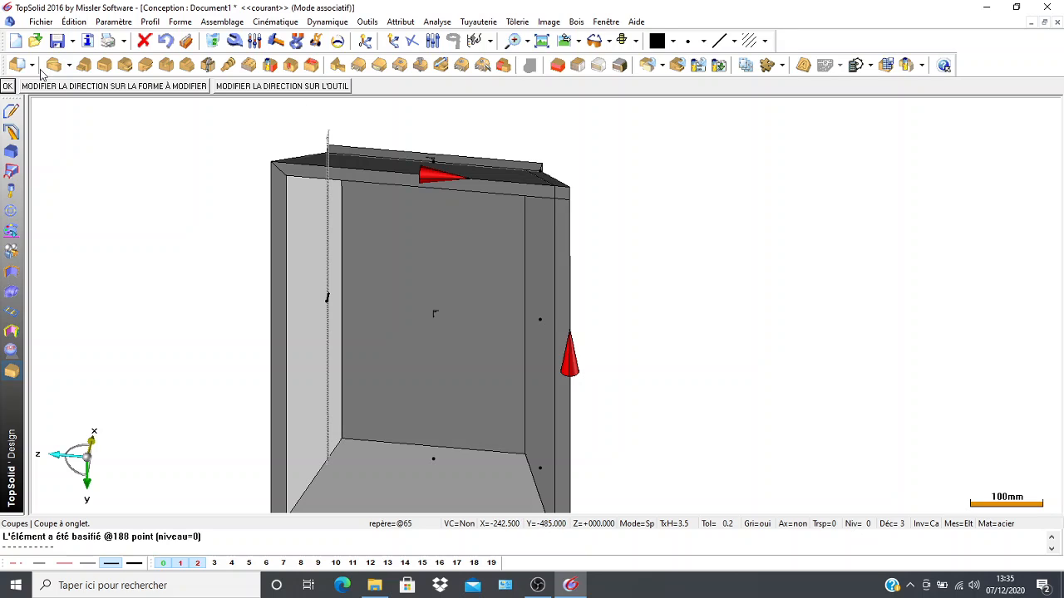
pyautogui.click(5, 88)
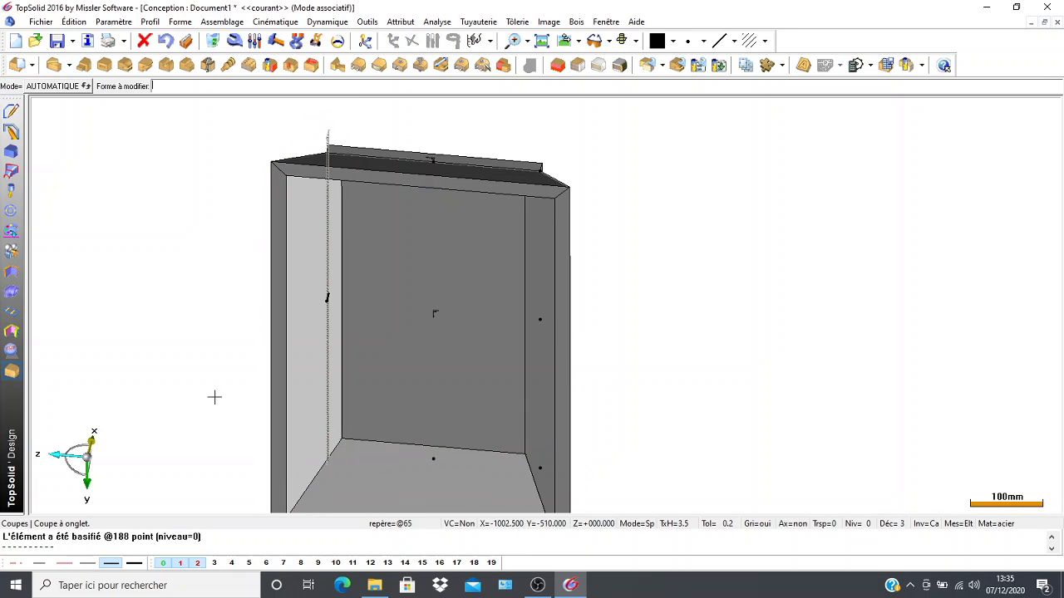
# Examine the finished box from above, below and the sides, checking the mitred joints at all four corners.
pyautogui.moveTo(157, 407); pyautogui.dragTo(161, 292, button='middle')
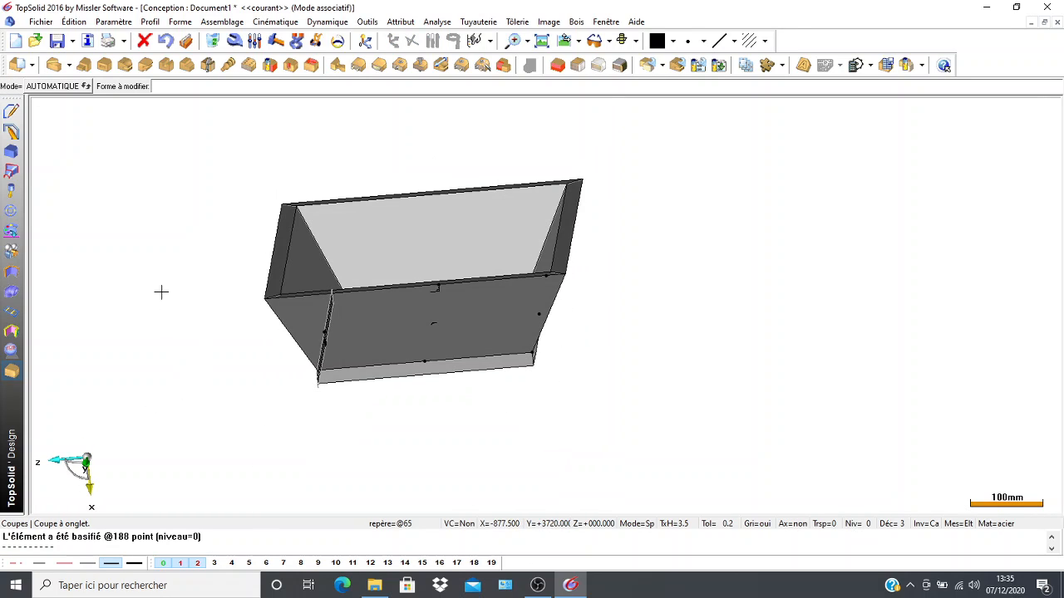
pyautogui.moveTo(215, 427); pyautogui.dragTo(161, 299, button='middle')
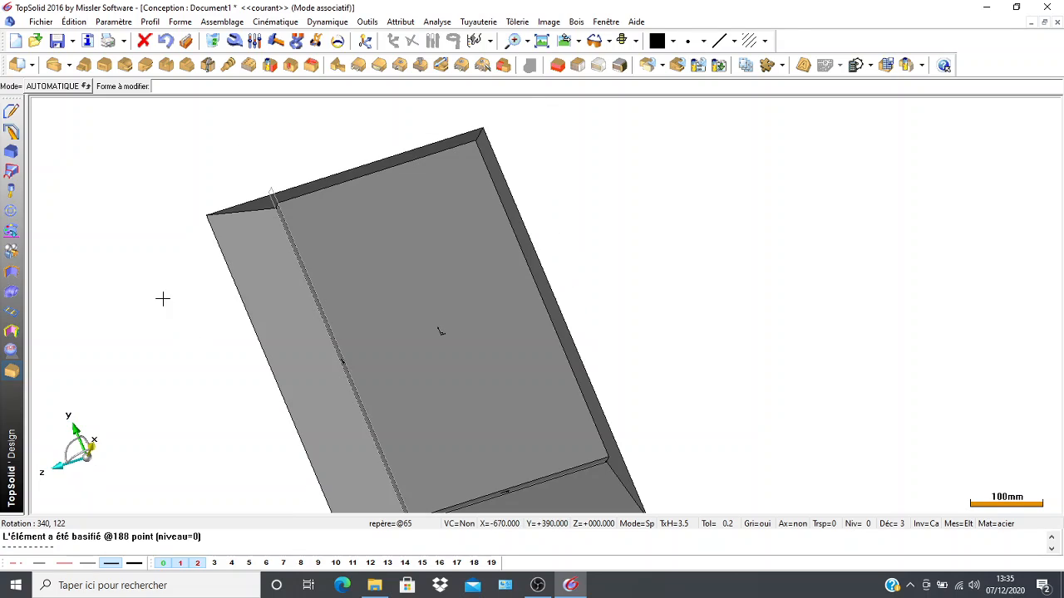
pyautogui.moveTo(176, 423); pyautogui.dragTo(145, 341, button='middle')
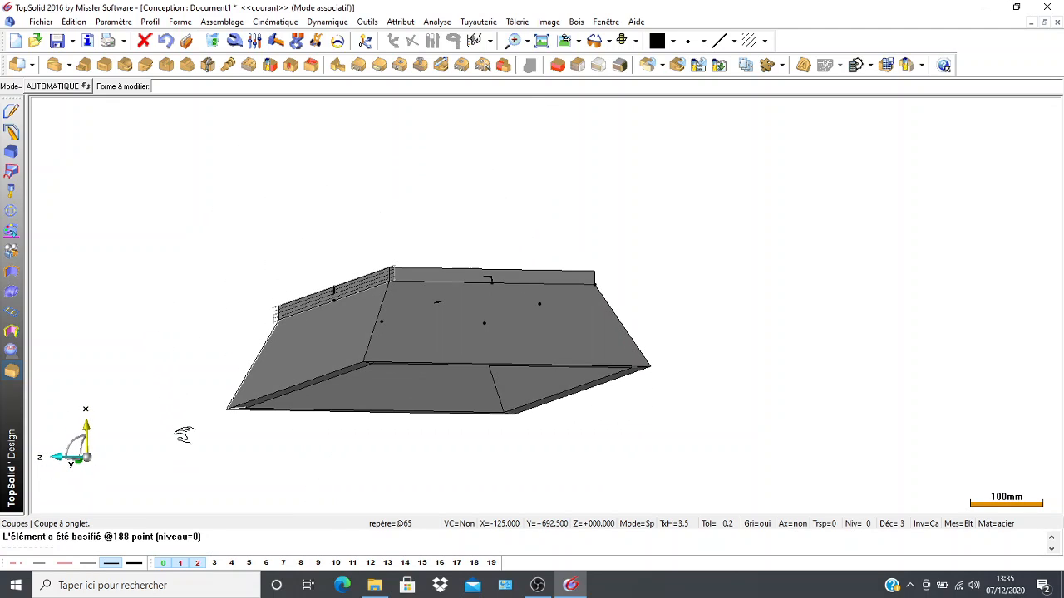
pyautogui.moveTo(184, 436); pyautogui.dragTo(147, 256, button='middle')
pyautogui.moveTo(318, 458); pyautogui.dragTo(332, 407, button='middle')
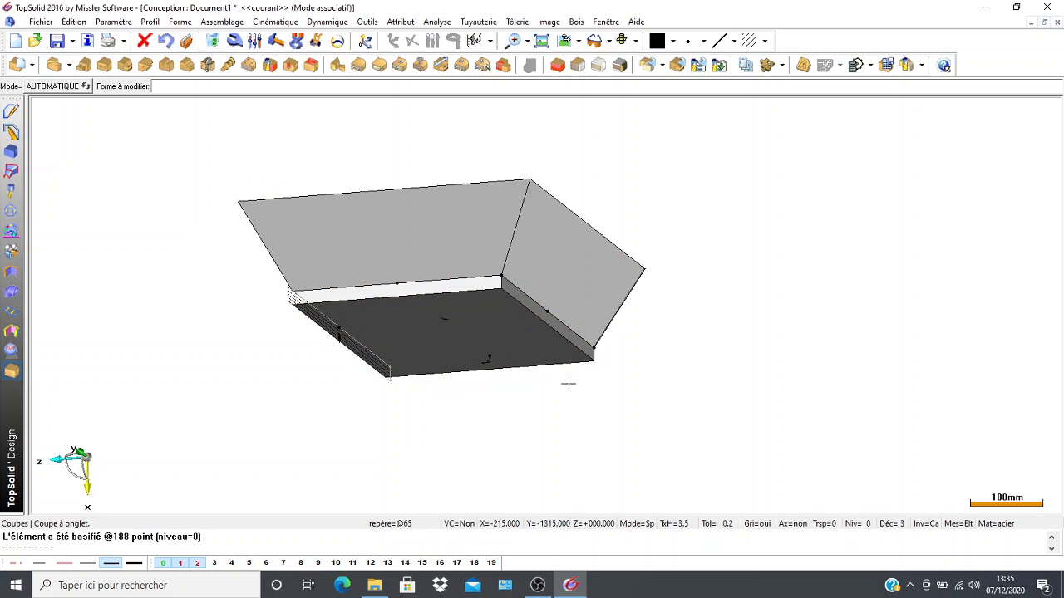
pyautogui.moveTo(250, 414); pyautogui.dragTo(266, 380, button='middle')
pyautogui.moveTo(183, 338); pyautogui.dragTo(664, 395, button='middle')
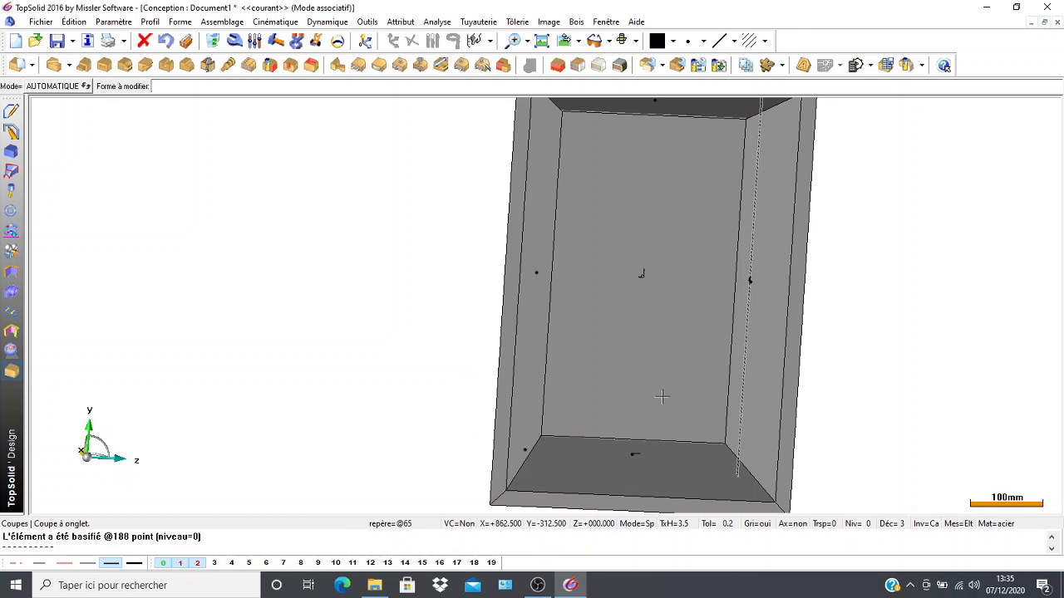
pyautogui.scroll(-5, 550, 391)
pyautogui.moveTo(407, 357); pyautogui.dragTo(230, 343, button='middle')
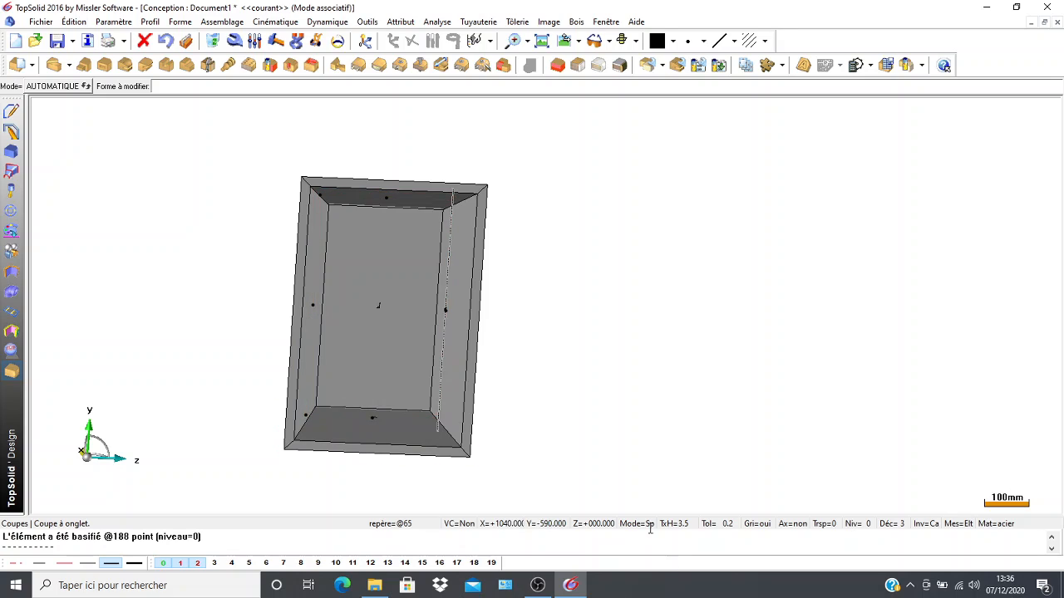
pyautogui.scroll(5, 227, 316)
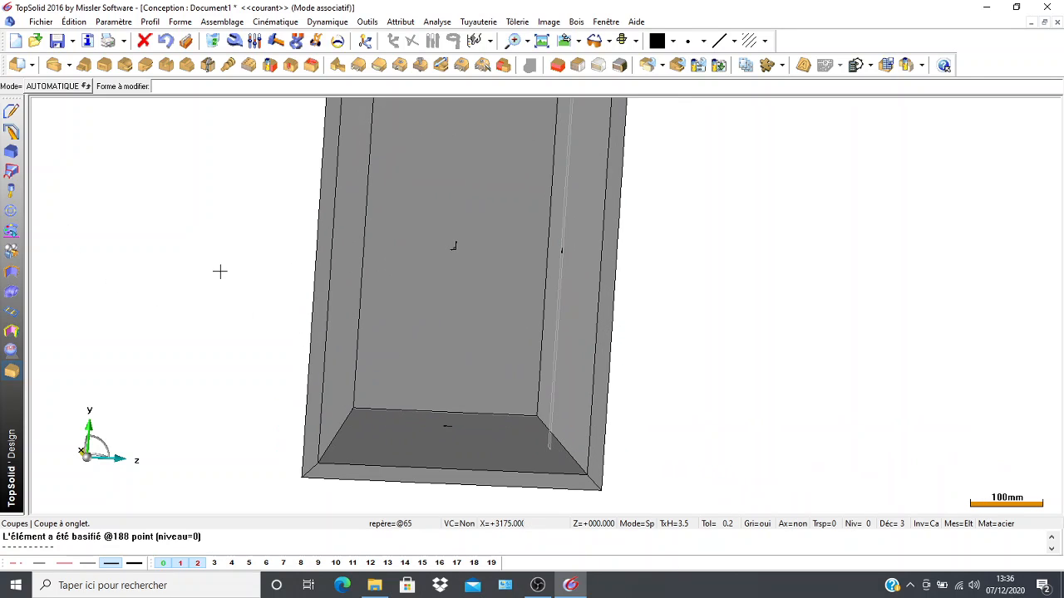
pyautogui.scroll(-5, 207, 349)
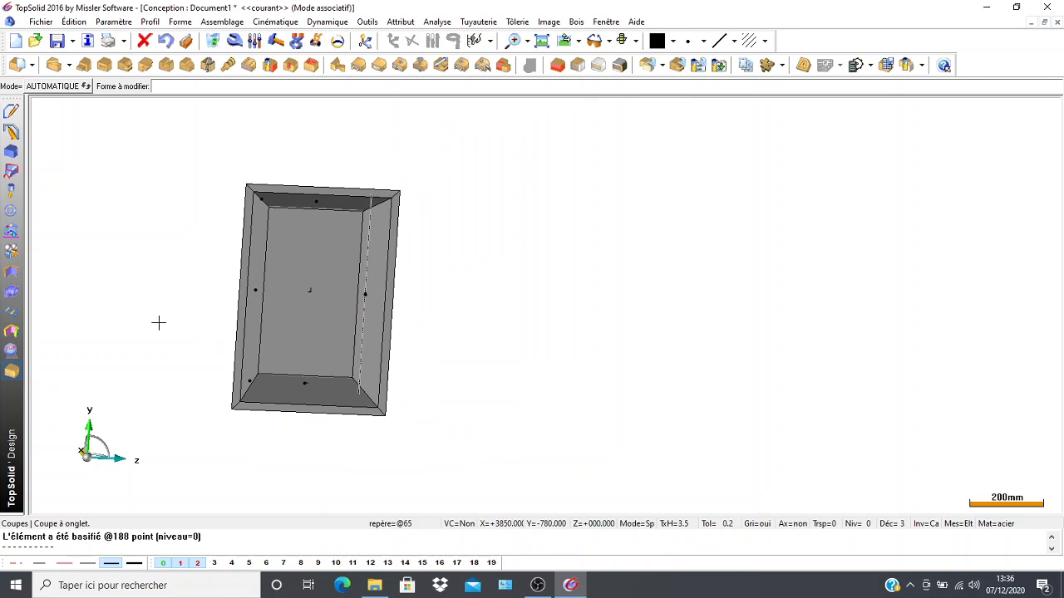
pyautogui.keyDown('ctrl'); pyautogui.moveTo(159, 318); pyautogui.dragTo(304, 342, button='middle'); pyautogui.keyUp('ctrl')
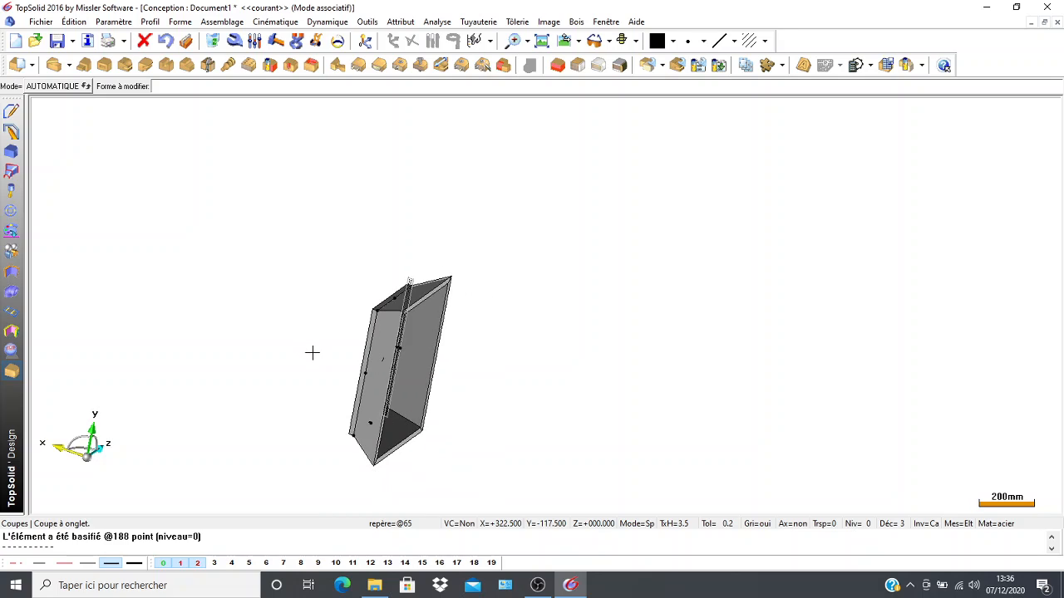
pyautogui.scroll(2, 314, 382)
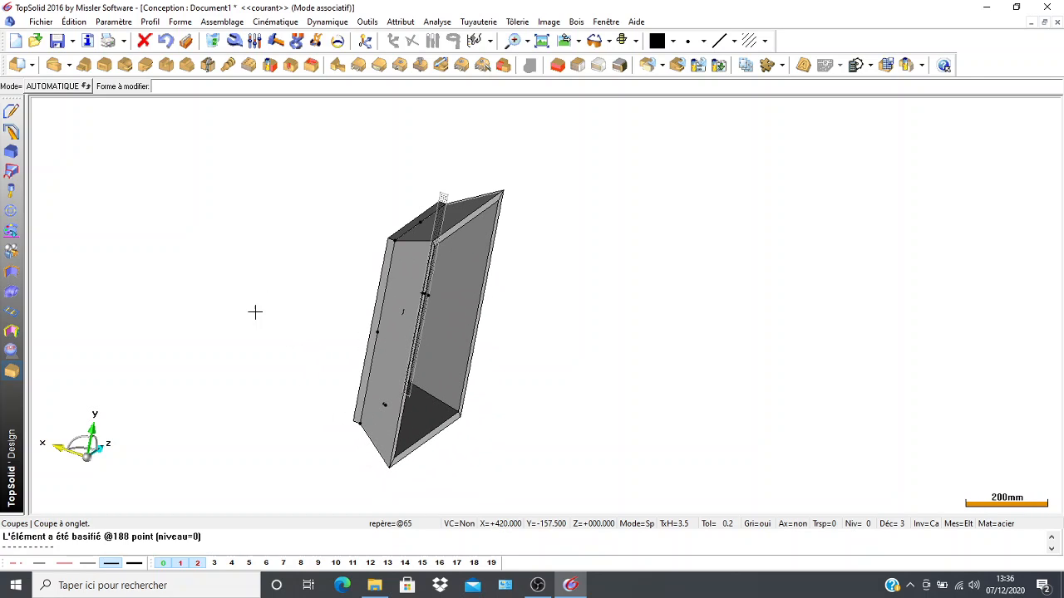
pyautogui.keyDown('ctrl'); pyautogui.moveTo(311, 334); pyautogui.dragTo(259, 330, button='middle'); pyautogui.keyUp('ctrl')
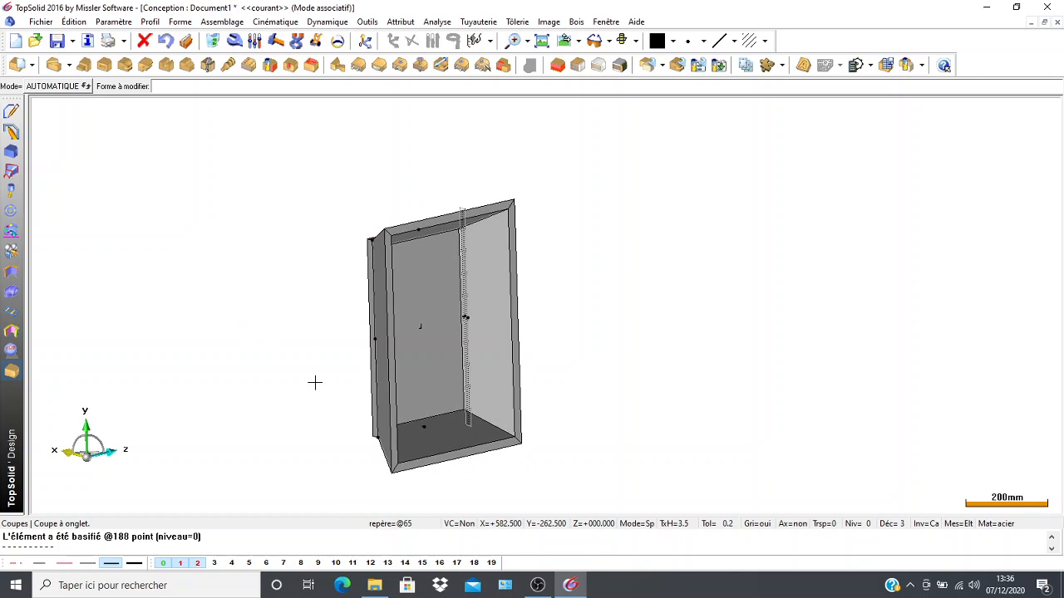
pyautogui.scroll(2, 324, 405)
pyautogui.keyDown('ctrl'); pyautogui.moveTo(301, 371); pyautogui.dragTo(185, 443, button='middle'); pyautogui.keyUp('ctrl')
pyautogui.keyDown('ctrl'); pyautogui.moveTo(340, 208); pyautogui.dragTo(696, 294, button='middle'); pyautogui.keyUp('ctrl')
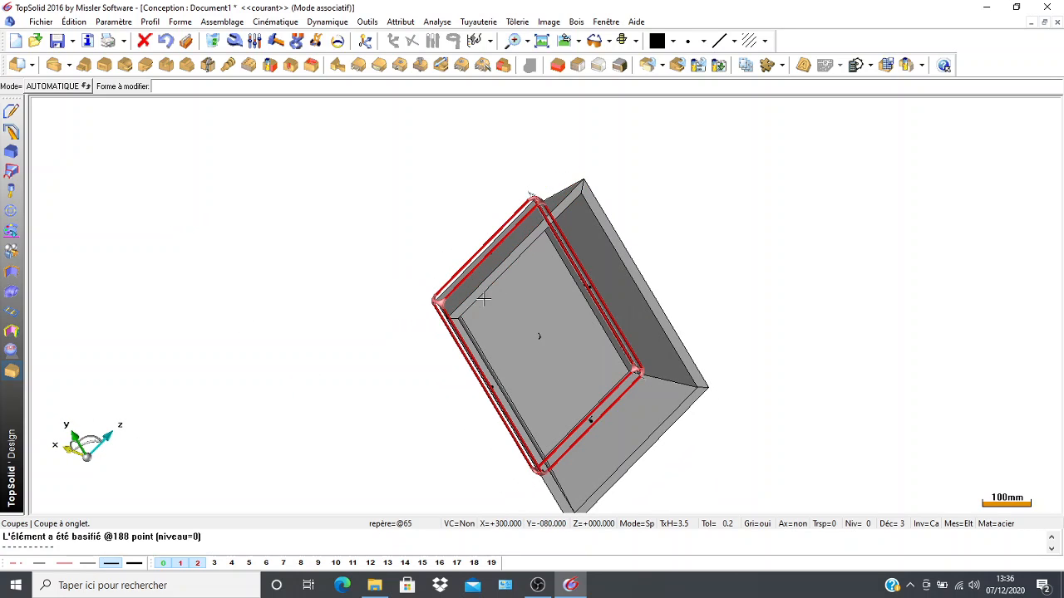
pyautogui.scroll(-1, 418, 410)
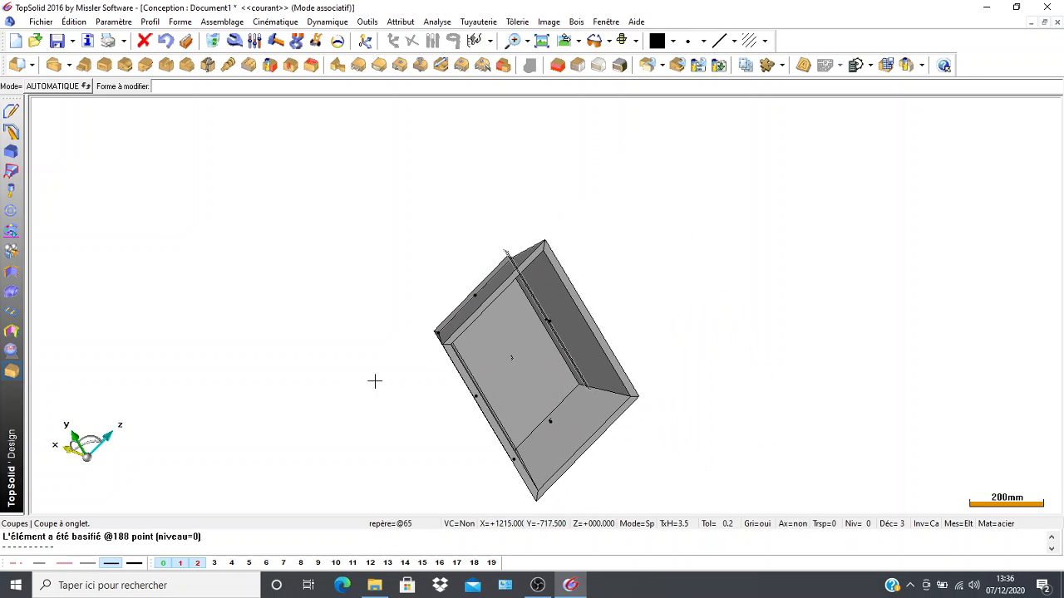
pyautogui.keyDown('ctrl'); pyautogui.moveTo(374, 381); pyautogui.dragTo(360, 318, button='middle'); pyautogui.keyUp('ctrl')
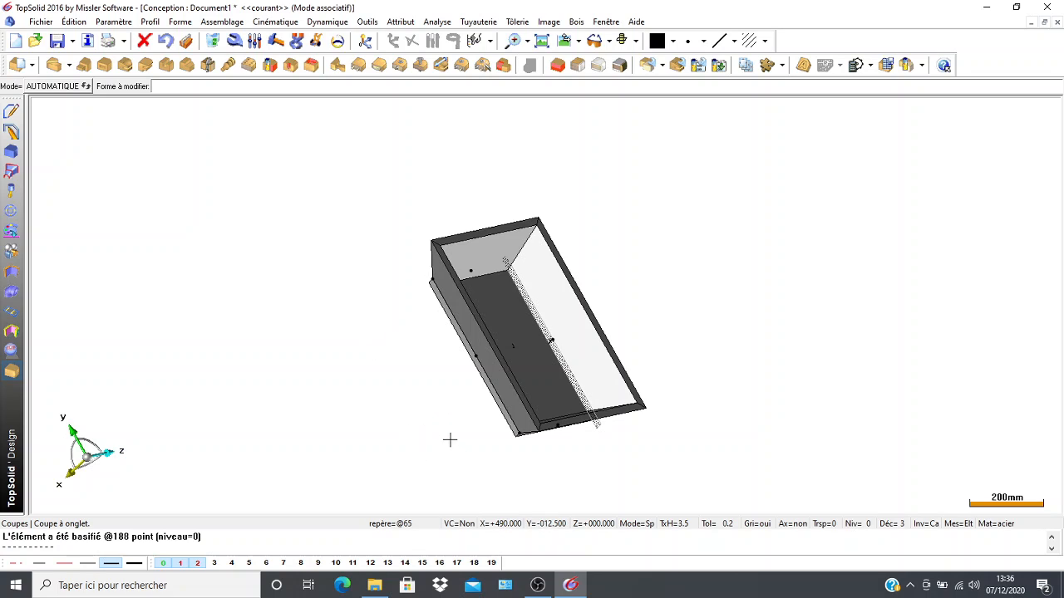
pyautogui.keyDown('ctrl'); pyautogui.moveTo(440, 456); pyautogui.dragTo(348, 458, button='middle'); pyautogui.keyUp('ctrl')
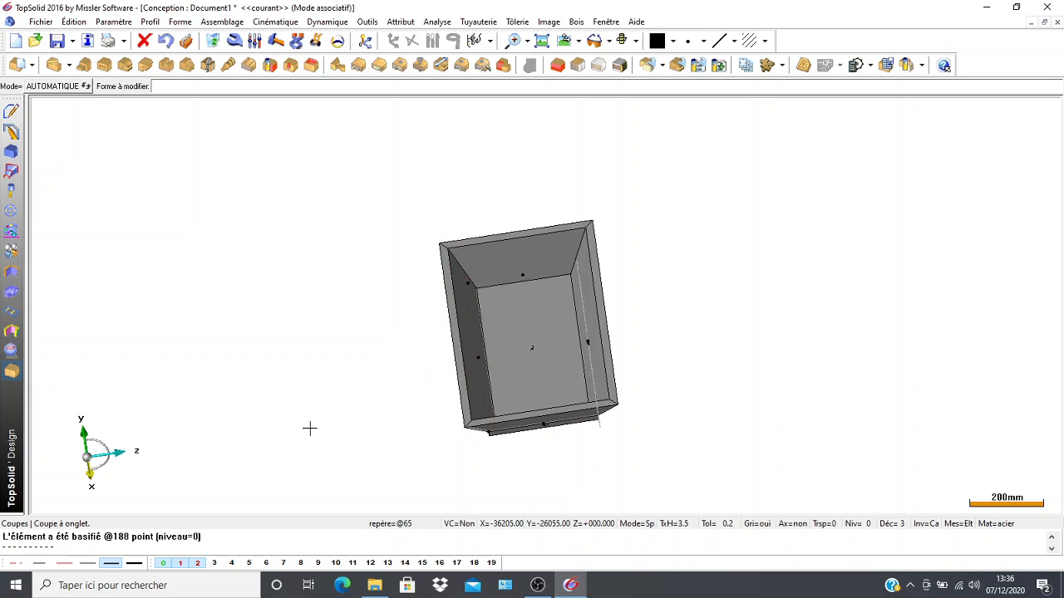
pyautogui.moveTo(402, 433); pyautogui.dragTo(353, 293, button='middle')
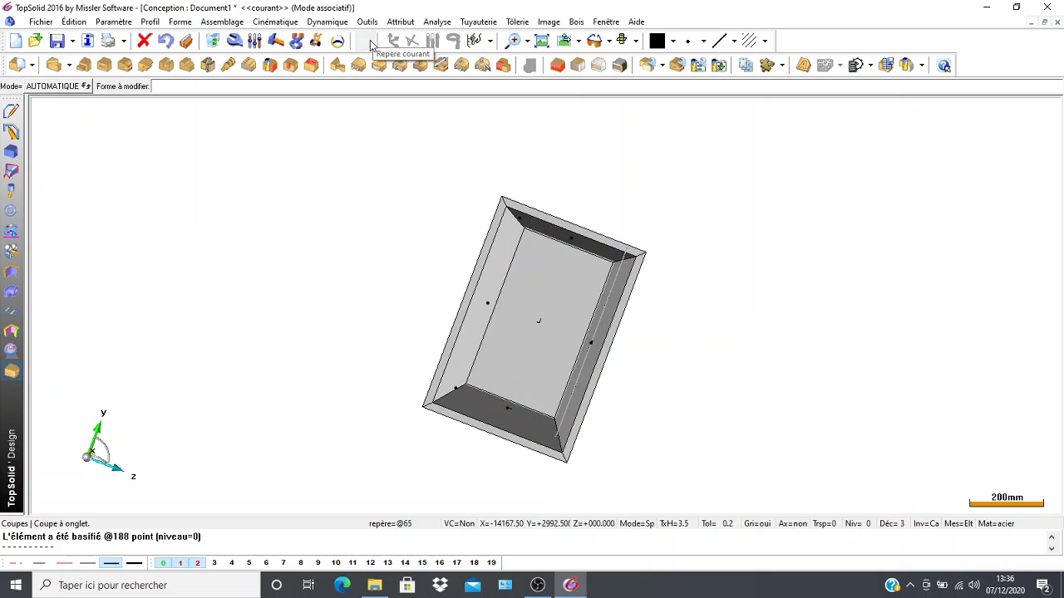
# Make the absolute frame at the plate's centre the current coordinate system and show the box in top view.
pyautogui.click(366, 41)
pyautogui.click(539, 322)
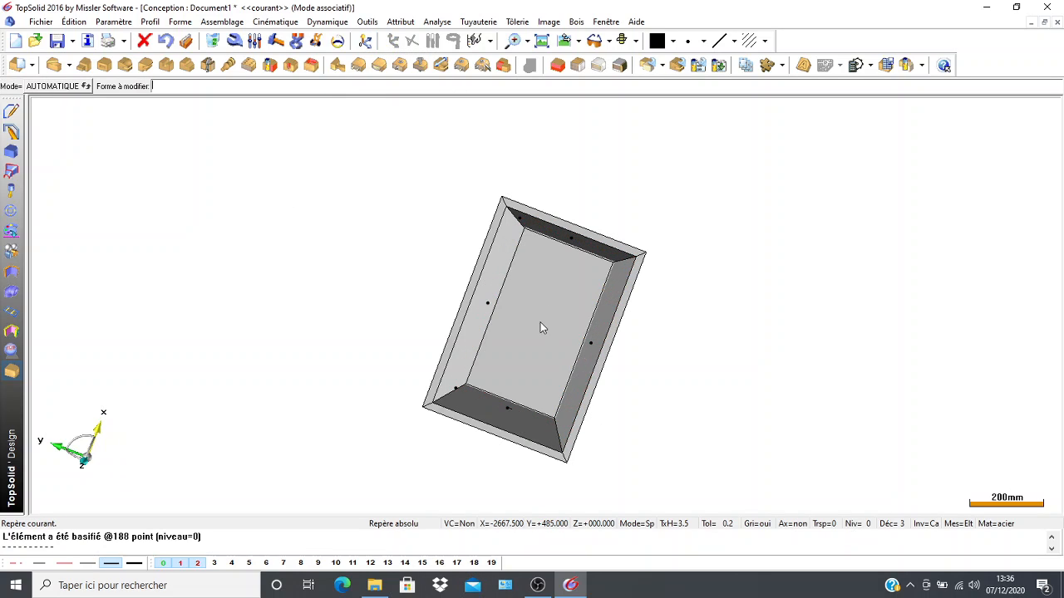
pyautogui.click(568, 46)
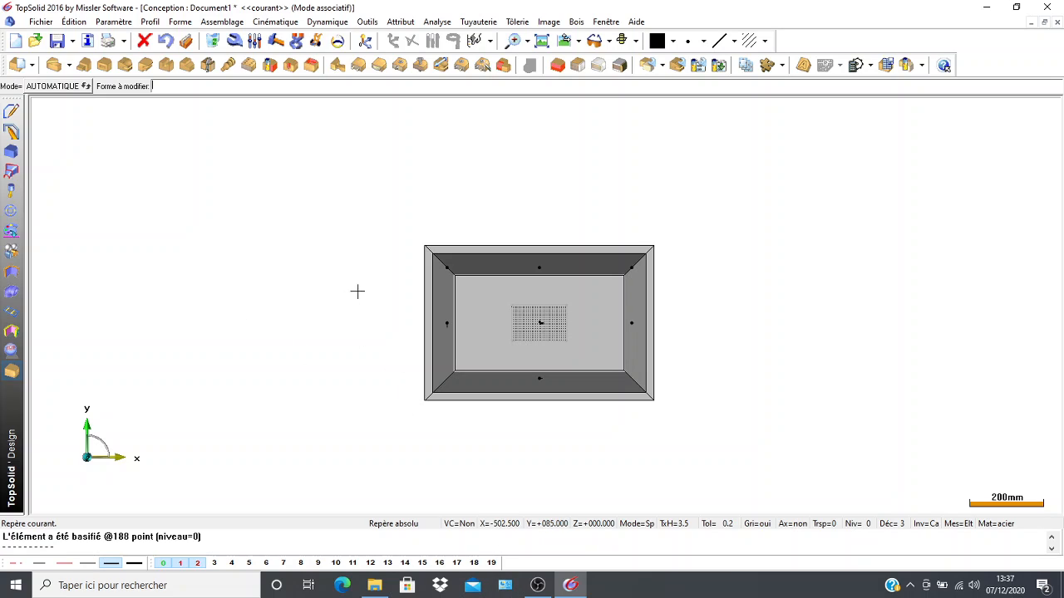
pyautogui.moveTo(388, 396); pyautogui.dragTo(325, 454, button='middle')
pyautogui.moveTo(704, 392); pyautogui.dragTo(407, 454, button='middle')
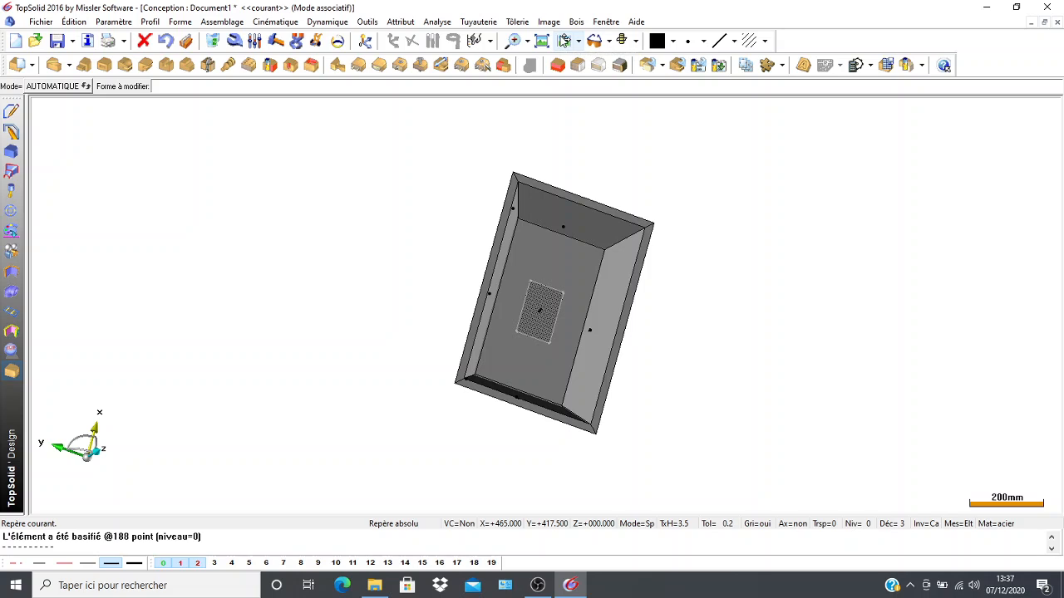
pyautogui.click(564, 42)
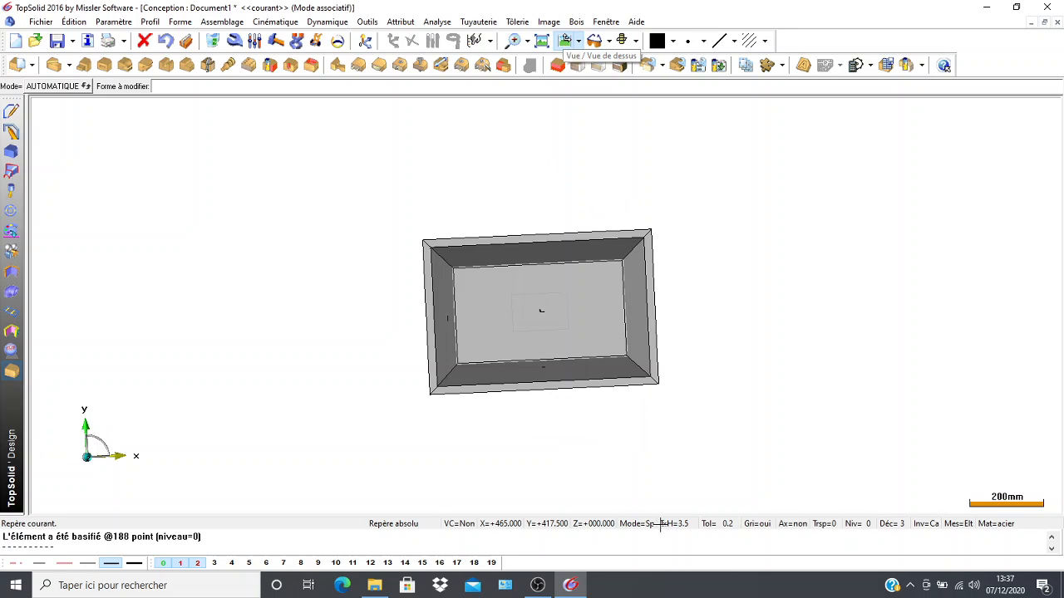
pyautogui.scroll(-2, 403, 431)
pyautogui.moveTo(380, 418); pyautogui.dragTo(318, 358, button='middle')
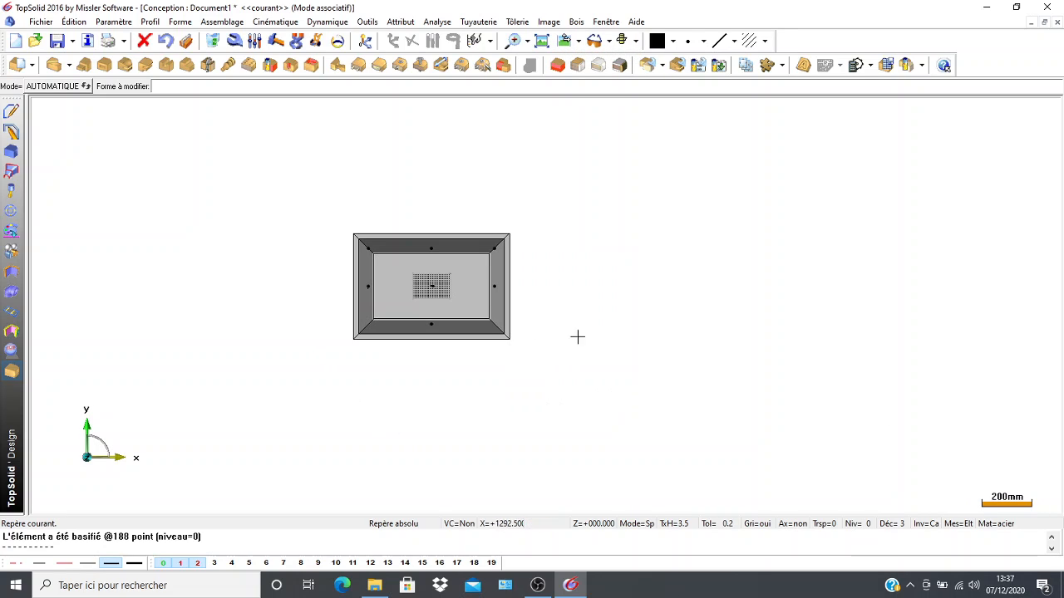
pyautogui.scroll(1, 326, 186)
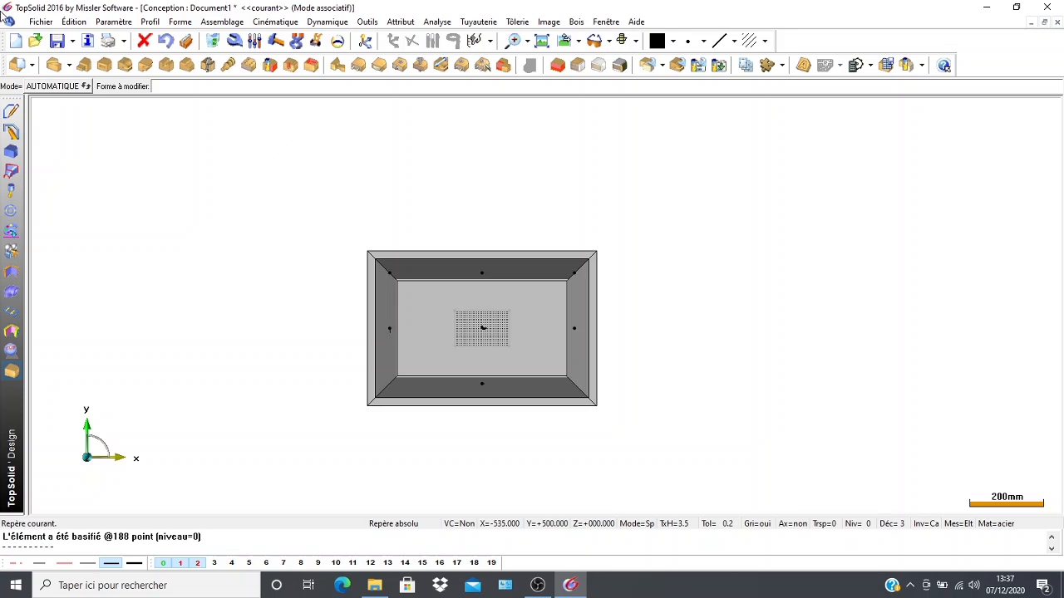
# Define the base plate as a part with designation "derrière" and category "fabriqué sur mesure", keeping it in the cutting list.
pyautogui.click(18, 65)
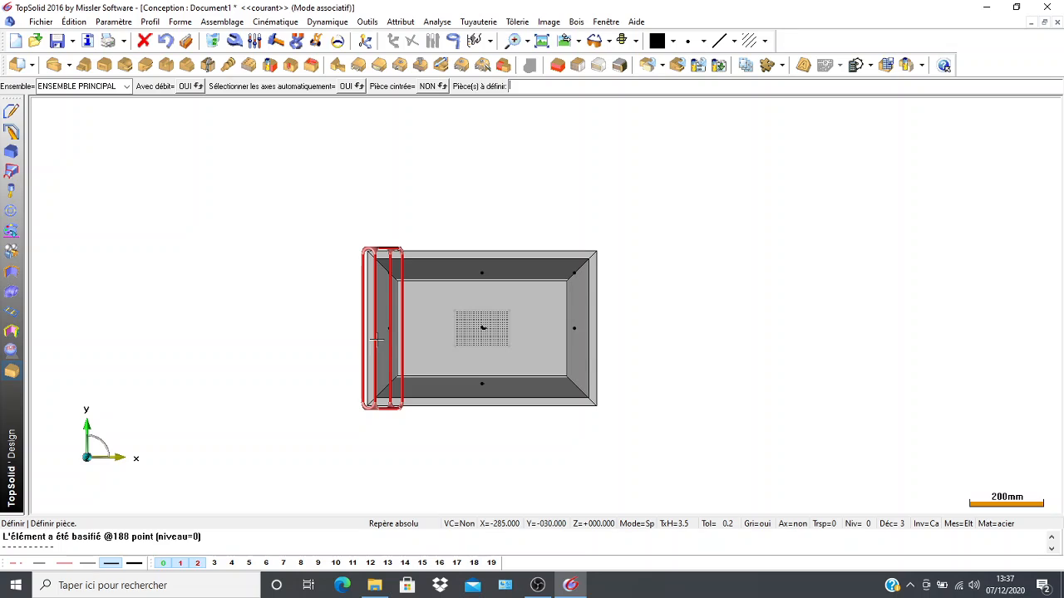
pyautogui.click(444, 343)
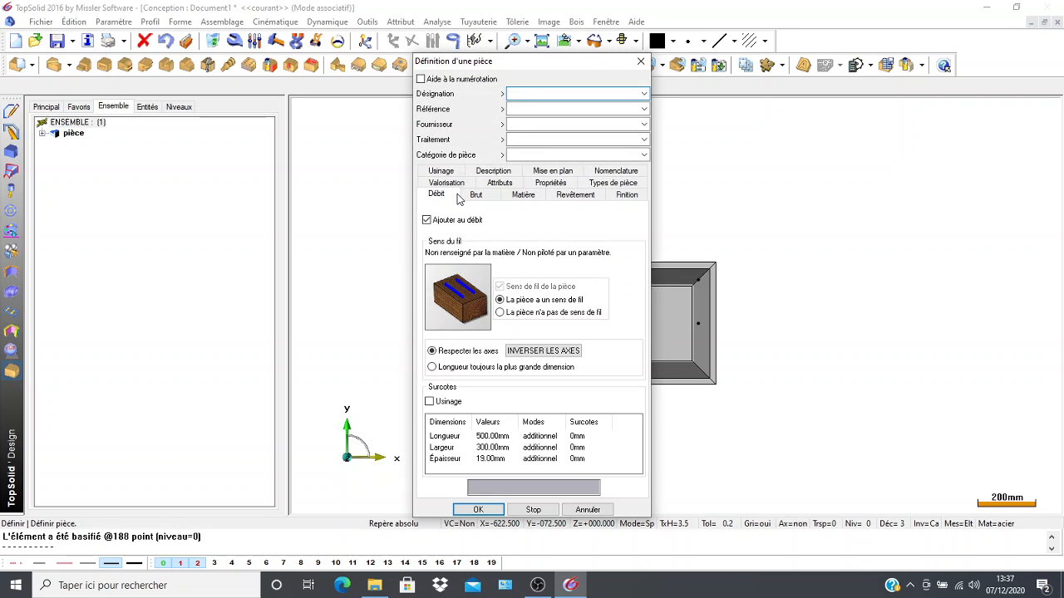
pyautogui.write('derrière')
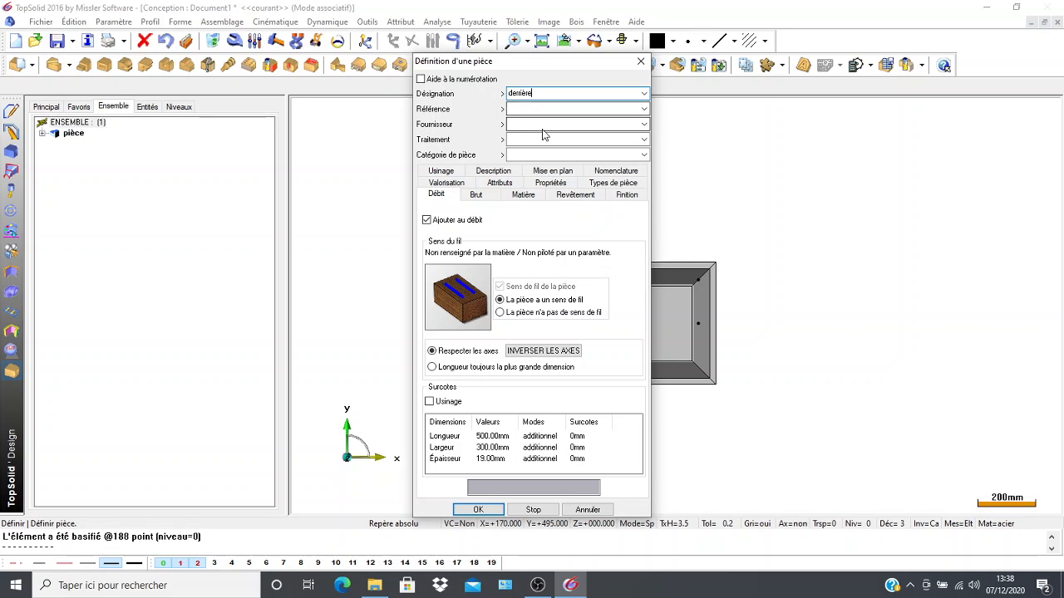
pyautogui.click(644, 110)
pyautogui.click(644, 112)
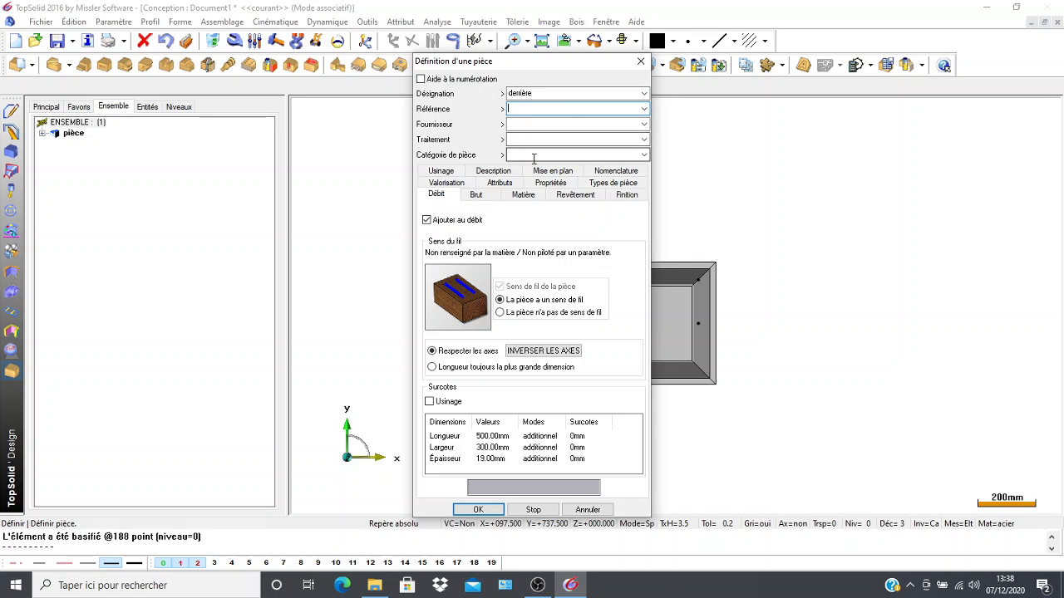
pyautogui.click(645, 154)
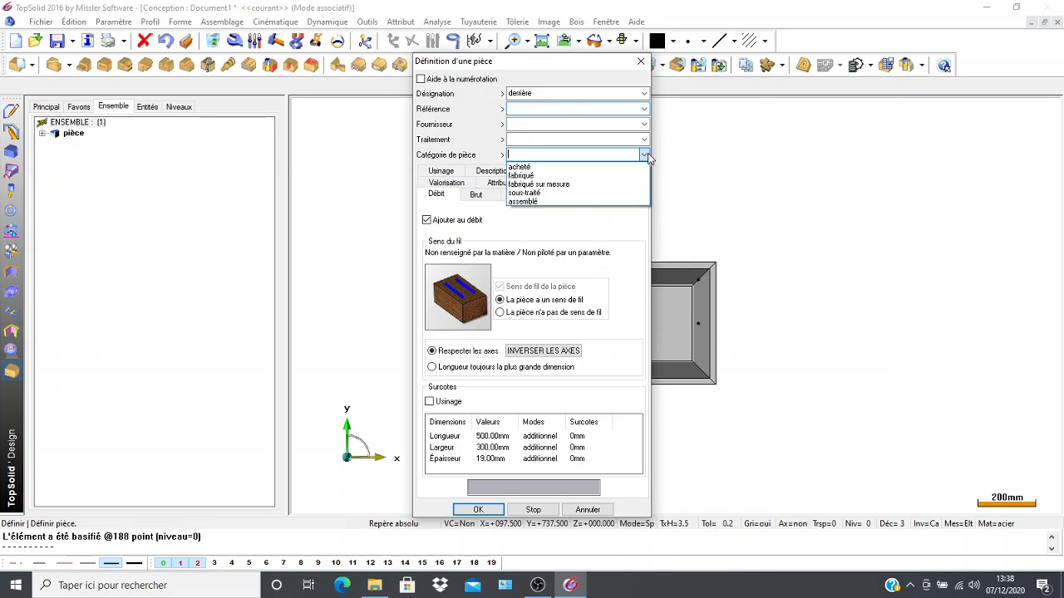
pyautogui.click(524, 184)
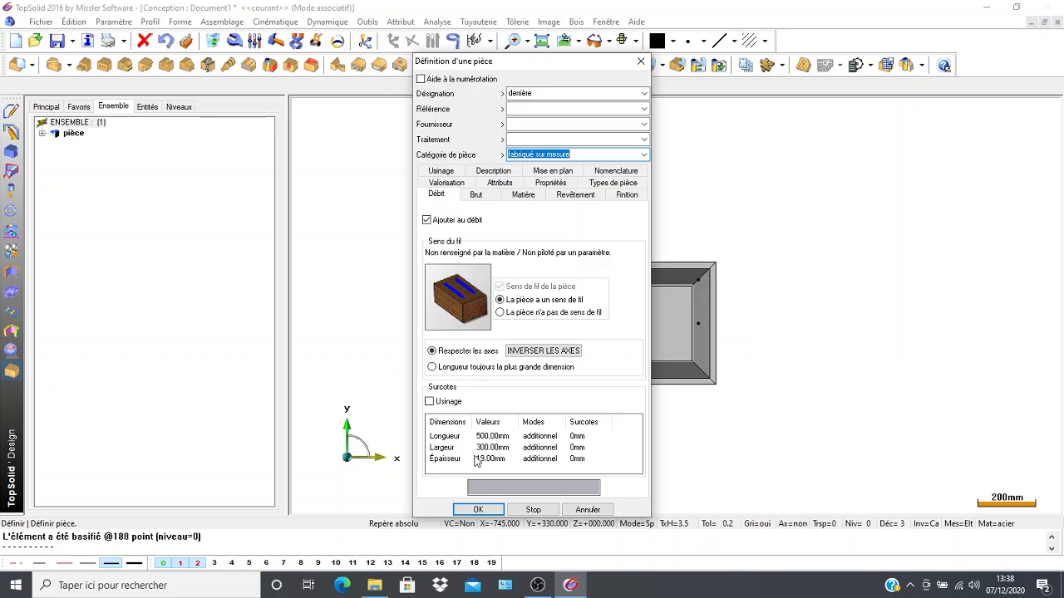
pyautogui.click(463, 510)
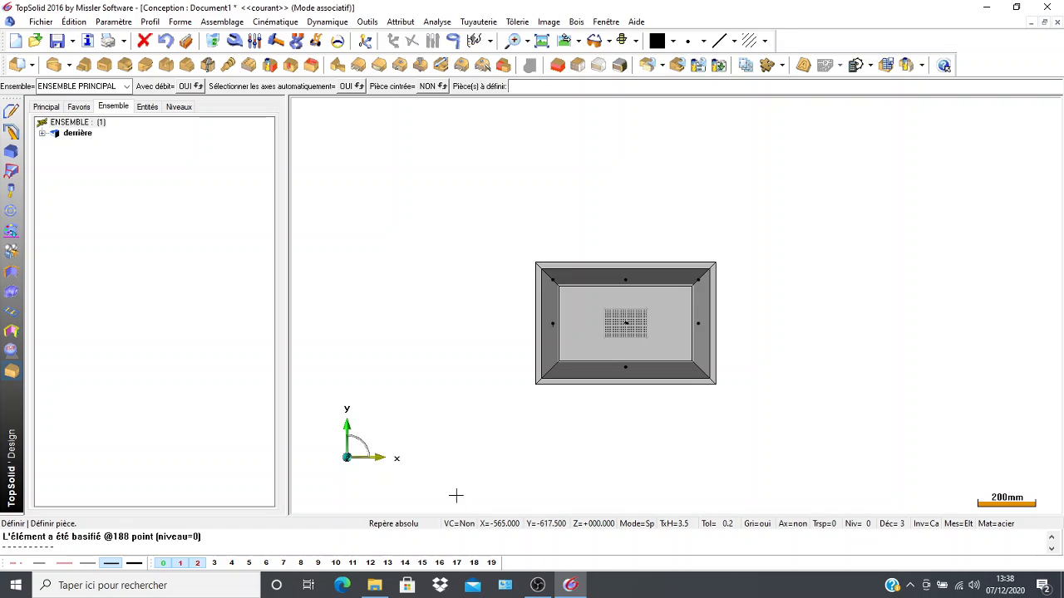
# Define the short wall at the -X end as a part with designation "dessous" and category "fabriqué sur mesure".
pyautogui.click(541, 339)
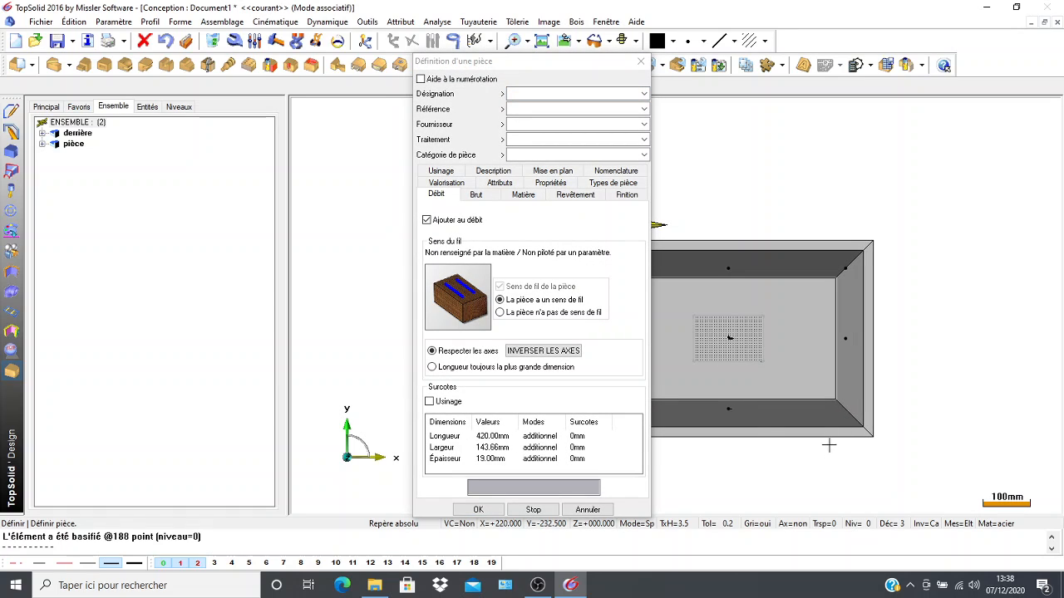
pyautogui.click(609, 96)
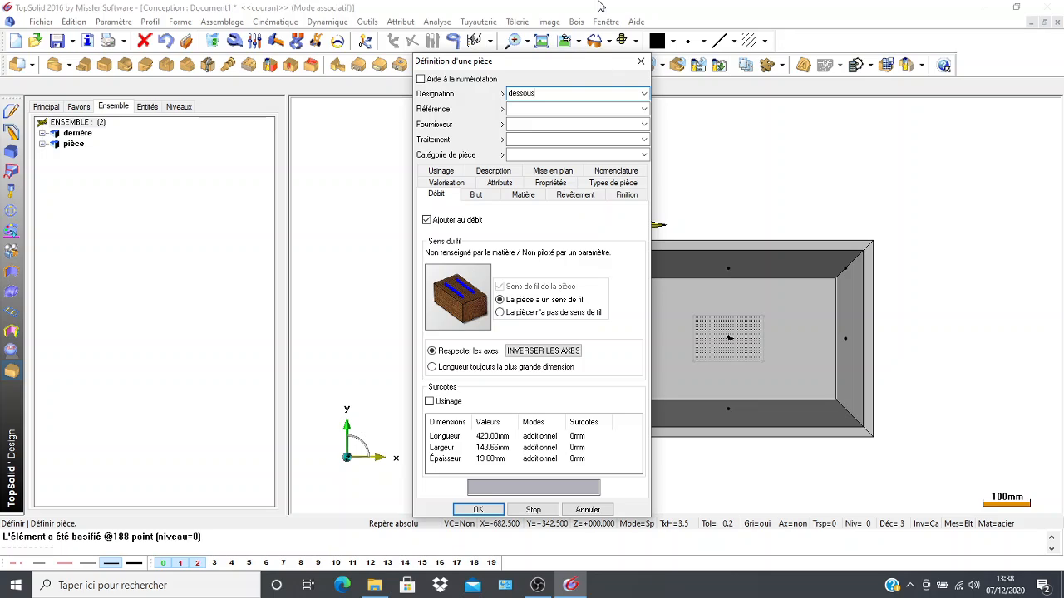
pyautogui.click(644, 155)
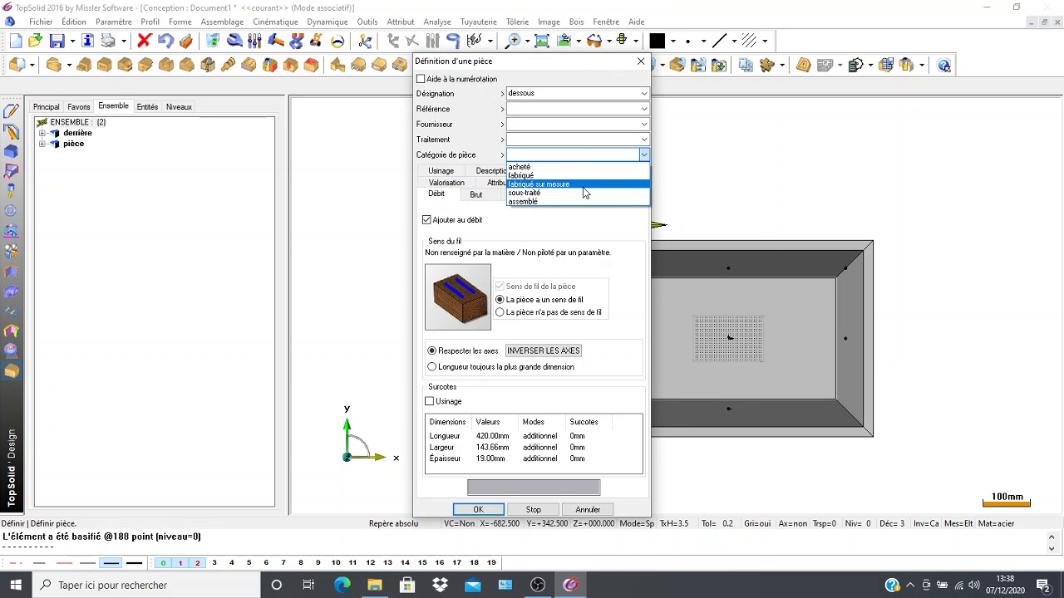
pyautogui.click(584, 185)
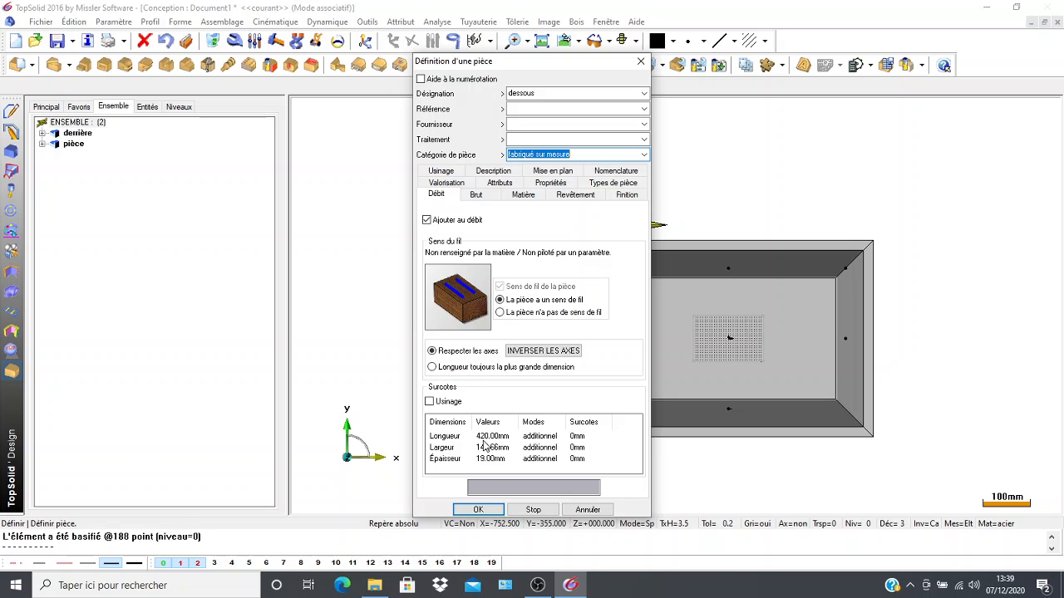
# Validate the "dessous" part and define the assembly's characteristics with the designation "sous ensemble1".
pyautogui.click(478, 511)
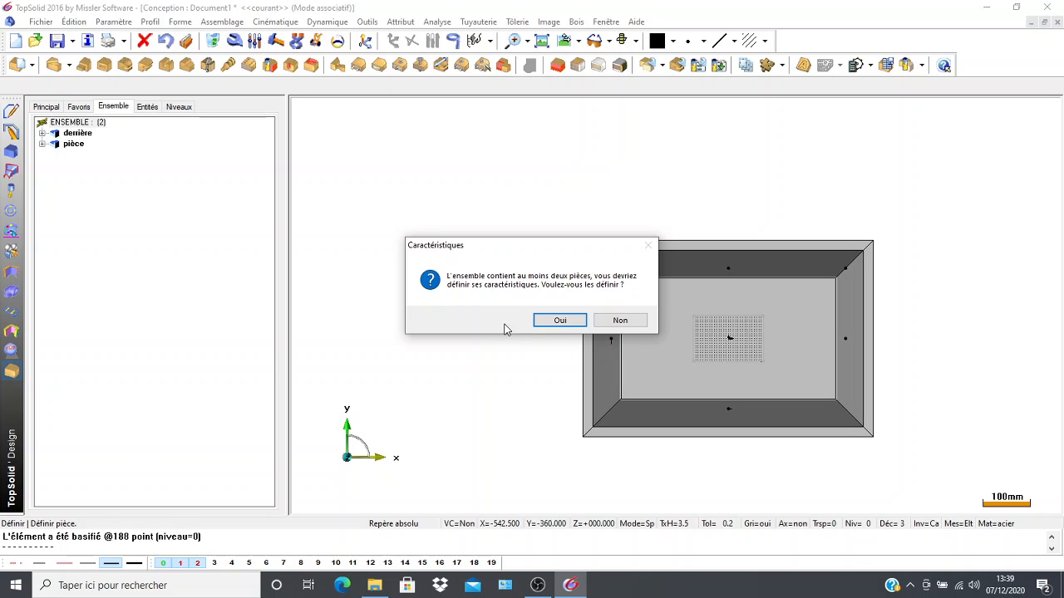
pyautogui.click(559, 321)
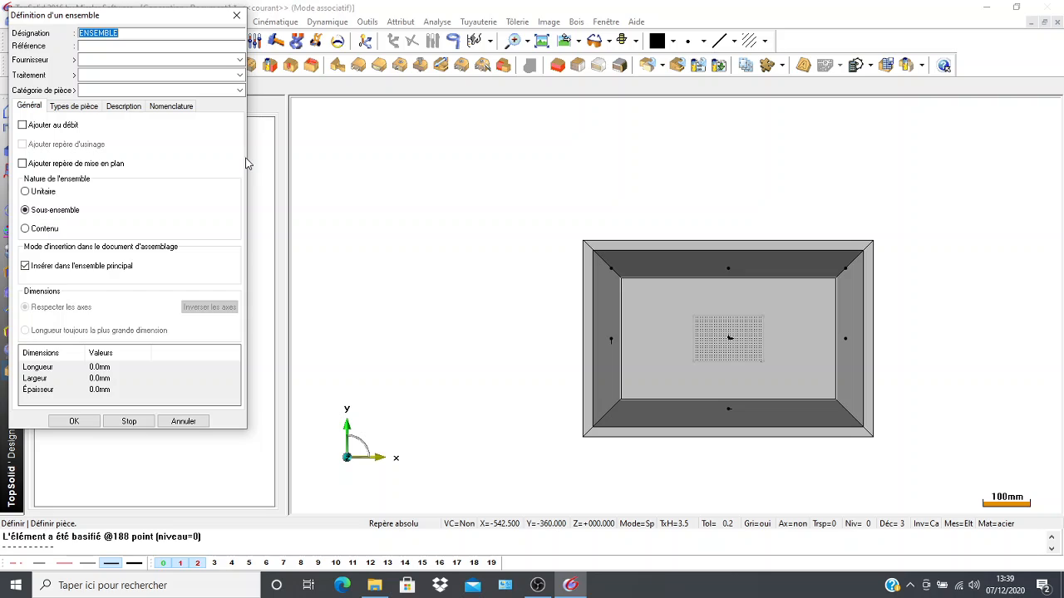
pyautogui.write('c')
pyautogui.write('ous ensemble1')
pyautogui.click(77, 423)
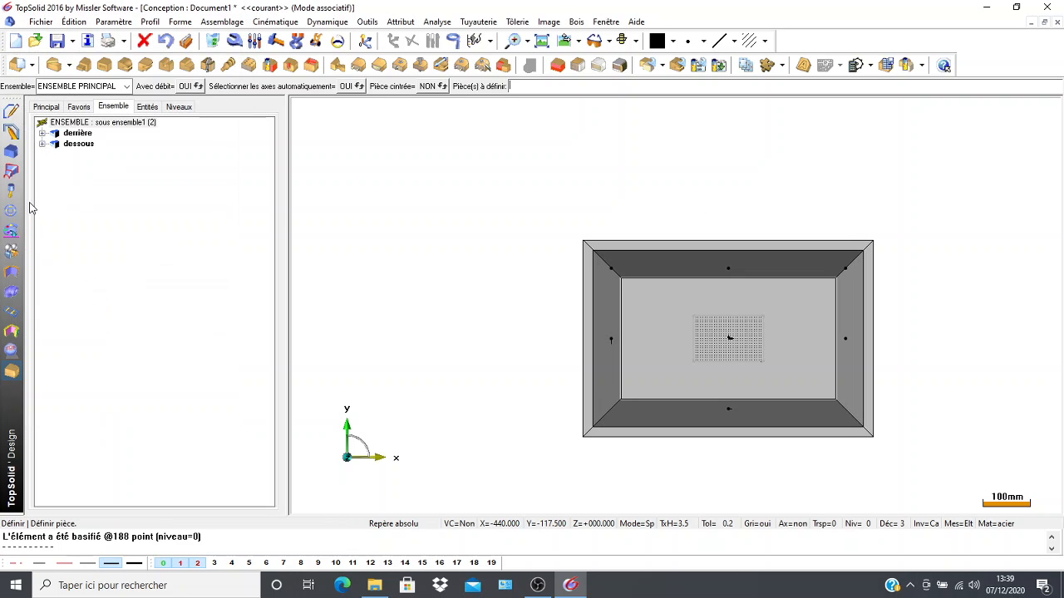
# Define the short wall at the +X end as a part with designation "dessus", keeping it in the cutting list.
pyautogui.click(867, 338)
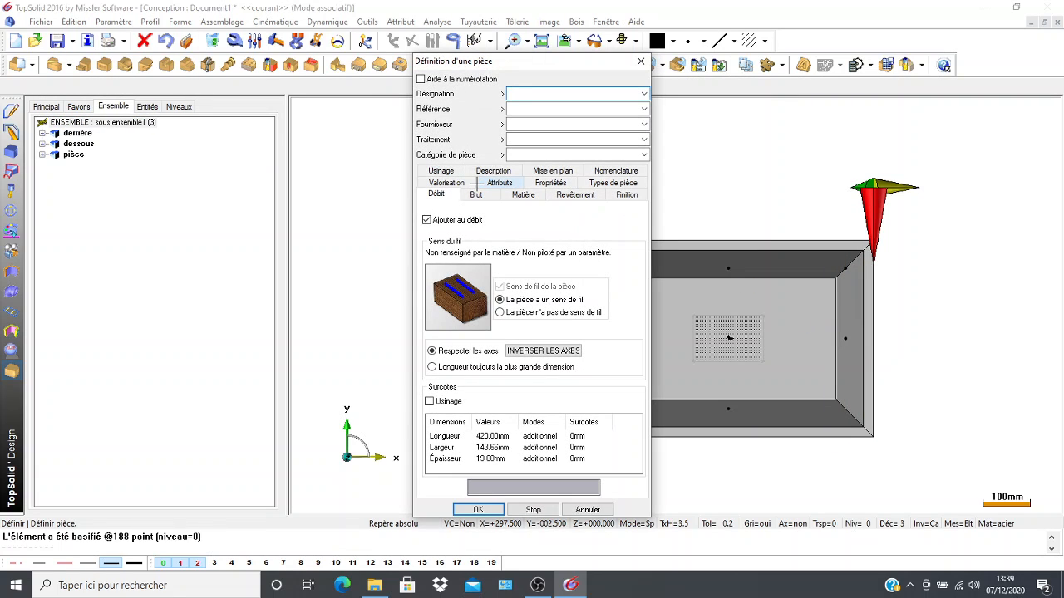
pyautogui.write('dessus')
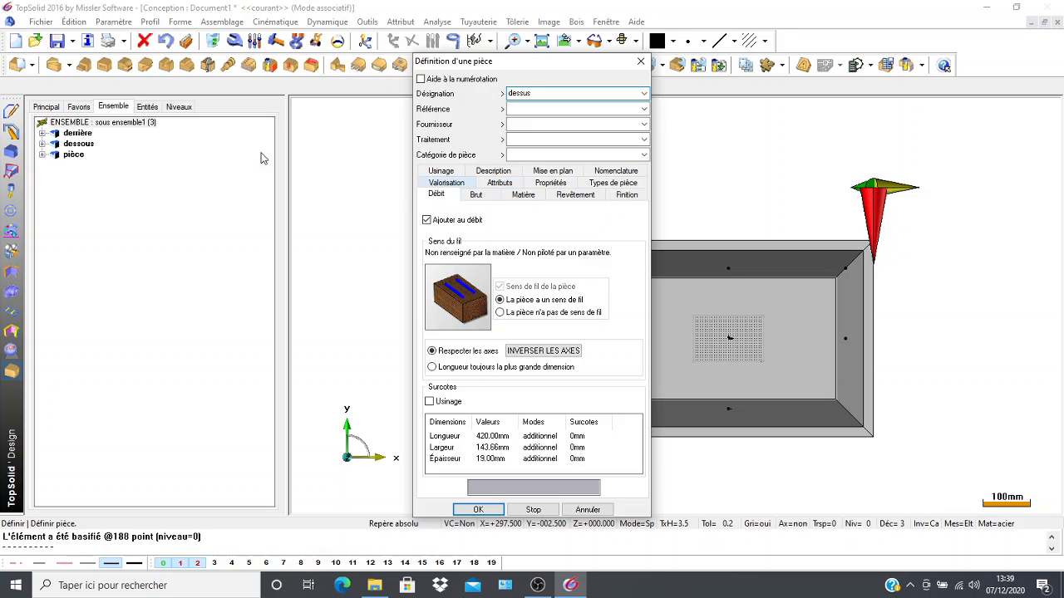
pyautogui.click(479, 511)
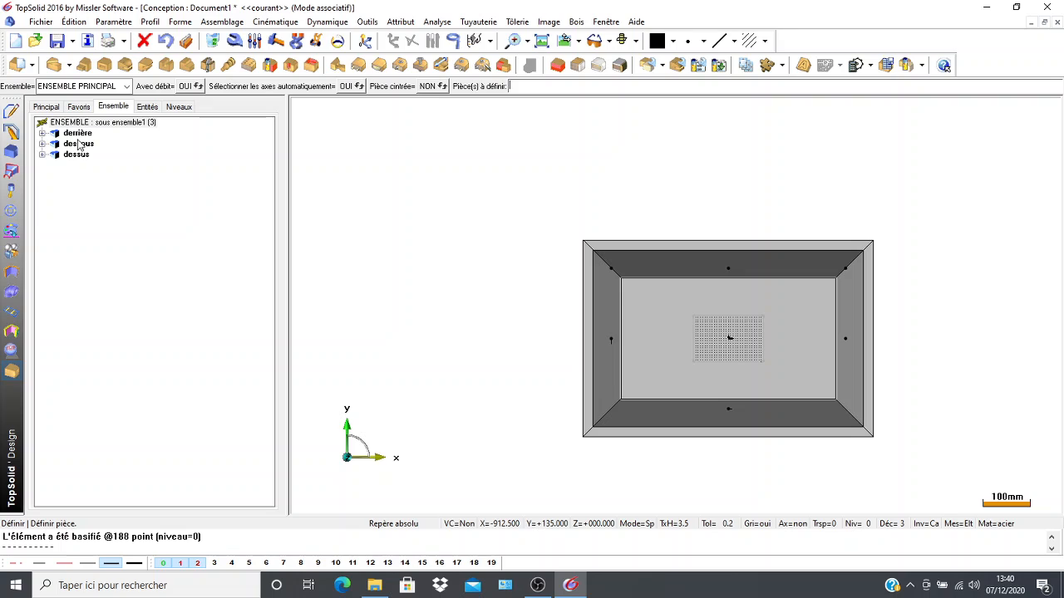
pyautogui.click(71, 135)
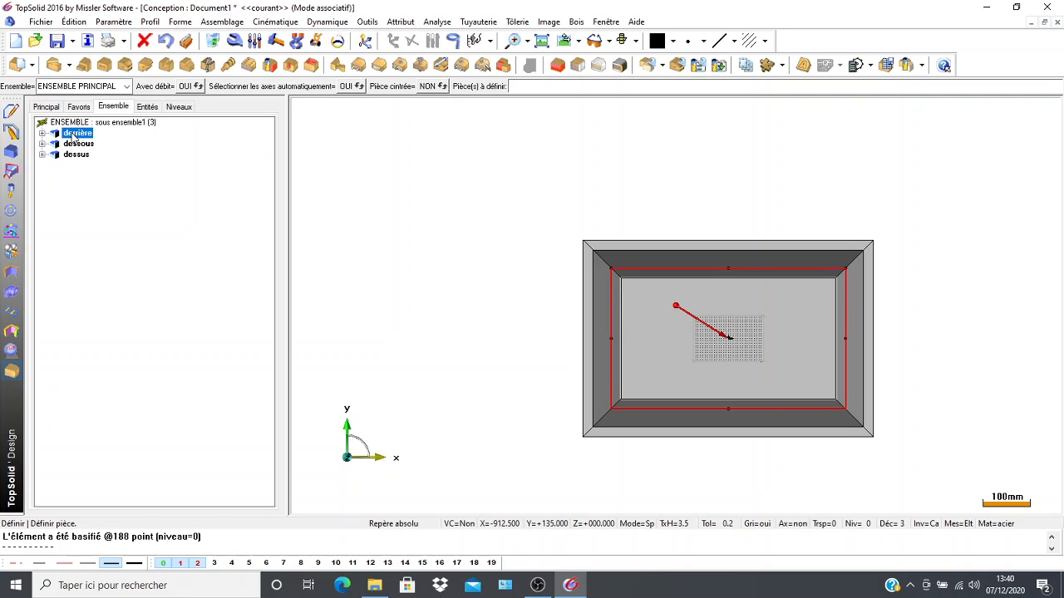
pyautogui.rightClick(73, 137)
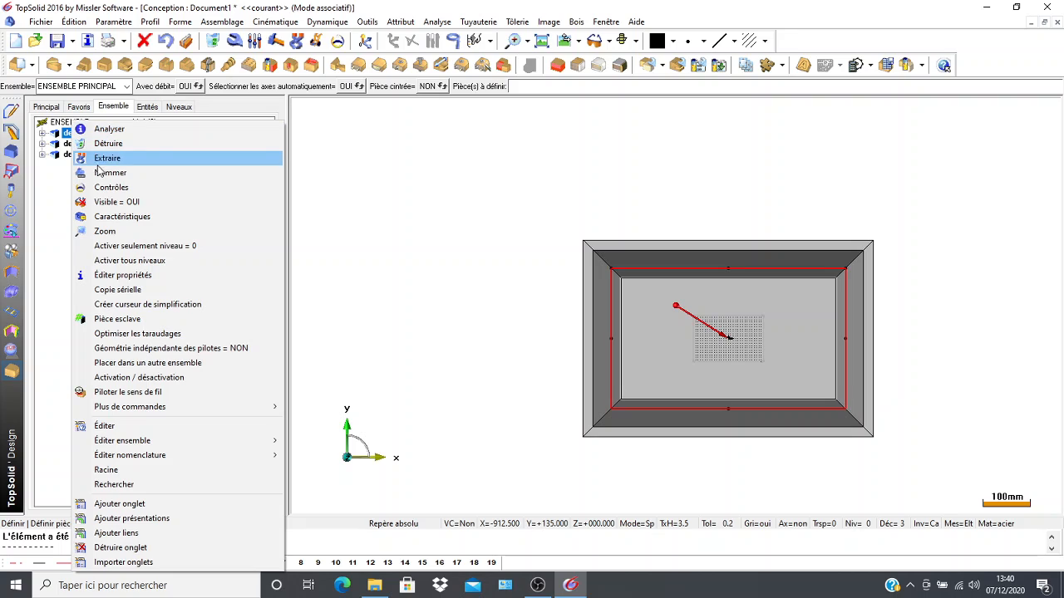
pyautogui.click(50, 233)
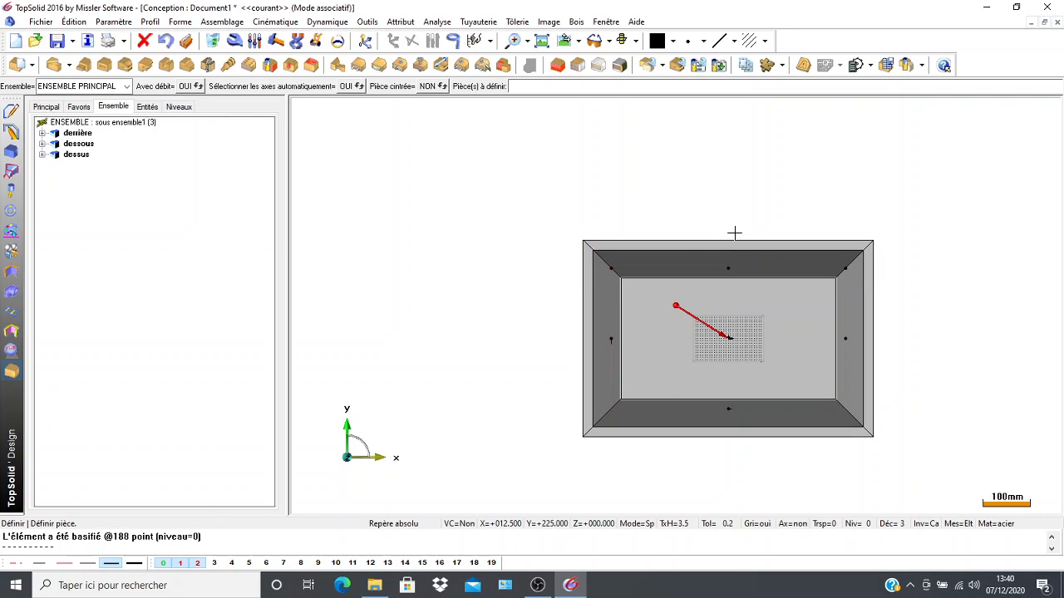
# Define the long wall on the +Y side as a part with designation "coté gauche".
pyautogui.click(696, 263)
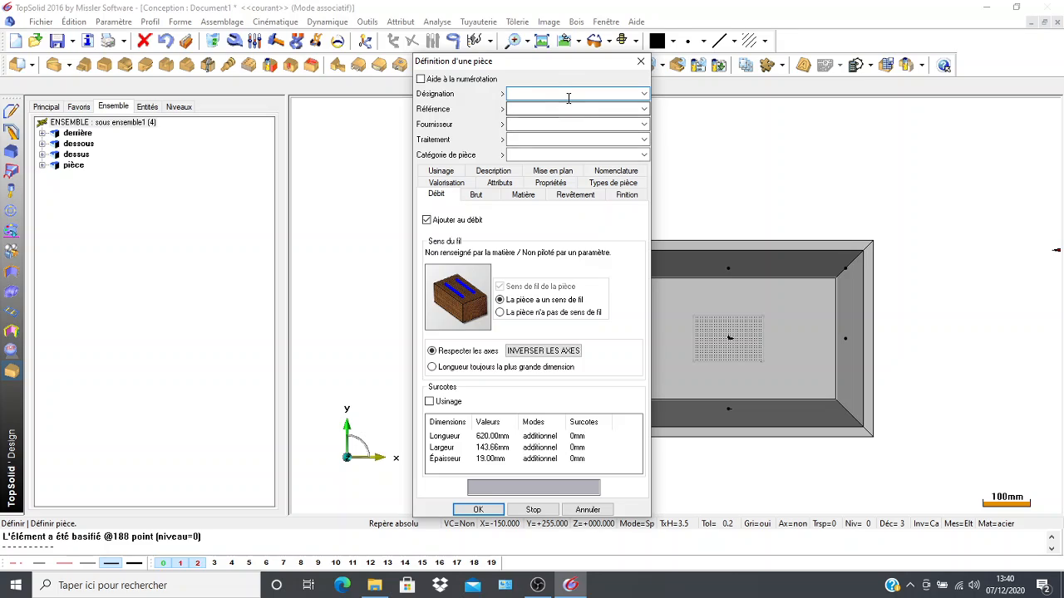
pyautogui.write('coté')
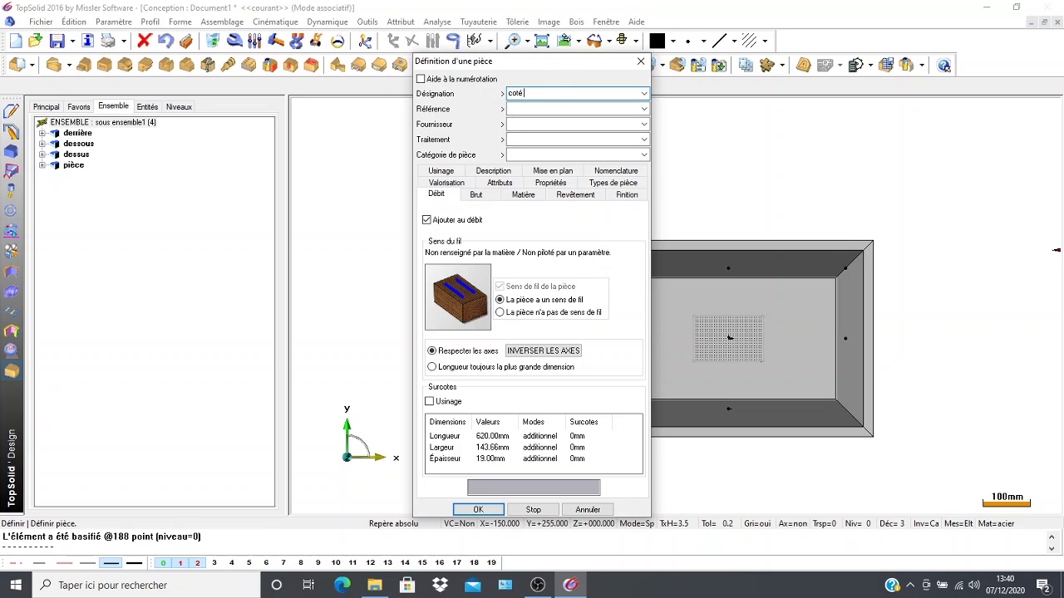
pyautogui.write(' gauche')
pyautogui.click(469, 509)
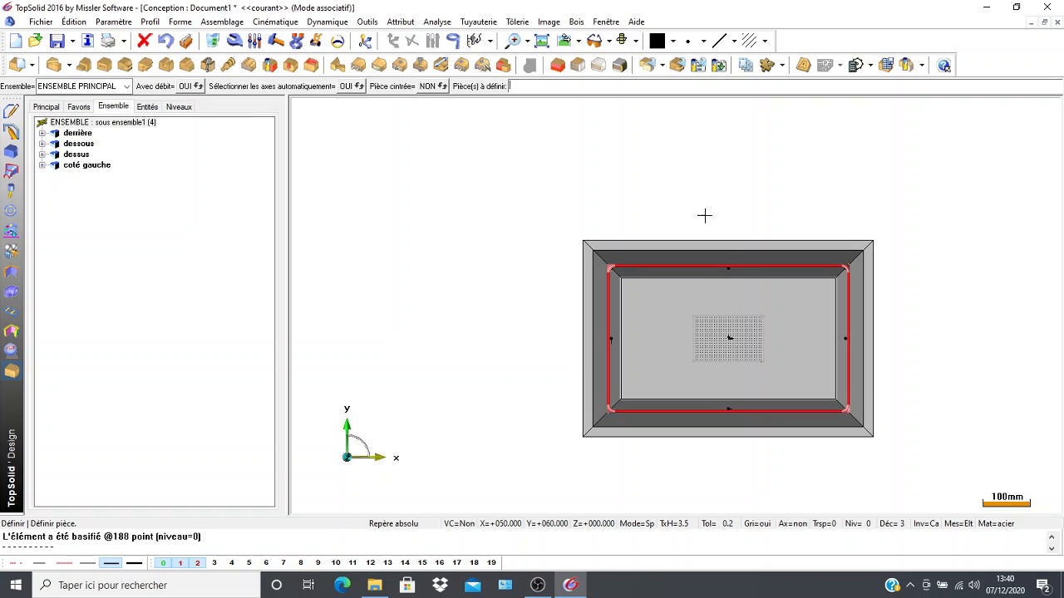
# Define the long wall on the -Y side as a part with designation "coté droit" and category "fabriqué sur mesure".
pyautogui.click(701, 415)
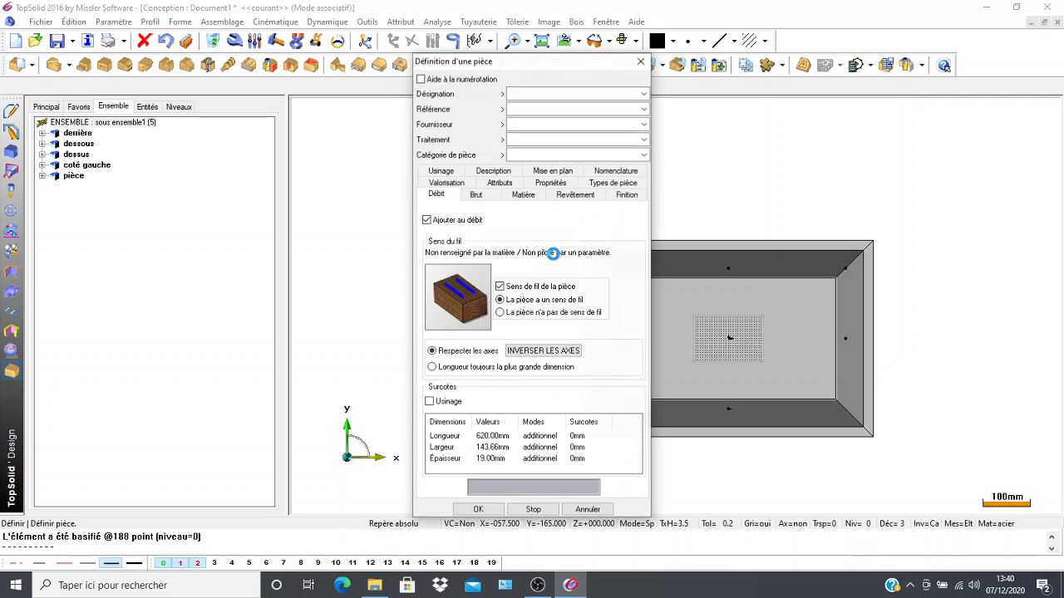
pyautogui.write('coté')
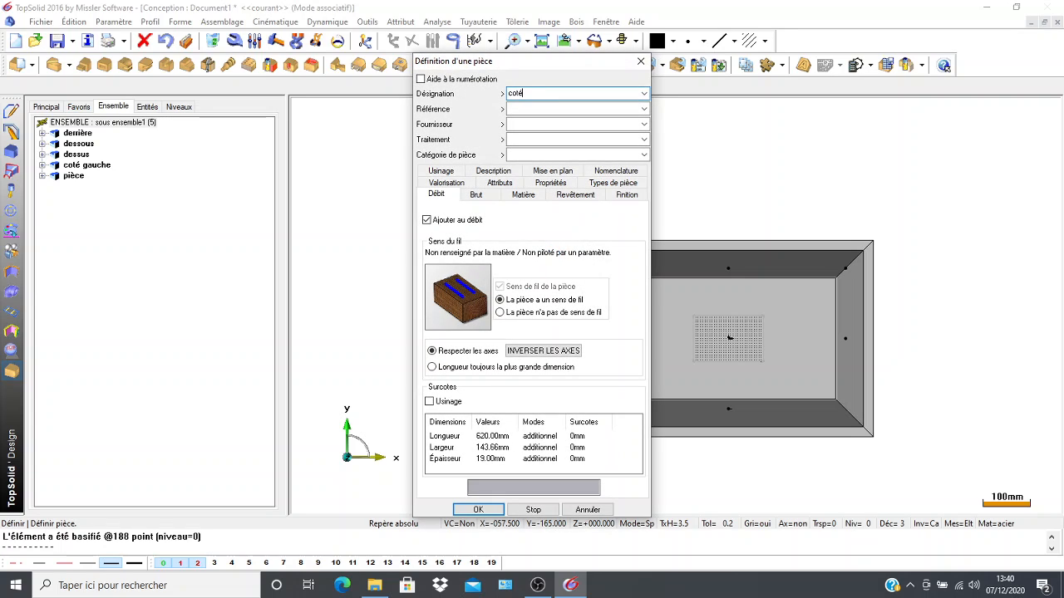
pyautogui.write(' droit')
pyautogui.click(610, 155)
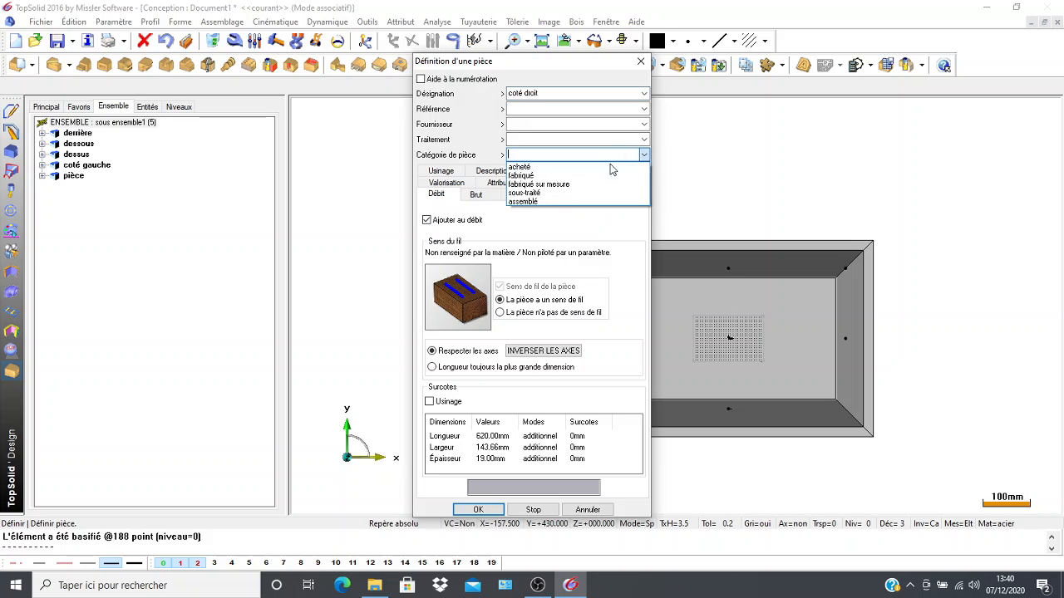
pyautogui.click(538, 184)
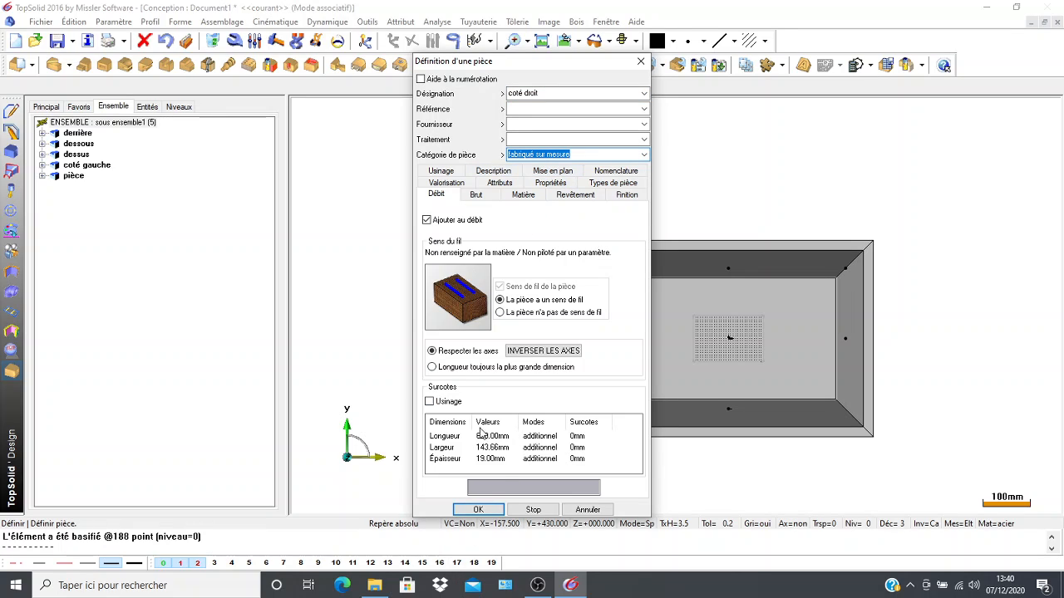
pyautogui.click(478, 509)
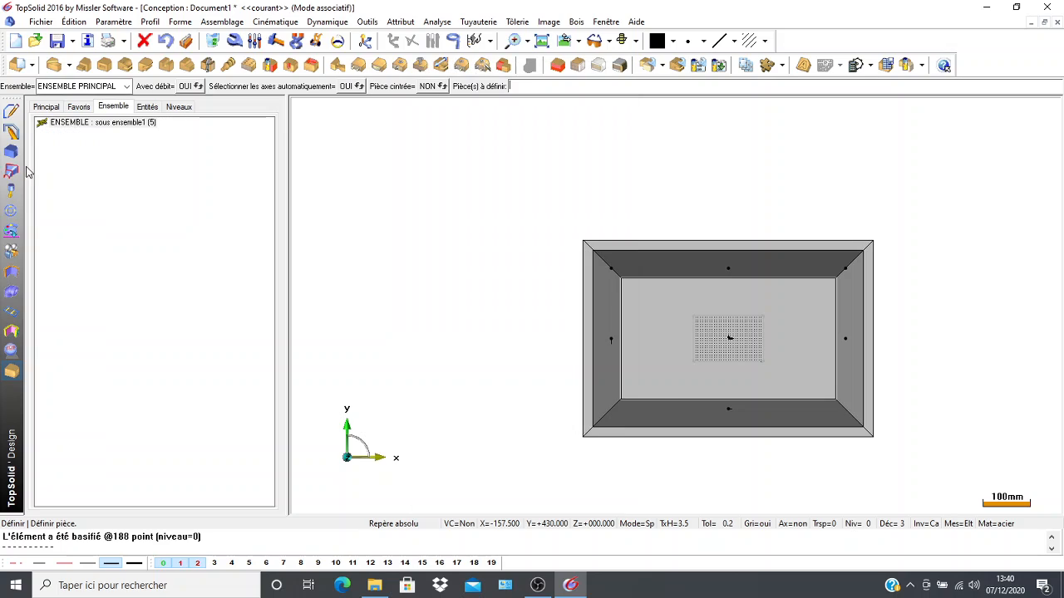
# Inspect the operations listed under the "coté gauche" part and narrow the assembly tree to enlarge the model view.
pyautogui.click(77, 167)
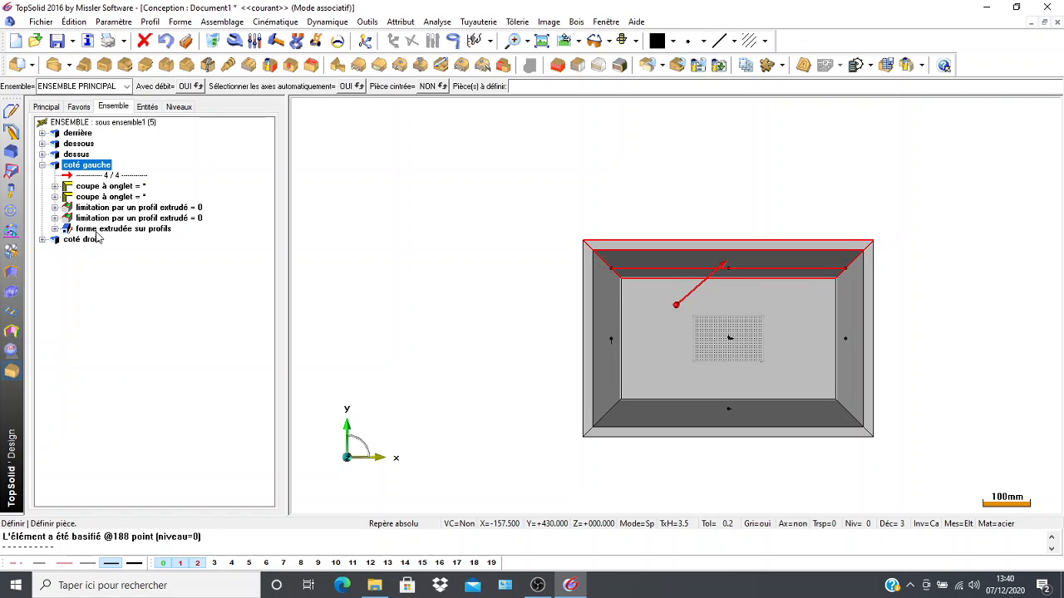
pyautogui.click(175, 303)
pyautogui.click(42, 165)
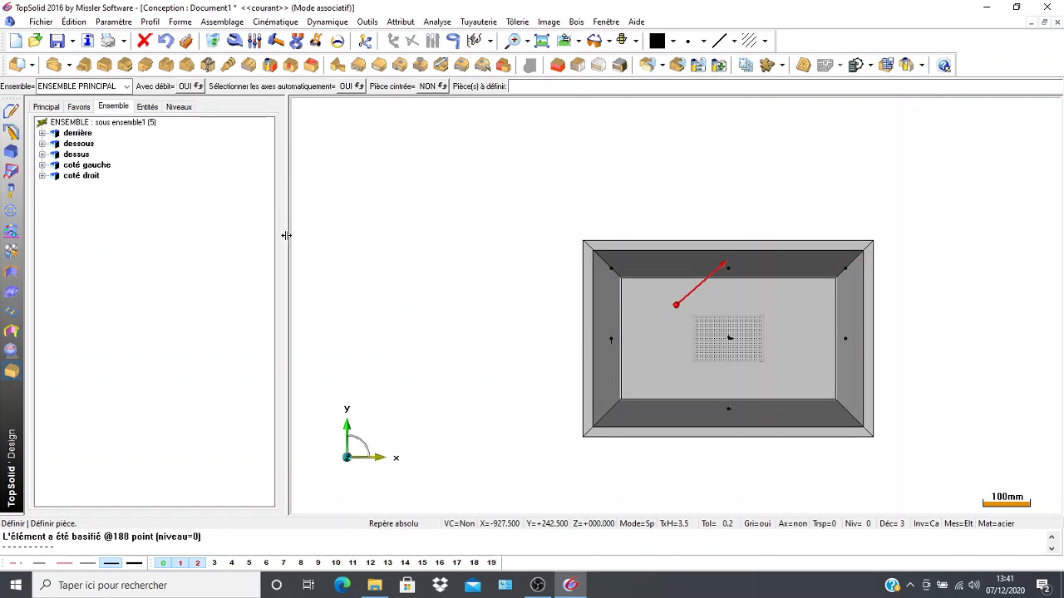
pyautogui.moveTo(286, 235); pyautogui.dragTo(189, 258)
pyautogui.moveTo(90, 279); pyautogui.dragTo(92, 278)
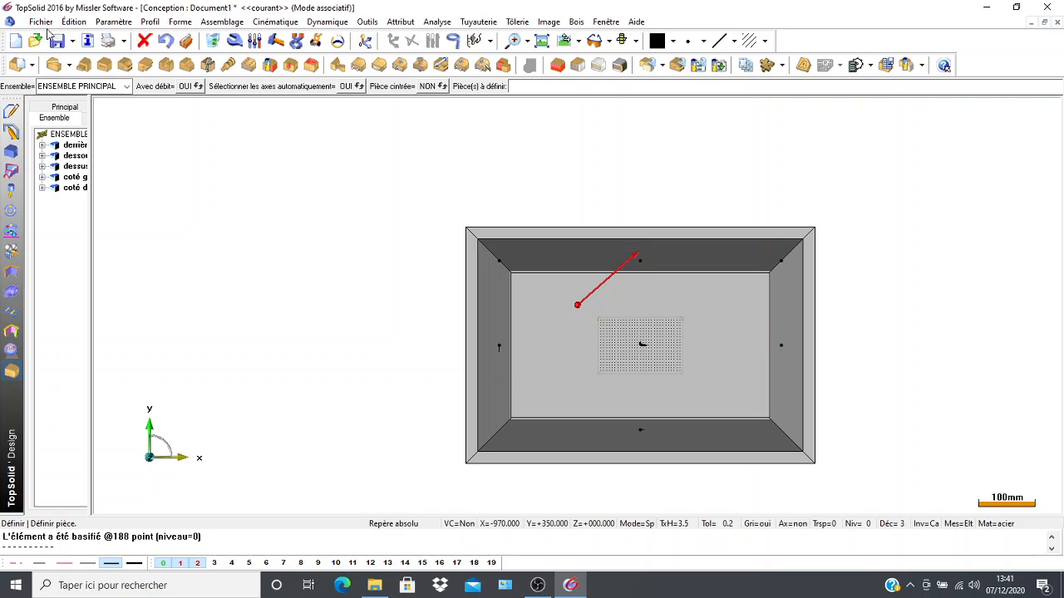
# Save the design document in the Projets folder under the file name "demoaretier".
pyautogui.click(41, 23)
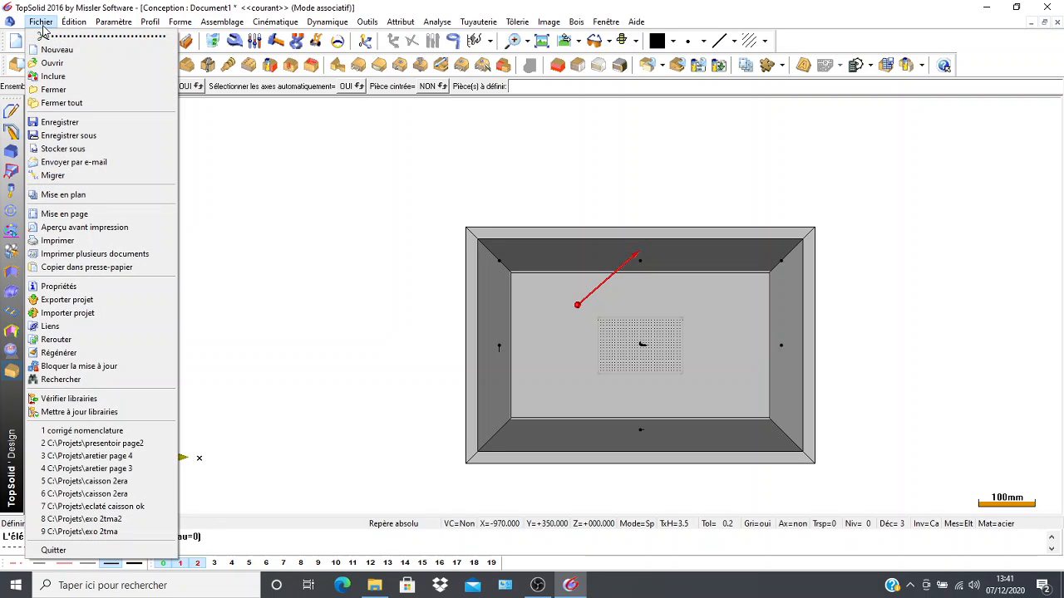
pyautogui.click(59, 137)
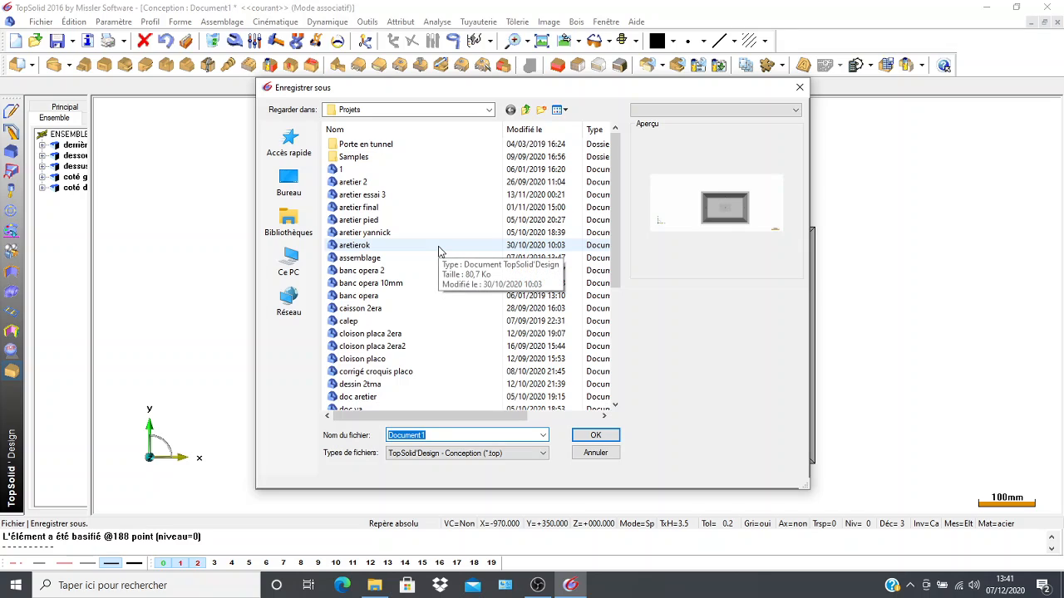
pyautogui.write('demoaret')
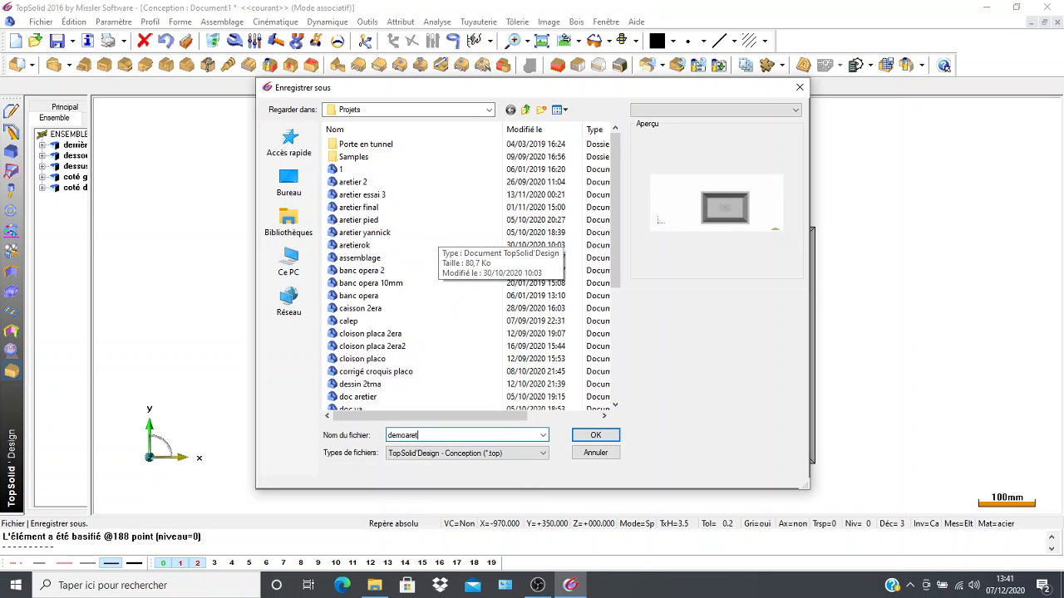
pyautogui.write('ier')
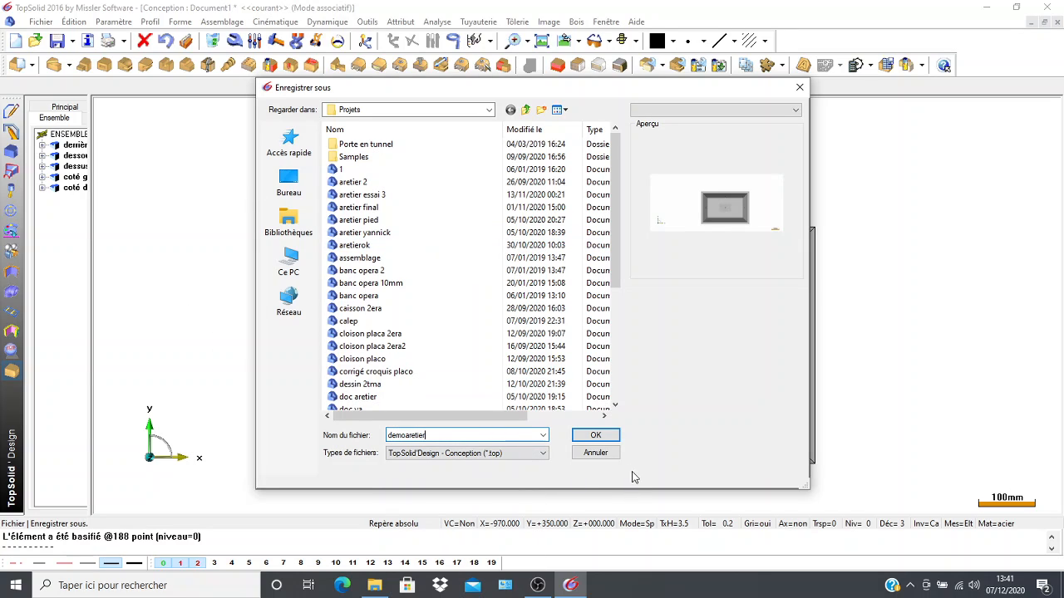
pyautogui.click(599, 438)
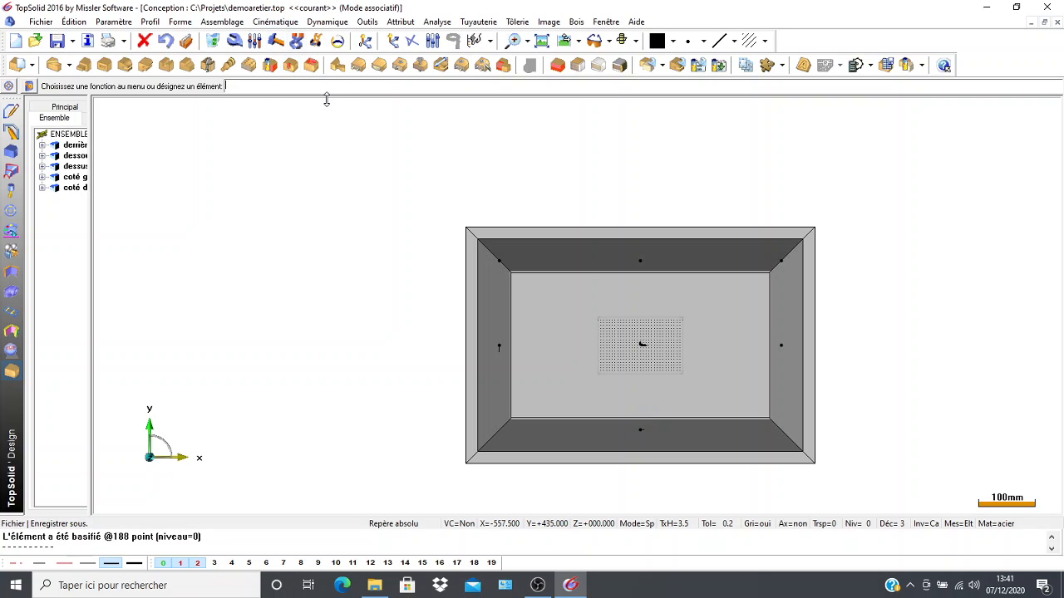
pyautogui.scroll(-1, 313, 454)
pyautogui.scroll(1, 354, 372)
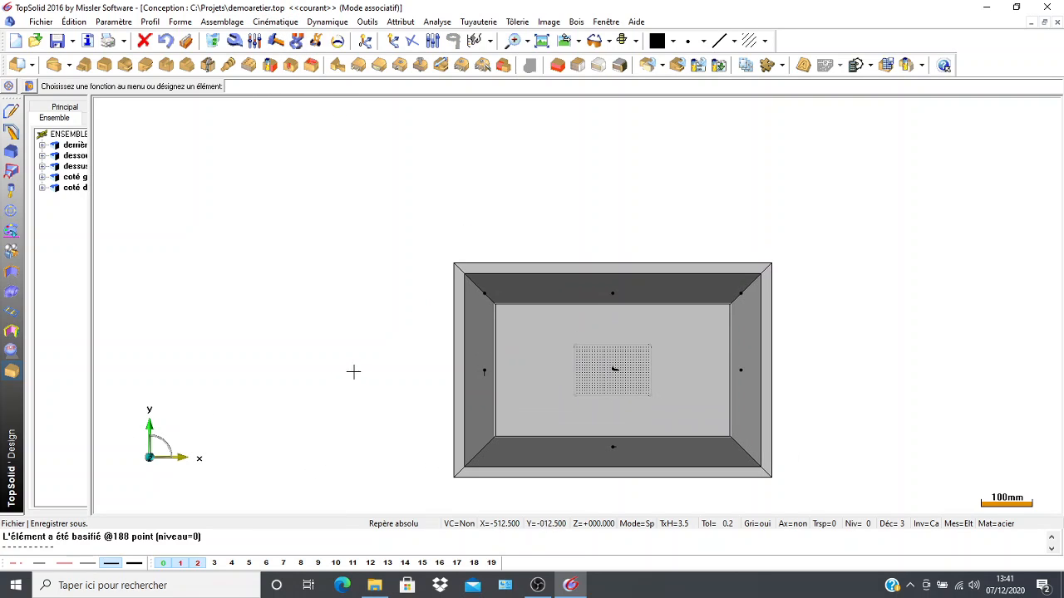
pyautogui.moveTo(353, 371); pyautogui.dragTo(366, 282, button='middle')
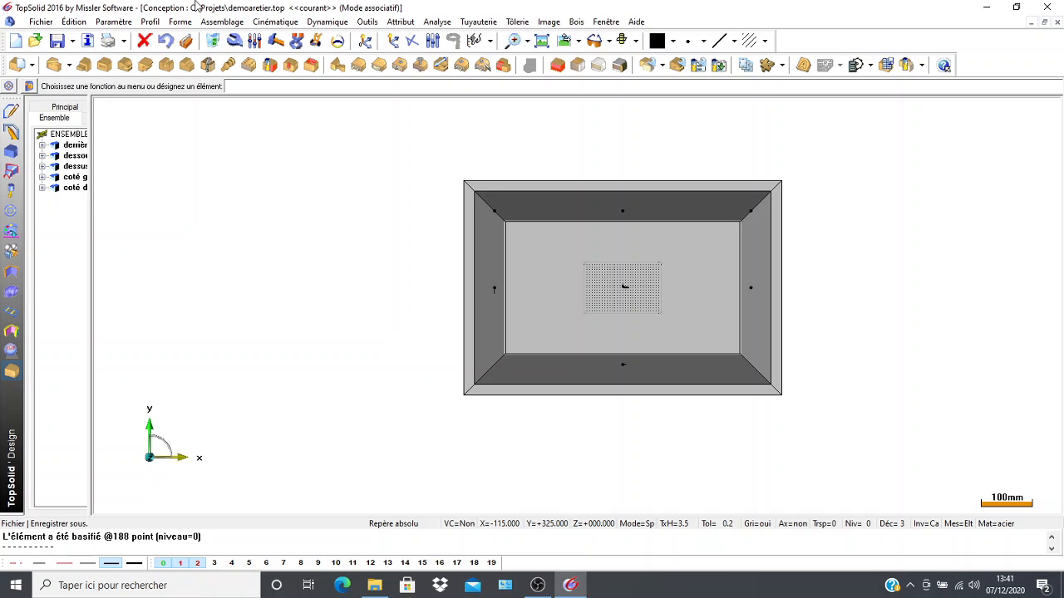
# Create a new Draft document based on the "Associatif A3 Horizontal" template.
pyautogui.click(17, 42)
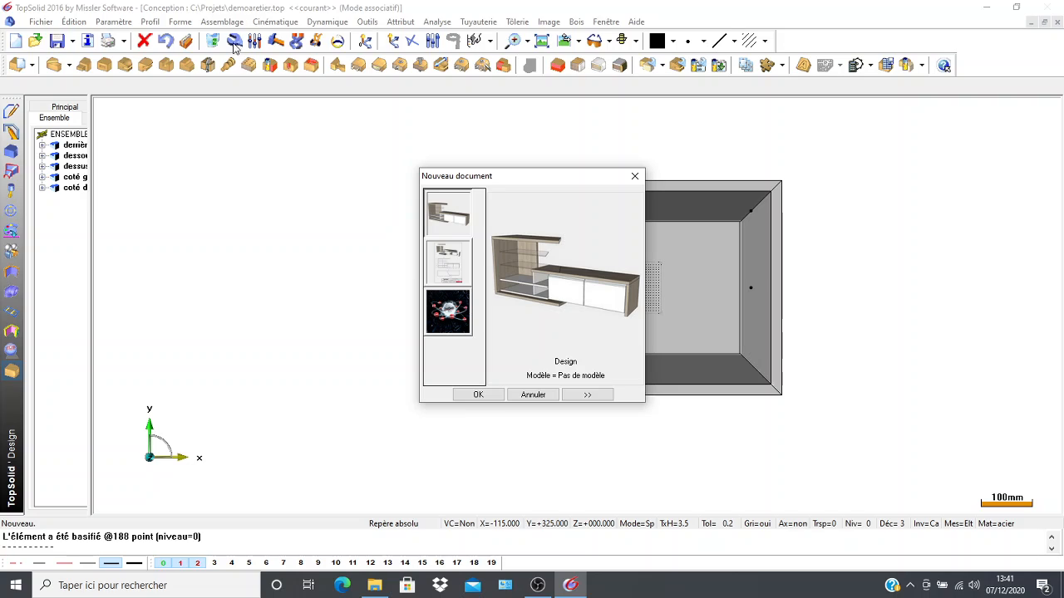
pyautogui.click(454, 272)
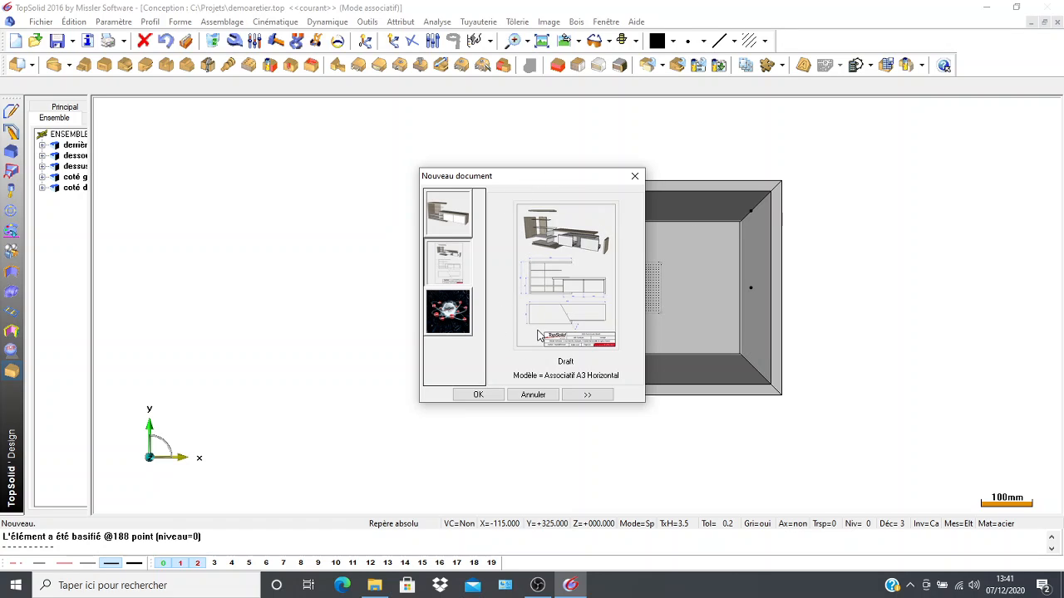
pyautogui.click(586, 394)
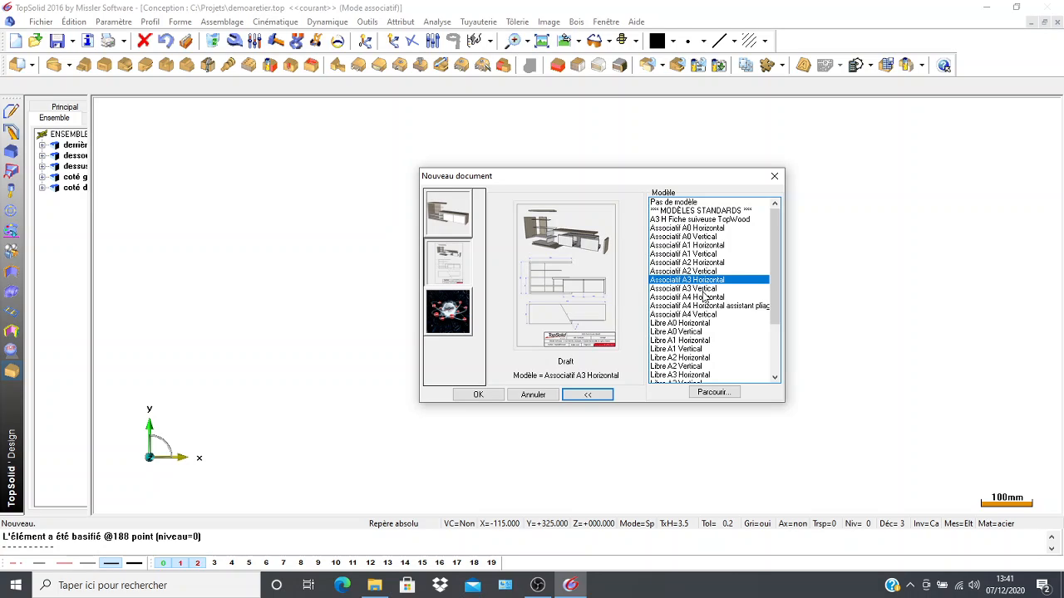
pyautogui.click(703, 291)
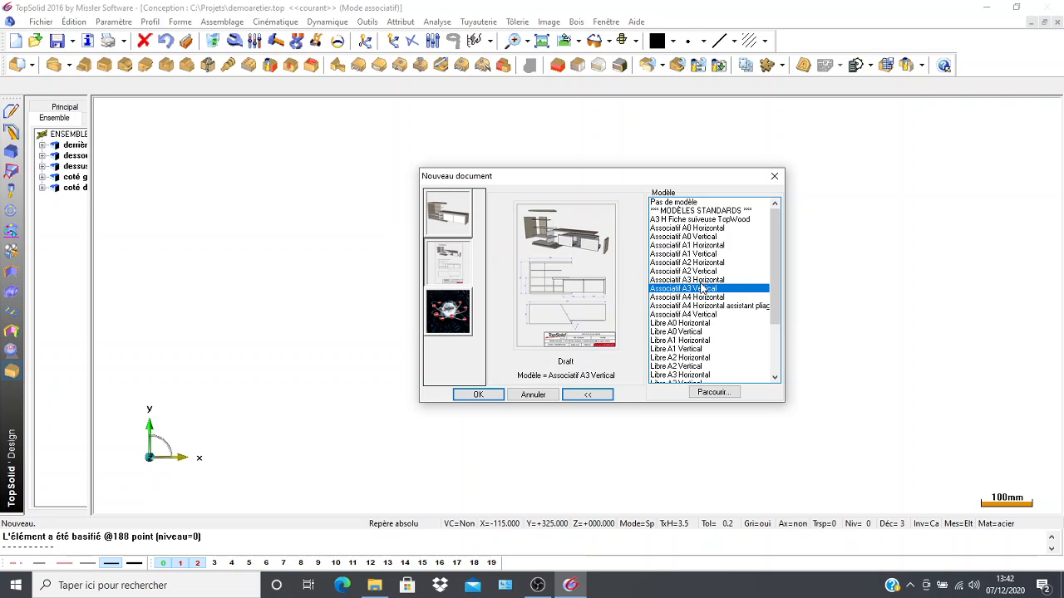
pyautogui.click(703, 280)
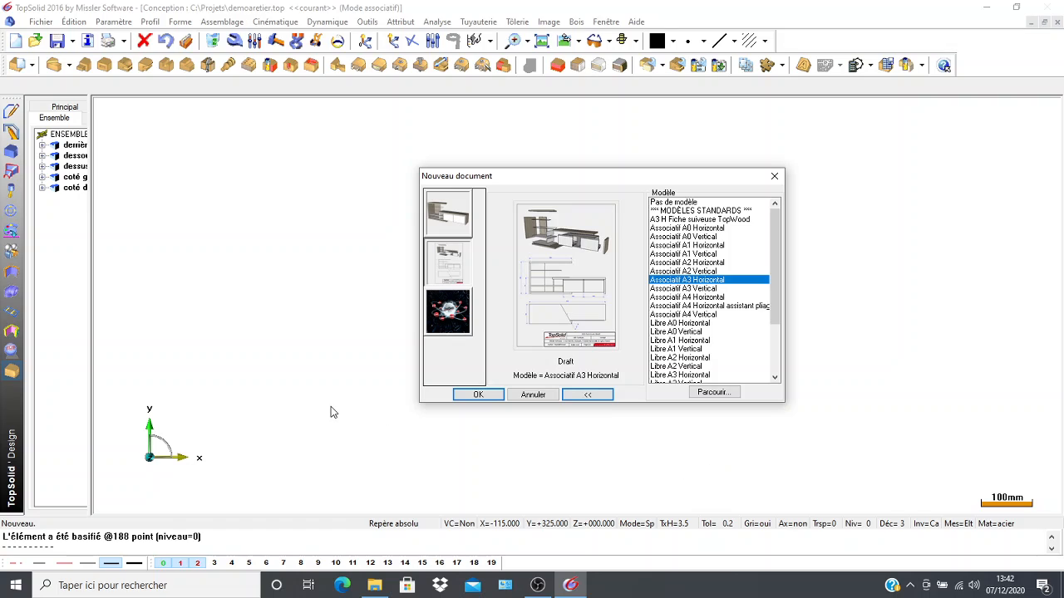
pyautogui.click(478, 397)
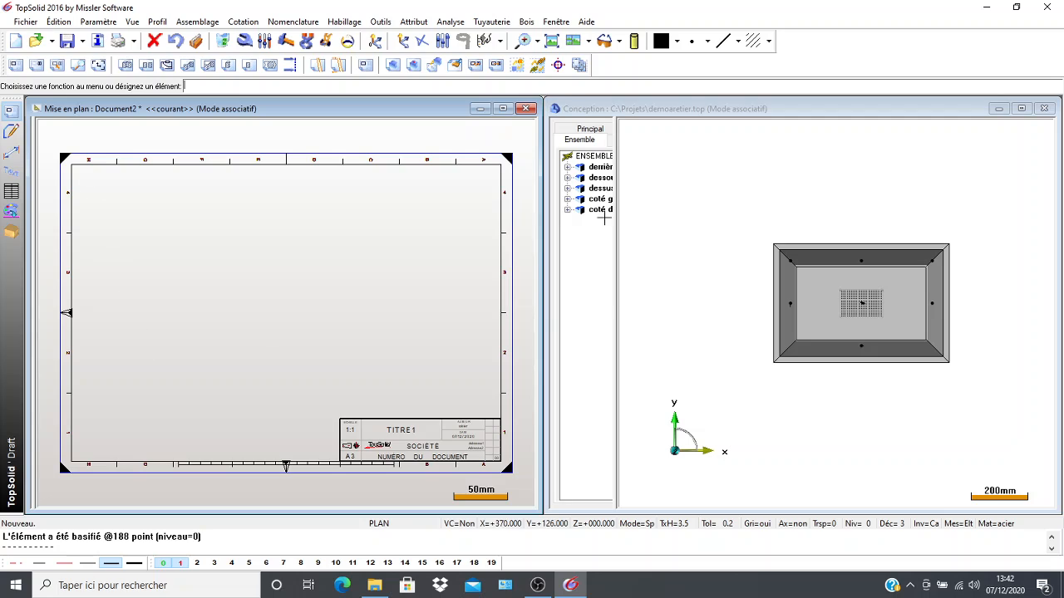
# Set up a main view of the whole box assembly, starting from the FACE camera and rotating it to a top view with the long sides vertical.
pyautogui.click(14, 67)
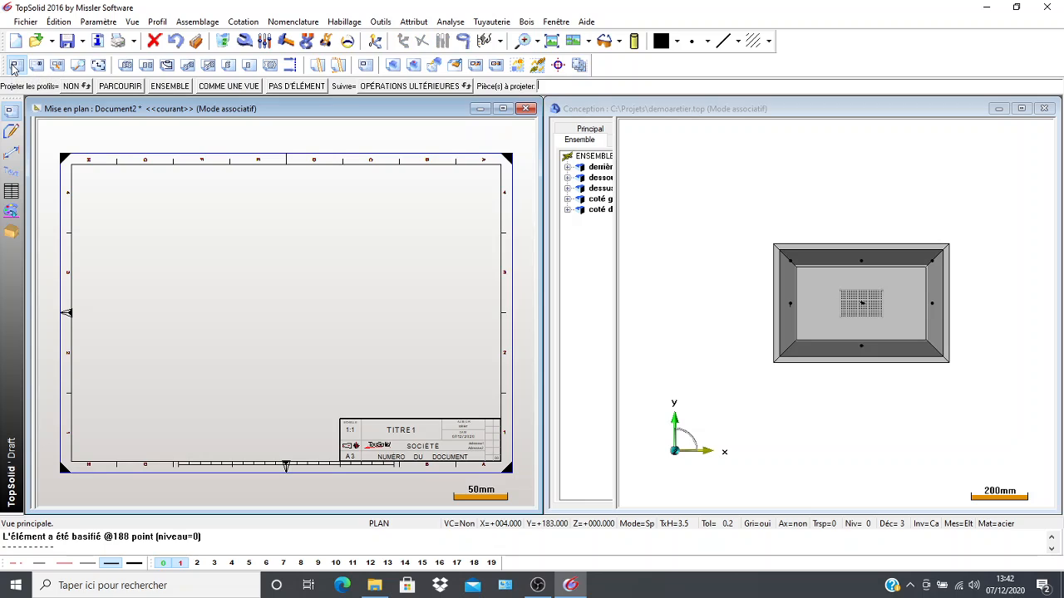
pyautogui.click(737, 202)
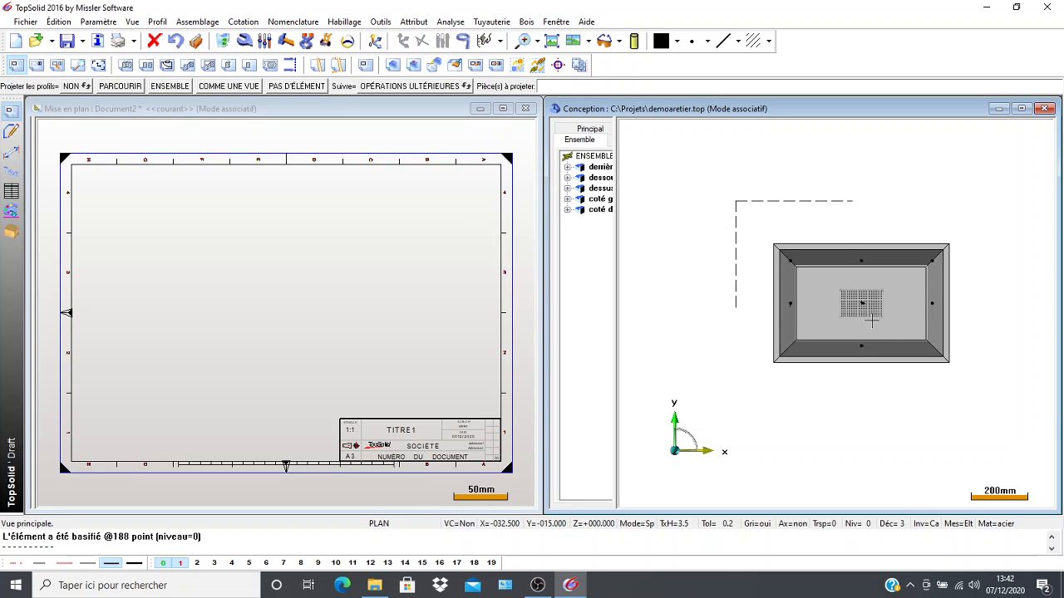
pyautogui.click(1008, 408)
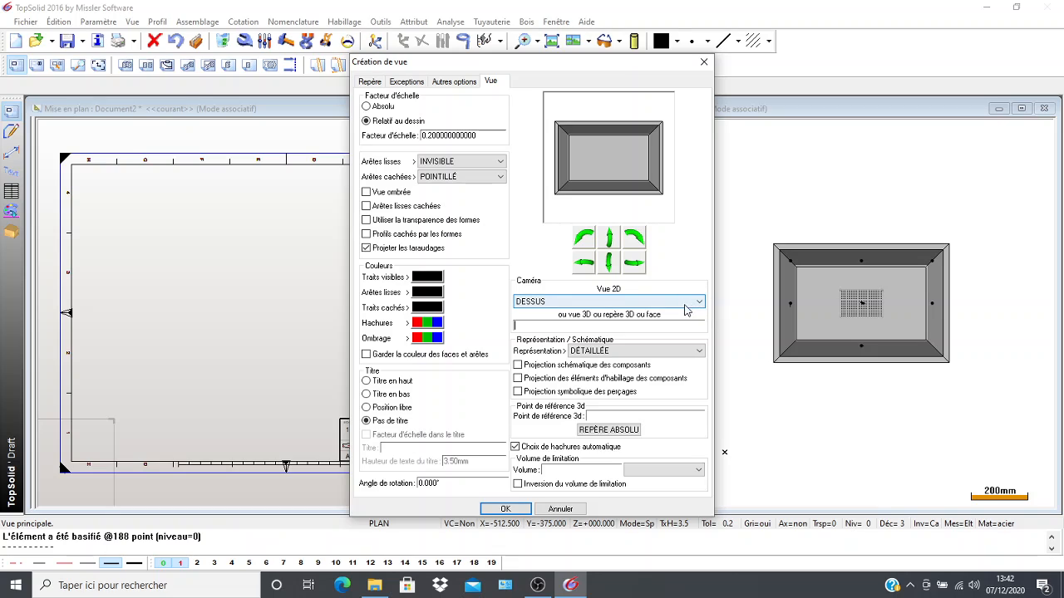
pyautogui.click(697, 304)
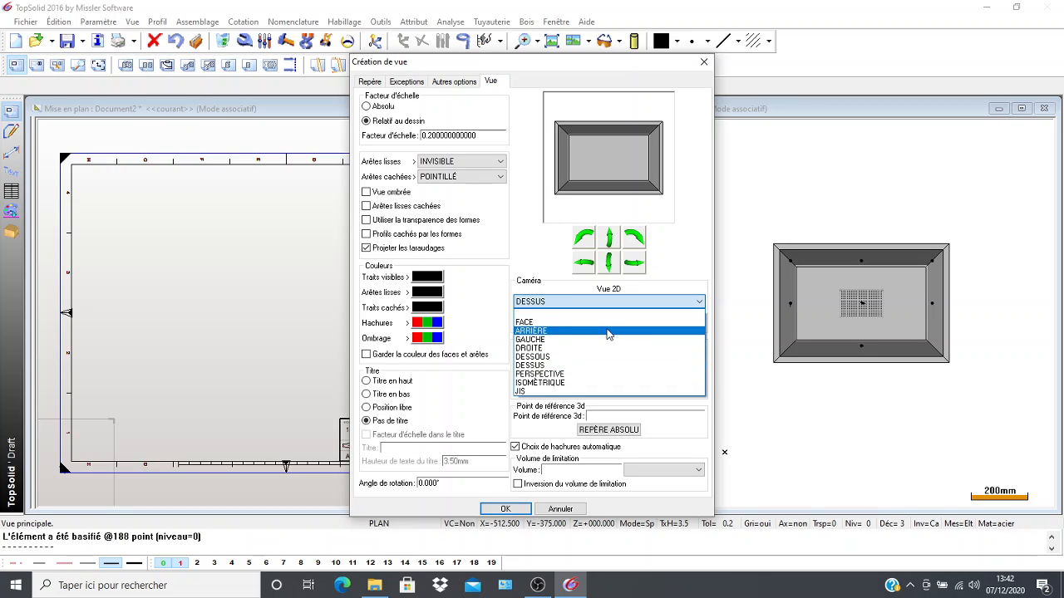
pyautogui.click(607, 323)
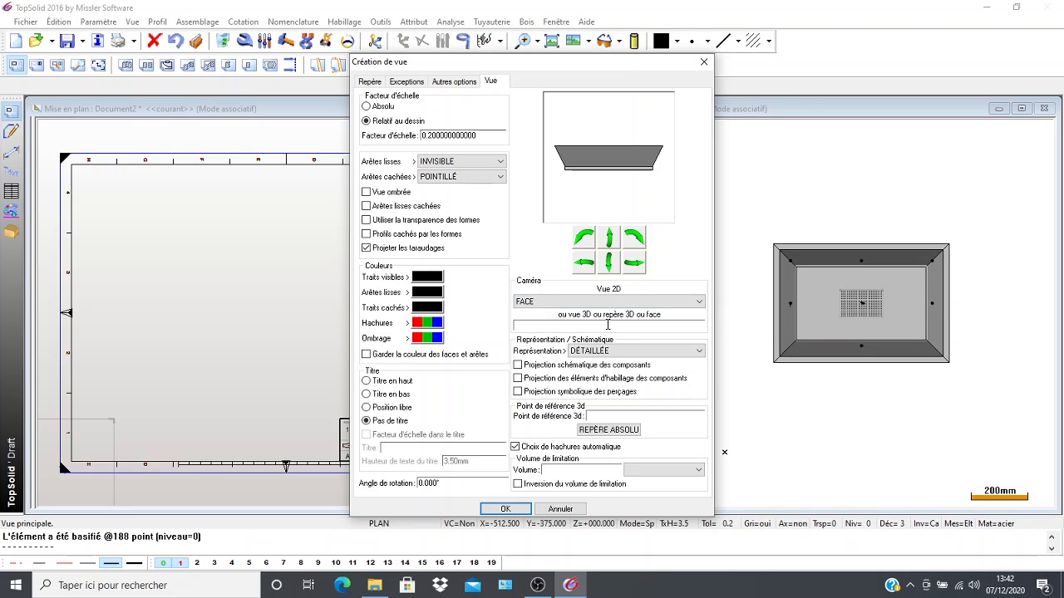
pyautogui.click(606, 265)
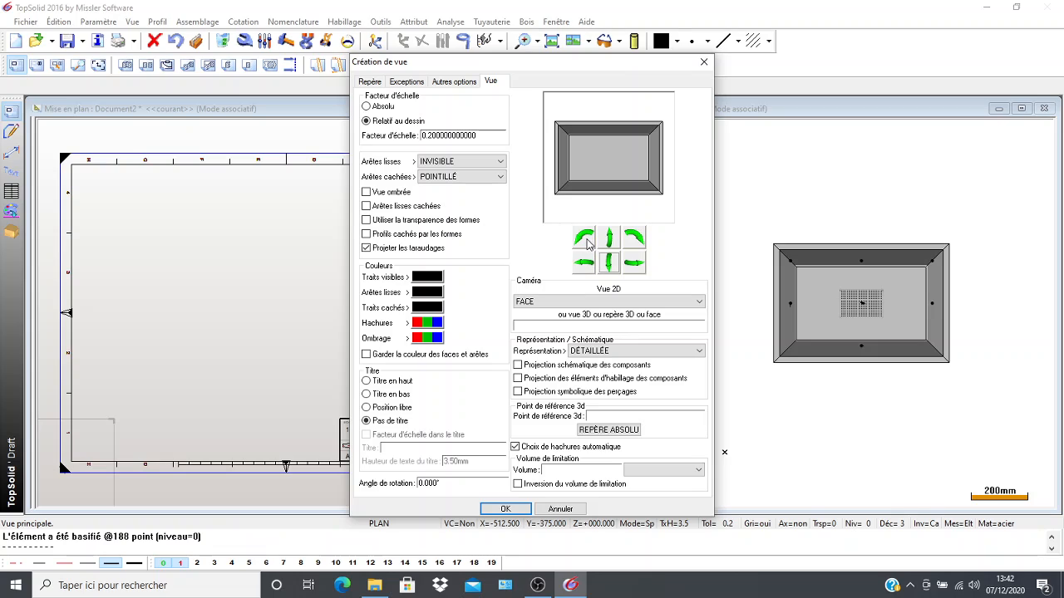
pyautogui.click(585, 239)
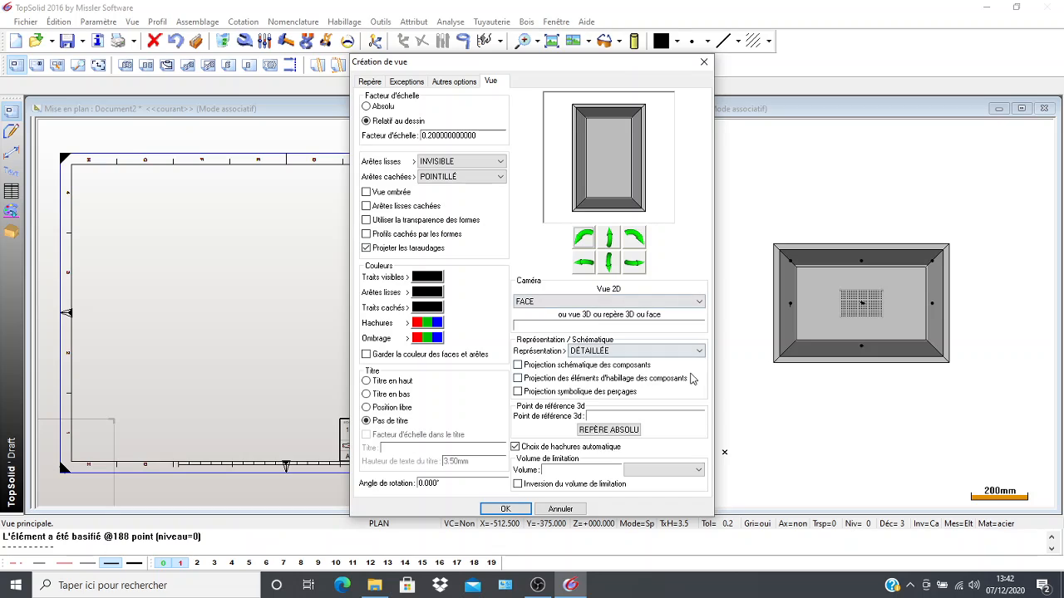
# Set the main view's representation to SIMPLIFIÉE and its scale factor to 1/4, and accept the view settings.
pyautogui.click(699, 350)
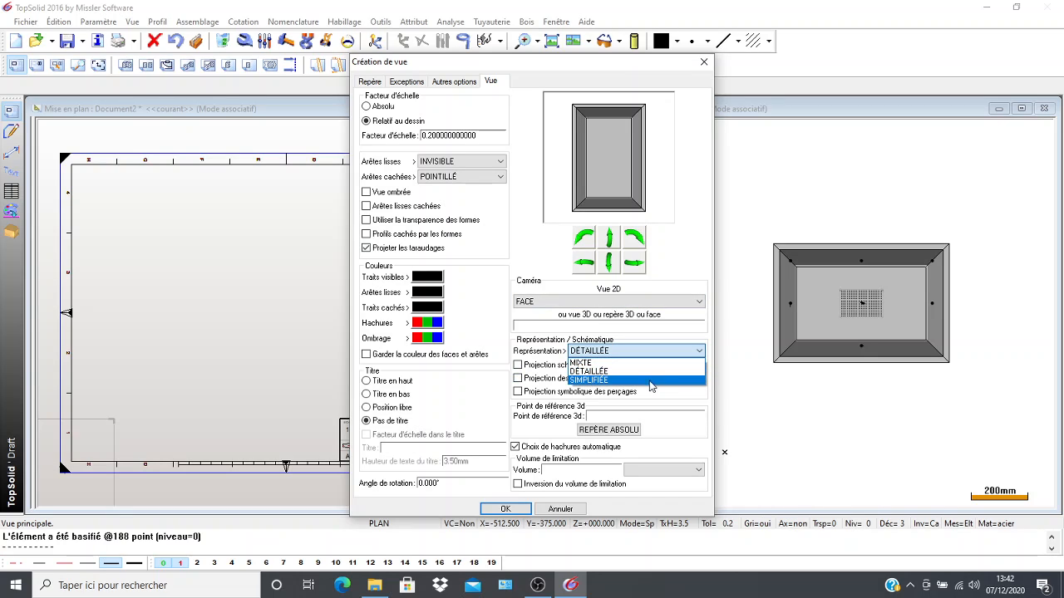
pyautogui.click(649, 380)
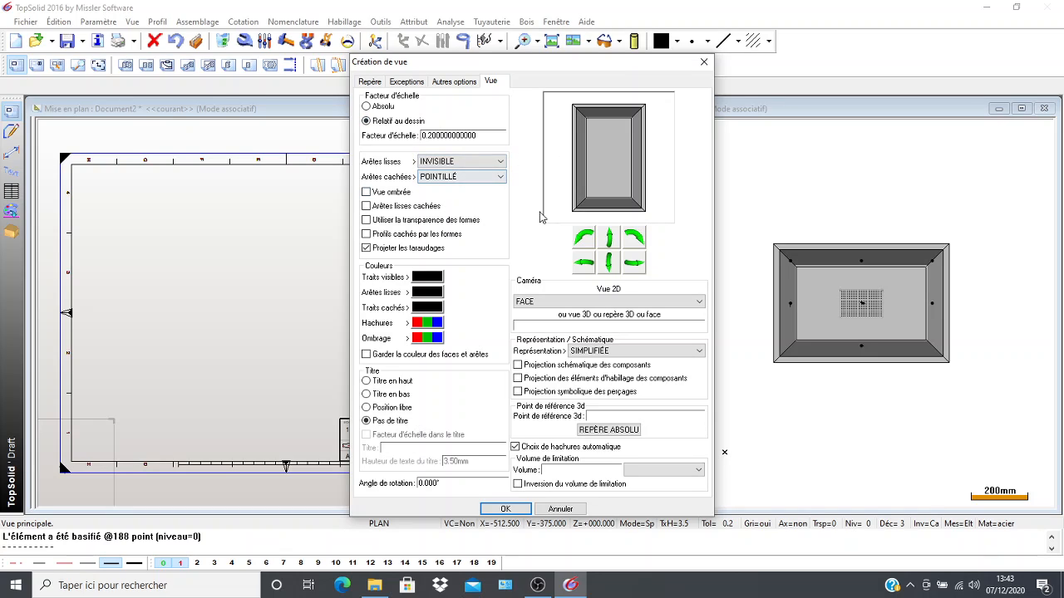
pyautogui.click(476, 137)
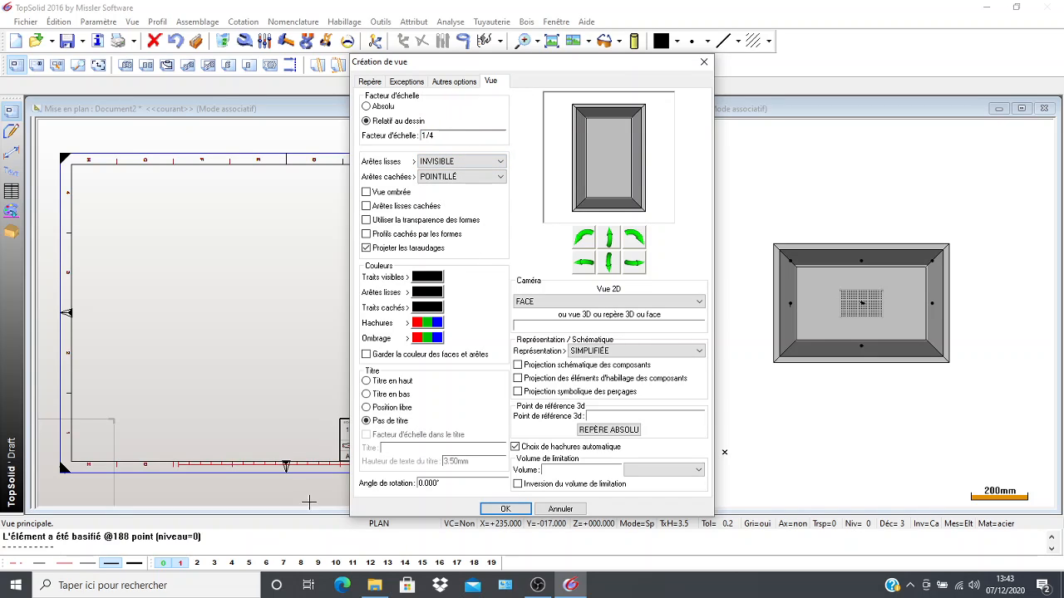
pyautogui.click(513, 506)
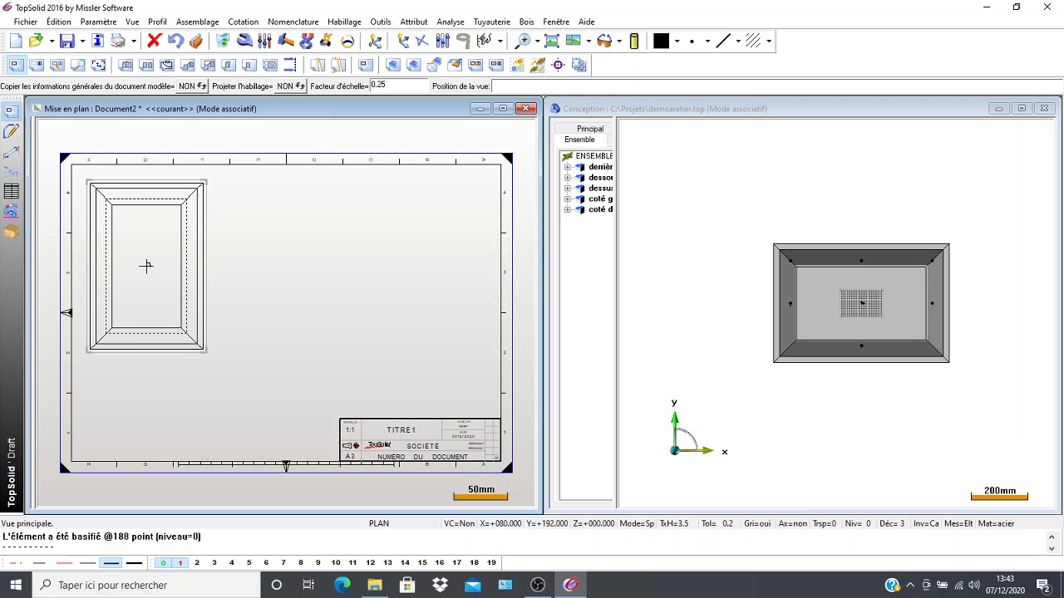
# Place the main view in the upper left area of the sheet and add an auxiliary side view to its right.
pyautogui.click(151, 267)
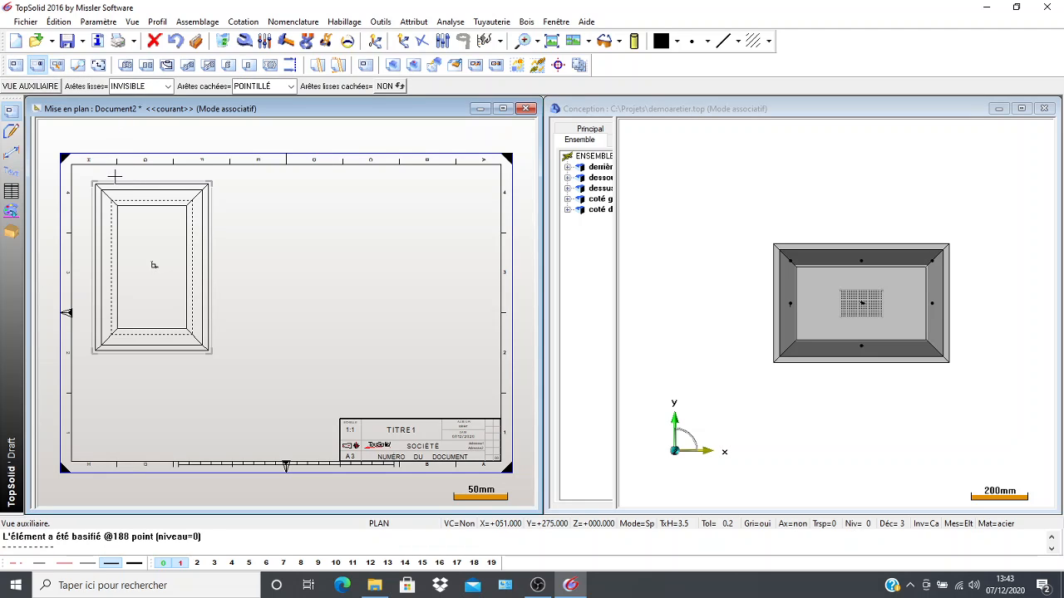
pyautogui.click(113, 183)
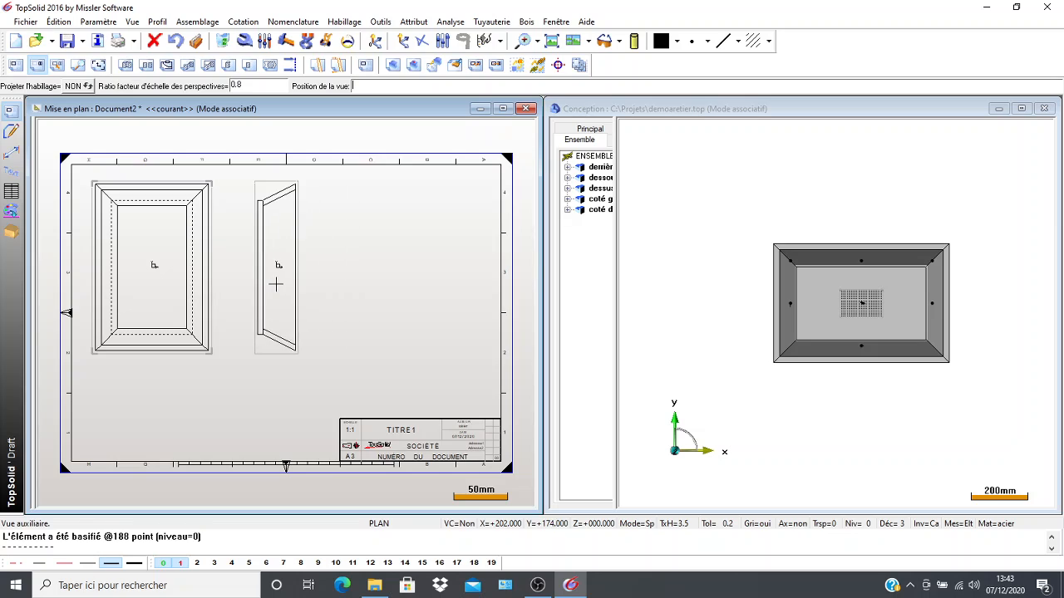
pyautogui.click(267, 281)
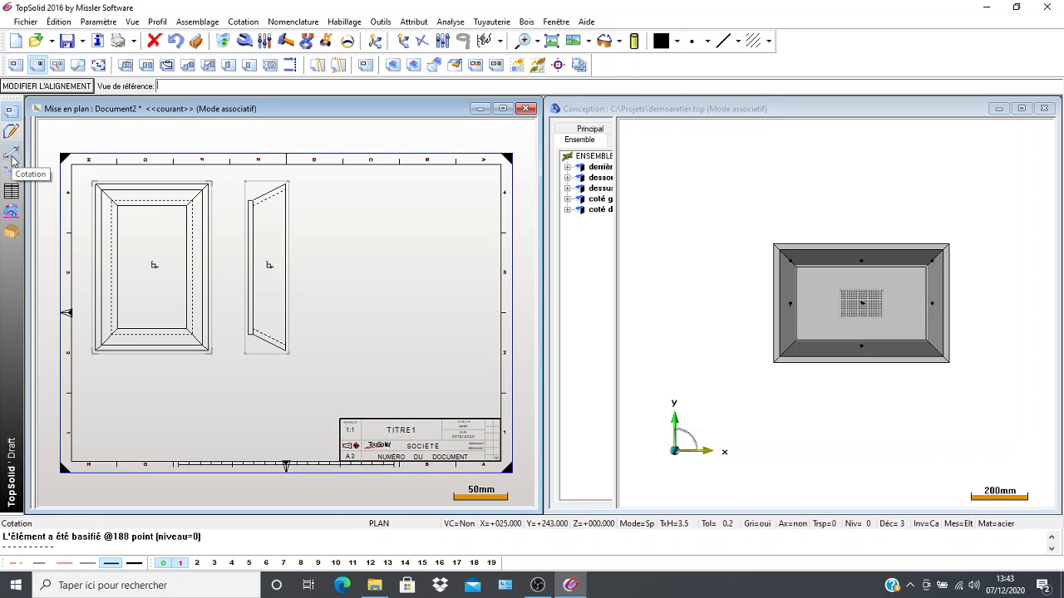
pyautogui.click(12, 156)
pyautogui.click(12, 158)
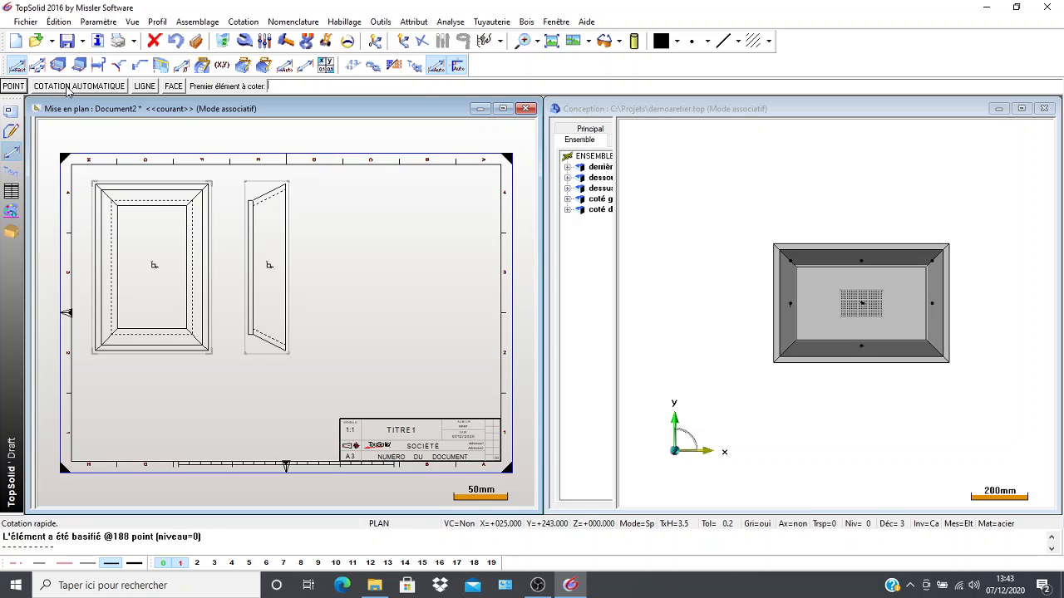
pyautogui.click(69, 87)
pyautogui.scroll(5, 177, 374)
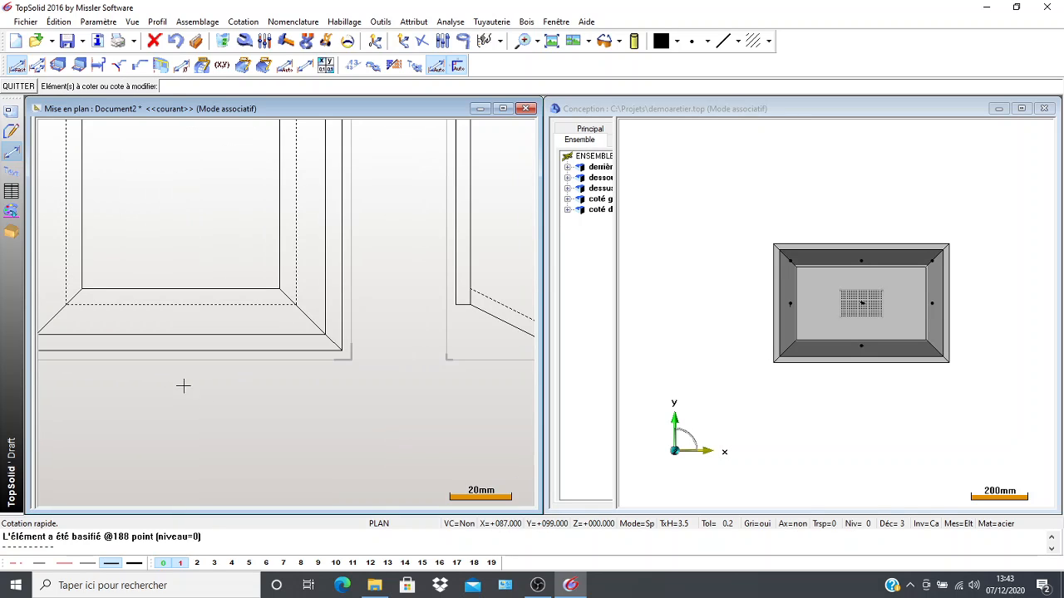
pyautogui.scroll(-5, 184, 351)
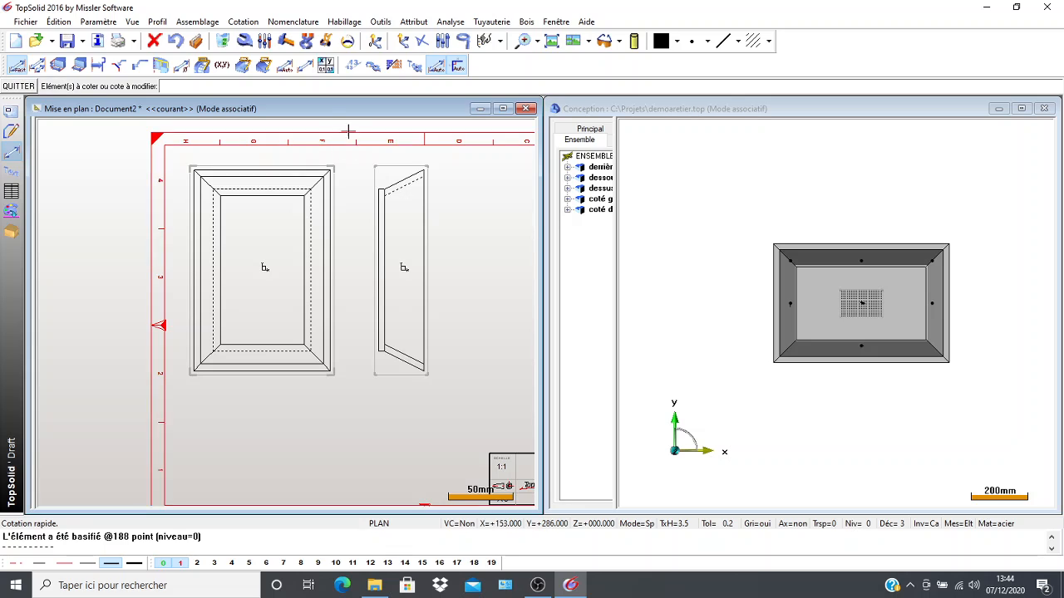
pyautogui.click(285, 66)
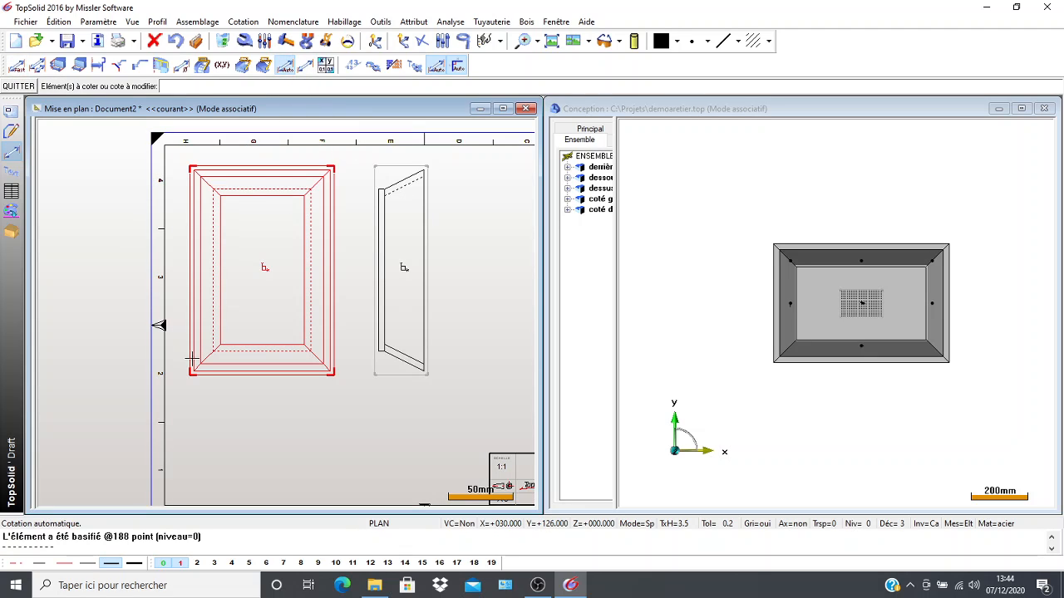
pyautogui.scroll(4, 193, 365)
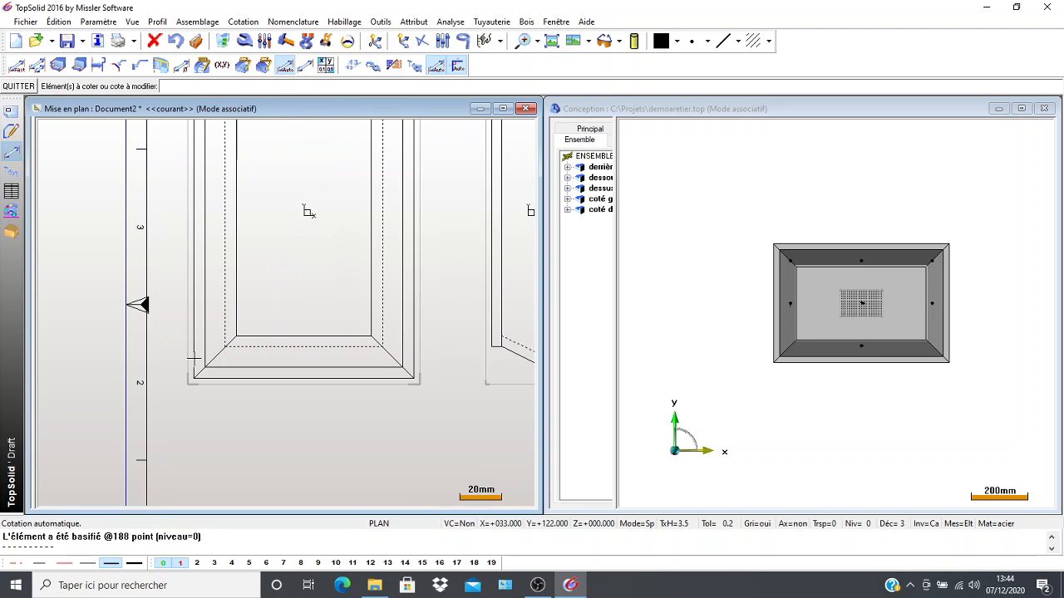
pyautogui.scroll(-1, 193, 340)
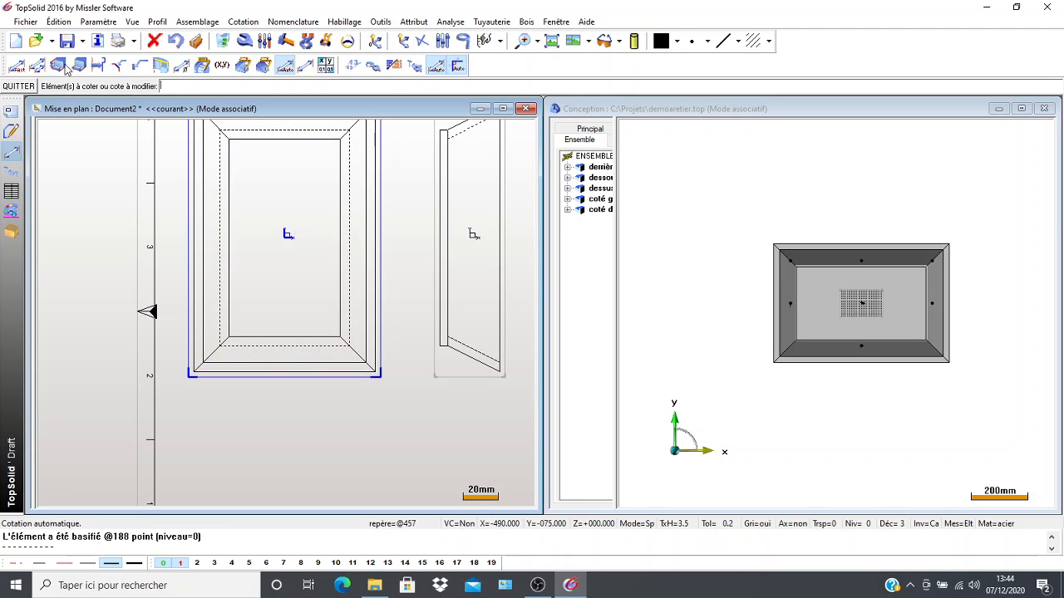
# Add a linear dimension for the box's overall width between the outer vertical edges, placed below the main view.
pyautogui.click(304, 68)
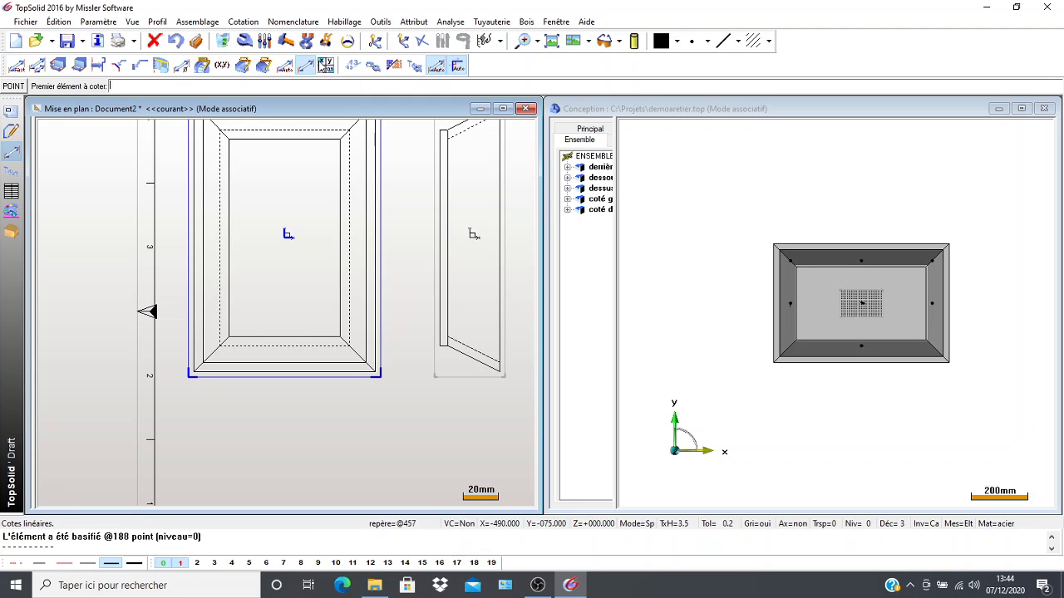
pyautogui.click(199, 341)
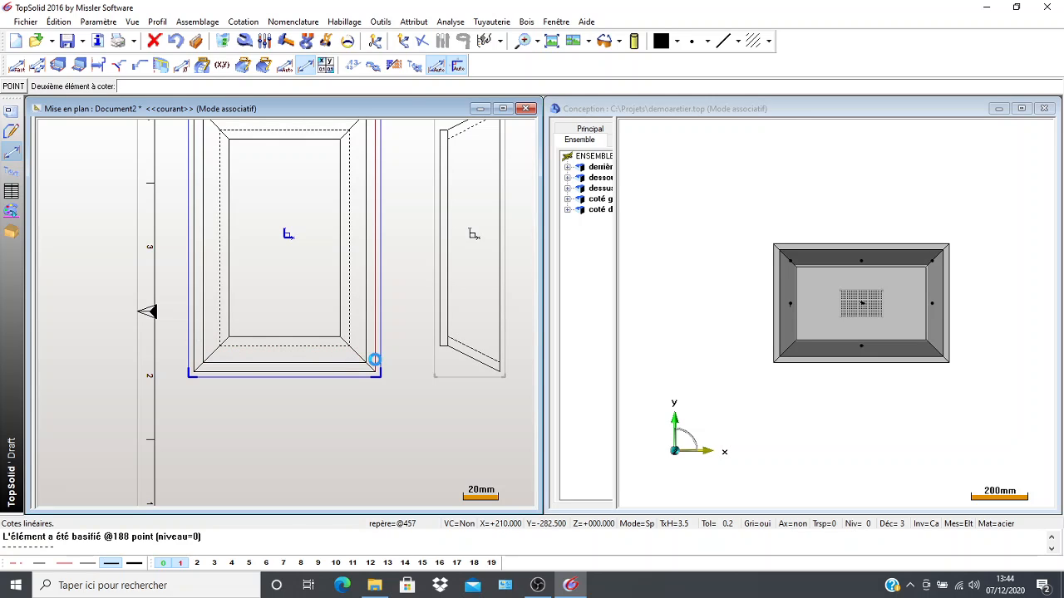
pyautogui.click(374, 359)
pyautogui.scroll(1, 353, 402)
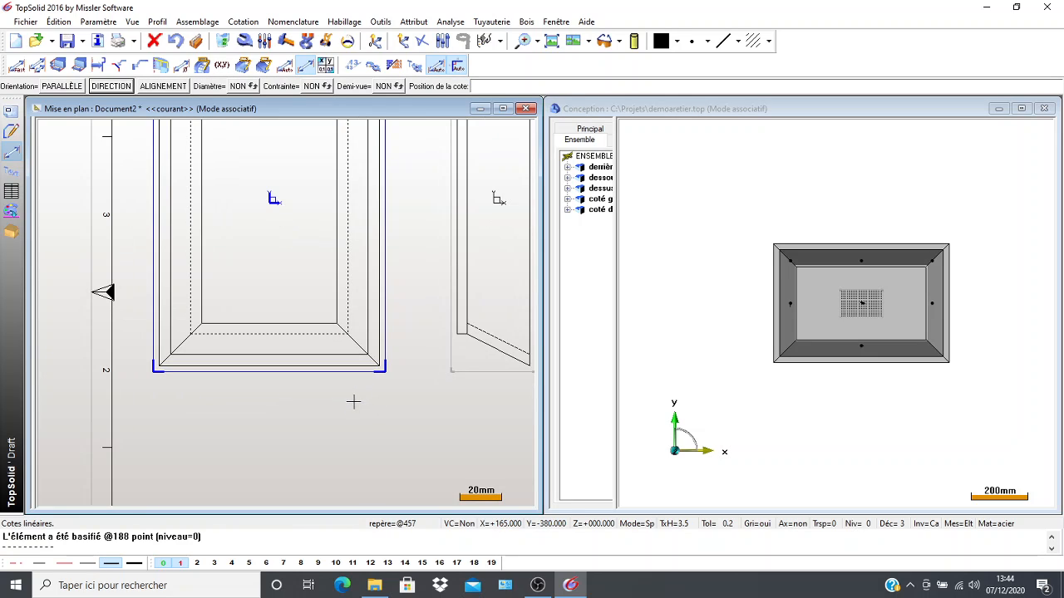
pyautogui.scroll(1, 353, 402)
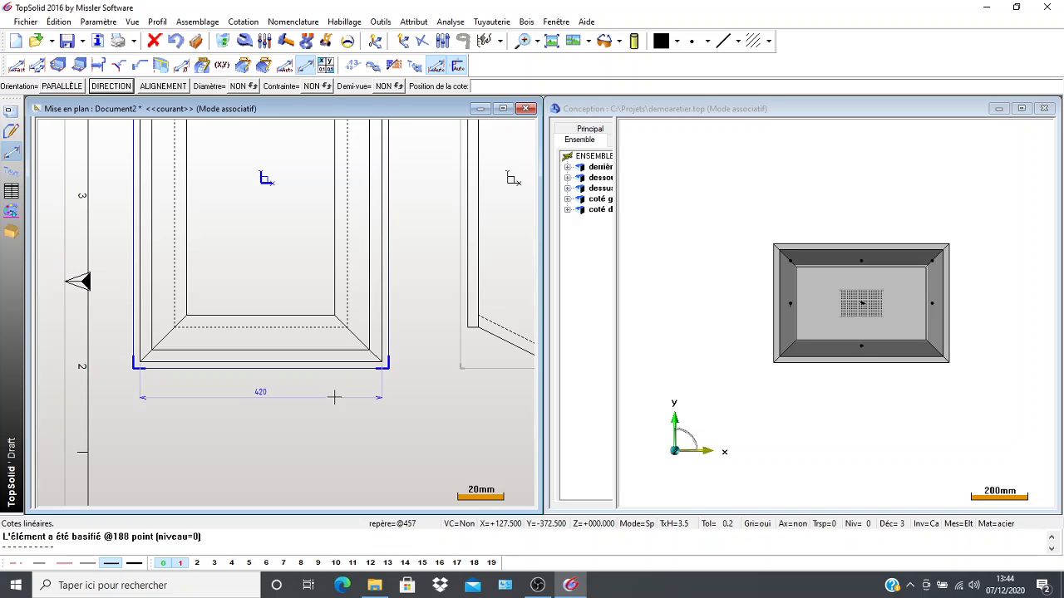
pyautogui.click(336, 398)
pyautogui.scroll(-2, 446, 380)
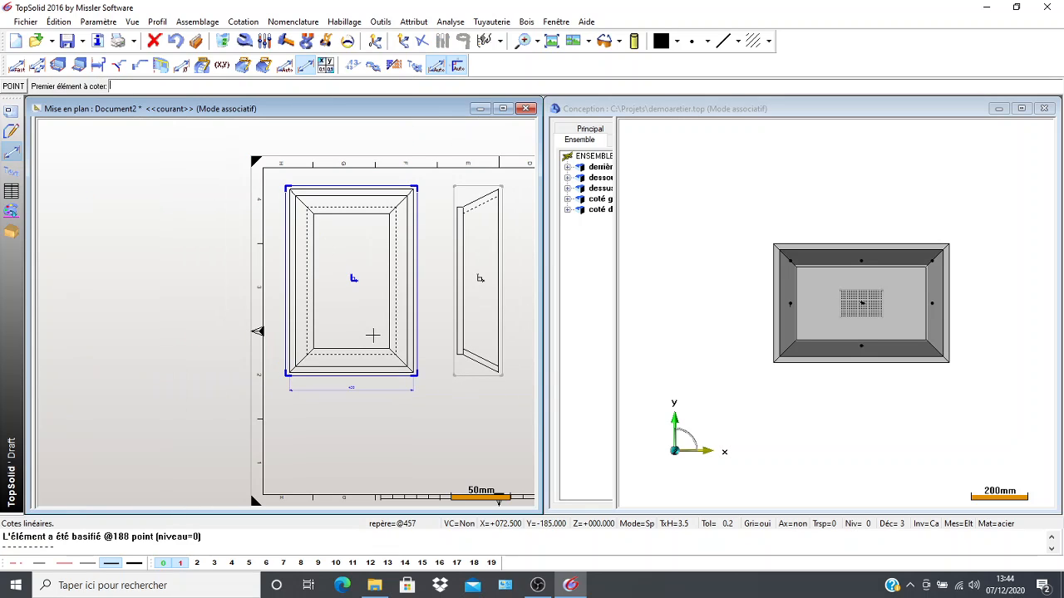
pyautogui.click(387, 371)
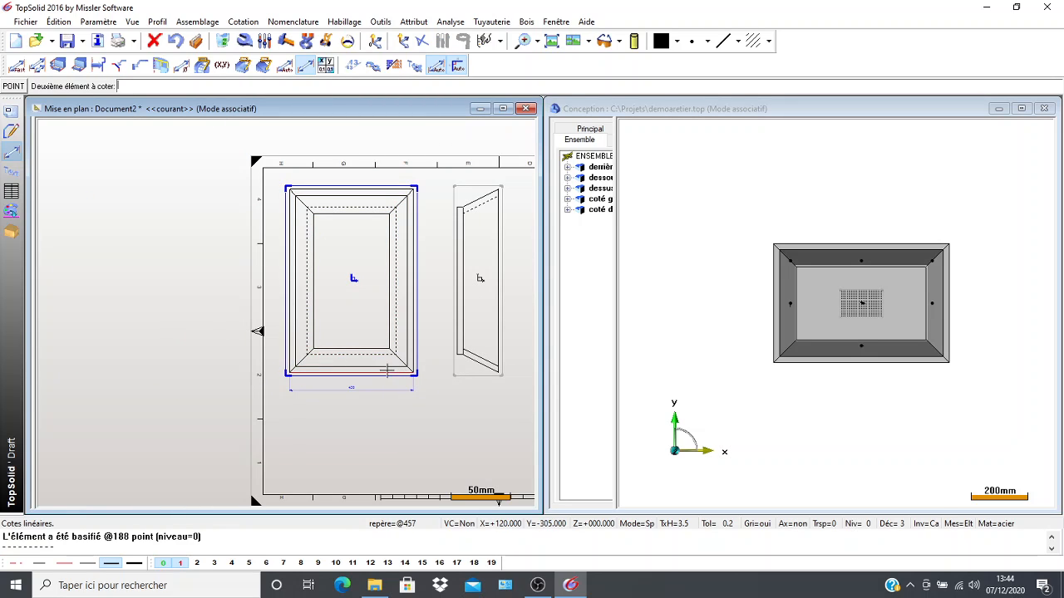
pyautogui.click(393, 190)
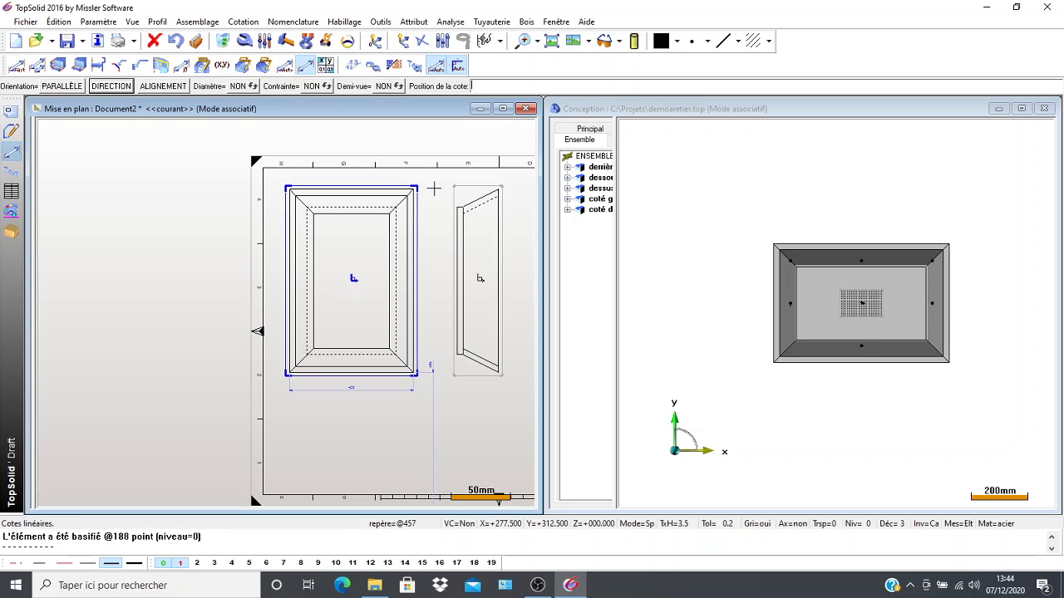
pyautogui.scroll(3, 434, 232)
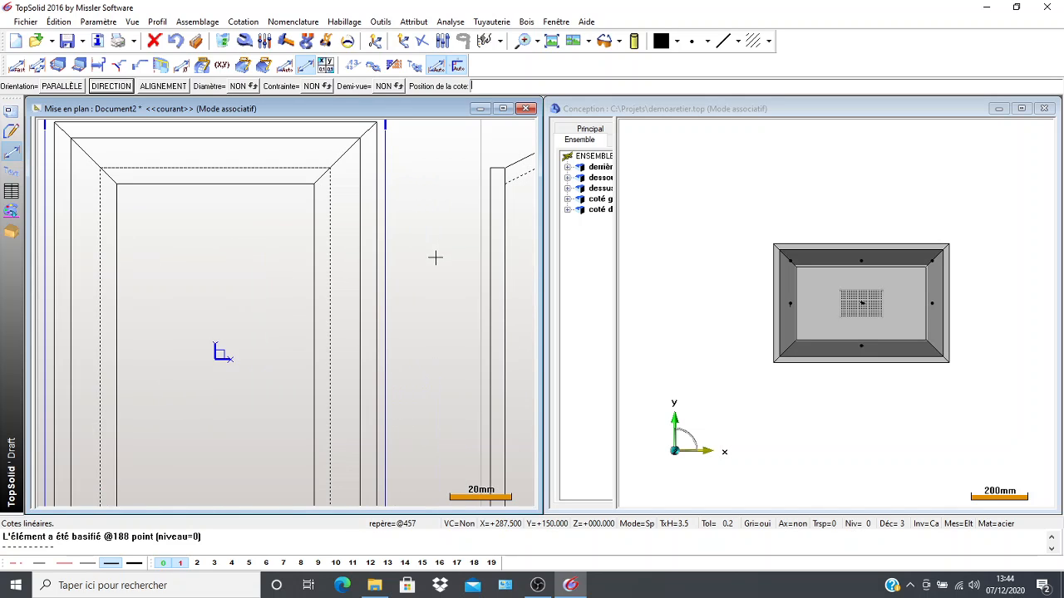
pyautogui.scroll(-3, 423, 304)
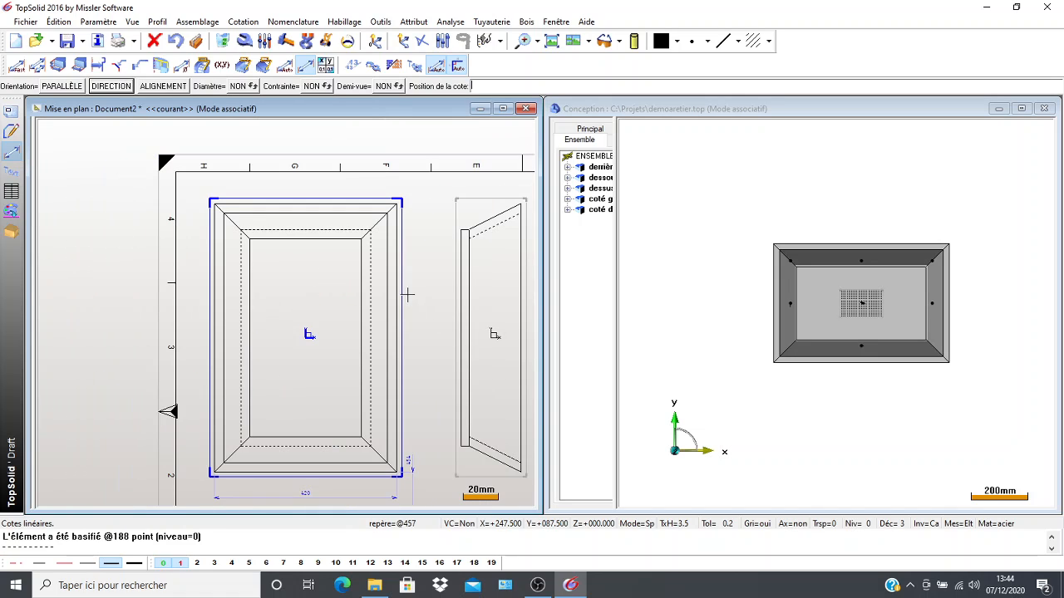
pyautogui.moveTo(410, 230); pyautogui.dragTo(422, 192, button='middle')
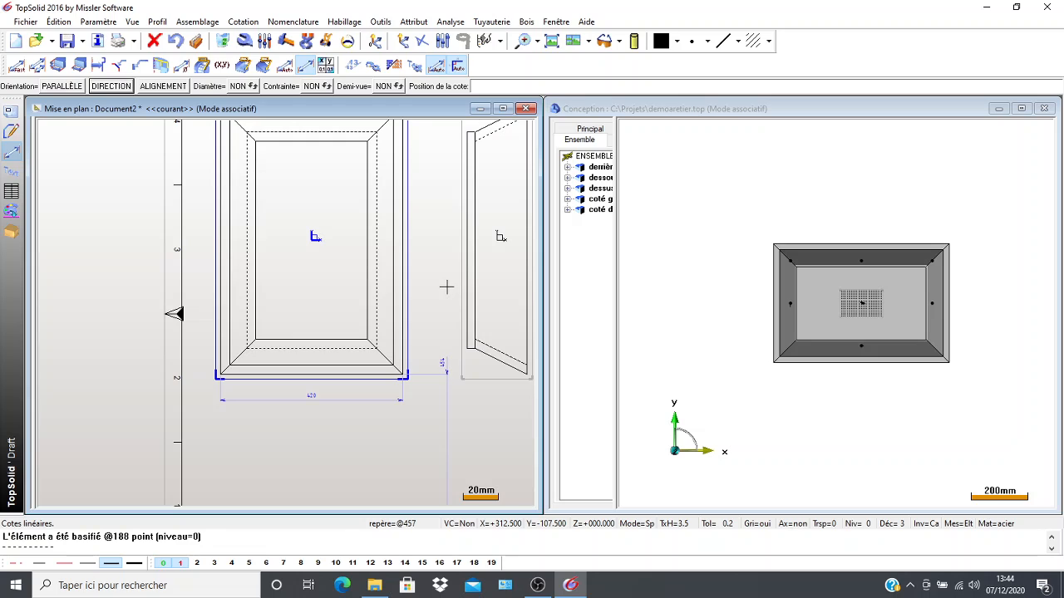
pyautogui.click(175, 41)
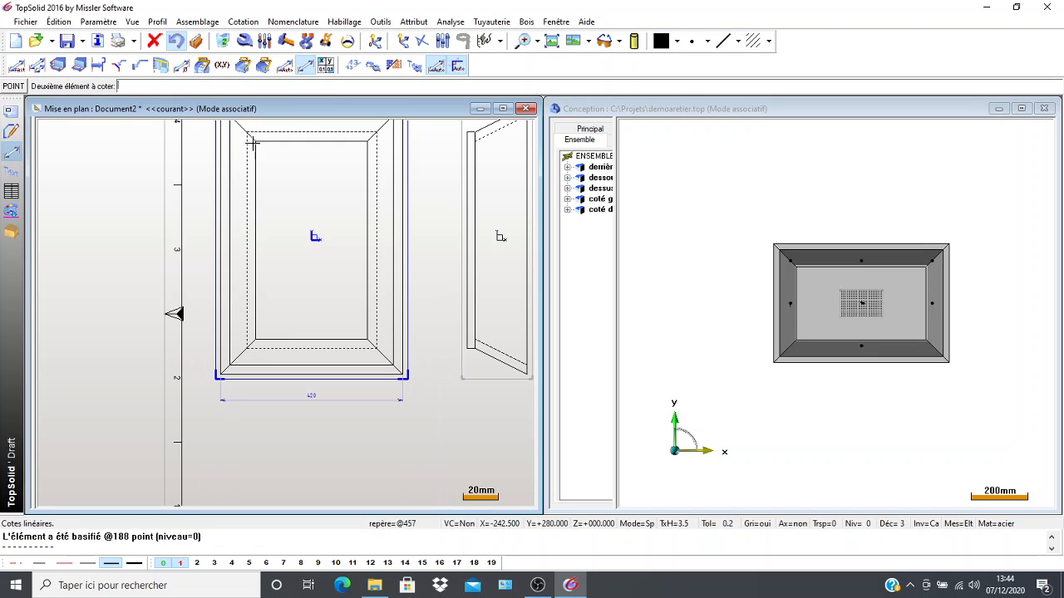
pyautogui.click(181, 39)
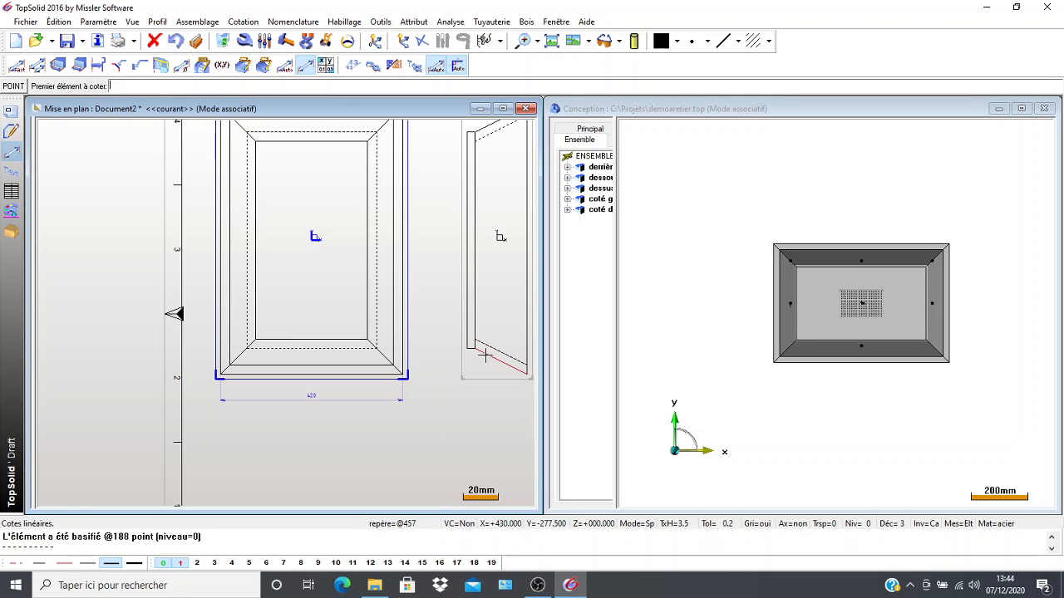
# Add a vertical linear dimension for the box's overall length between the outer horizontal edges, placed beside the main view.
pyautogui.scroll(2, 493, 357)
pyautogui.click(331, 374)
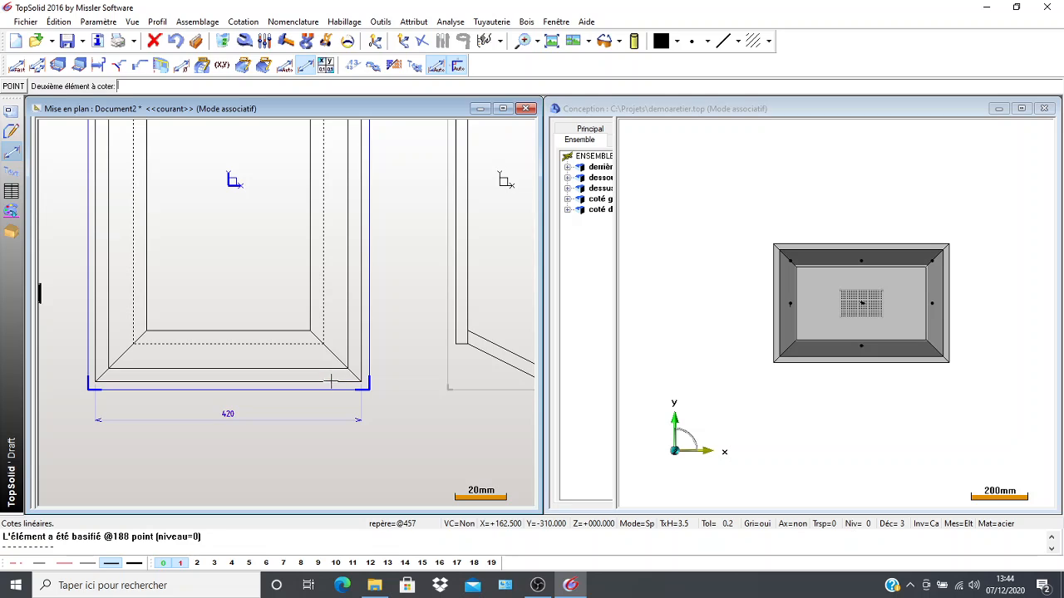
pyautogui.moveTo(304, 218); pyautogui.dragTo(356, 435, button='middle')
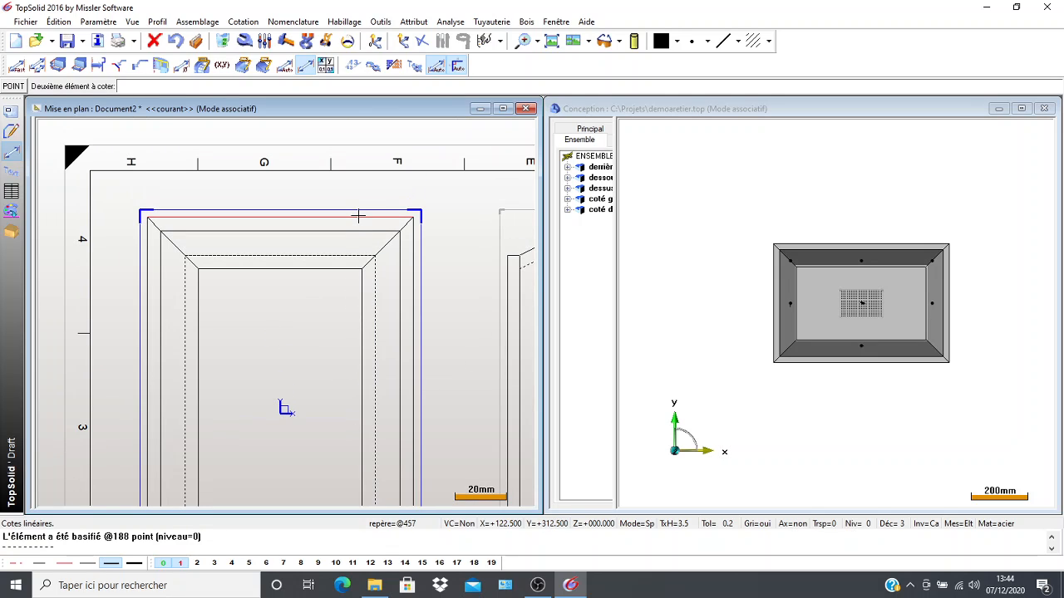
pyautogui.click(357, 216)
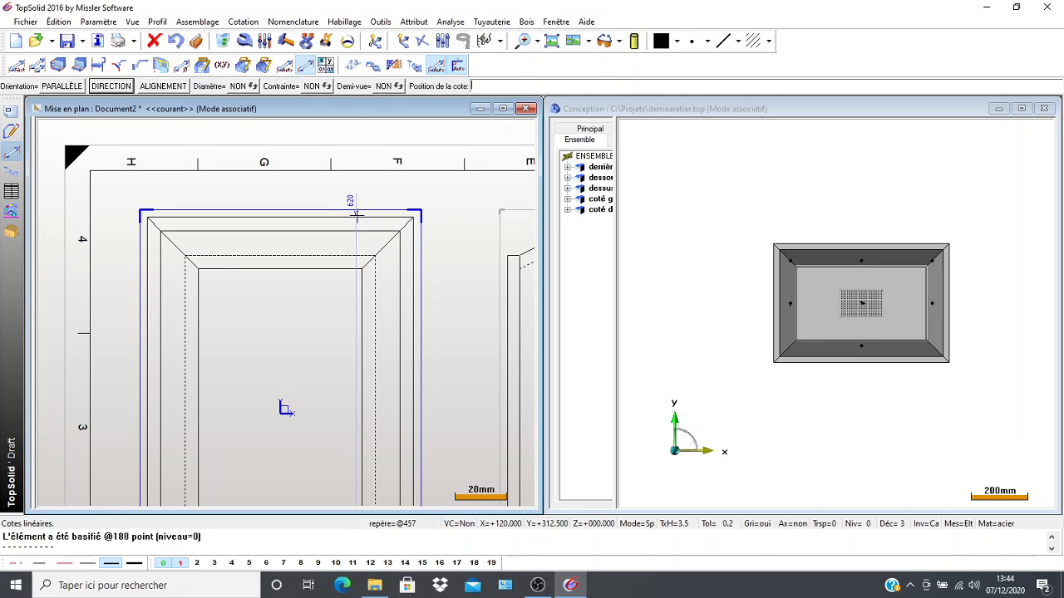
pyautogui.click(455, 215)
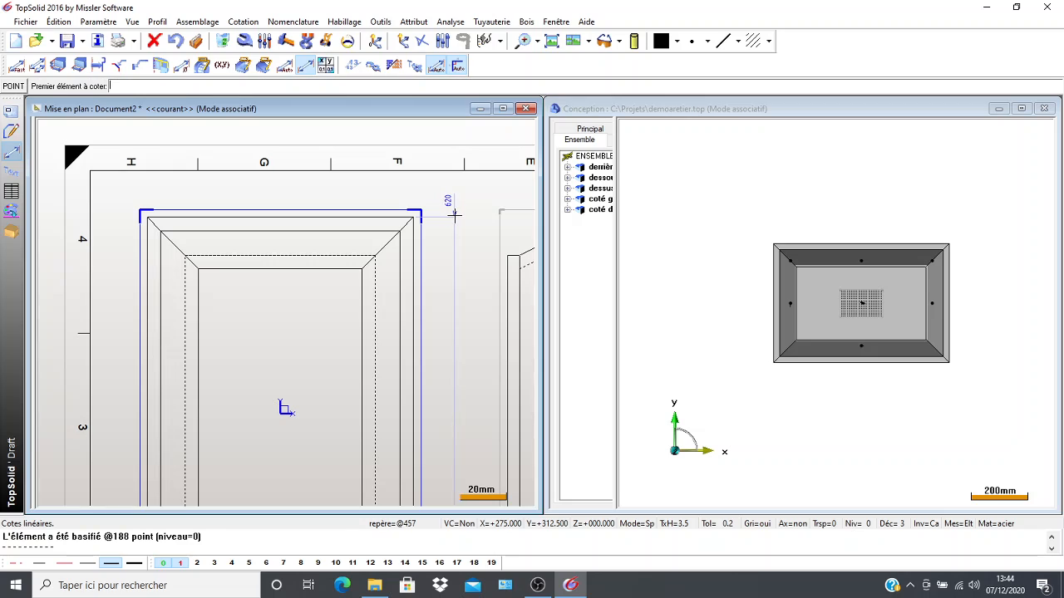
pyautogui.click(200, 299)
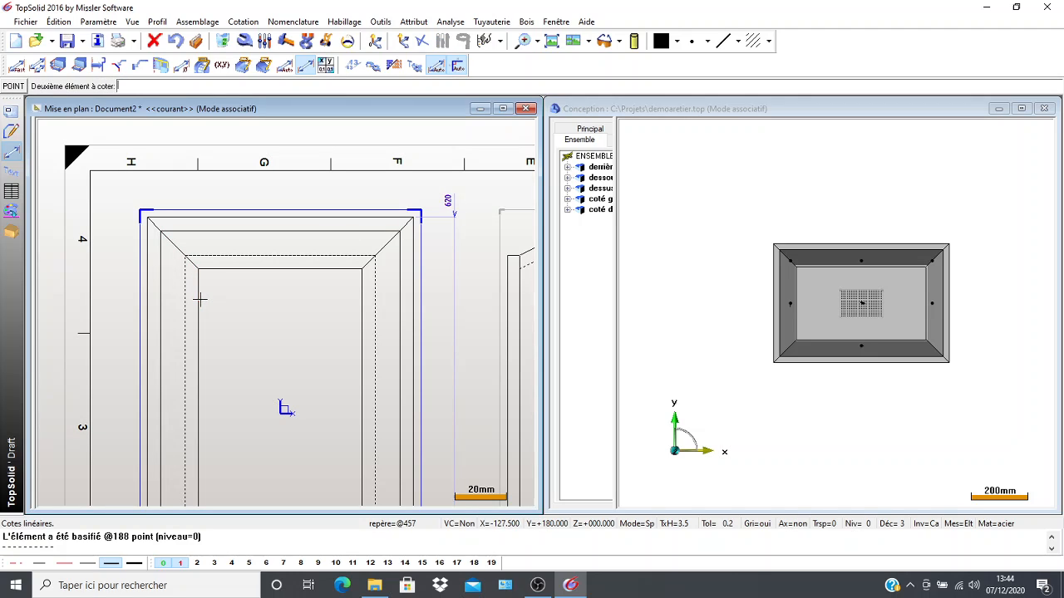
pyautogui.click(362, 315)
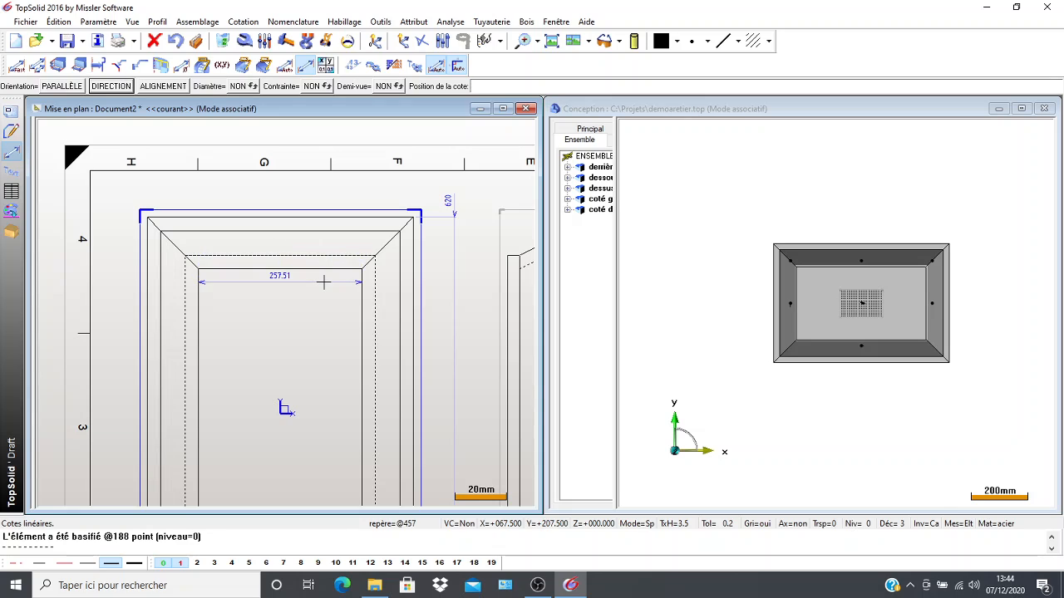
pyautogui.scroll(3, 322, 282)
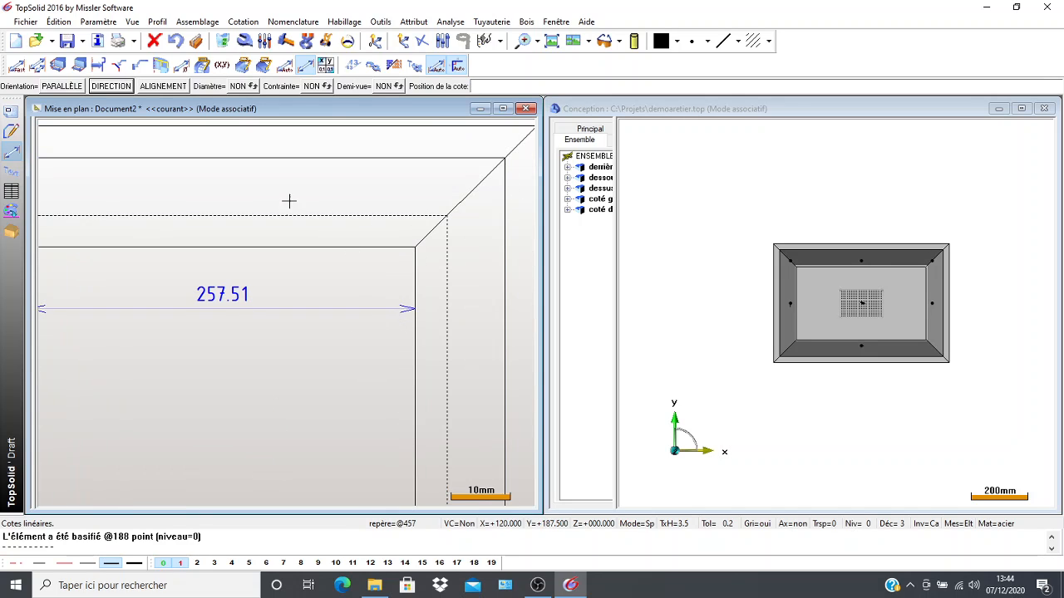
pyautogui.scroll(-3, 158, 258)
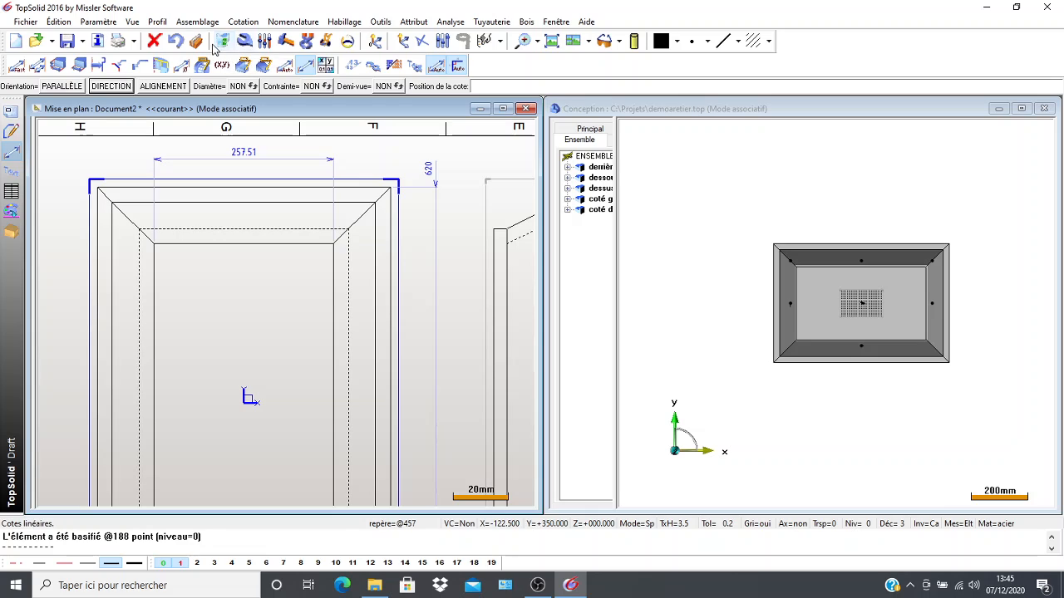
pyautogui.click(175, 42)
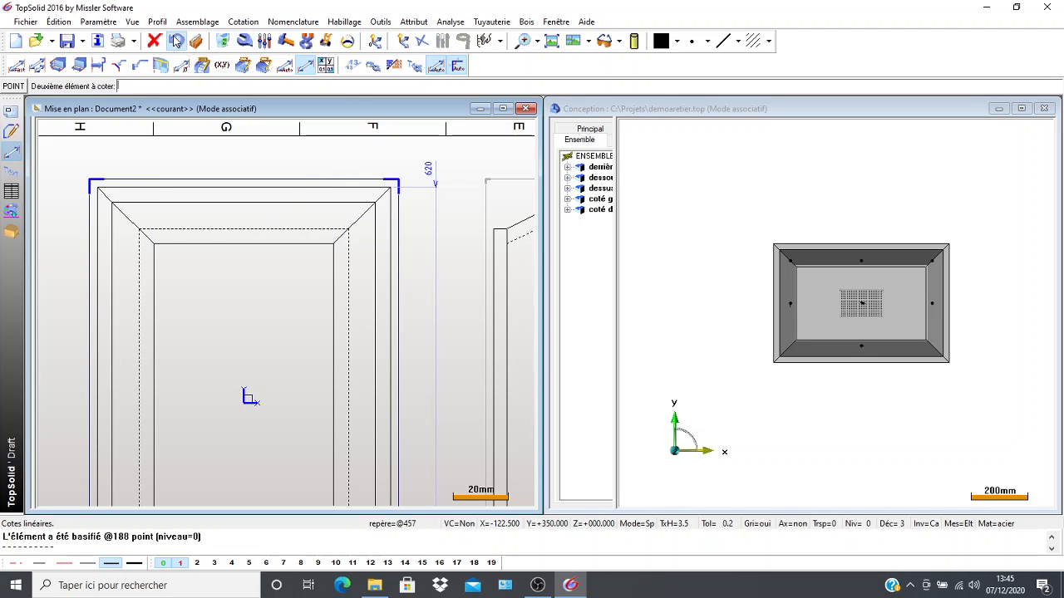
# Add a horizontal linear dimension between the two vertical dashed lines, placed just above the upper dashed line of the main view.
pyautogui.click(139, 307)
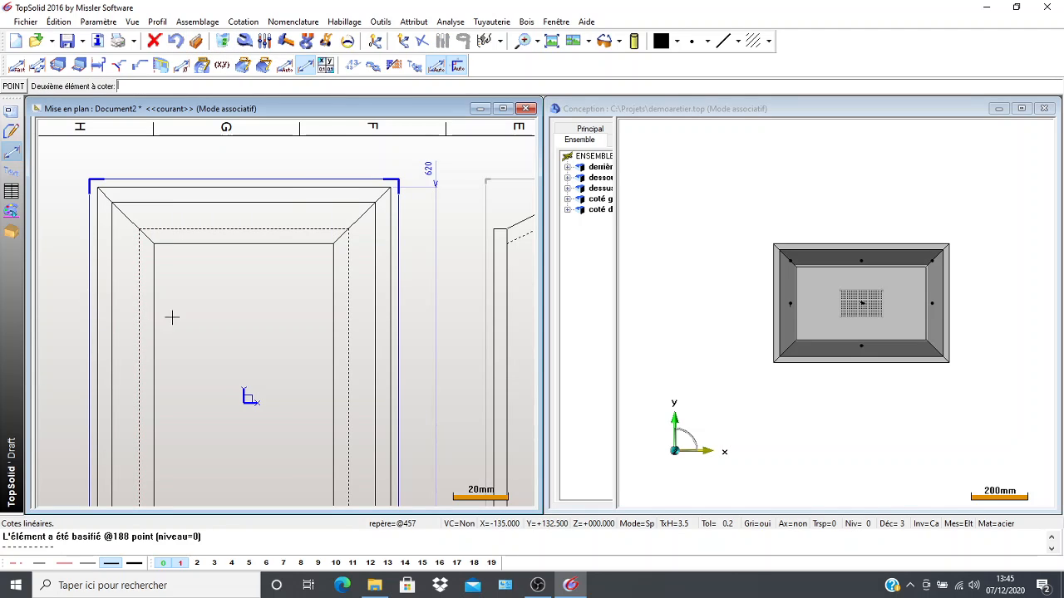
pyautogui.click(349, 327)
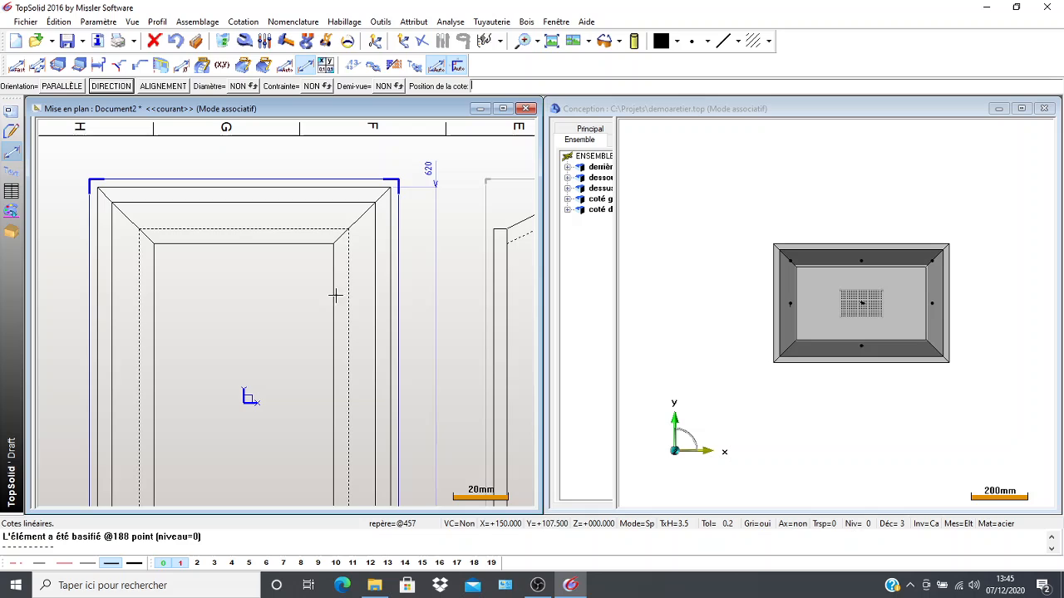
pyautogui.click(301, 215)
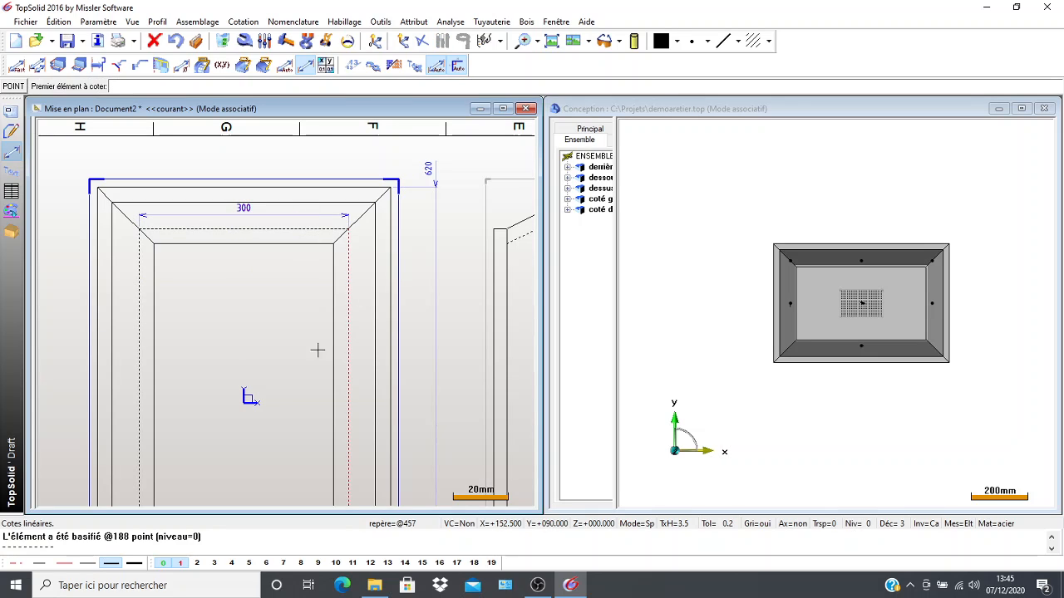
pyautogui.moveTo(101, 283); pyautogui.dragTo(166, 266, button='middle')
pyautogui.scroll(-2, 264, 274)
pyautogui.scroll(-2, 263, 274)
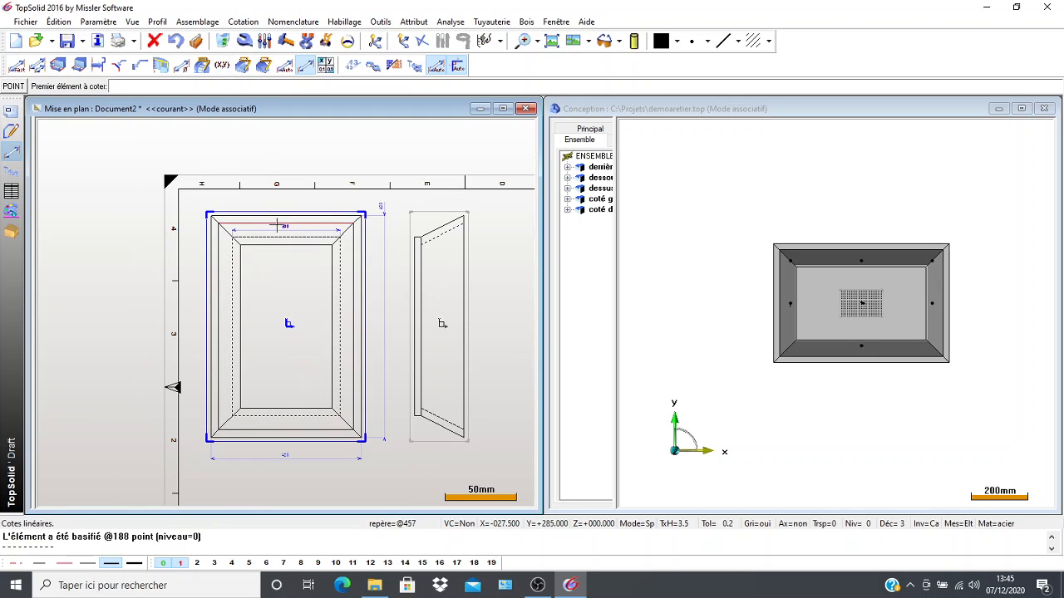
# Delete the dashed-line width dimension and the overall length dimension from the main view.
pyautogui.click(223, 43)
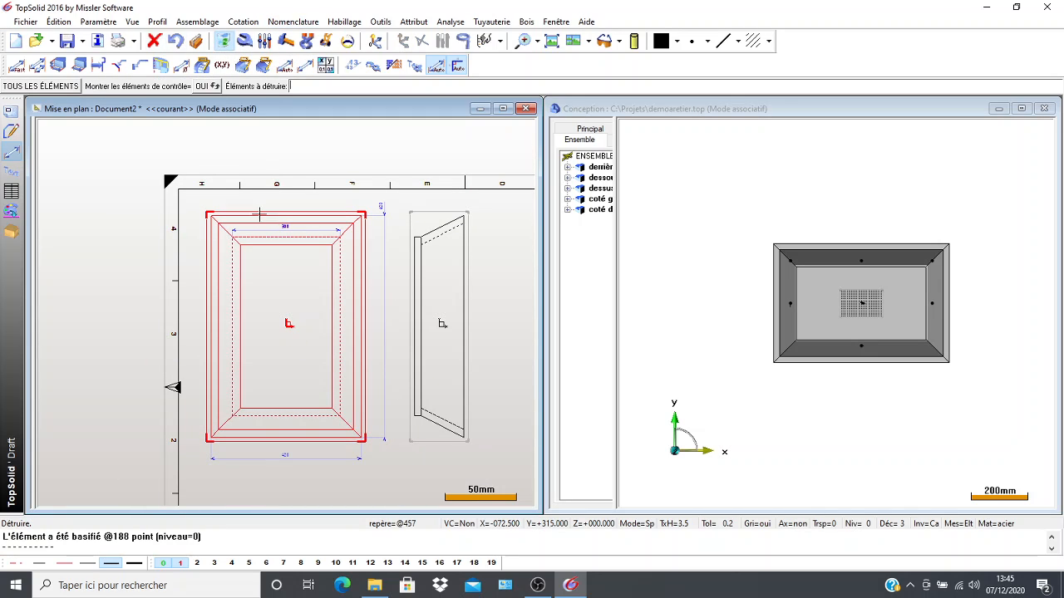
pyautogui.click(285, 224)
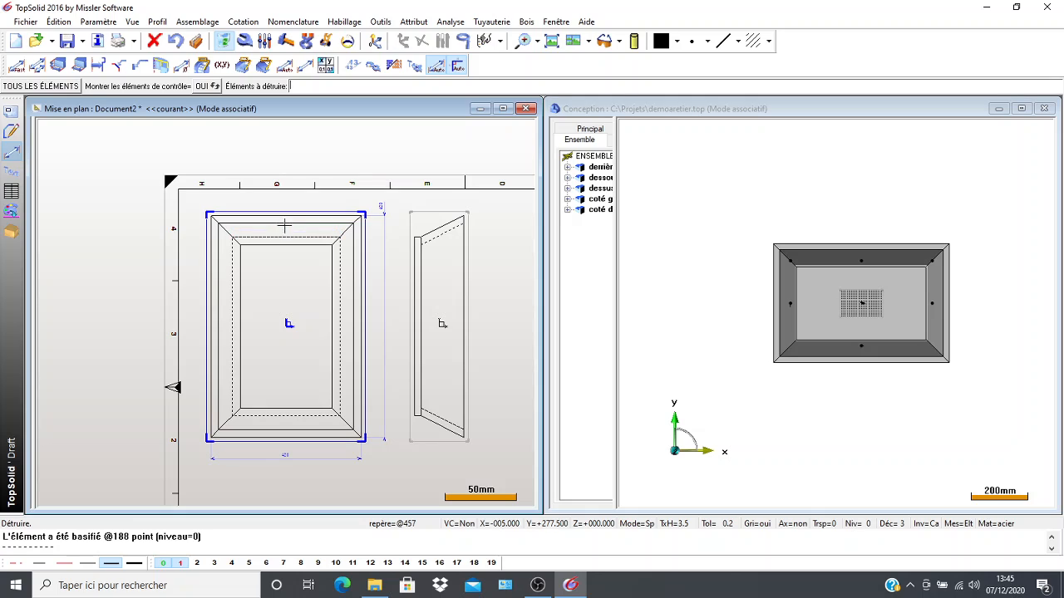
pyautogui.click(384, 215)
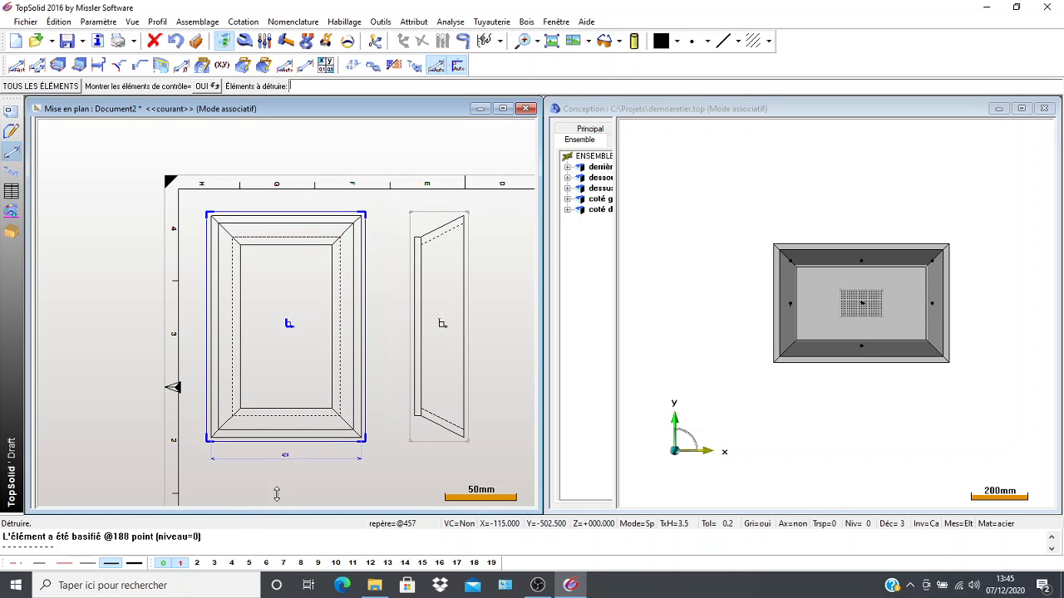
# Replace the scale text in the title block with 1/4.
pyautogui.scroll(5, 303, 454)
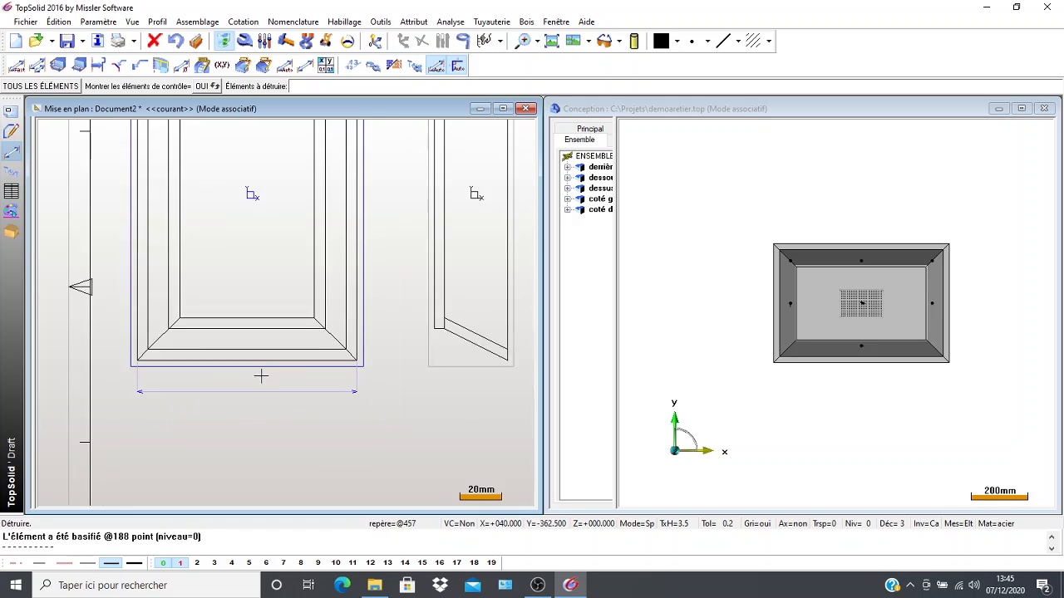
pyautogui.scroll(-5, 349, 447)
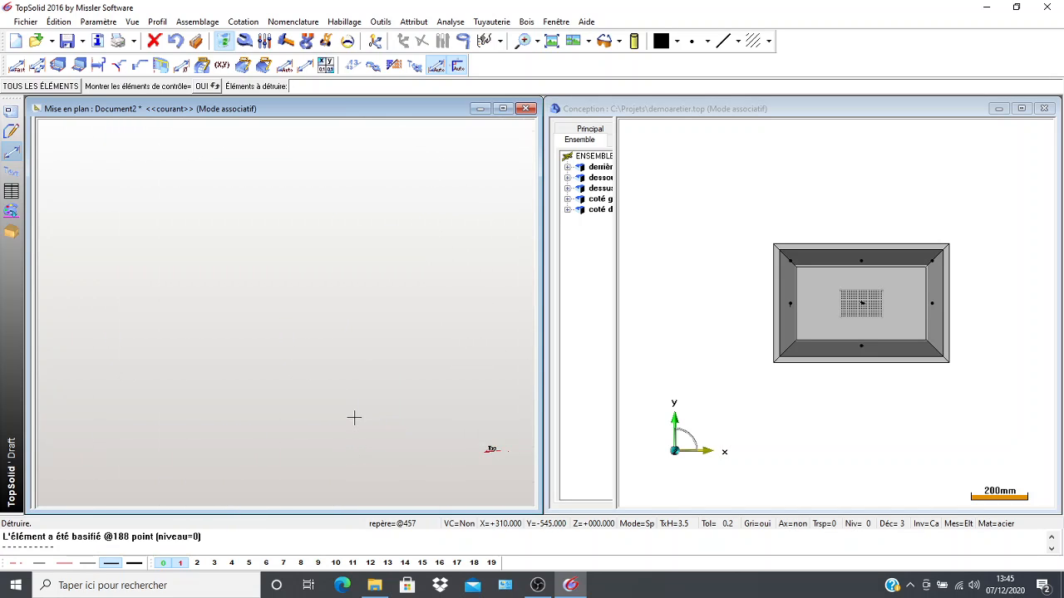
pyautogui.moveTo(317, 382); pyautogui.dragTo(200, 347, button='middle')
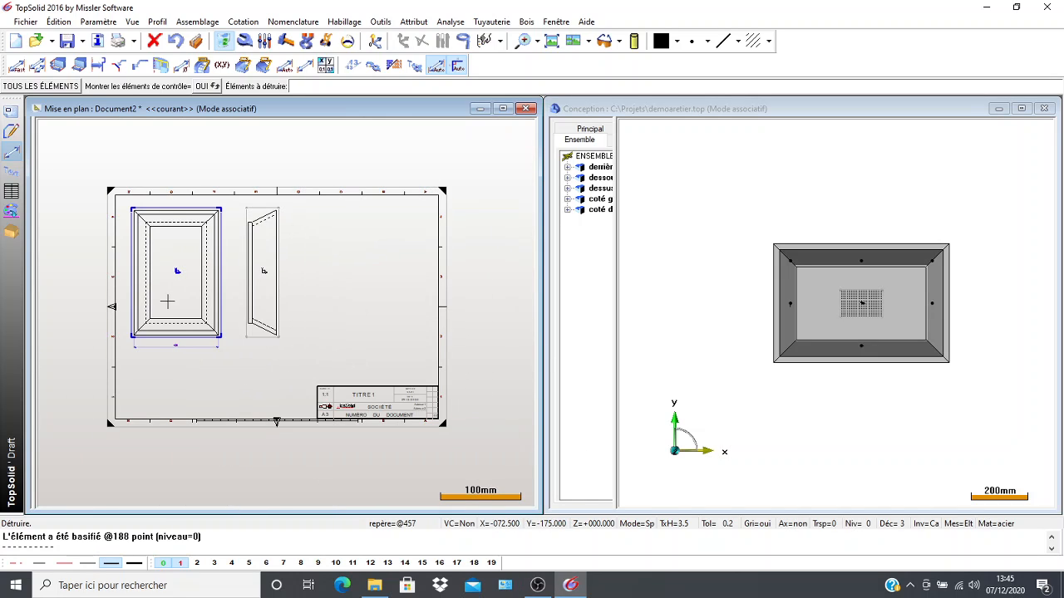
pyautogui.scroll(5, 458, 451)
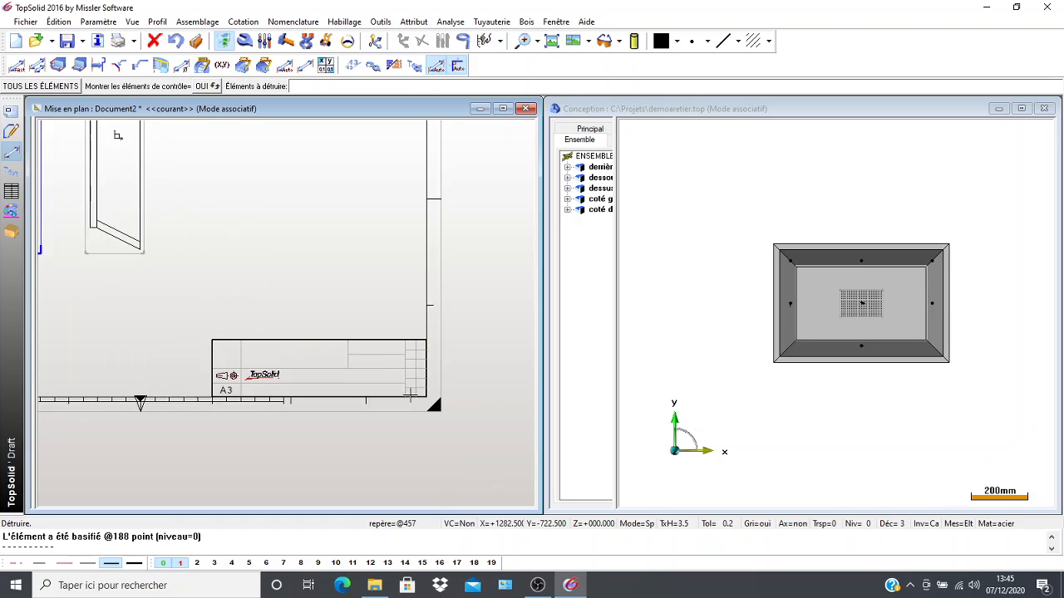
pyautogui.moveTo(322, 357); pyautogui.dragTo(404, 380, button='middle')
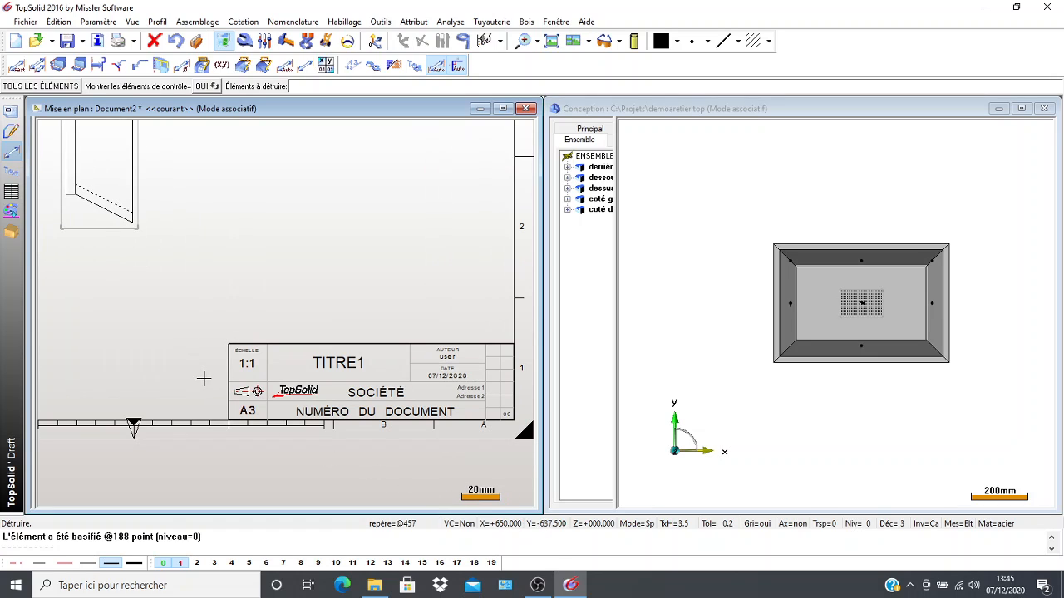
pyautogui.scroll(-2, 219, 410)
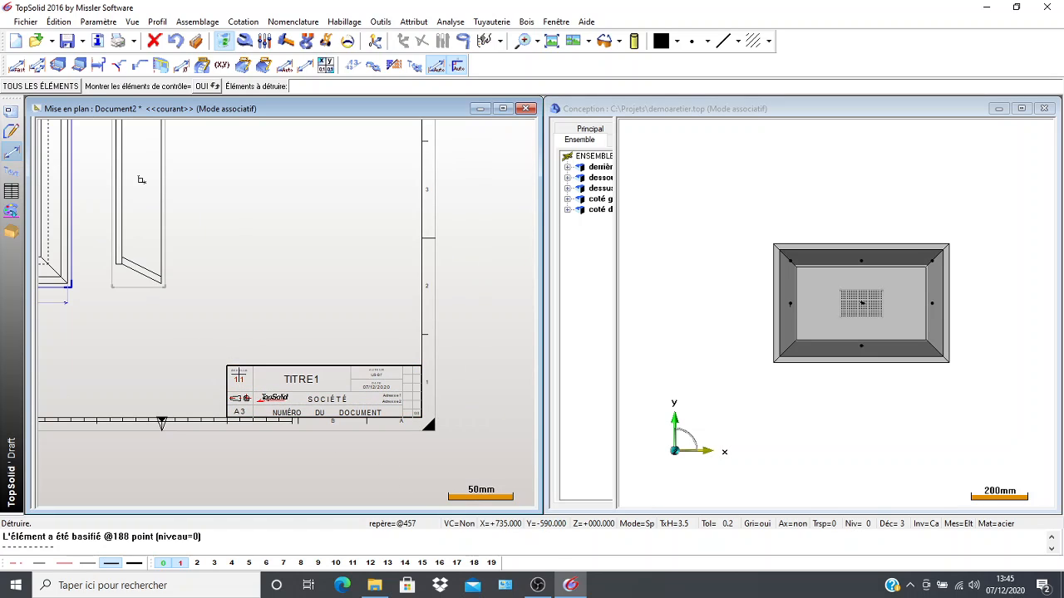
pyautogui.click(242, 45)
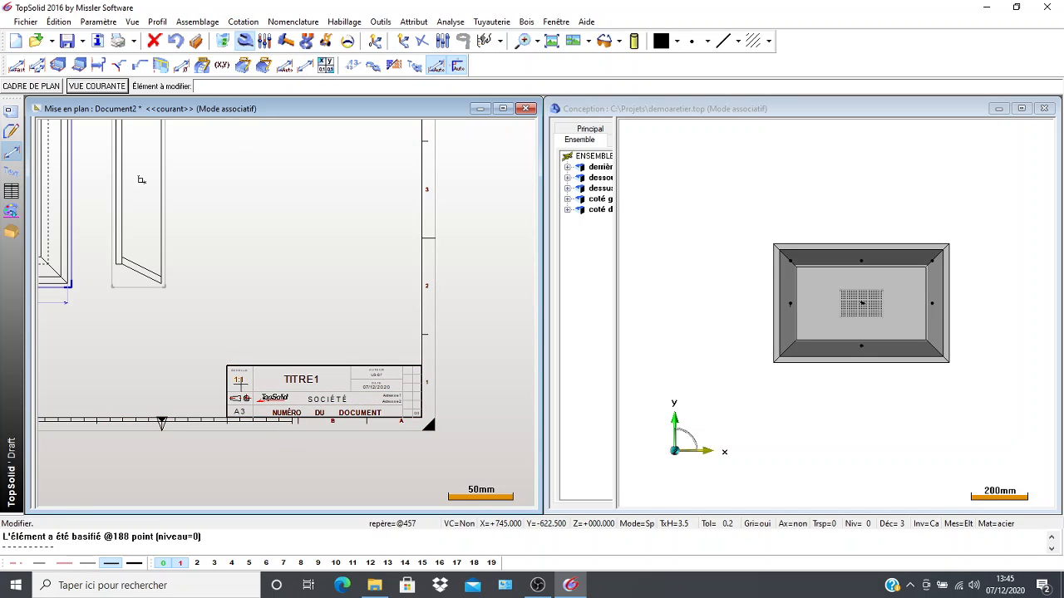
pyautogui.click(239, 379)
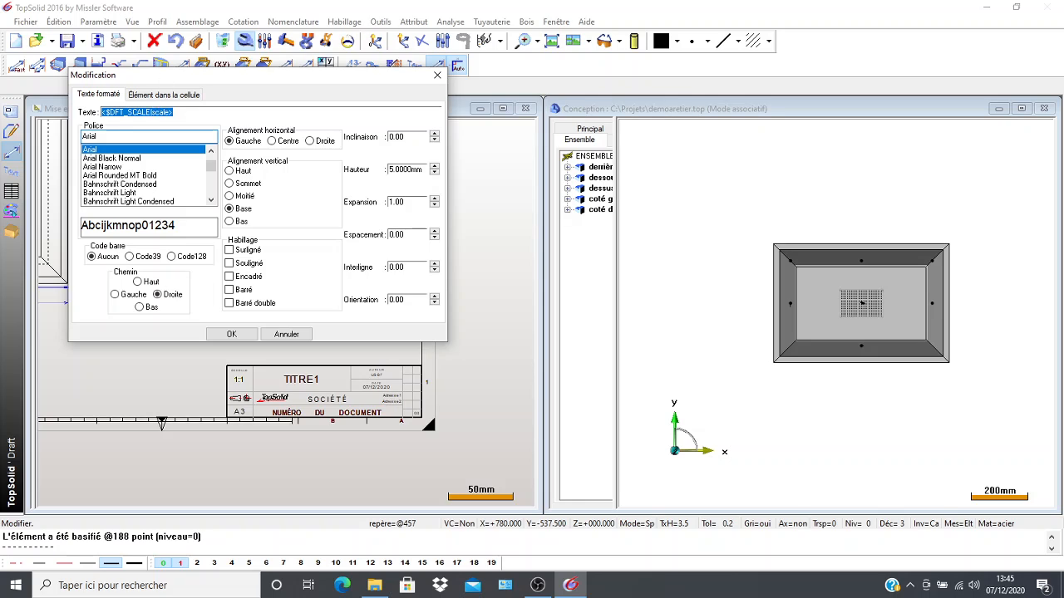
pyautogui.write('1/4')
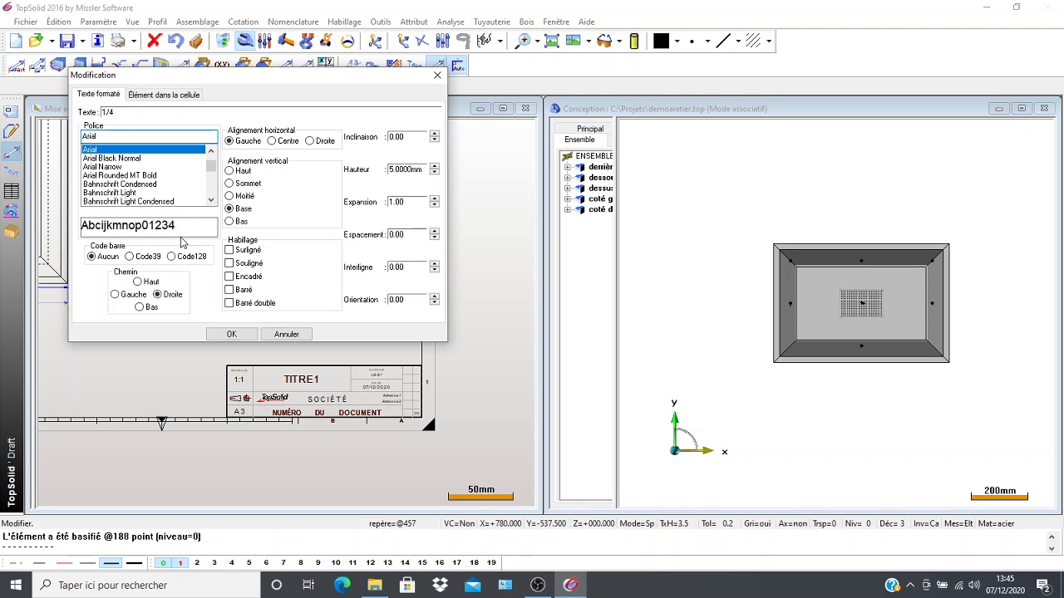
pyautogui.click(240, 335)
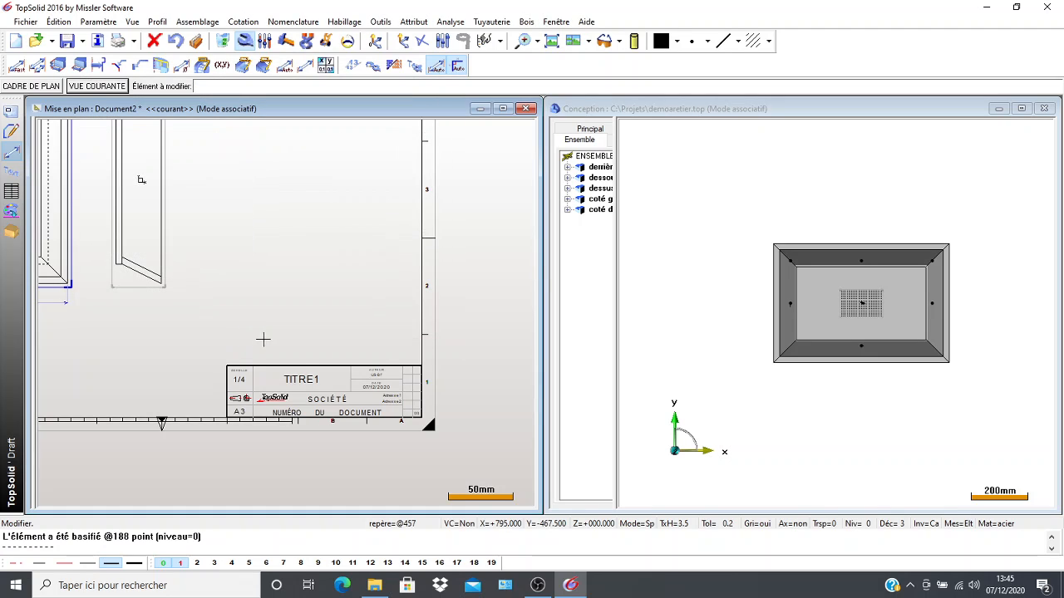
# Replace the TITRE1 text in the title block with "sous ensemble 1".
pyautogui.click(302, 380)
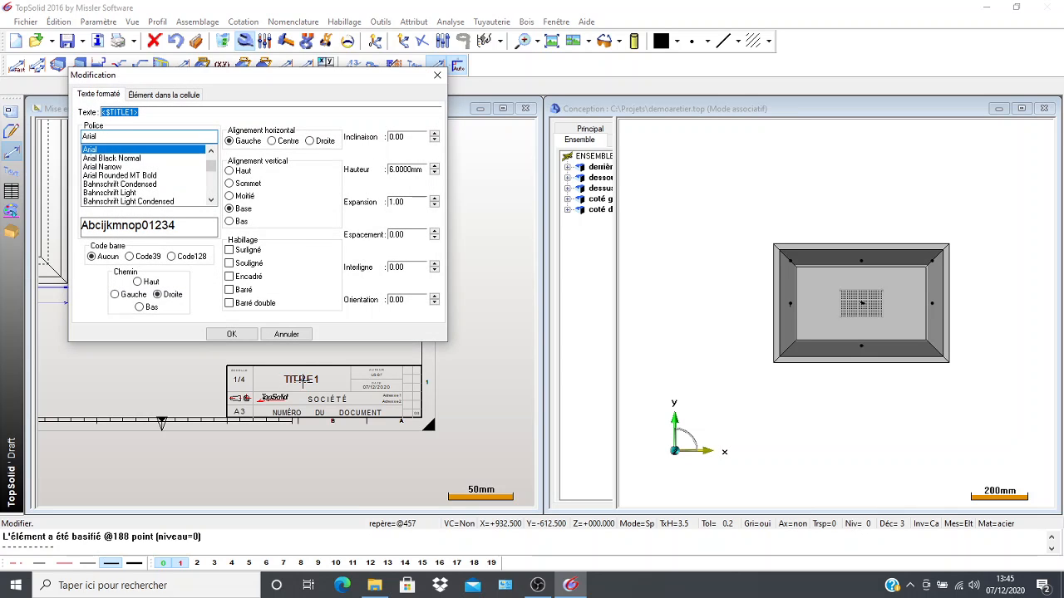
pyautogui.write('sous ensemble 1')
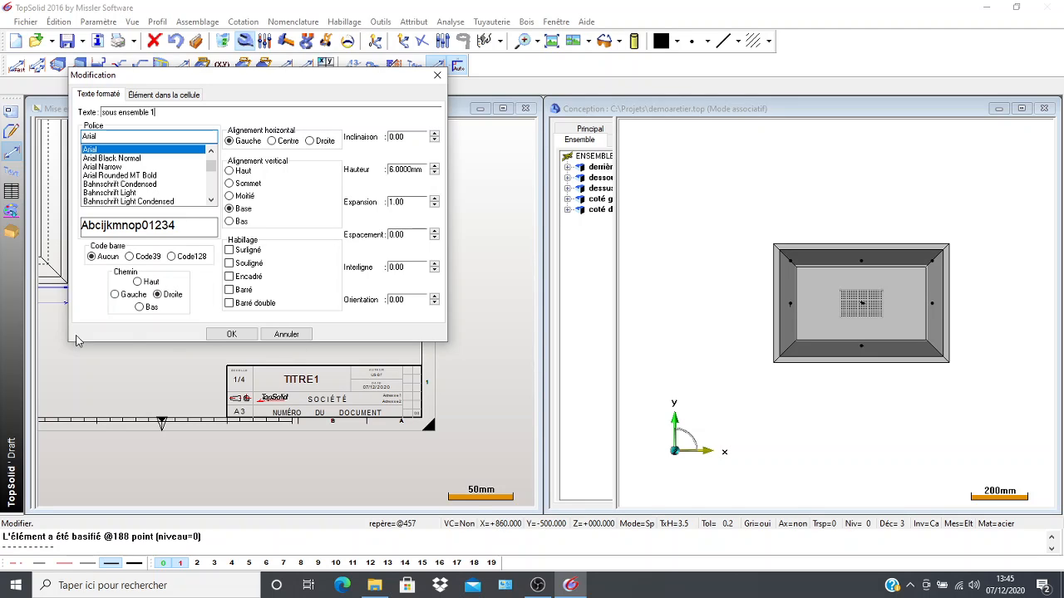
pyautogui.click(231, 335)
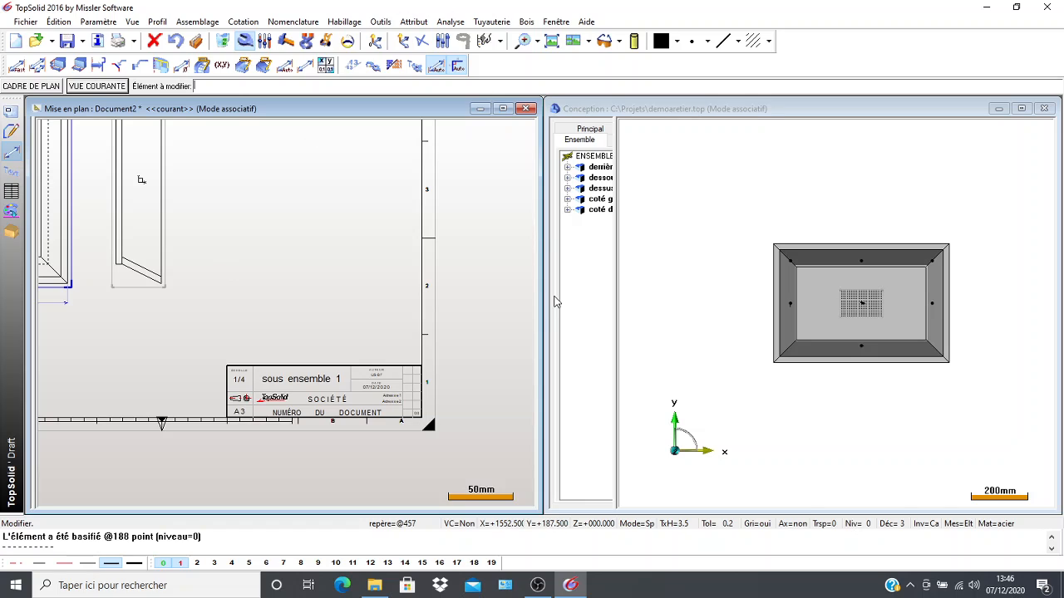
# Replace the author text in the title block with TTMA.
pyautogui.scroll(4, 382, 340)
pyautogui.moveTo(355, 449)
pyautogui.mouseDown(button='middle')
pyautogui.moveTo(333, 337)
pyautogui.moveTo(337, 350)
pyautogui.mouseUp(button='middle')
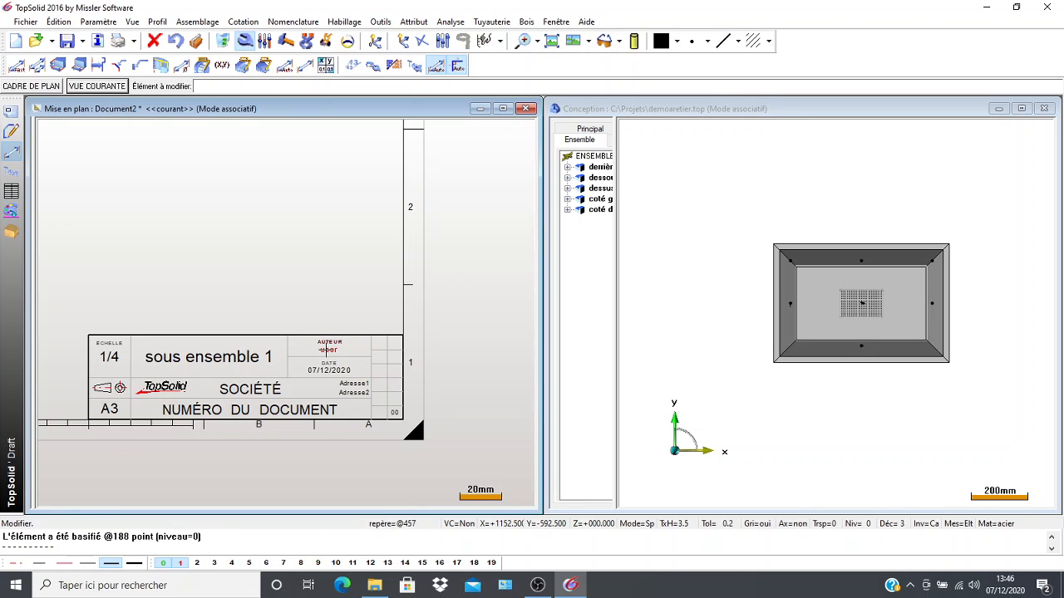
pyautogui.click(328, 350)
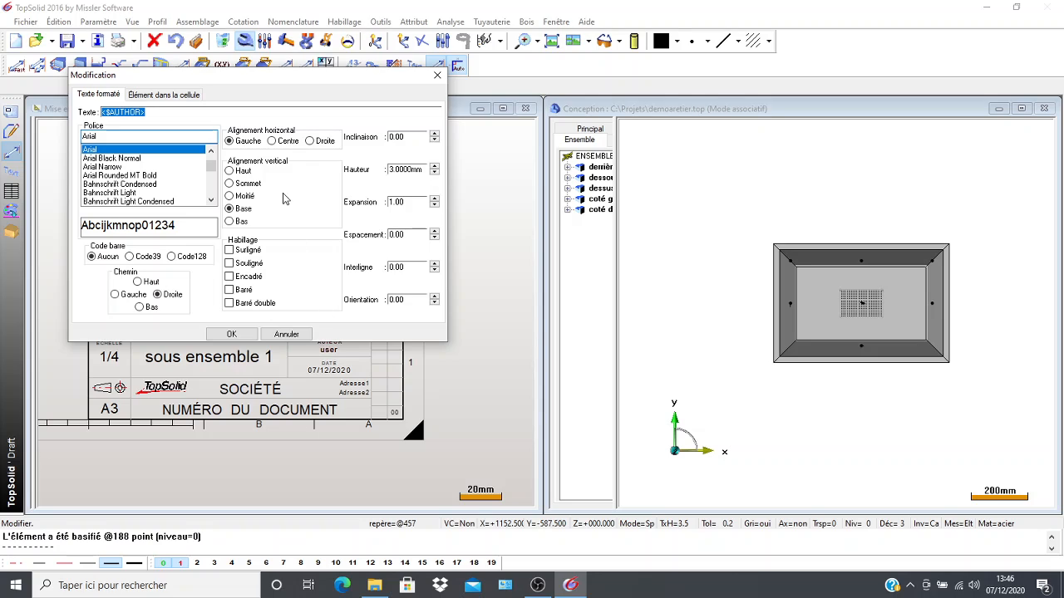
pyautogui.write('TTMA')
pyautogui.click(231, 333)
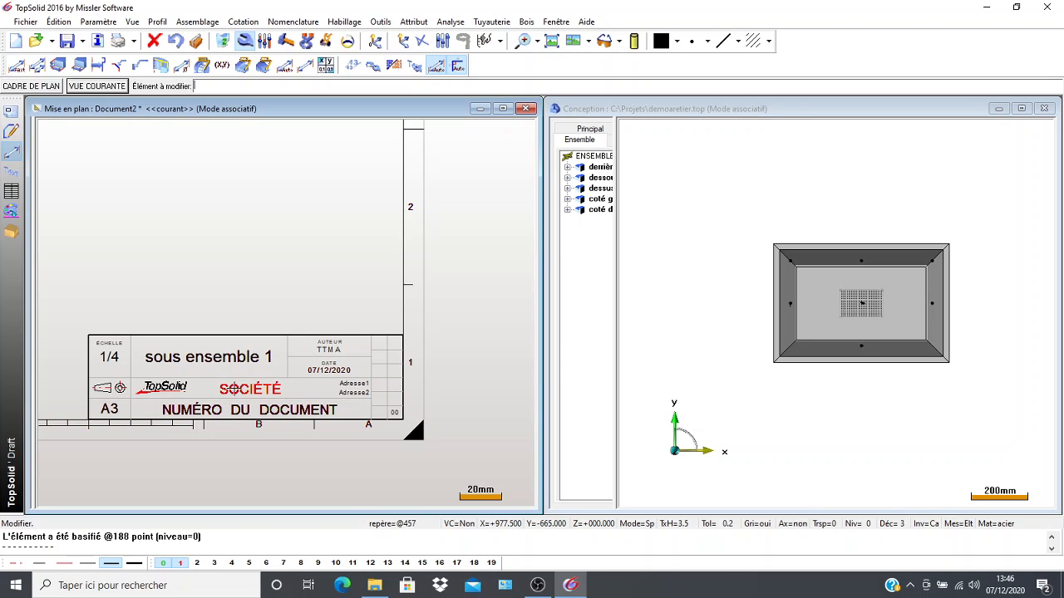
# Replace the SOCIÉTÉ text in the title block with "lycée chateaublanc".
pyautogui.click(230, 389)
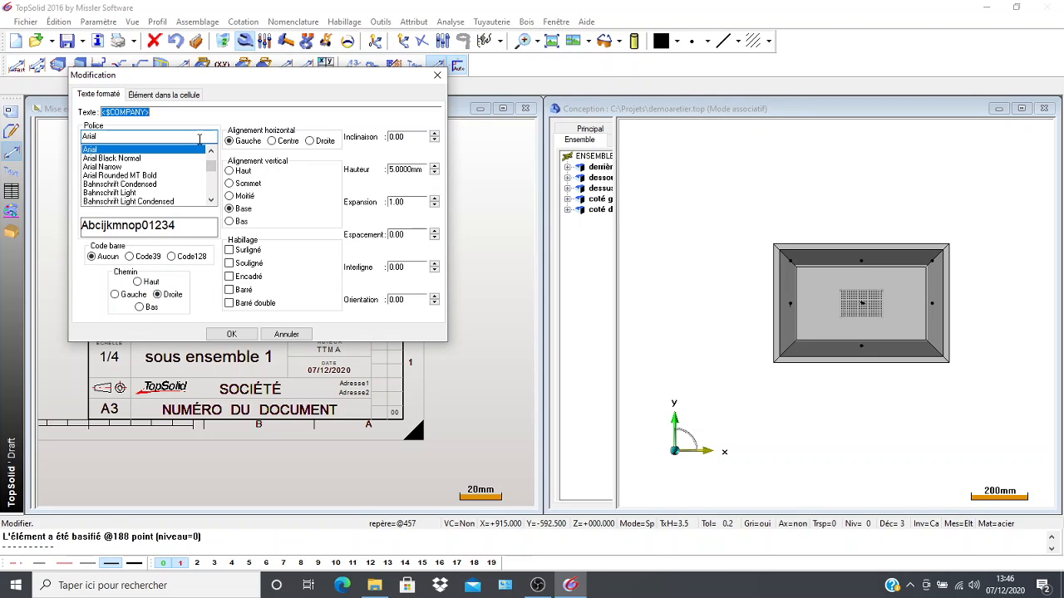
pyautogui.press('BackSpace')
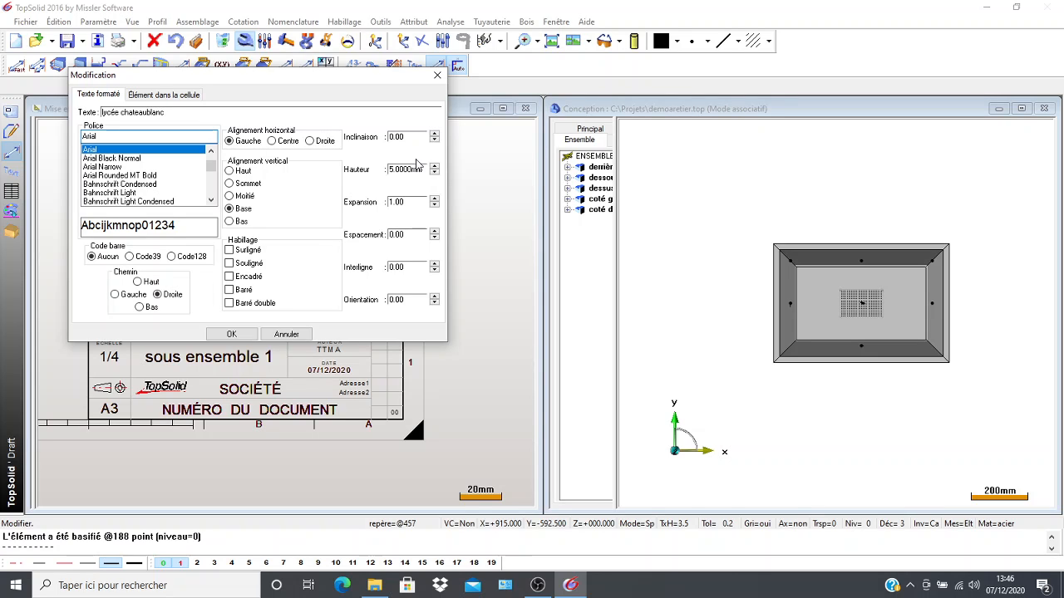
pyautogui.click(221, 333)
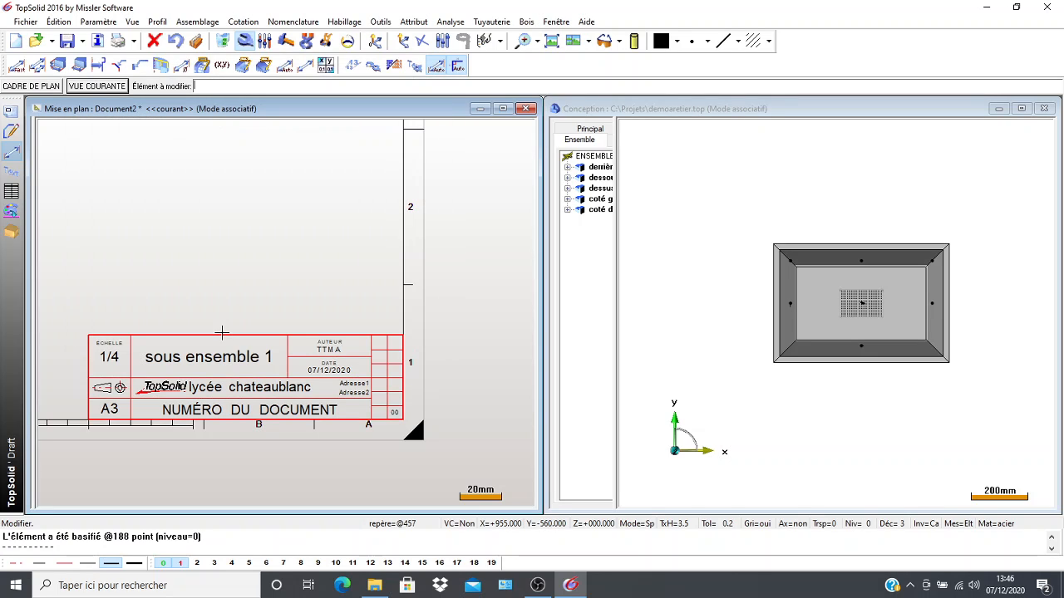
# Delete the TopSolid logo, the document number text and both address lines from the title block.
pyautogui.click(224, 43)
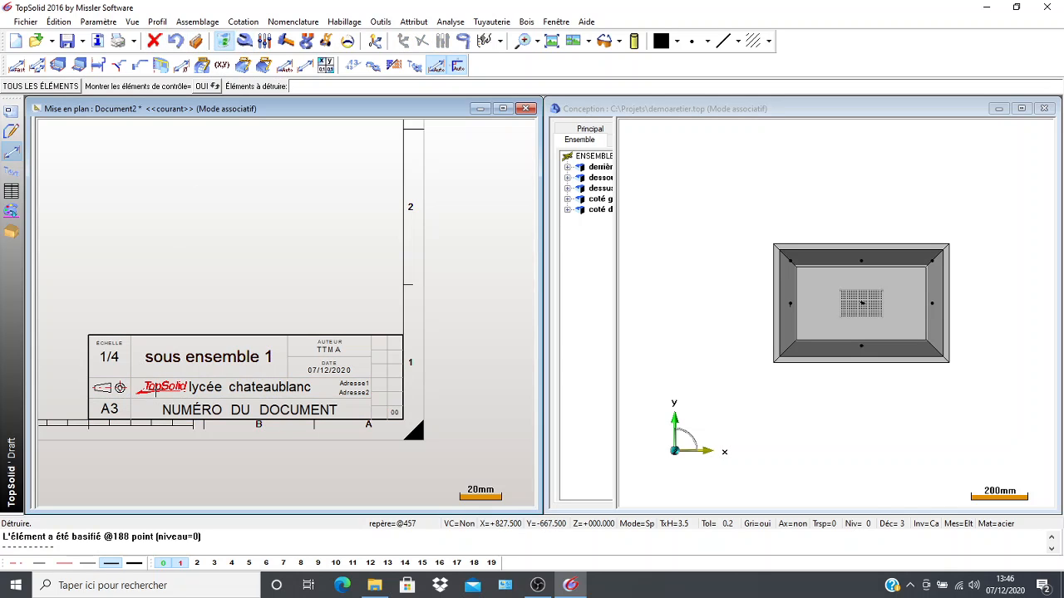
pyautogui.click(156, 388)
pyautogui.click(171, 409)
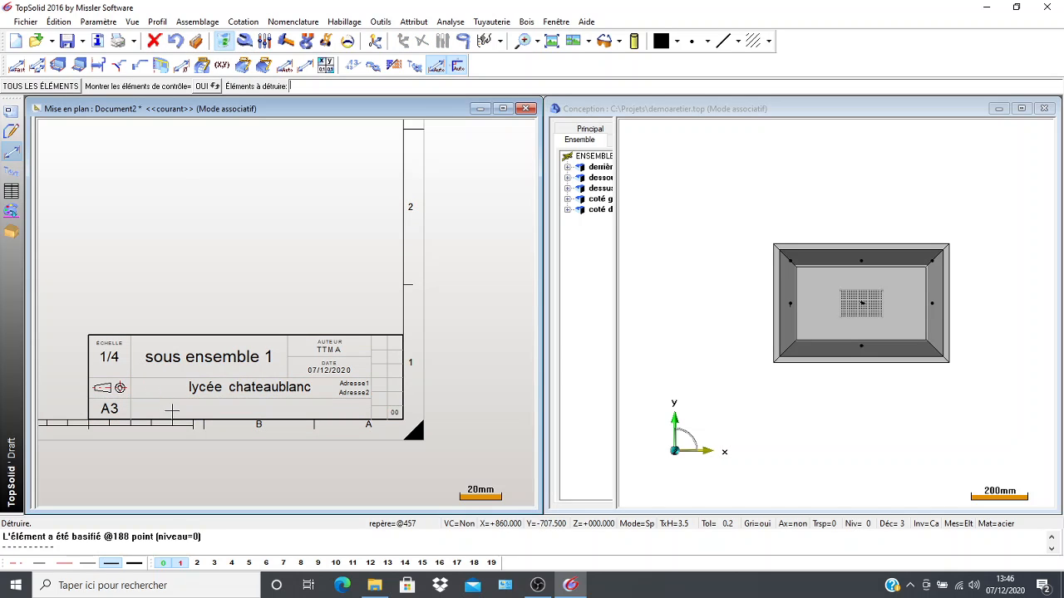
pyautogui.click(353, 392)
pyautogui.click(353, 383)
pyautogui.scroll(-5, 159, 398)
pyautogui.moveTo(130, 395); pyautogui.dragTo(326, 450, button='middle')
pyautogui.scroll(-1, 188, 361)
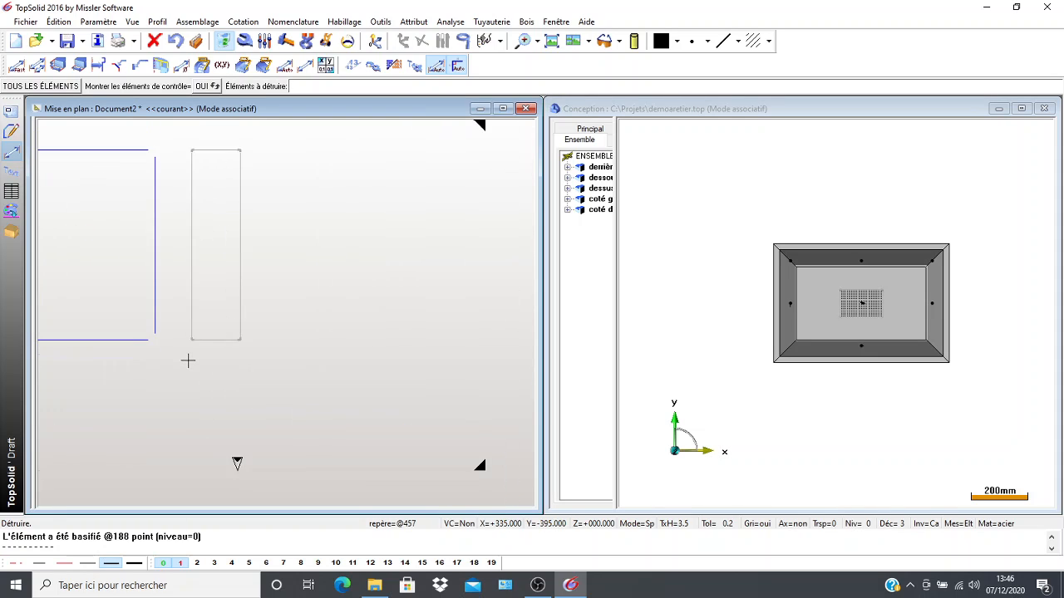
pyautogui.scroll(-2, 188, 361)
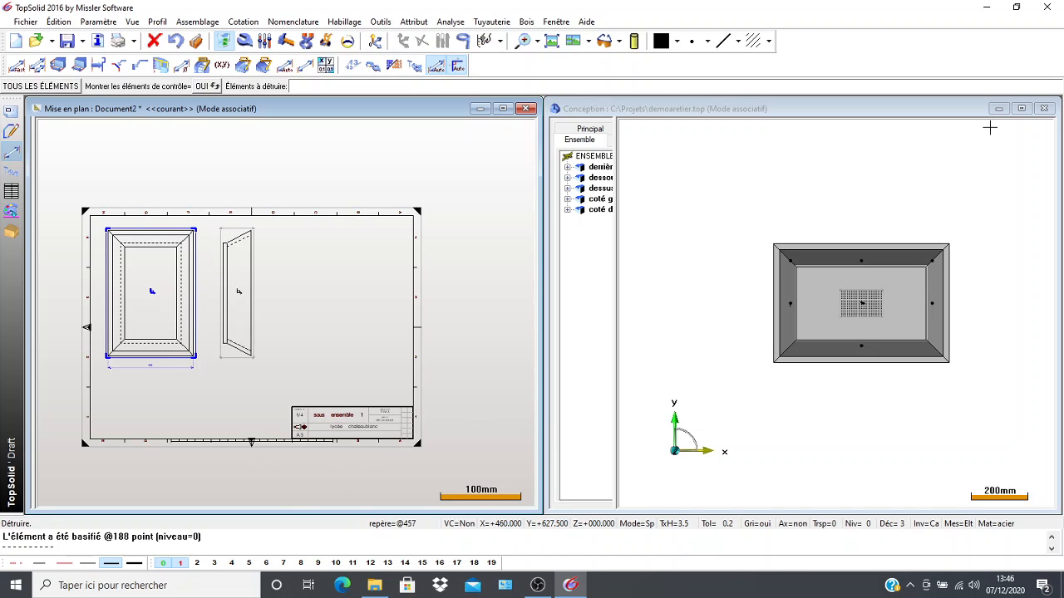
# Switch to the demoaretier.top design document, maximize its window and collapse the assembly tree.
pyautogui.moveTo(962, 115); pyautogui.dragTo(898, 116)
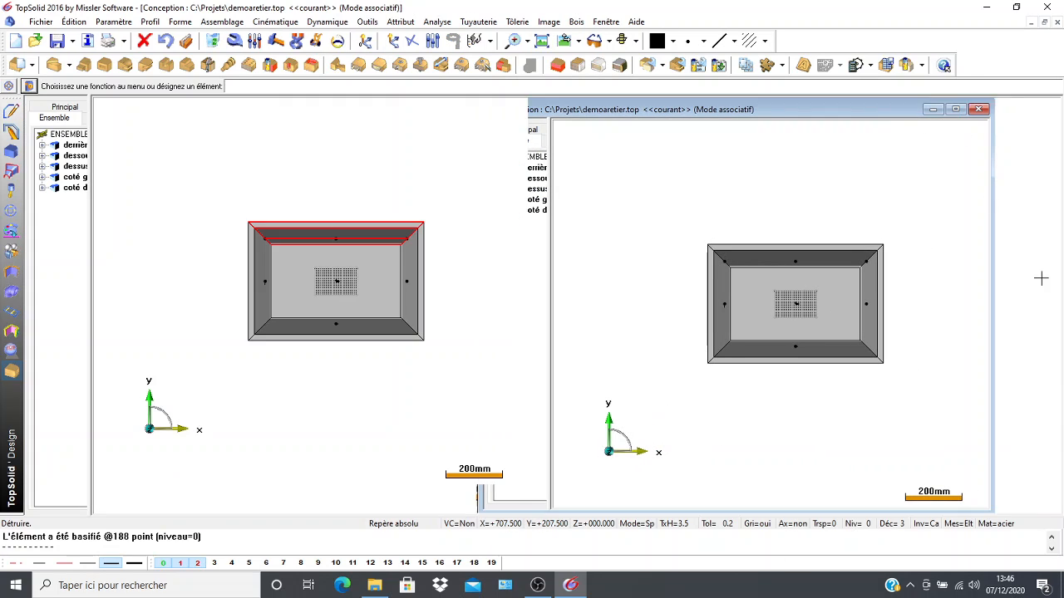
pyautogui.click(954, 109)
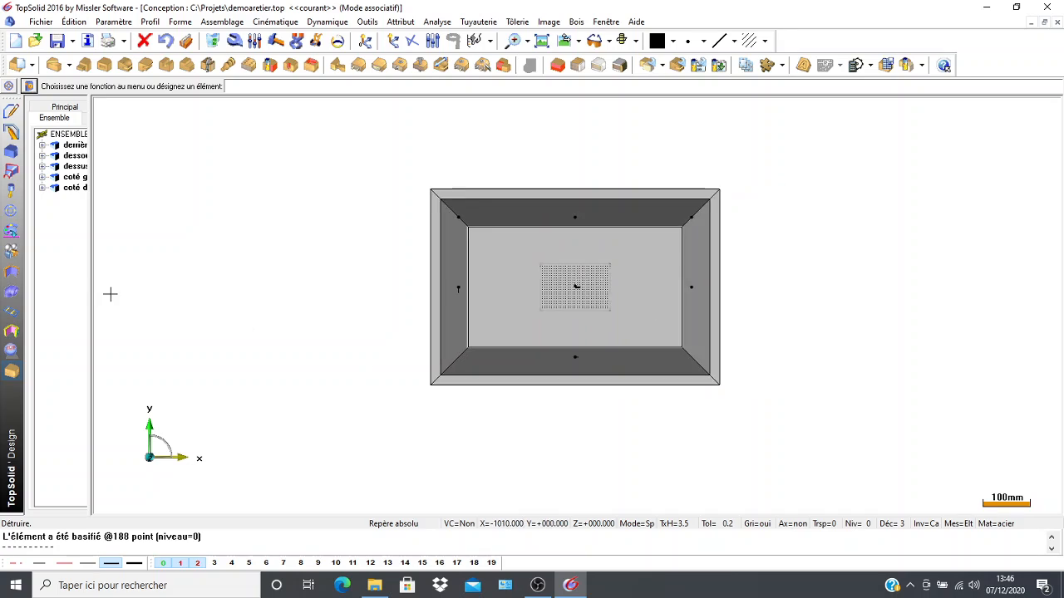
pyautogui.scroll(-2, 110, 293)
pyautogui.moveTo(197, 316); pyautogui.dragTo(325, 316, button='middle')
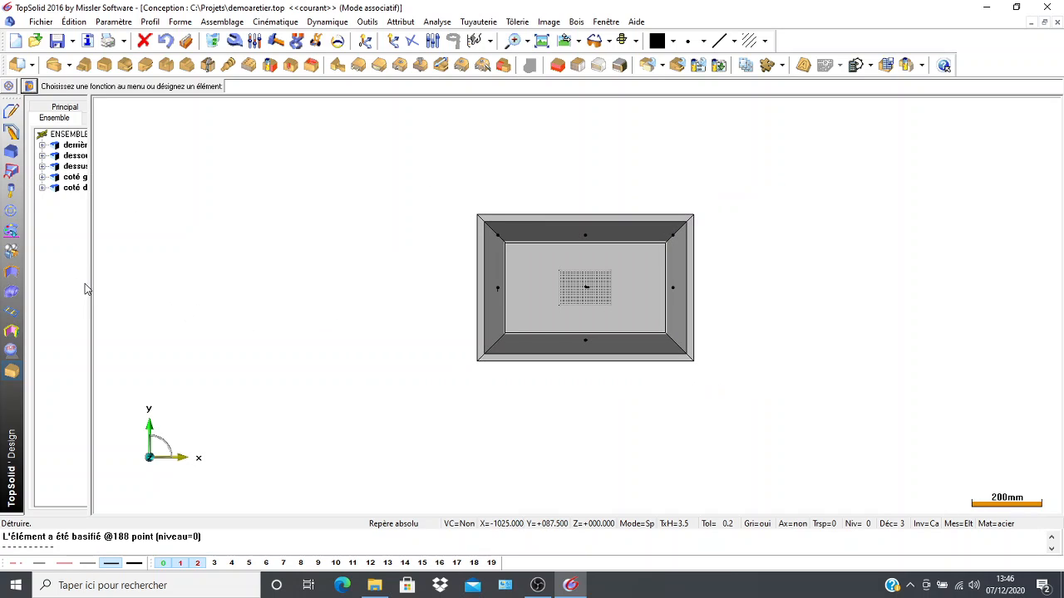
pyautogui.moveTo(91, 281); pyautogui.dragTo(25, 299)
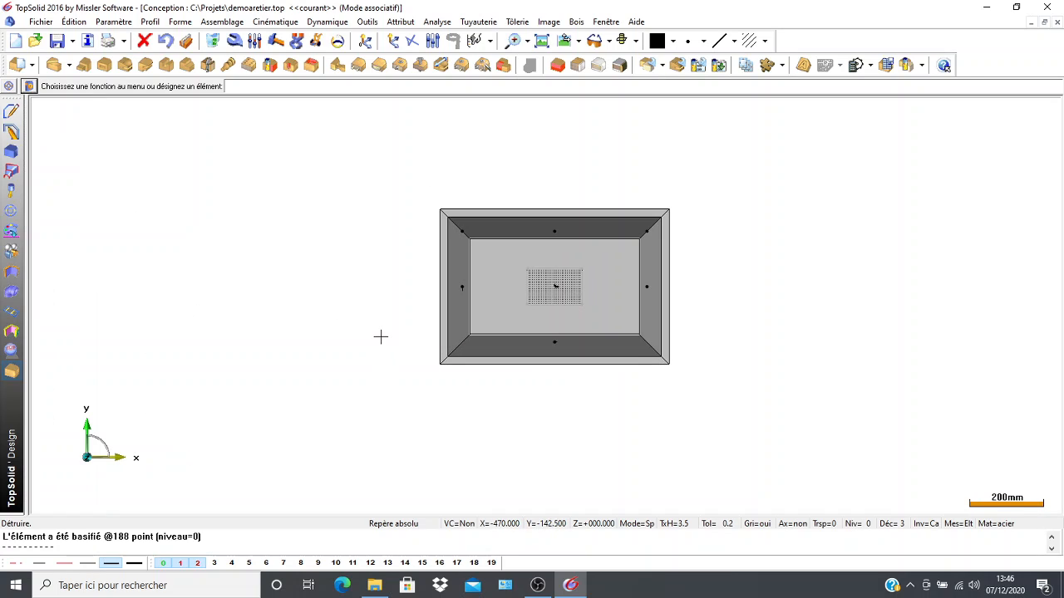
pyautogui.scroll(-1, 381, 337)
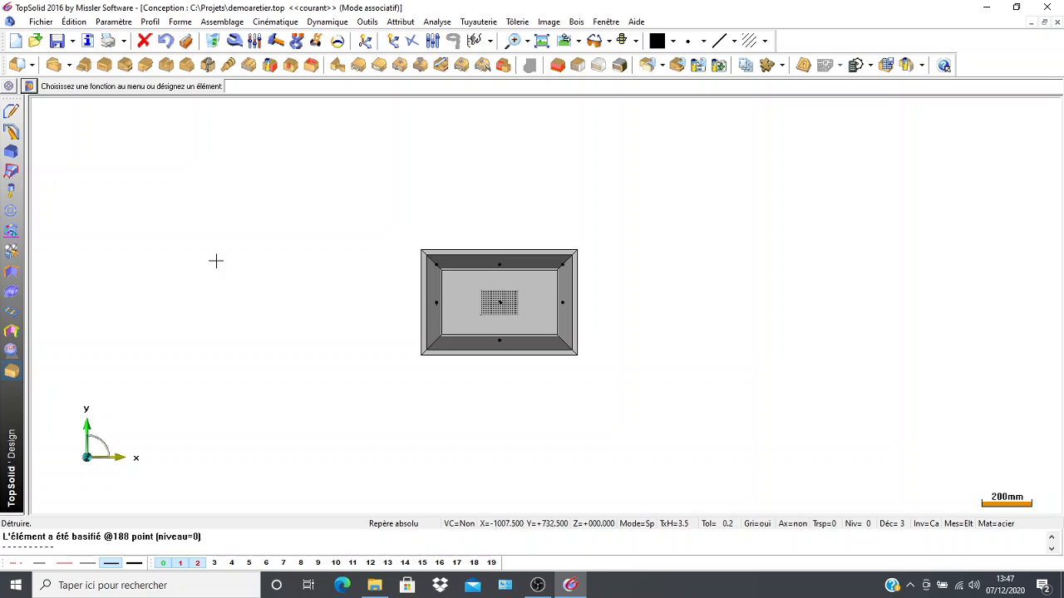
# Try to create an exploded view of the open assembly in a new Associatif A3 Horizontal draft, and close that draft.
pyautogui.click(210, 22)
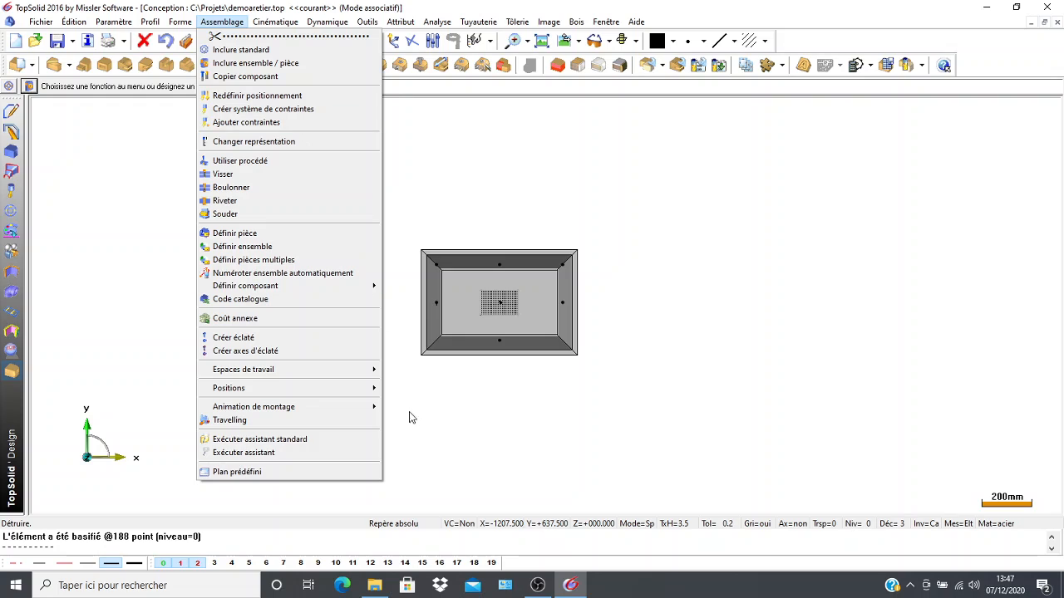
pyautogui.click(285, 338)
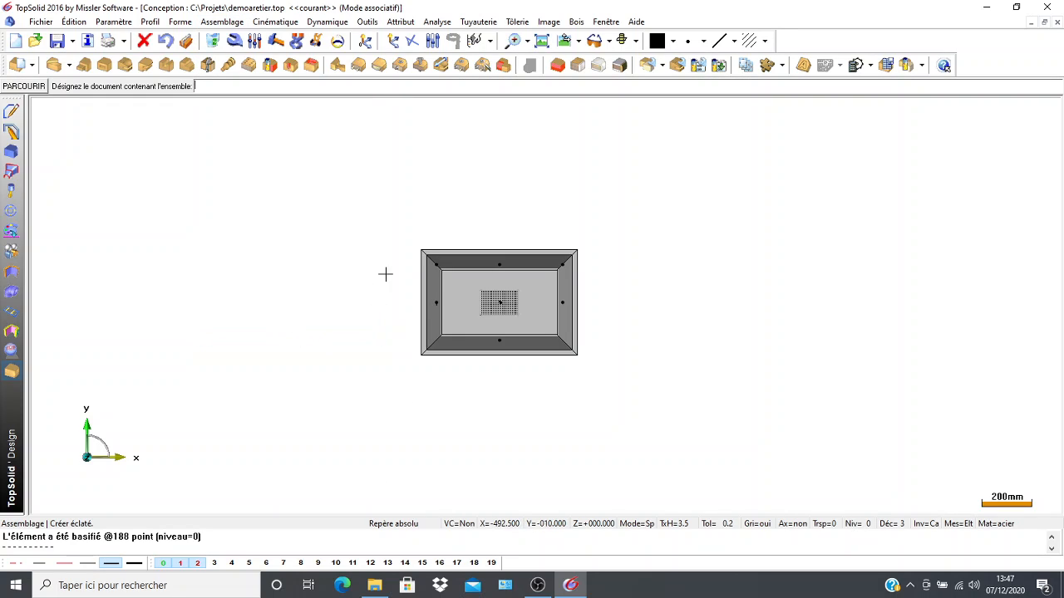
pyautogui.click(584, 360)
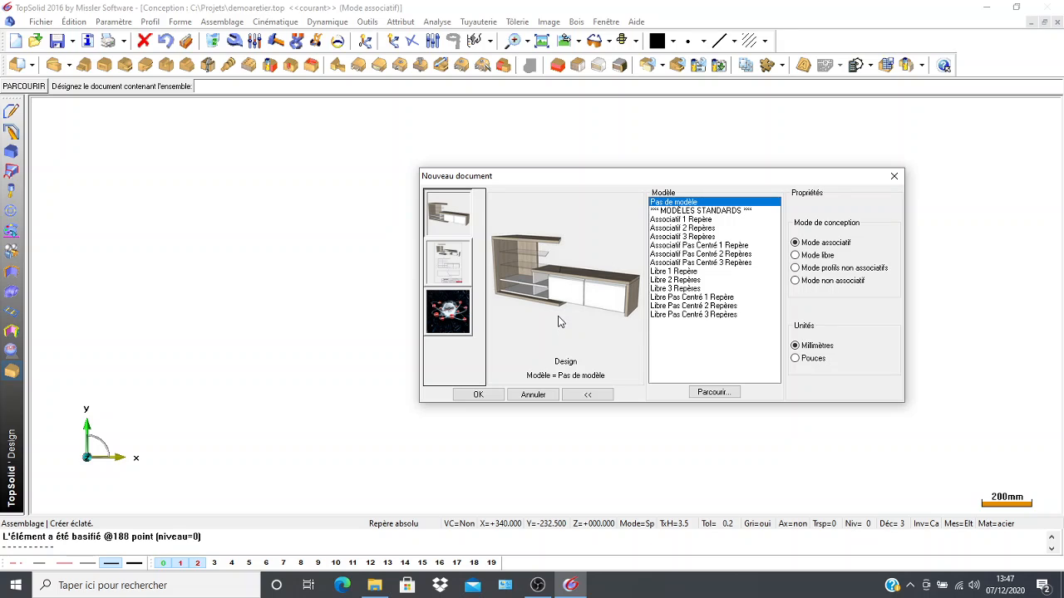
pyautogui.click(445, 277)
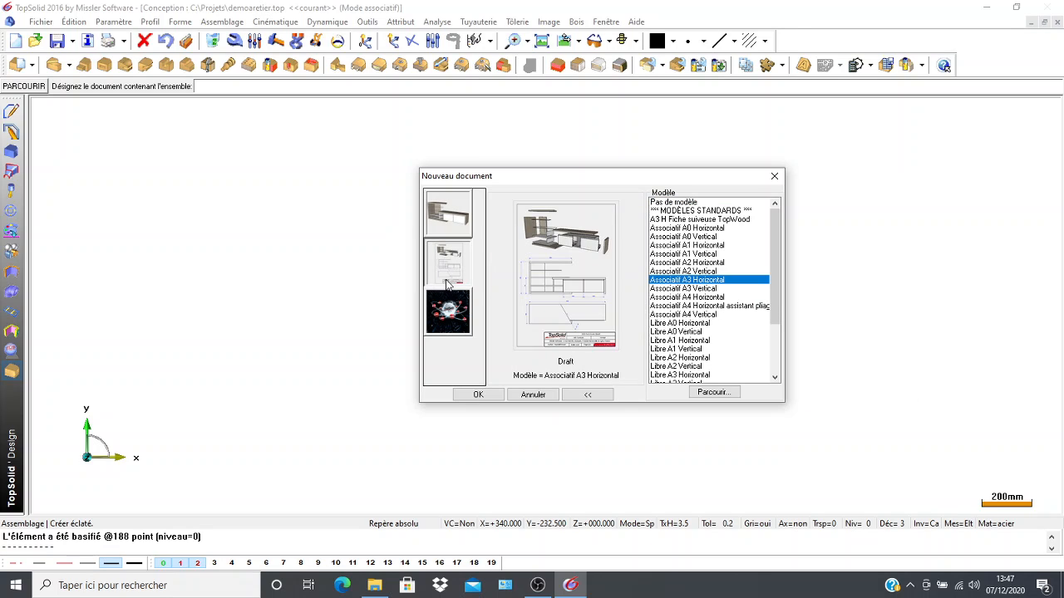
pyautogui.click(471, 394)
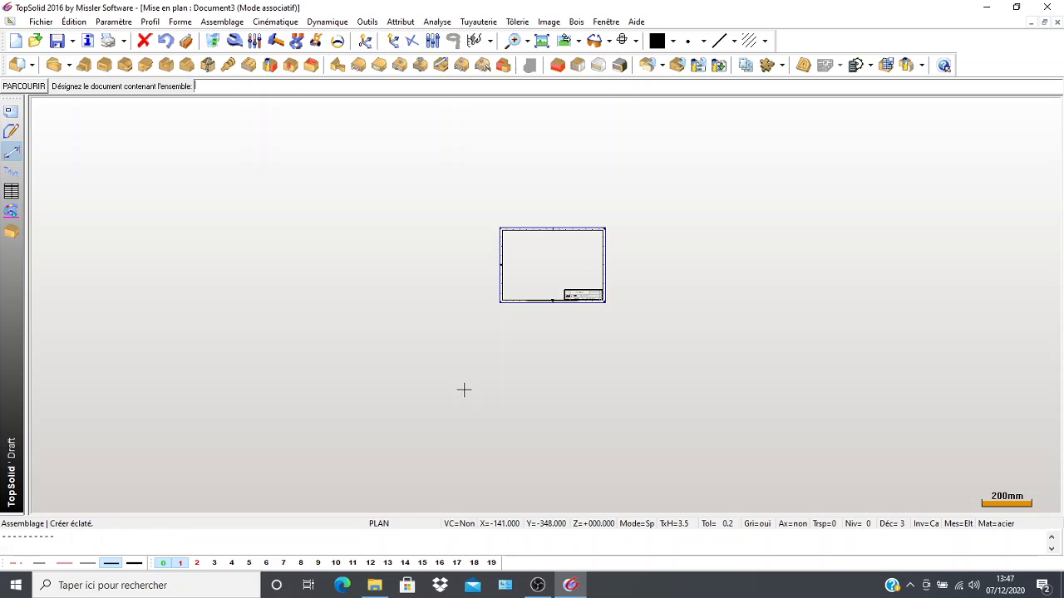
pyautogui.click(1057, 22)
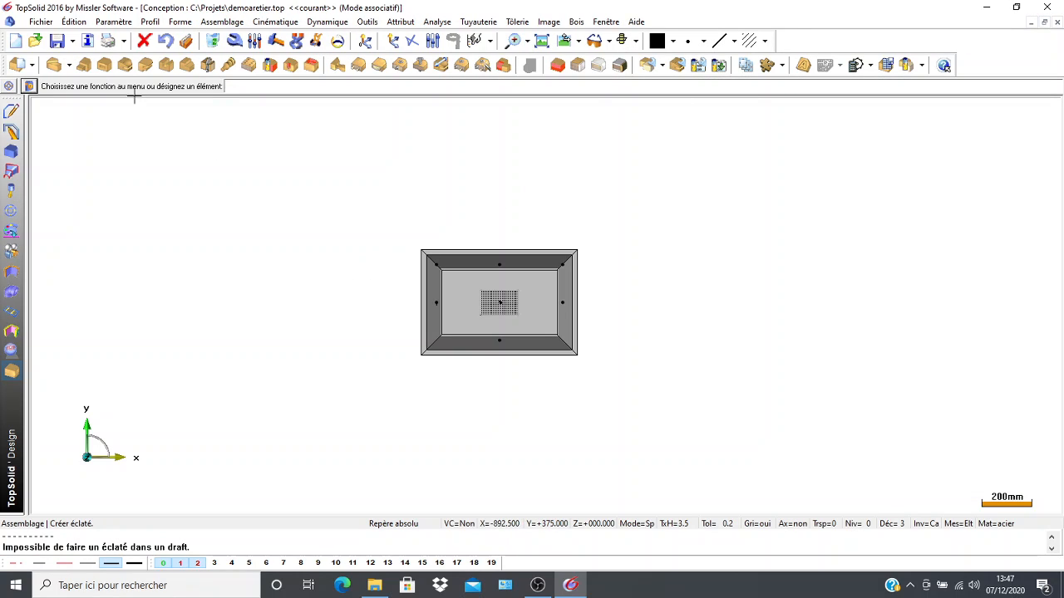
# Try to create an exploded view from the demoaretier file in another Associatif A3 Horizontal draft, and close that draft.
pyautogui.click(218, 23)
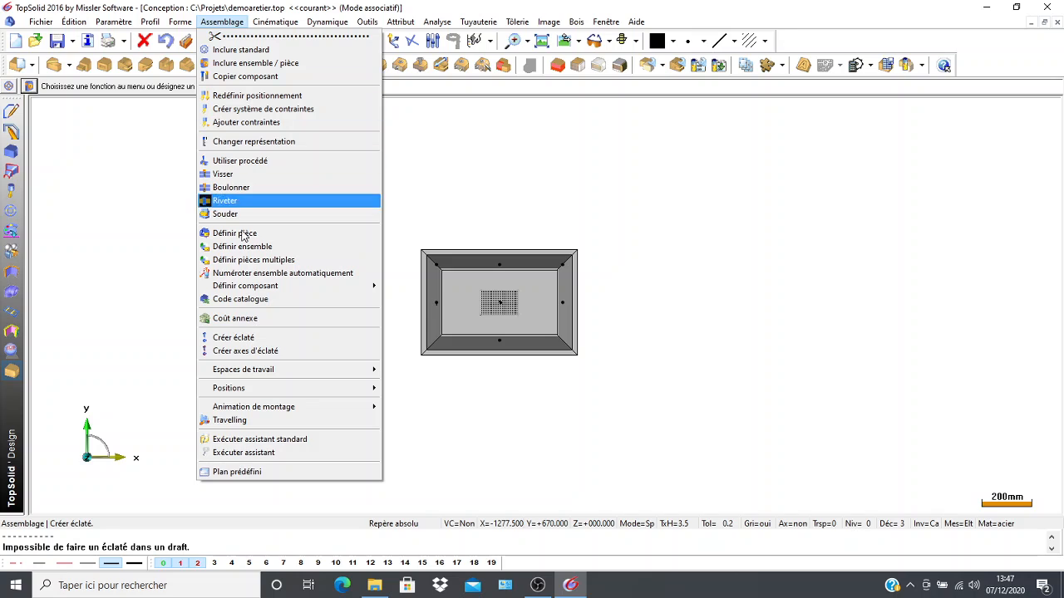
pyautogui.click(272, 337)
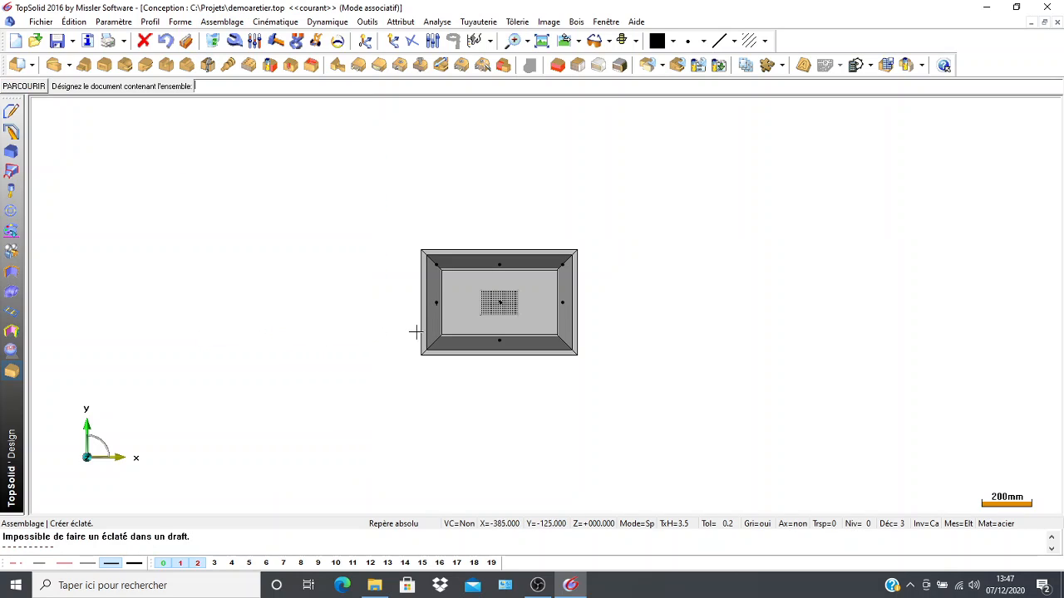
pyautogui.click(23, 87)
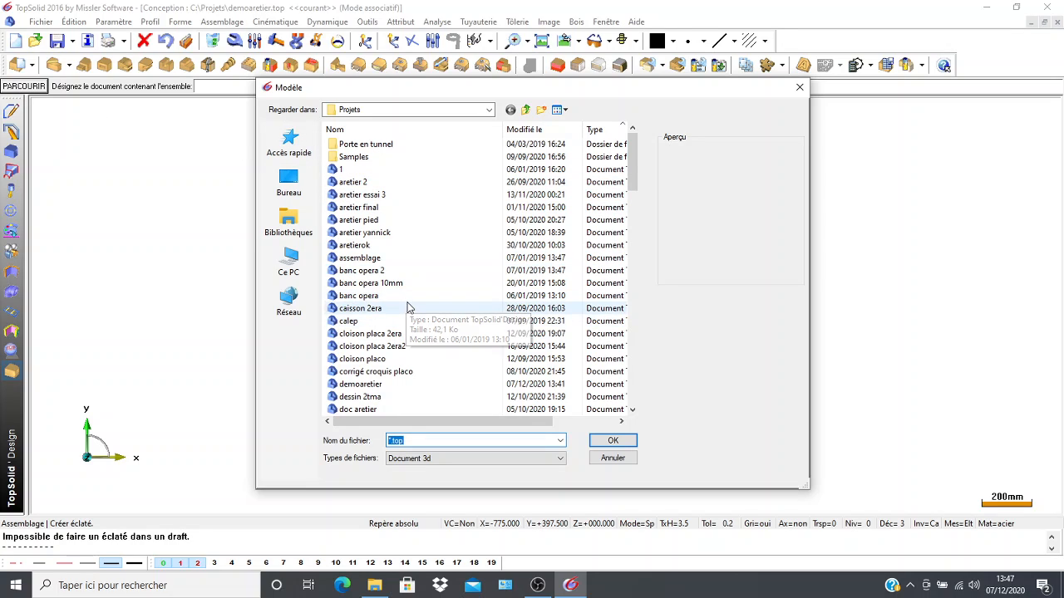
pyautogui.scroll(-2, 407, 307)
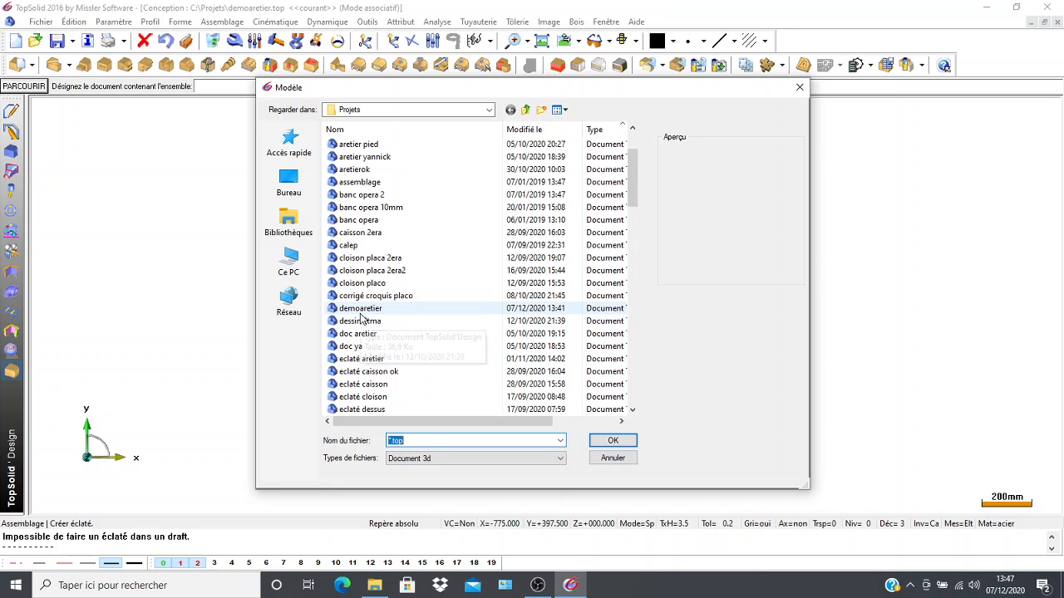
pyautogui.click(360, 311)
pyautogui.click(613, 443)
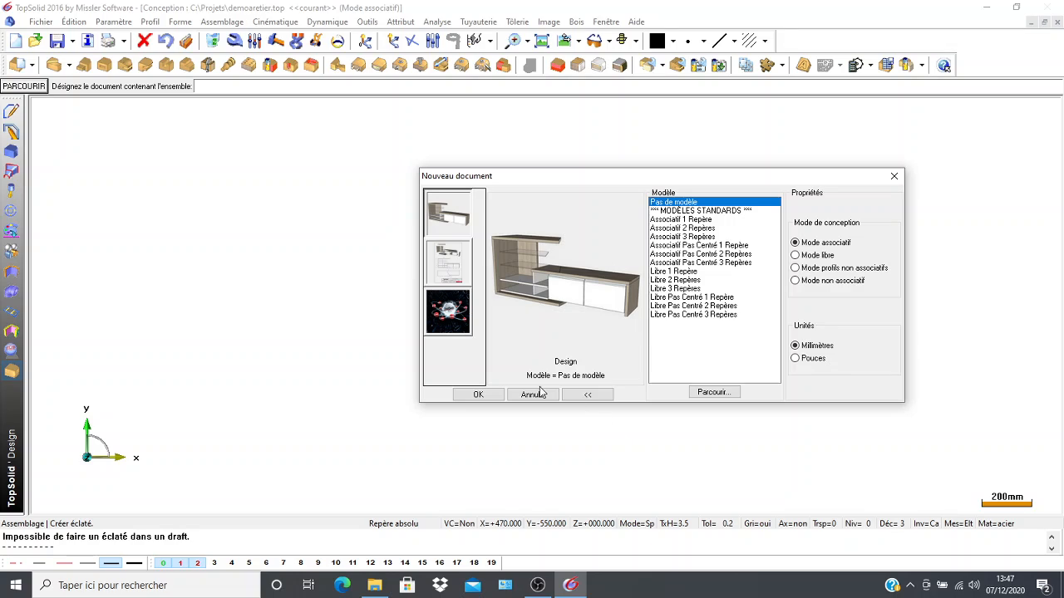
pyautogui.click(448, 277)
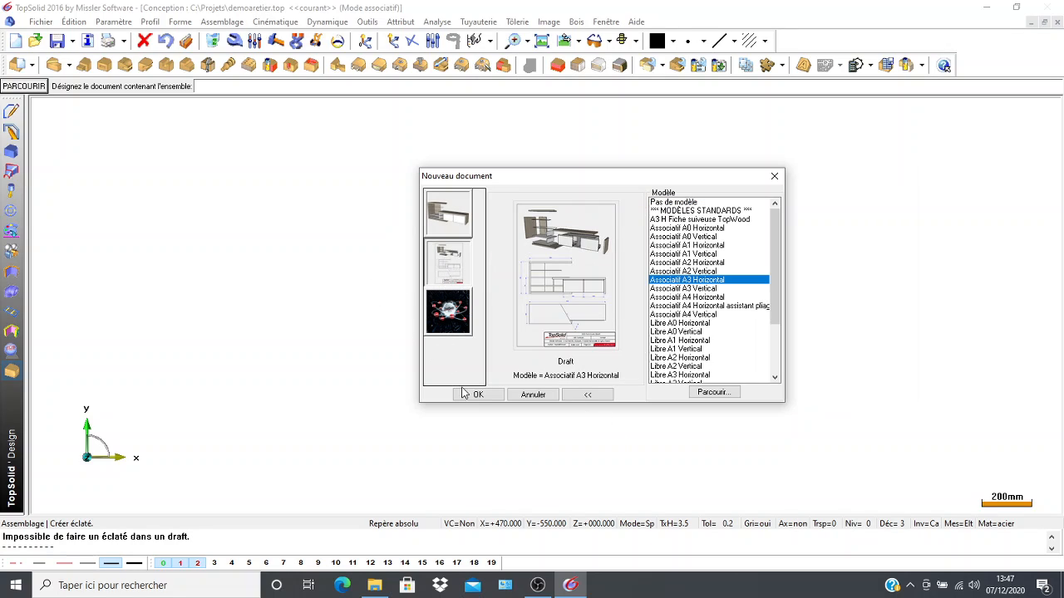
pyautogui.click(471, 393)
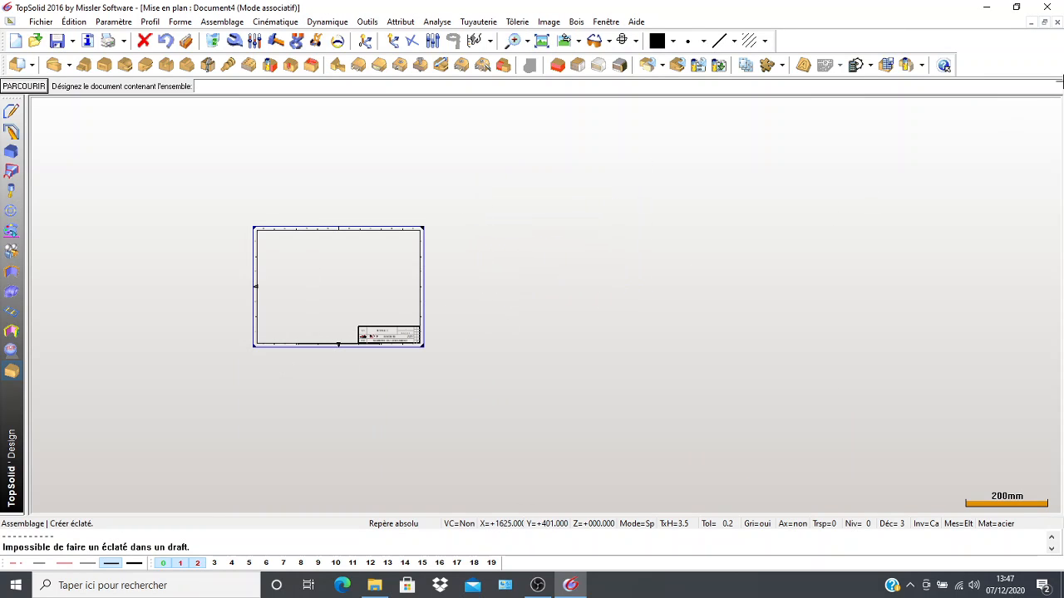
pyautogui.click(1056, 23)
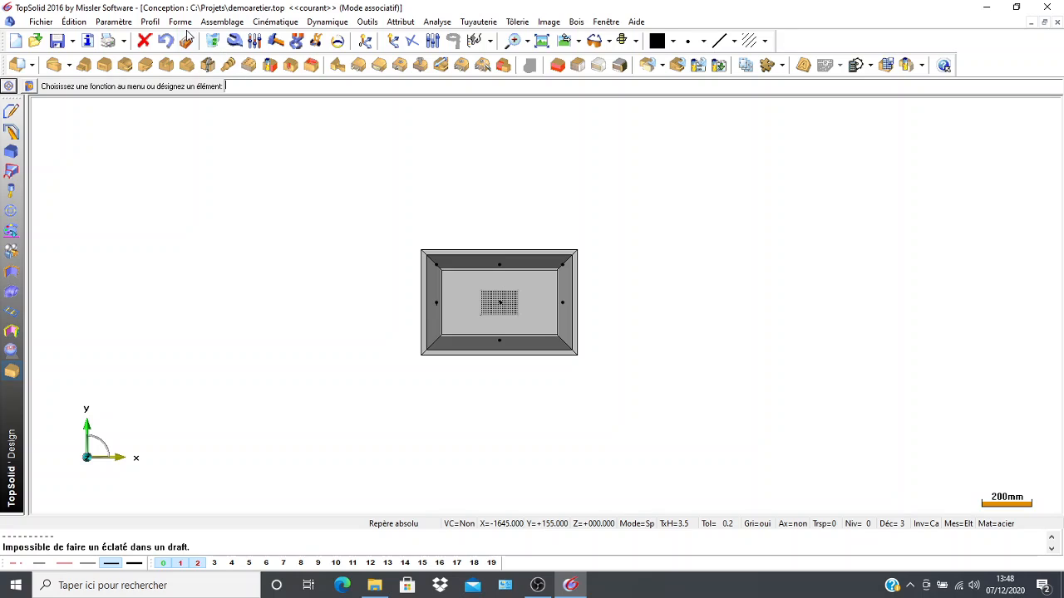
# Start an exploded view of the box assembly in a new Design document without a template, in associative mode and millimetres.
pyautogui.click(222, 22)
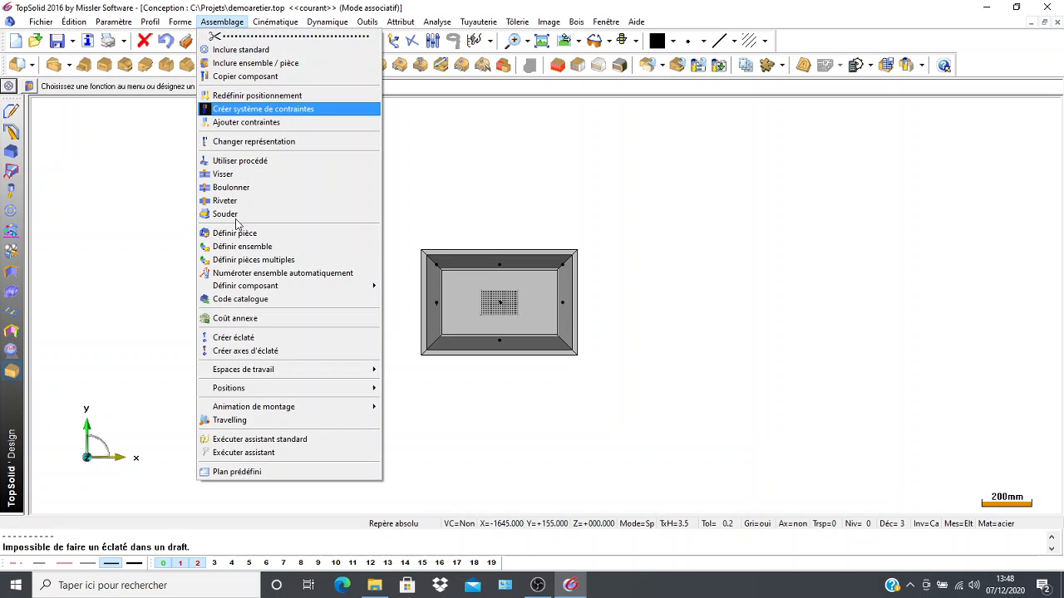
pyautogui.click(245, 341)
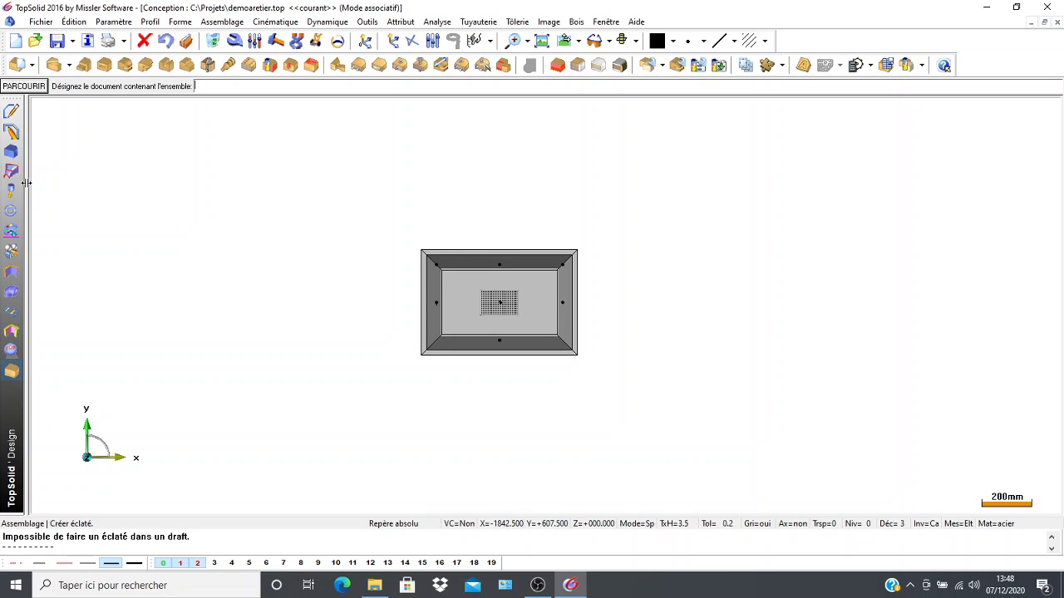
pyautogui.moveTo(27, 189); pyautogui.dragTo(172, 222)
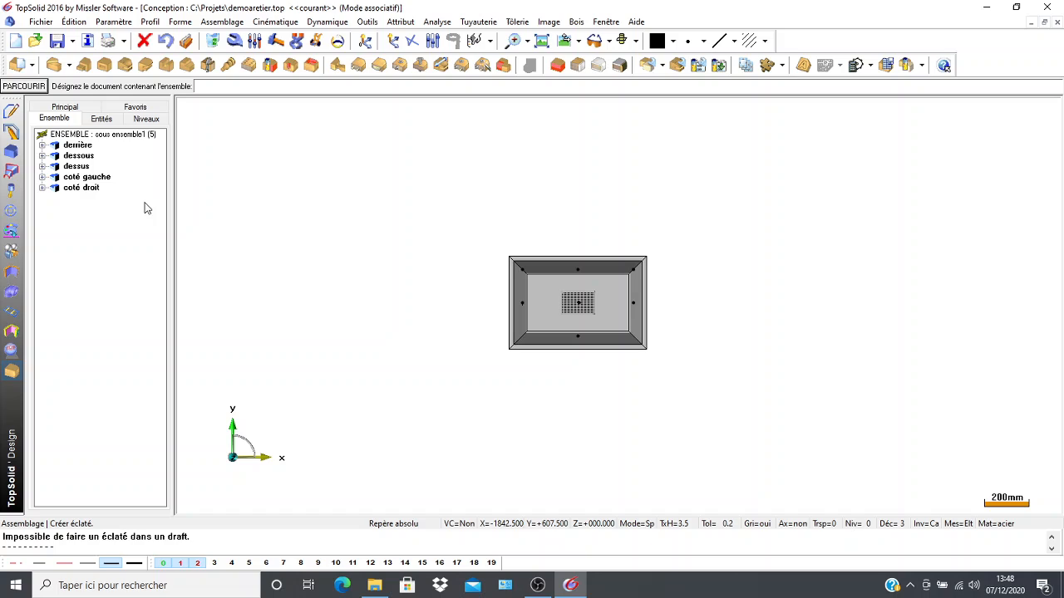
pyautogui.click(70, 135)
pyautogui.doubleClick(71, 135)
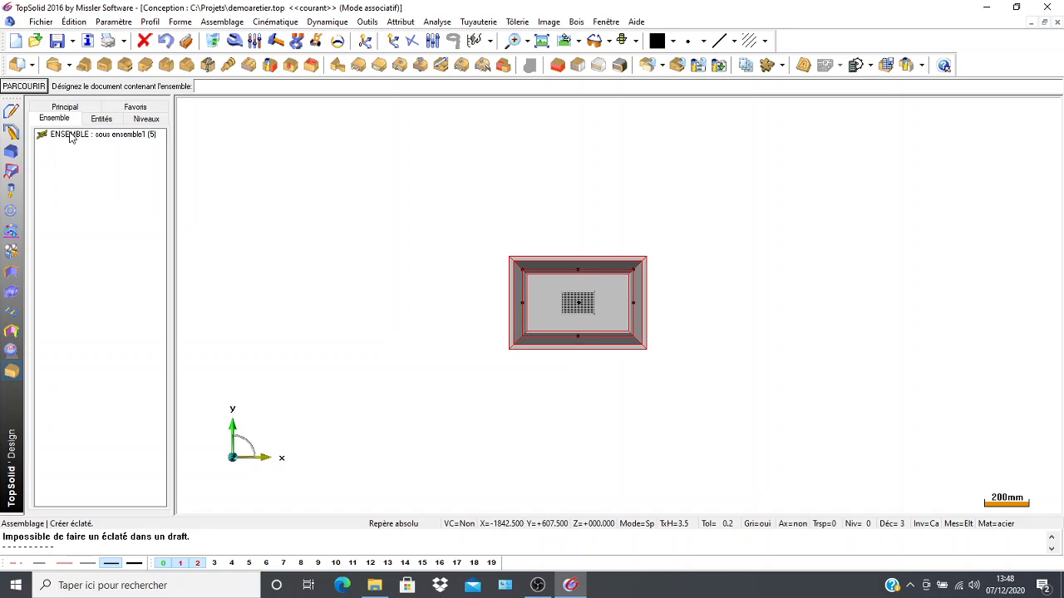
pyautogui.doubleClick(71, 135)
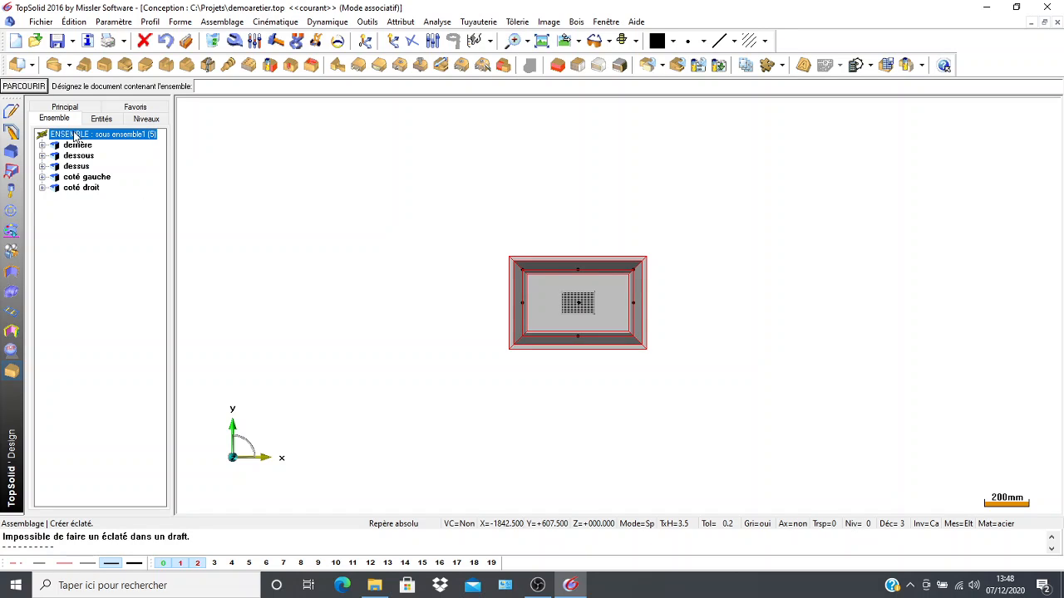
pyautogui.click(509, 307)
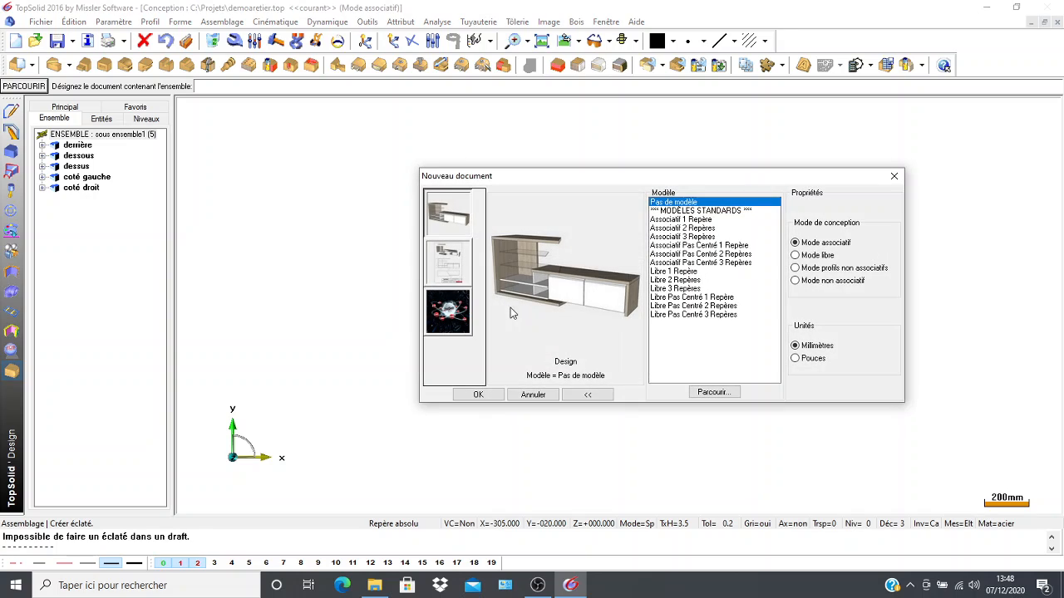
pyautogui.click(479, 395)
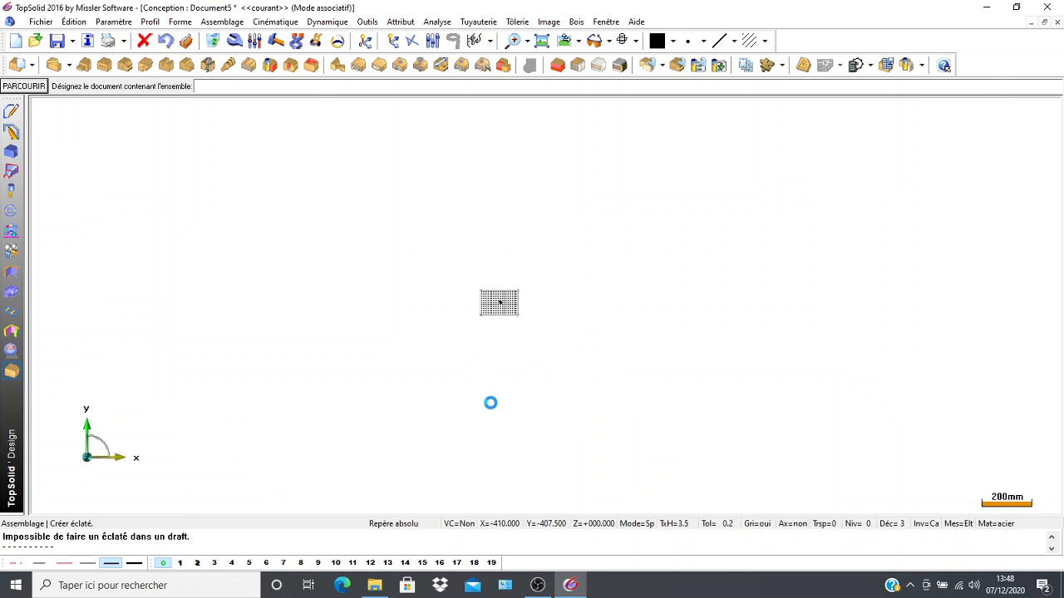
# Set the explosion type of the box assembly to ÉCLATEMENT SPHÉRIQUE.
pyautogui.scroll(-5, 390, 302)
pyautogui.moveTo(337, 296); pyautogui.dragTo(277, 276, button='middle')
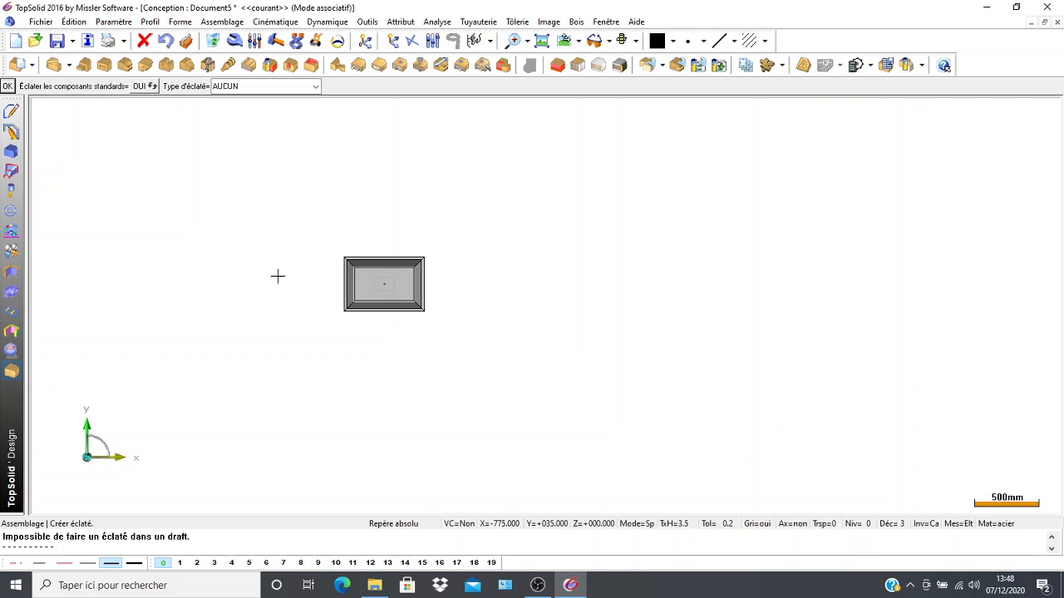
pyautogui.scroll(-3, 306, 287)
pyautogui.scroll(3, 225, 240)
pyautogui.scroll(3, 294, 305)
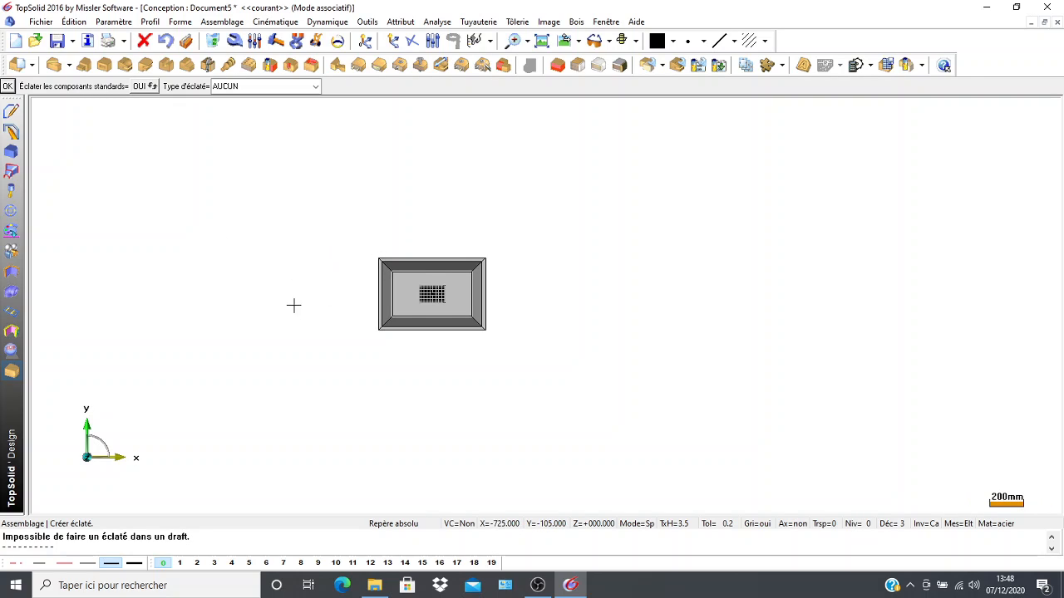
pyautogui.scroll(4, 294, 305)
pyautogui.moveTo(278, 301); pyautogui.dragTo(278, 372, button='middle')
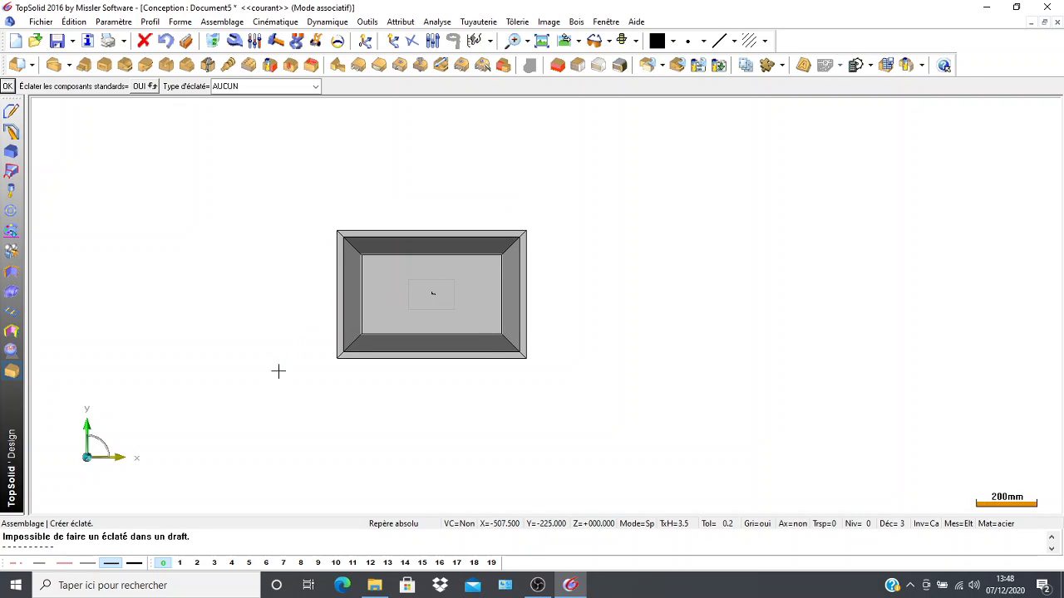
pyautogui.click(315, 89)
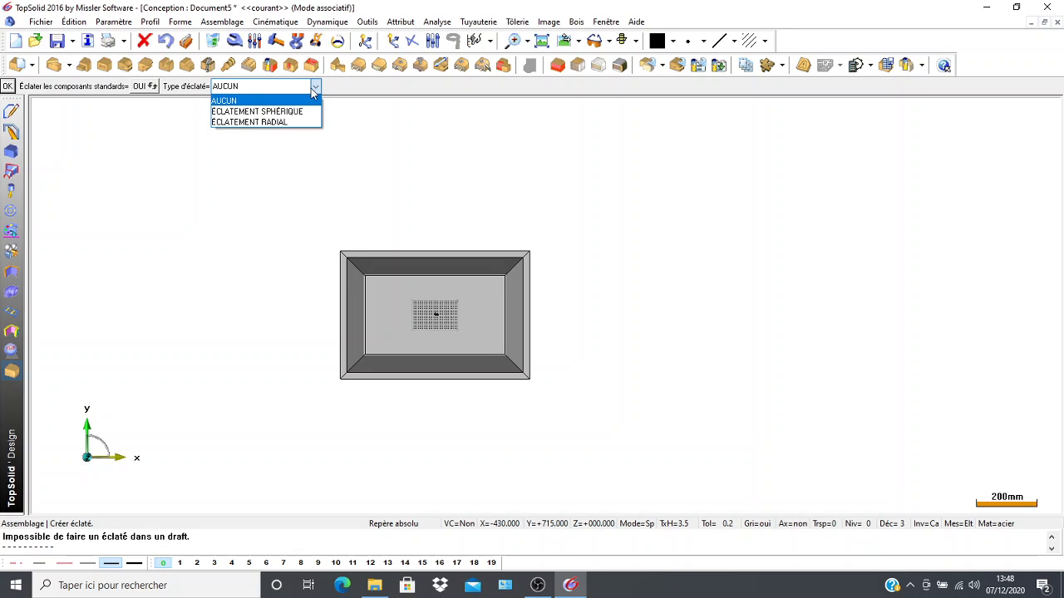
pyautogui.click(295, 112)
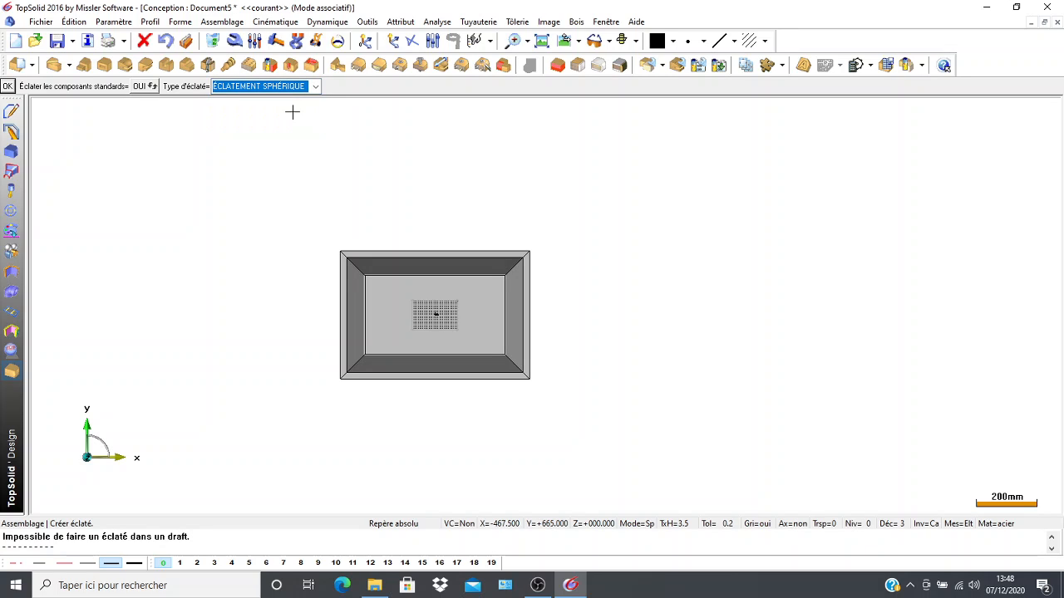
# Generate the spherical explosion of the box with coefficient 1.5, centred on the origin in the middle of the base panel.
pyautogui.click(8, 87)
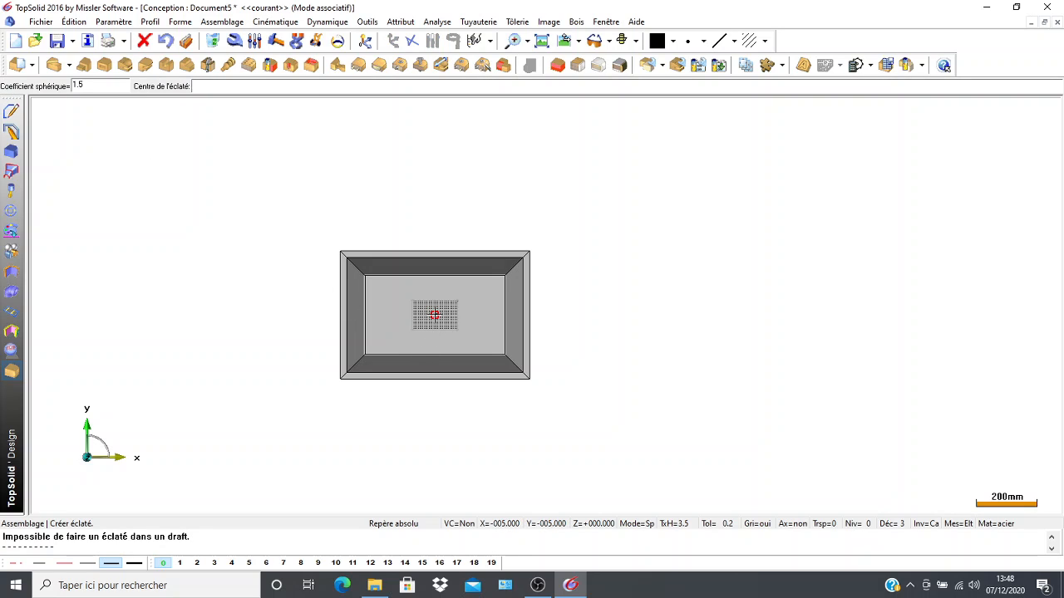
pyautogui.click(435, 314)
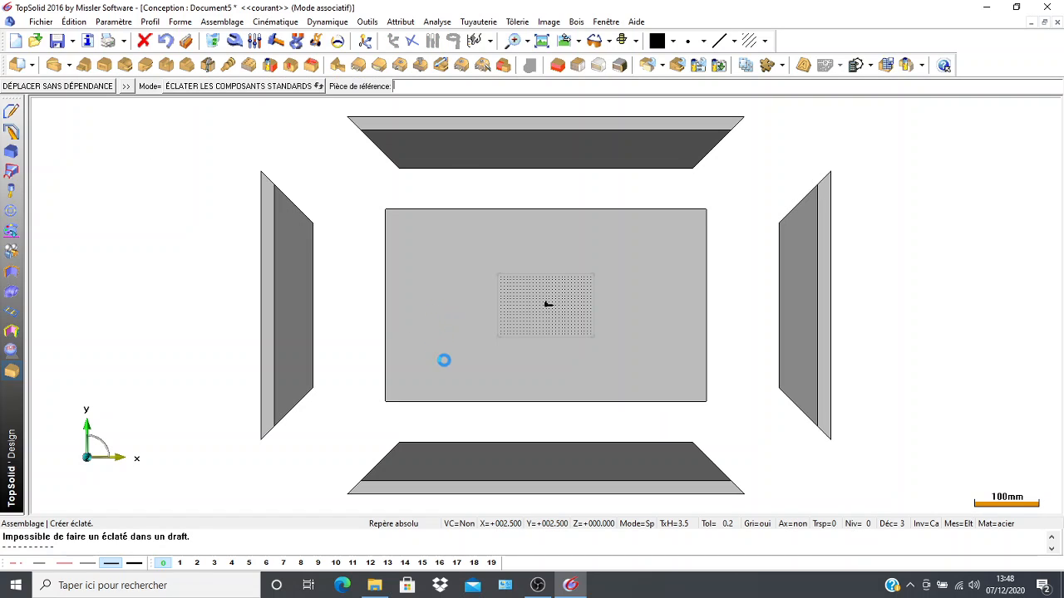
pyautogui.scroll(-2, 461, 320)
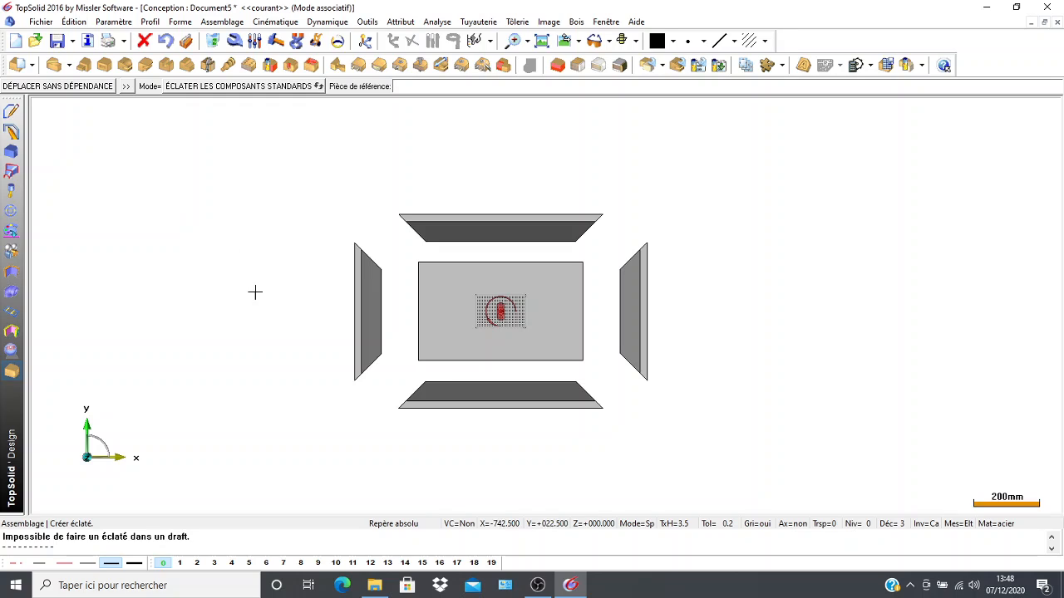
pyautogui.moveTo(259, 318); pyautogui.dragTo(287, 335, button='middle')
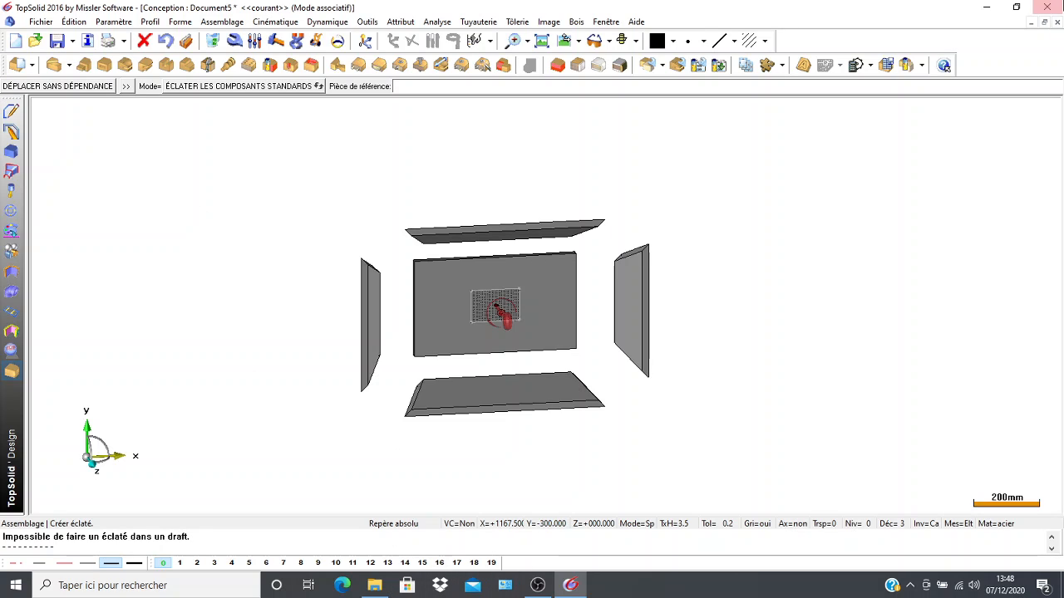
# Set the exploded-view document aside and bring the Document2 draft of the box to full size.
pyautogui.click(1044, 22)
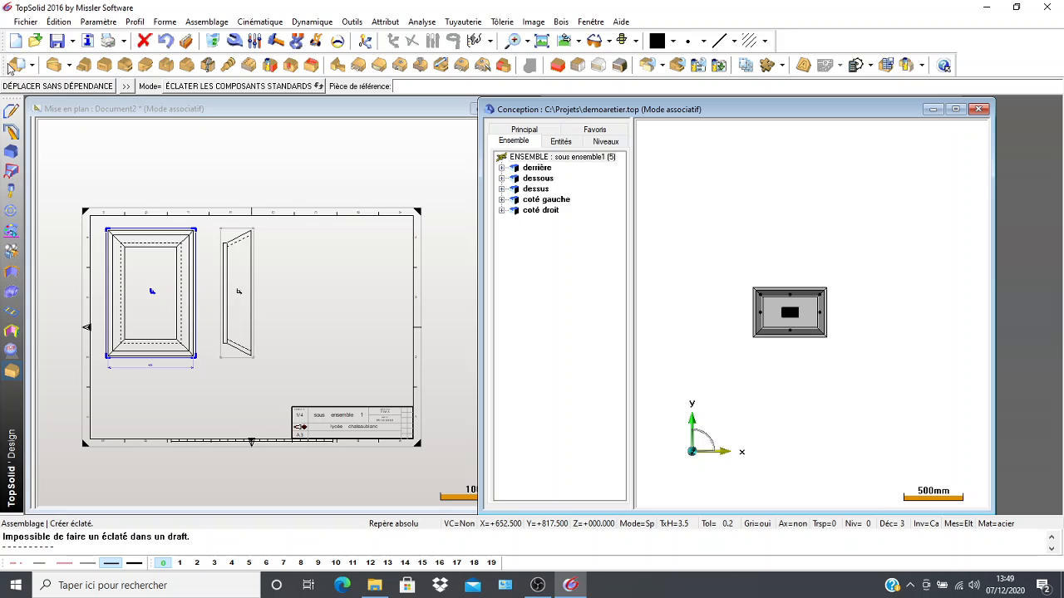
pyautogui.click(98, 113)
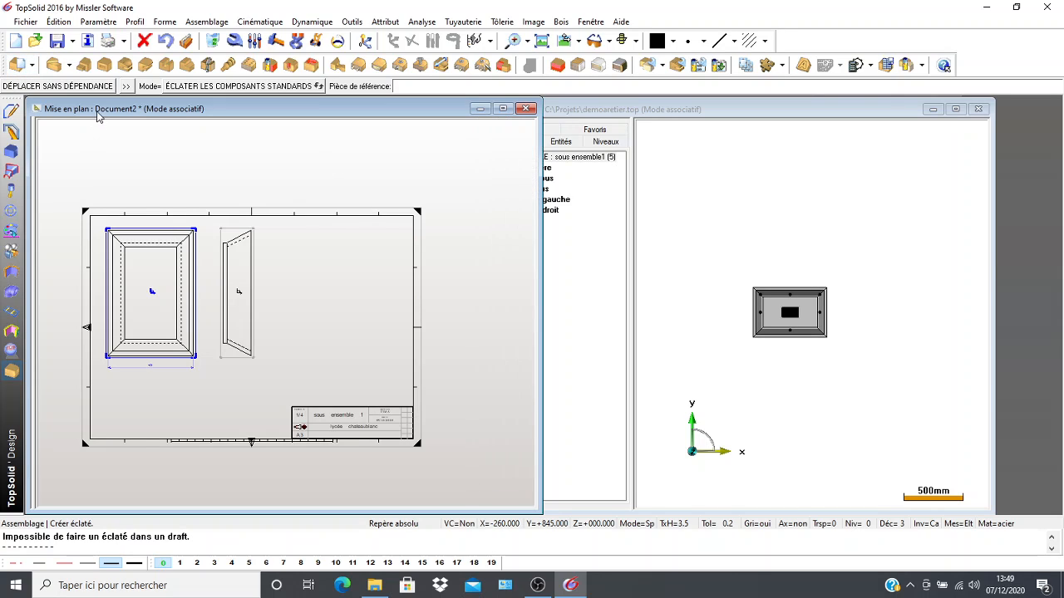
pyautogui.click(11, 110)
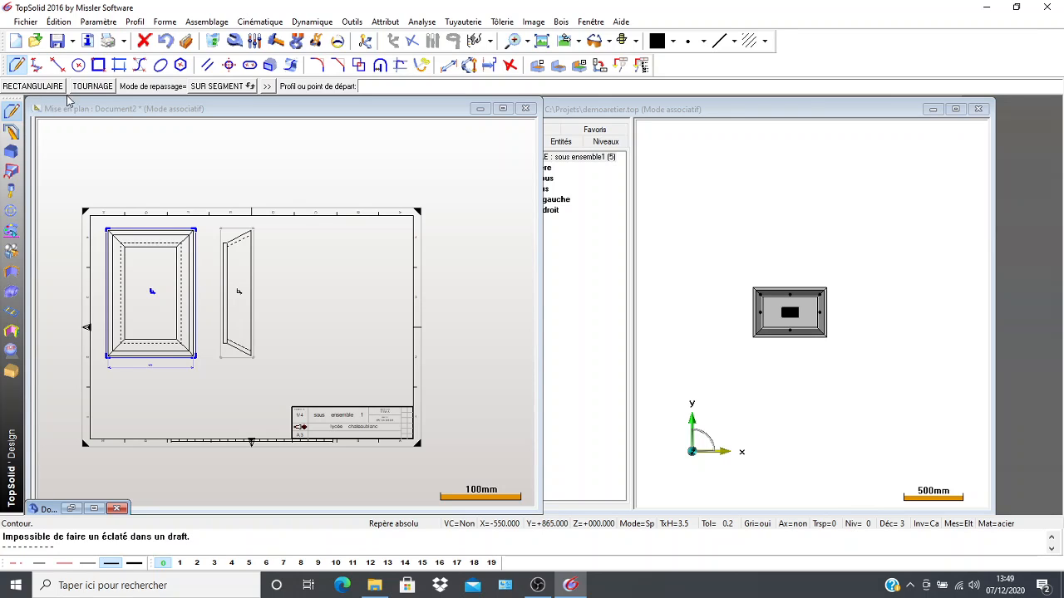
pyautogui.click(503, 109)
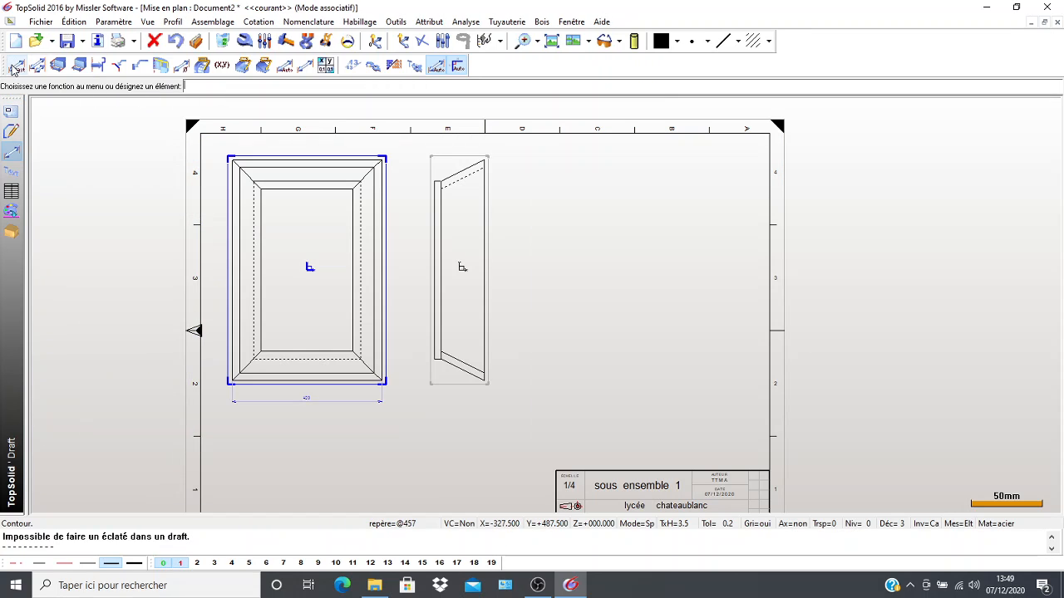
# Start a main view in the draft, using all the exploded parts in the Document5 design as the pieces to project.
pyautogui.click(12, 111)
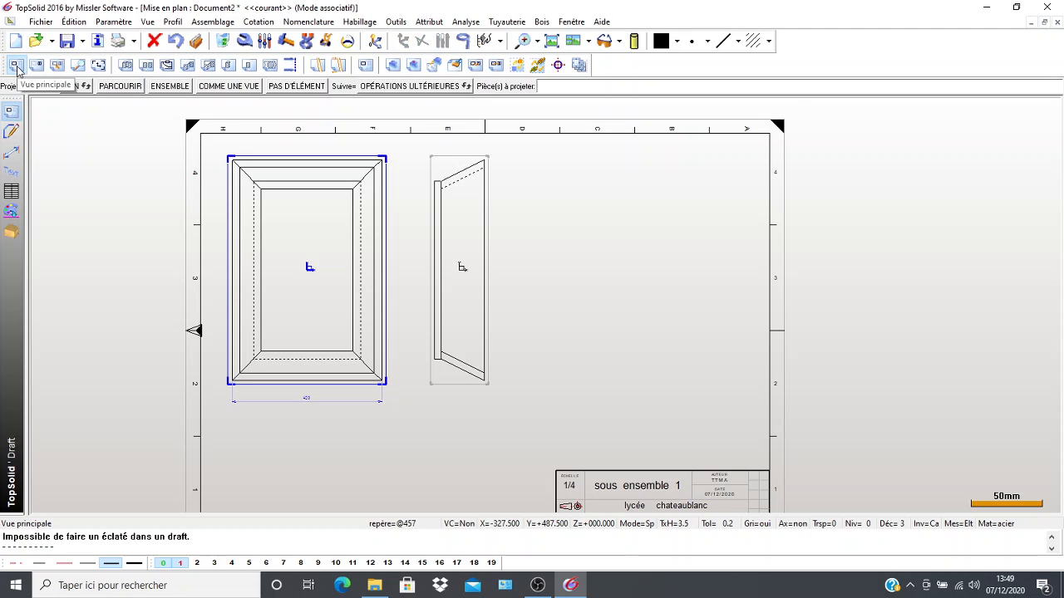
pyautogui.click(1032, 24)
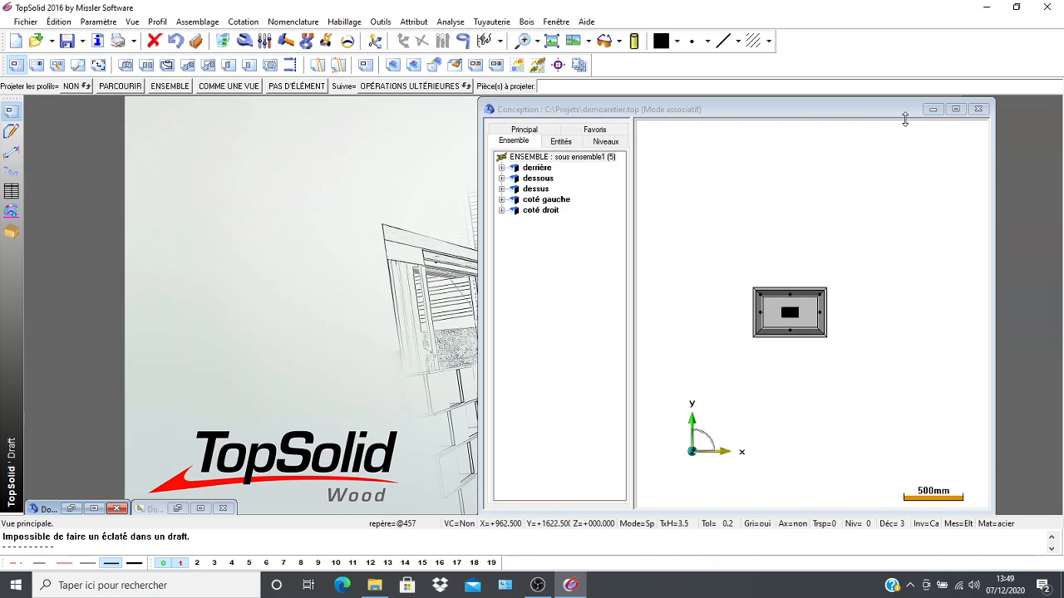
pyautogui.click(932, 109)
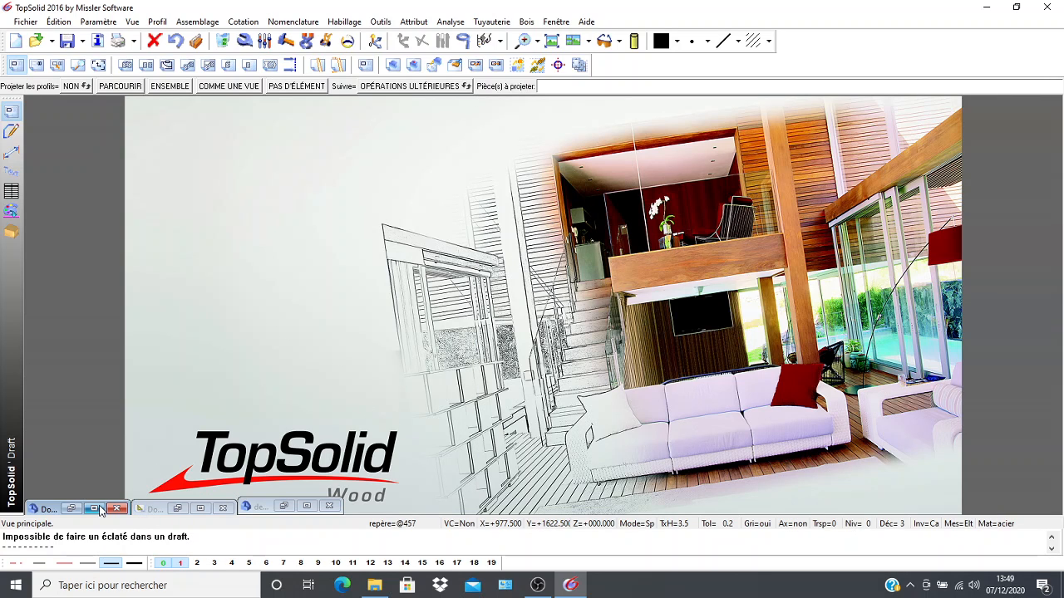
pyautogui.click(100, 510)
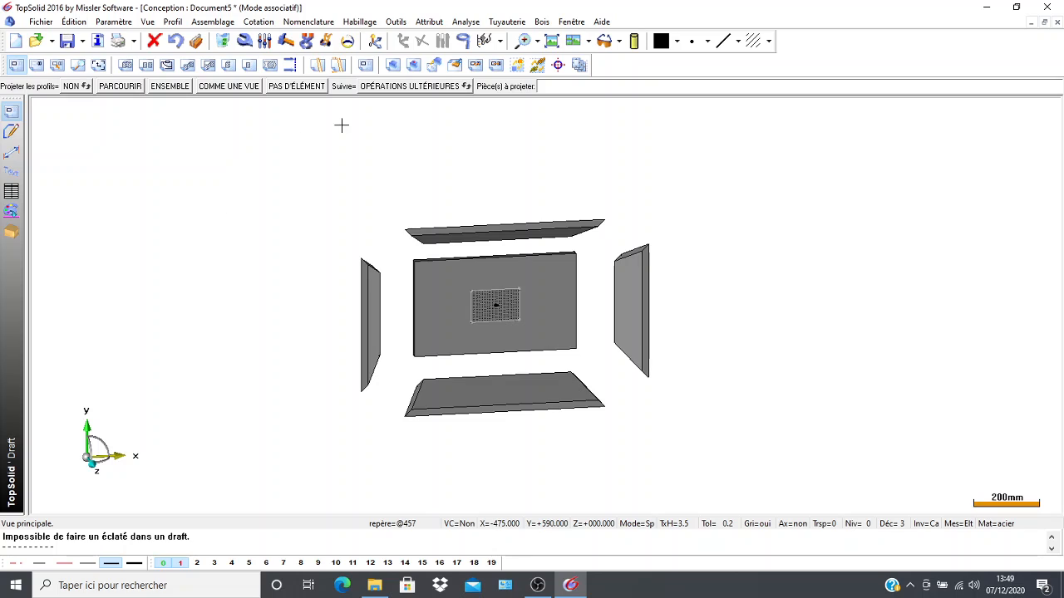
pyautogui.click(341, 125)
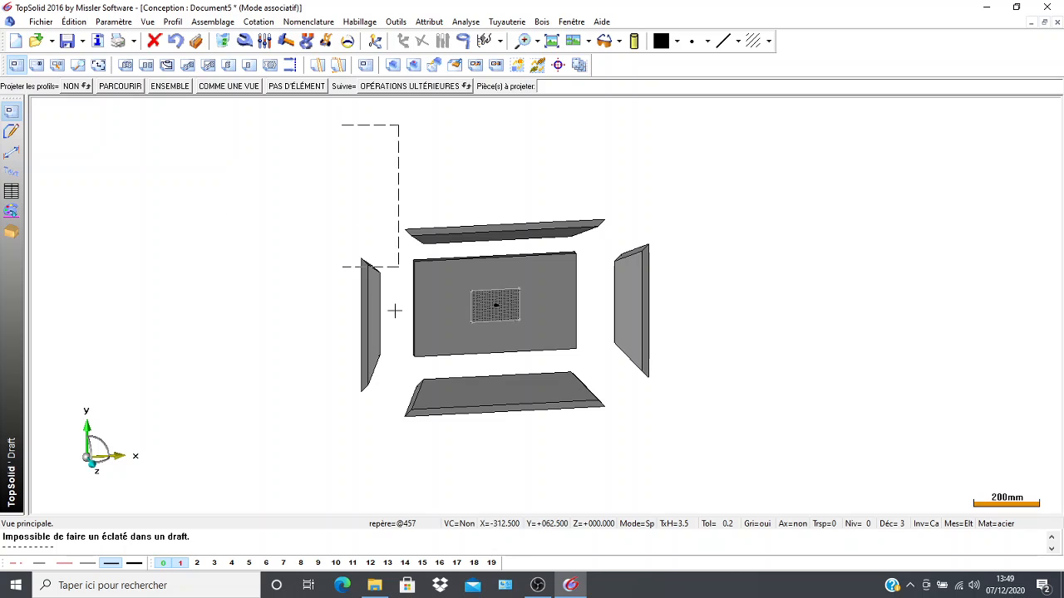
pyautogui.click(689, 477)
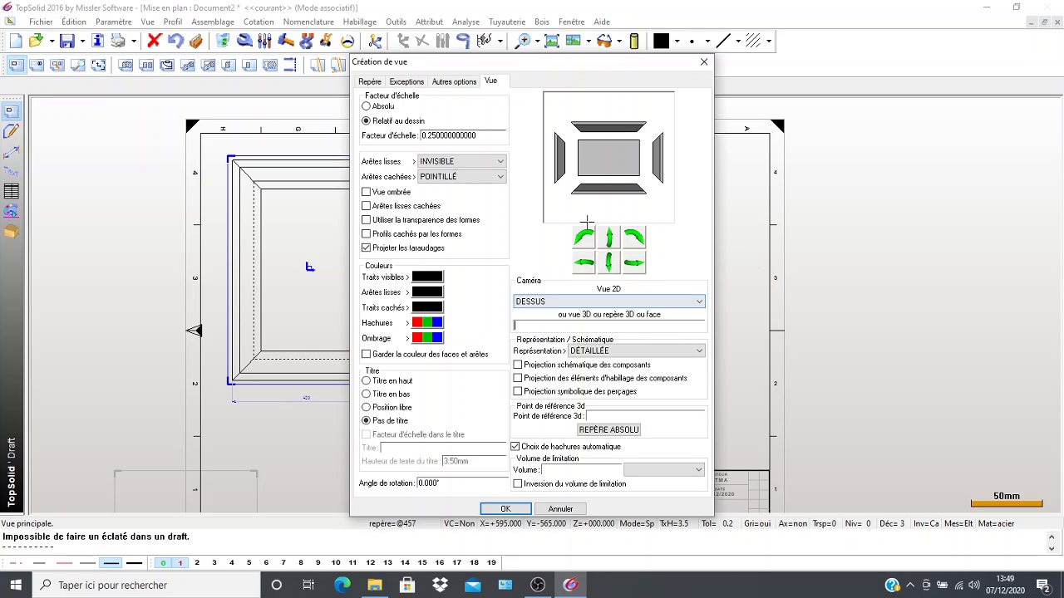
# Try rotating the exploded view from the DESSUS camera and in various directions from the PERSPECTIVE camera.
pyautogui.click(584, 240)
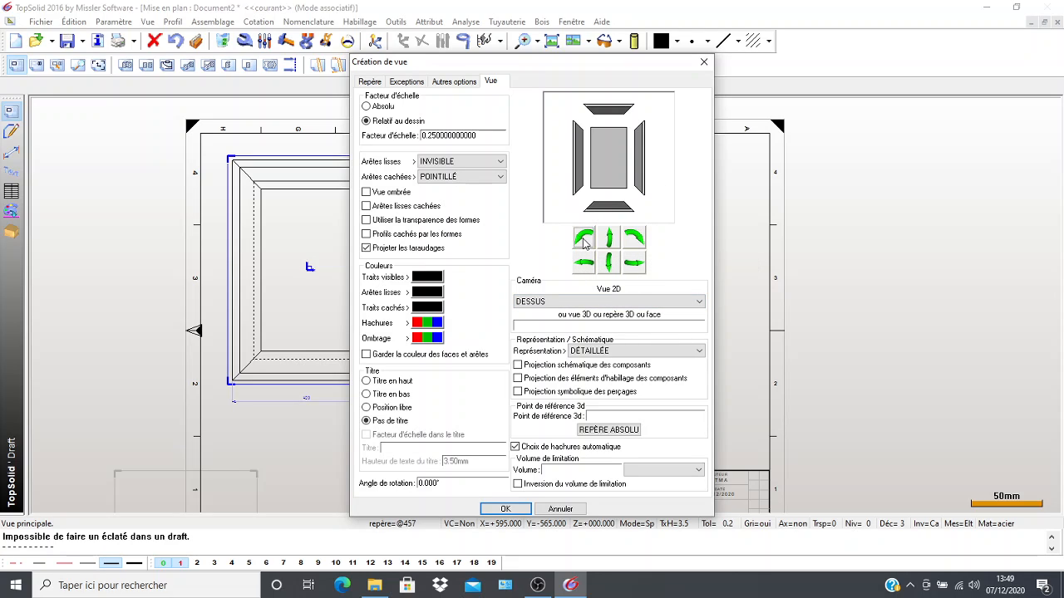
pyautogui.click(690, 304)
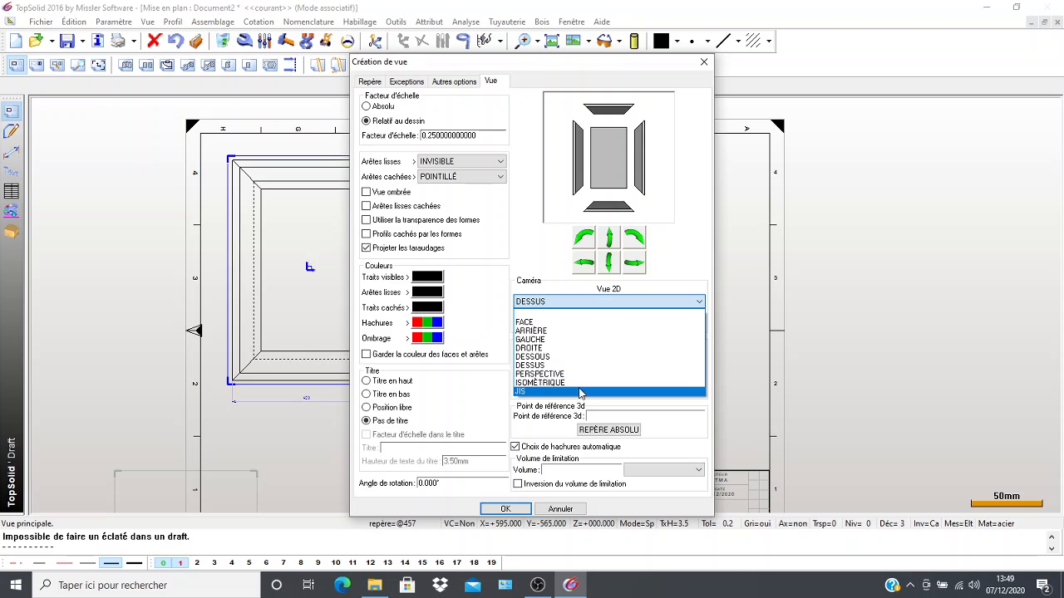
pyautogui.click(571, 375)
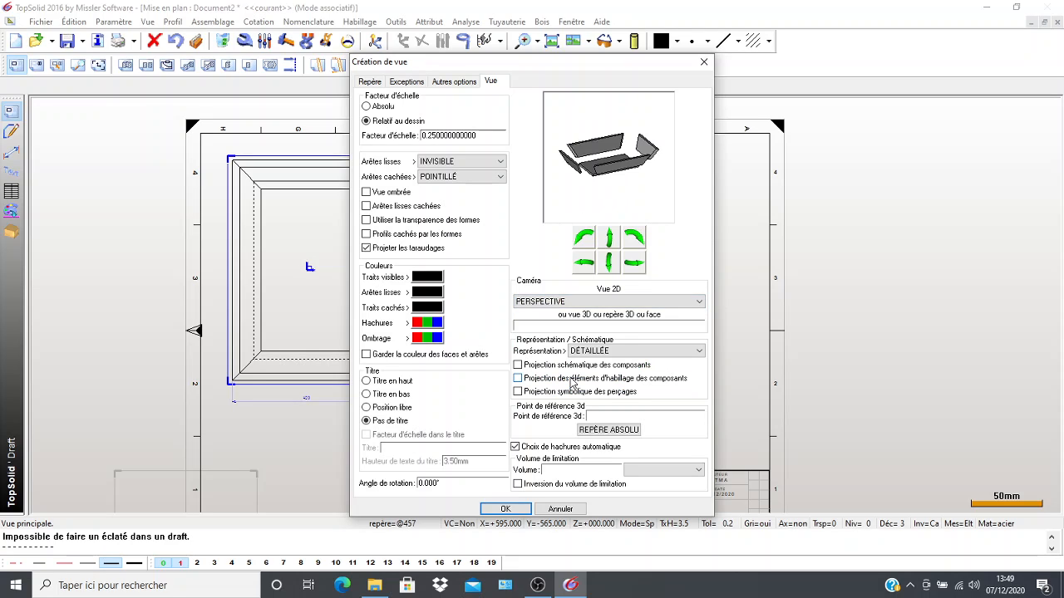
pyautogui.click(616, 270)
pyautogui.click(607, 241)
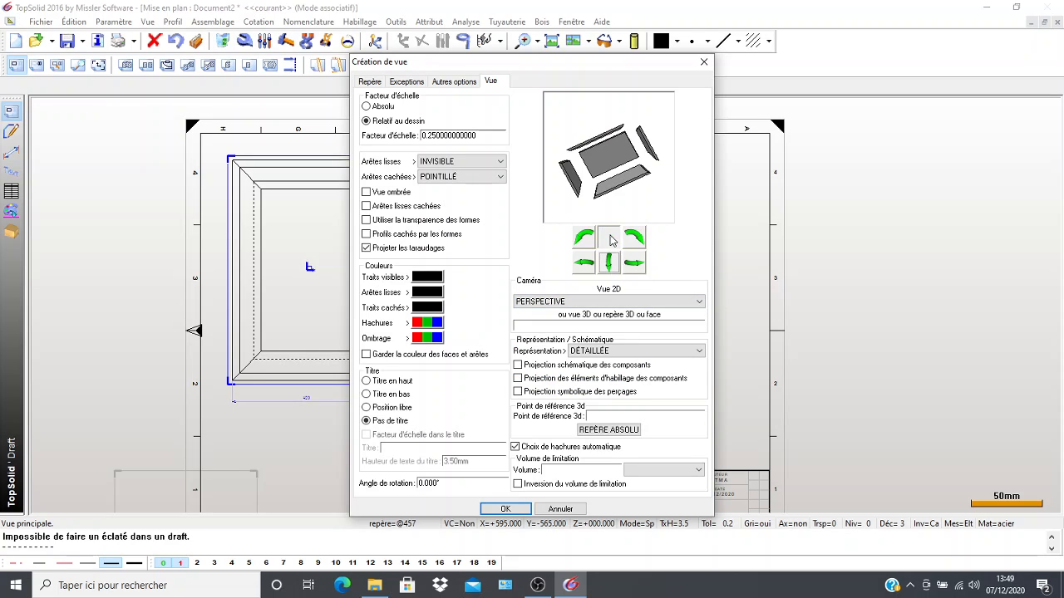
pyautogui.click(590, 243)
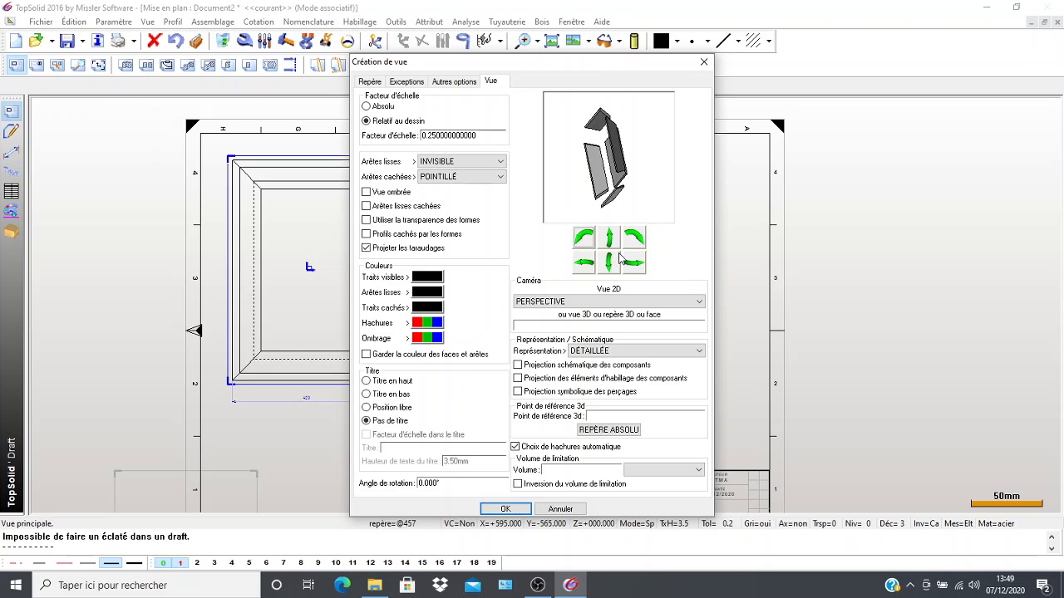
pyautogui.click(607, 264)
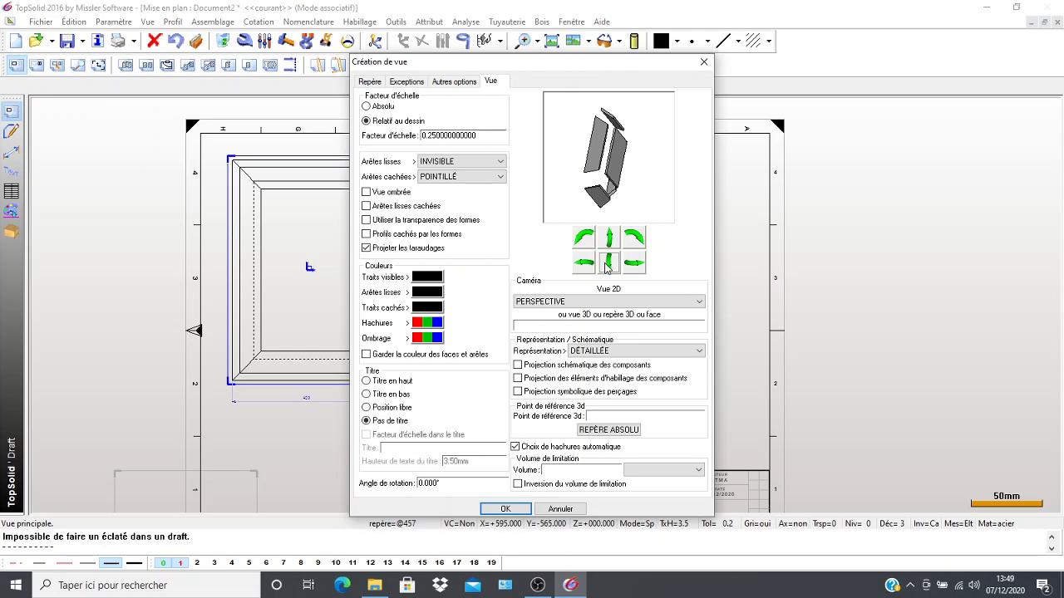
pyautogui.click(632, 266)
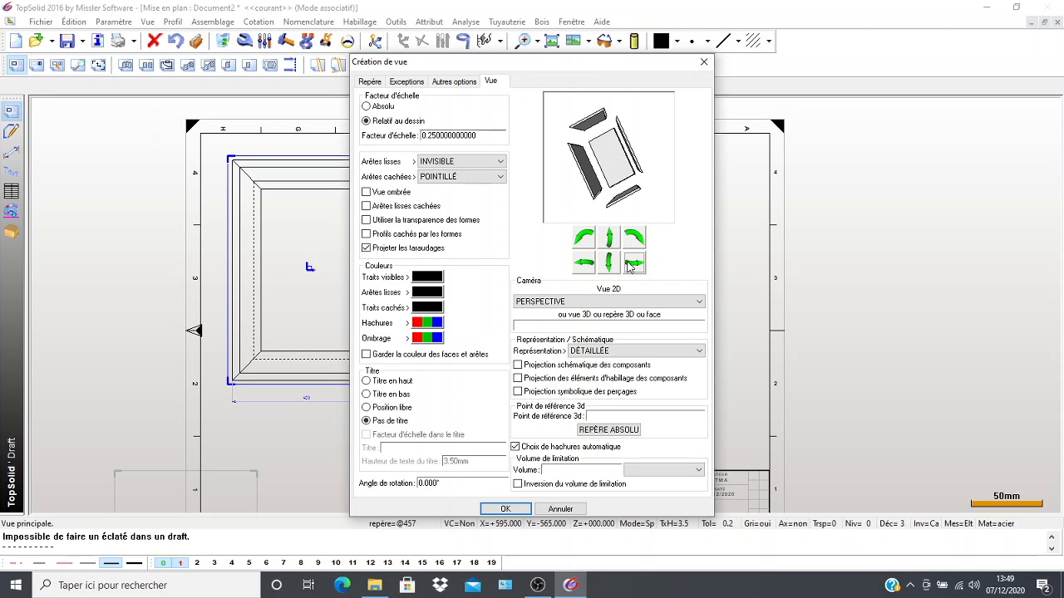
pyautogui.click(628, 243)
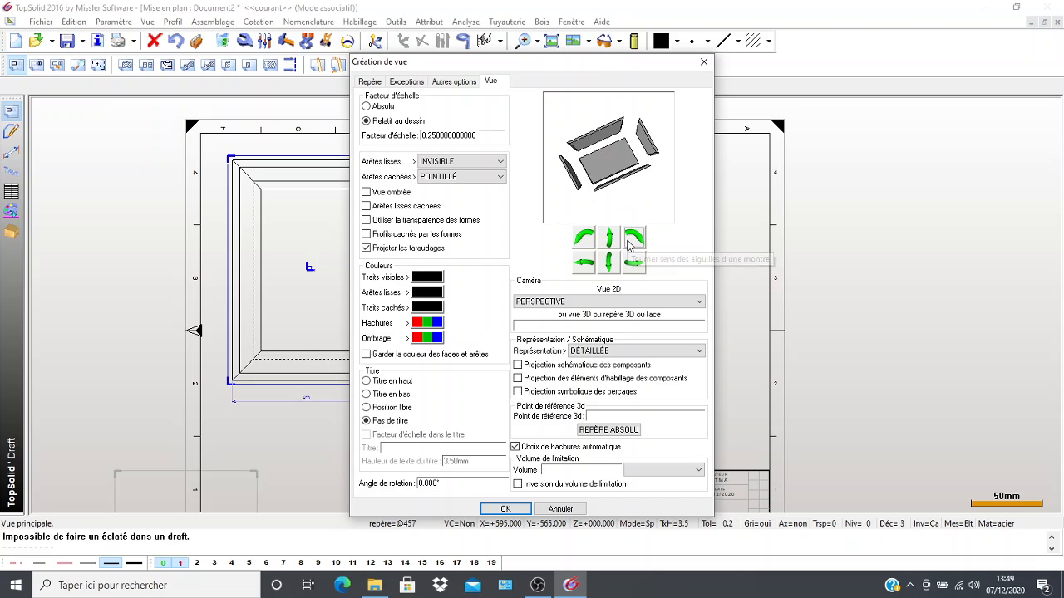
pyautogui.click(626, 244)
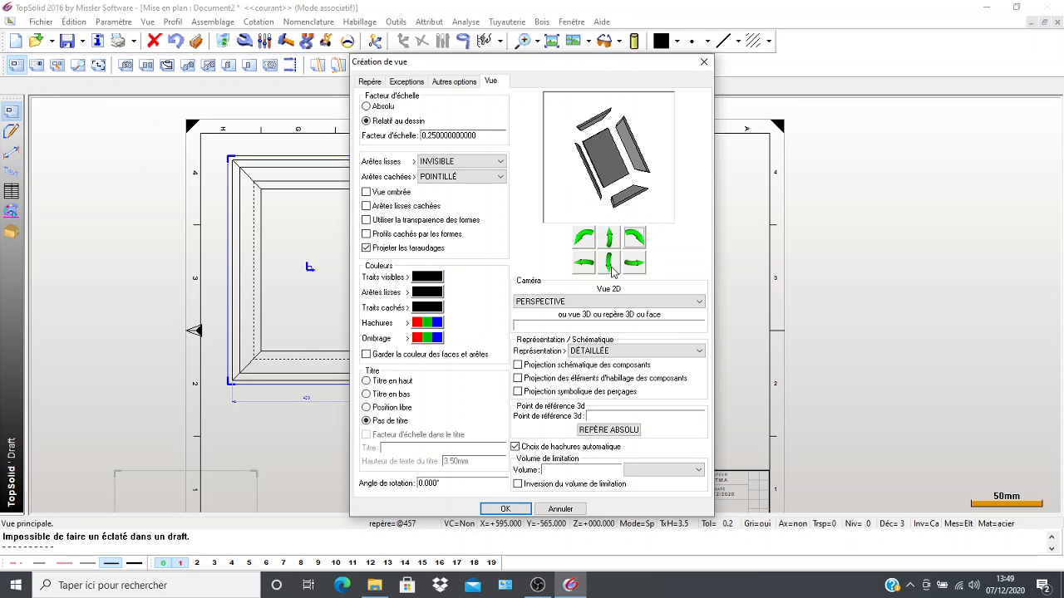
pyautogui.click(629, 241)
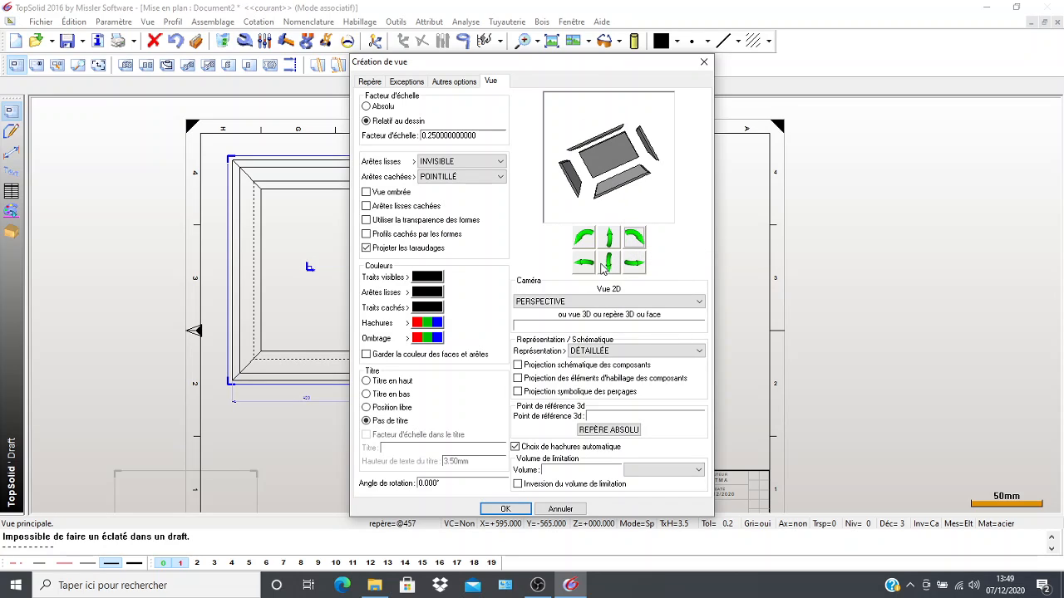
pyautogui.click(607, 265)
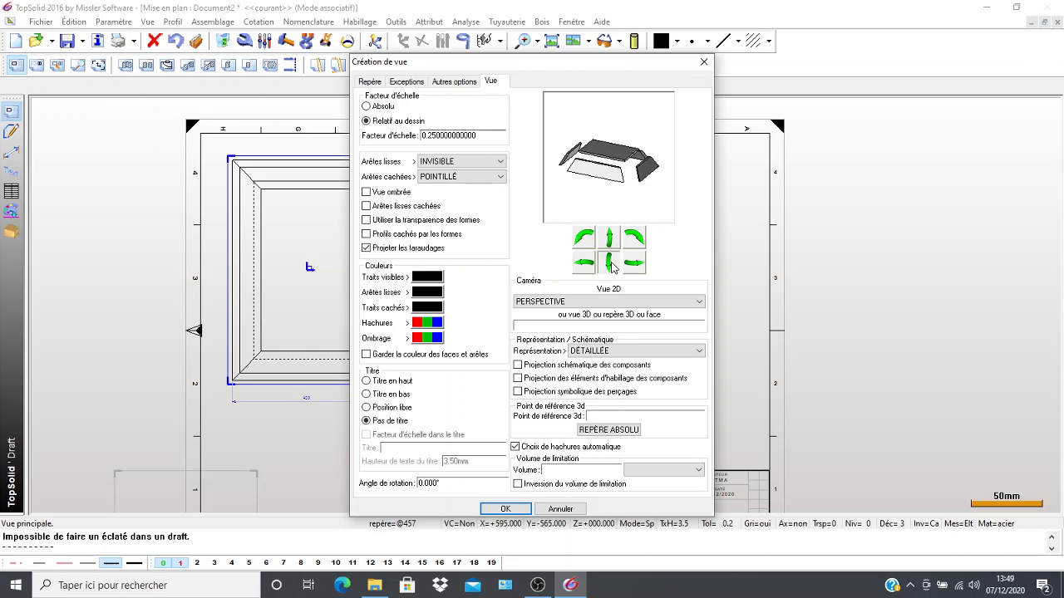
pyautogui.click(611, 264)
pyautogui.click(586, 263)
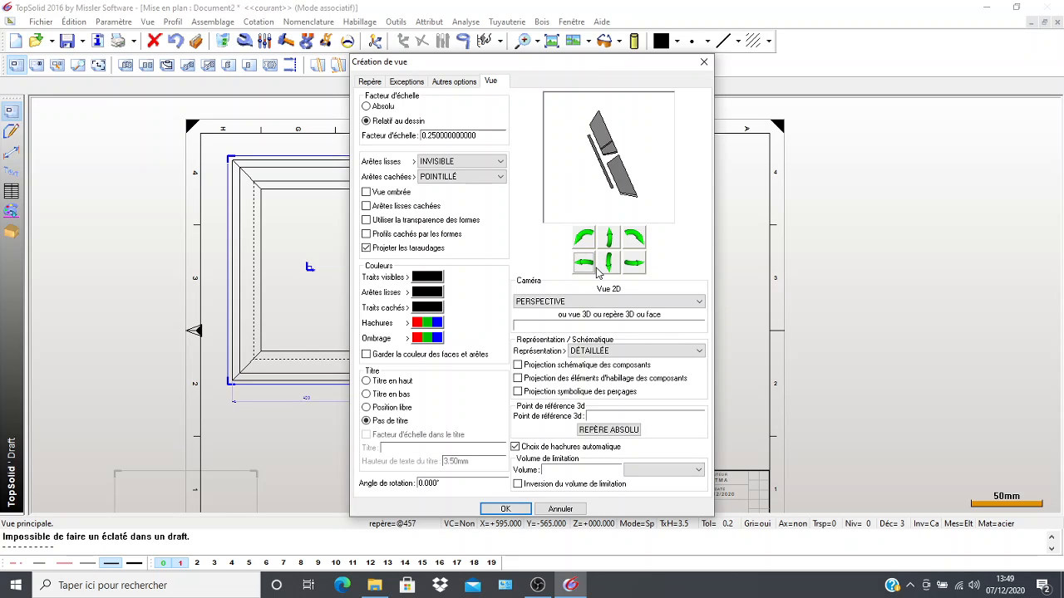
pyautogui.click(586, 263)
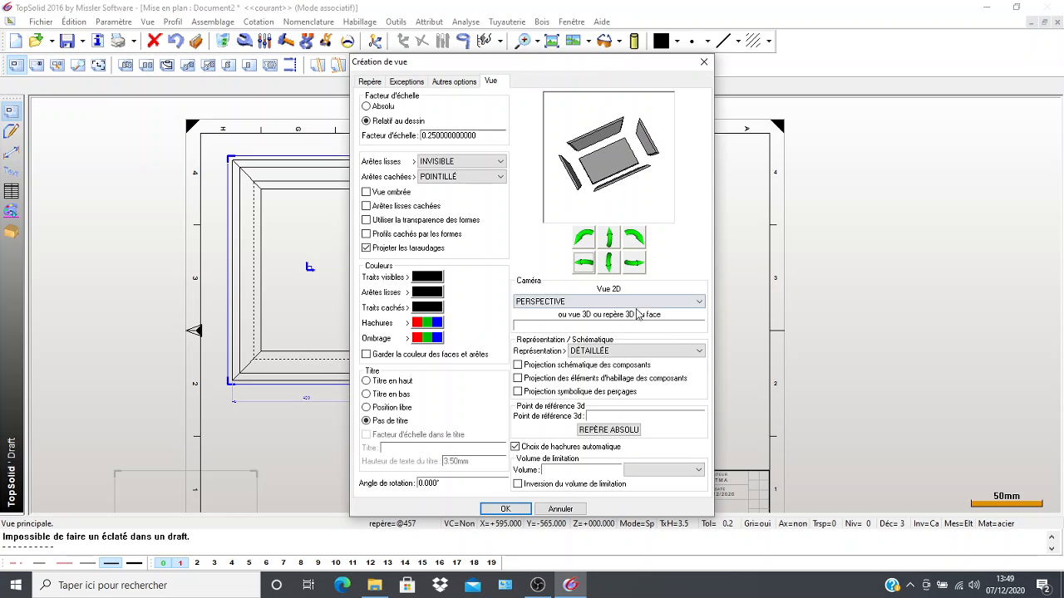
# Try the FACE camera for the exploded view, rotating it toward a counterclockwise-turned top view.
pyautogui.click(692, 302)
pyautogui.click(596, 324)
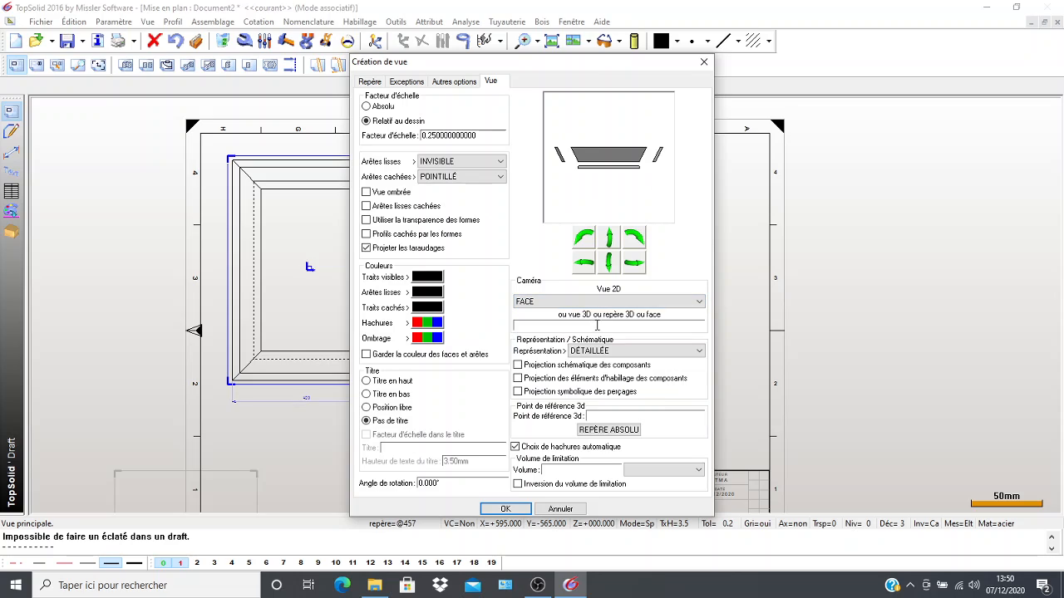
pyautogui.click(610, 262)
pyautogui.click(586, 265)
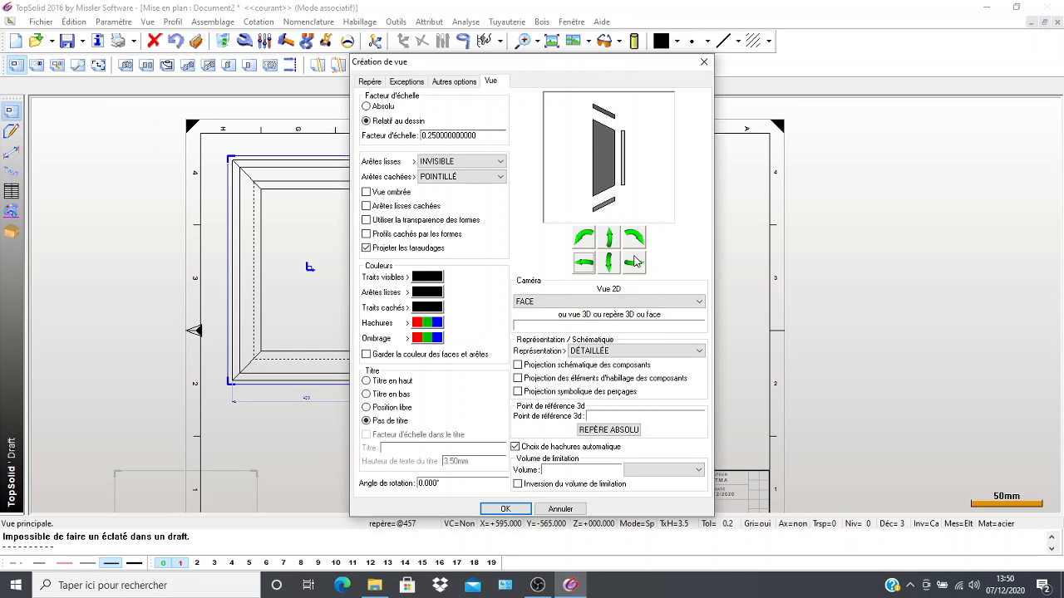
pyautogui.click(634, 262)
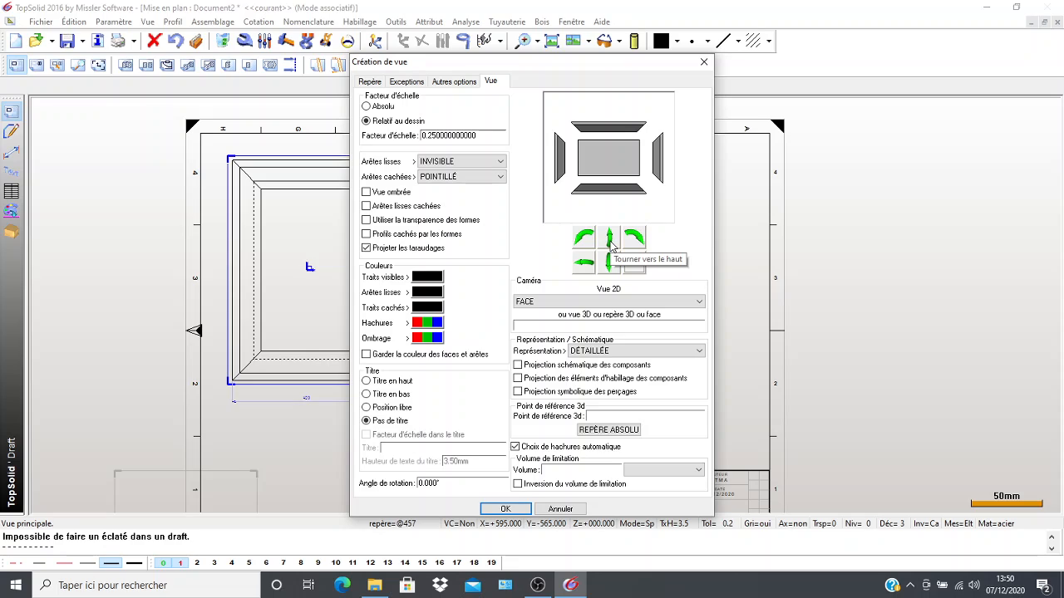
pyautogui.click(585, 238)
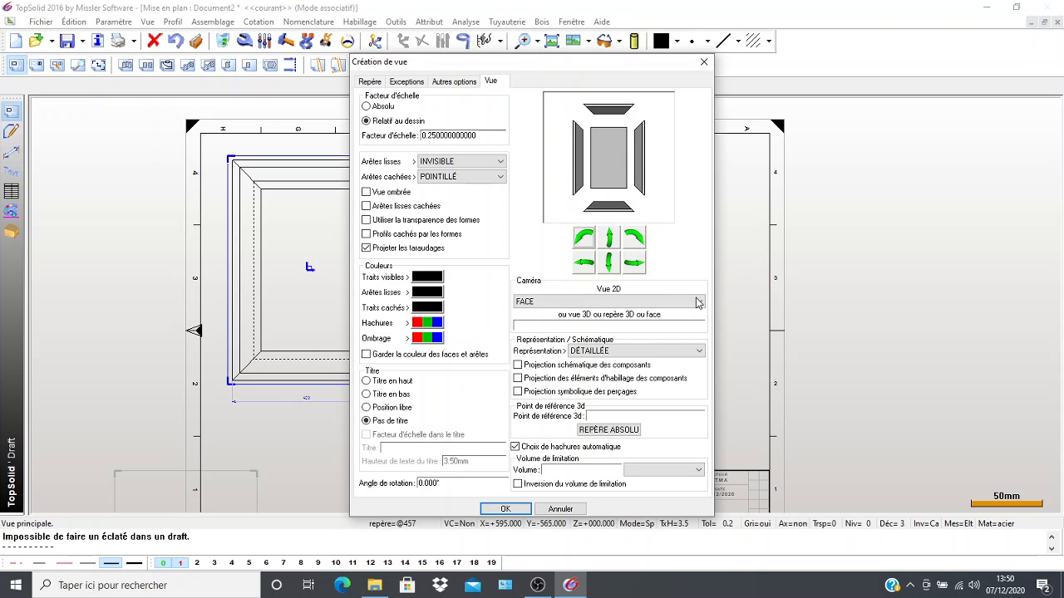
# Set the exploded view's camera to PERSPECTIVE, rotate it once downward and once counterclockwise, and accept the view settings.
pyautogui.click(698, 302)
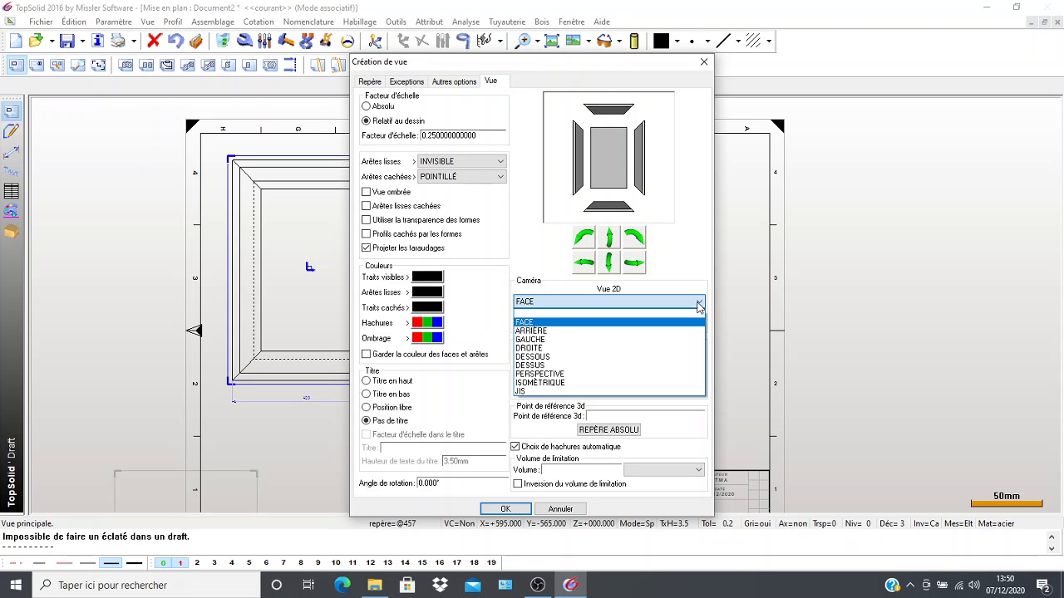
pyautogui.click(574, 375)
pyautogui.click(610, 265)
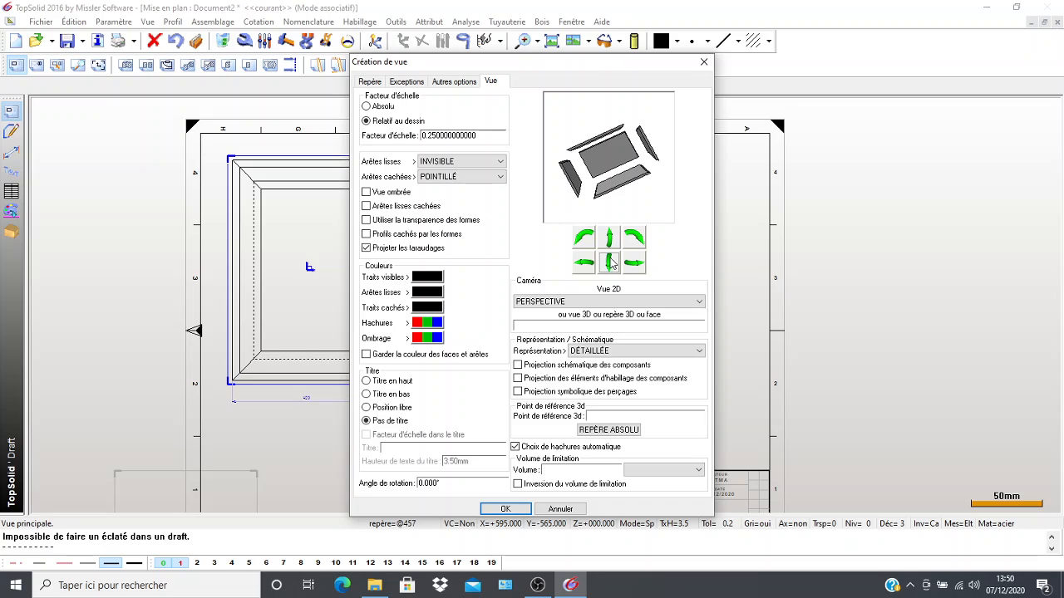
pyautogui.click(583, 239)
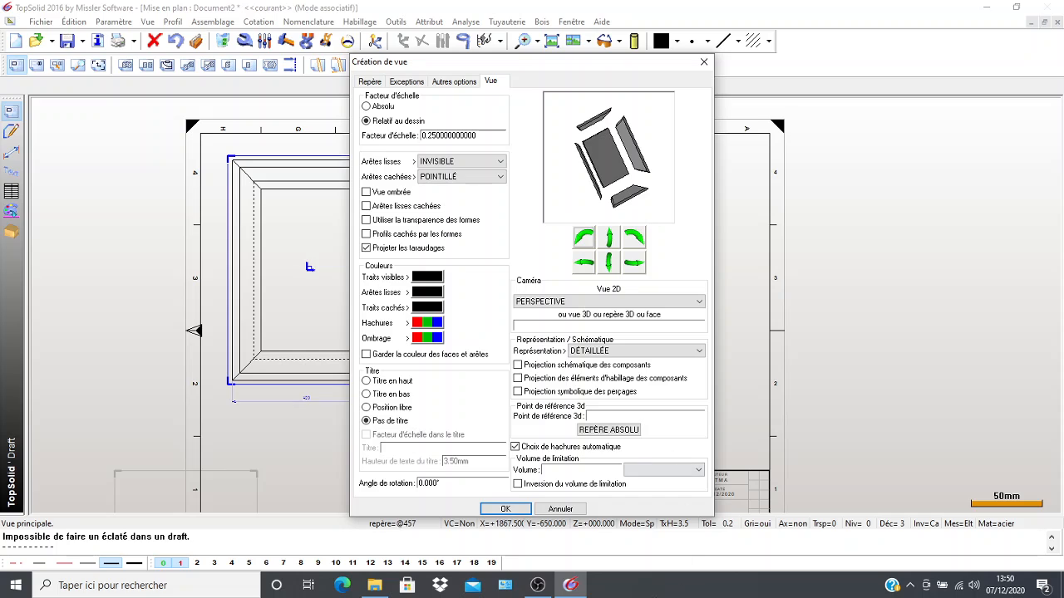
pyautogui.click(505, 509)
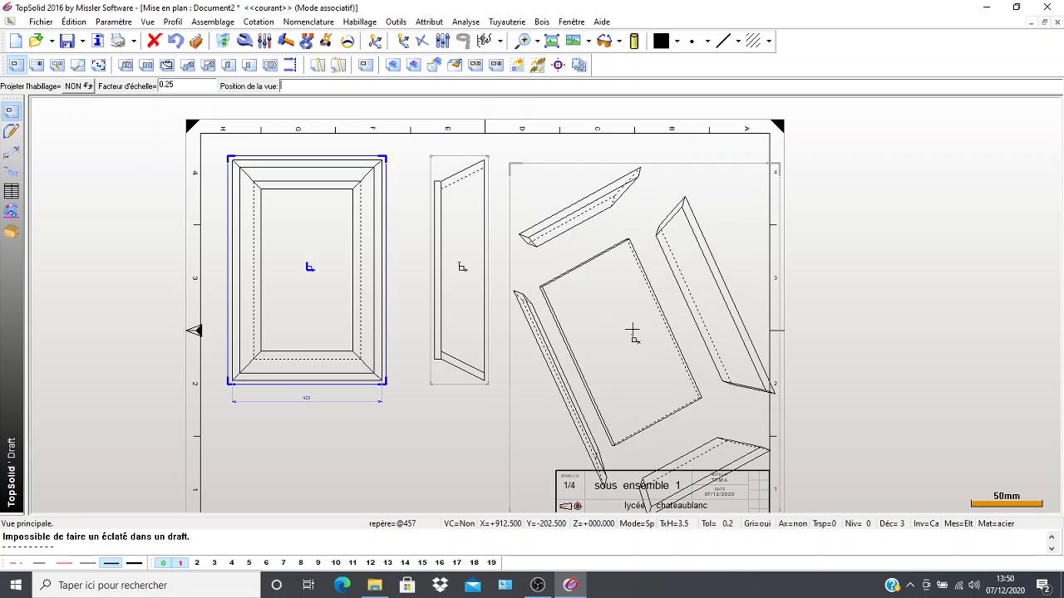
# Step back to the exploded view's settings and set its scale factor to 0.2.
pyautogui.scroll(-3, 615, 302)
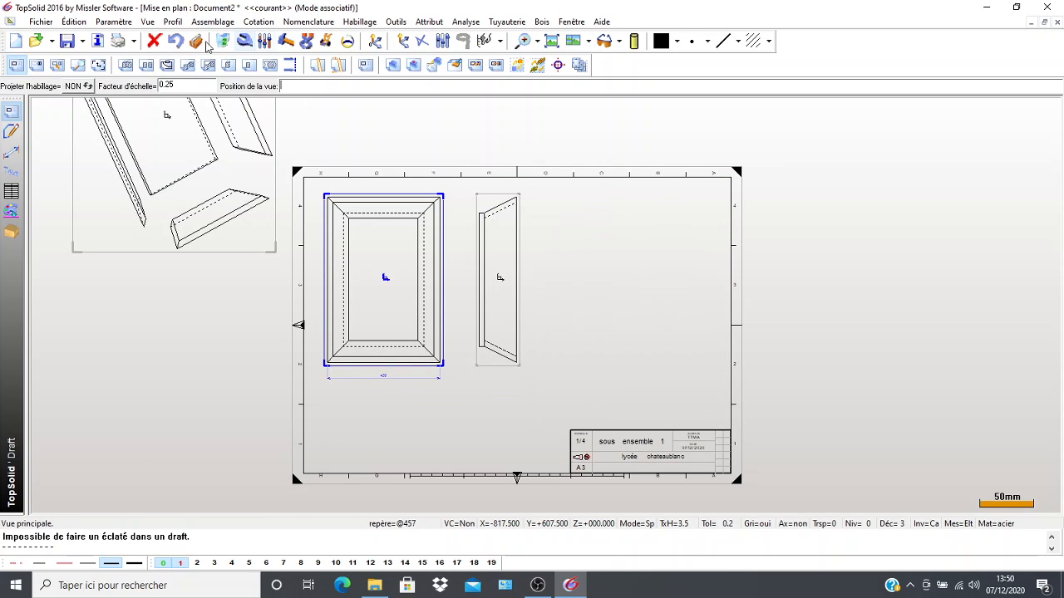
pyautogui.click(178, 41)
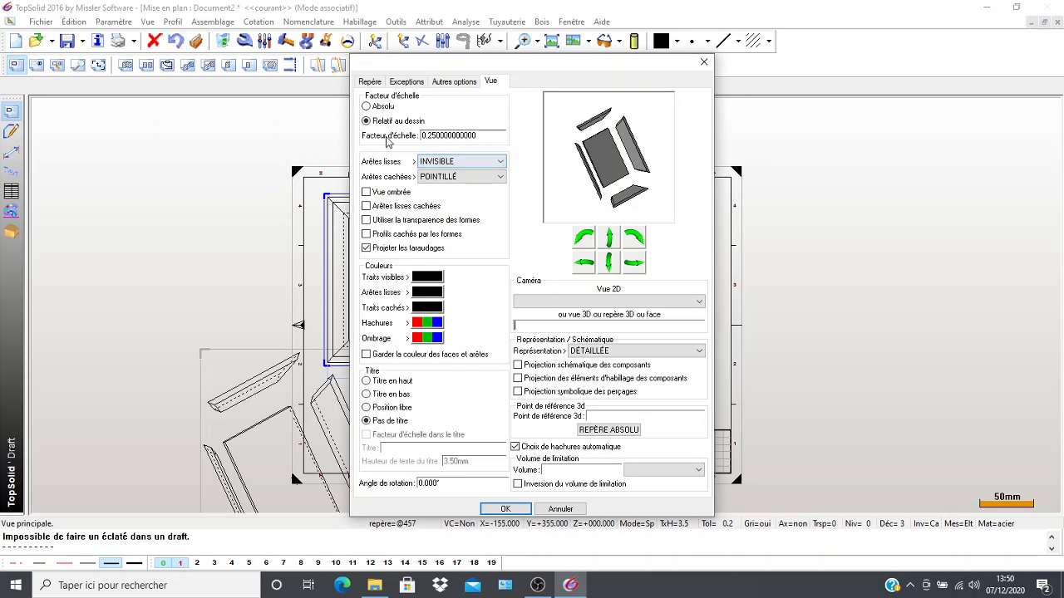
pyautogui.click(432, 136)
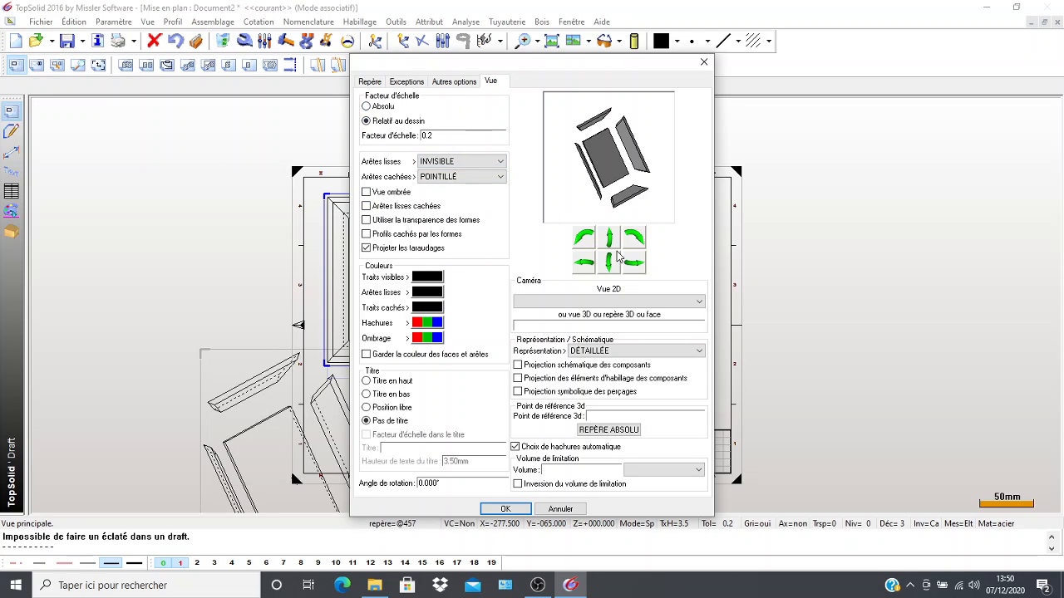
# Use the FACE camera rotated once downward and once counterclockwise, and place the exploded view straddling the sheet's upper edge, beside the side view.
pyautogui.click(611, 301)
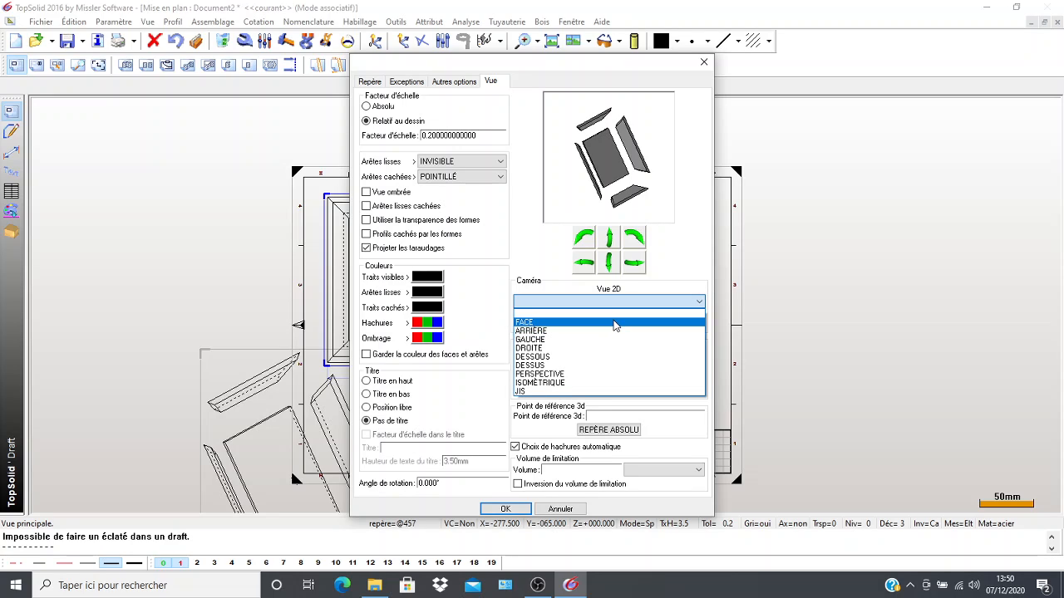
pyautogui.click(615, 322)
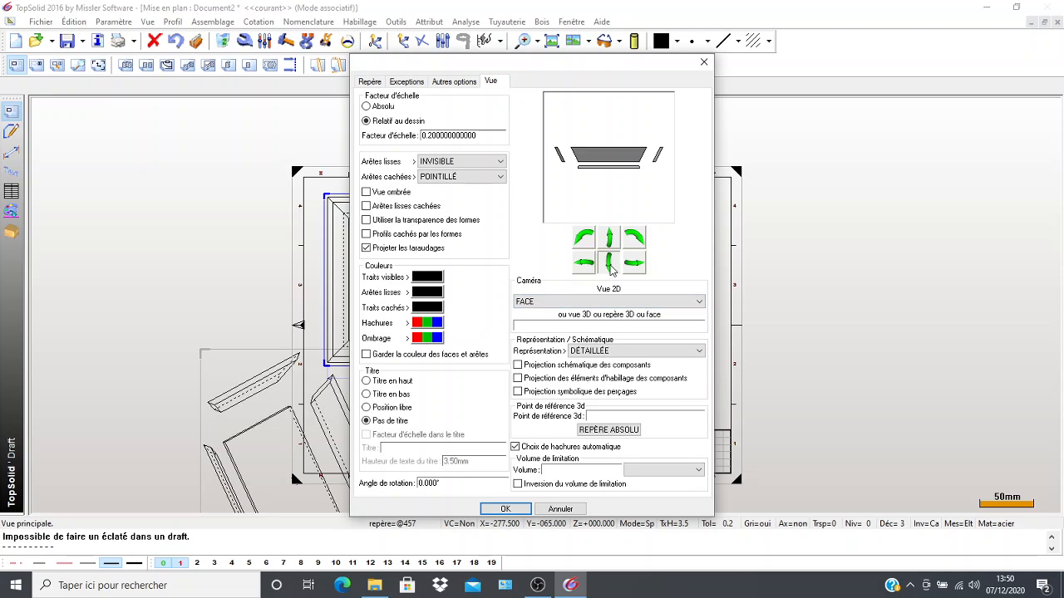
pyautogui.click(609, 263)
pyautogui.click(586, 240)
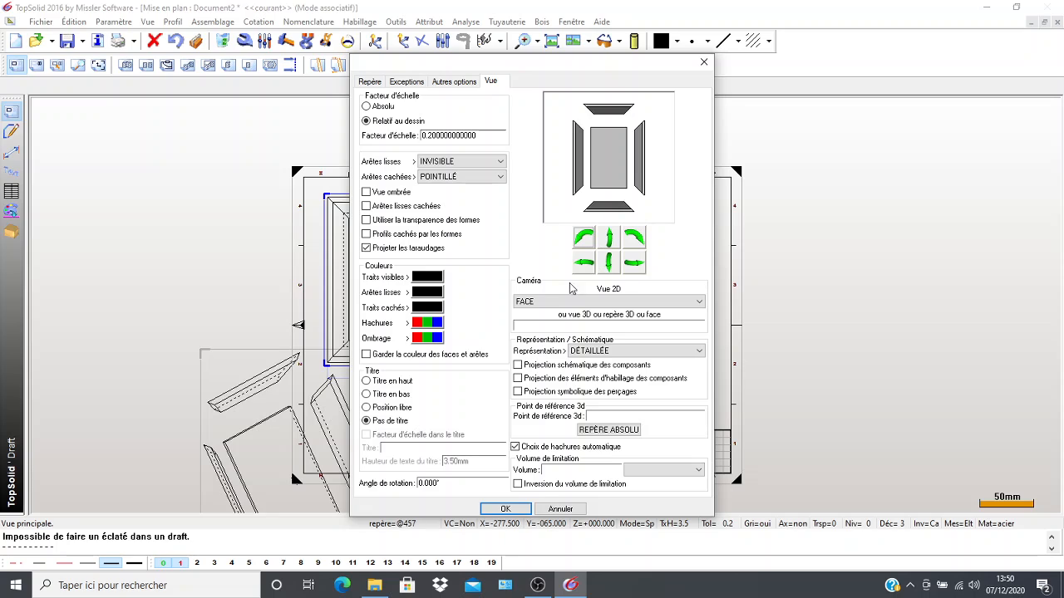
pyautogui.click(502, 510)
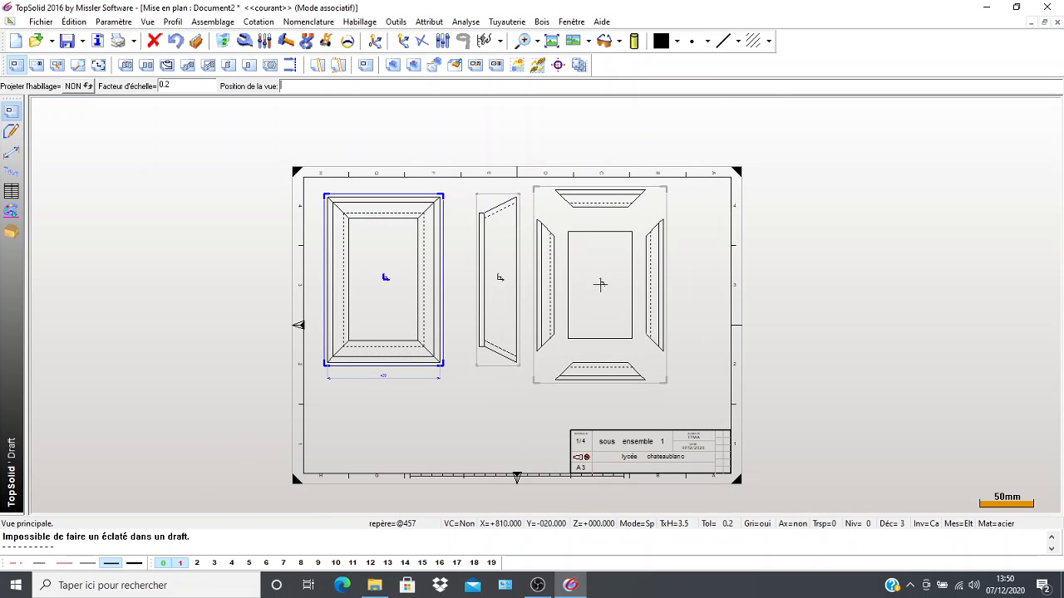
pyautogui.click(599, 185)
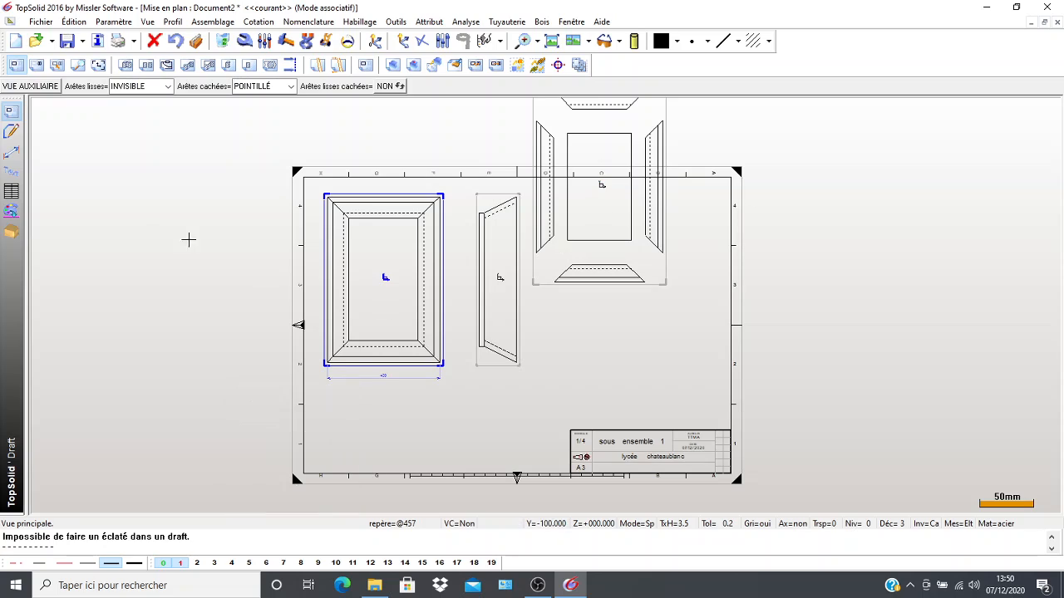
# Create an auxiliary perspective view from the exploded main view and place it at the sheet's lower right, over the title block.
pyautogui.click(41, 65)
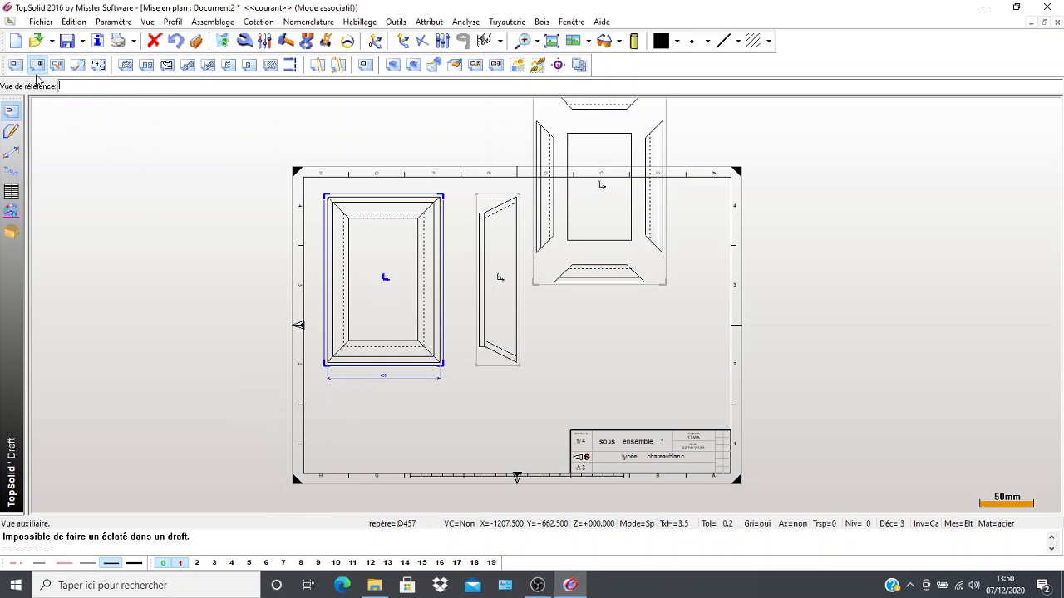
pyautogui.click(536, 284)
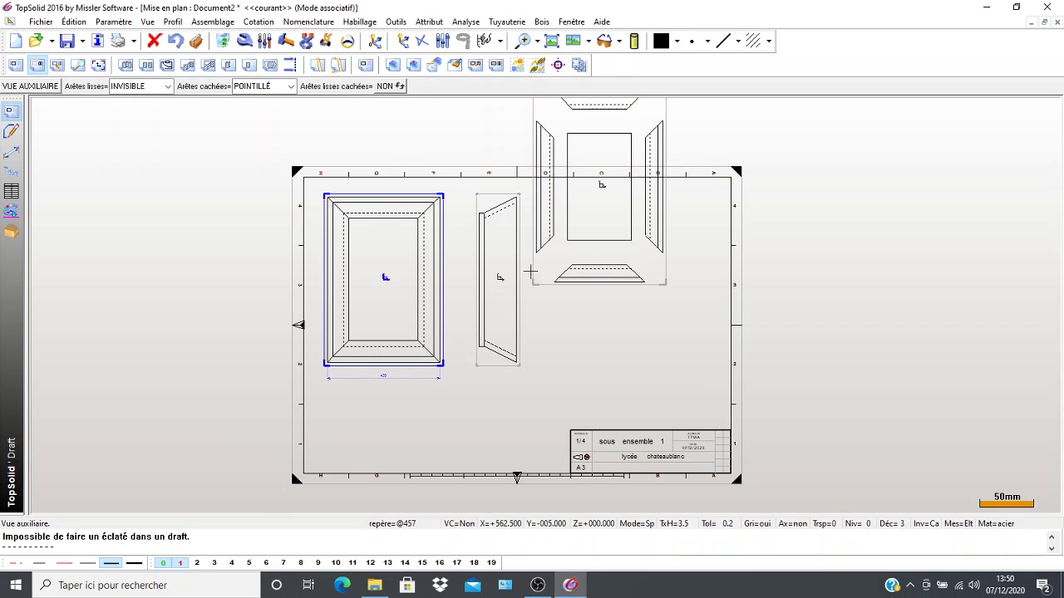
pyautogui.click(11, 86)
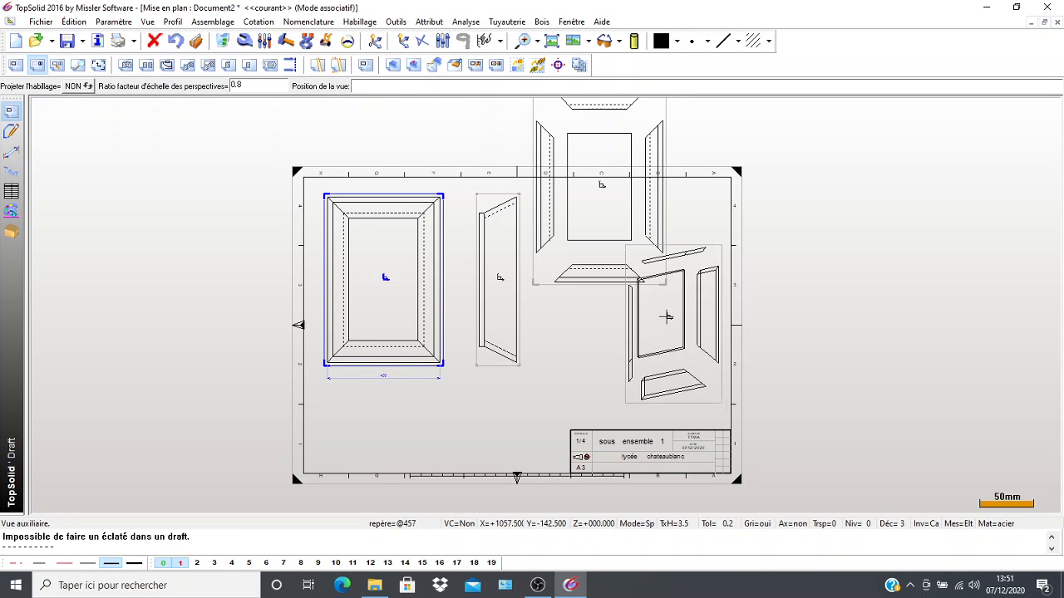
pyautogui.click(695, 356)
pyautogui.scroll(5, 695, 358)
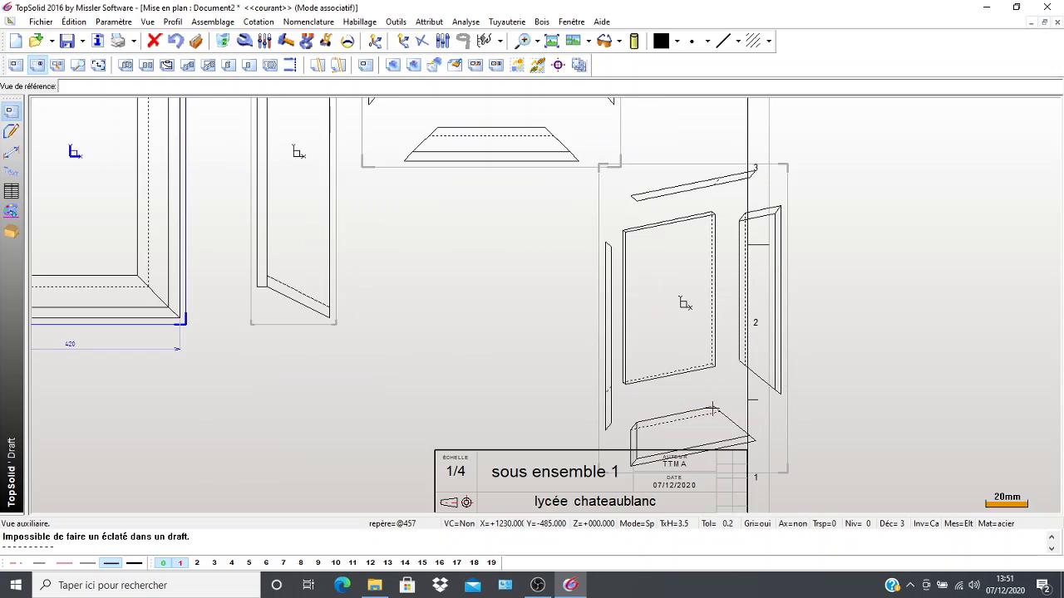
pyautogui.scroll(-6, 523, 366)
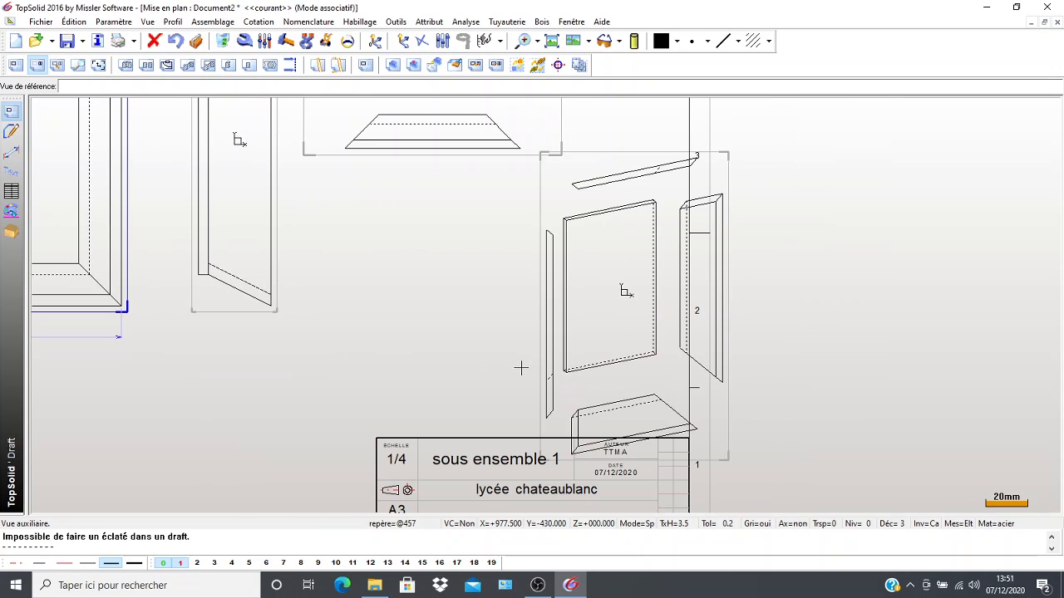
# Delete the exploded main view that straddles the sheet's upper edge.
pyautogui.scroll(-4, 494, 284)
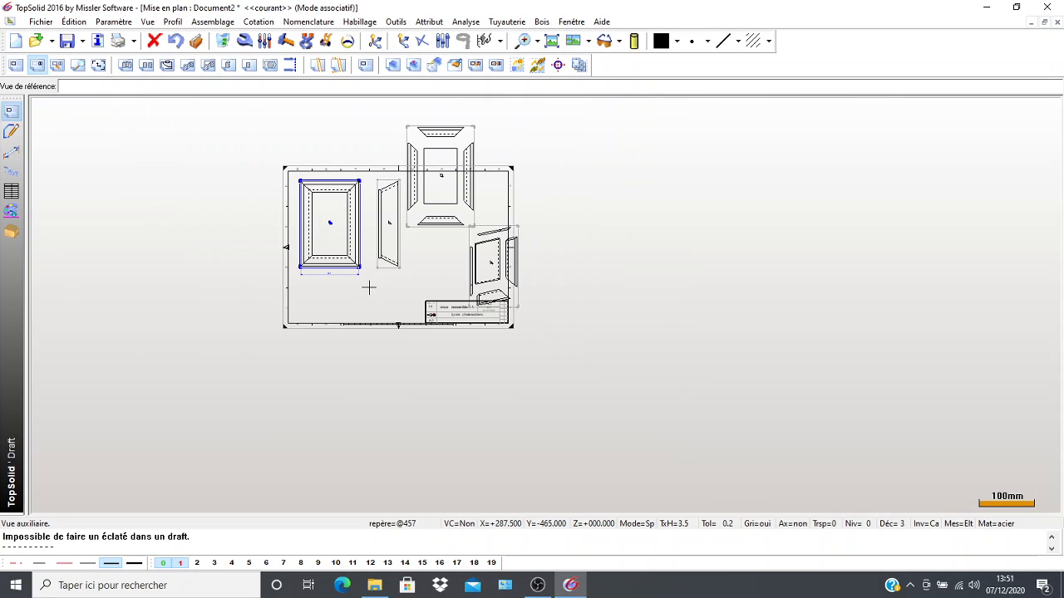
pyautogui.click(223, 42)
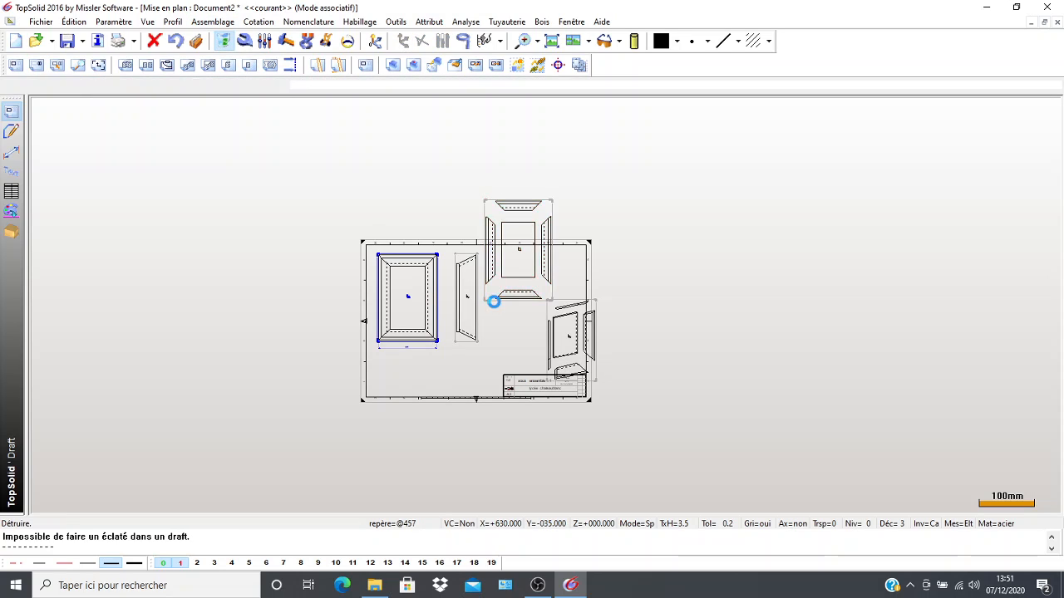
pyautogui.click(493, 302)
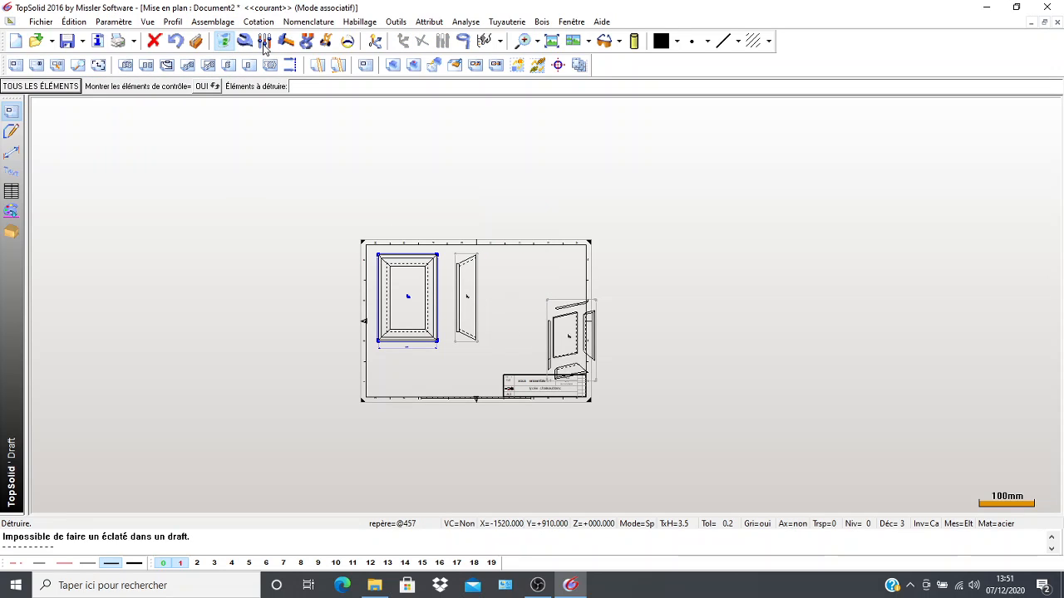
# Move the exploded perspective view inside the sheet, above the title block and beside the side view.
pyautogui.click(327, 41)
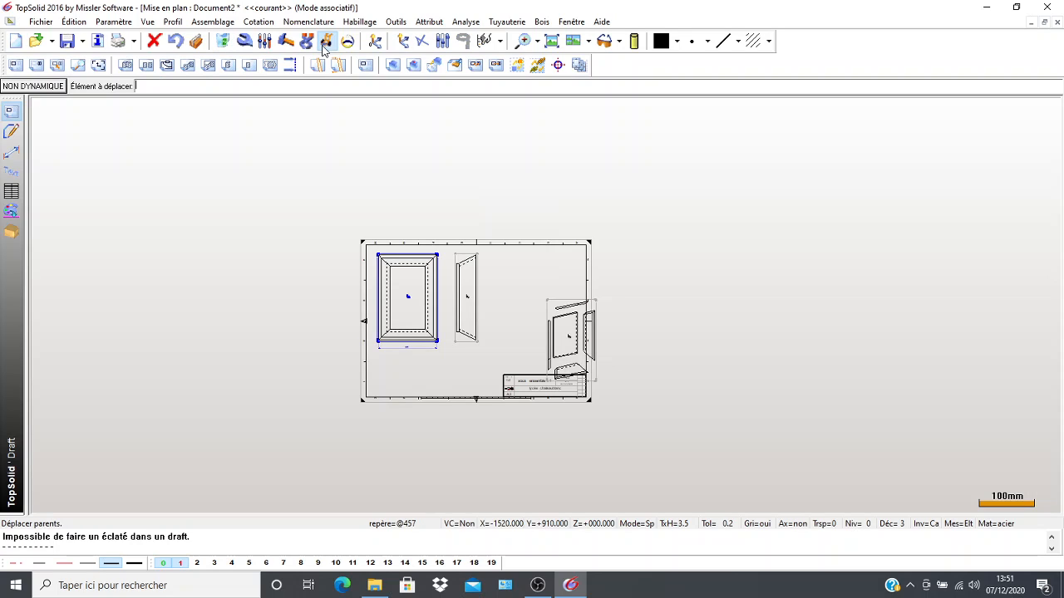
pyautogui.click(568, 336)
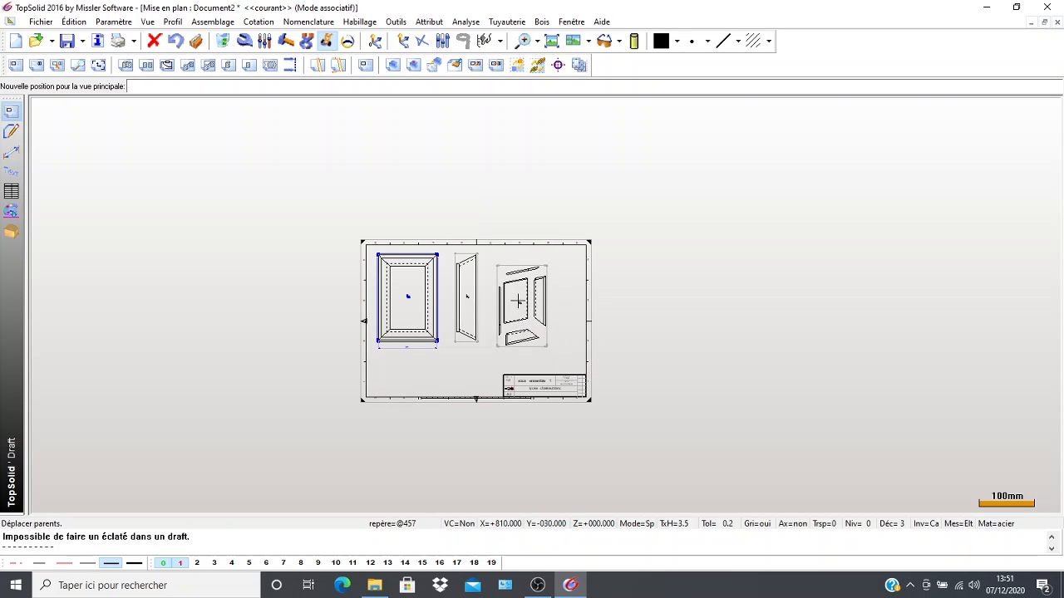
pyautogui.click(529, 306)
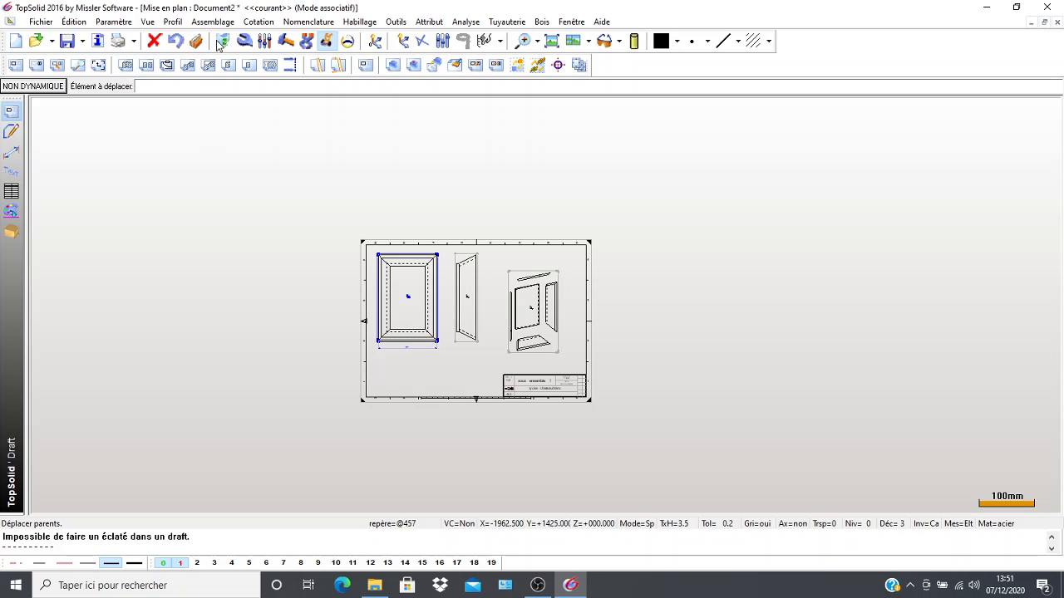
# Modify the exploded perspective view, setting its scale factor to 0.25 relative to the drawing.
pyautogui.click(245, 41)
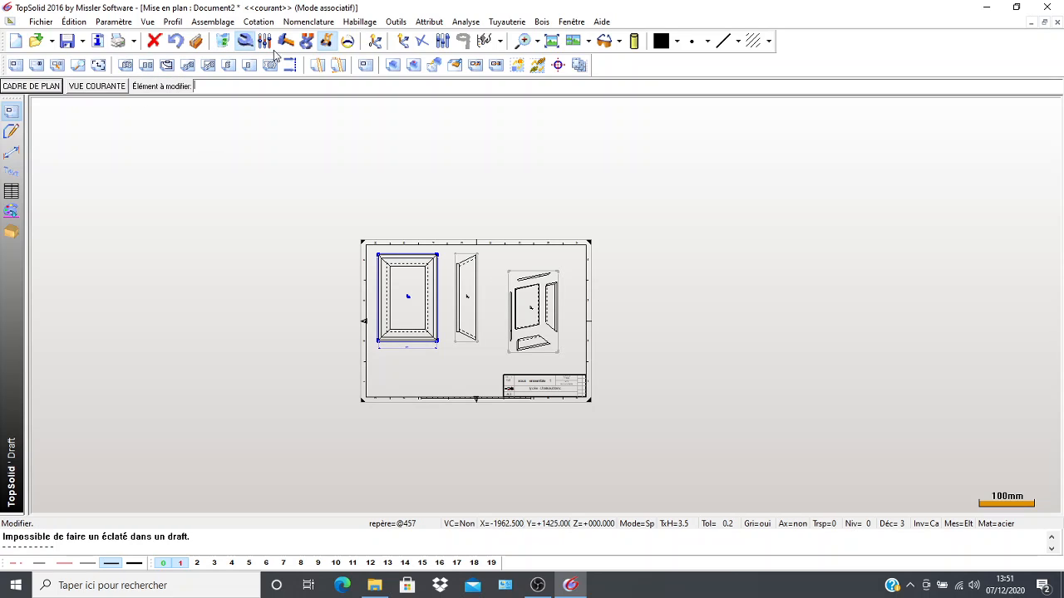
pyautogui.click(510, 275)
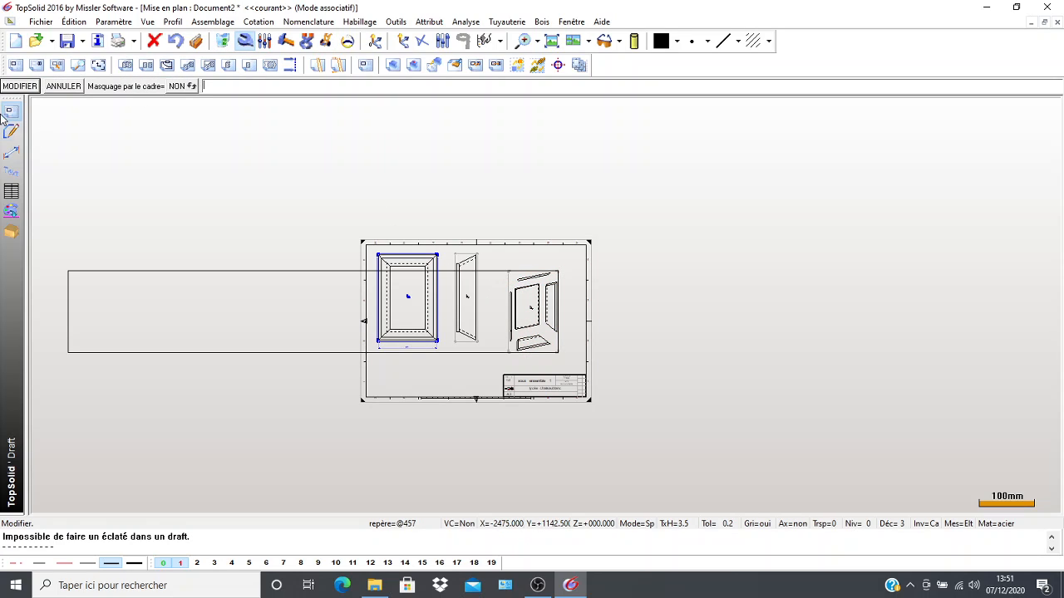
pyautogui.click(6, 86)
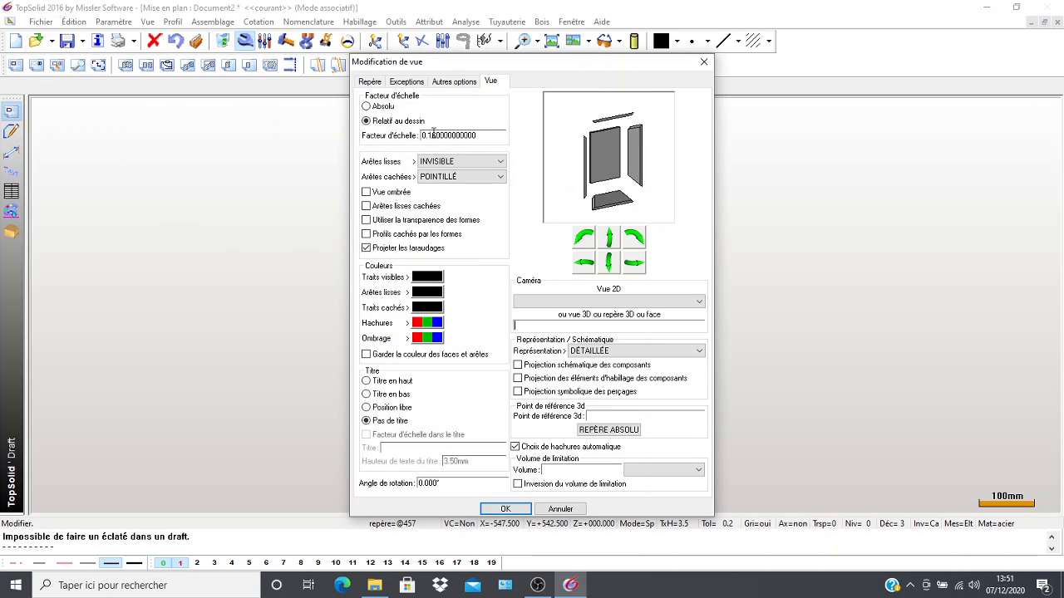
pyautogui.moveTo(439, 134); pyautogui.dragTo(428, 135)
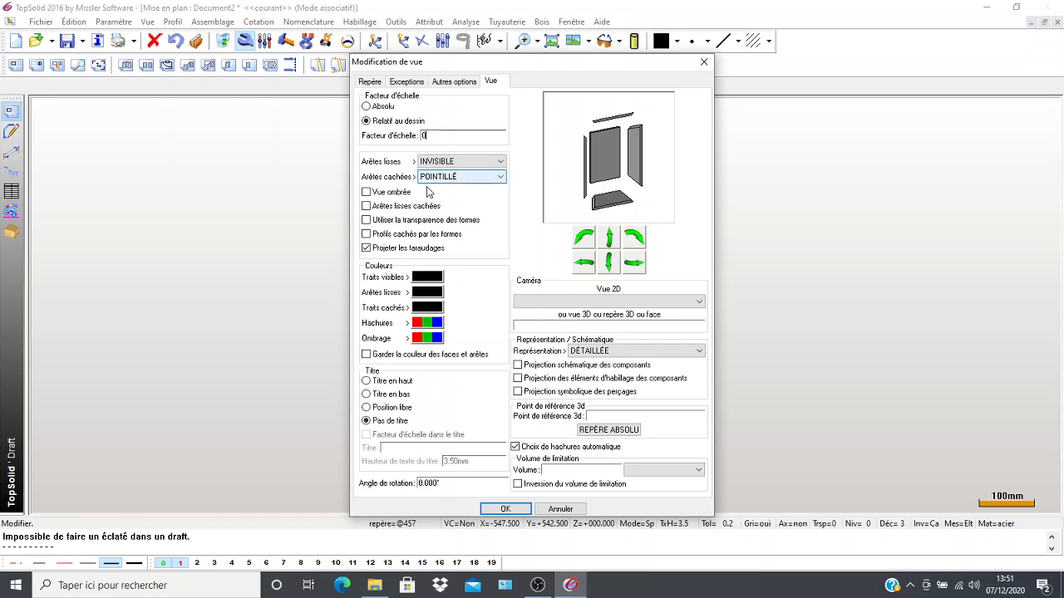
pyautogui.press('BackSpace')
pyautogui.press('BackSpace')
pyautogui.write('0.25')
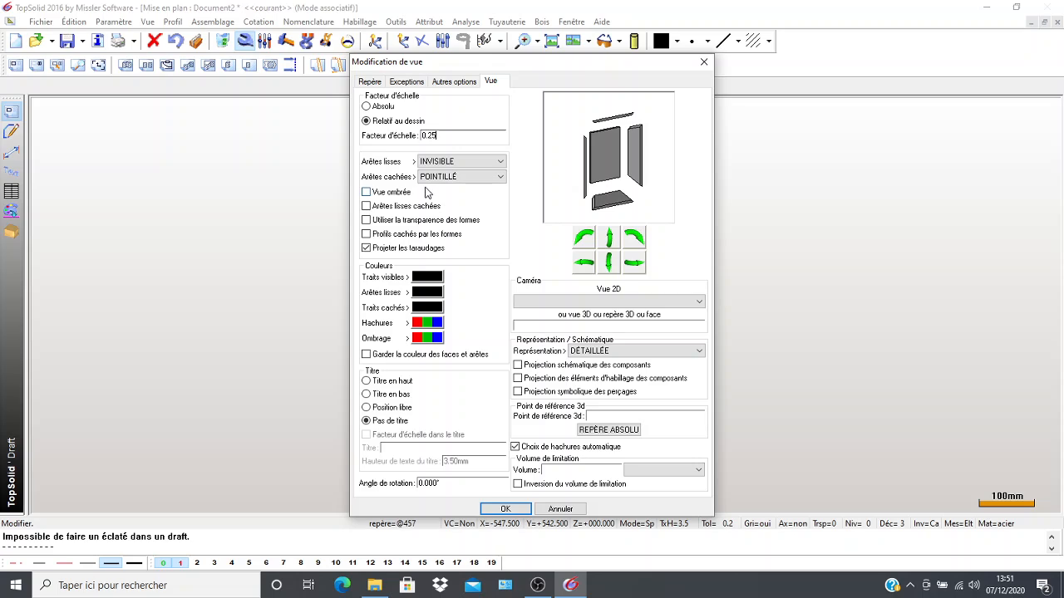
pyautogui.click(505, 509)
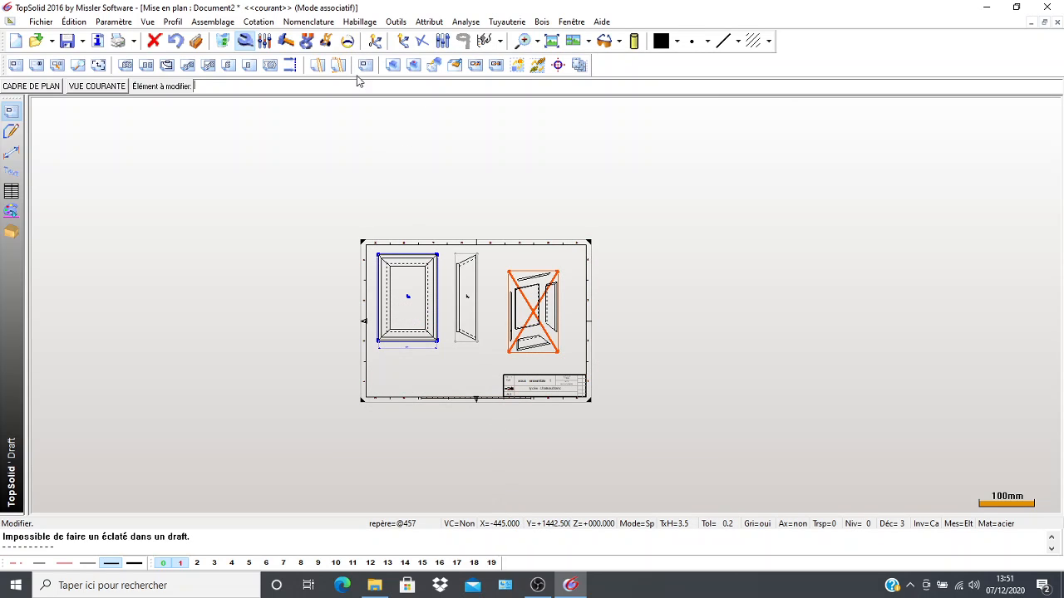
# Regenerate the exploded perspective view.
pyautogui.scroll(3, 498, 319)
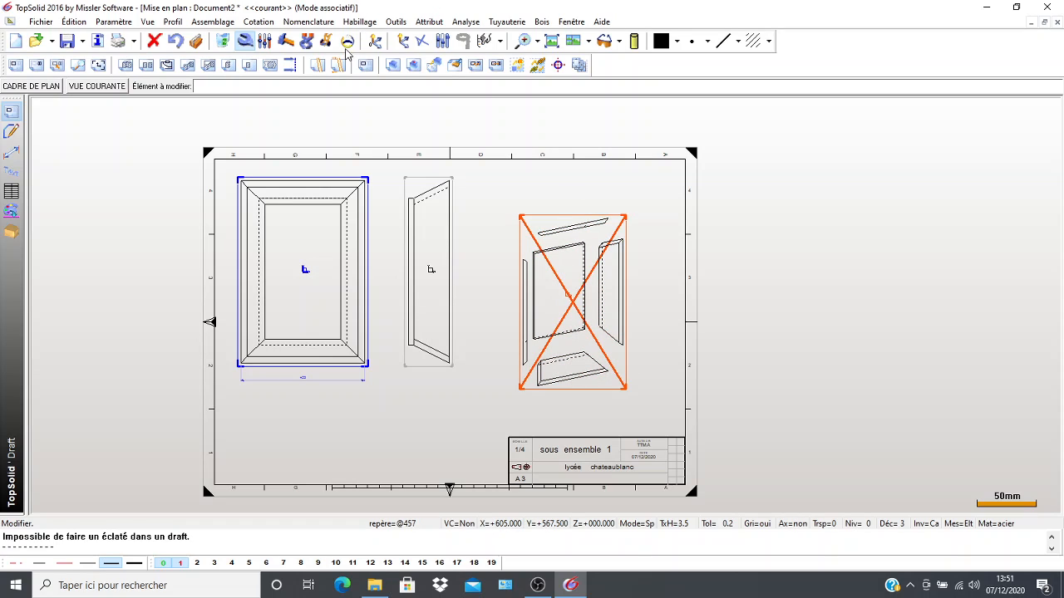
pyautogui.click(456, 66)
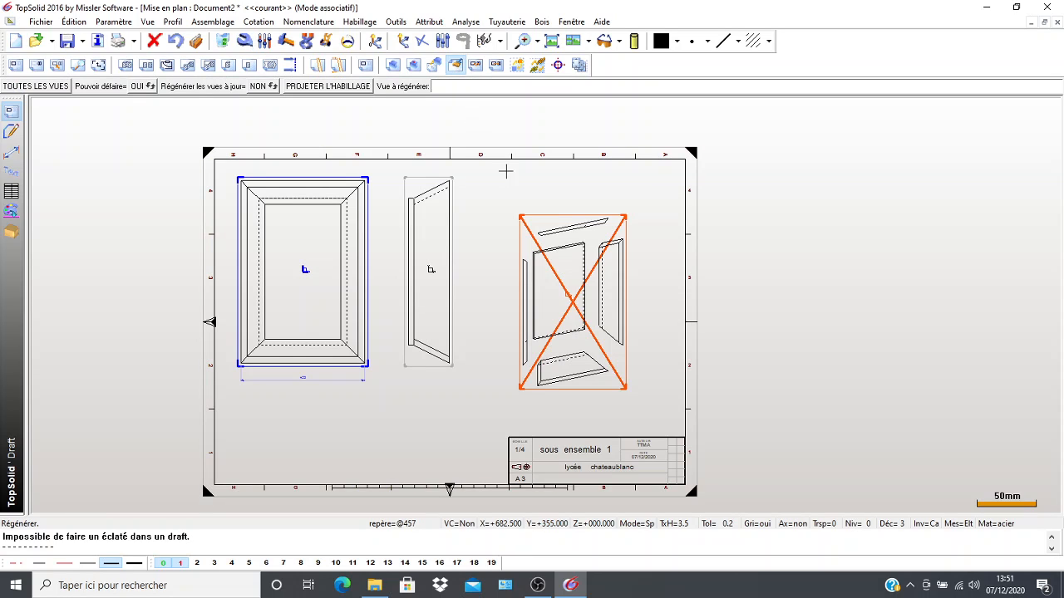
pyautogui.click(518, 216)
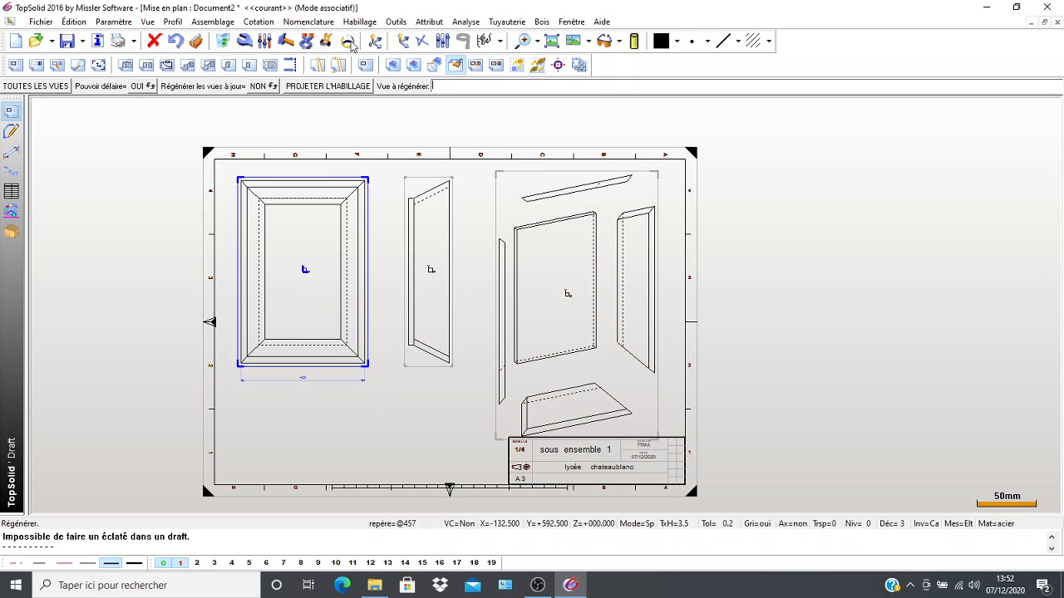
# Move the enlarged exploded perspective view up toward the sheet's upper right corner, clear of the title block.
pyautogui.click(327, 41)
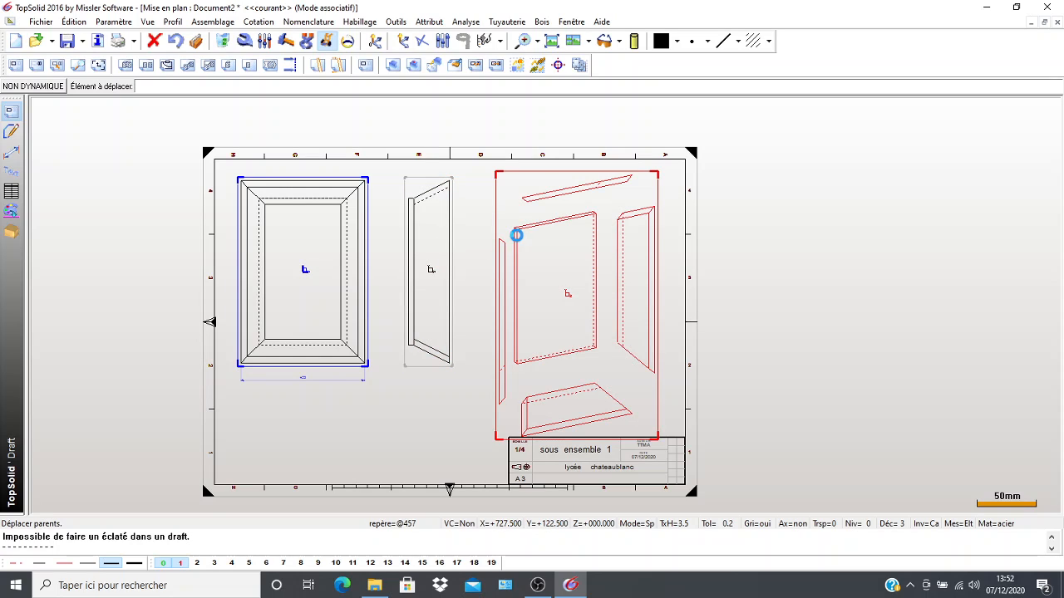
pyautogui.click(516, 235)
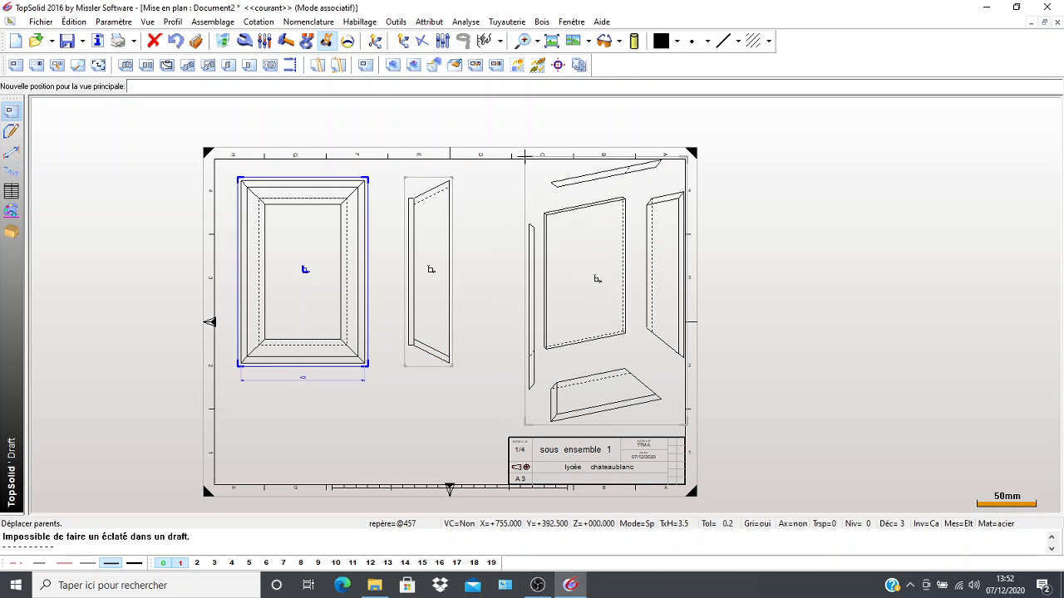
pyautogui.click(521, 152)
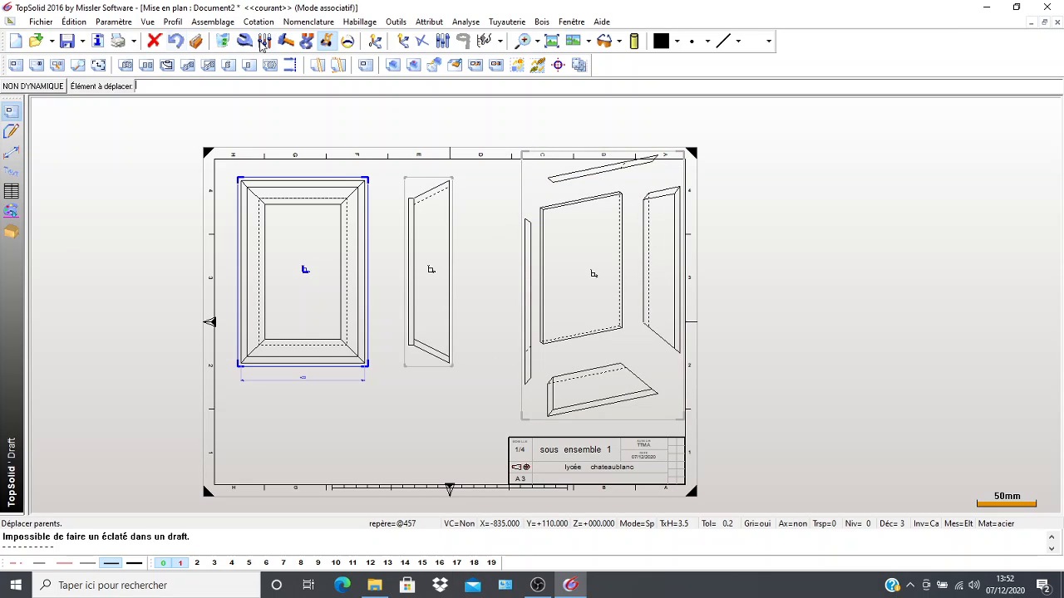
# Modify the A3H sheet frame to hide its border, margins, centring mark, orientation mark, coordinate system and graduations.
pyautogui.click(244, 41)
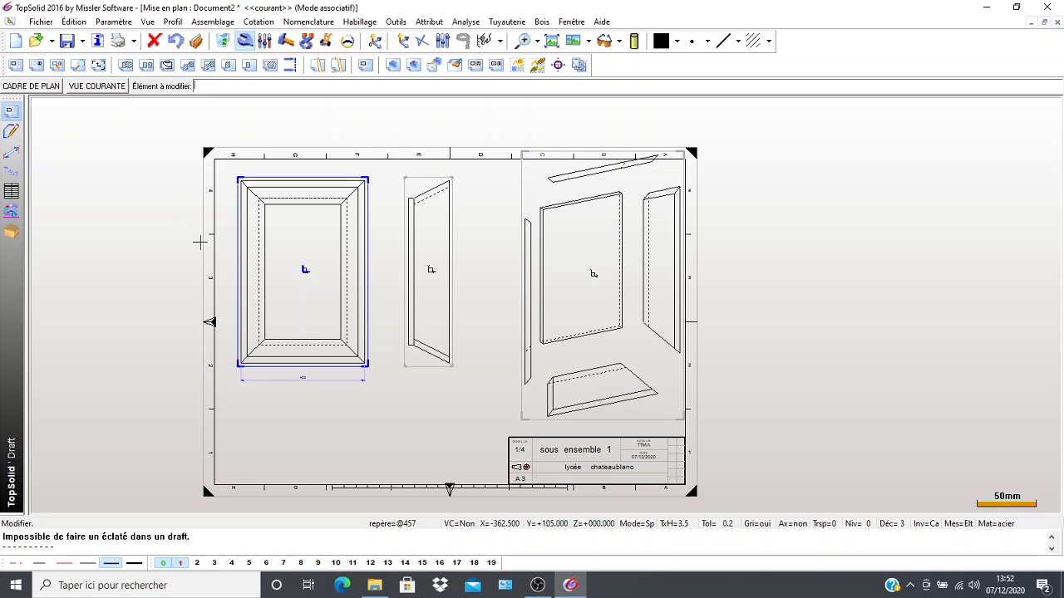
pyautogui.click(202, 240)
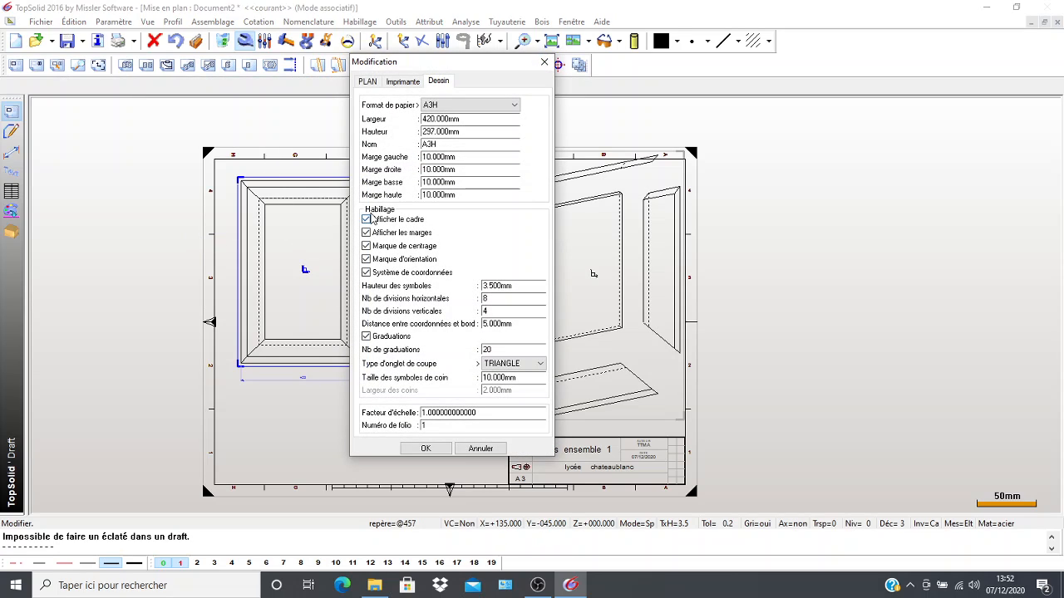
pyautogui.click(368, 219)
pyautogui.click(367, 260)
pyautogui.click(367, 272)
pyautogui.click(366, 335)
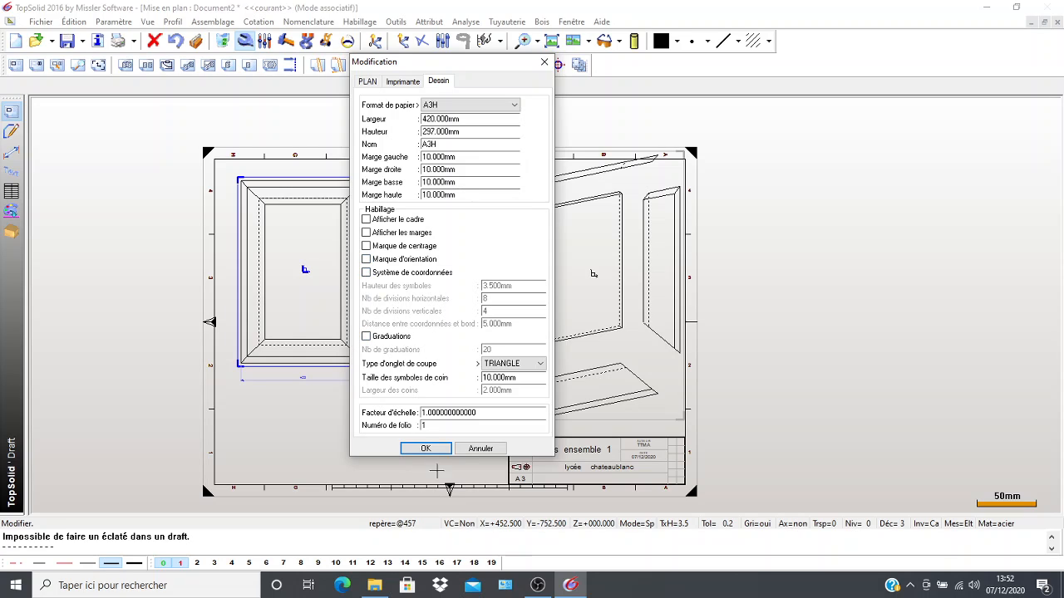
pyautogui.click(435, 453)
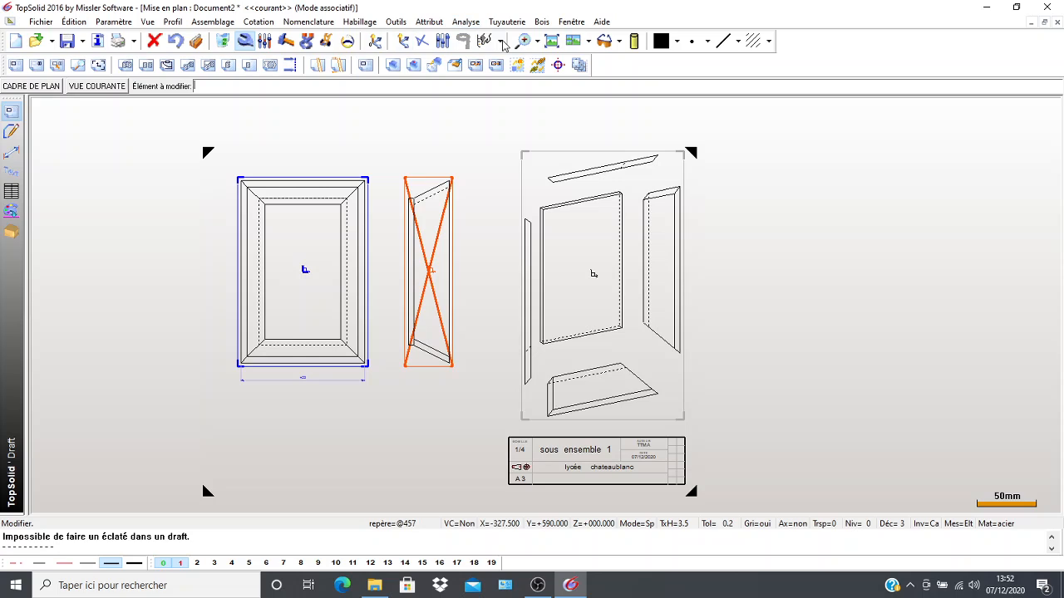
# Regenerate the side view between the front view and the exploded perspective view.
pyautogui.click(455, 64)
pyautogui.click(407, 191)
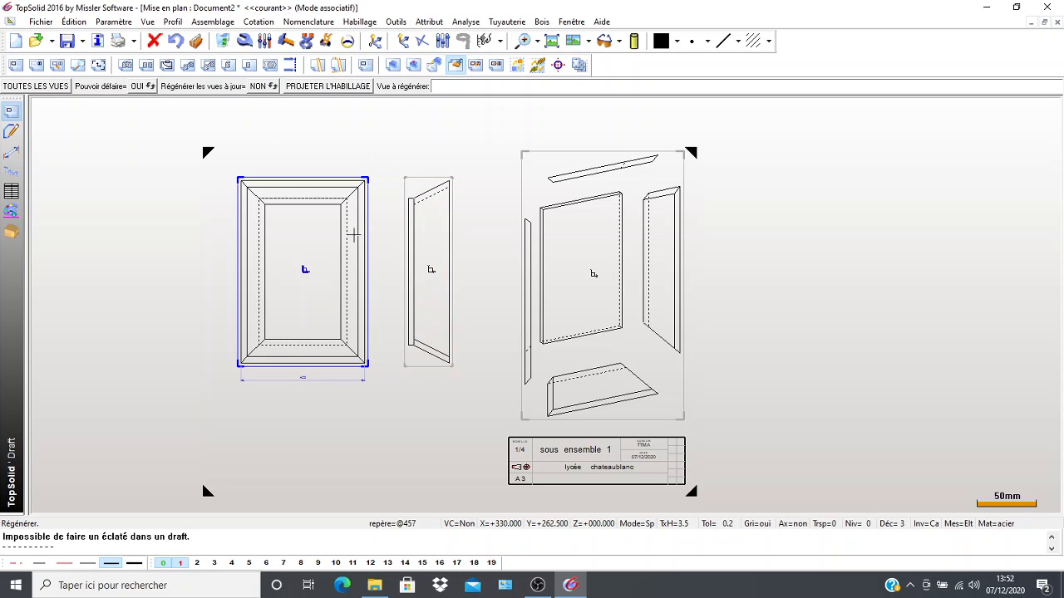
# Move the exploded perspective view slightly upward on the sheet, widening its gap above the title block.
pyautogui.scroll(2, 339, 429)
pyautogui.scroll(-3, 339, 443)
pyautogui.scroll(-1, 339, 442)
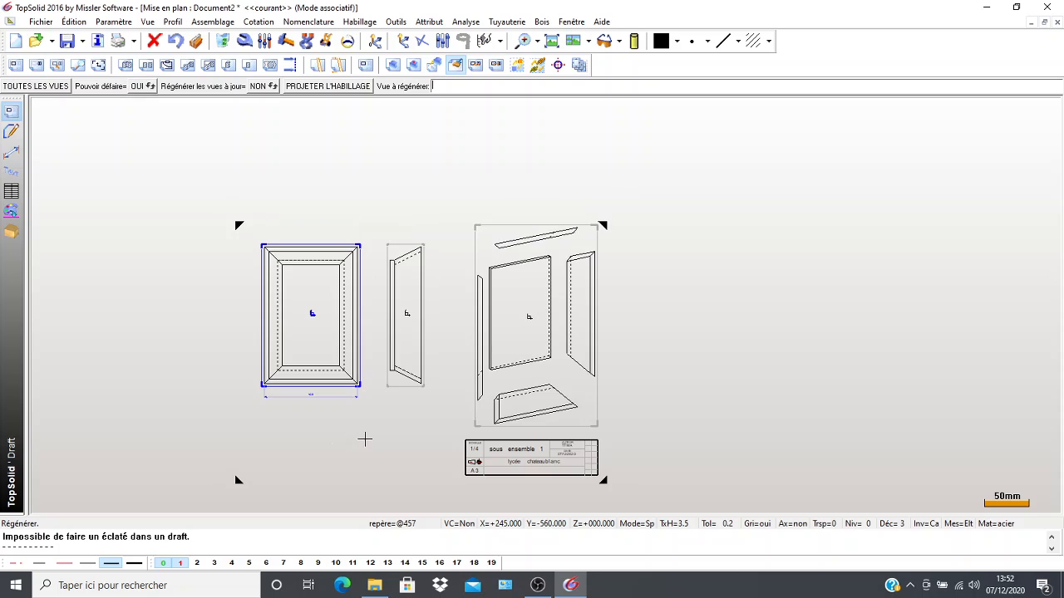
pyautogui.moveTo(363, 437); pyautogui.dragTo(354, 406, button='middle')
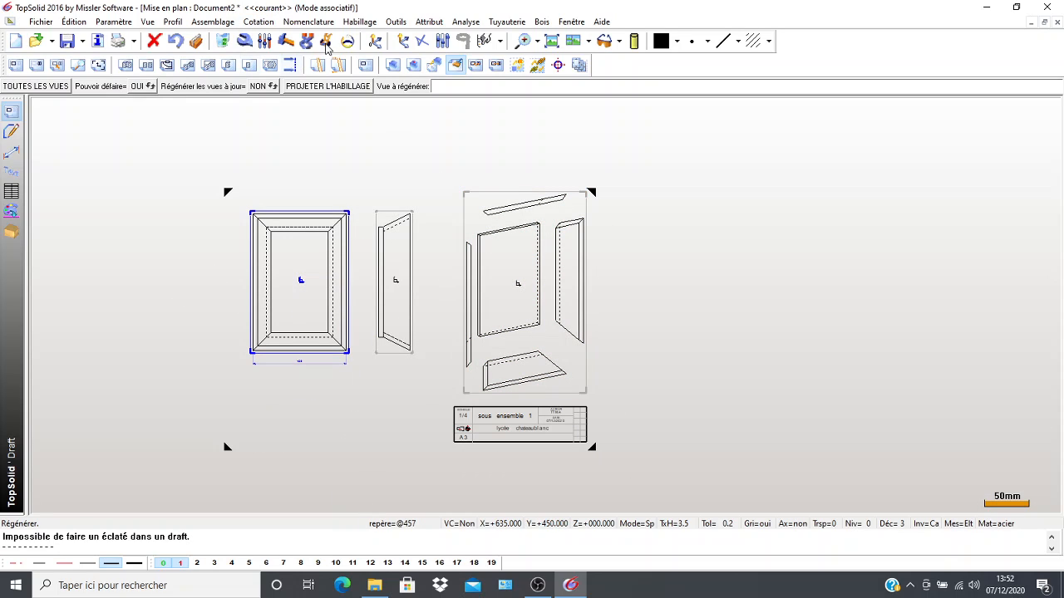
pyautogui.click(326, 41)
pyautogui.click(465, 216)
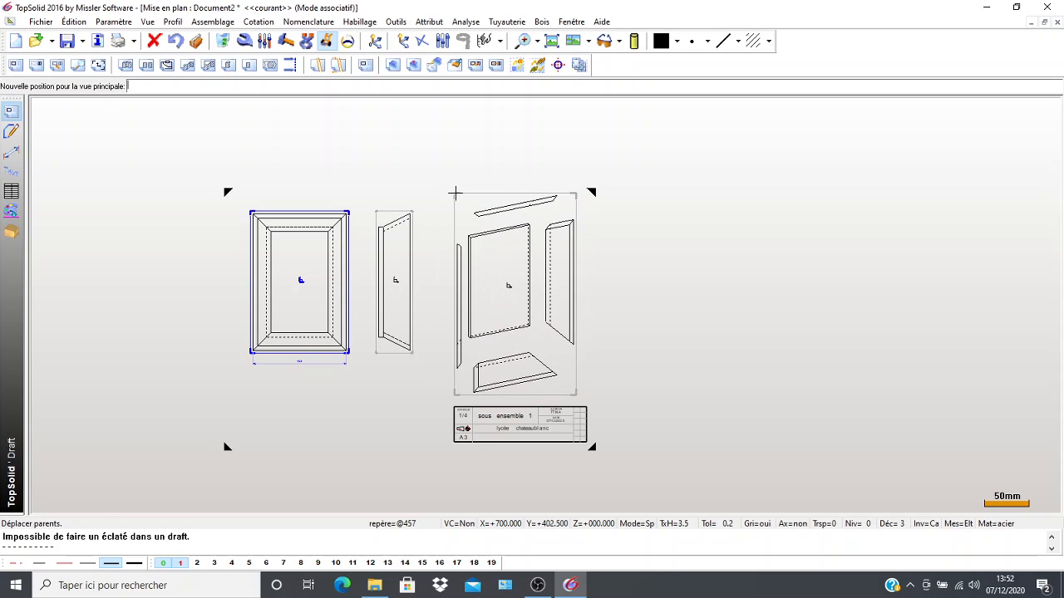
pyautogui.click(463, 189)
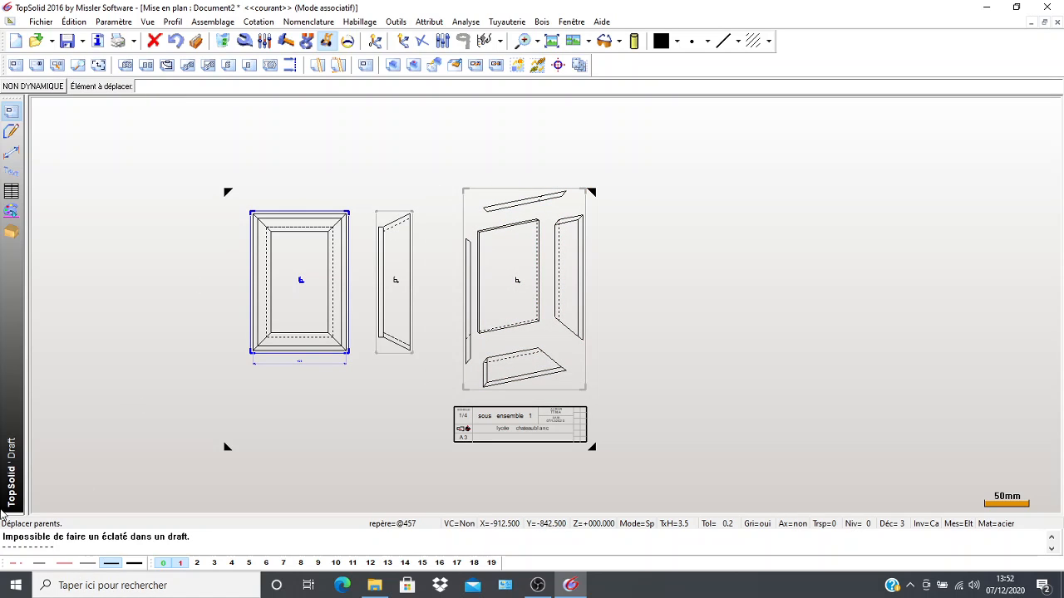
pyautogui.scroll(1, 100, 384)
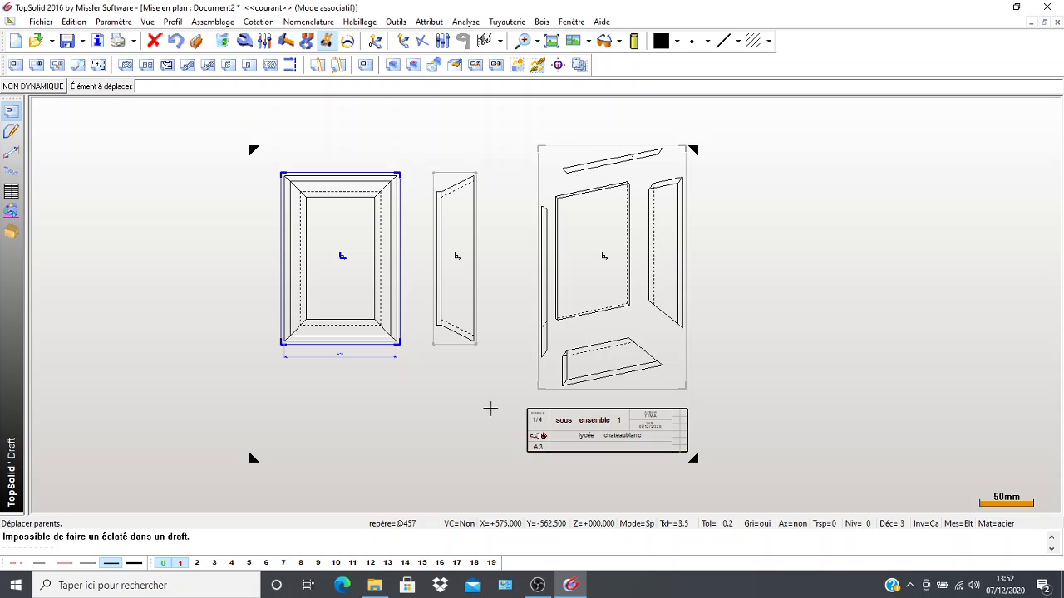
pyautogui.click(535, 586)
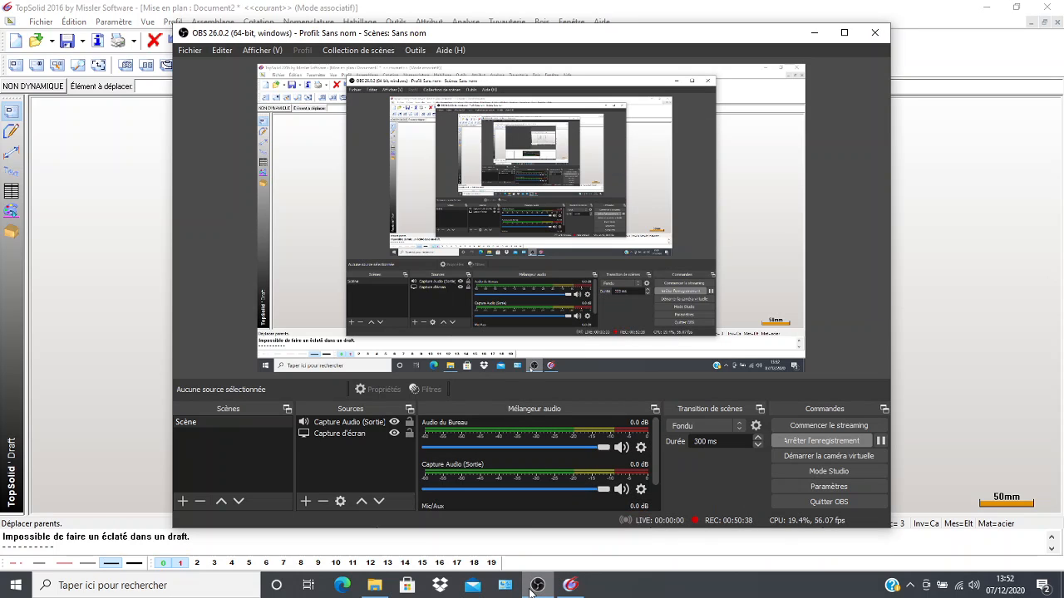
pyautogui.click(536, 587)
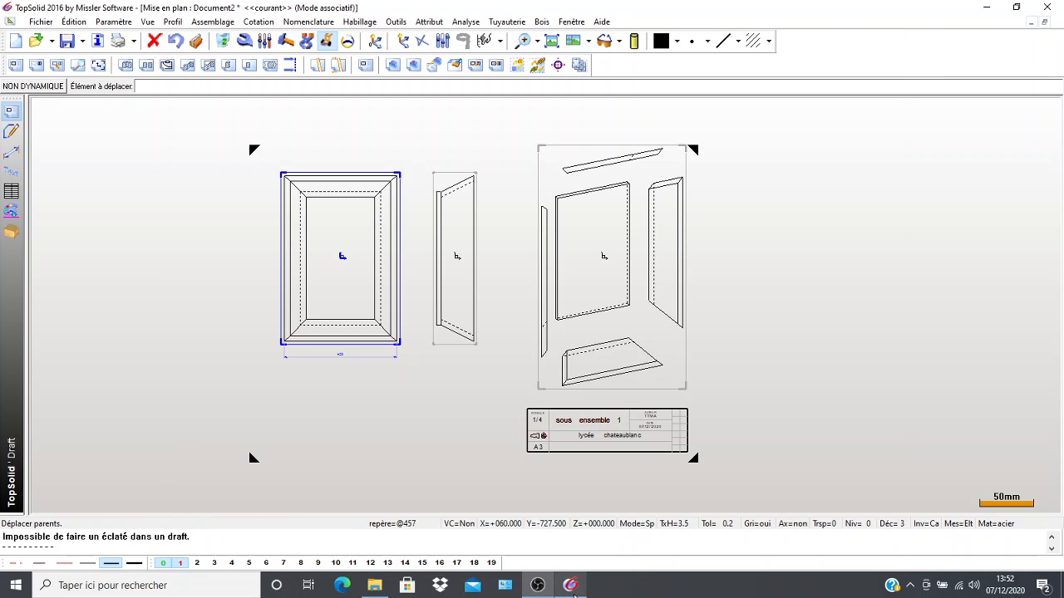